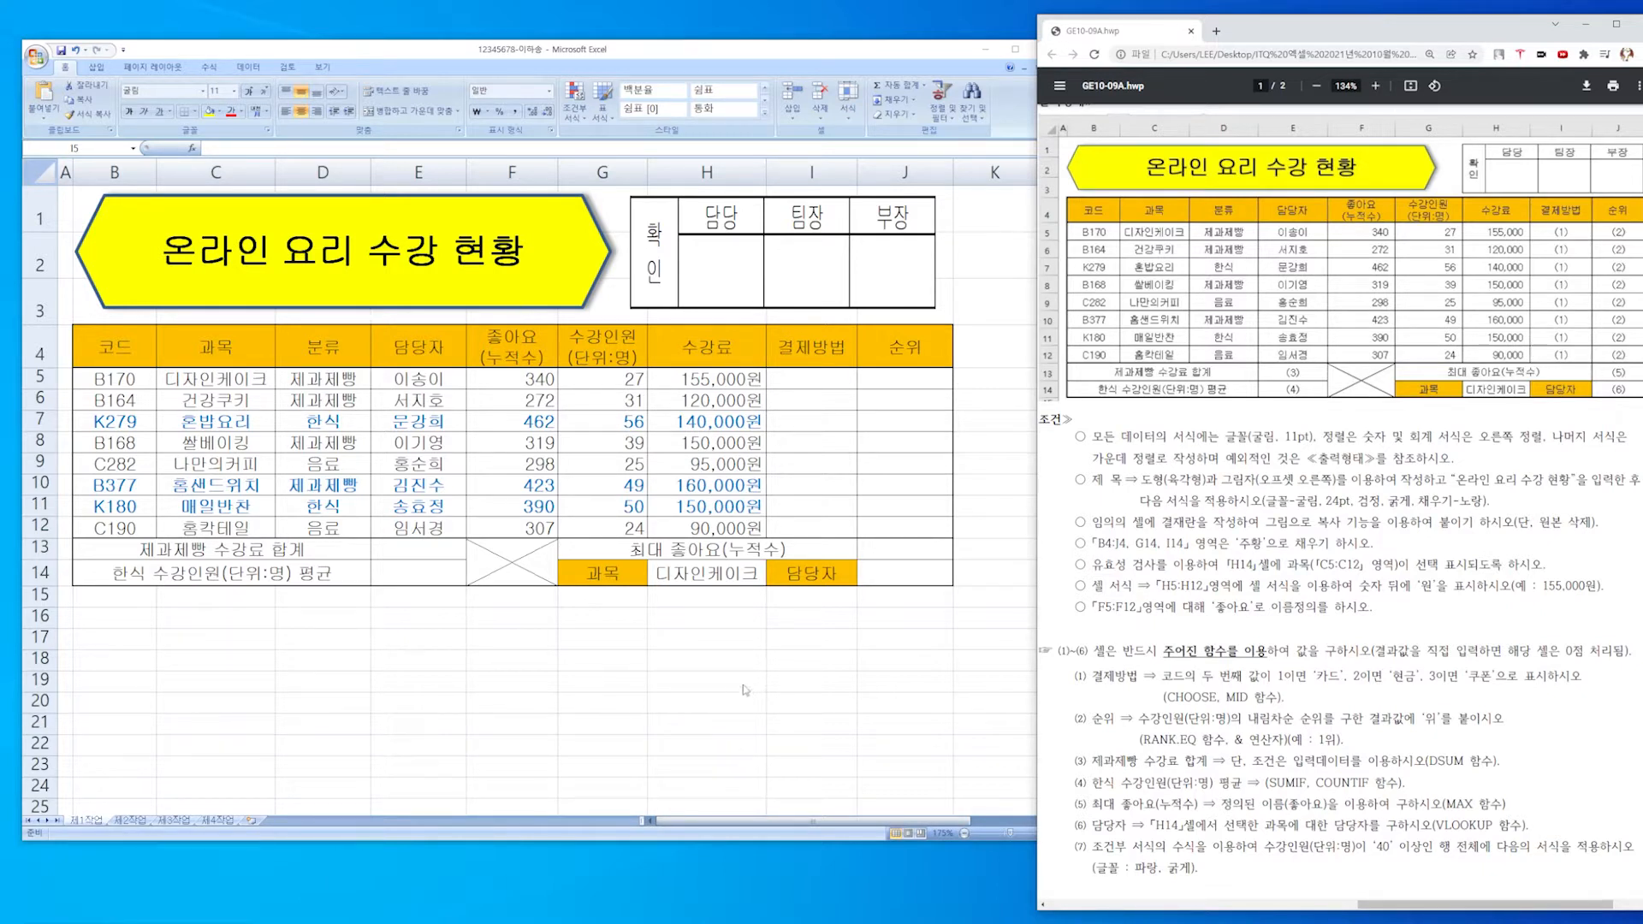
# Switch to the Notepad study notes and examine the comparison operators section (비교식) at their beginning.
pyautogui.click(642, 666)
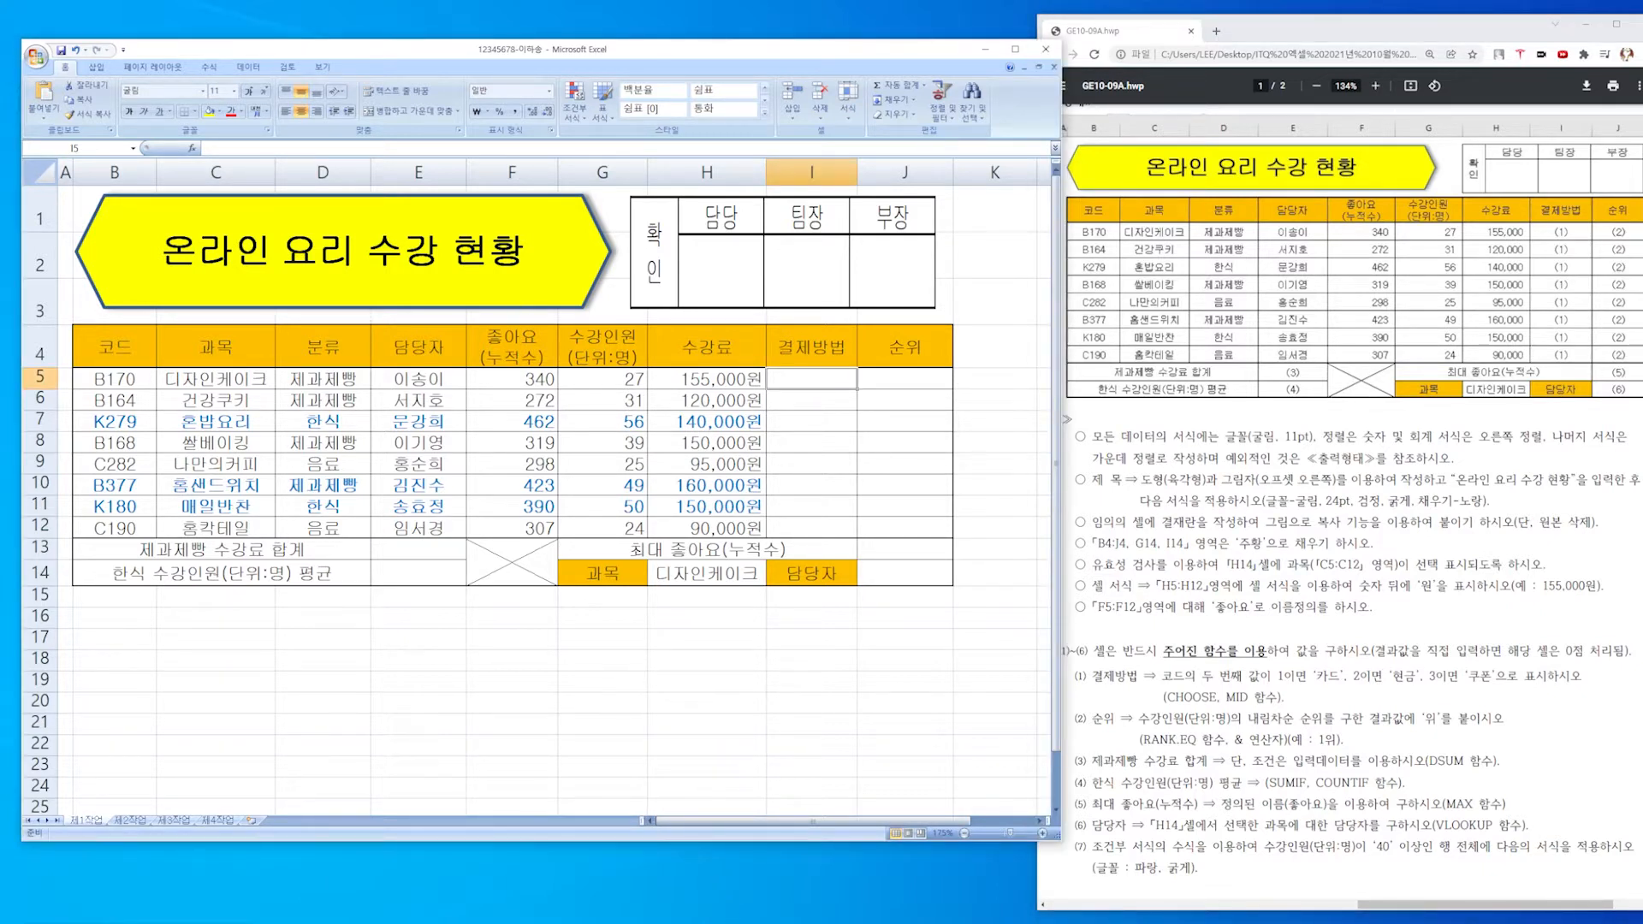
pyautogui.moveTo(724, 923)
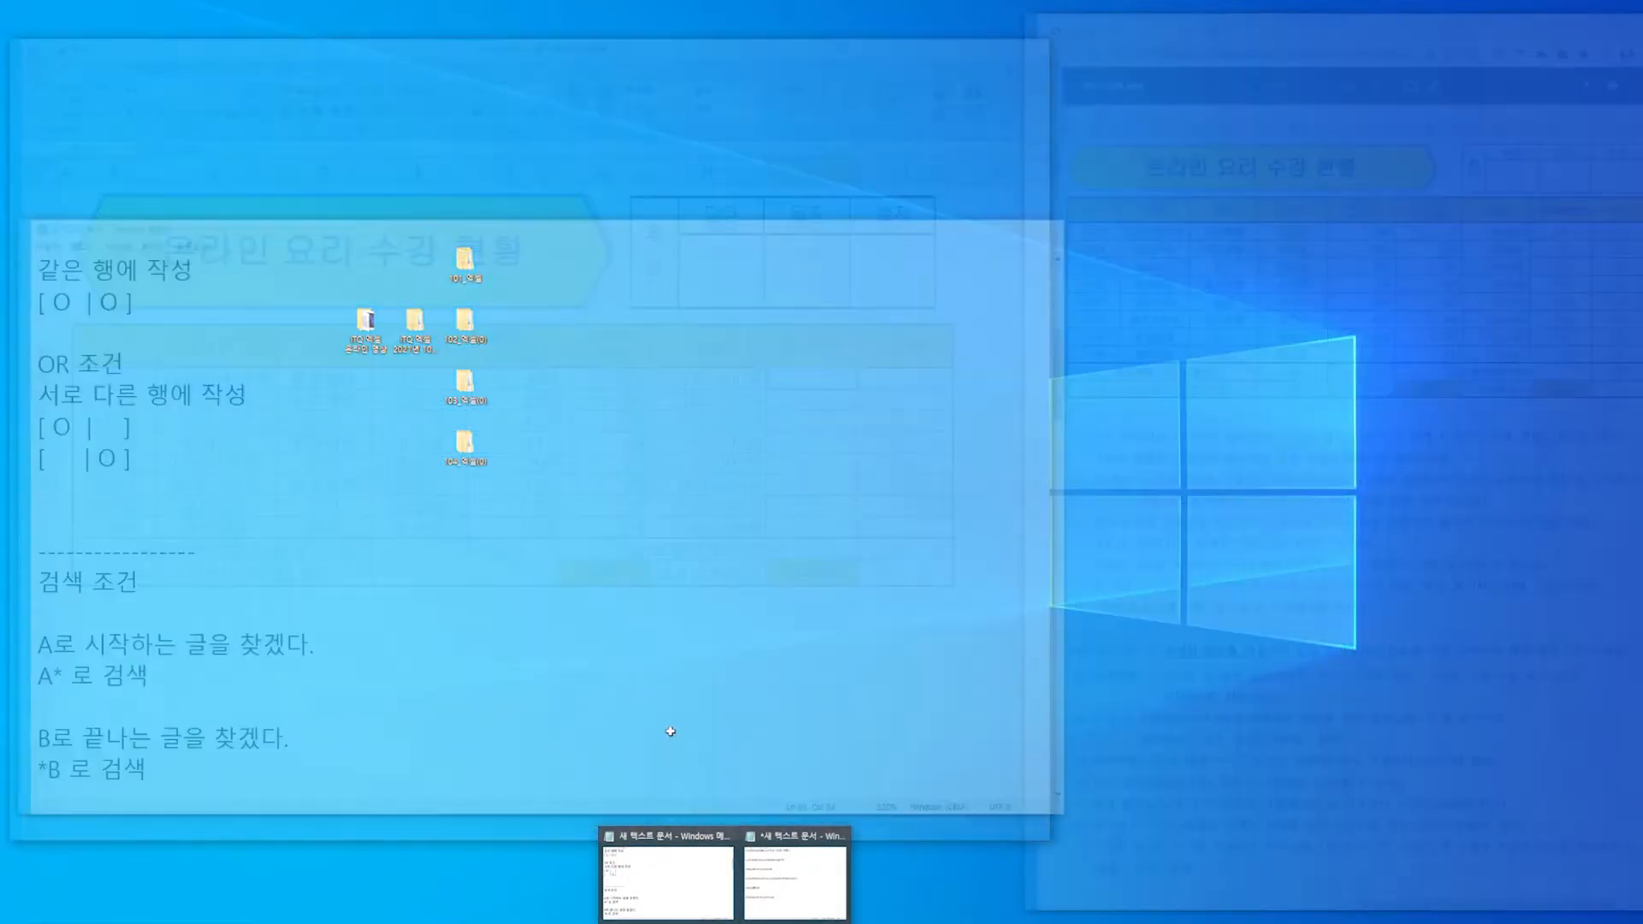
pyautogui.click(629, 681)
pyautogui.click(695, 901)
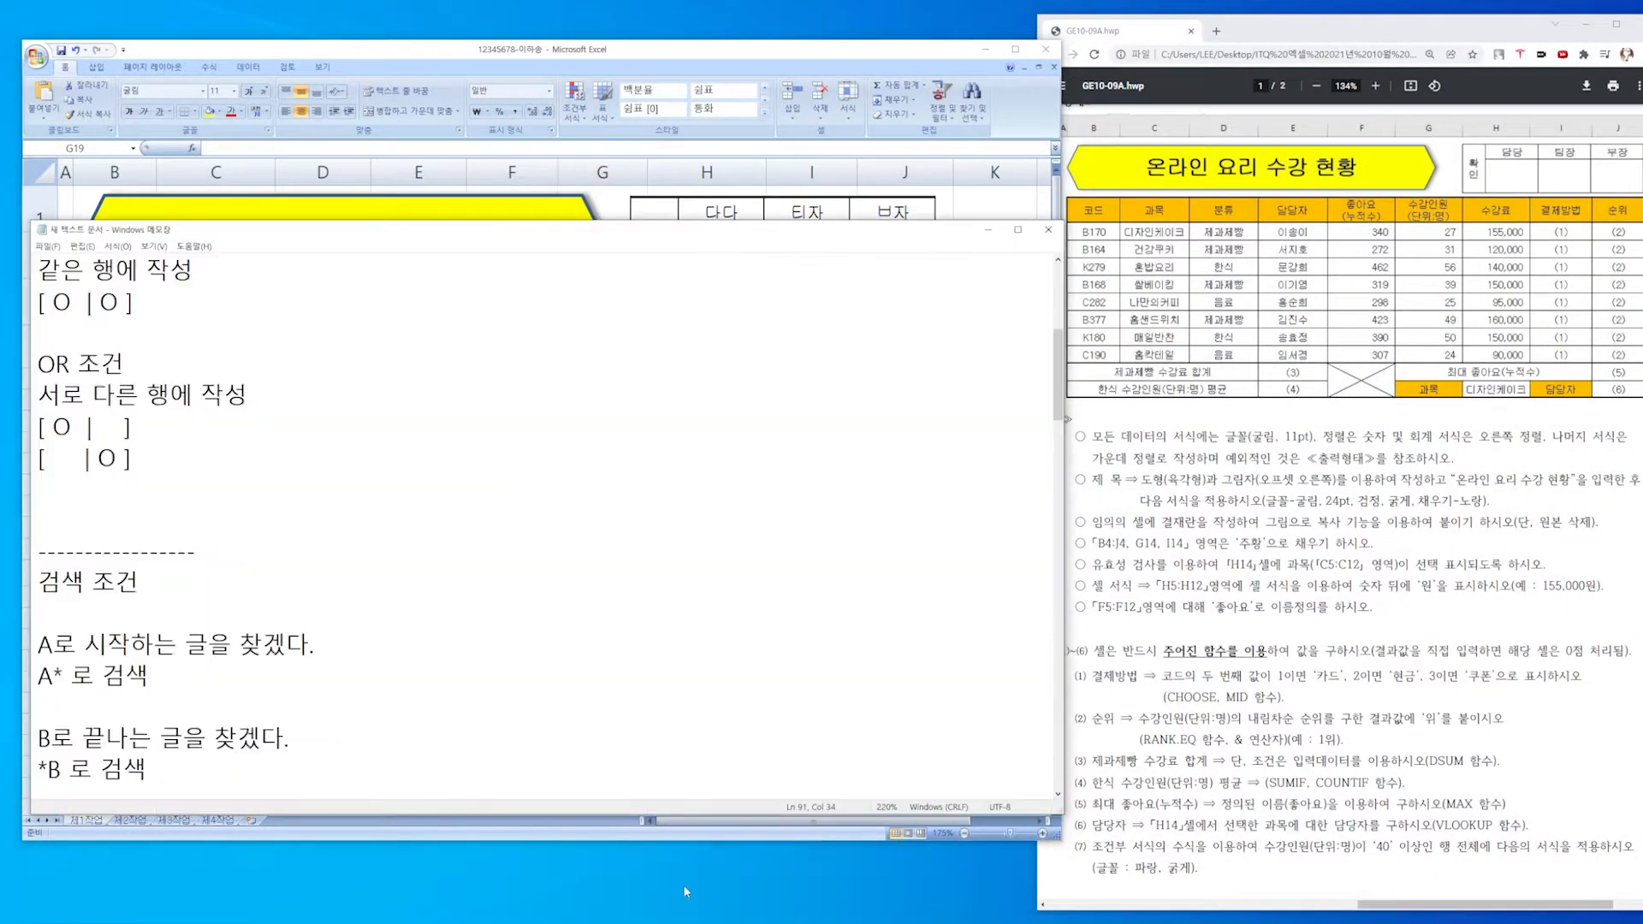
pyautogui.scroll(5, 370, 557)
pyautogui.moveTo(176, 489); pyautogui.dragTo(39, 300)
pyautogui.click(325, 464)
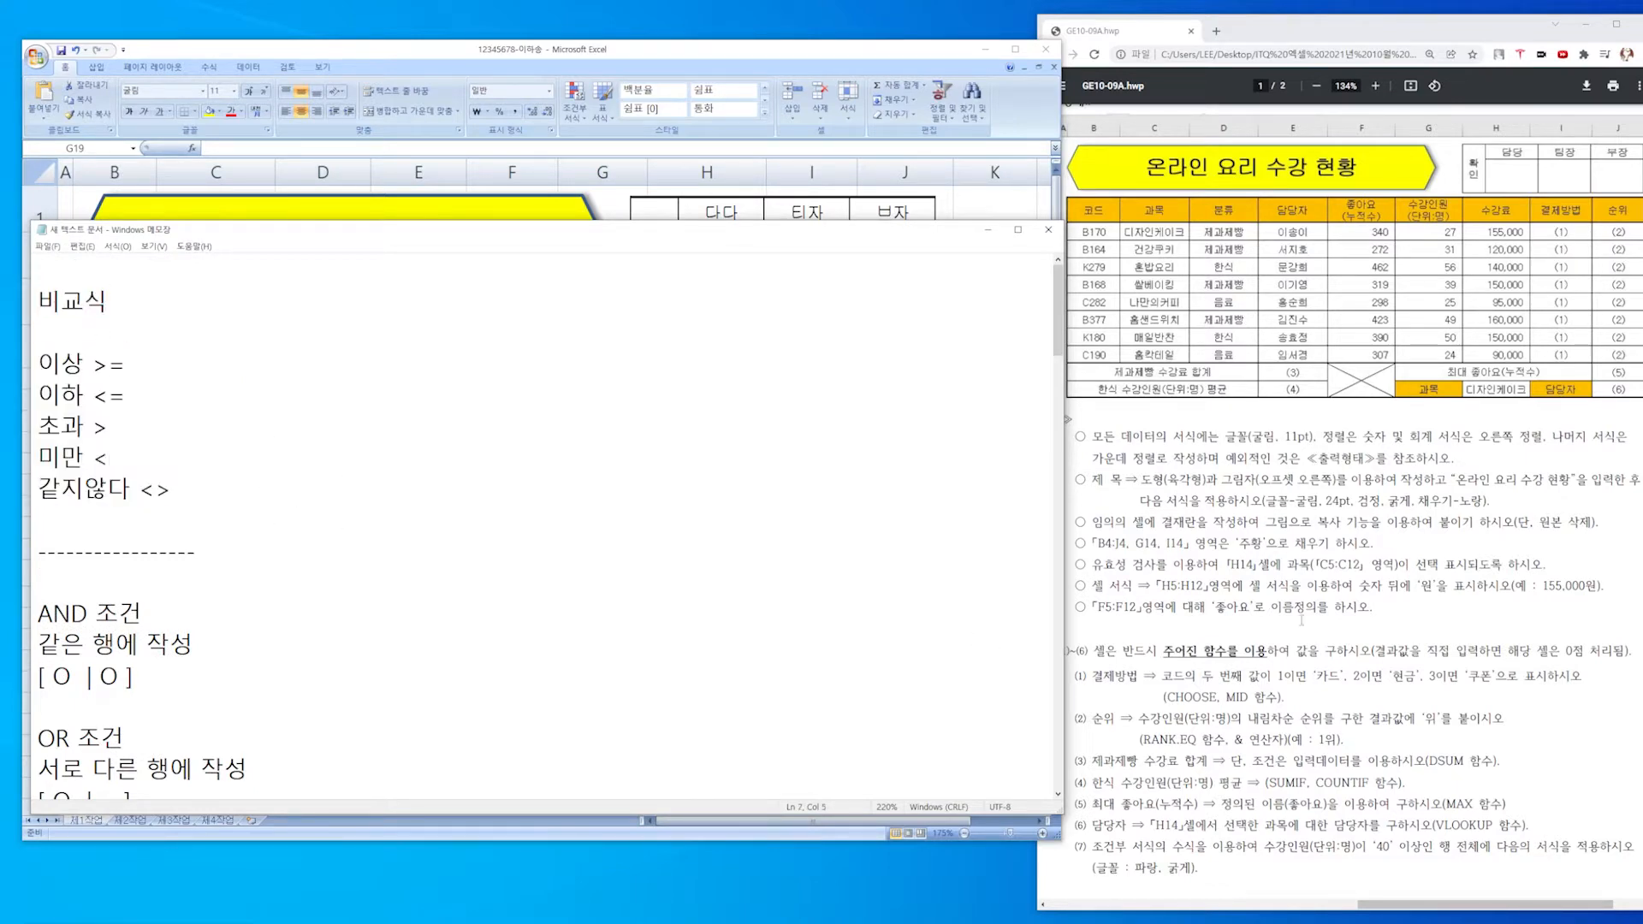
# Move the notes window off the worksheet and inspect the criteria range B14:C15 on the 제2작업 sheet in Excel.
pyautogui.moveTo(565, 233); pyautogui.dragTo(1177, 238)
pyautogui.click(220, 688)
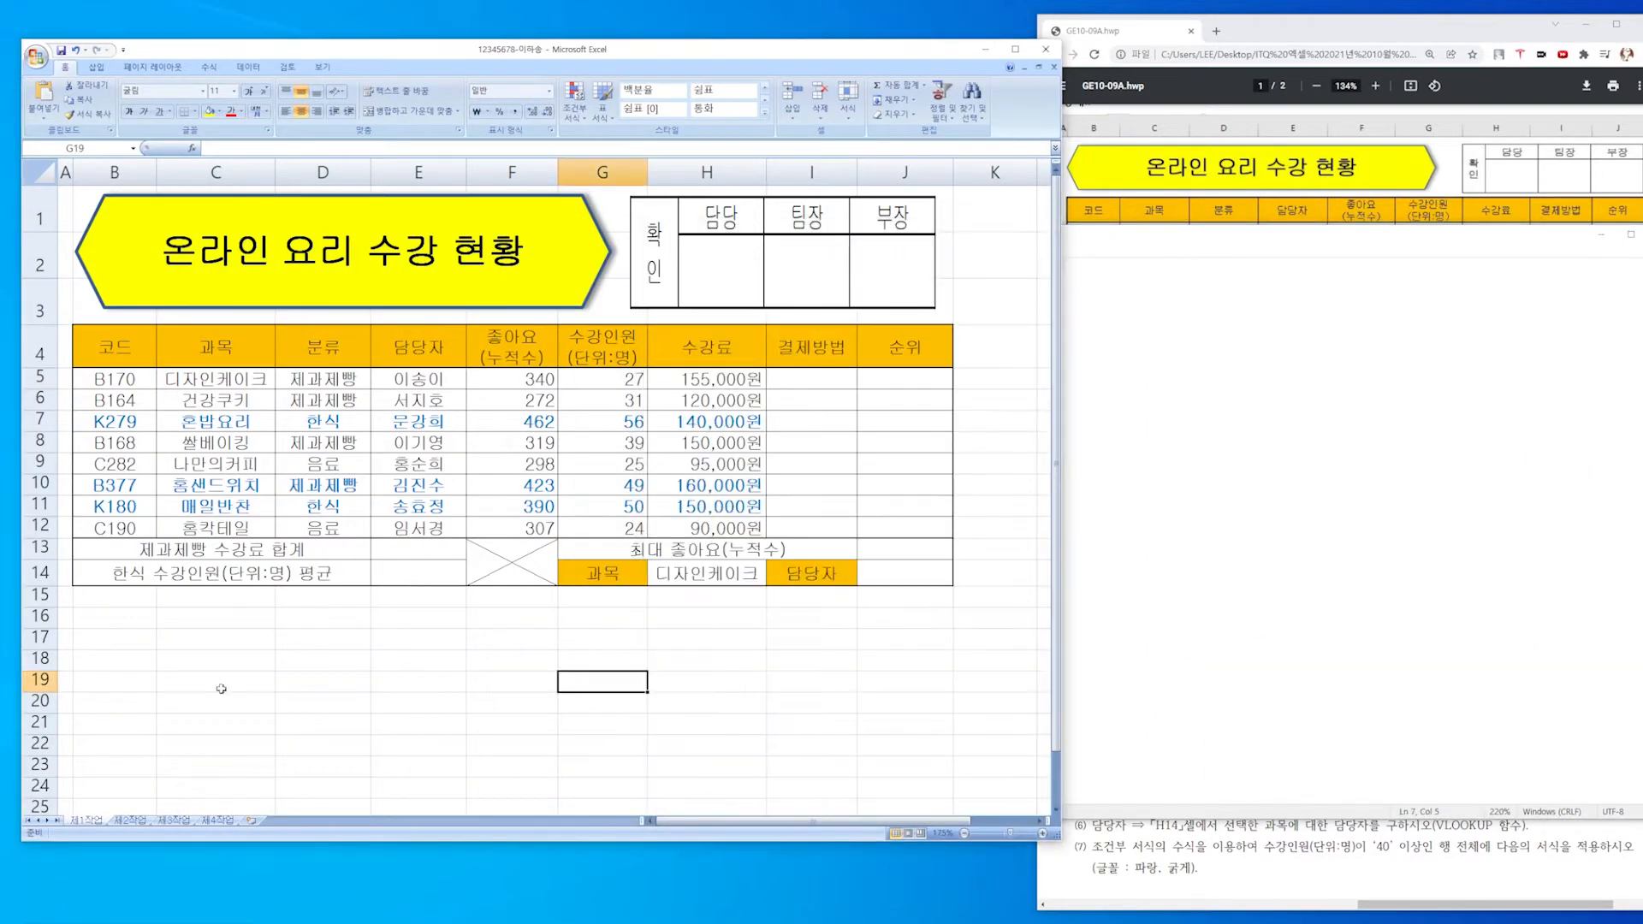
pyautogui.click(131, 820)
pyautogui.click(316, 522)
pyautogui.moveTo(114, 463); pyautogui.dragTo(184, 499)
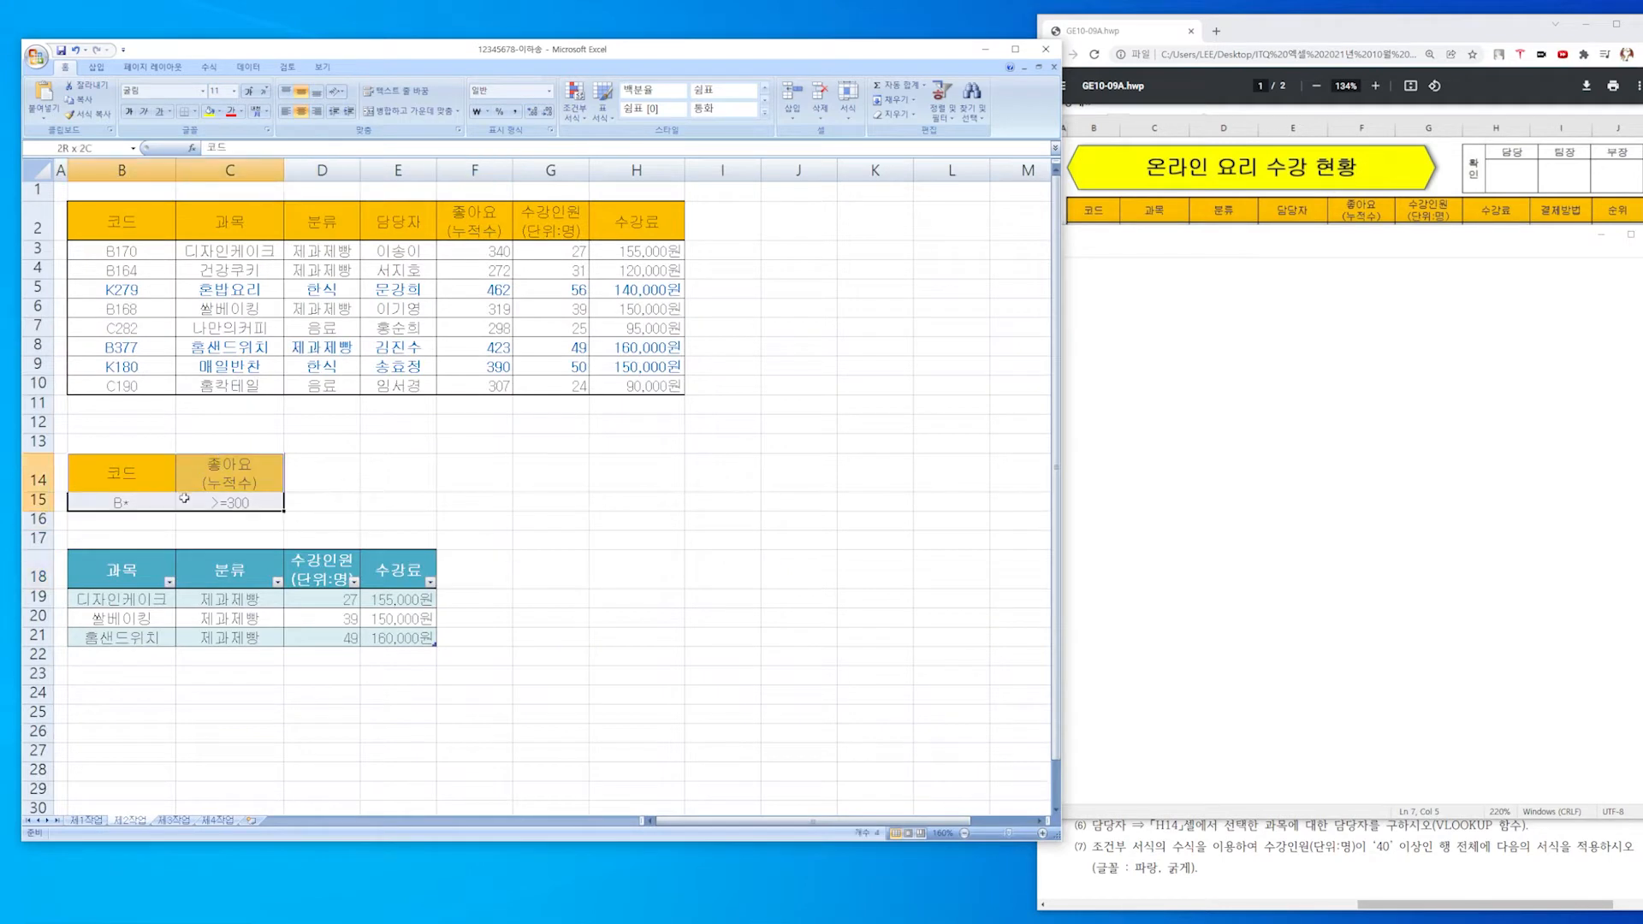
pyautogui.click(255, 522)
pyautogui.click(532, 580)
# Return to the Notepad notes and review the comparison operators from 이상 >= through 같지않다 <>.
pyautogui.click(1077, 585)
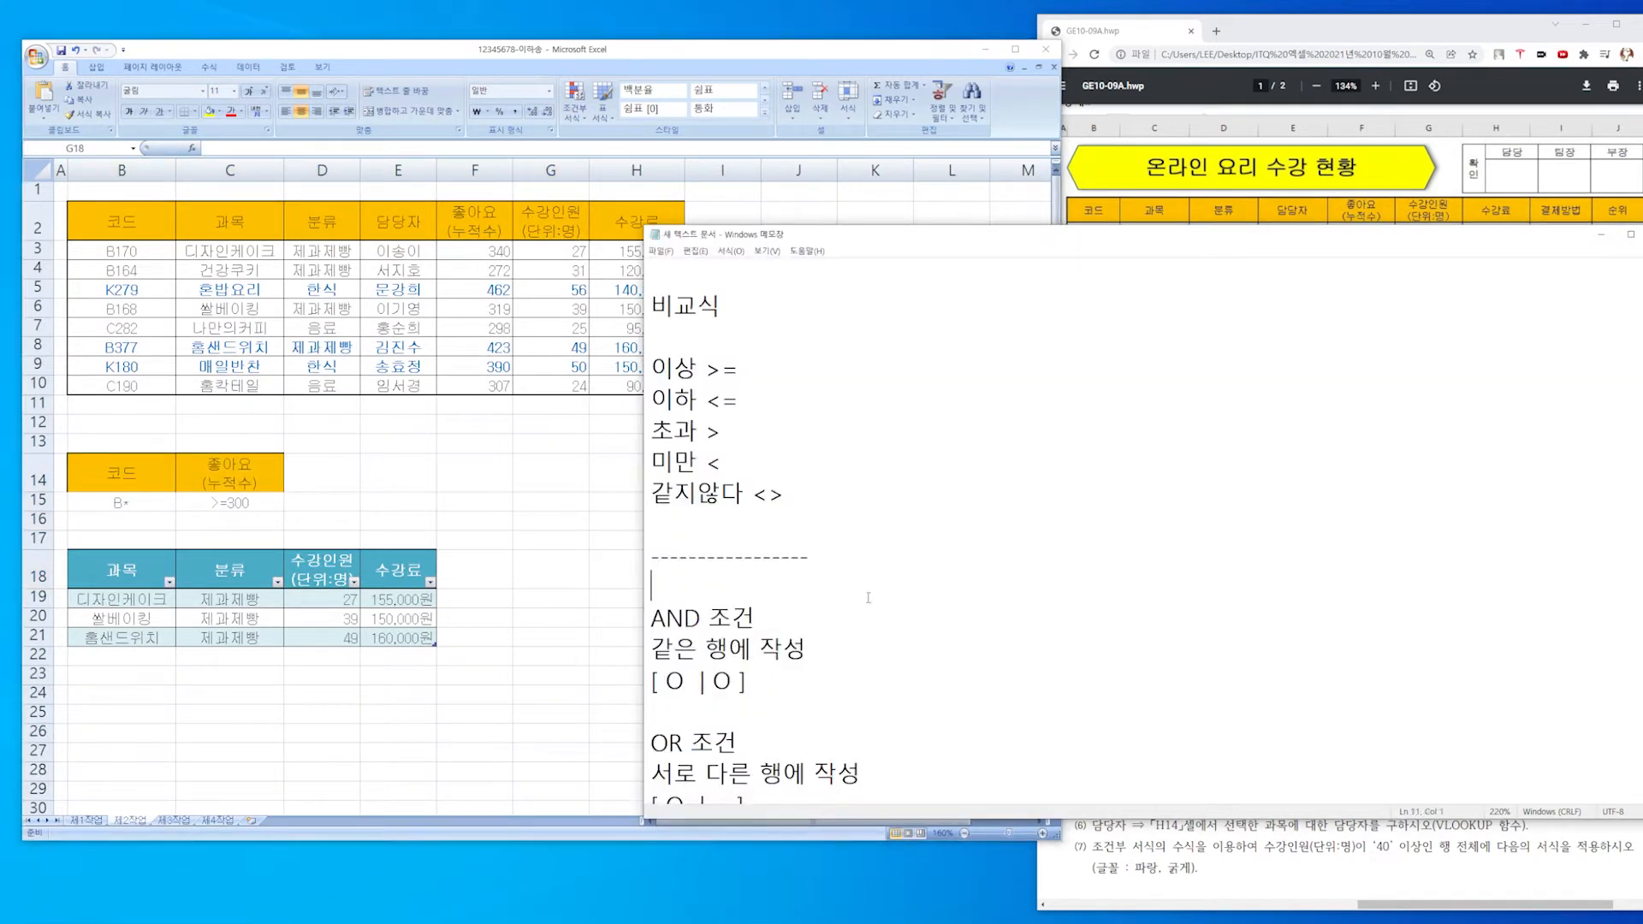
pyautogui.moveTo(854, 495)
pyautogui.mouseDown()
pyautogui.moveTo(652, 368)
pyautogui.moveTo(703, 368)
pyautogui.moveTo(840, 505)
pyautogui.mouseUp()
pyautogui.click(856, 494)
pyautogui.click(811, 495)
pyautogui.moveTo(743, 370); pyautogui.dragTo(649, 389)
pyautogui.moveTo(852, 495); pyautogui.dragTo(640, 370)
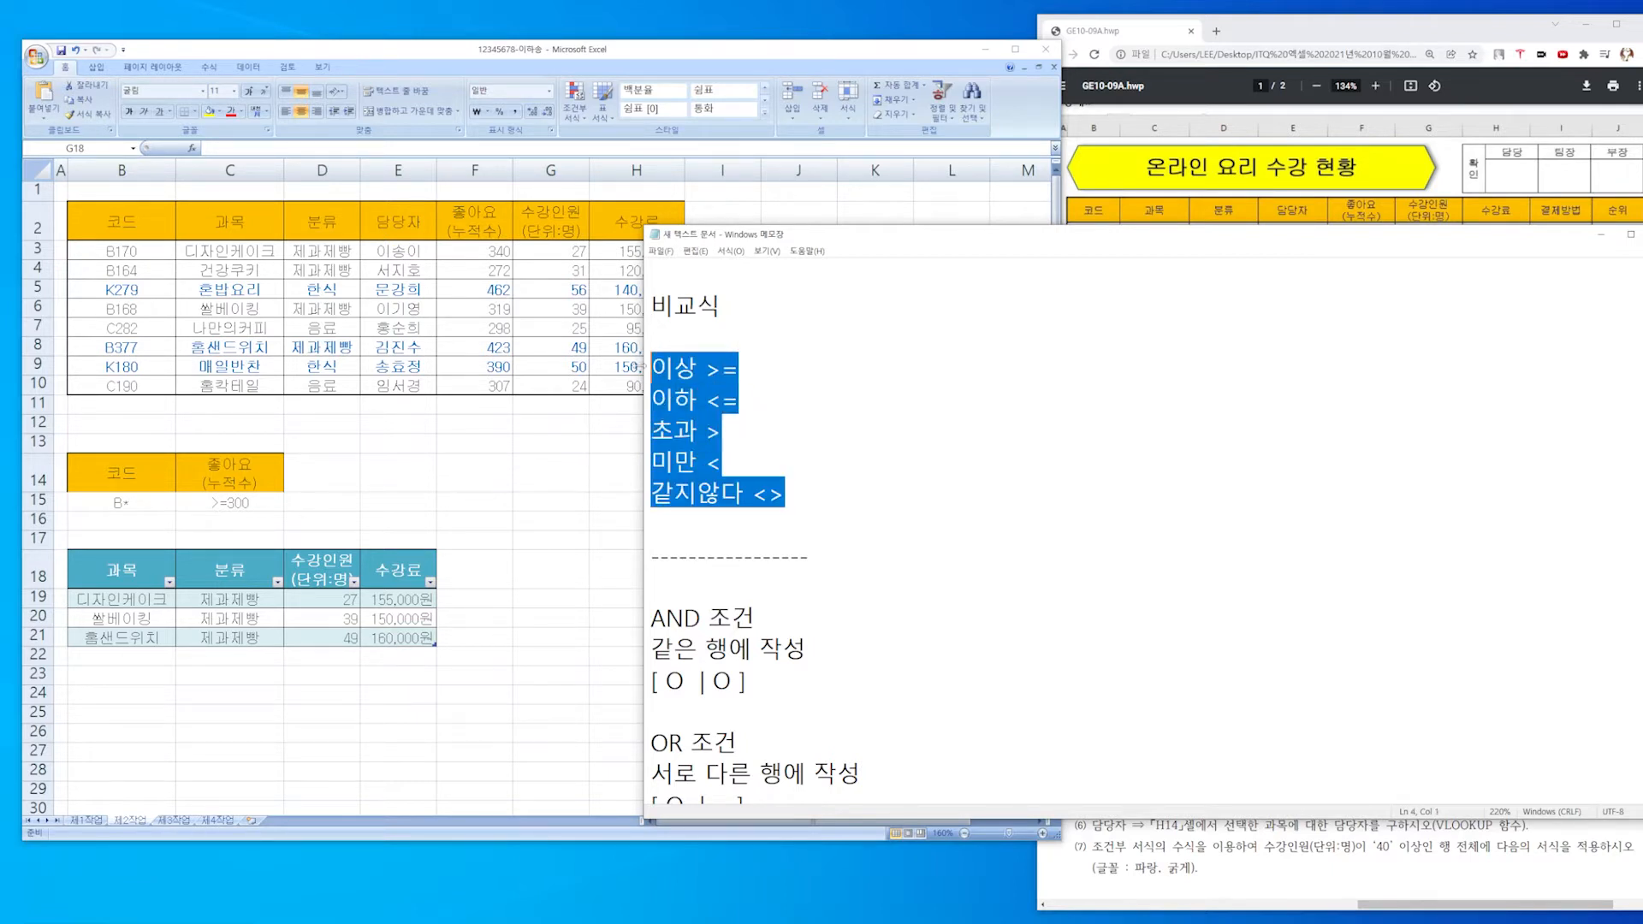
pyautogui.click(856, 515)
pyautogui.click(695, 367)
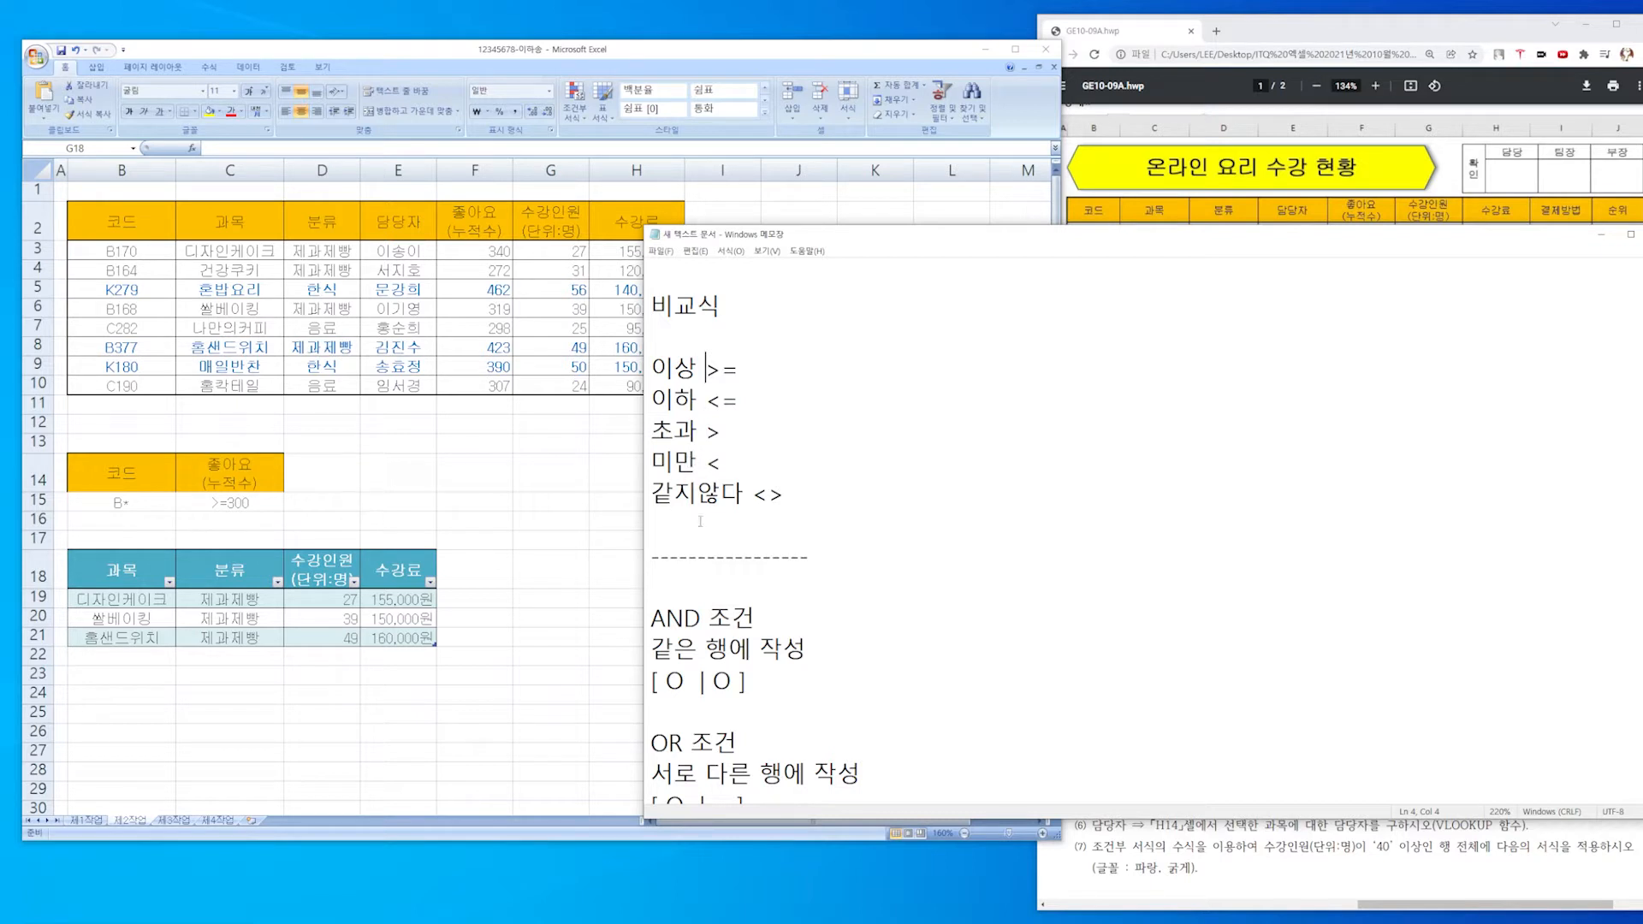
pyautogui.moveTo(855, 517); pyautogui.dragTo(653, 368)
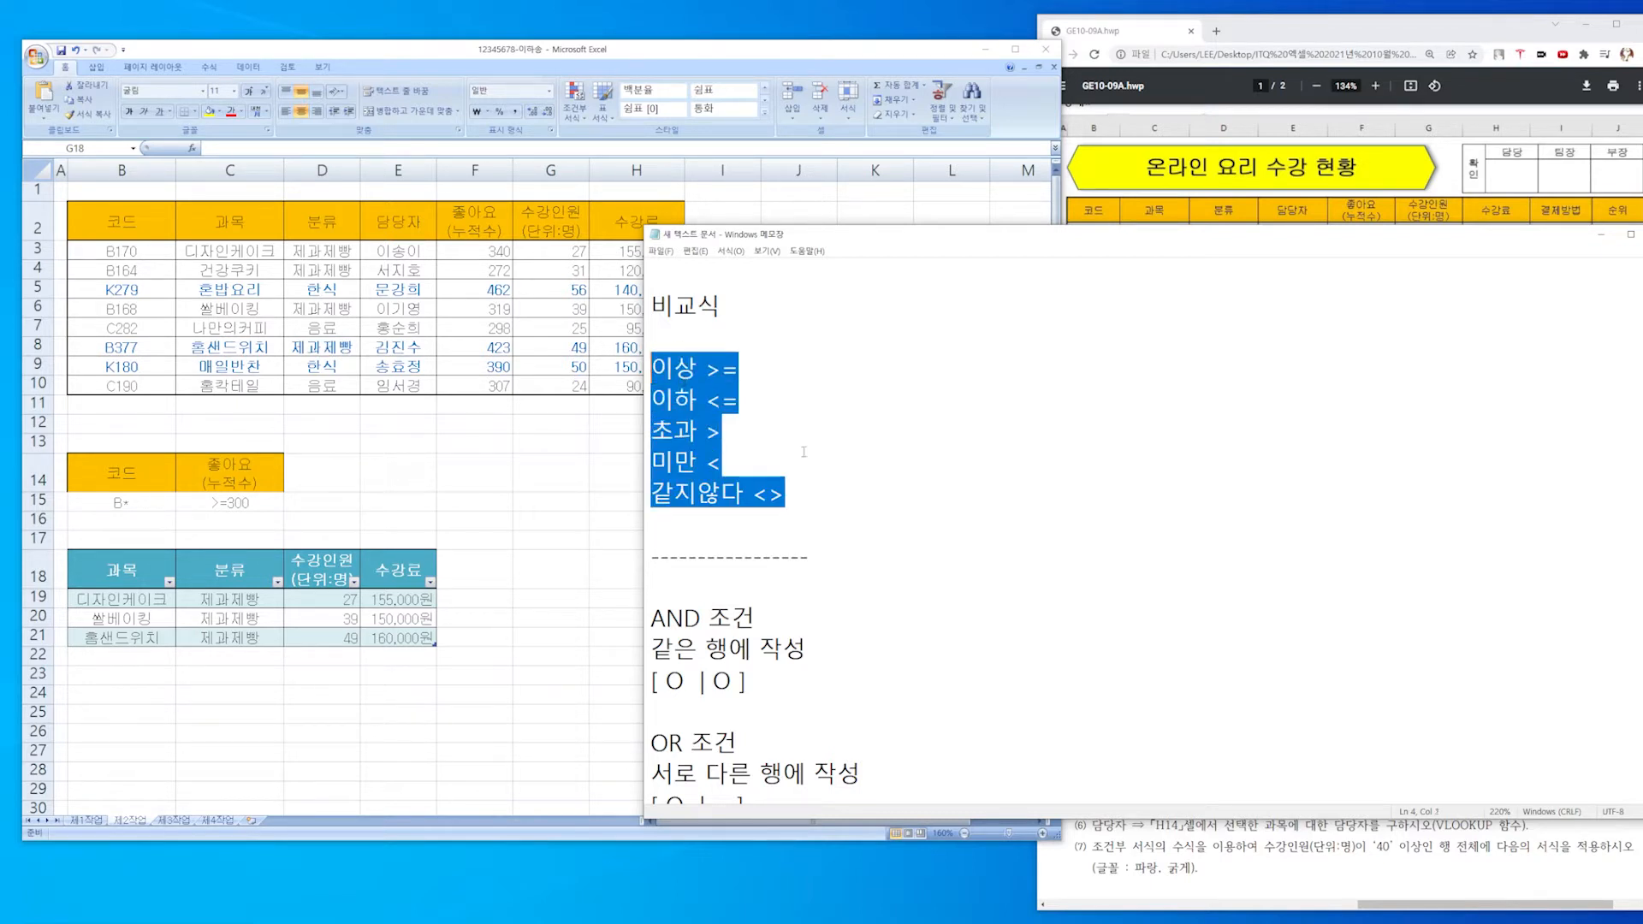
pyautogui.click(847, 498)
# Review the AND 조건 note and its example of two conditions written in the same row.
pyautogui.scroll(-3, 872, 521)
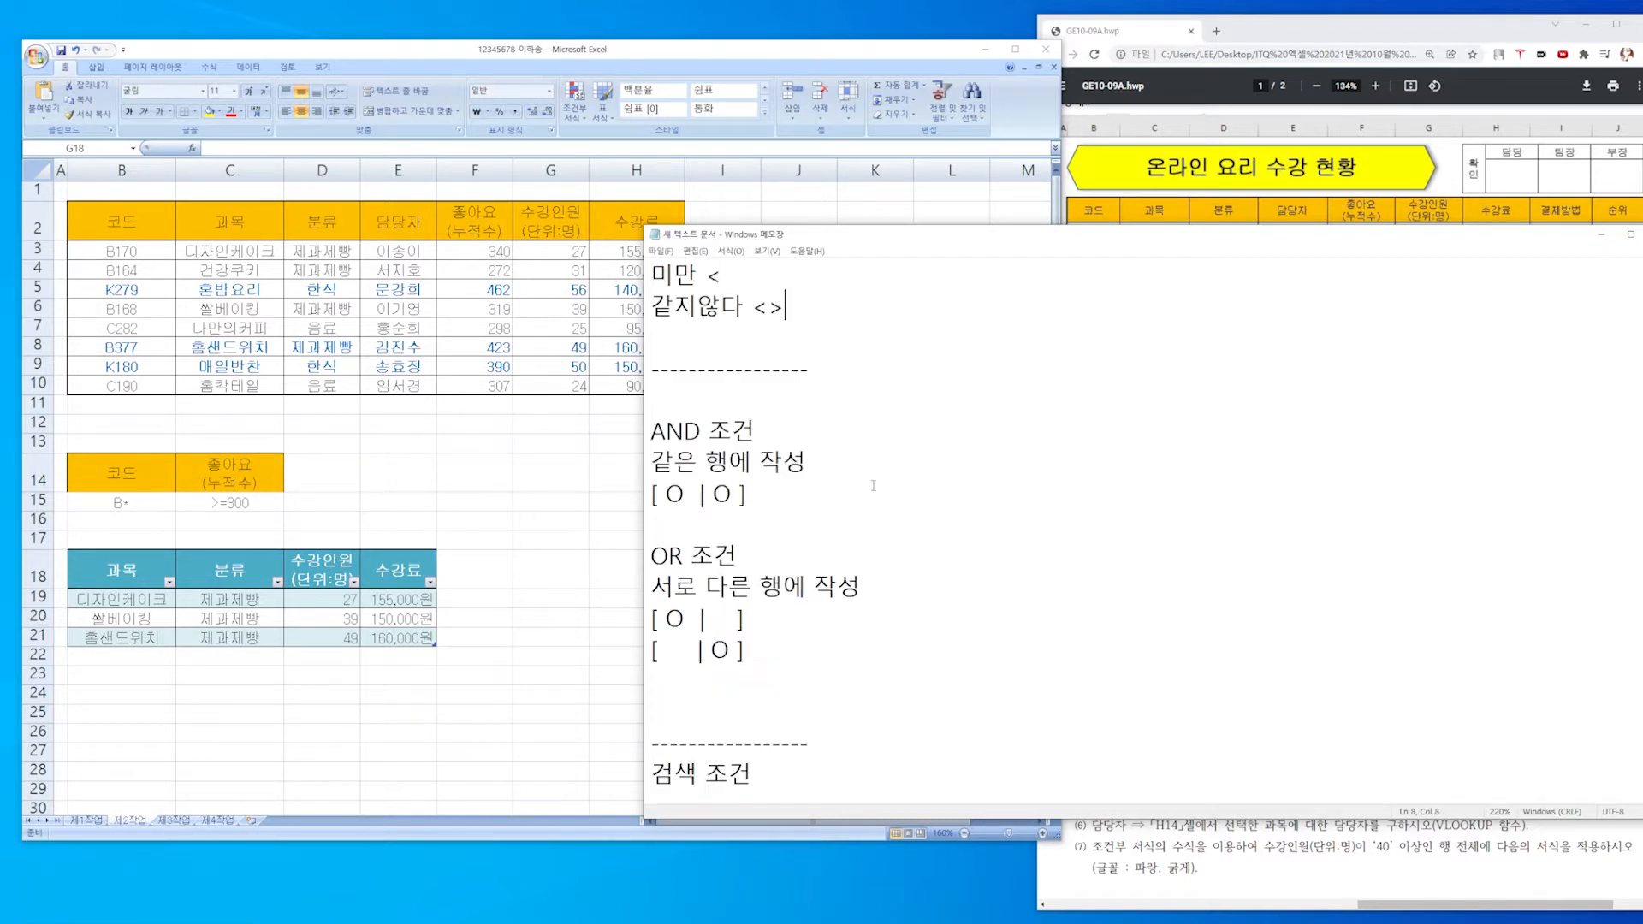
pyautogui.moveTo(890, 588); pyautogui.dragTo(655, 338)
pyautogui.click(668, 402)
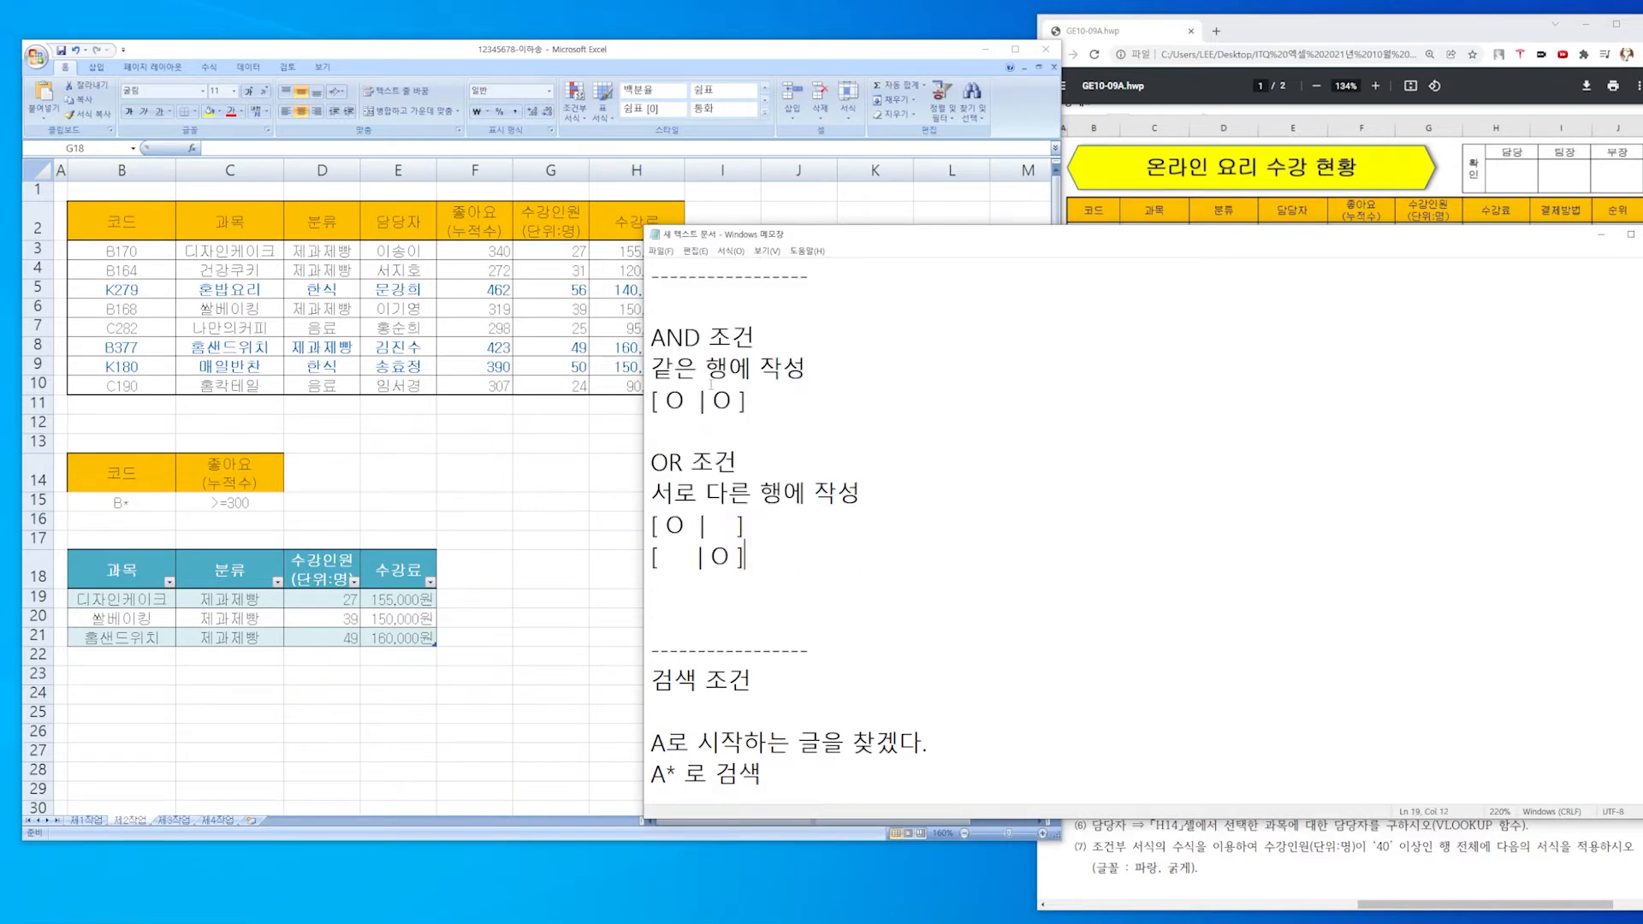
pyautogui.keyDown('shift'); pyautogui.click(749, 402); pyautogui.keyUp('shift')
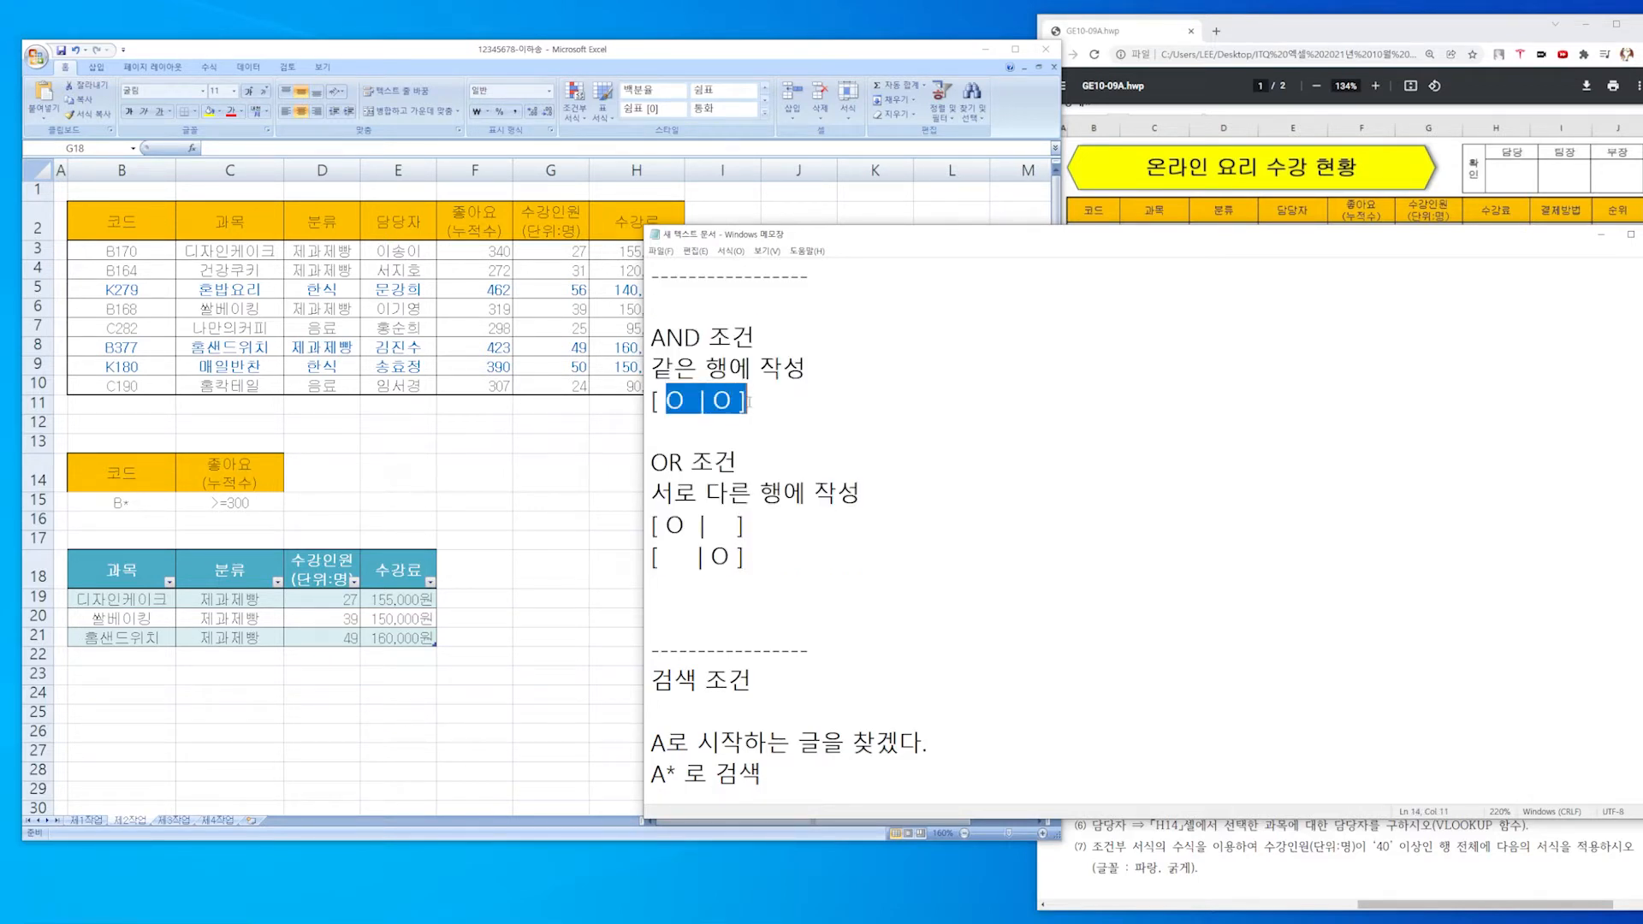
pyautogui.click(749, 421)
pyautogui.doubleClick(675, 400)
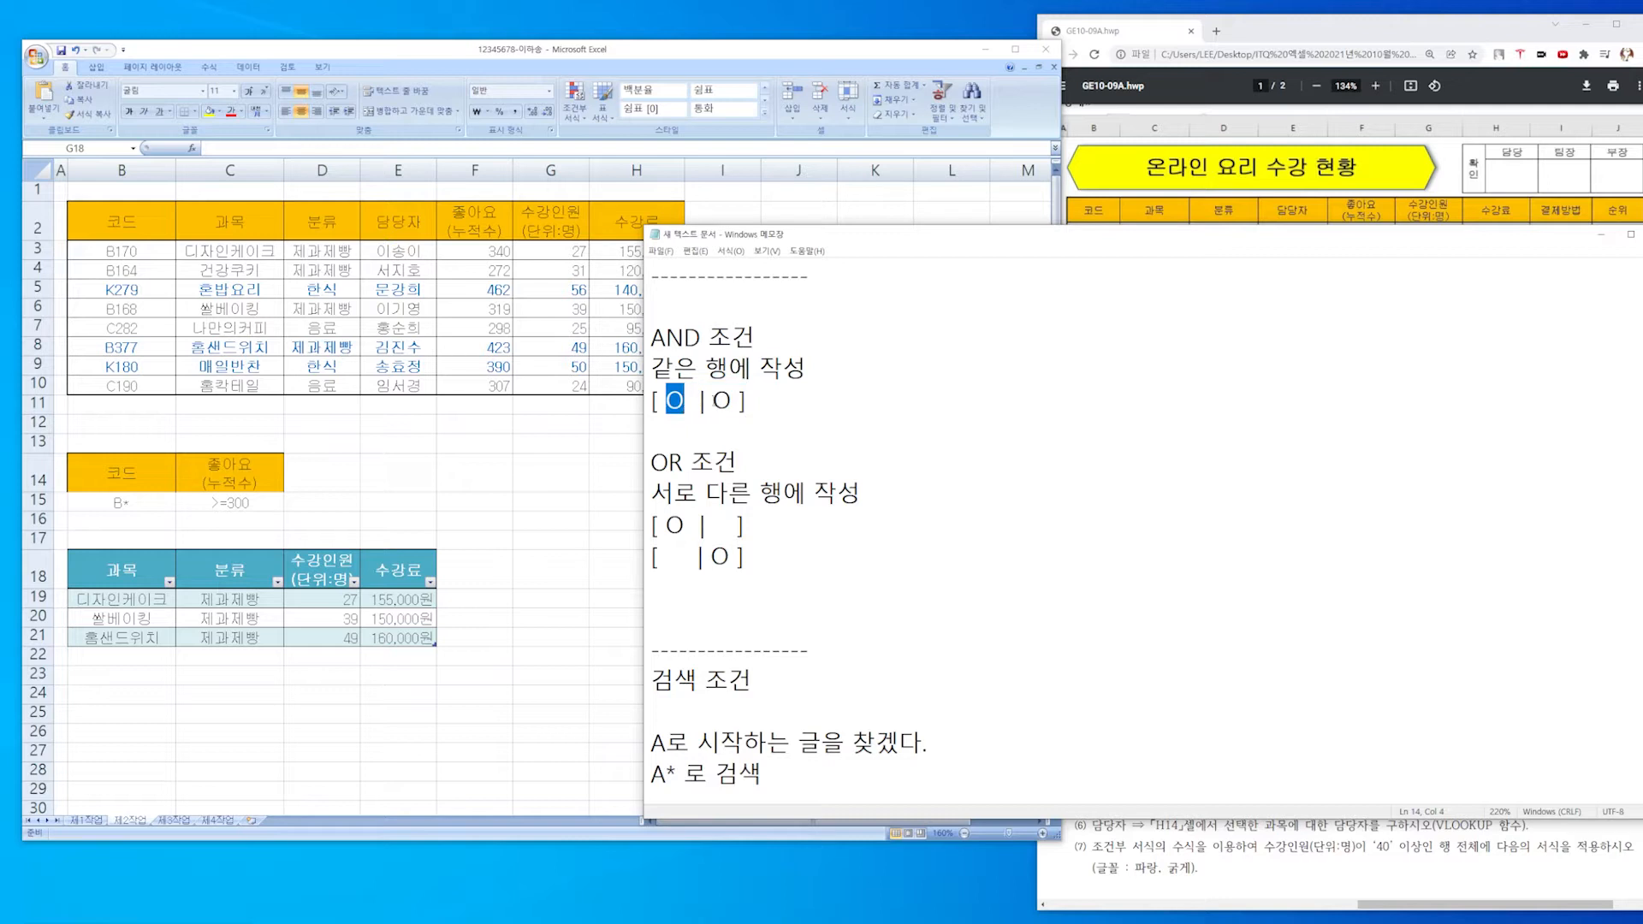
pyautogui.doubleClick(722, 400)
pyautogui.click(758, 405)
pyautogui.moveTo(652, 338); pyautogui.dragTo(758, 342)
# Review the OR 조건 note and its example of conditions written in different rows.
pyautogui.click(672, 490)
pyautogui.doubleClick(671, 524)
pyautogui.doubleClick(723, 524)
pyautogui.click(737, 527)
pyautogui.doubleClick(720, 527)
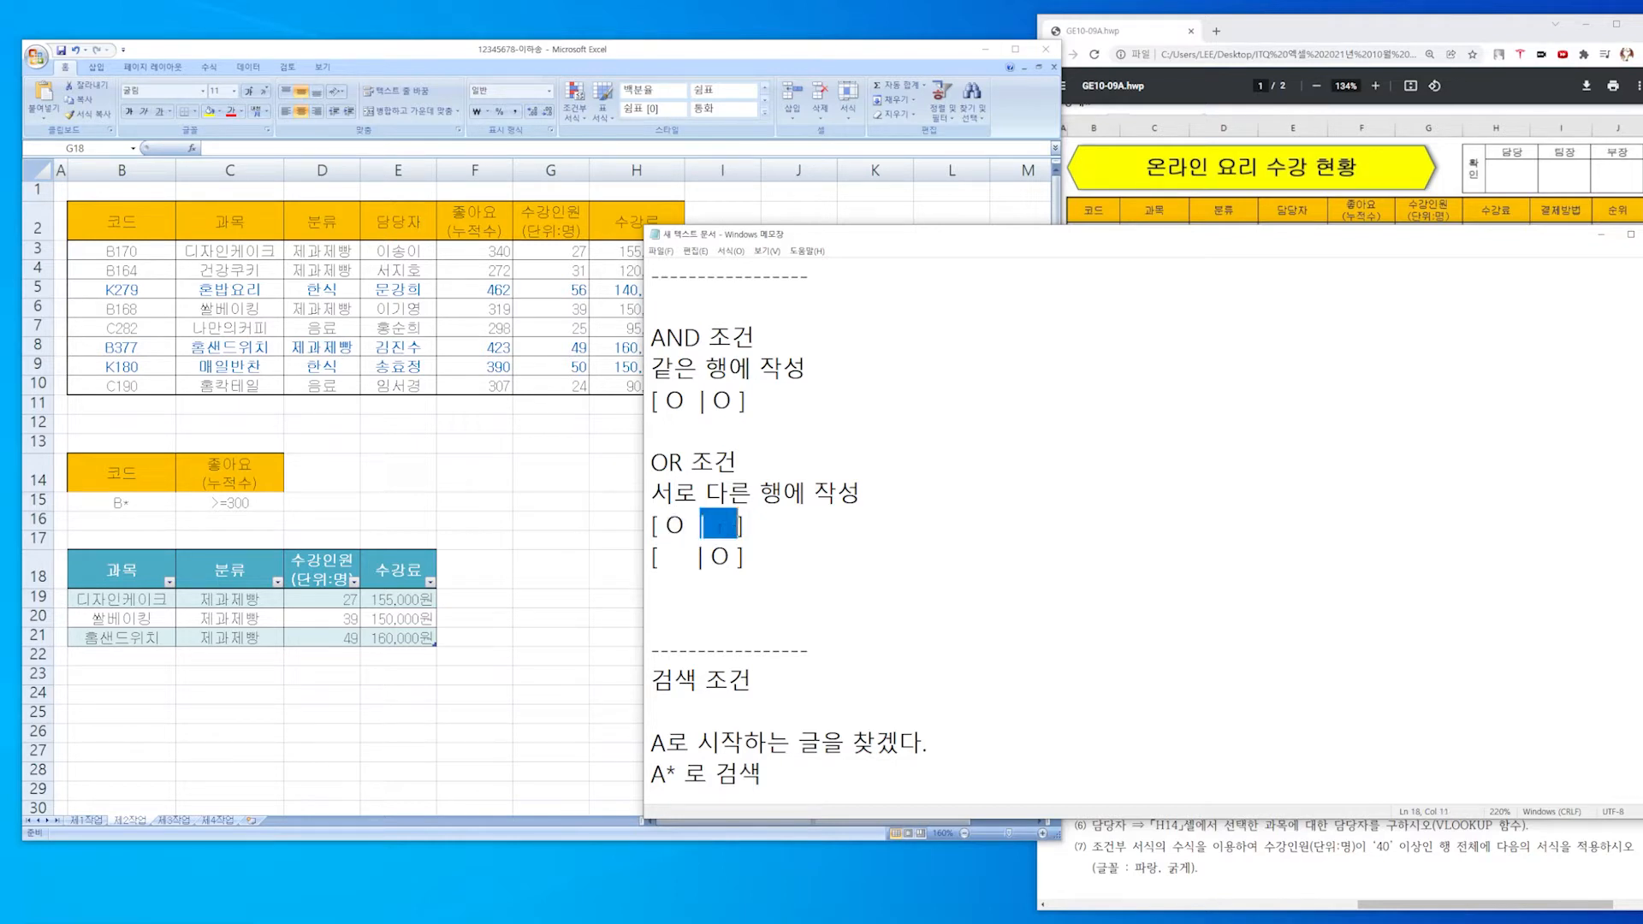
pyautogui.click(762, 524)
pyautogui.moveTo(657, 556); pyautogui.dragTo(732, 571)
pyautogui.click(767, 571)
pyautogui.moveTo(662, 467); pyautogui.dragTo(740, 467)
pyautogui.click(788, 593)
pyautogui.moveTo(652, 491); pyautogui.dragTo(837, 492)
pyautogui.click(796, 574)
# Examine the 검색 조건 note on finding text that starts with A using the A* pattern.
pyautogui.scroll(-3, 796, 575)
pyautogui.moveTo(659, 466); pyautogui.dragTo(789, 494)
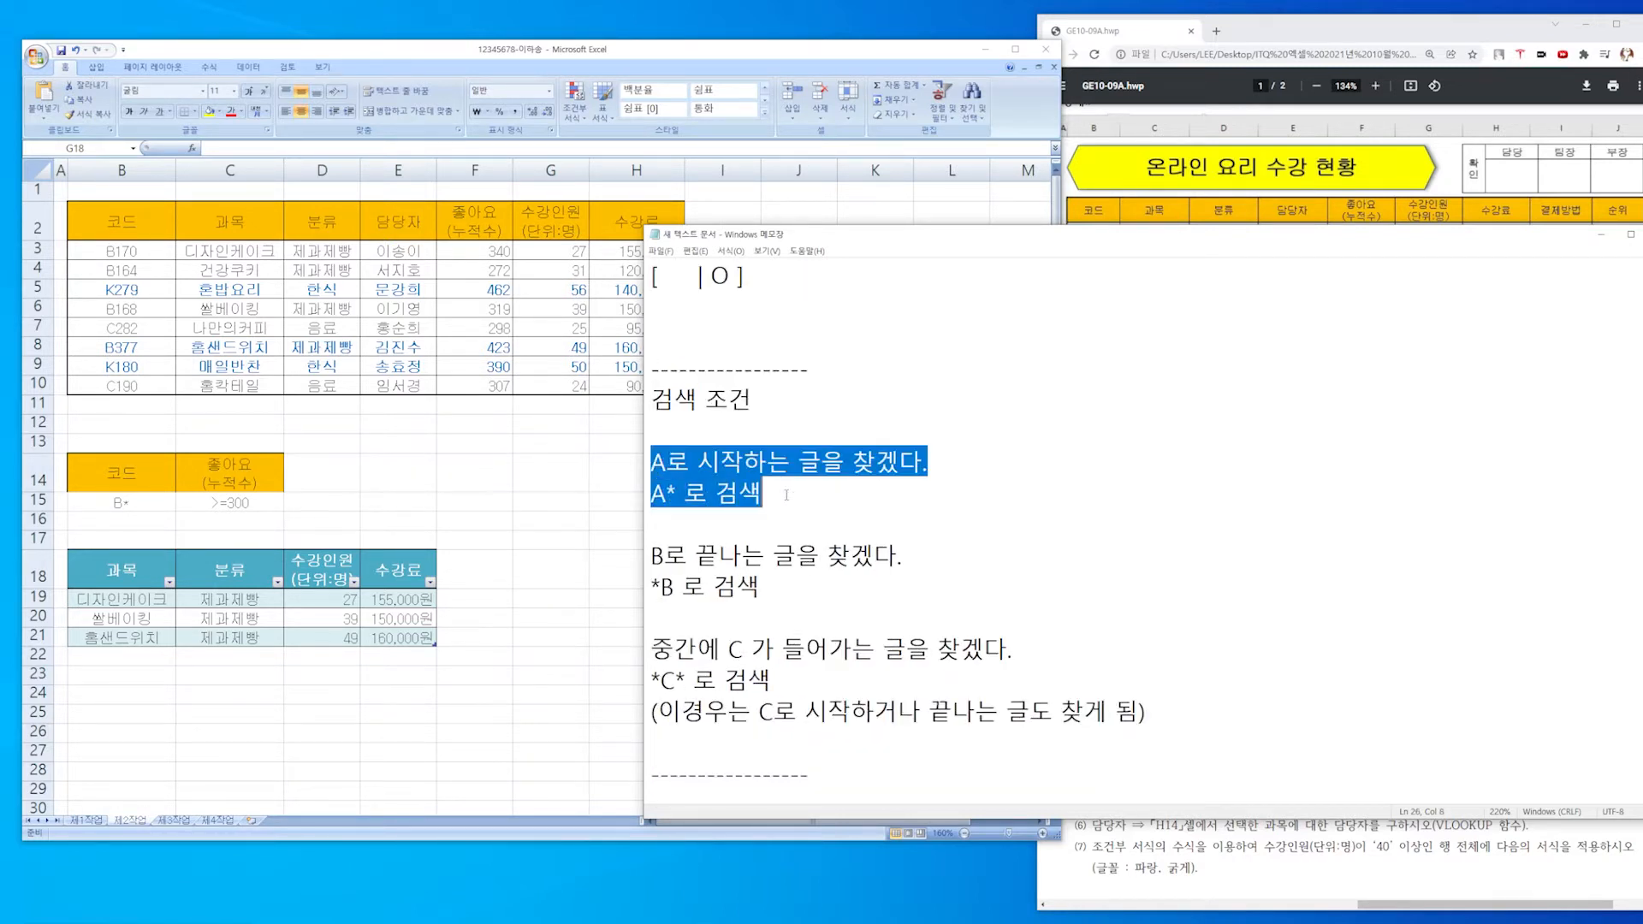
pyautogui.click(774, 587)
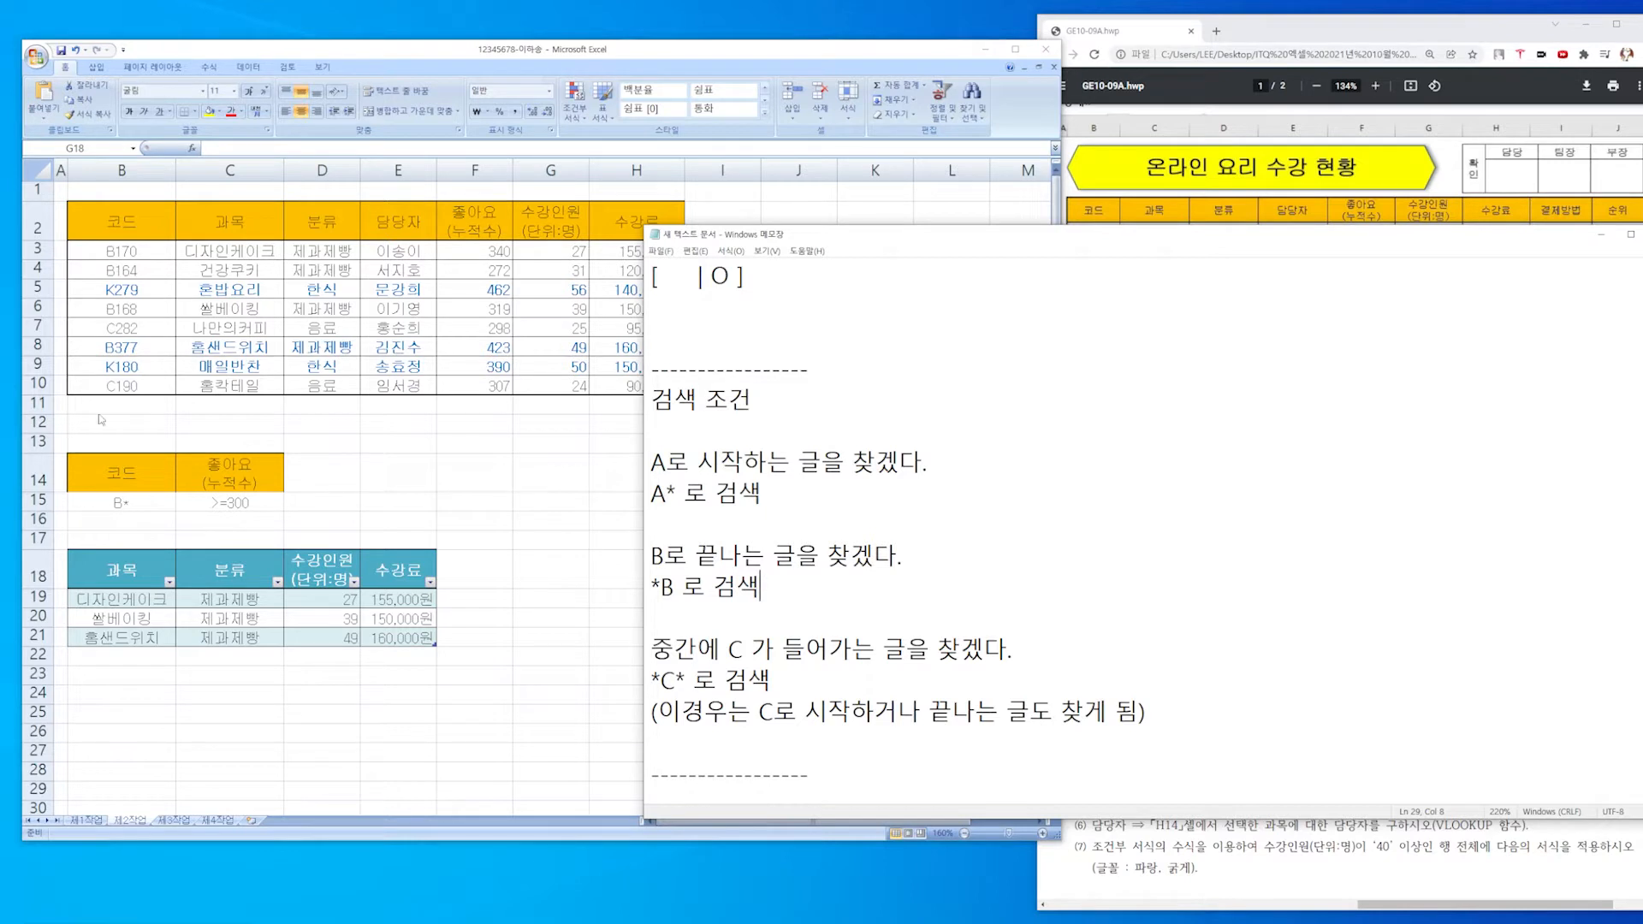
pyautogui.click(740, 496)
pyautogui.moveTo(650, 462); pyautogui.dragTo(880, 462)
pyautogui.click(653, 522)
pyautogui.moveTo(665, 492); pyautogui.dragTo(680, 492)
pyautogui.click(653, 523)
pyautogui.moveTo(650, 492); pyautogui.dragTo(675, 492)
pyautogui.click(705, 494)
# Examine the wildcard note on finding text that ends with B using the *B pattern.
pyautogui.moveTo(660, 587); pyautogui.dragTo(797, 558)
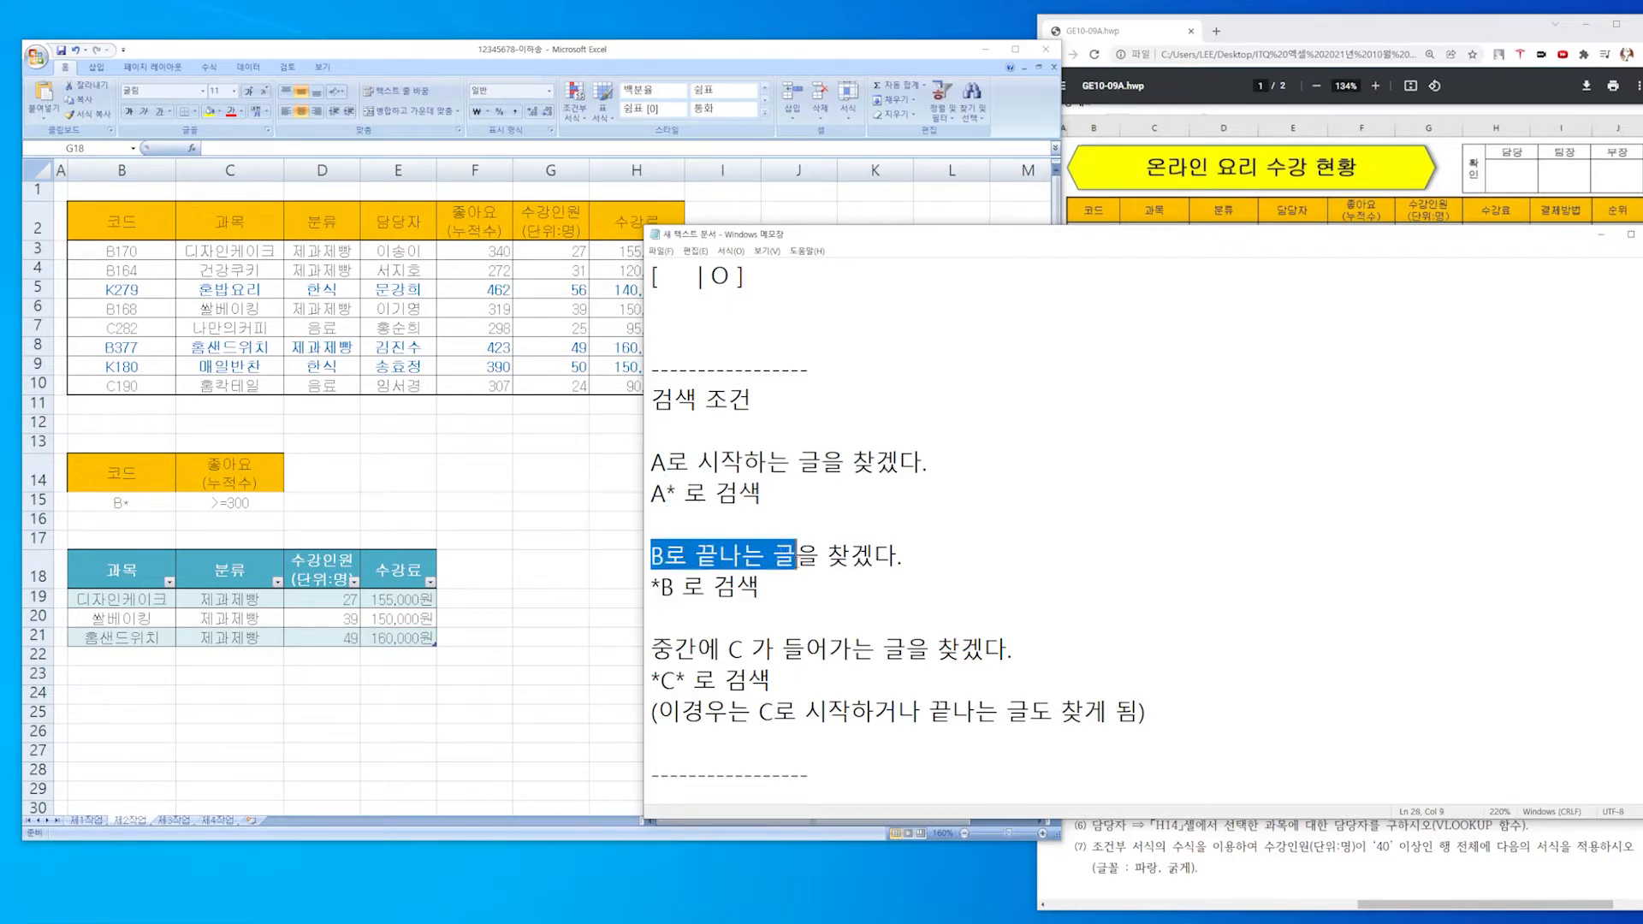
pyautogui.click(665, 614)
pyautogui.moveTo(662, 591); pyautogui.dragTo(660, 586)
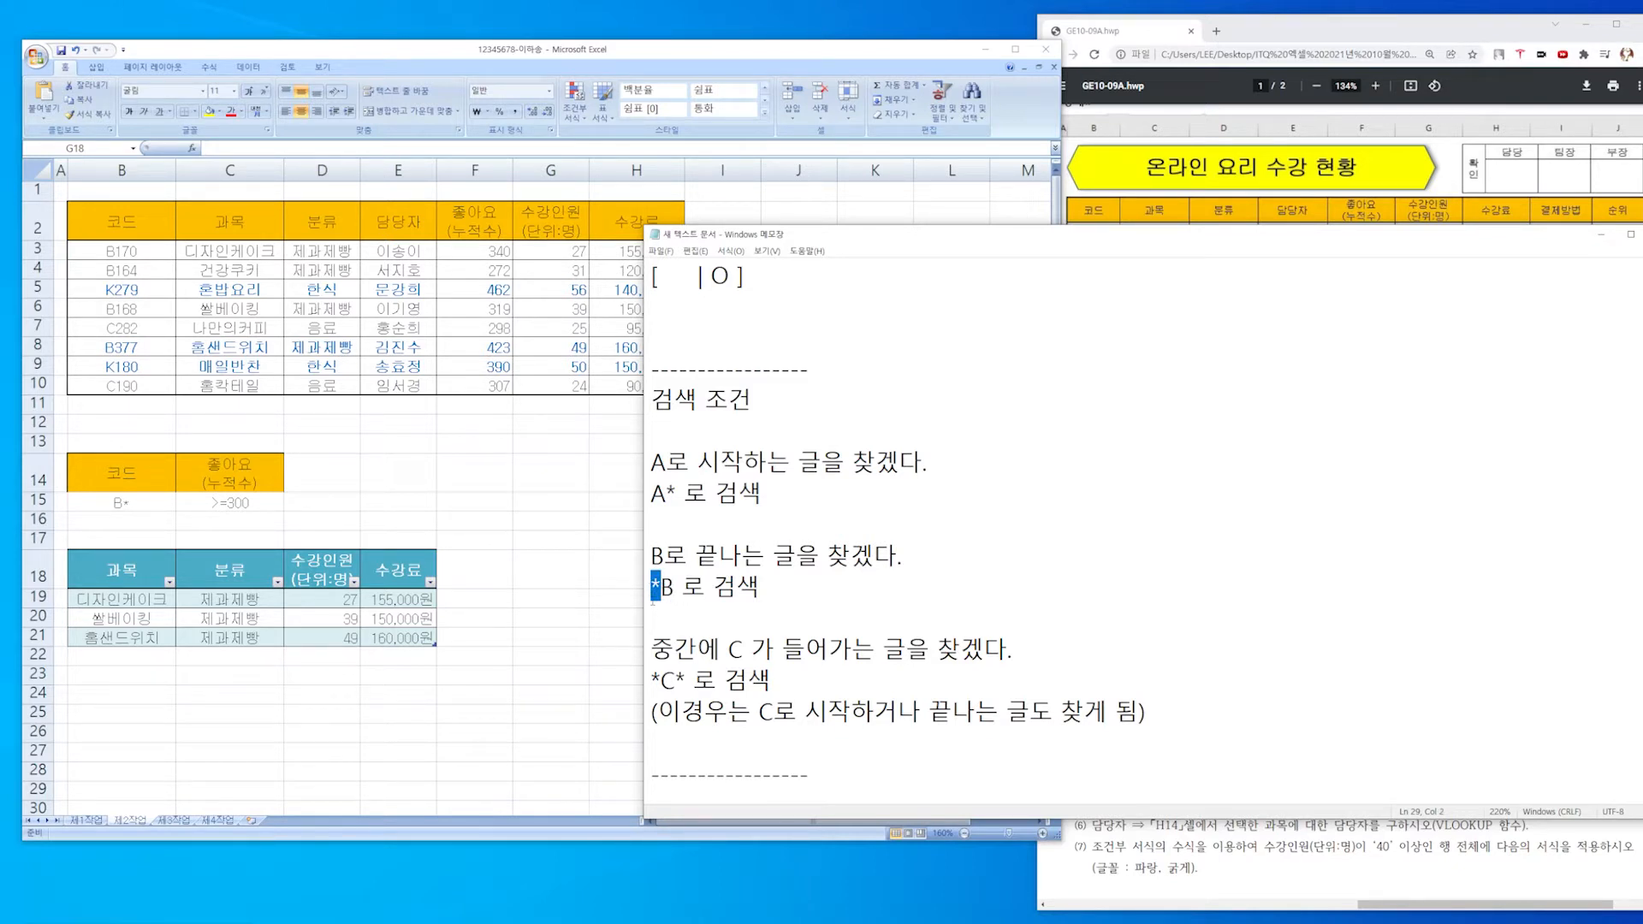
pyautogui.click(767, 588)
# Examine the wildcard note on finding text that contains C using the *C* pattern.
pyautogui.scroll(-1, 767, 587)
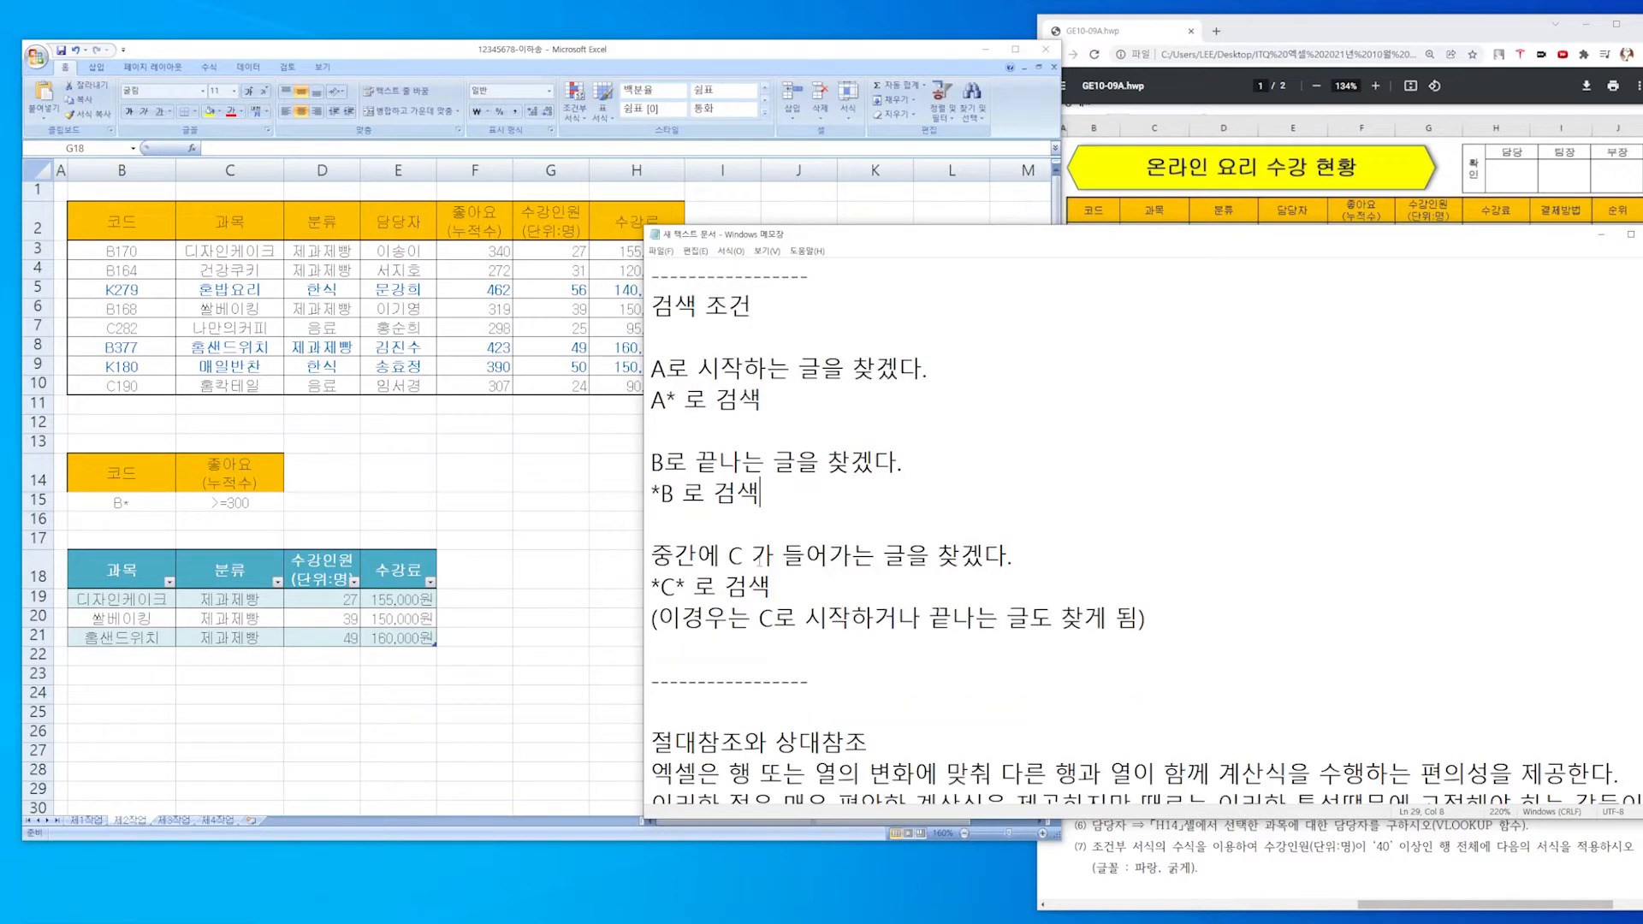
pyautogui.moveTo(654, 558); pyautogui.dragTo(1017, 559)
pyautogui.moveTo(661, 587); pyautogui.dragTo(651, 587)
pyautogui.click(680, 587)
pyautogui.click(832, 587)
pyautogui.moveTo(661, 588); pyautogui.dragTo(650, 588)
pyautogui.click(684, 587)
pyautogui.click(737, 590)
pyautogui.moveTo(674, 590); pyautogui.dragTo(664, 589)
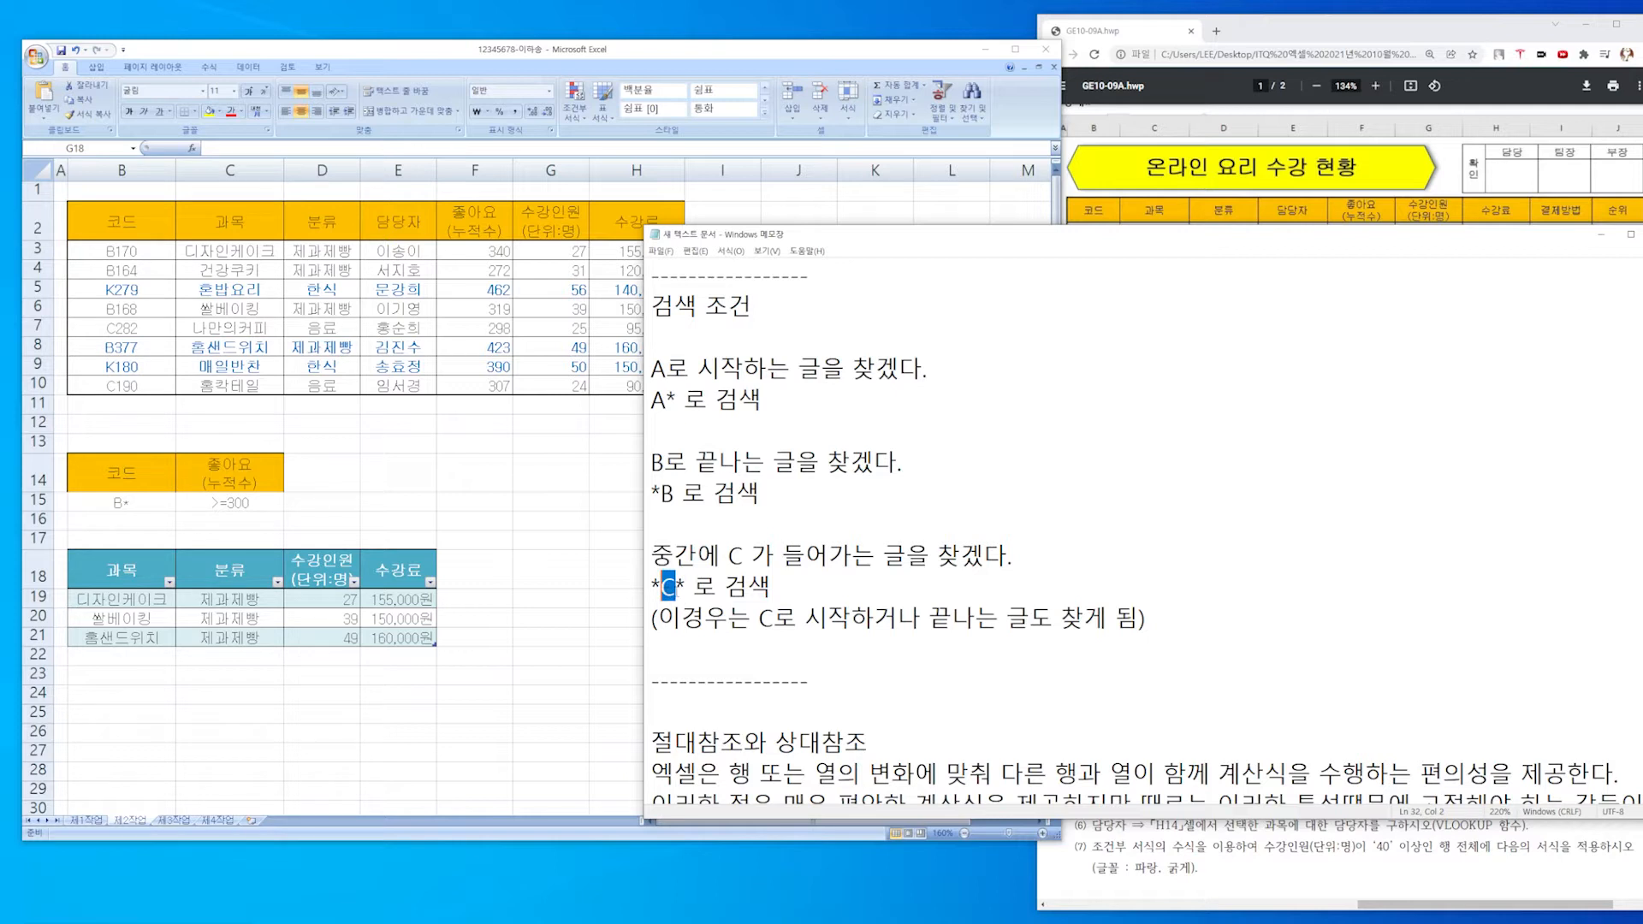
pyautogui.click(798, 580)
# Read the 절대참조와 상대참조 section explaining absolute and relative references.
pyautogui.scroll(-3, 855, 598)
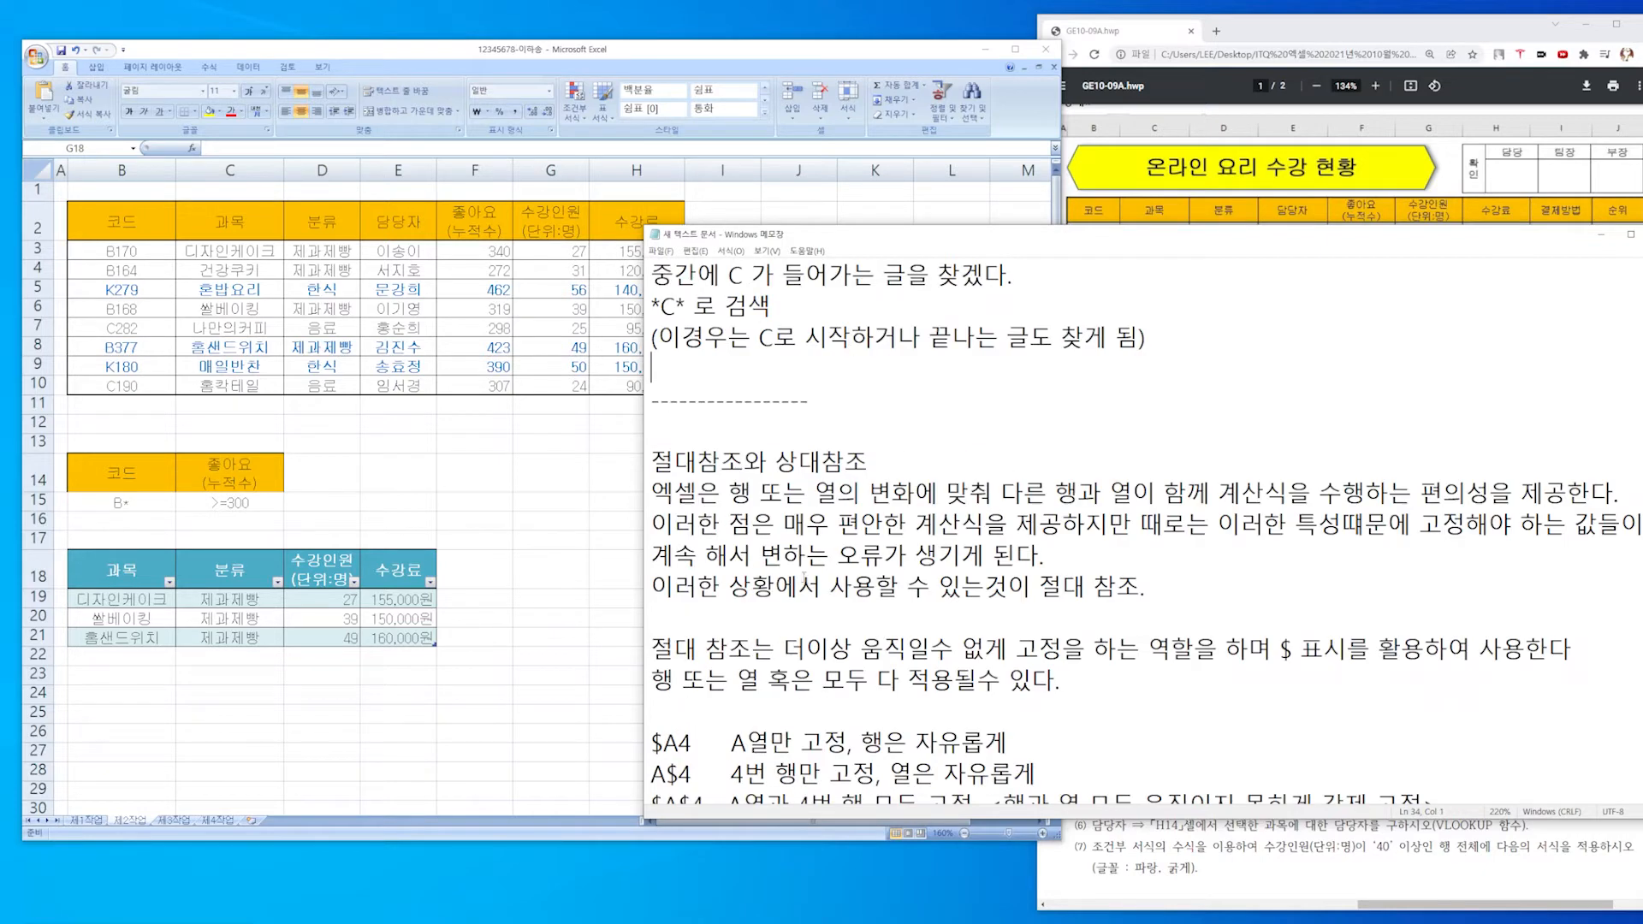
pyautogui.moveTo(652, 462); pyautogui.dragTo(868, 462)
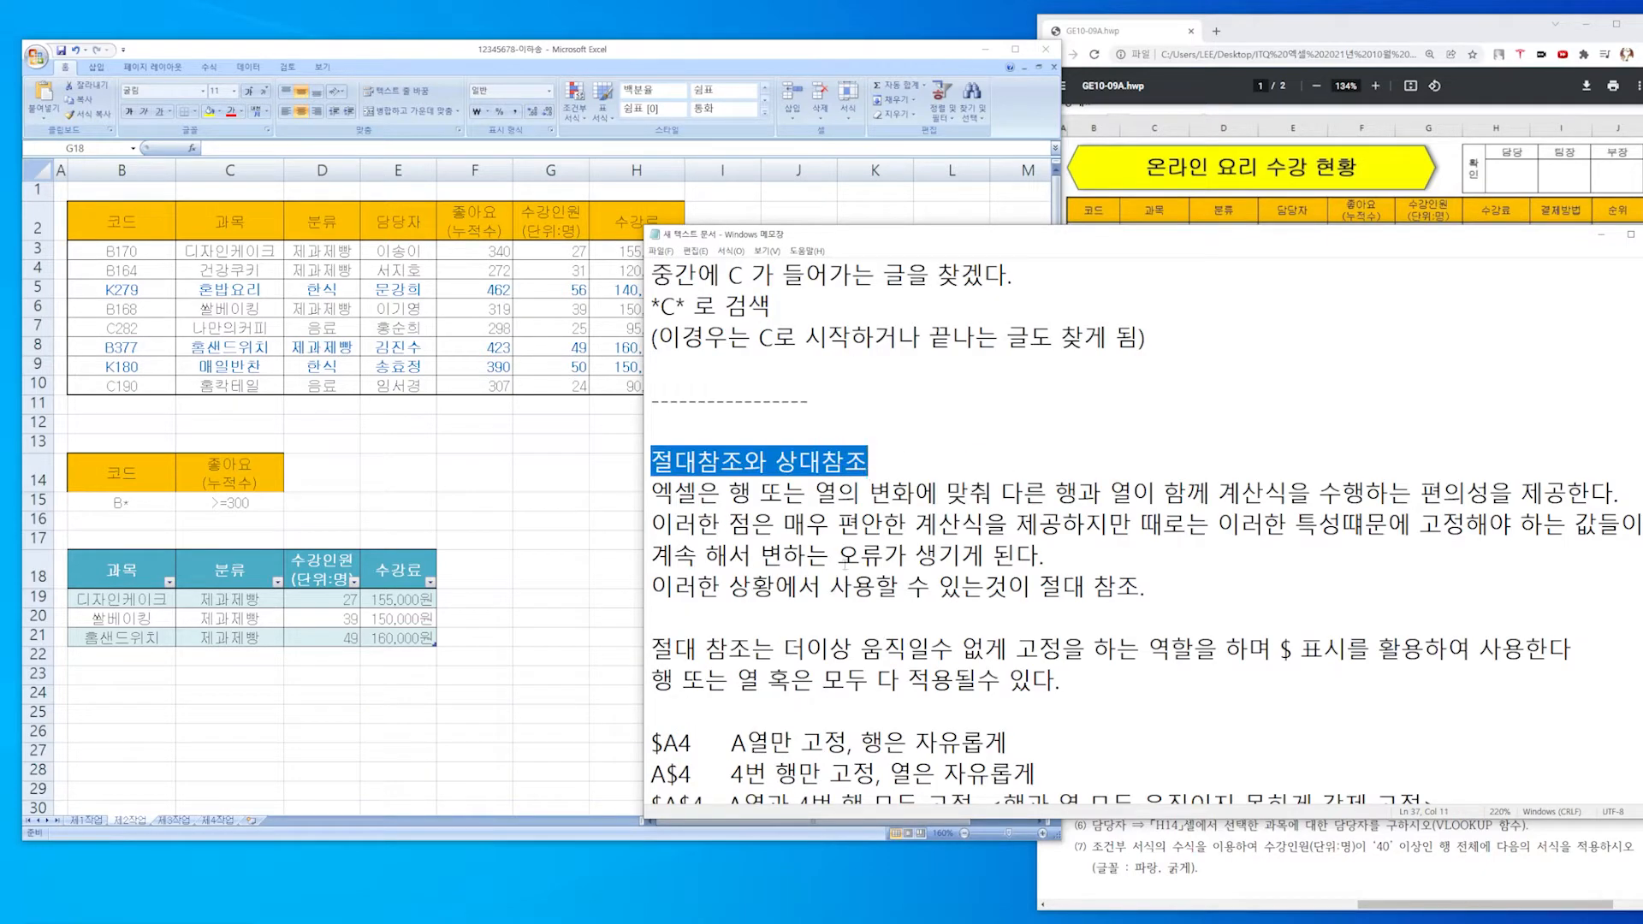
pyautogui.click(752, 555)
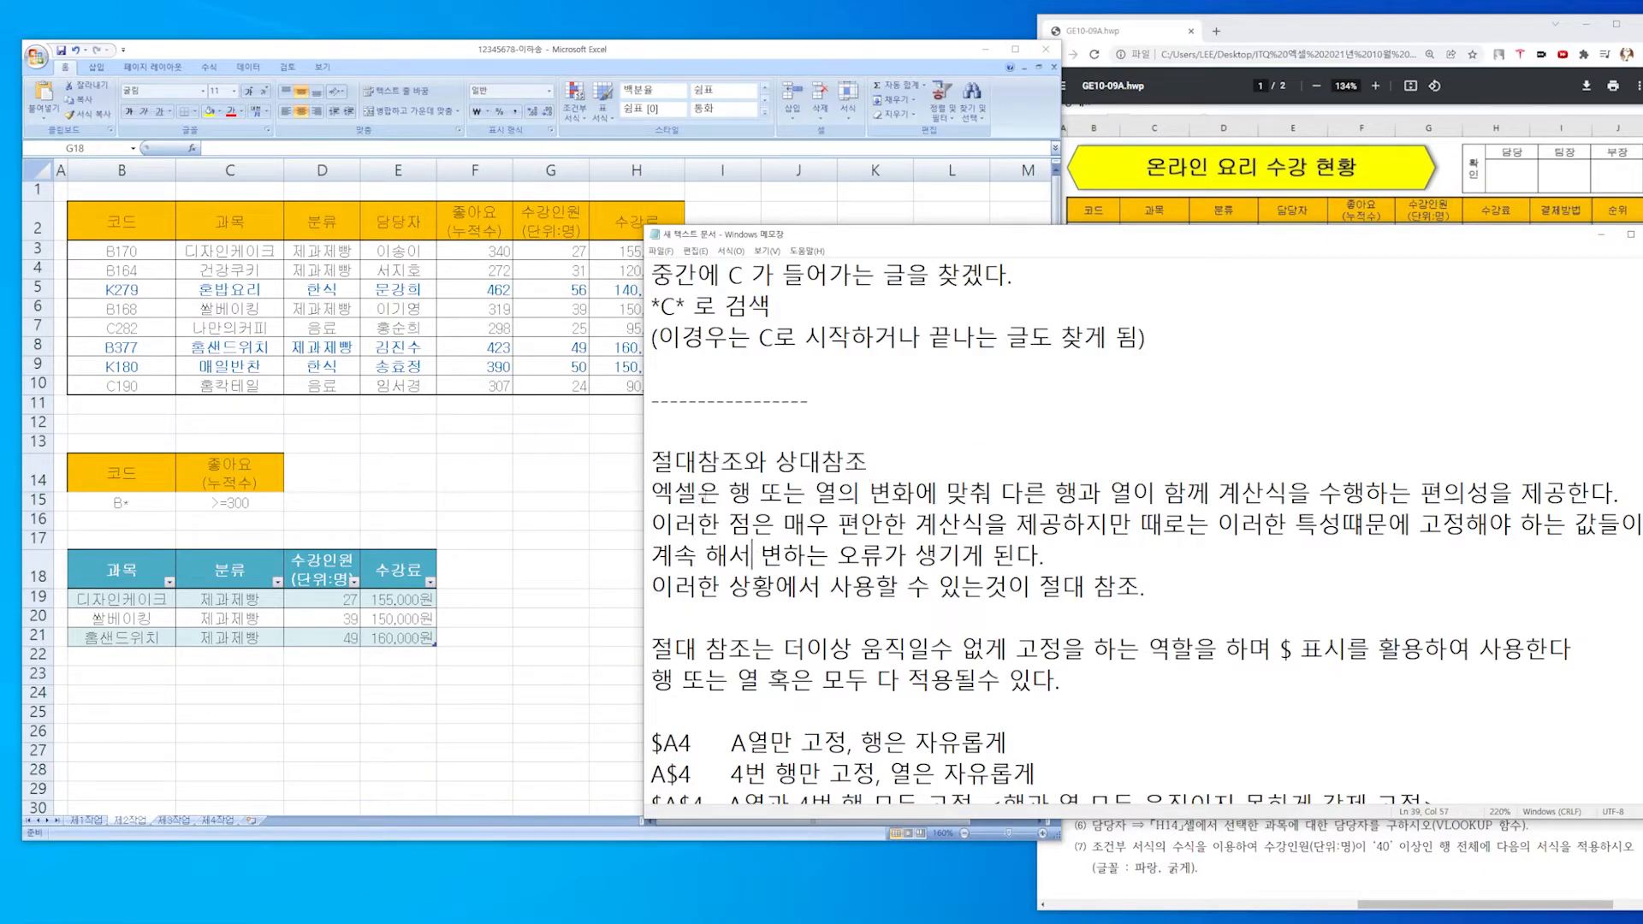
pyautogui.click(719, 522)
pyautogui.scroll(-3, 712, 513)
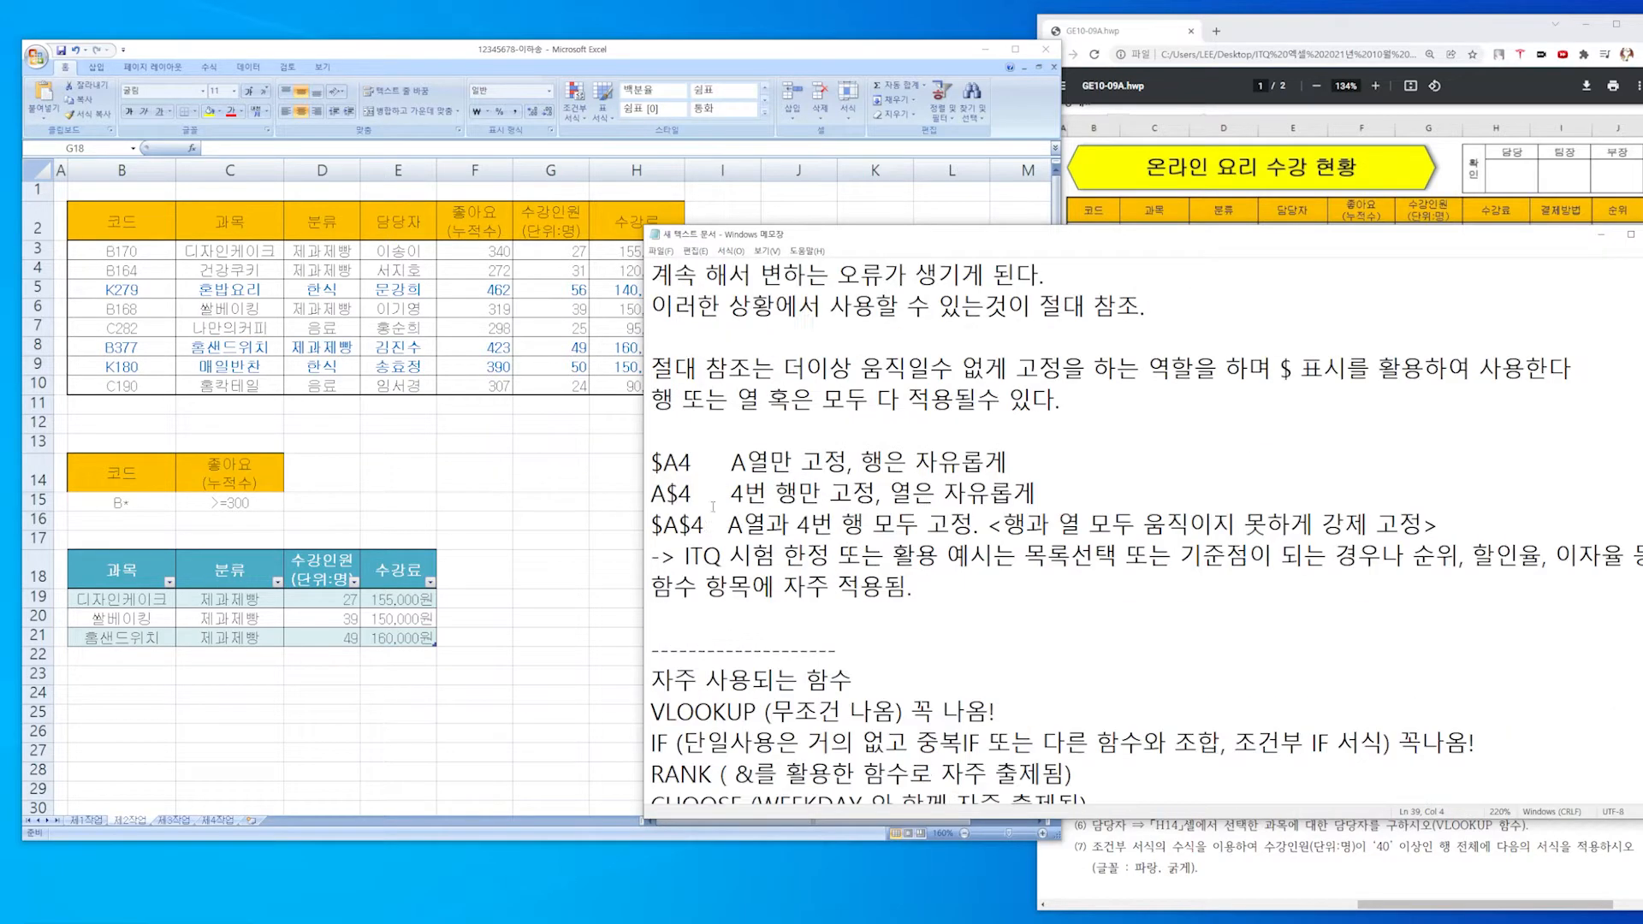
# Review the mixed reference examples $A4 and A$4 and the descriptions of what each one fixes.
pyautogui.moveTo(664, 476); pyautogui.dragTo(659, 467)
pyautogui.scroll(1, 695, 462)
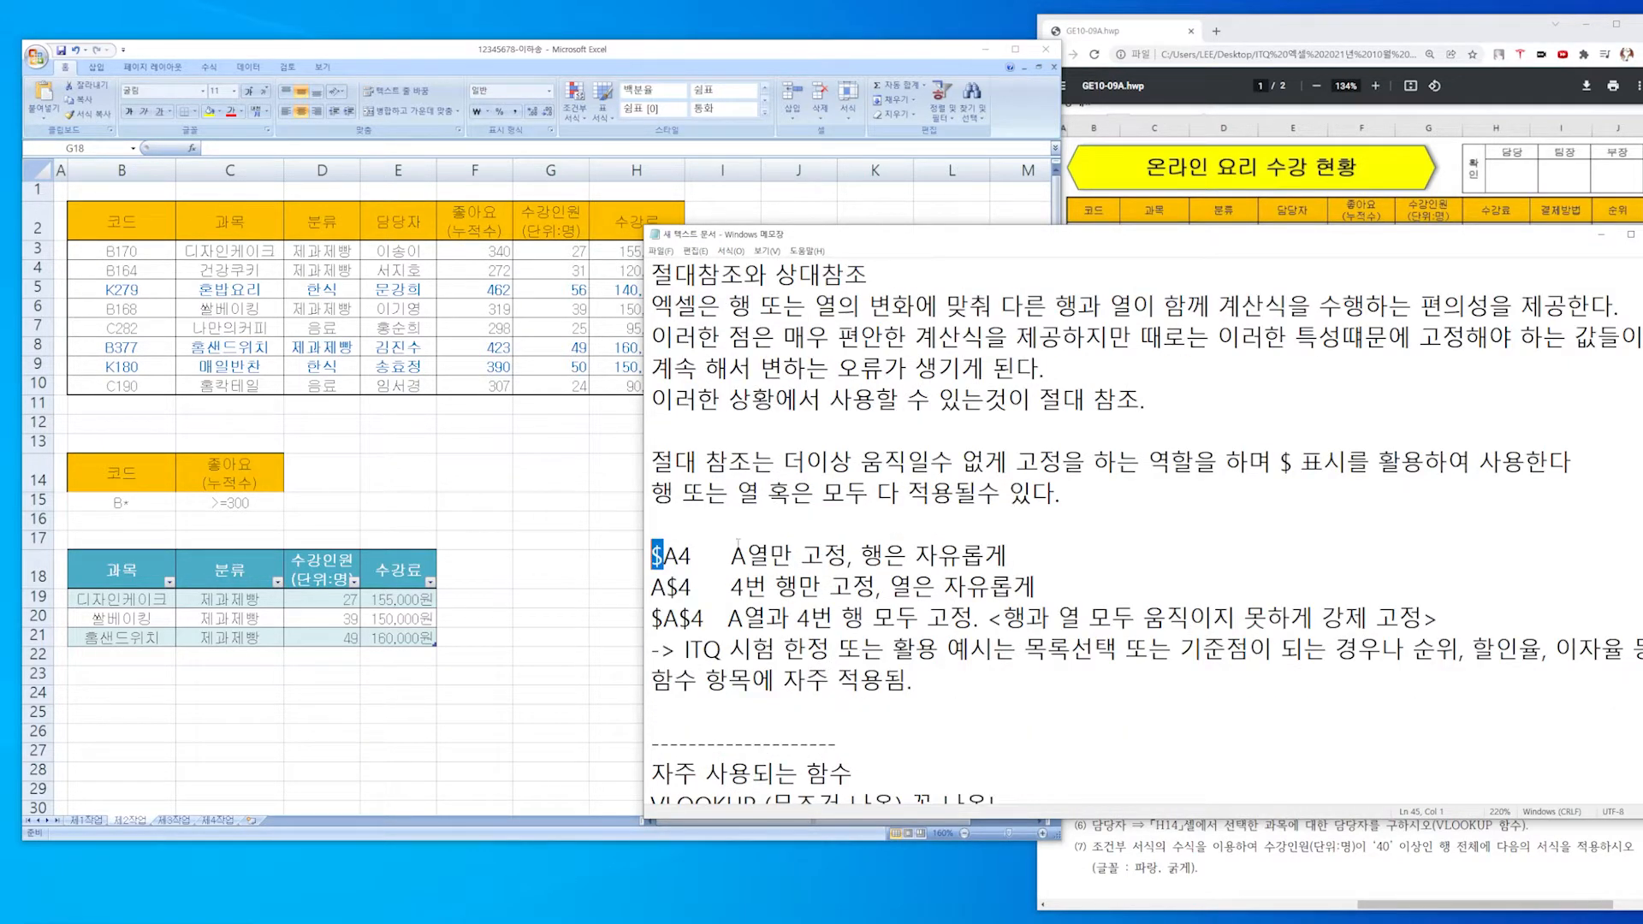
pyautogui.click(681, 587)
pyautogui.moveTo(664, 556); pyautogui.dragTo(678, 557)
pyautogui.click(701, 574)
pyautogui.click(661, 556)
pyautogui.moveTo(723, 556); pyautogui.dragTo(1458, 618)
pyautogui.click(1101, 581)
pyautogui.click(916, 648)
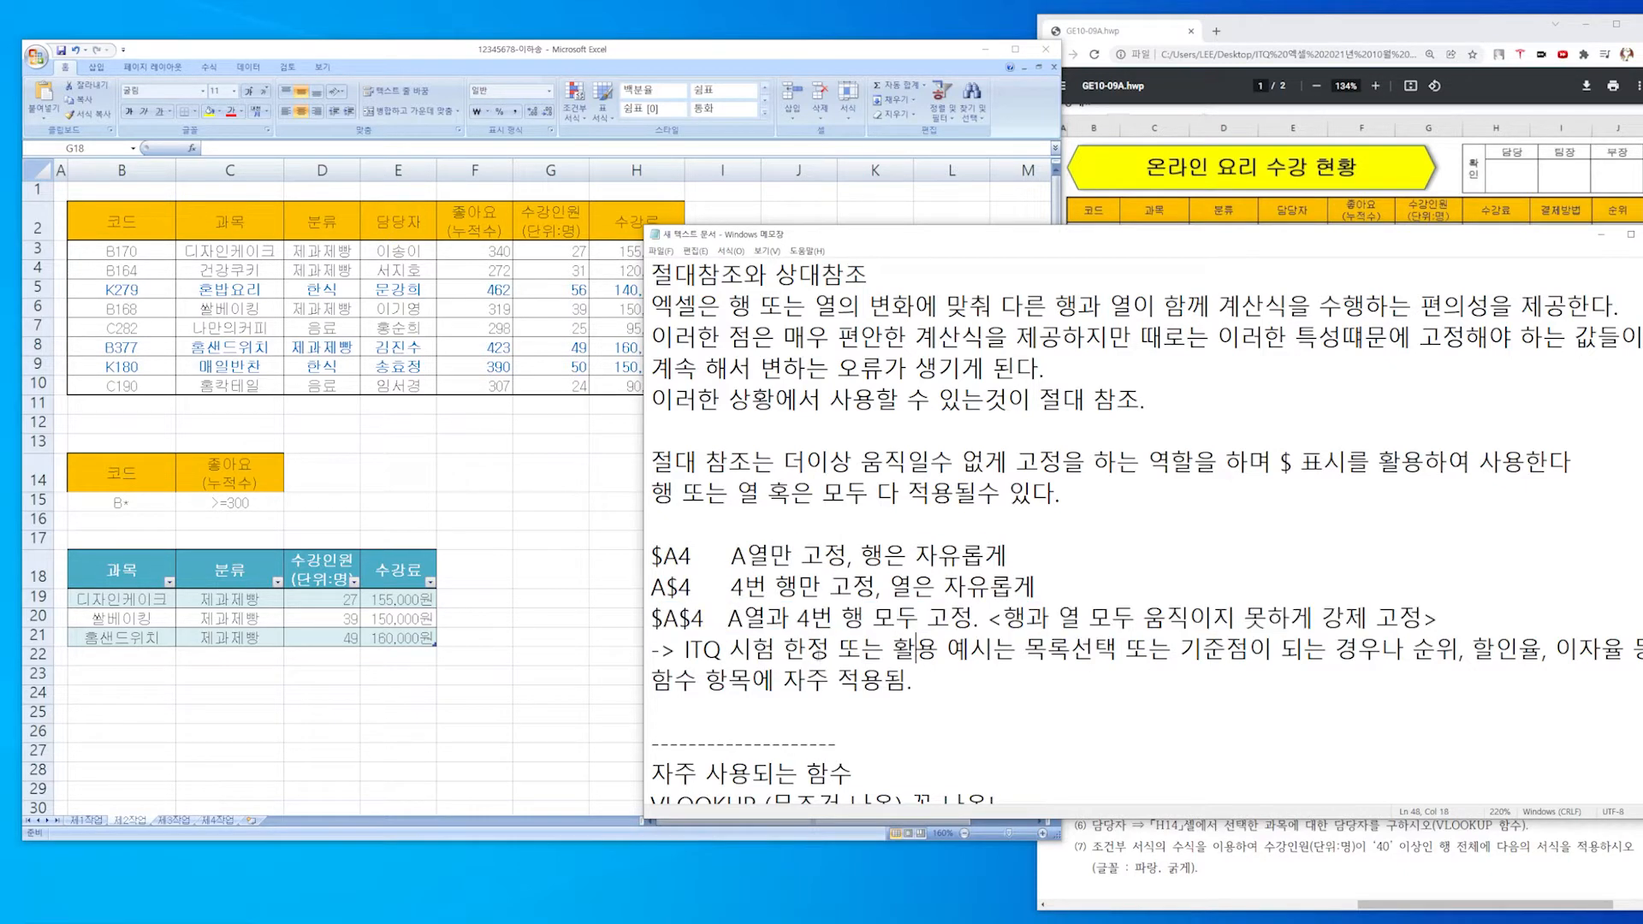
# Examine the $A$4 example and its dollar signs fixing both the column and the row.
pyautogui.moveTo(652, 618); pyautogui.dragTo(706, 617)
pyautogui.click(704, 618)
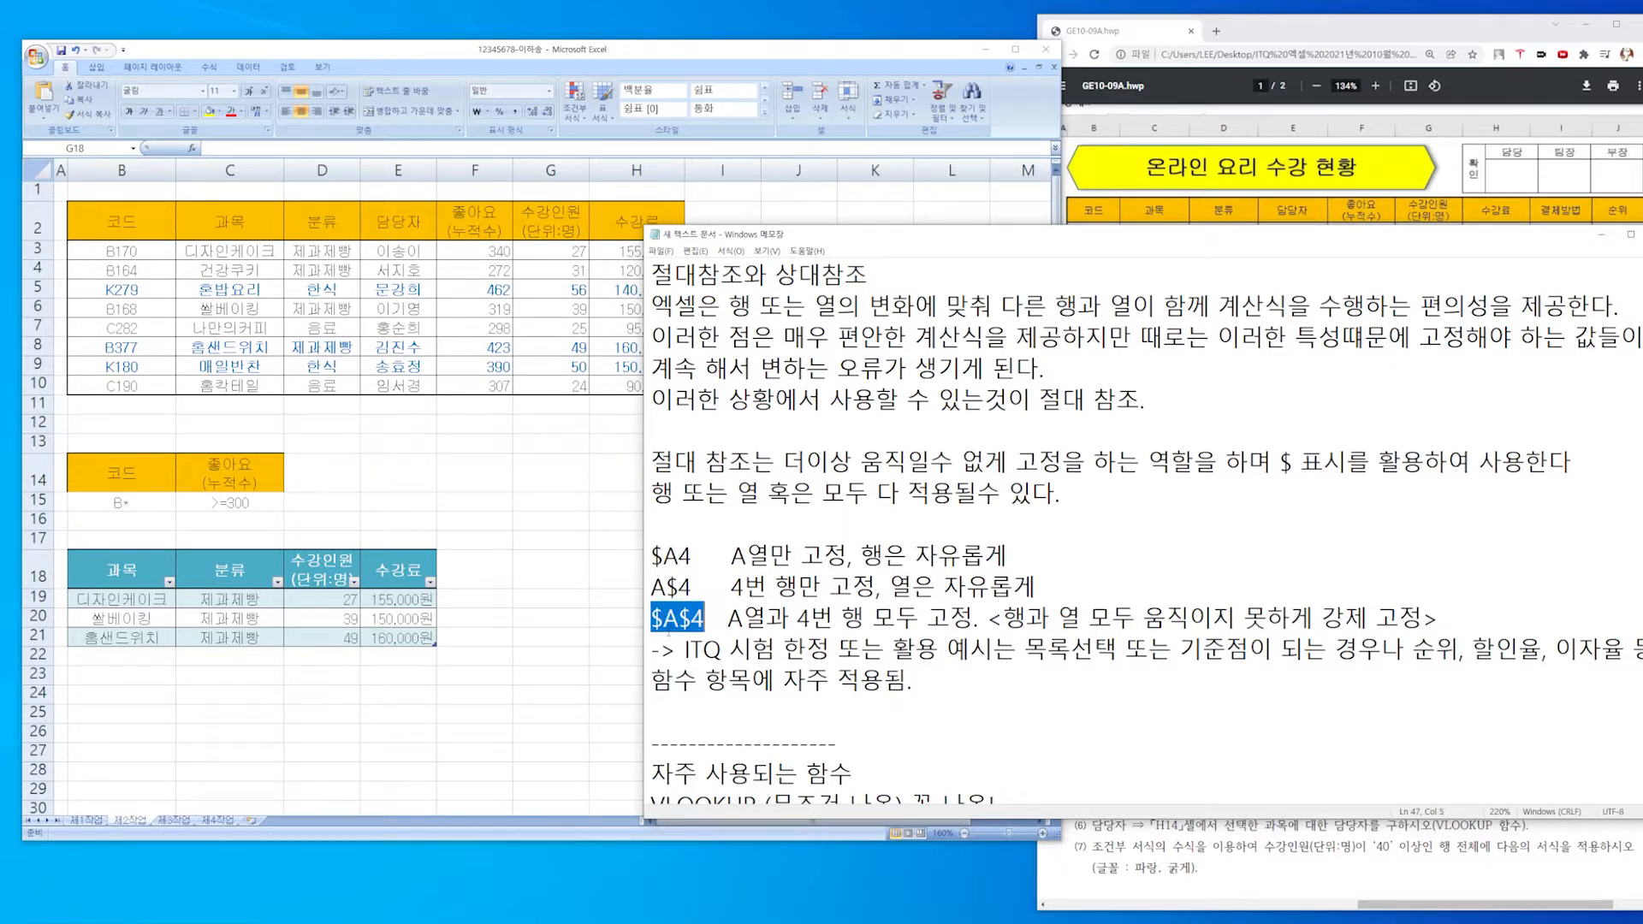
pyautogui.click(663, 622)
pyautogui.click(678, 622)
pyautogui.click(704, 622)
pyautogui.click(694, 621)
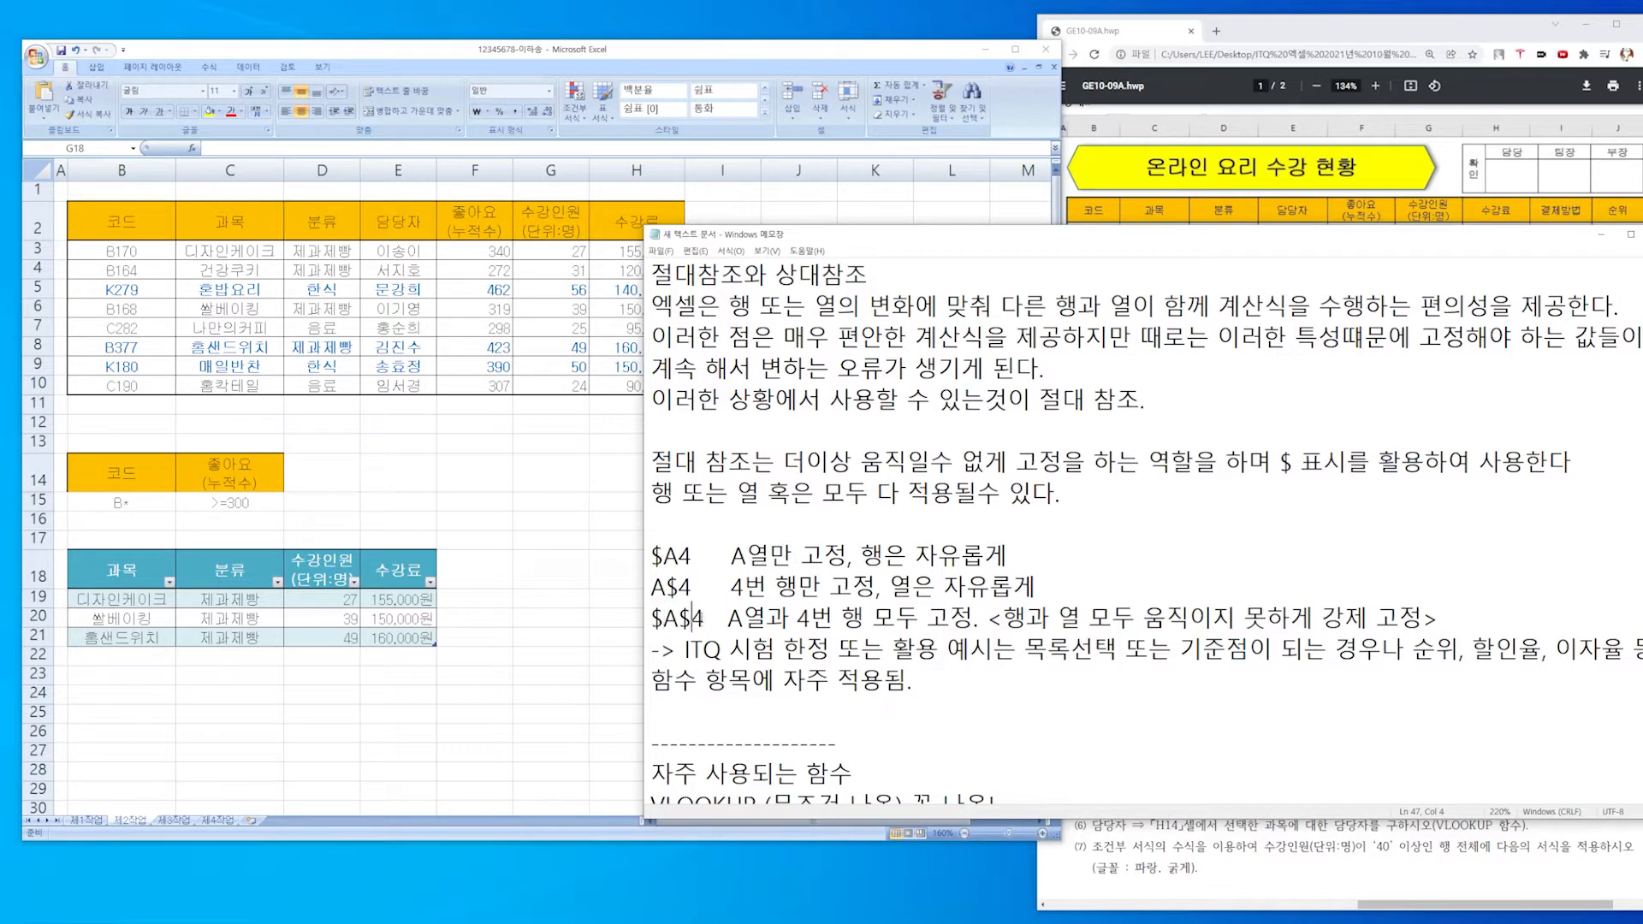
# Review the frequently used functions section (자주 사용되는 함수) and the function categories listed below it.
pyautogui.click(673, 679)
pyautogui.scroll(-2, 684, 617)
pyautogui.click(669, 649)
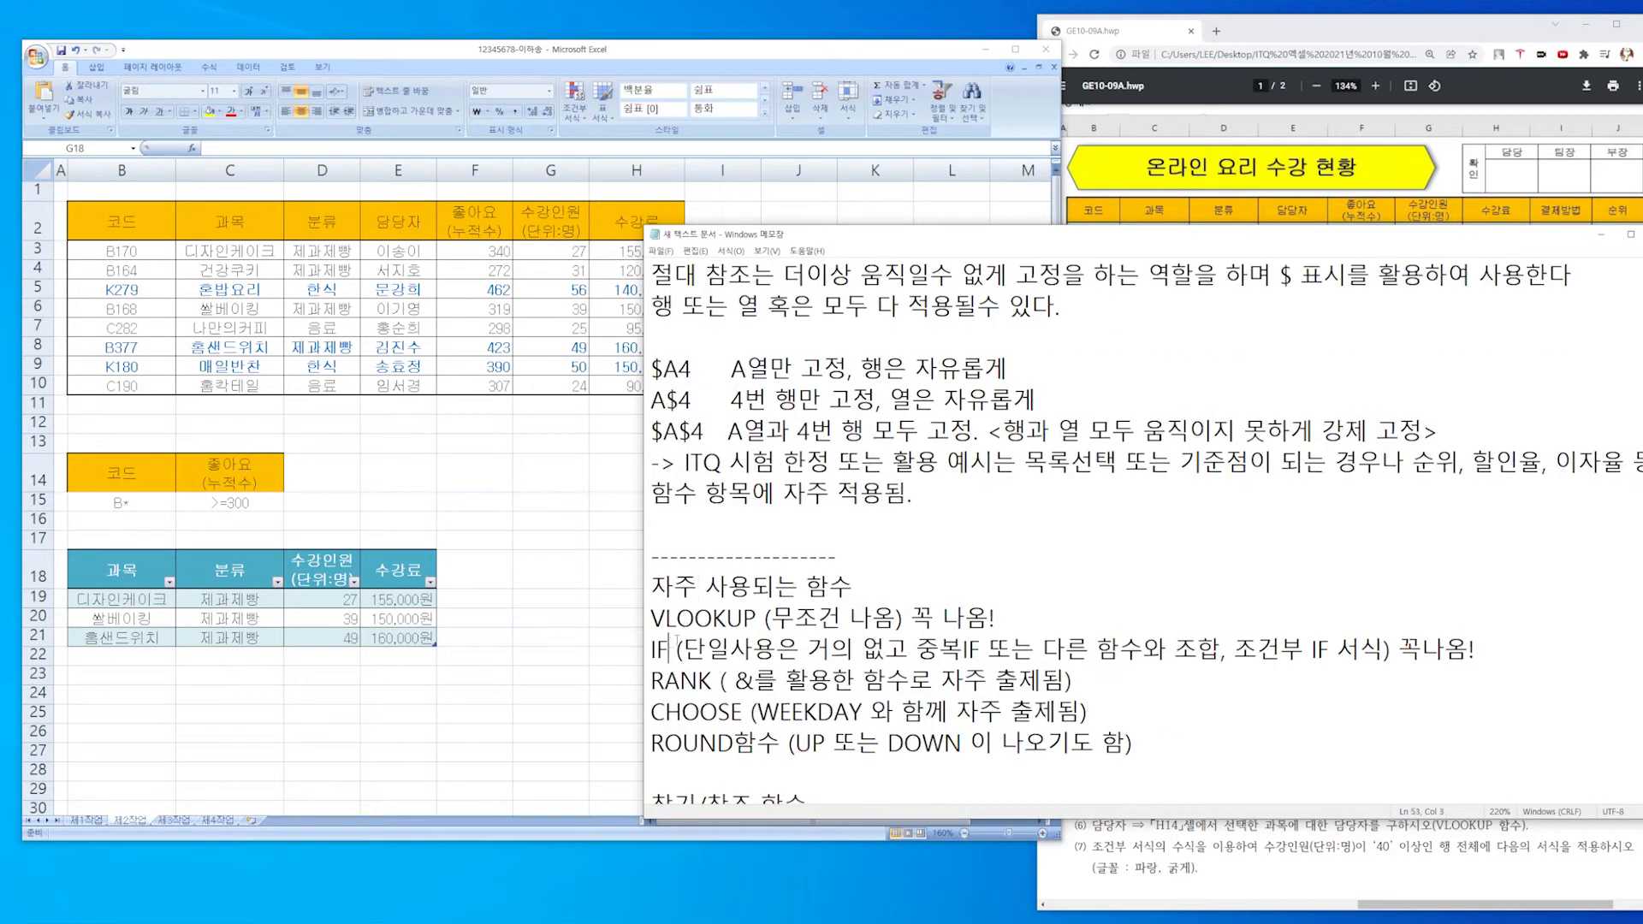
pyautogui.scroll(-3, 712, 558)
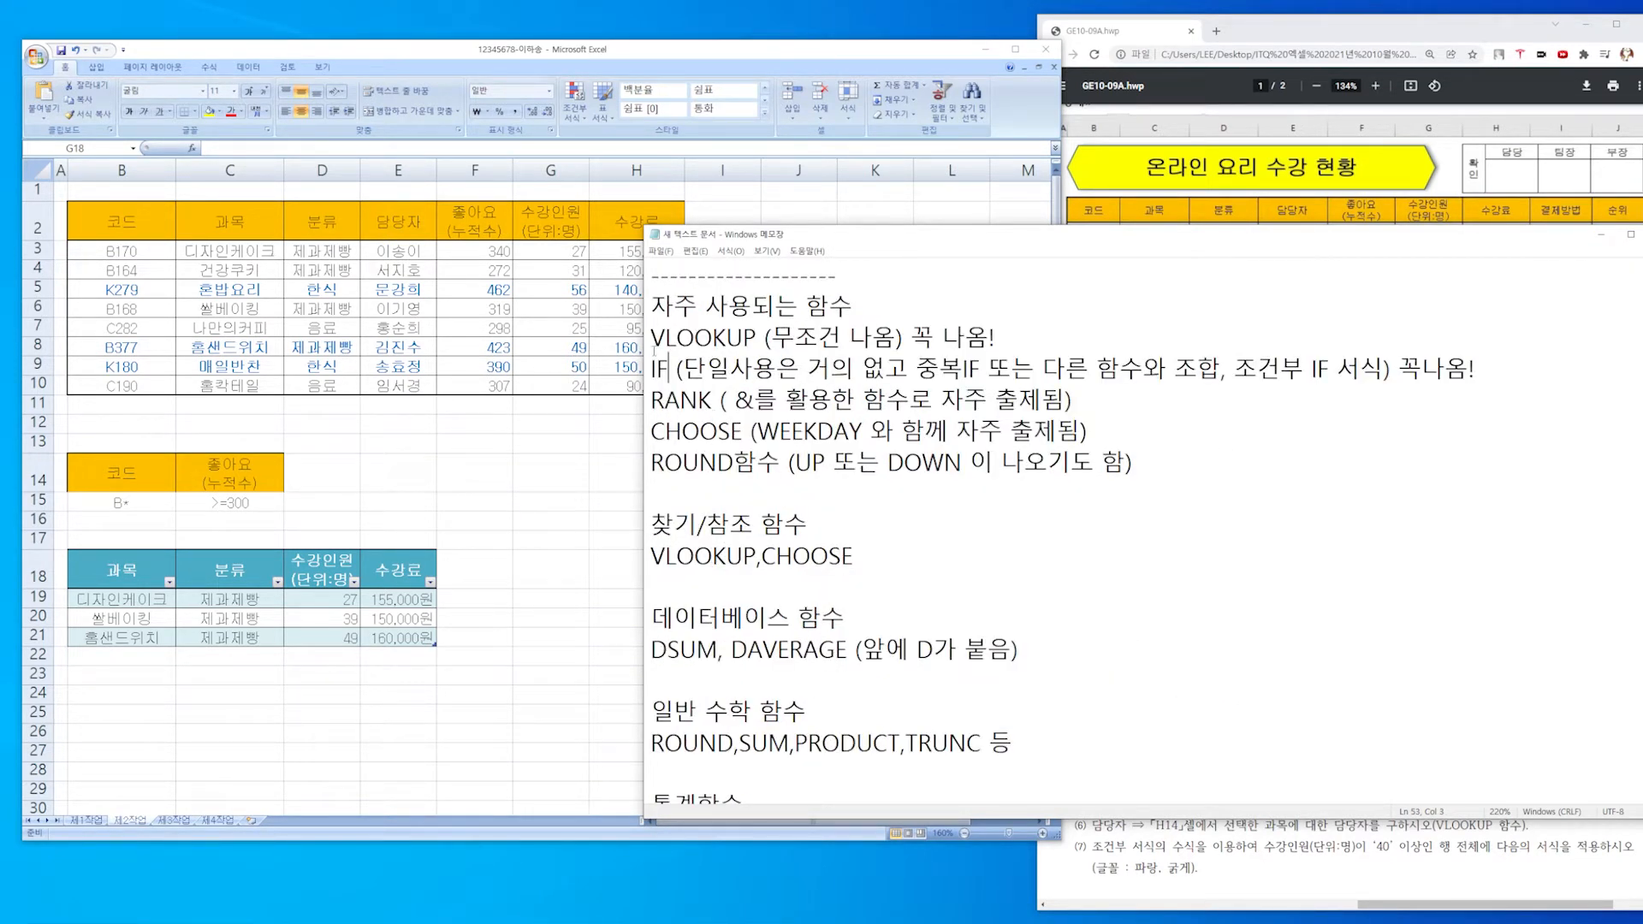
pyautogui.moveTo(651, 338); pyautogui.dragTo(1018, 753)
pyautogui.click(944, 561)
# Examine the VLOOKUP entry in the frequently used functions list.
pyautogui.moveTo(650, 337); pyautogui.dragTo(998, 337)
pyautogui.click(1054, 337)
pyautogui.scroll(1, 1054, 337)
pyautogui.moveTo(651, 375); pyautogui.dragTo(1023, 376)
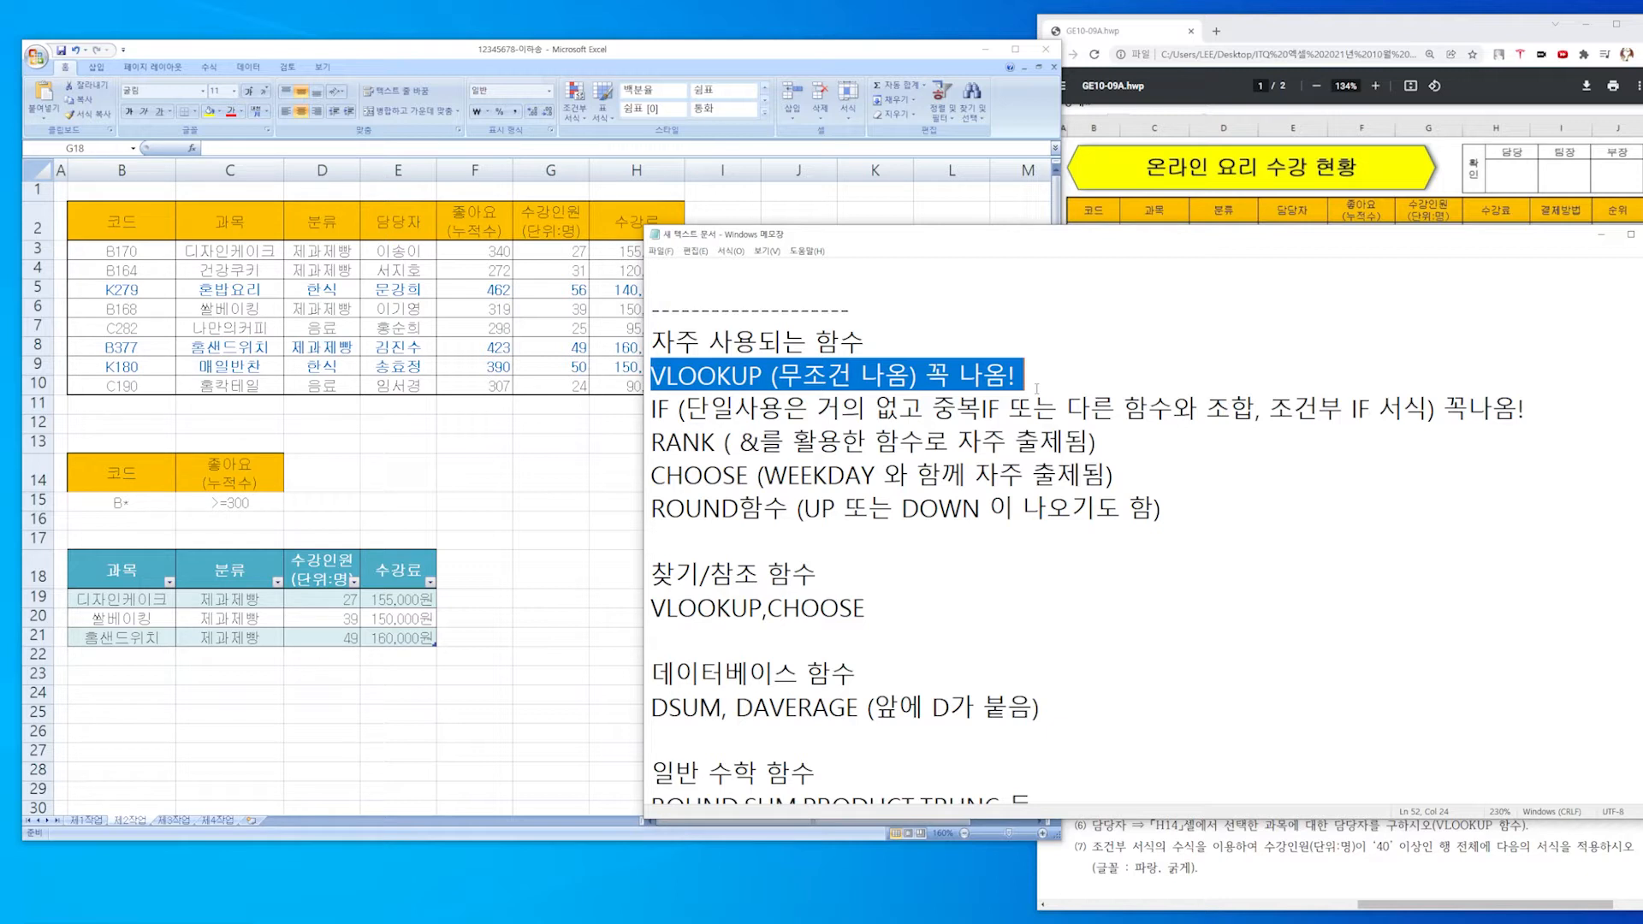
pyautogui.click(1036, 386)
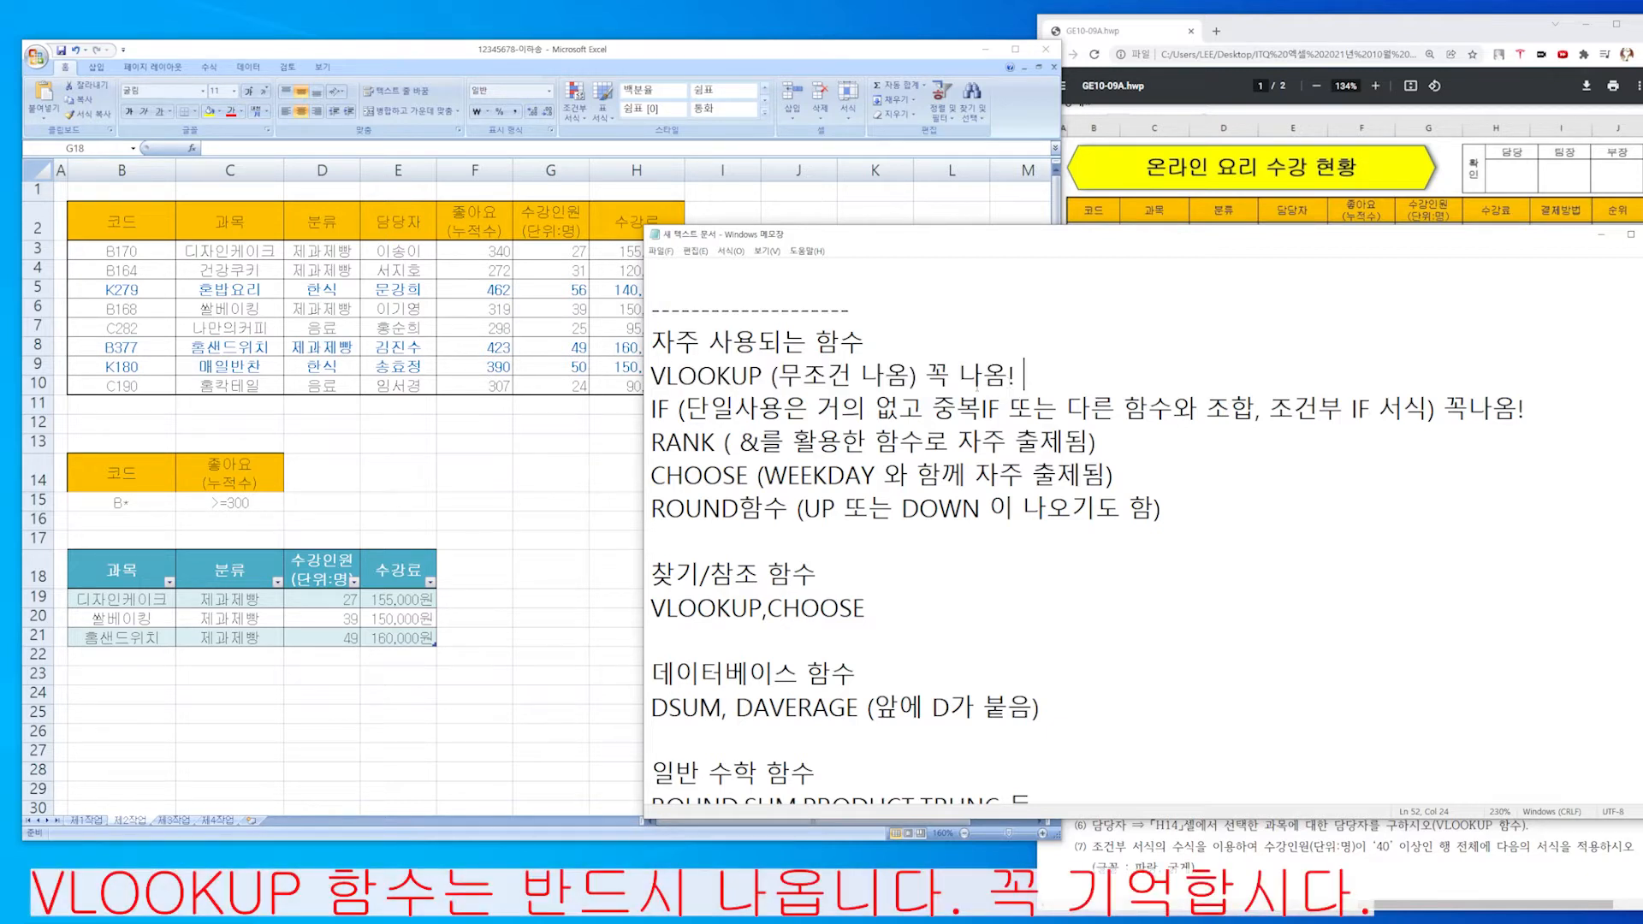
pyautogui.moveTo(1036, 385); pyautogui.dragTo(650, 382)
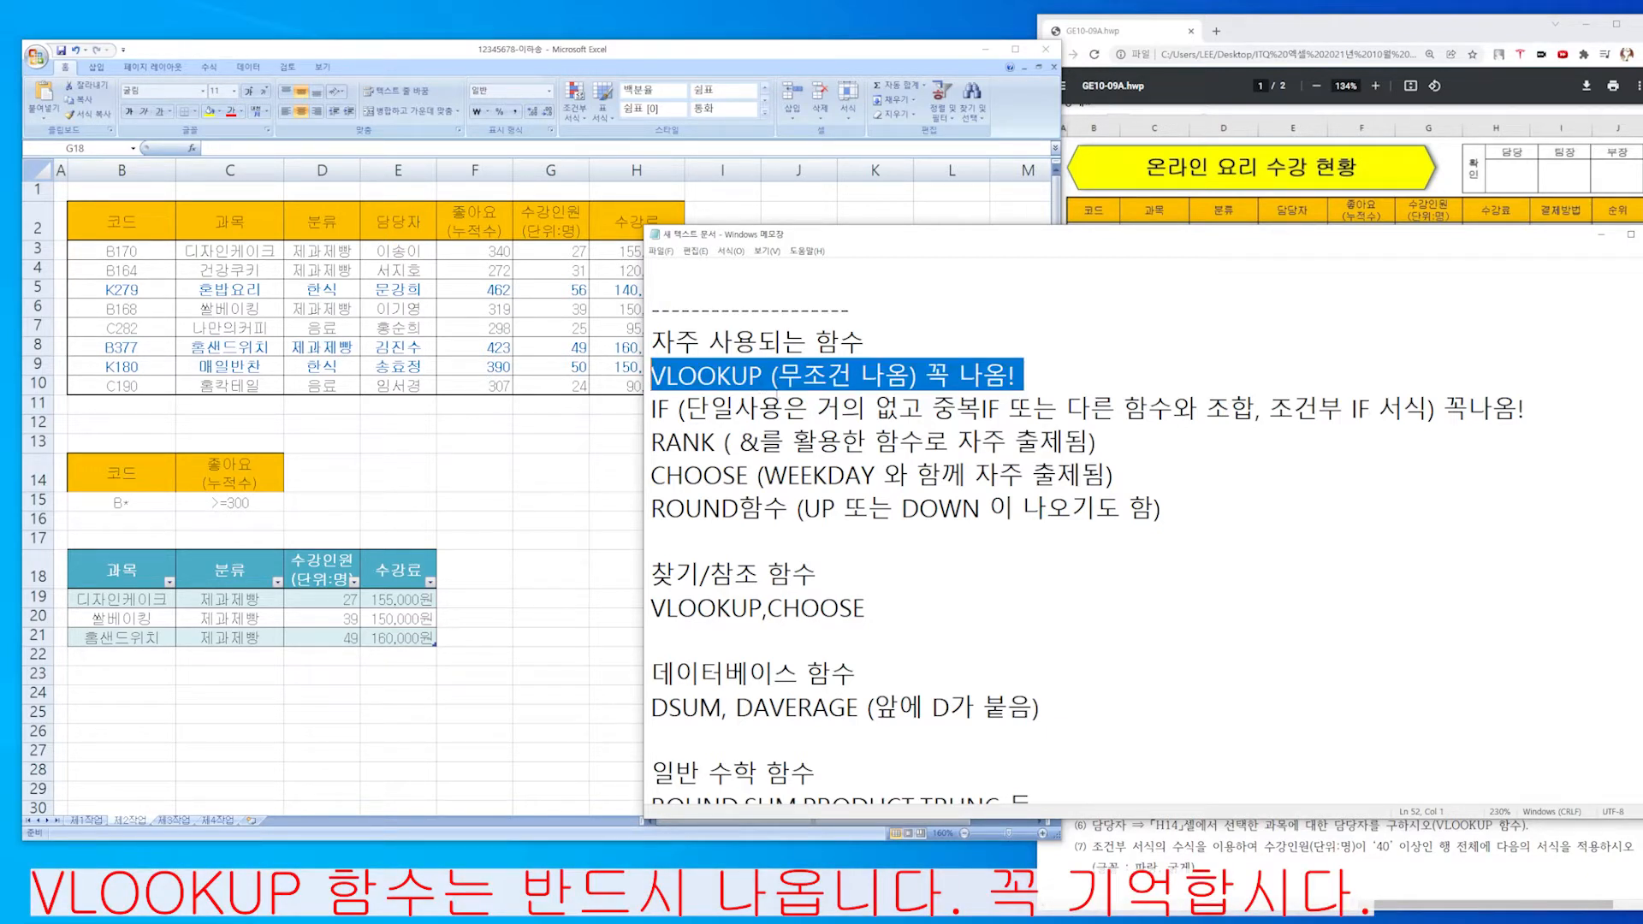
pyautogui.click(772, 397)
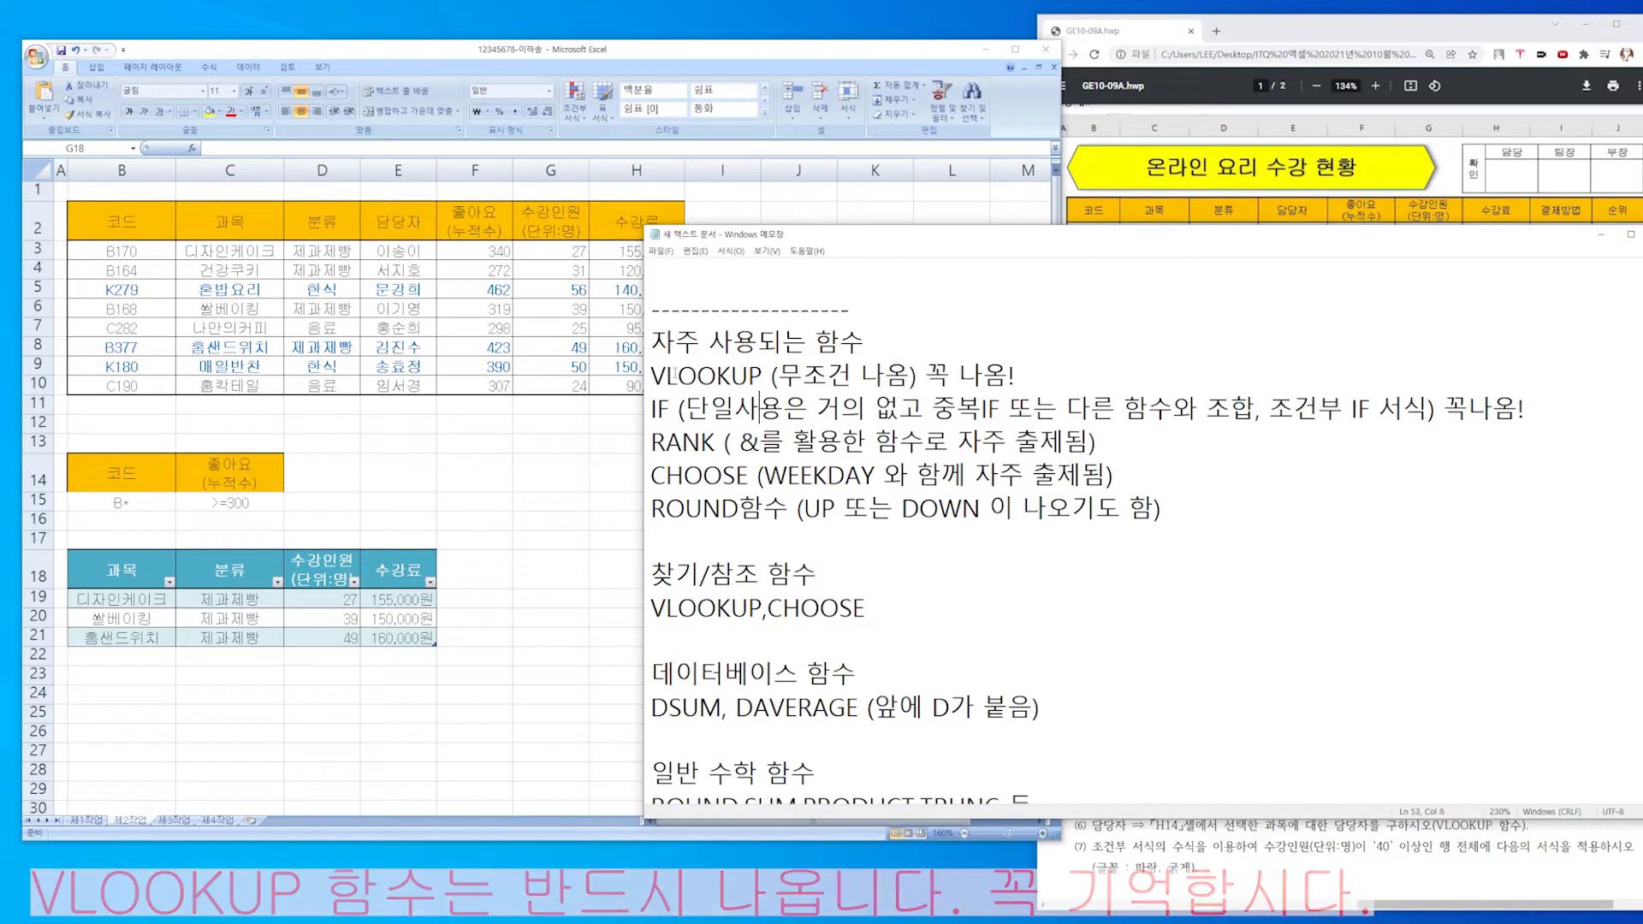
# Review the VLOOKUP entry and the full IF entry in the frequently used functions list.
pyautogui.moveTo(651, 377)
pyautogui.mouseDown()
pyautogui.moveTo(1010, 376)
pyautogui.moveTo(650, 387)
pyautogui.mouseUp()
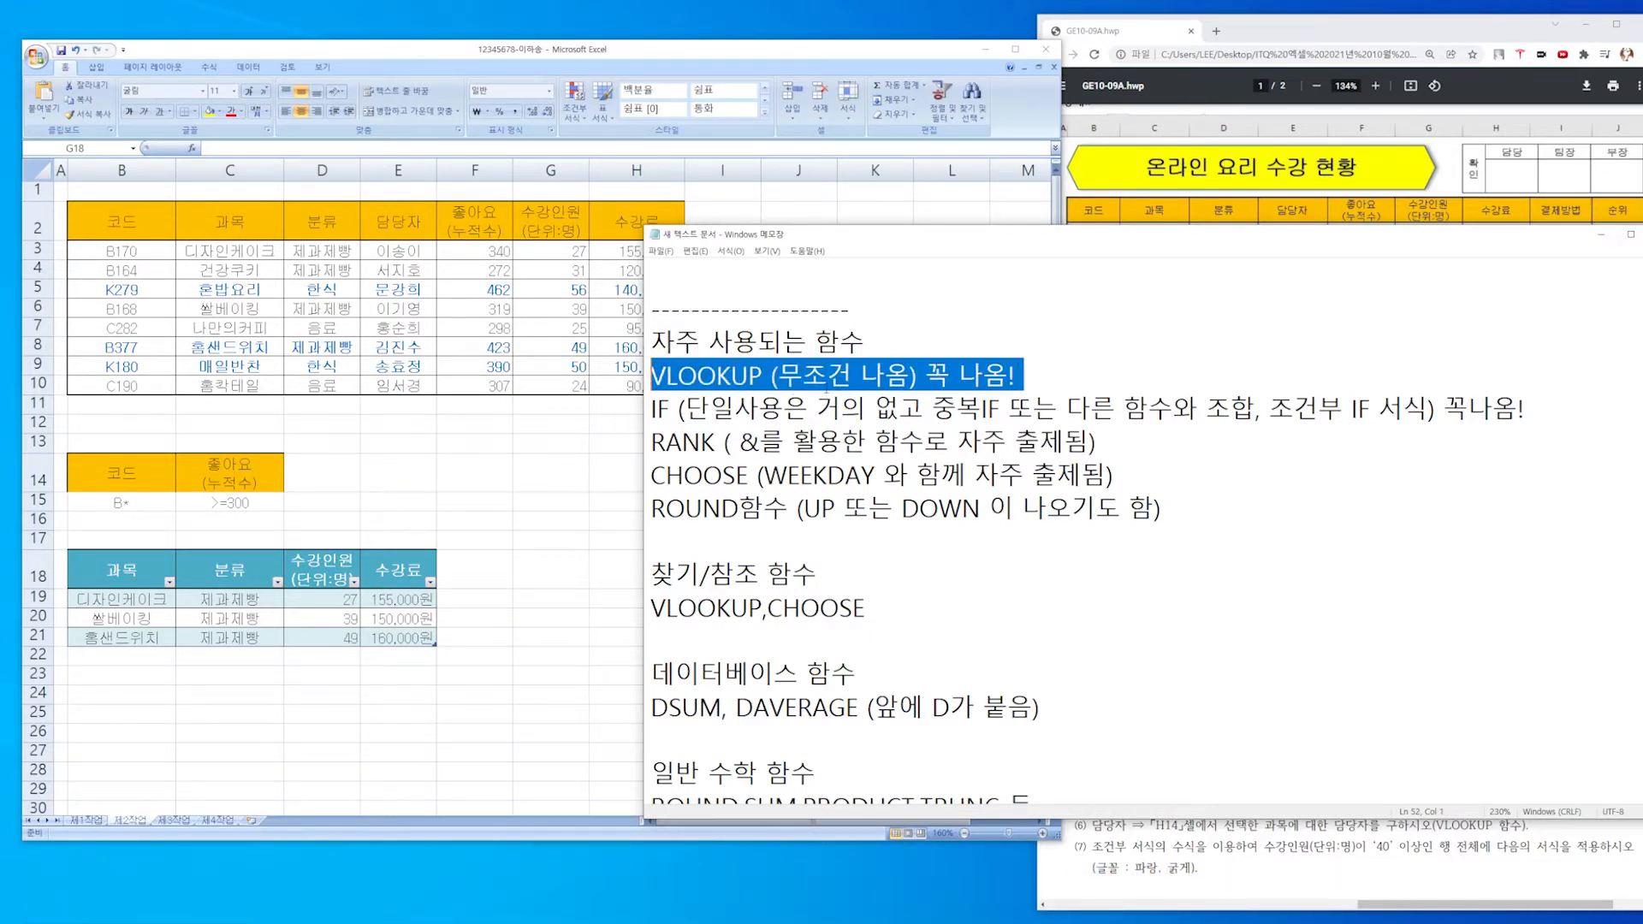
pyautogui.click(709, 408)
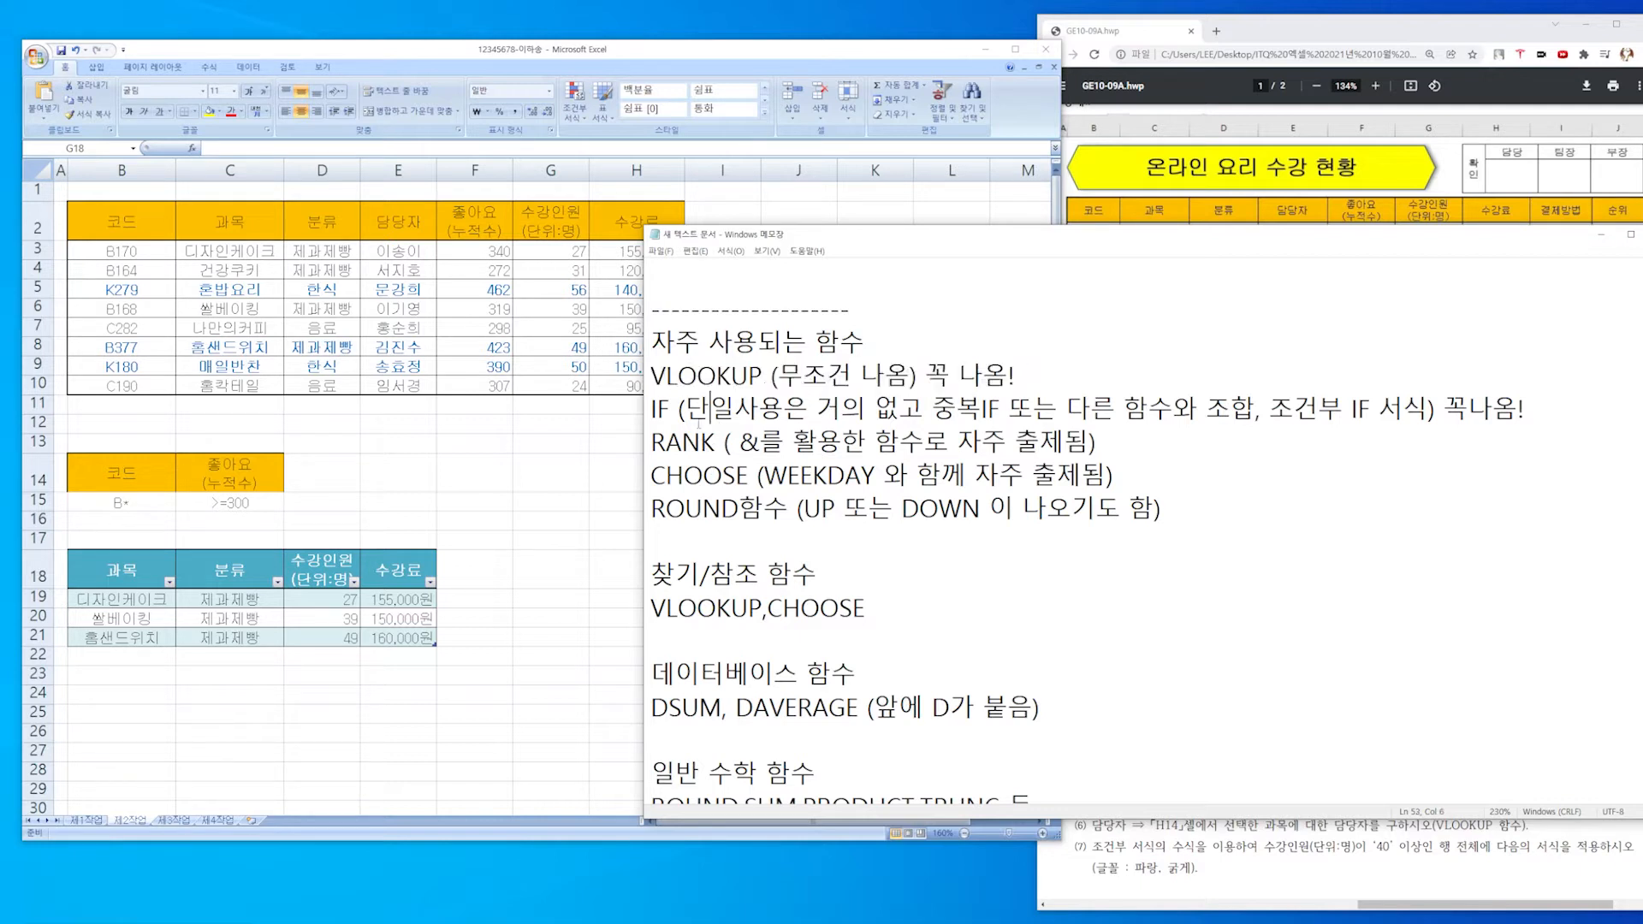
pyautogui.moveTo(651, 409); pyautogui.dragTo(1527, 409)
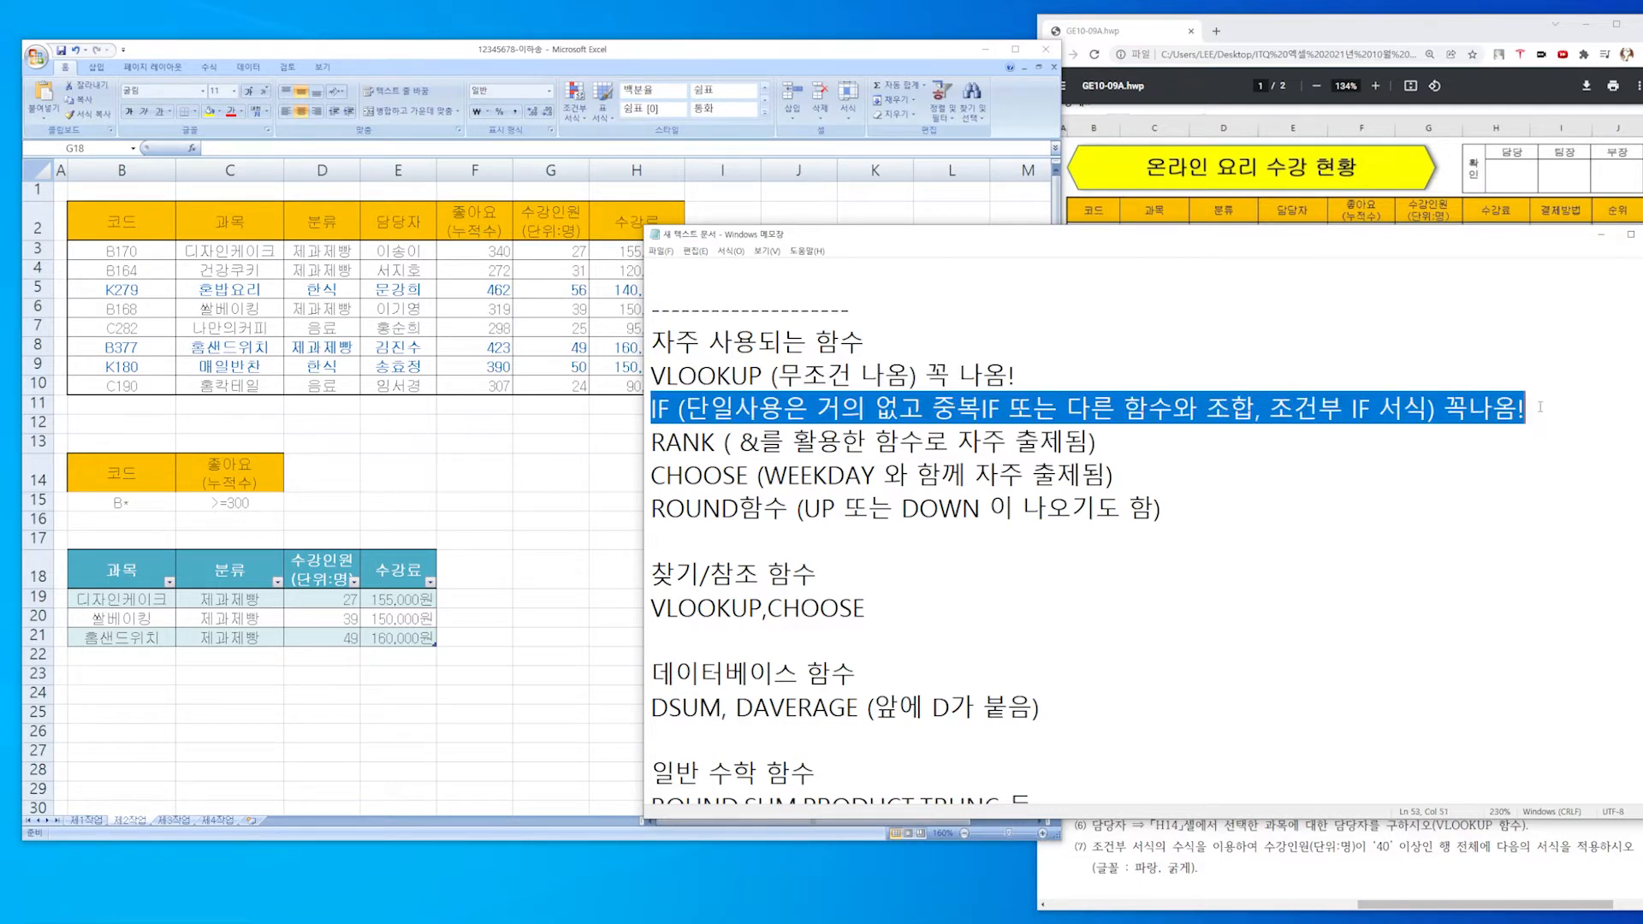
pyautogui.click(901, 441)
# Examine the IF entry's note on nested IF (중복IF), combinations with other functions and conditional formatting.
pyautogui.moveTo(924, 411); pyautogui.dragTo(1034, 413)
pyautogui.click(1076, 415)
pyautogui.doubleClick(965, 409)
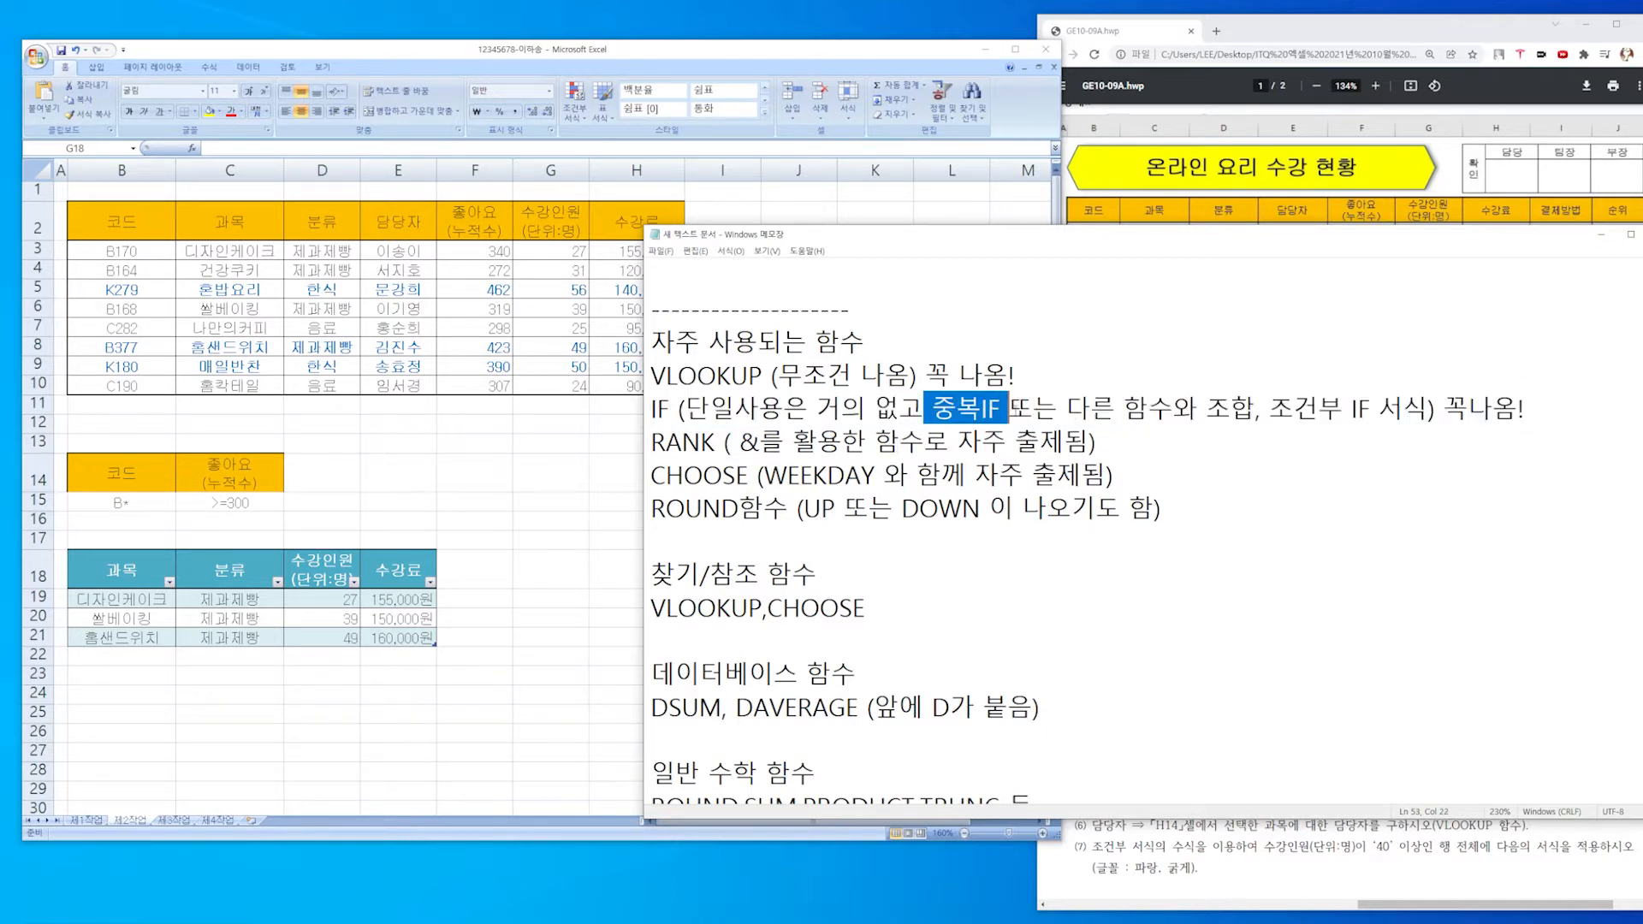
pyautogui.click(1114, 409)
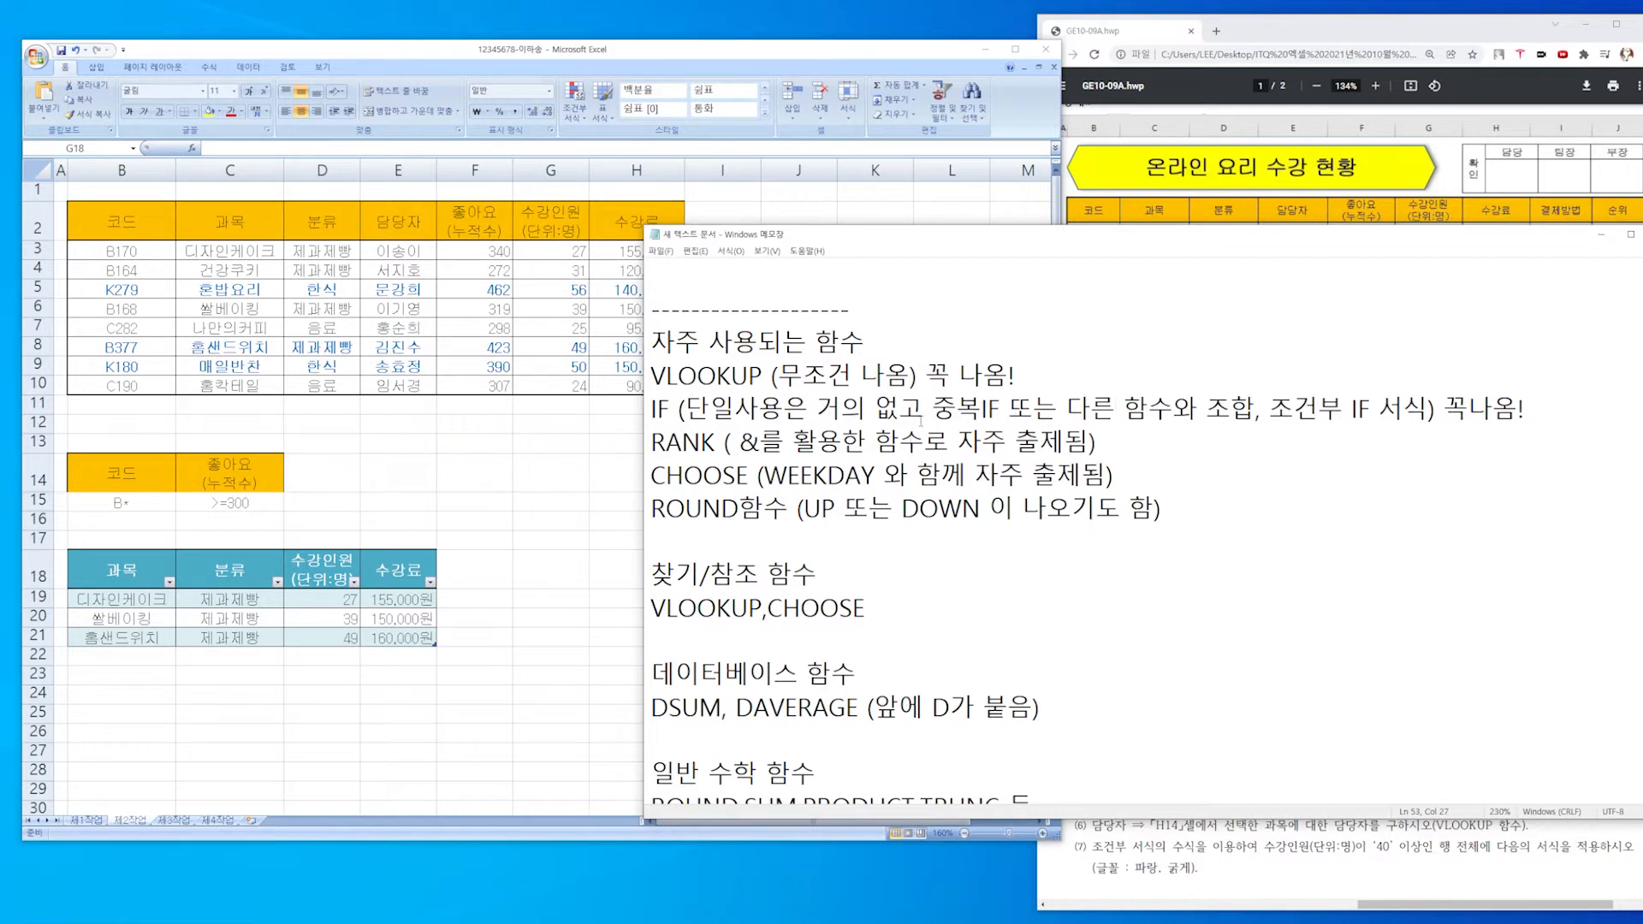
pyautogui.click(909, 432)
pyautogui.moveTo(653, 408); pyautogui.dragTo(1524, 423)
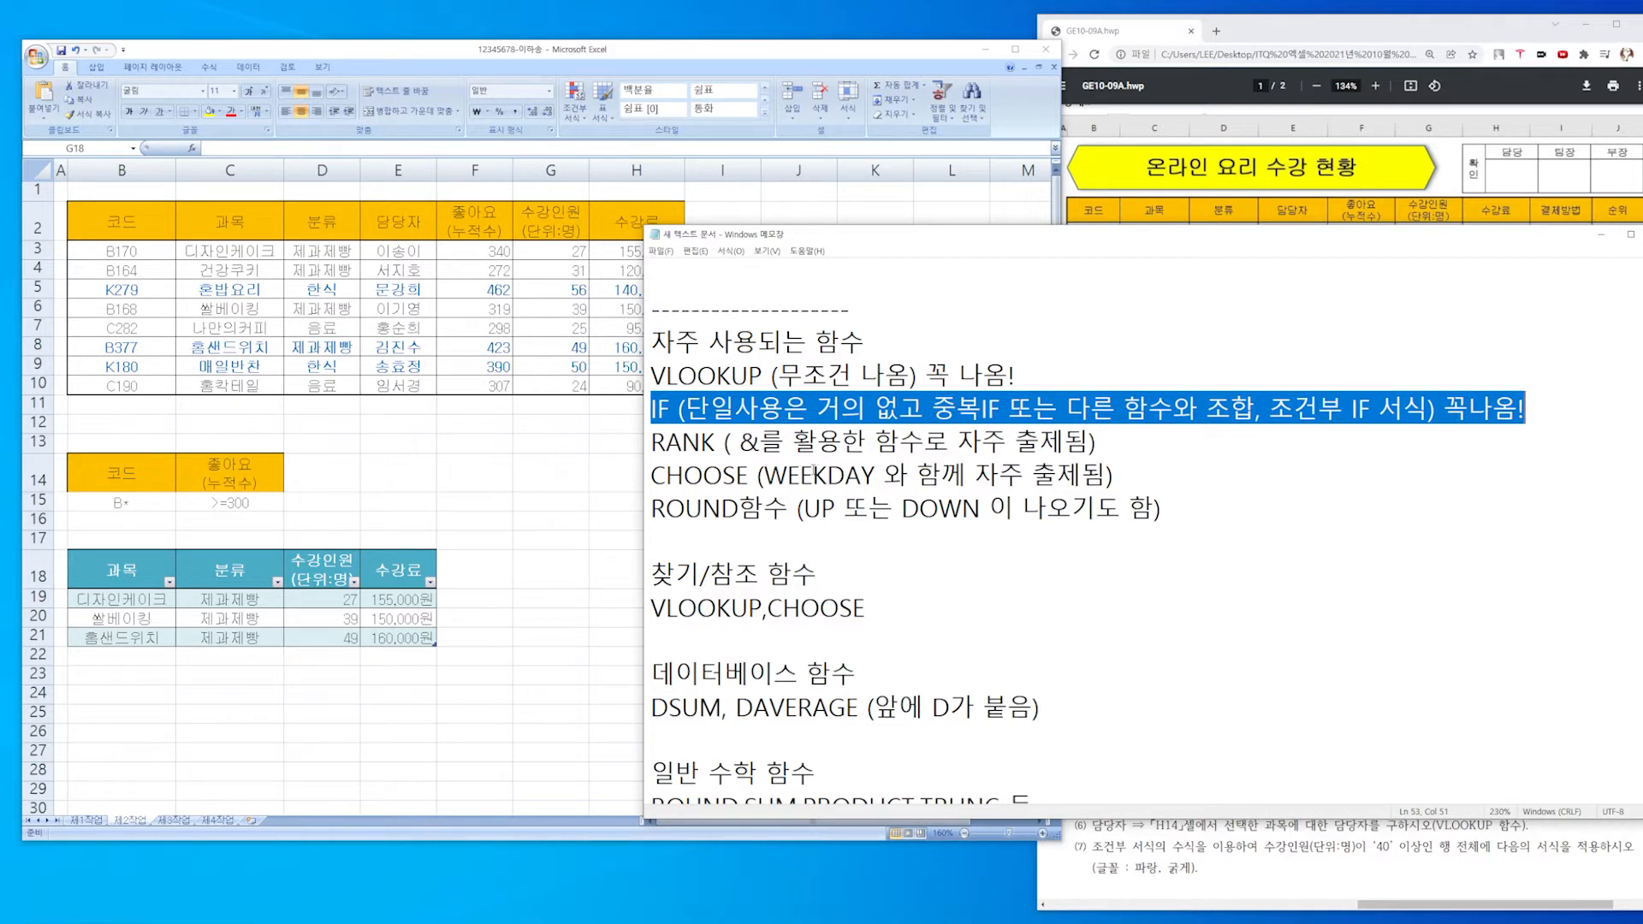
pyautogui.moveTo(651, 408); pyautogui.dragTo(1569, 414)
# Examine the RANK entry and its note about combining the function with the & operator.
pyautogui.moveTo(652, 442); pyautogui.dragTo(760, 442)
pyautogui.moveTo(652, 441); pyautogui.dragTo(1101, 446)
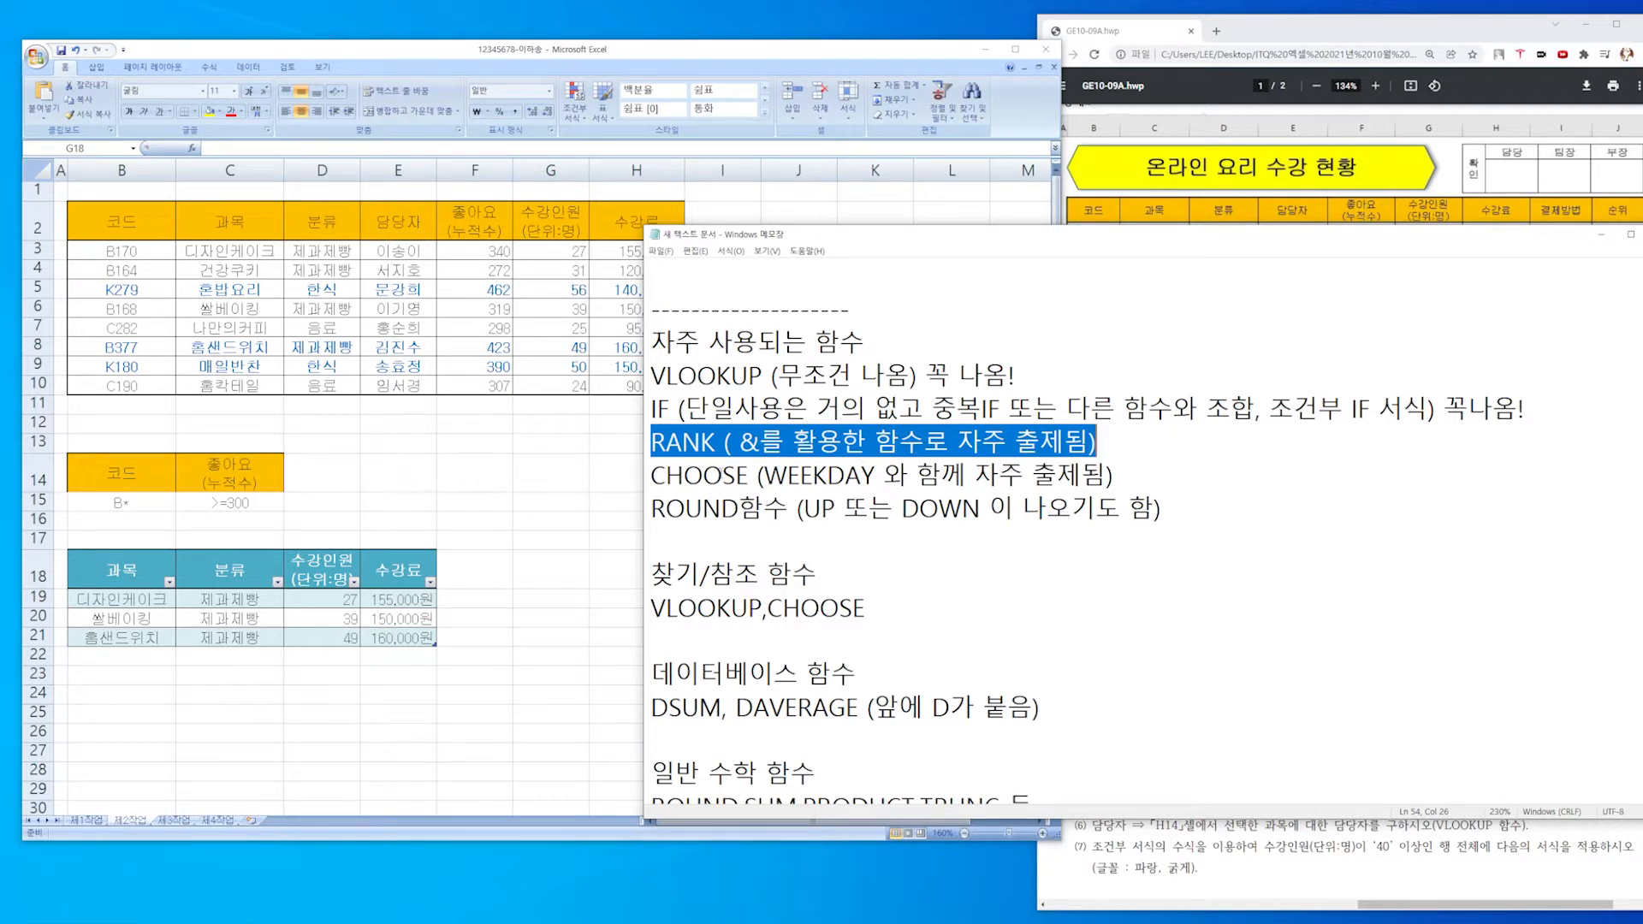
pyautogui.moveTo(652, 441); pyautogui.dragTo(1098, 443)
pyautogui.click(1000, 475)
pyautogui.moveTo(650, 442); pyautogui.dragTo(761, 442)
pyautogui.click(771, 463)
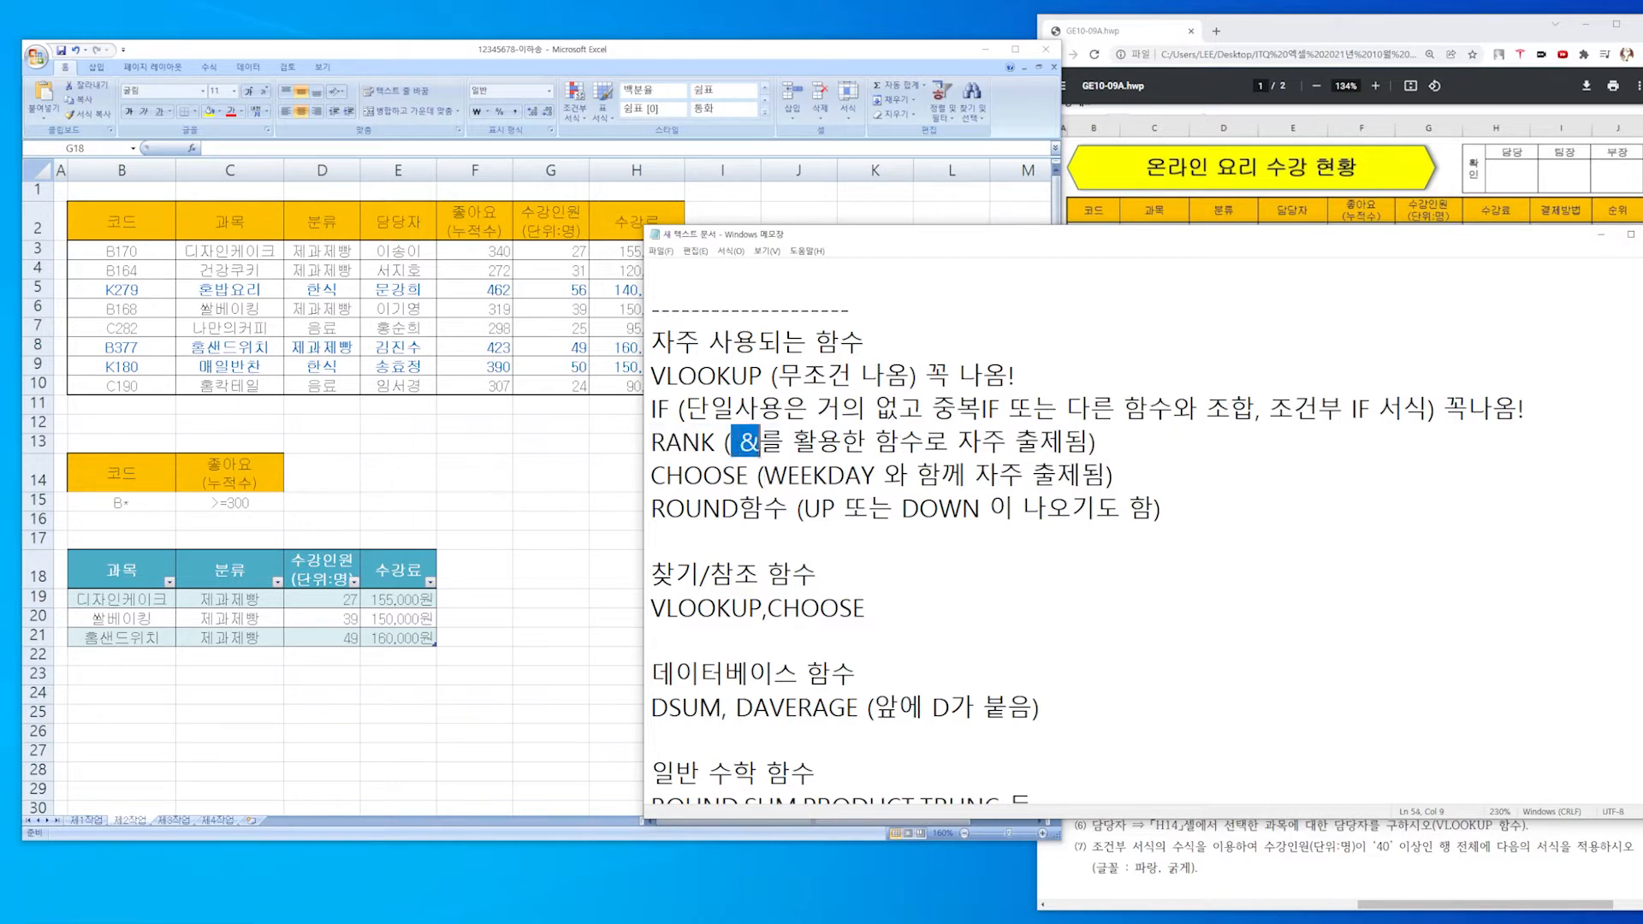
pyautogui.click(761, 443)
pyautogui.doubleClick(756, 443)
pyautogui.moveTo(1099, 443); pyautogui.dragTo(712, 442)
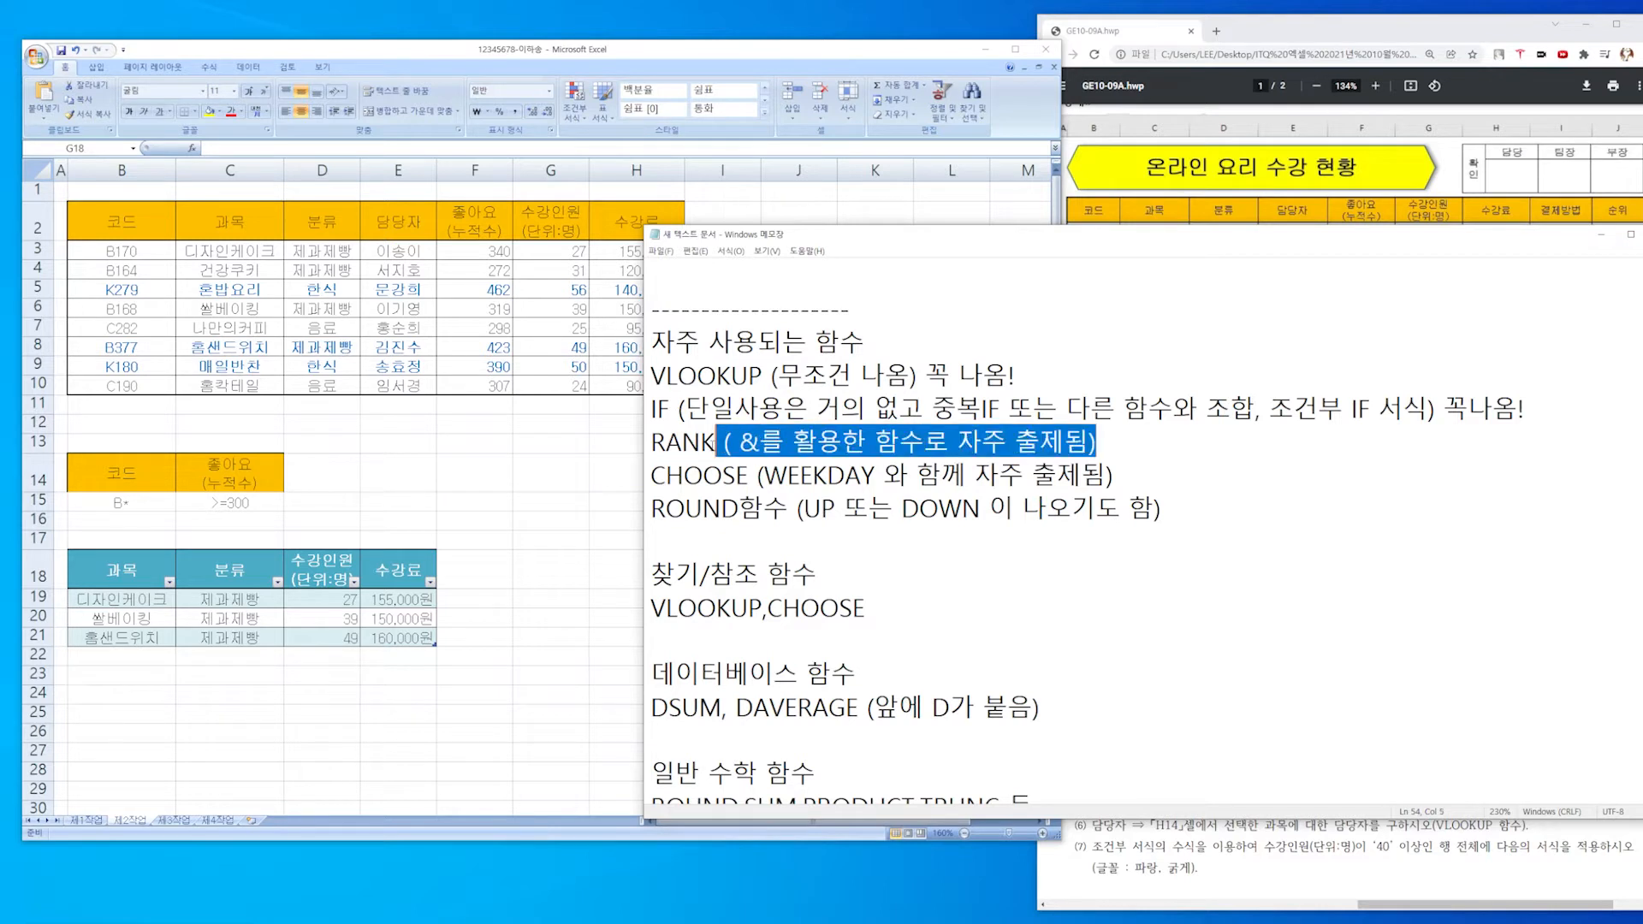
pyautogui.click(788, 508)
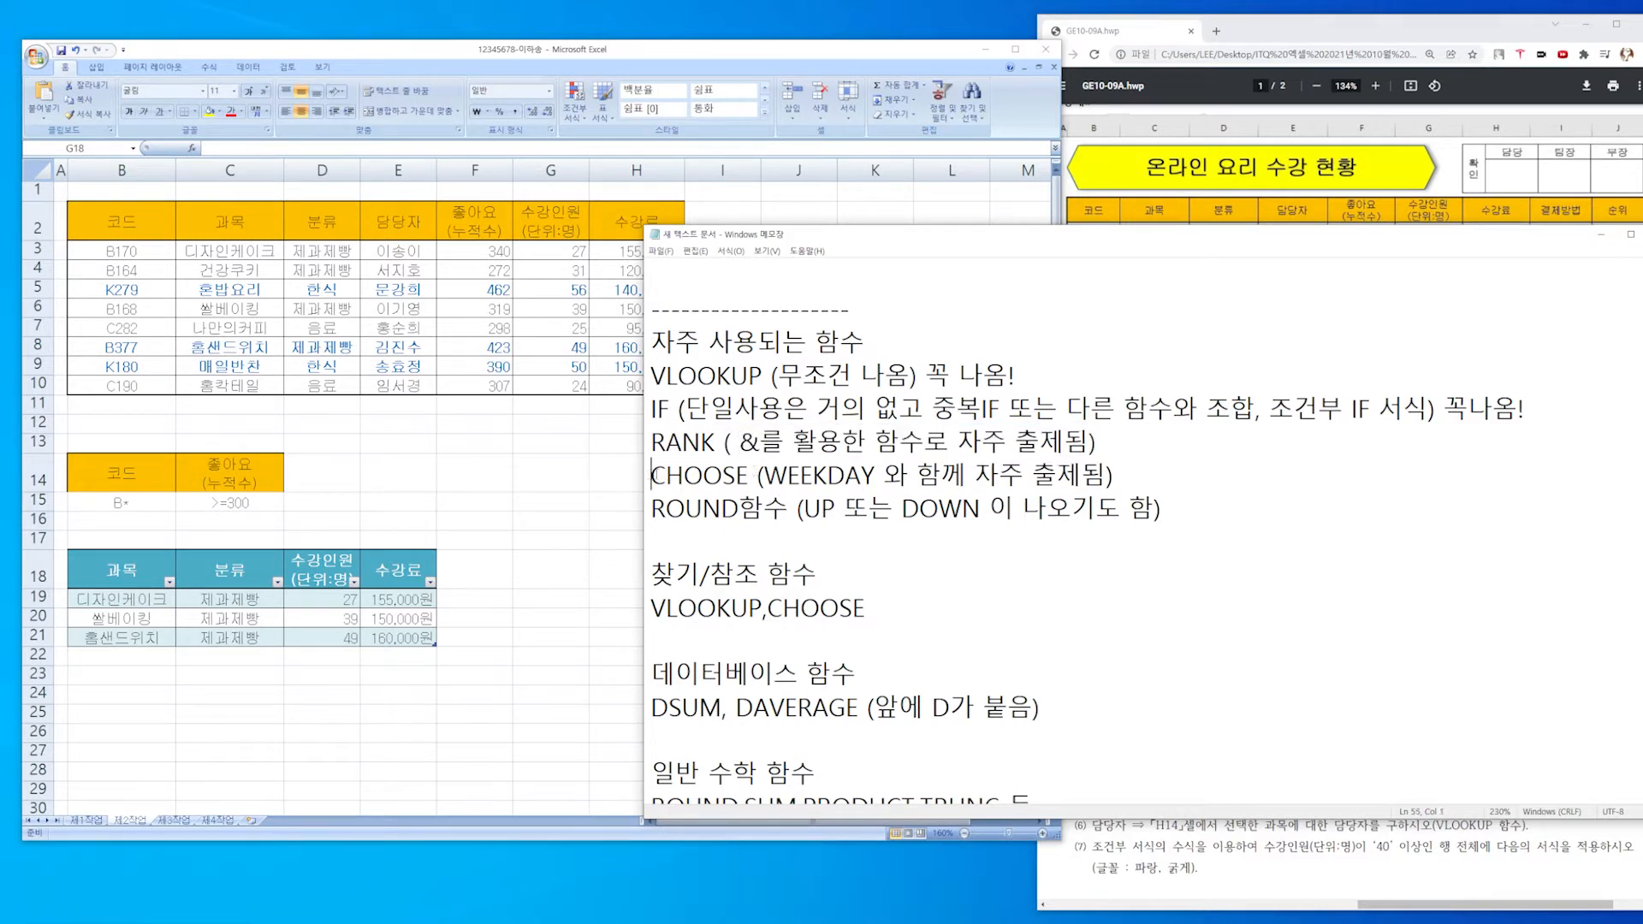
# Examine the CHOOSE entry and its note about being used together with WEEKDAY.
pyautogui.moveTo(650, 475); pyautogui.dragTo(749, 474)
pyautogui.click(650, 475)
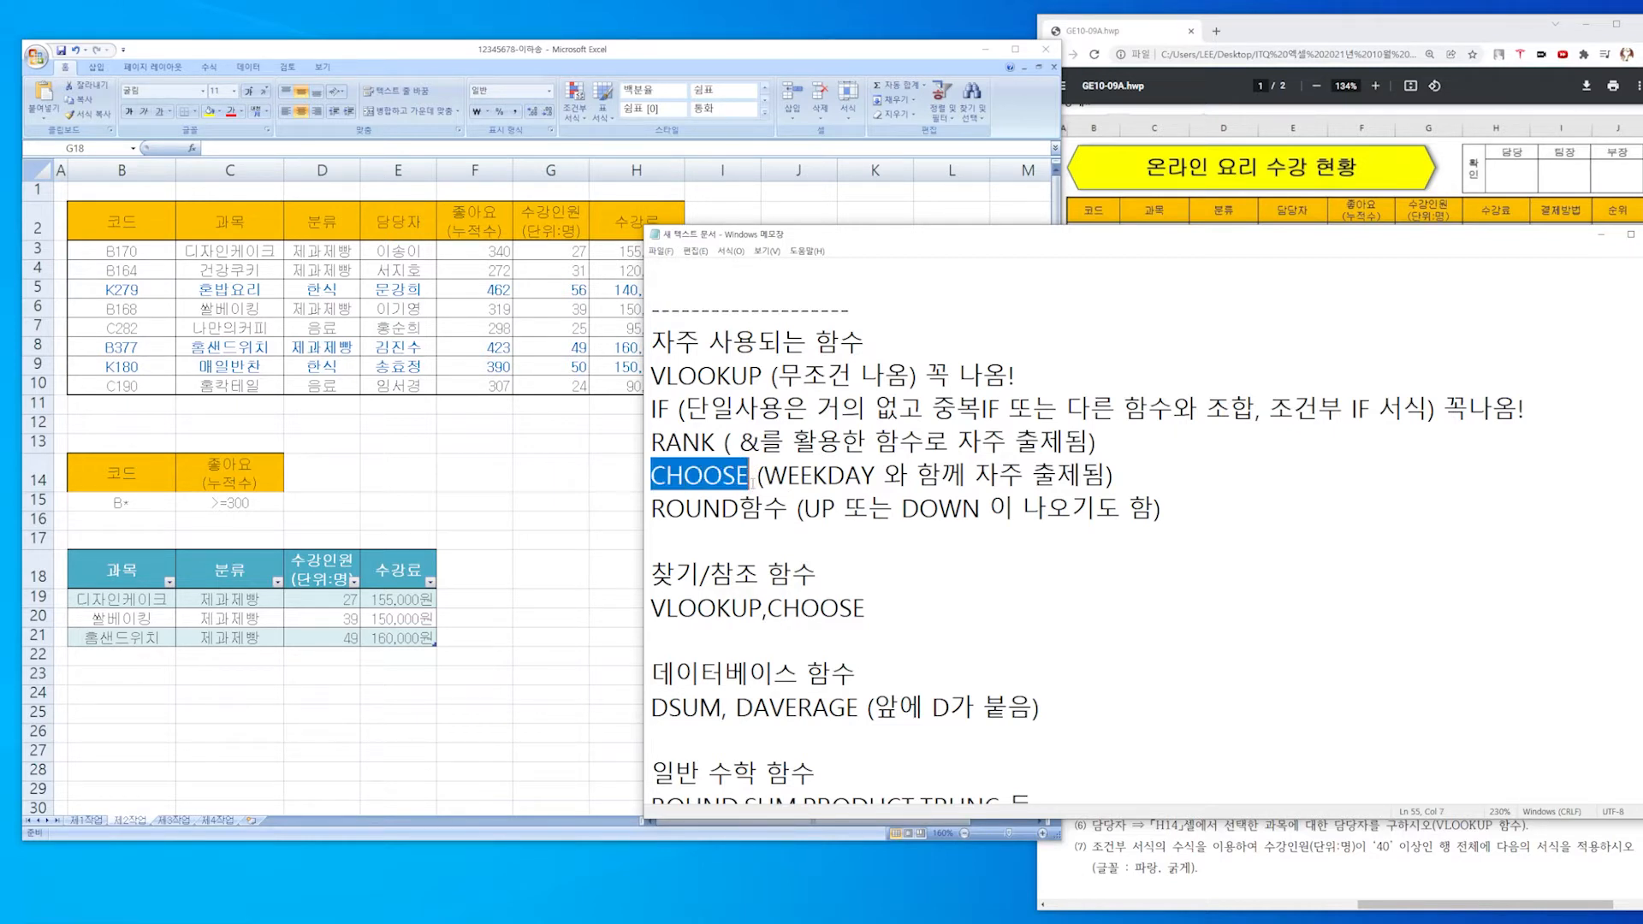
pyautogui.click(773, 483)
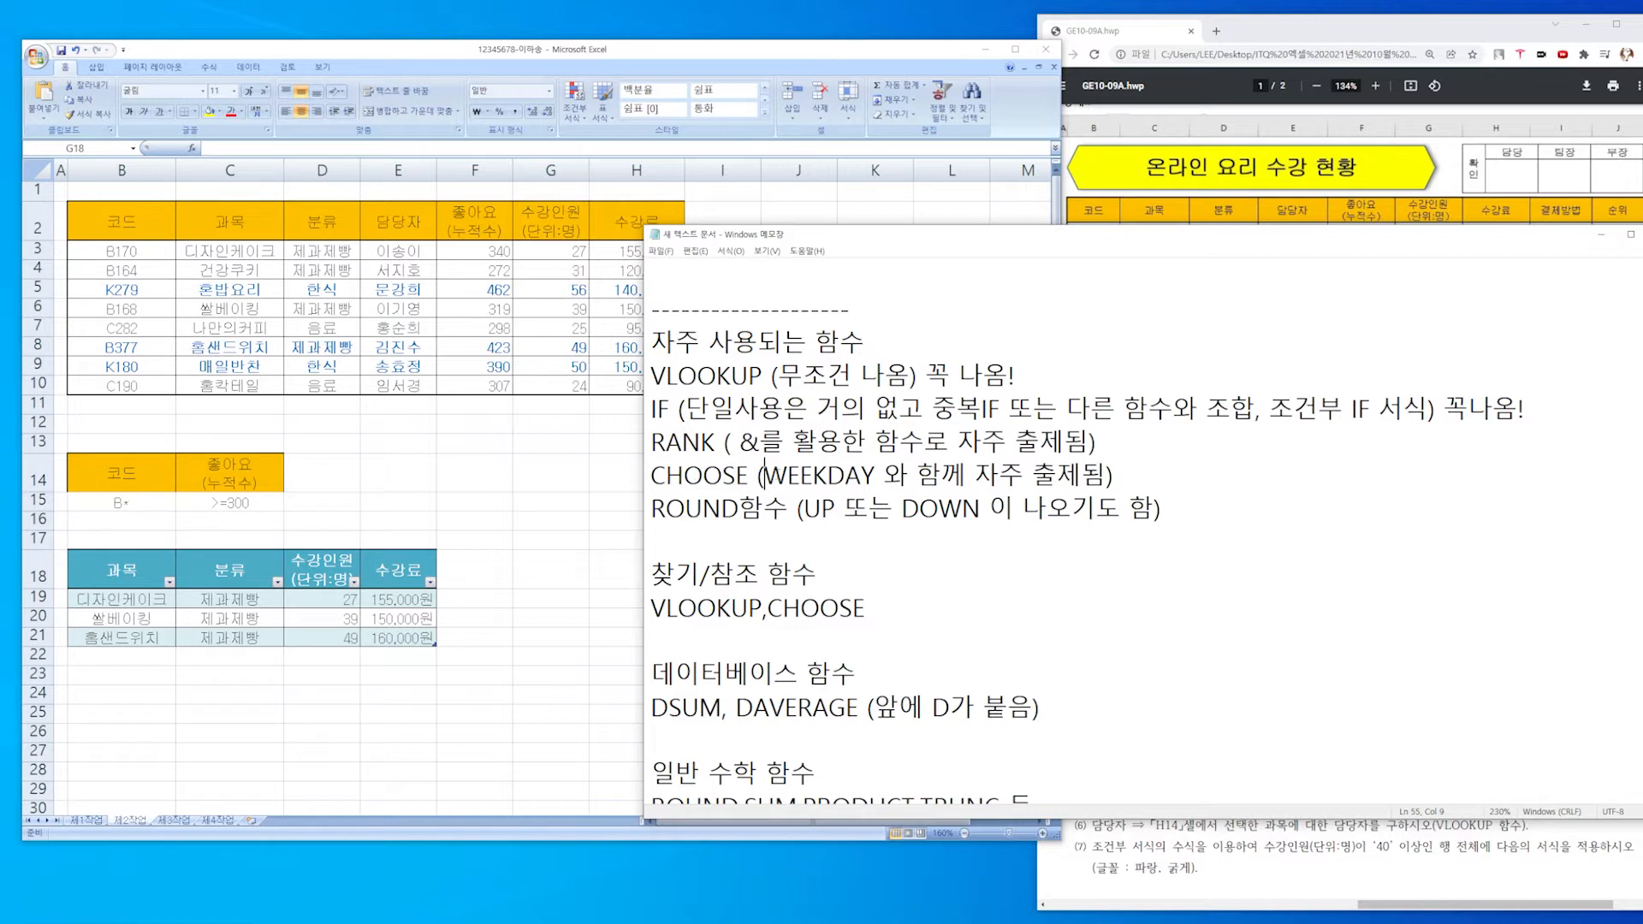
pyautogui.moveTo(764, 475); pyautogui.dragTo(874, 475)
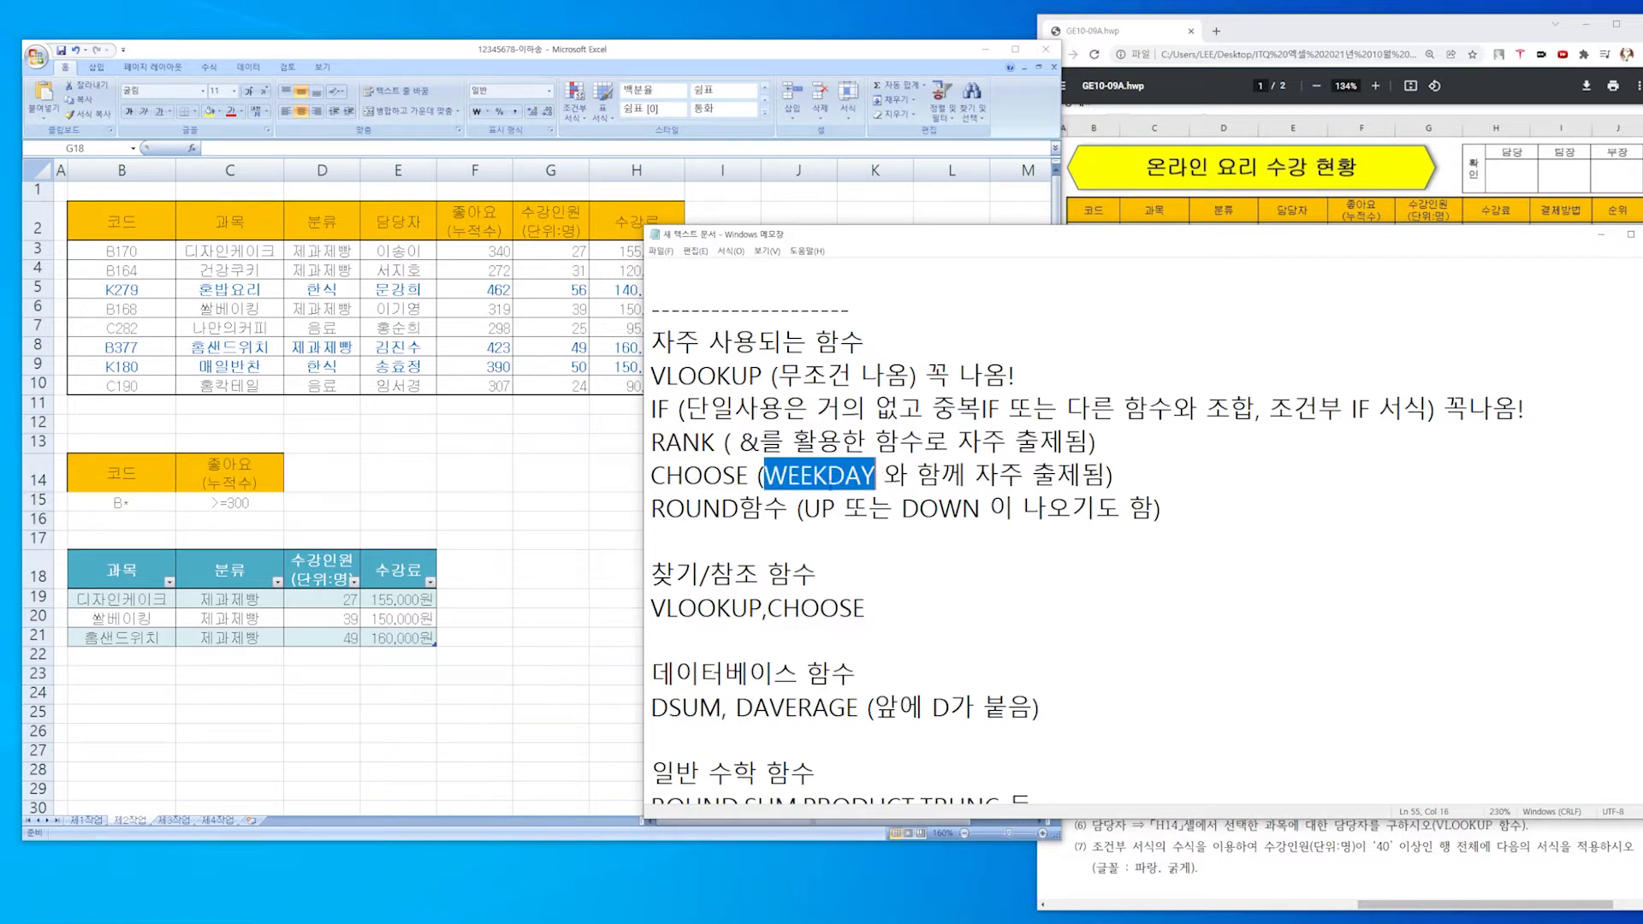
pyautogui.click(685, 488)
pyautogui.moveTo(649, 475); pyautogui.dragTo(749, 475)
pyautogui.click(802, 509)
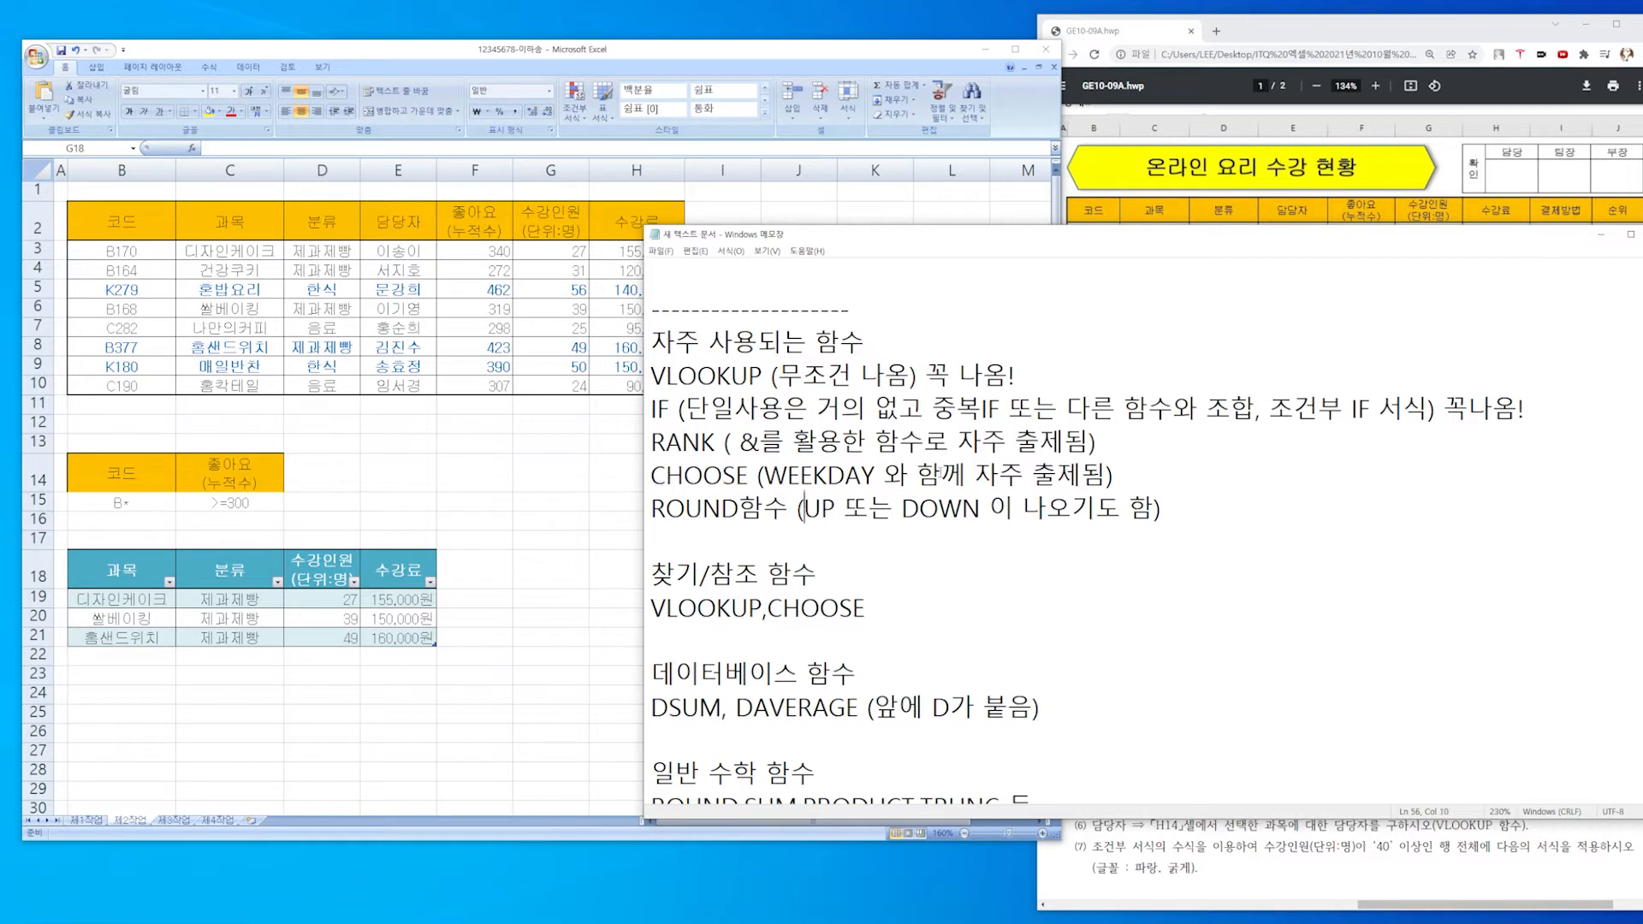
pyautogui.moveTo(941, 473); pyautogui.dragTo(1000, 475)
pyautogui.moveTo(1116, 476)
pyautogui.mouseDown()
pyautogui.moveTo(652, 477)
pyautogui.moveTo(1114, 475)
pyautogui.mouseUp()
pyautogui.click(668, 527)
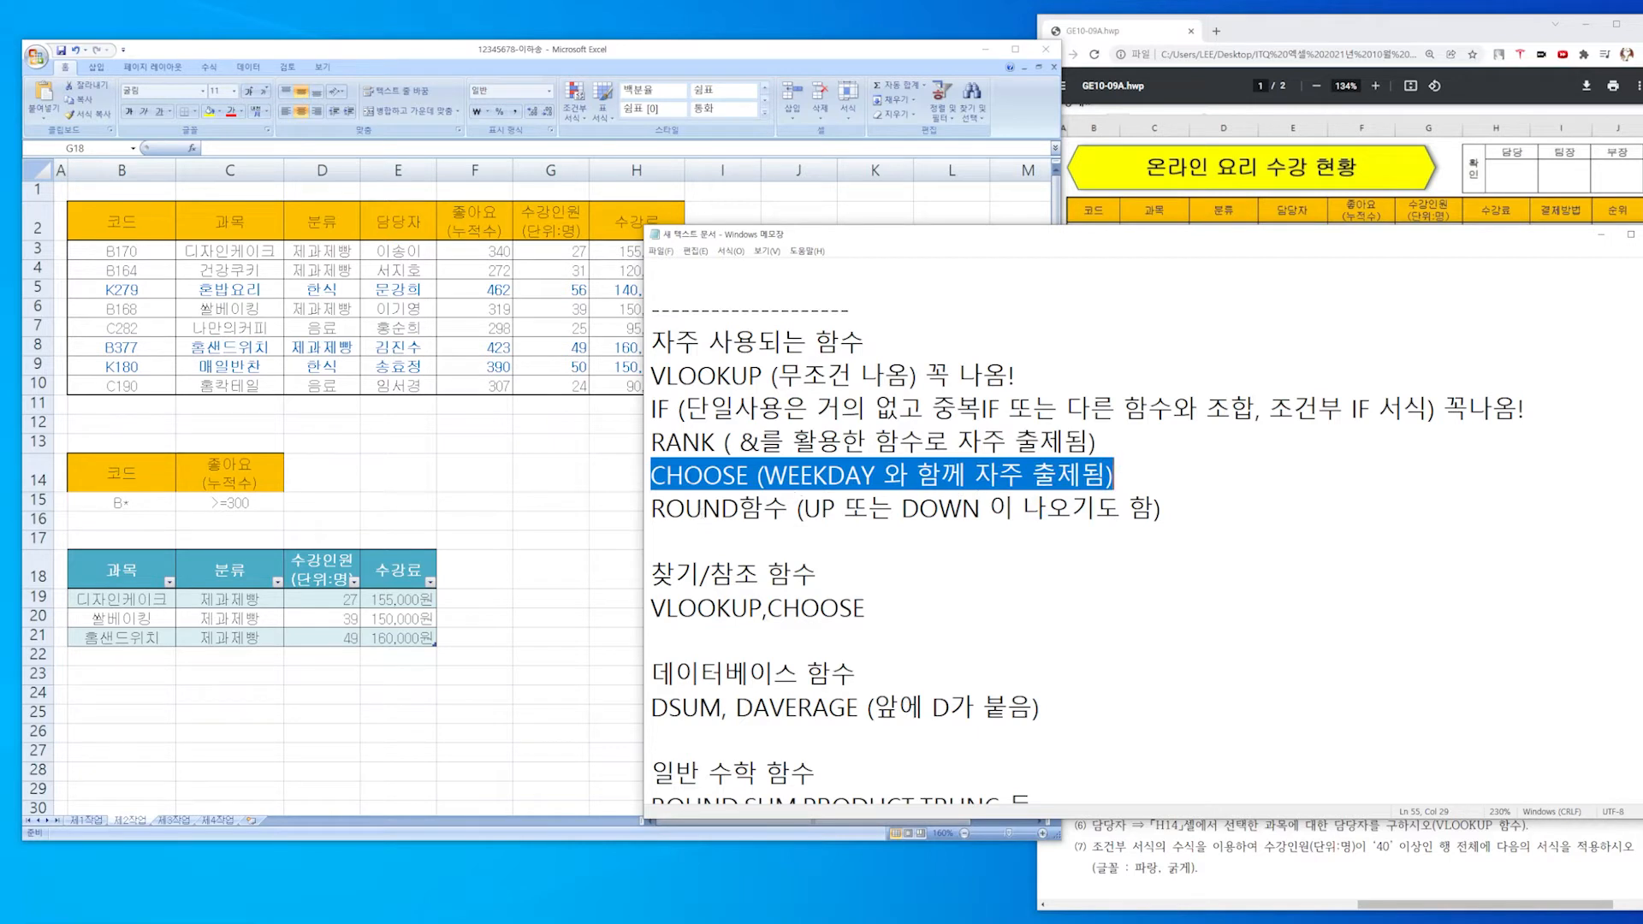
pyautogui.click(703, 476)
# Review the ROUND entry (ROUND함수) and its note on the UP and DOWN variants.
pyautogui.scroll(-1, 704, 434)
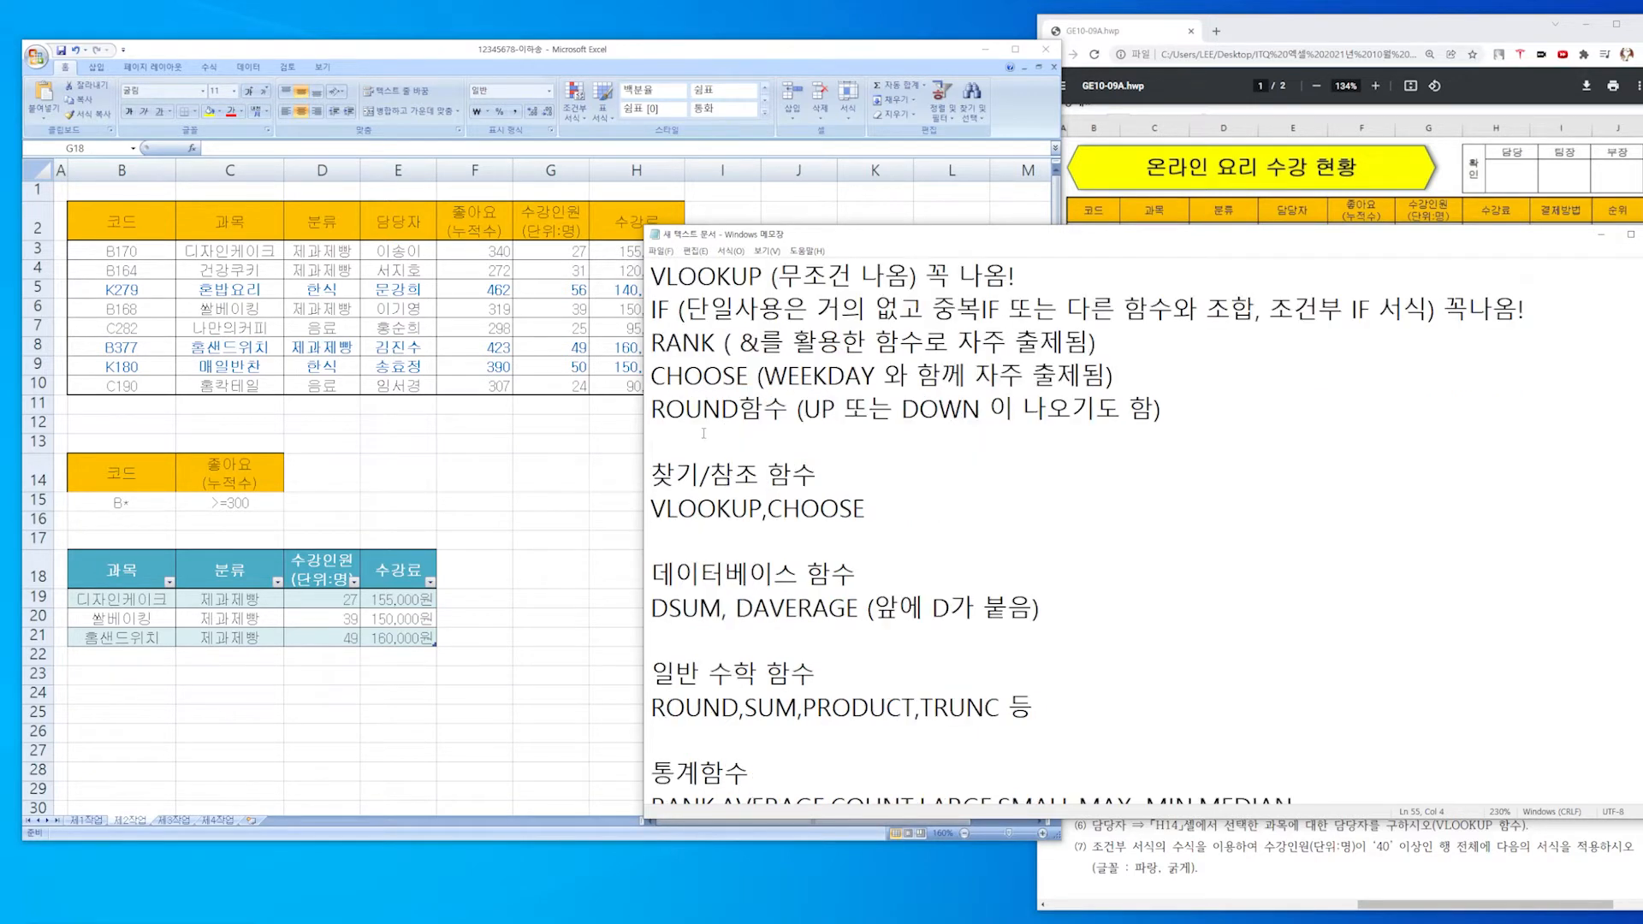
pyautogui.moveTo(650, 408)
pyautogui.mouseDown()
pyautogui.moveTo(799, 409)
pyautogui.moveTo(650, 409)
pyautogui.mouseUp()
pyautogui.click(691, 427)
pyautogui.click(703, 409)
pyautogui.click(940, 411)
pyautogui.moveTo(841, 414); pyautogui.dragTo(983, 410)
pyautogui.click(864, 466)
pyautogui.moveTo(650, 409); pyautogui.dragTo(796, 409)
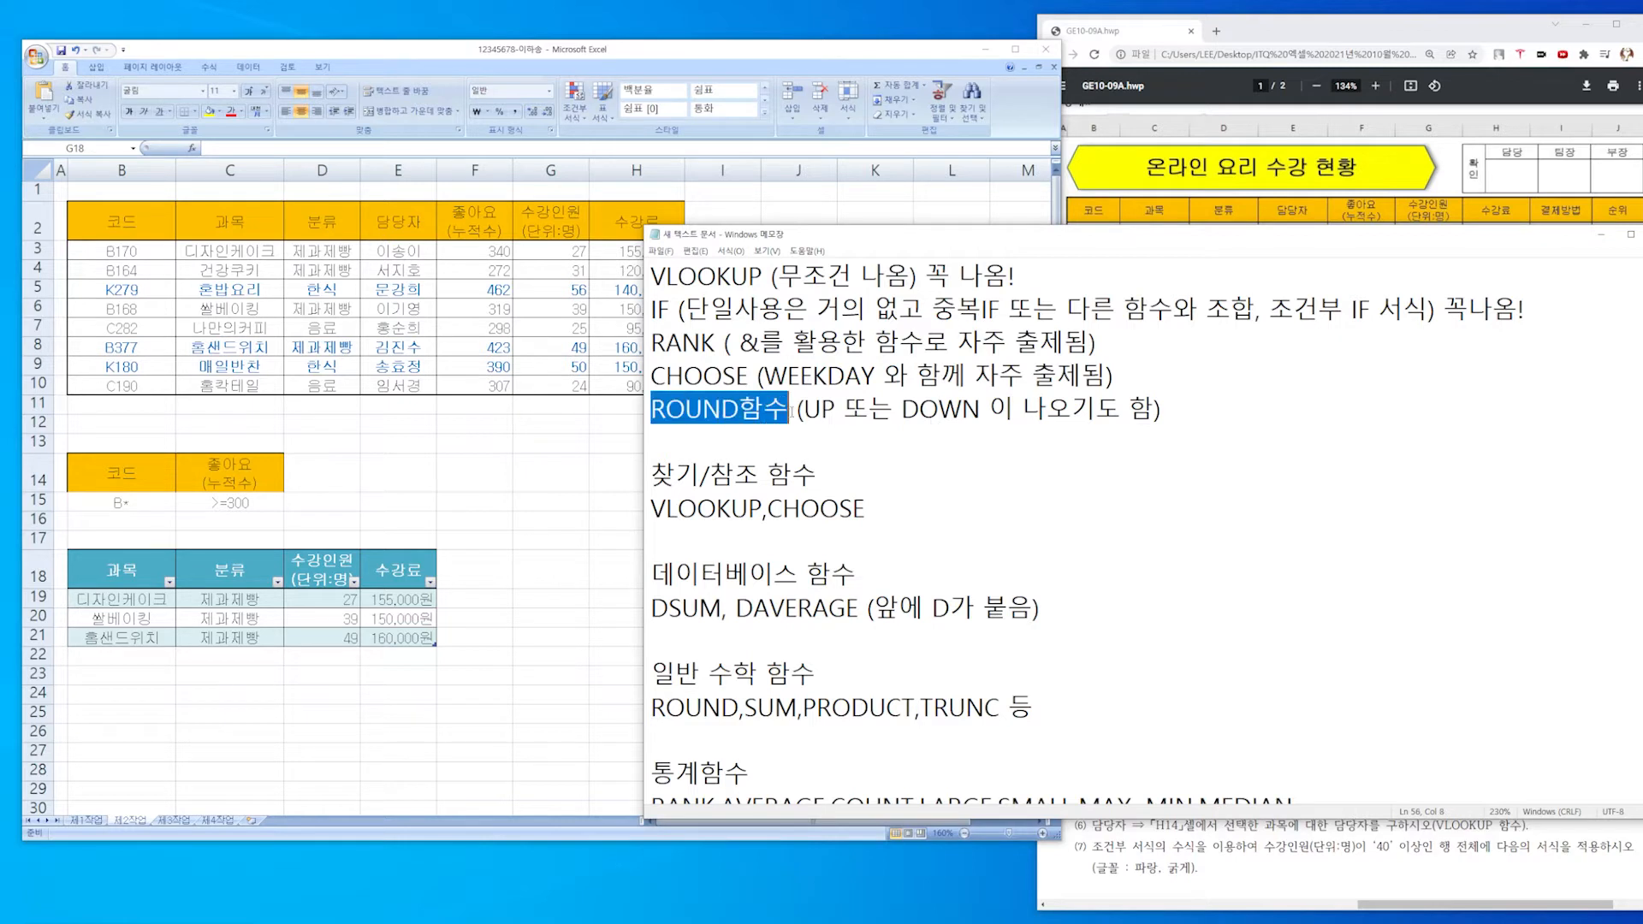
pyautogui.moveTo(1161, 408); pyautogui.dragTo(652, 409)
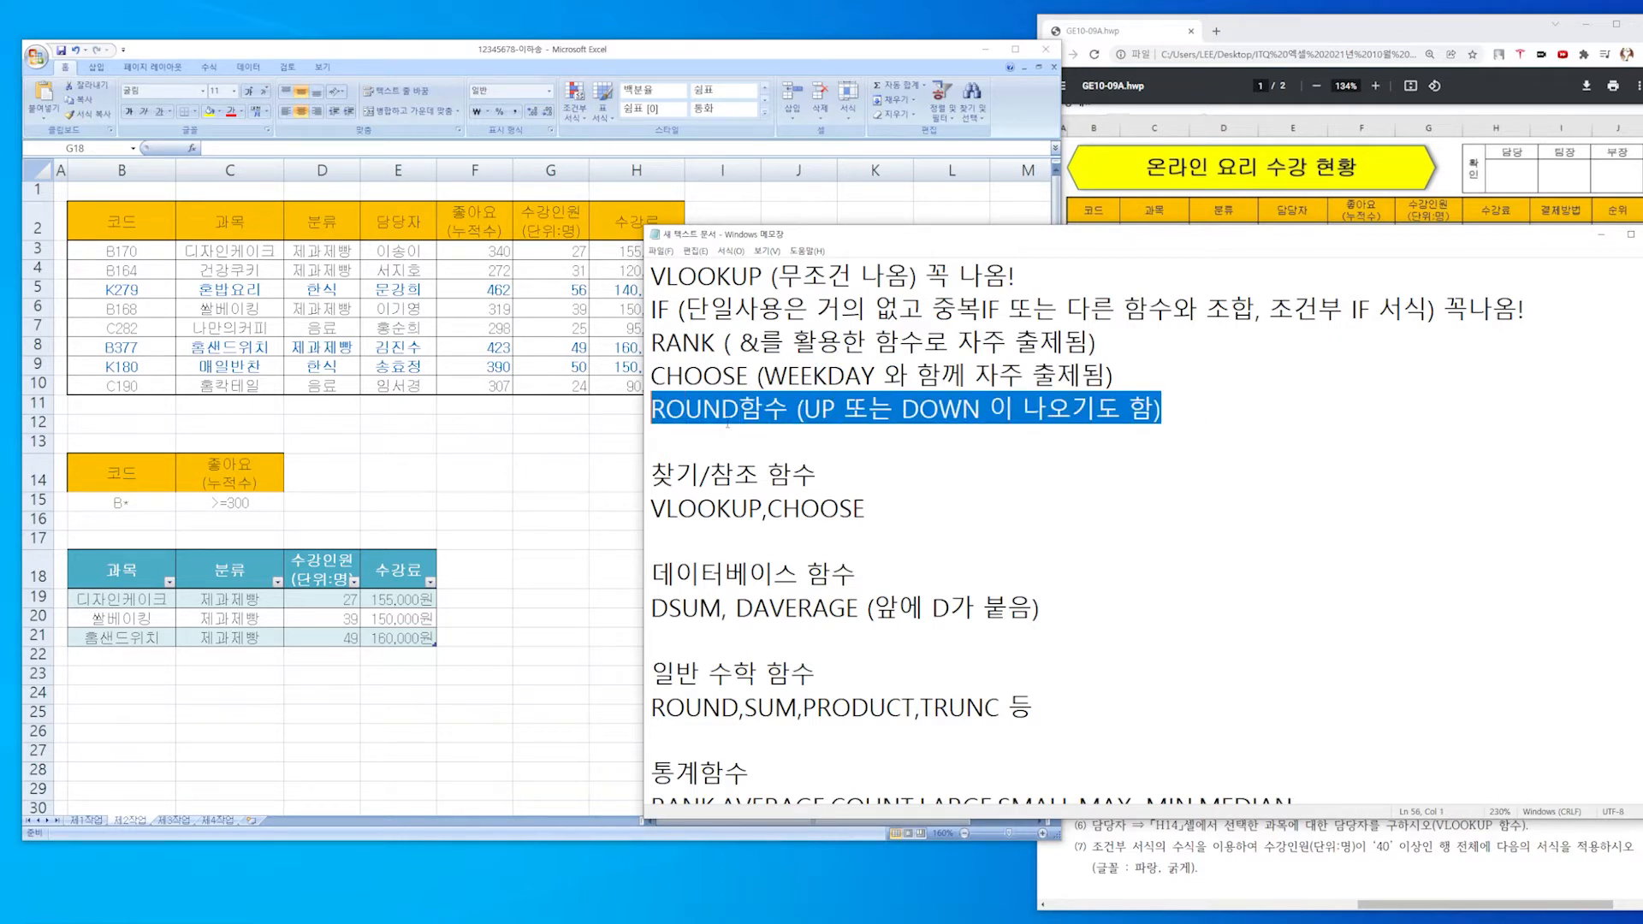
pyautogui.click(727, 423)
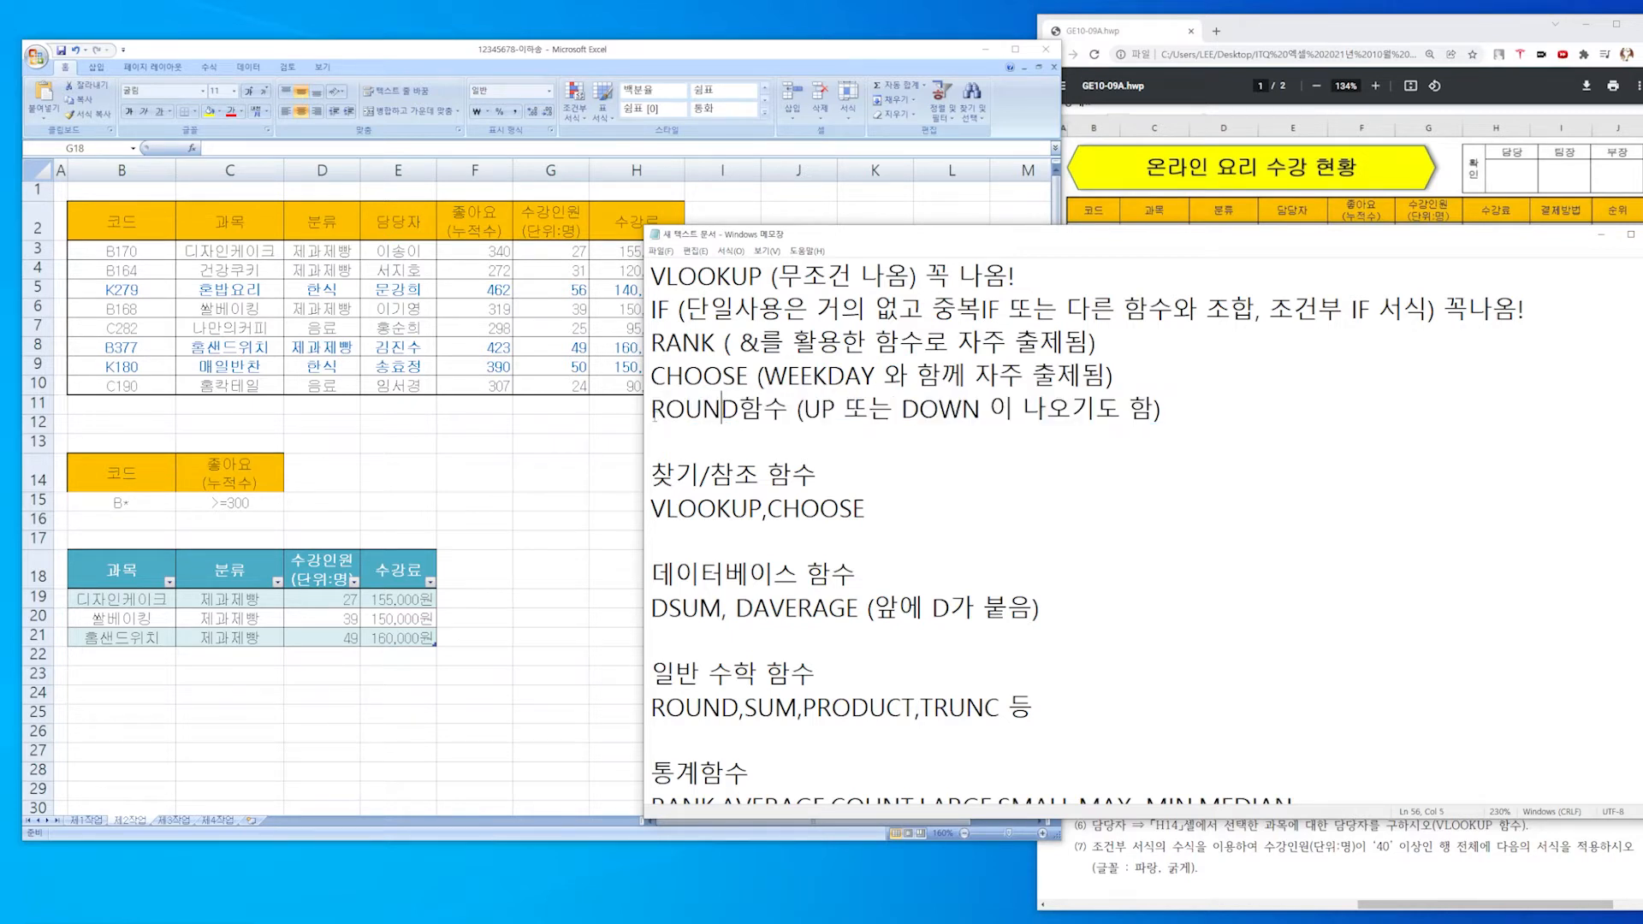
# Re-examine the ROUND function name at the end of the frequently used functions list.
pyautogui.moveTo(650, 408); pyautogui.dragTo(791, 411)
pyautogui.click(763, 451)
pyautogui.moveTo(650, 409)
pyautogui.mouseDown()
pyautogui.moveTo(791, 409)
pyautogui.moveTo(651, 412)
pyautogui.mouseUp()
pyautogui.click(757, 445)
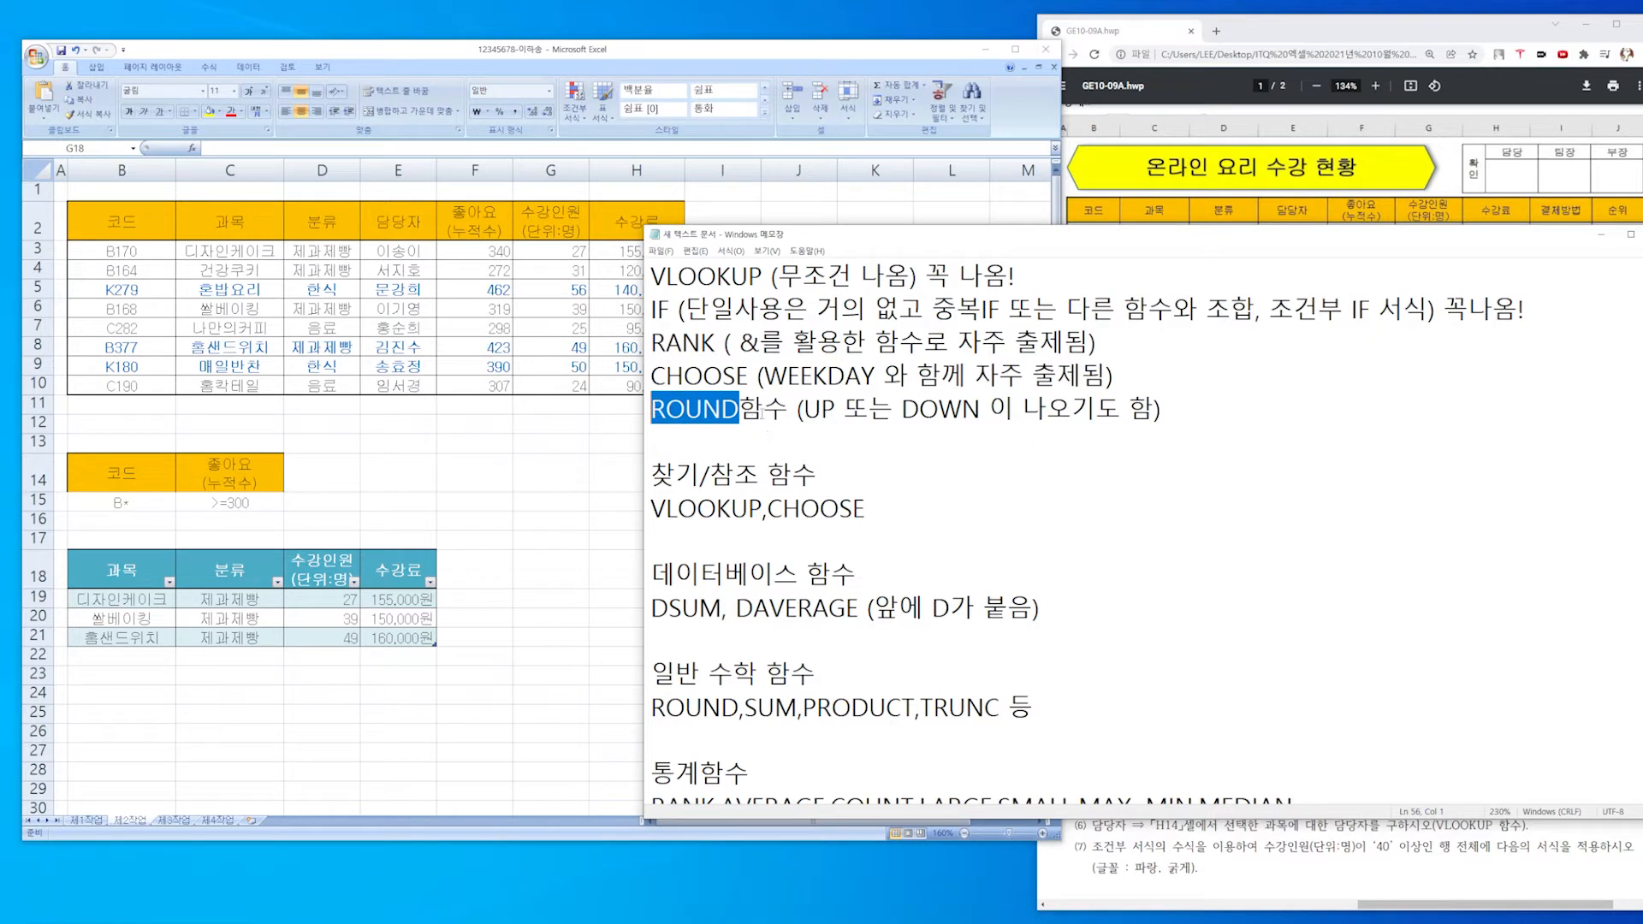
pyautogui.click(765, 423)
# Review the lookup/reference functions section (찾기/참조 함수) with VLOOKUP and CHOOSE.
pyautogui.press('Down')
pyautogui.press('Down')
pyautogui.hotkey('shift', 'End')
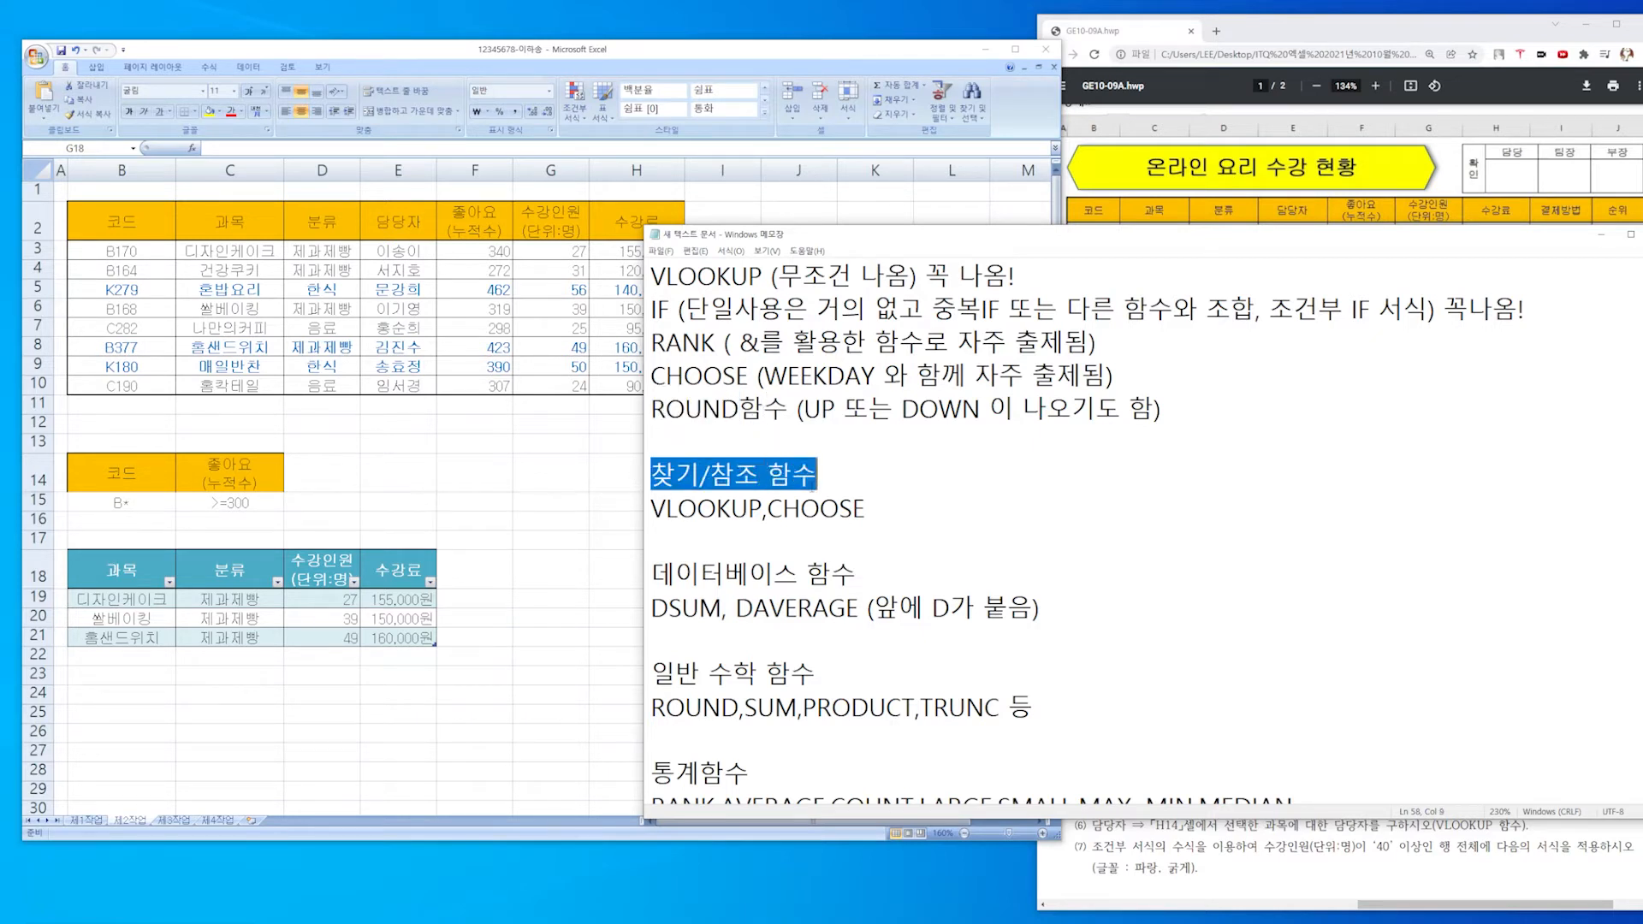
pyautogui.press('Down')
pyautogui.press('End')
pyautogui.hotkey('shift', 'Home')
pyautogui.click(722, 528)
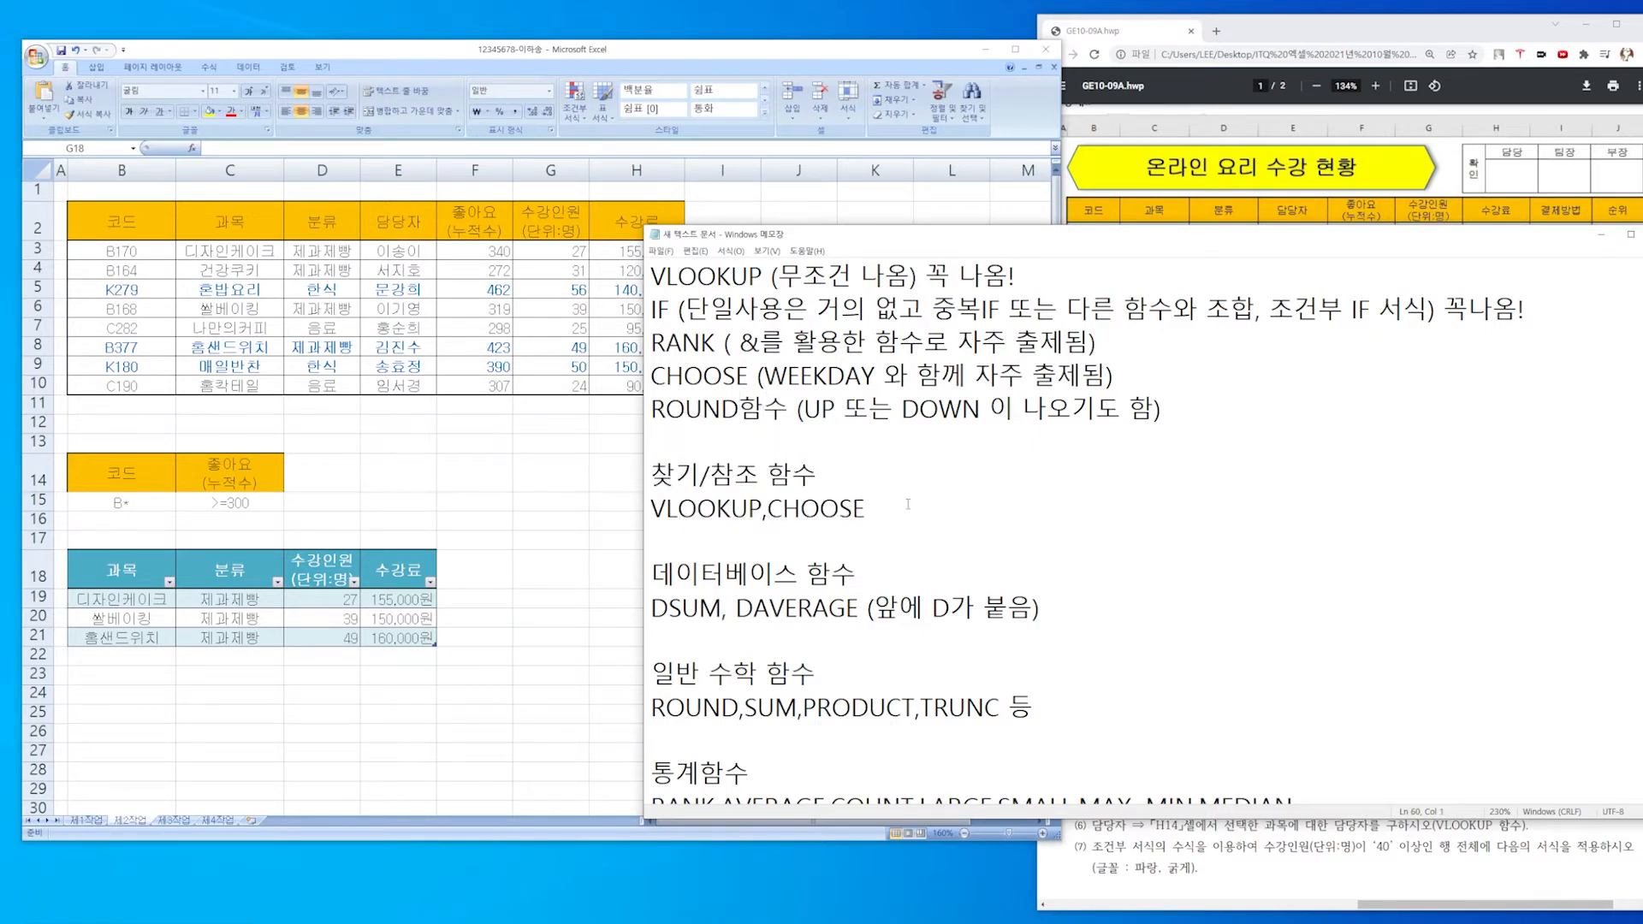
pyautogui.moveTo(907, 504); pyautogui.dragTo(857, 476)
pyautogui.click(676, 528)
# Review the database functions section (데이터베이스 함수) with DSUM and DAVERAGE.
pyautogui.scroll(-1, 676, 528)
pyautogui.press('End')
pyautogui.moveTo(655, 506); pyautogui.dragTo(952, 508)
pyautogui.click(753, 508)
pyautogui.click(770, 508)
pyautogui.click(651, 540)
pyautogui.click(816, 573)
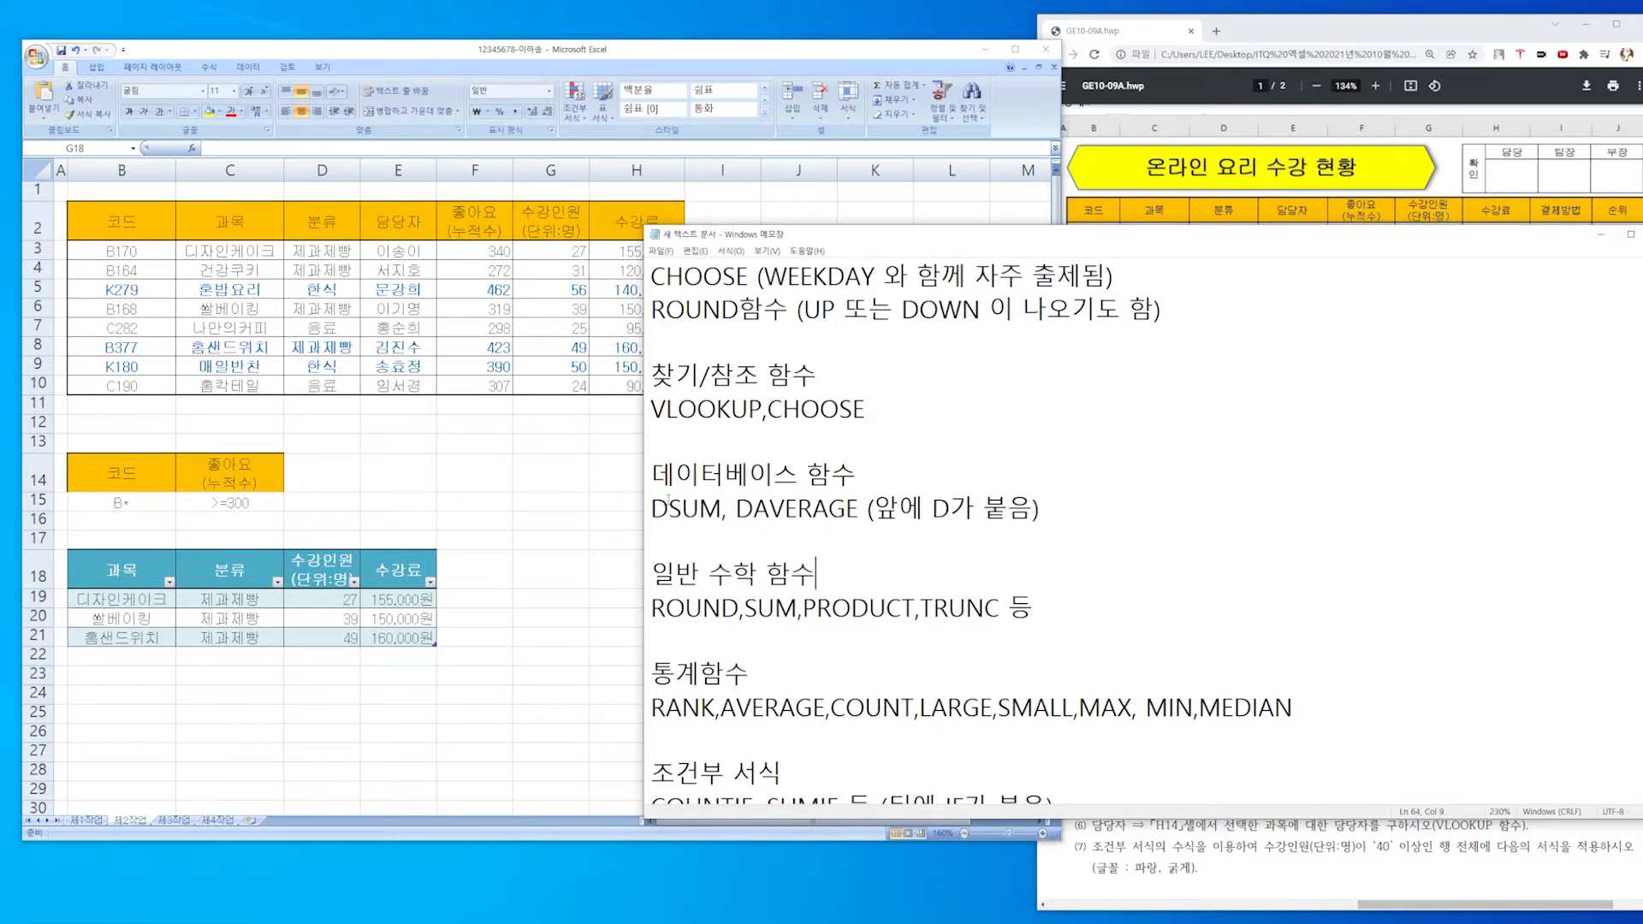
# Switch to Excel, examine the course table B2:H10 and its header fields as a database range, and return to the notes.
pyautogui.click(161, 250)
pyautogui.moveTo(94, 219); pyautogui.dragTo(633, 387)
pyautogui.click(224, 466)
pyautogui.moveTo(146, 257); pyautogui.dragTo(638, 384)
pyautogui.moveTo(107, 220); pyautogui.dragTo(633, 387)
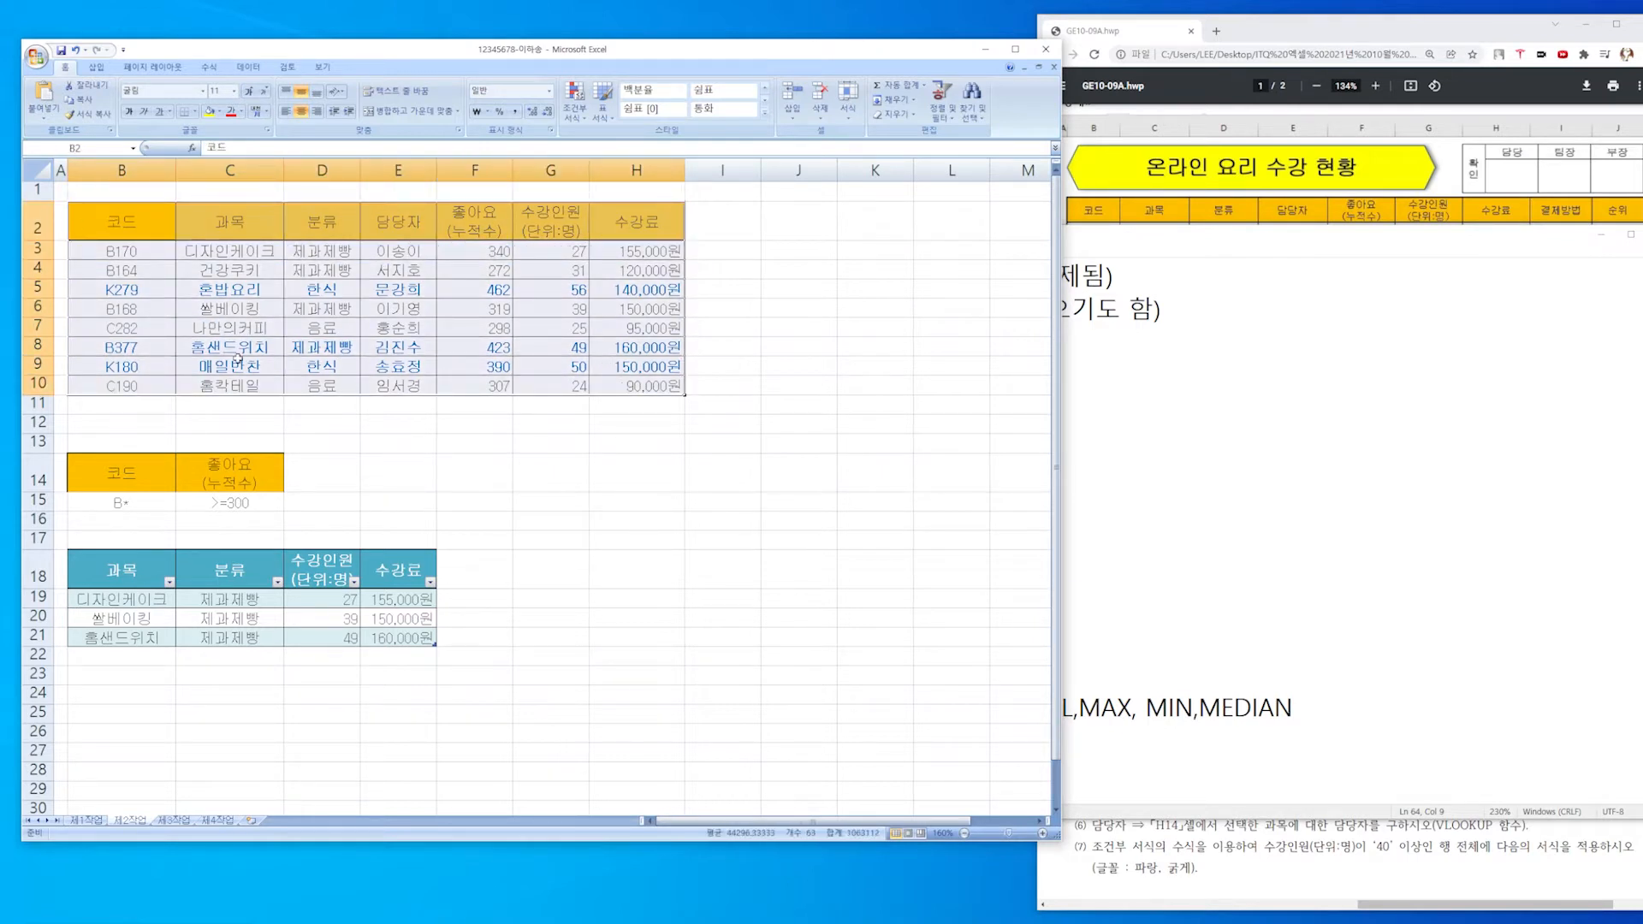
pyautogui.moveTo(152, 209); pyautogui.dragTo(636, 226)
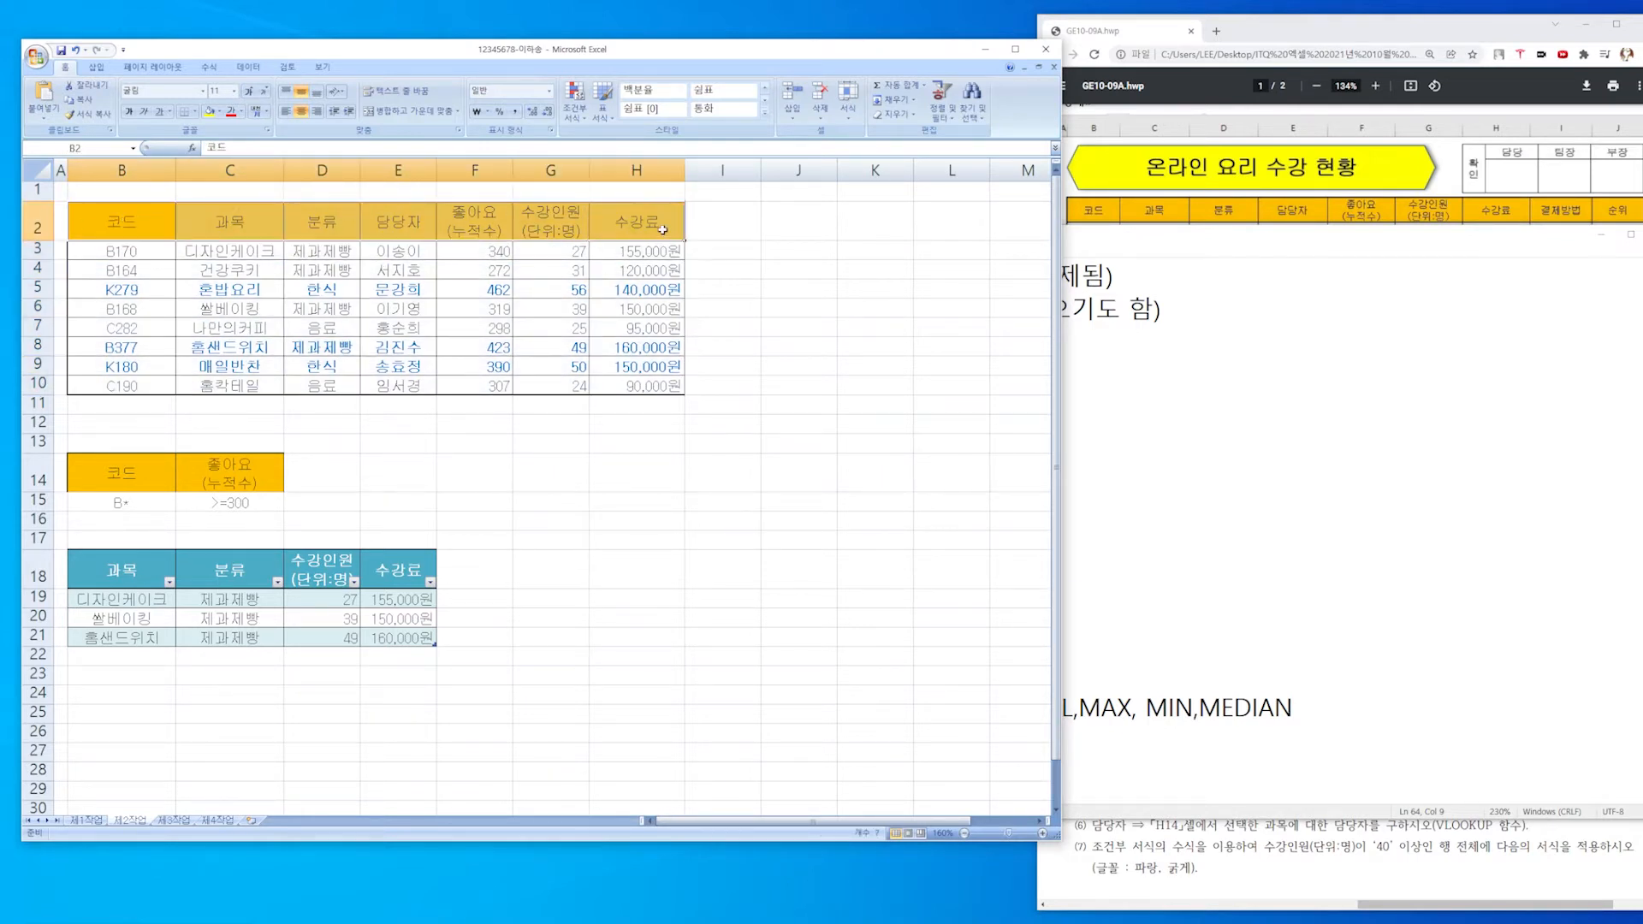
pyautogui.click(662, 229)
pyautogui.click(536, 224)
pyautogui.click(454, 228)
pyautogui.click(371, 231)
pyautogui.moveTo(111, 219); pyautogui.dragTo(635, 389)
pyautogui.hotkey('alt', 'Tab')
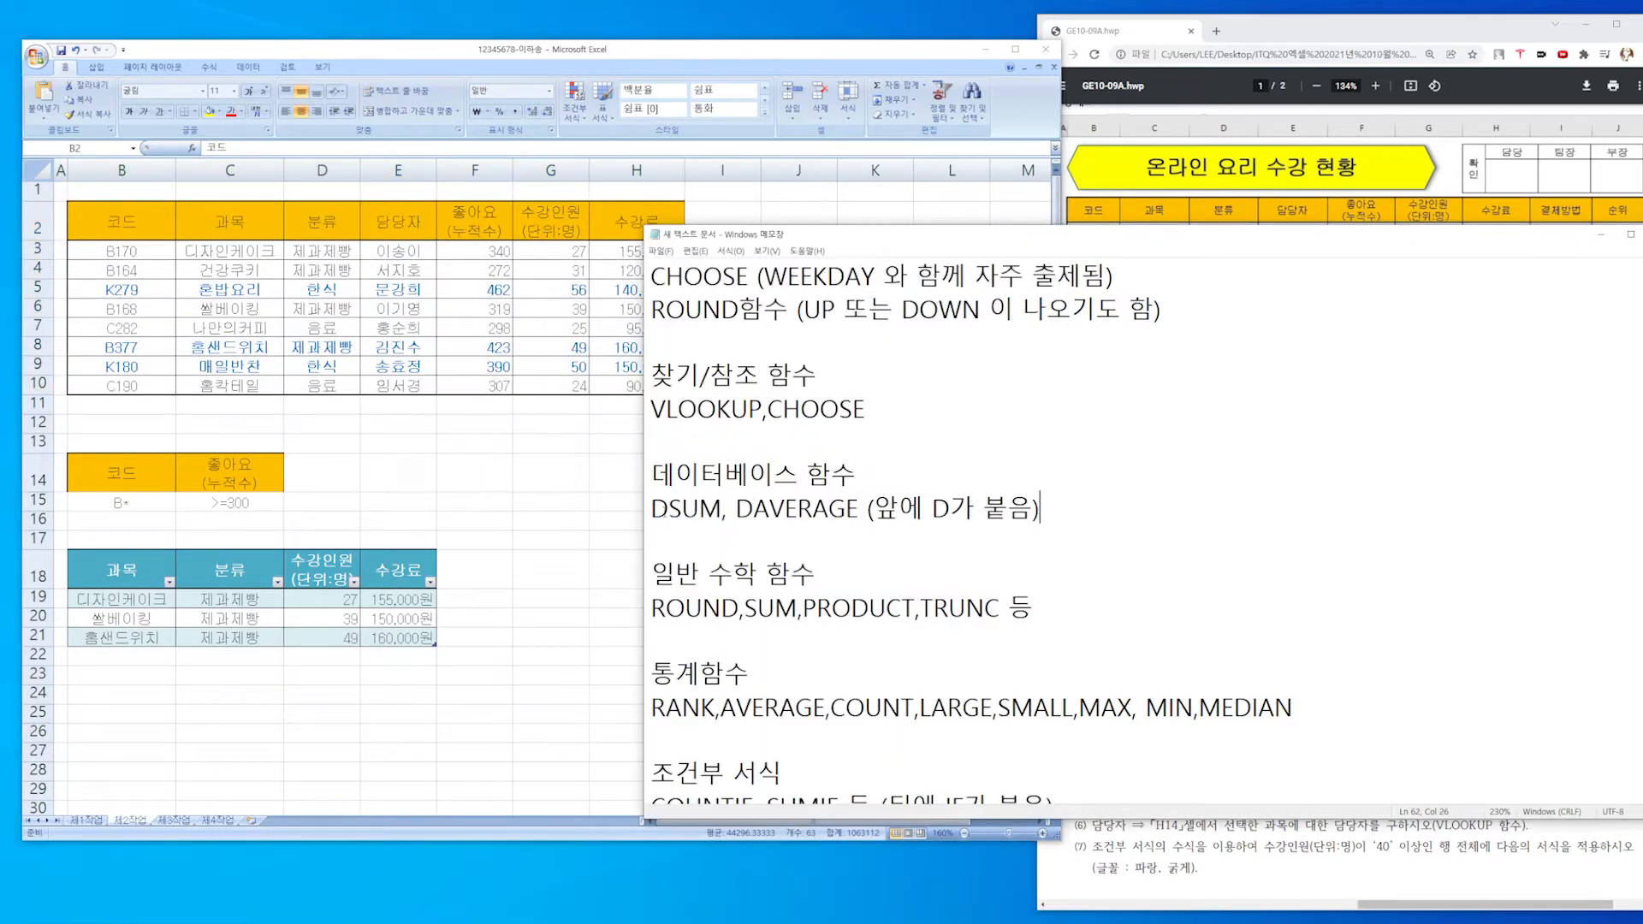
# Examine the D prefix in DSUM and DAVERAGE against the plain SUM and AVERAGE names.
pyautogui.click(666, 508)
pyautogui.click(668, 537)
pyautogui.moveTo(668, 510); pyautogui.dragTo(859, 510)
pyautogui.click(731, 539)
pyautogui.click(823, 538)
pyautogui.click(1103, 450)
pyautogui.moveTo(753, 510); pyautogui.dragTo(859, 511)
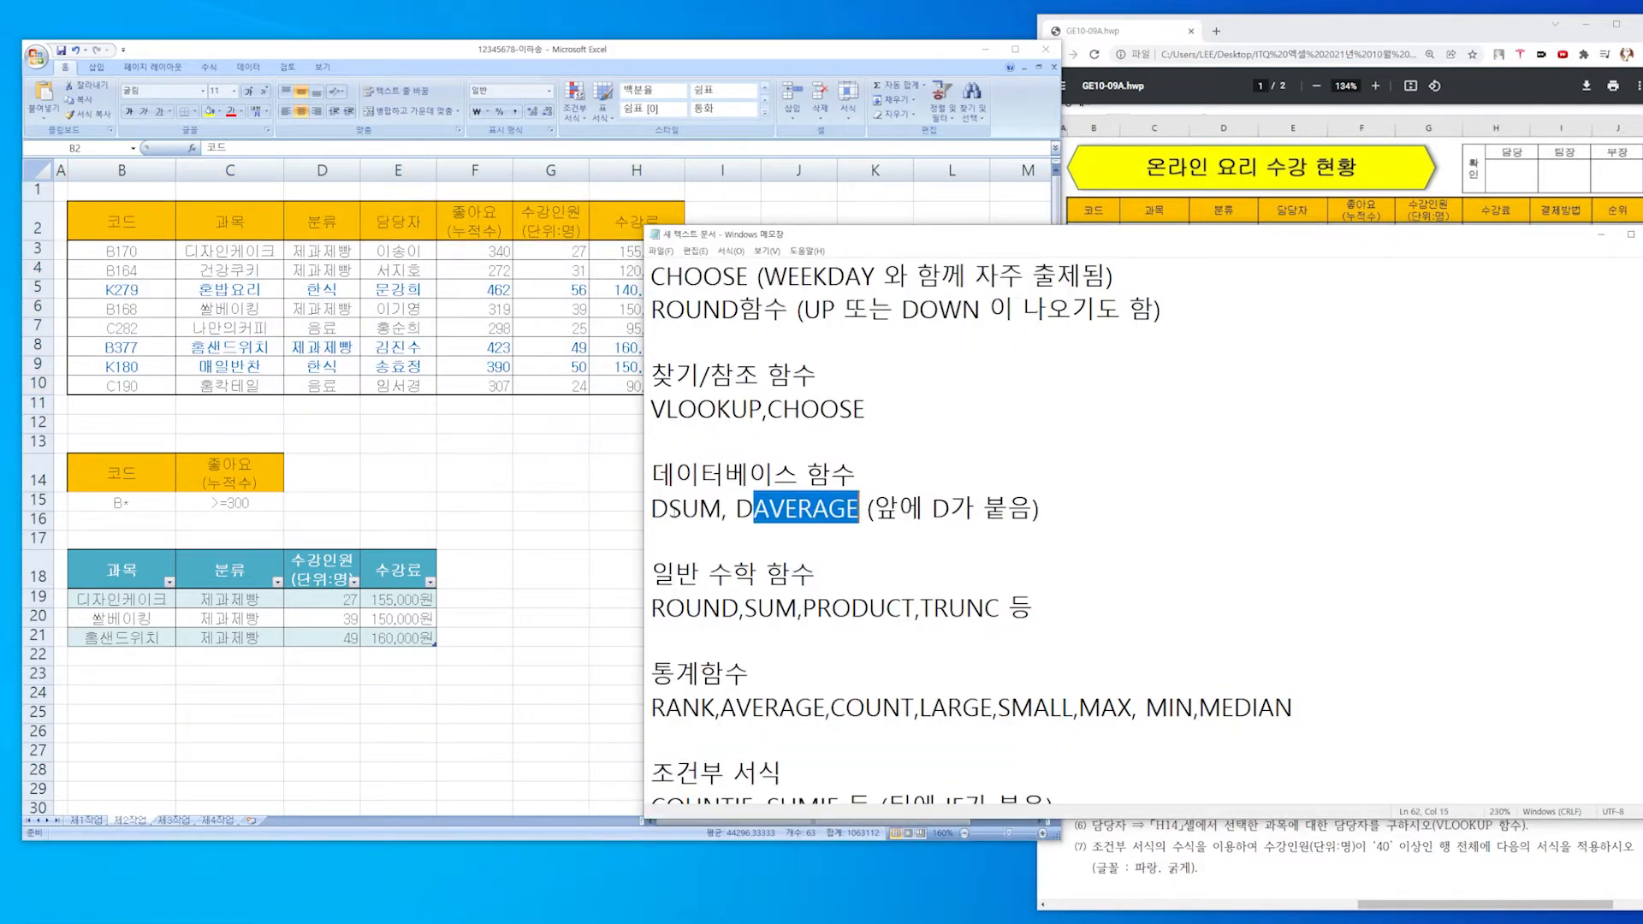
pyautogui.moveTo(668, 510); pyautogui.dragTo(755, 515)
pyautogui.click(740, 539)
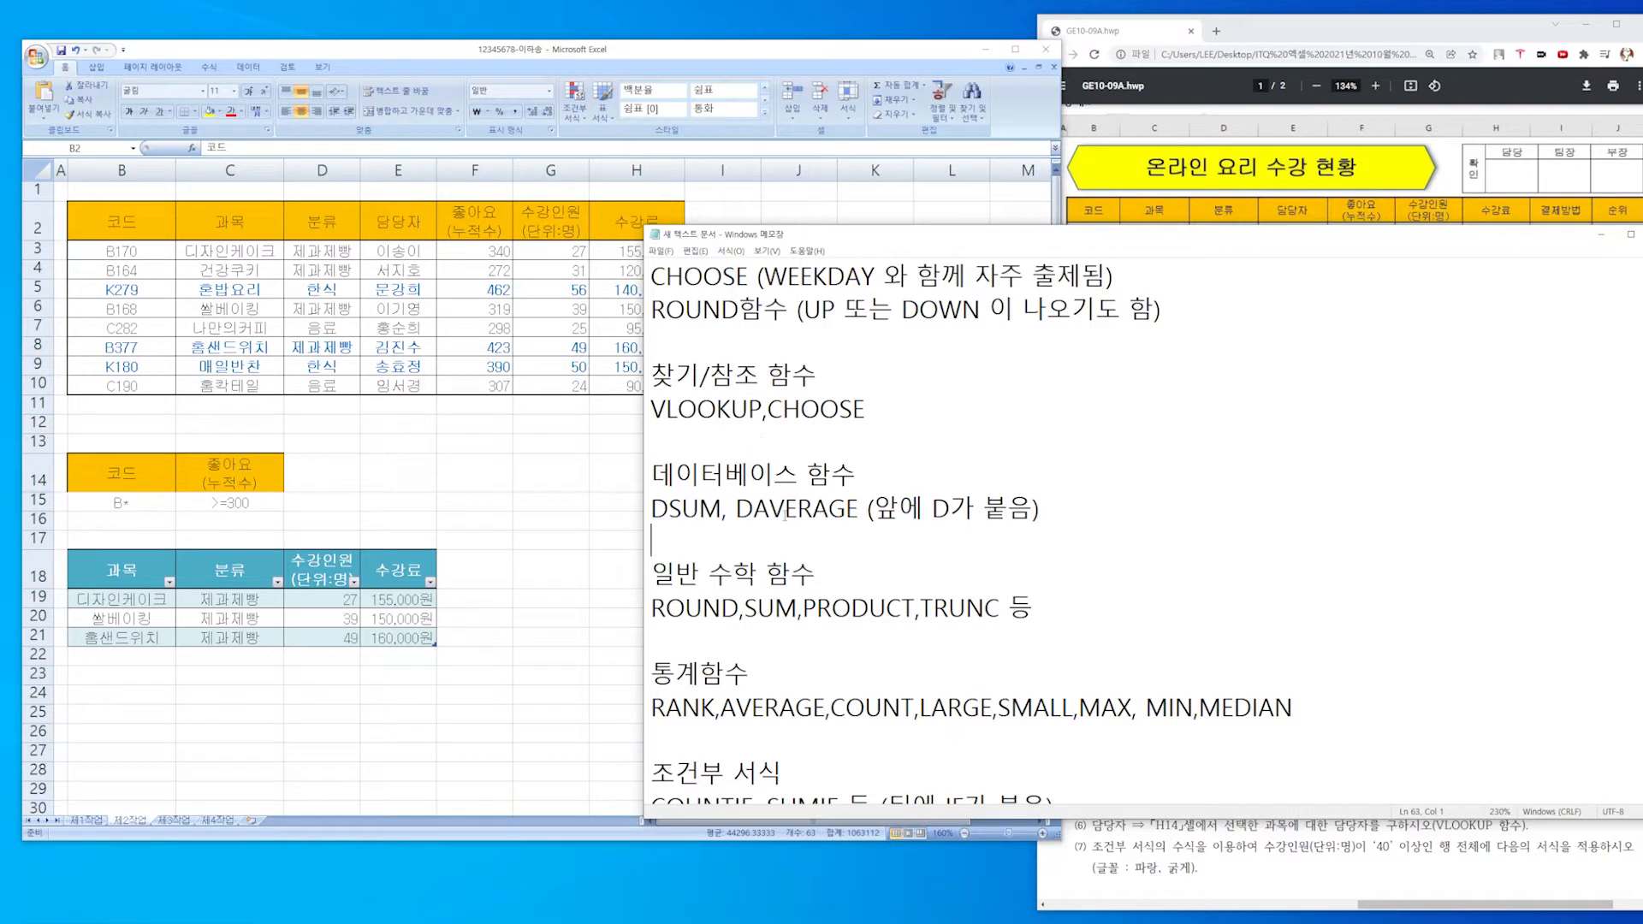
pyautogui.press('Up')
pyautogui.hotkey('shift', 'Right')
pyautogui.click(749, 537)
# Review the general math functions section (일반 수학 함수) and its function list.
pyautogui.scroll(-1, 746, 542)
pyautogui.moveTo(658, 485); pyautogui.dragTo(839, 515)
pyautogui.click(639, 511)
pyautogui.click(804, 513)
pyautogui.moveTo(899, 513); pyautogui.dragTo(652, 516)
pyautogui.click(1022, 565)
pyautogui.click(785, 554)
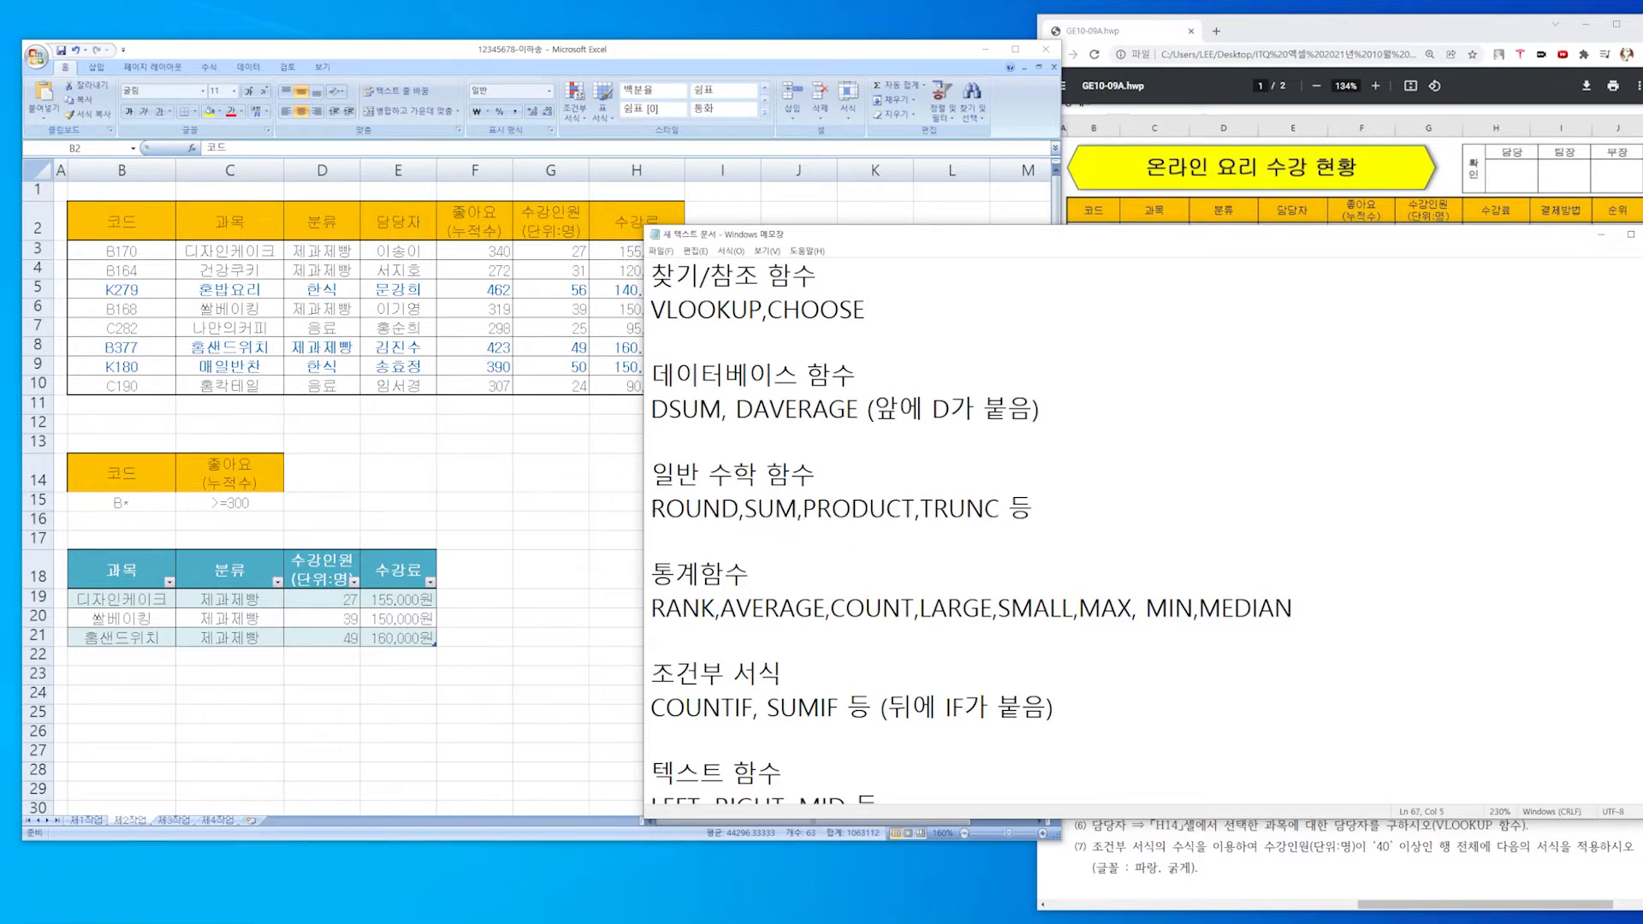
# Examine TRUNC, PRODUCT and the other functions listed under general math.
pyautogui.moveTo(1037, 515); pyautogui.dragTo(652, 515)
pyautogui.click(948, 513)
pyautogui.moveTo(919, 511); pyautogui.dragTo(1001, 512)
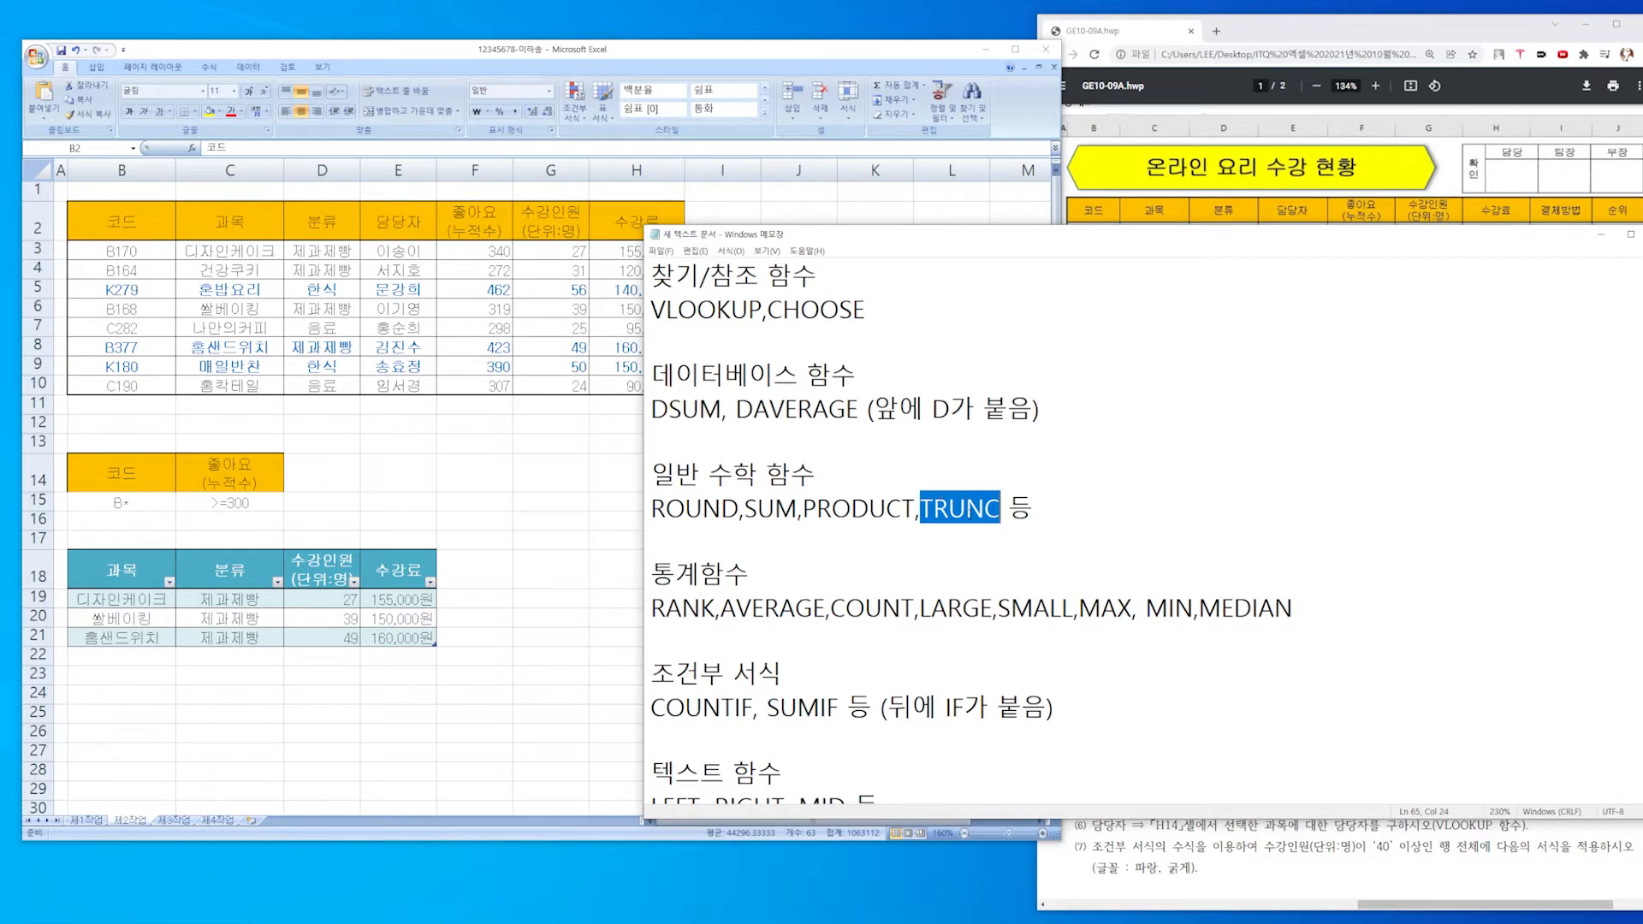
pyautogui.click(844, 541)
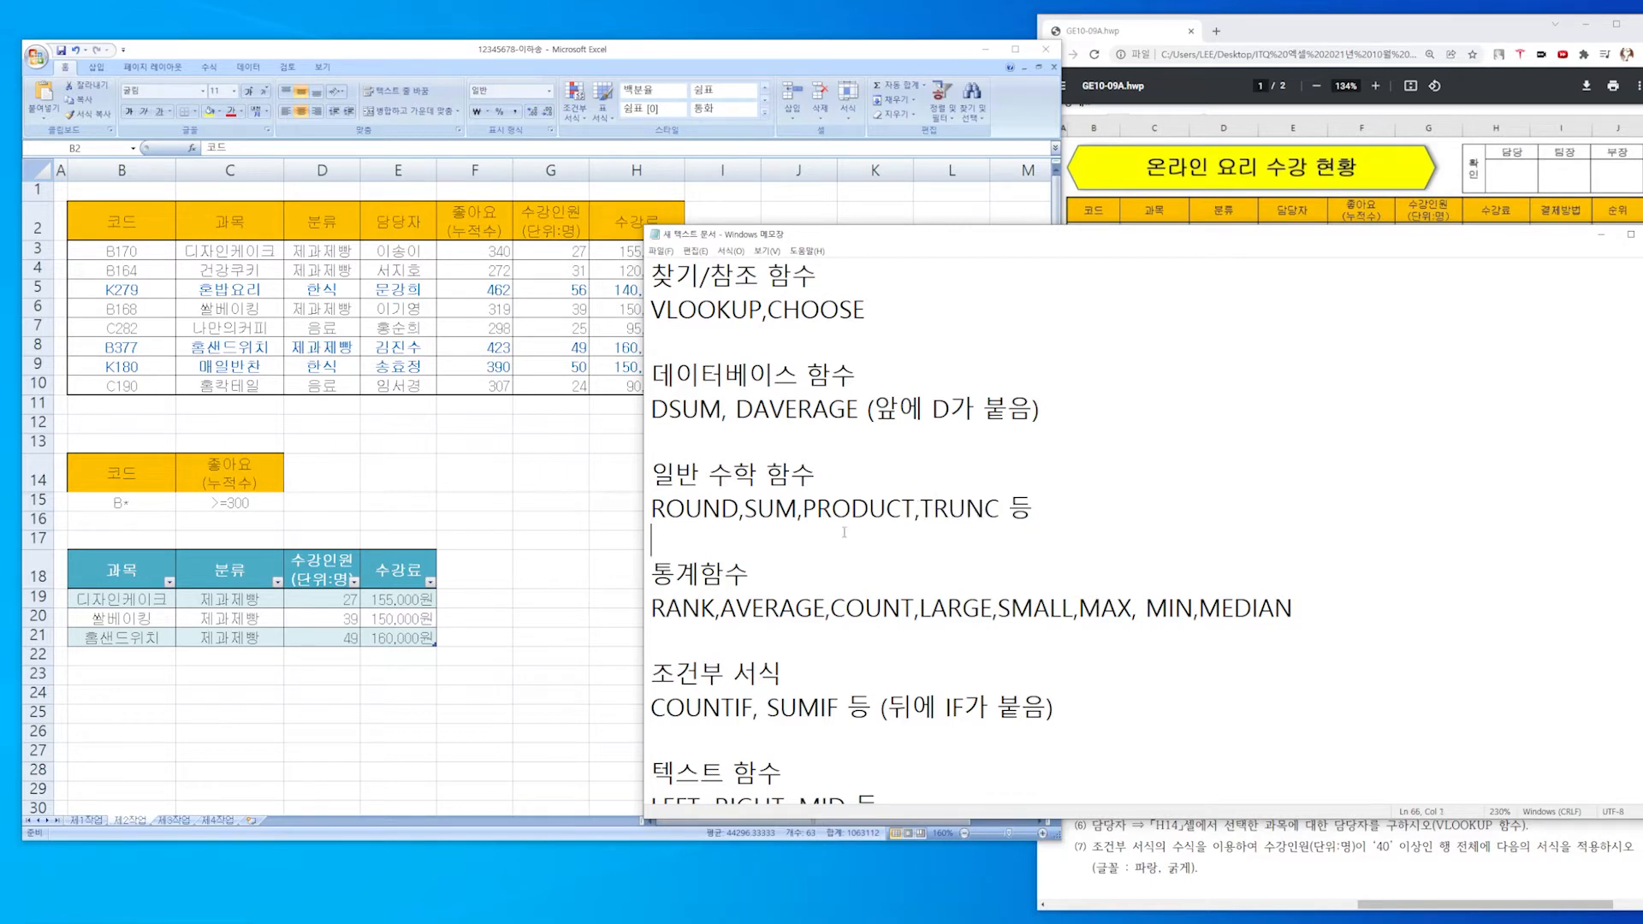
pyautogui.click(820, 514)
pyautogui.moveTo(1023, 509); pyautogui.dragTo(719, 512)
pyautogui.click(683, 540)
pyautogui.click(984, 539)
pyautogui.click(762, 569)
# Review the statistical functions section (통계함수), starting with RANK, AVERAGE and COUNT.
pyautogui.scroll(-1, 753, 513)
pyautogui.click(790, 543)
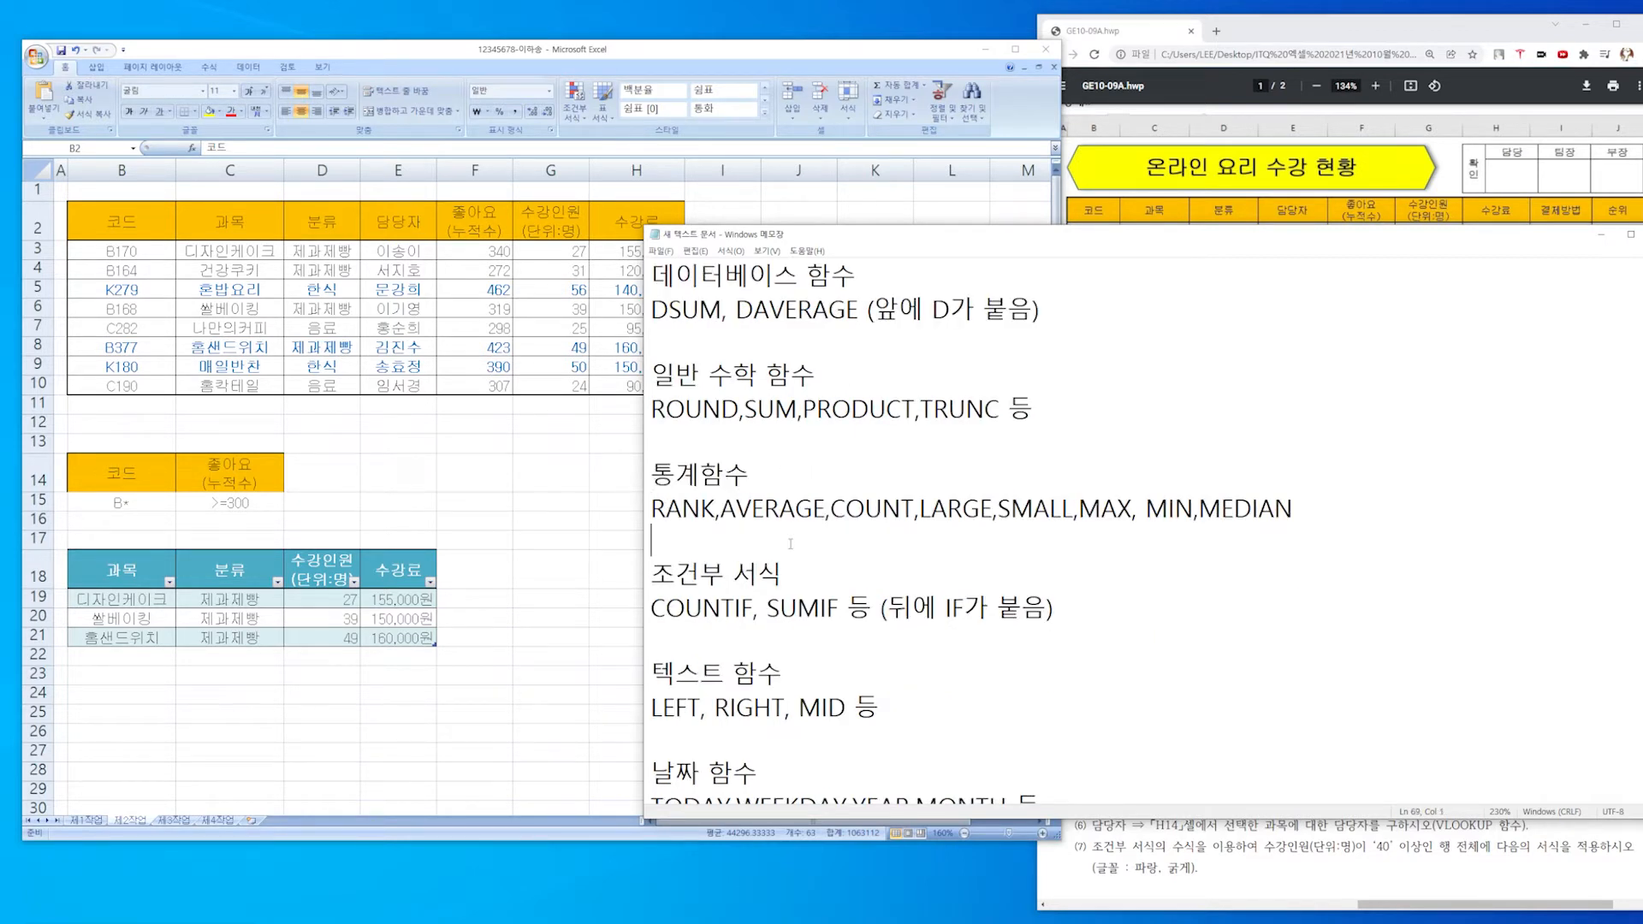
pyautogui.moveTo(648, 509); pyautogui.dragTo(816, 509)
pyautogui.click(751, 509)
pyautogui.click(830, 509)
pyautogui.hotkey('ctrl', 'Right')
pyautogui.hotkey('ctrl', 'Right')
pyautogui.hotkey('ctrl', 'Right')
pyautogui.hotkey('ctrl', 'Right')
pyautogui.press('Down')
# Examine LARGE, SMALL, MAX, MIN and MEDIAN in the statistical functions list.
pyautogui.click(946, 511)
pyautogui.moveTo(930, 511); pyautogui.dragTo(1198, 510)
pyautogui.click(984, 536)
pyautogui.click(1062, 534)
pyautogui.click(1123, 539)
pyautogui.click(1177, 556)
pyautogui.click(1249, 540)
pyautogui.click(1212, 571)
pyautogui.moveTo(1198, 509); pyautogui.dragTo(1295, 510)
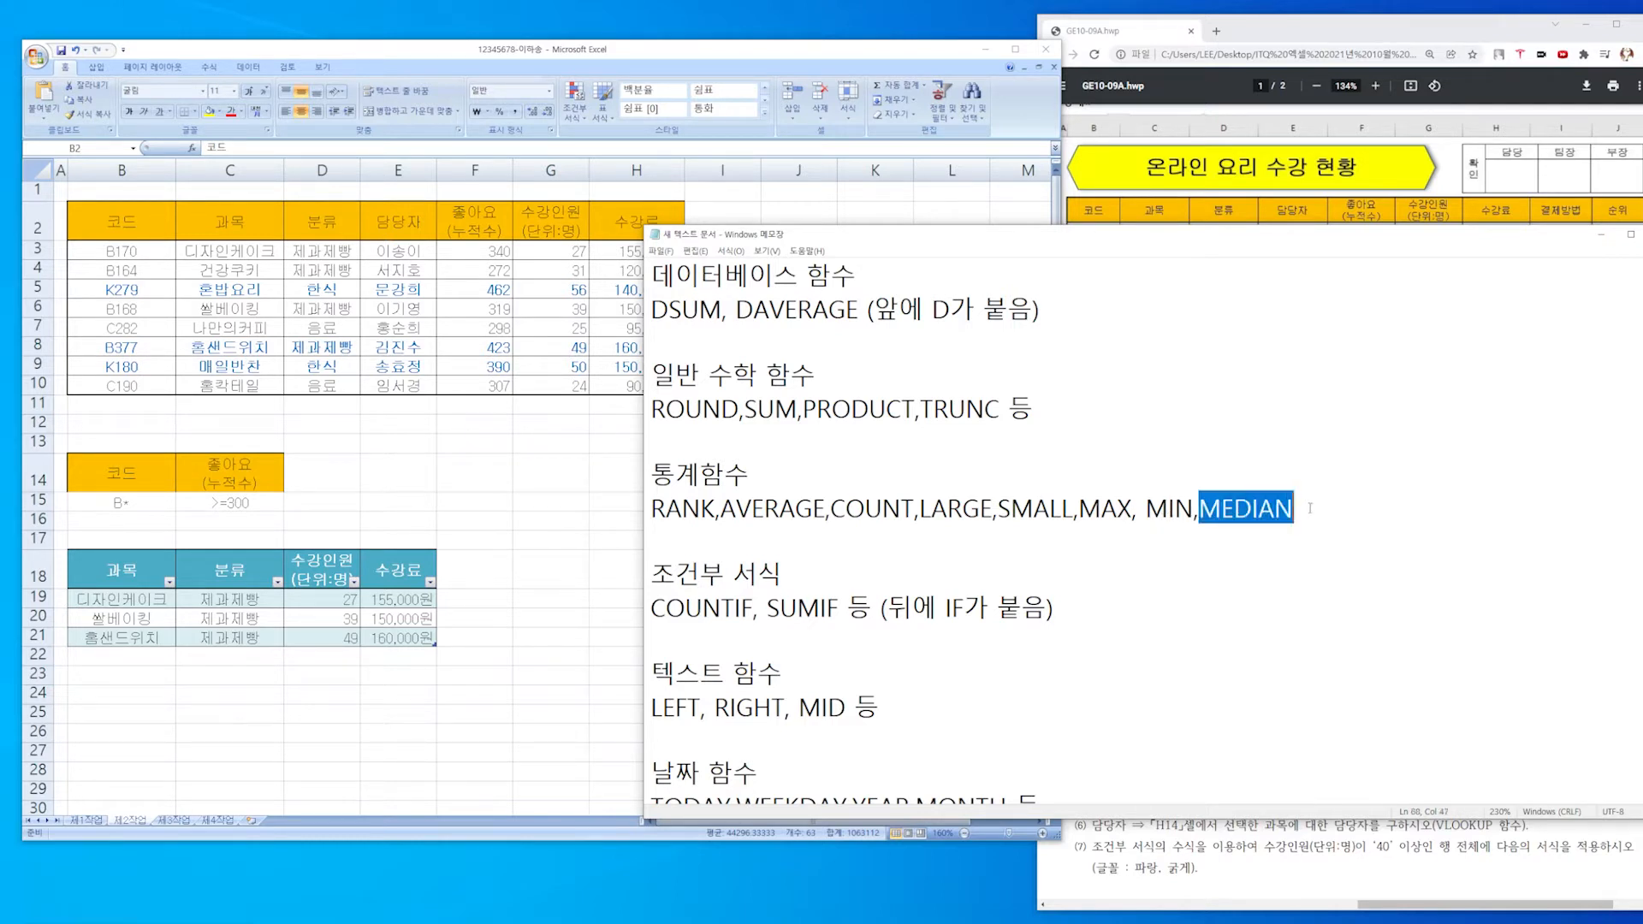
pyautogui.click(1256, 544)
# Review the conditional section (조건부 서식) and the IF suffix in COUNTIF.
pyautogui.scroll(-1, 811, 551)
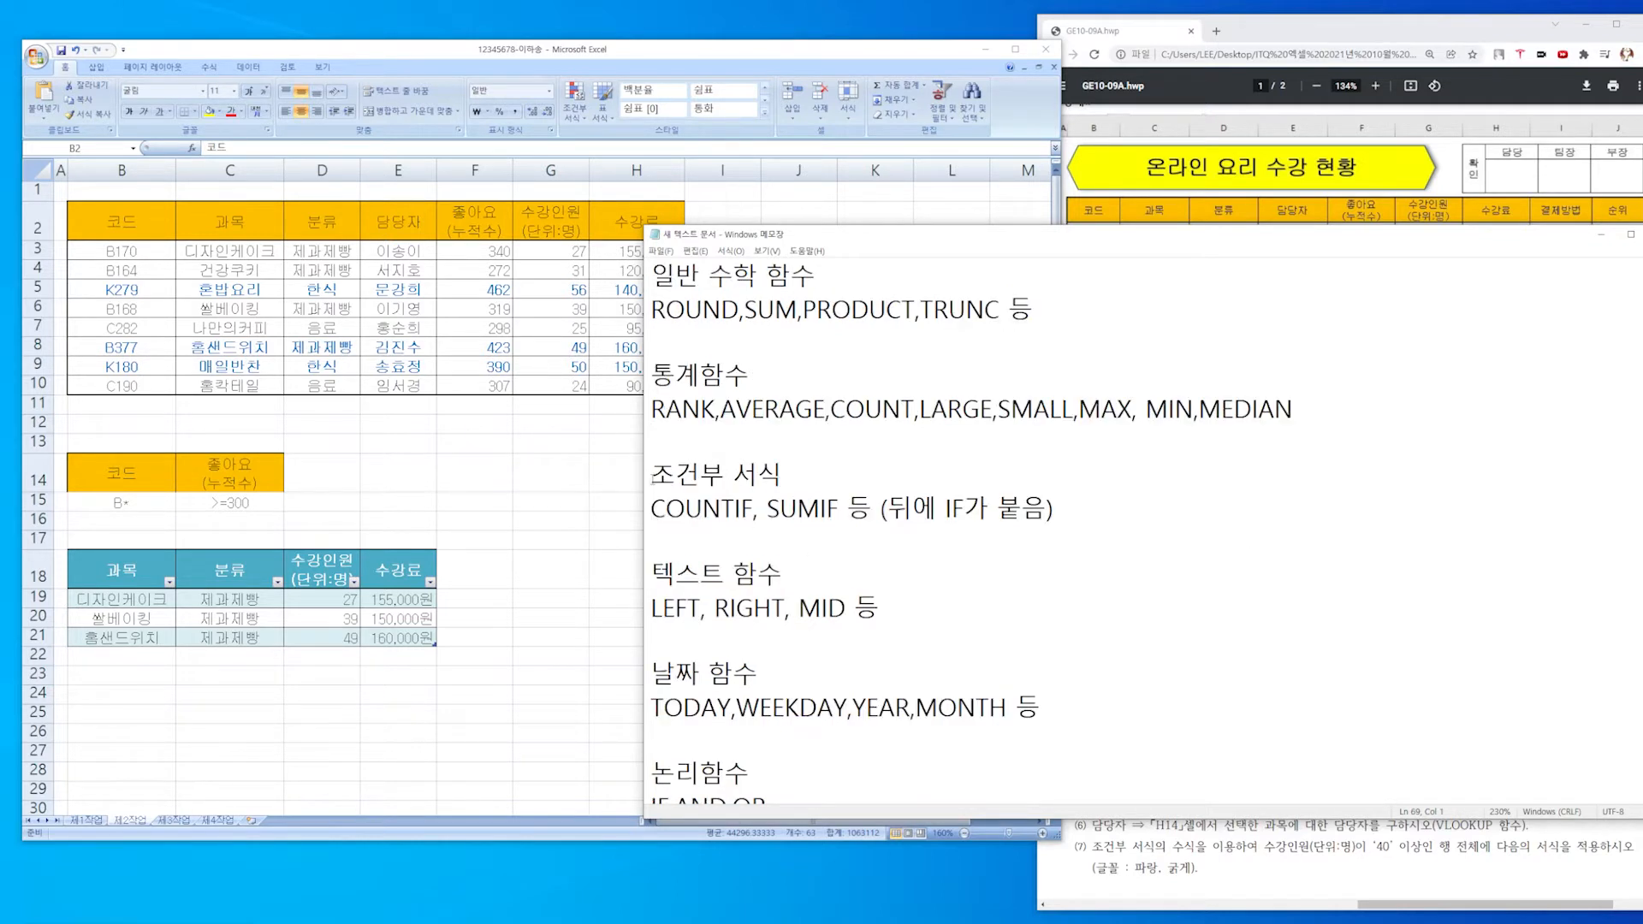
pyautogui.moveTo(652, 479); pyautogui.dragTo(787, 479)
pyautogui.click(823, 562)
pyautogui.moveTo(652, 511); pyautogui.dragTo(753, 511)
pyautogui.click(746, 538)
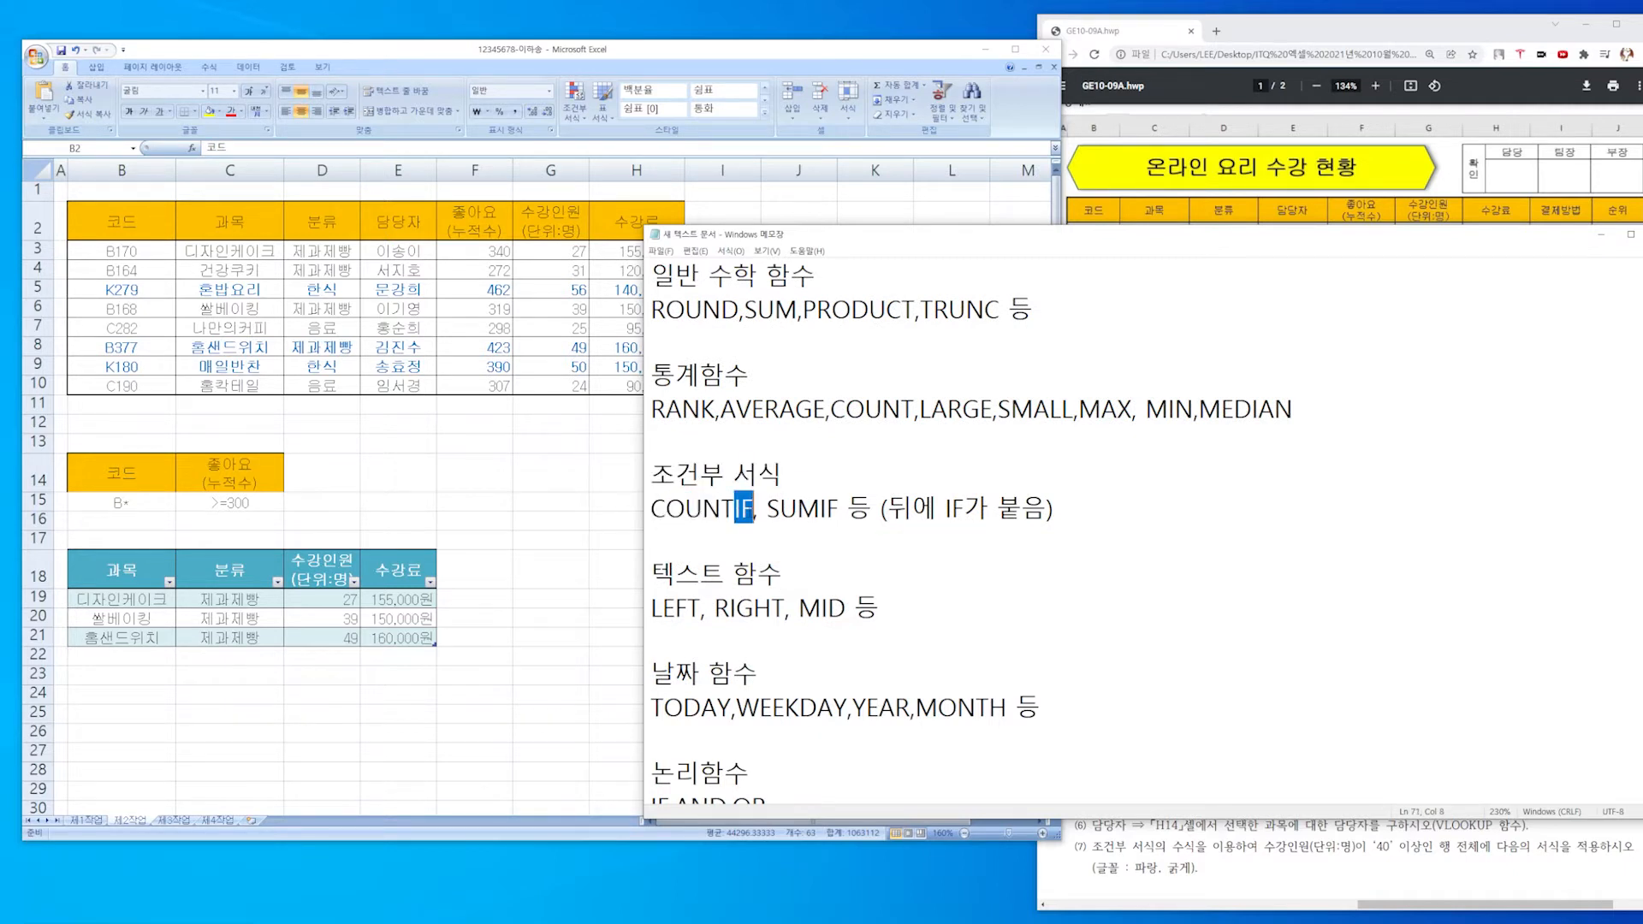
# Examine COUNTIF and SUMIF in the conditional section (조건부 서식), including the note about the IF suffix.
pyautogui.click(723, 537)
pyautogui.moveTo(757, 511); pyautogui.dragTo(828, 514)
pyautogui.click(652, 573)
pyautogui.click(771, 544)
pyautogui.click(770, 541)
pyautogui.click(819, 540)
pyautogui.moveTo(671, 481); pyautogui.dragTo(871, 515)
pyautogui.click(962, 516)
pyautogui.click(807, 566)
# Review the text functions section (텍스트 함수), starting with LEFT and RIGHT.
pyautogui.scroll(-1, 831, 522)
pyautogui.moveTo(652, 473); pyautogui.dragTo(782, 473)
pyautogui.click(652, 540)
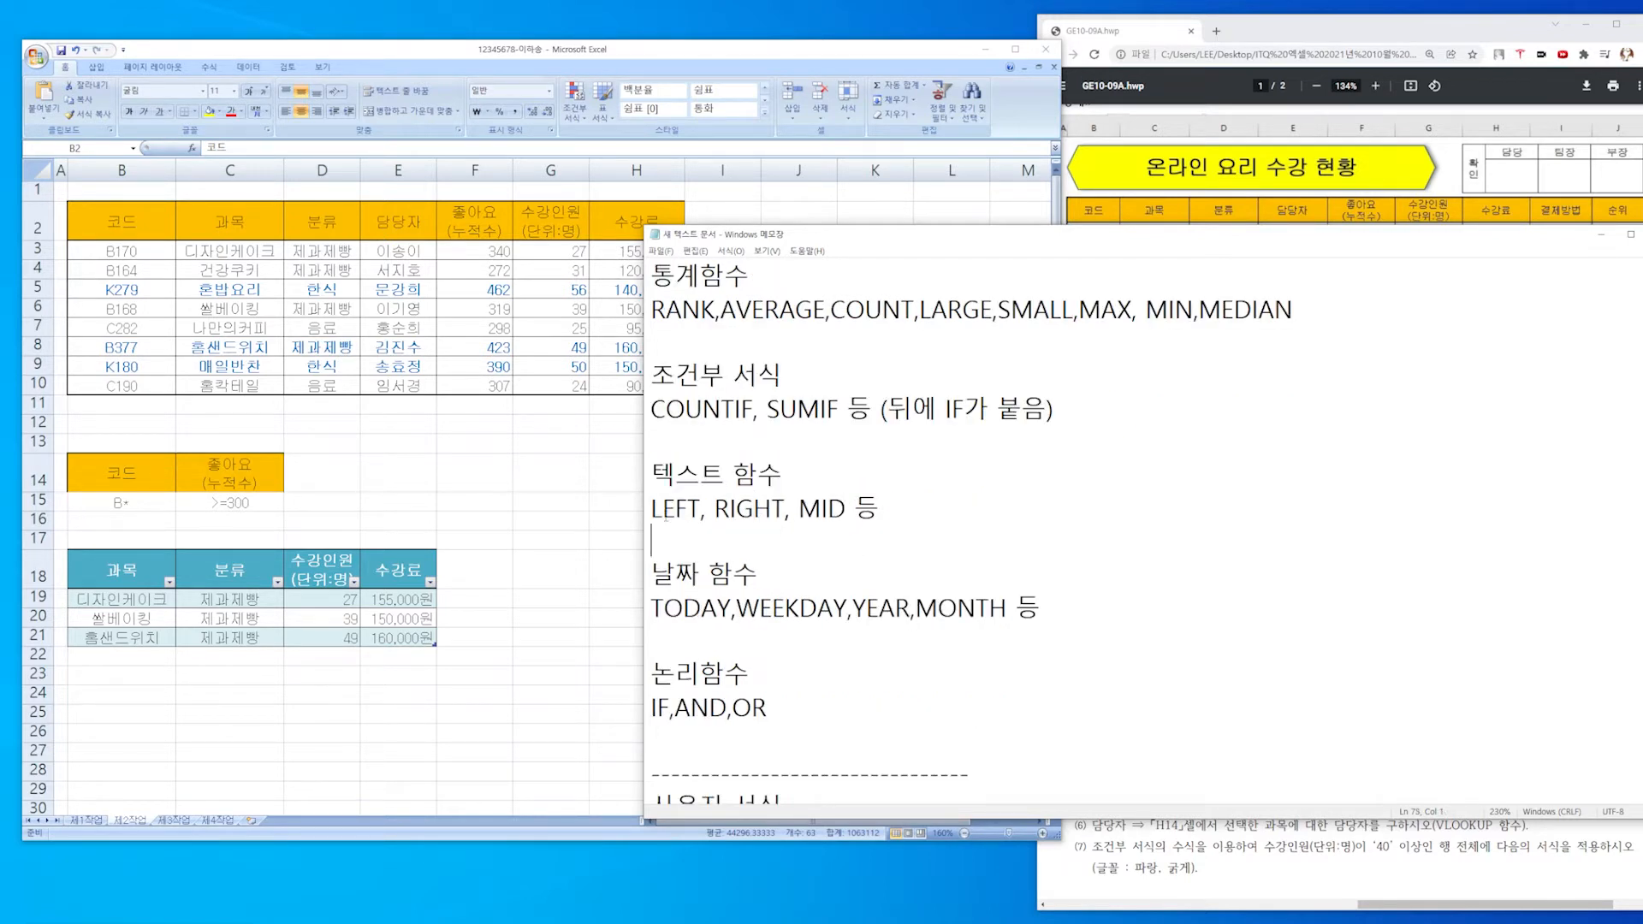
pyautogui.moveTo(666, 515); pyautogui.dragTo(707, 515)
pyautogui.moveTo(737, 513); pyautogui.dragTo(829, 515)
pyautogui.click(838, 535)
pyautogui.click(660, 511)
pyautogui.moveTo(663, 511); pyautogui.dragTo(703, 513)
pyautogui.click(663, 526)
# Examine RIGHT and MID in the text functions list.
pyautogui.moveTo(714, 511); pyautogui.dragTo(845, 511)
pyautogui.click(774, 538)
pyautogui.click(828, 522)
pyautogui.moveTo(845, 513); pyautogui.dragTo(799, 513)
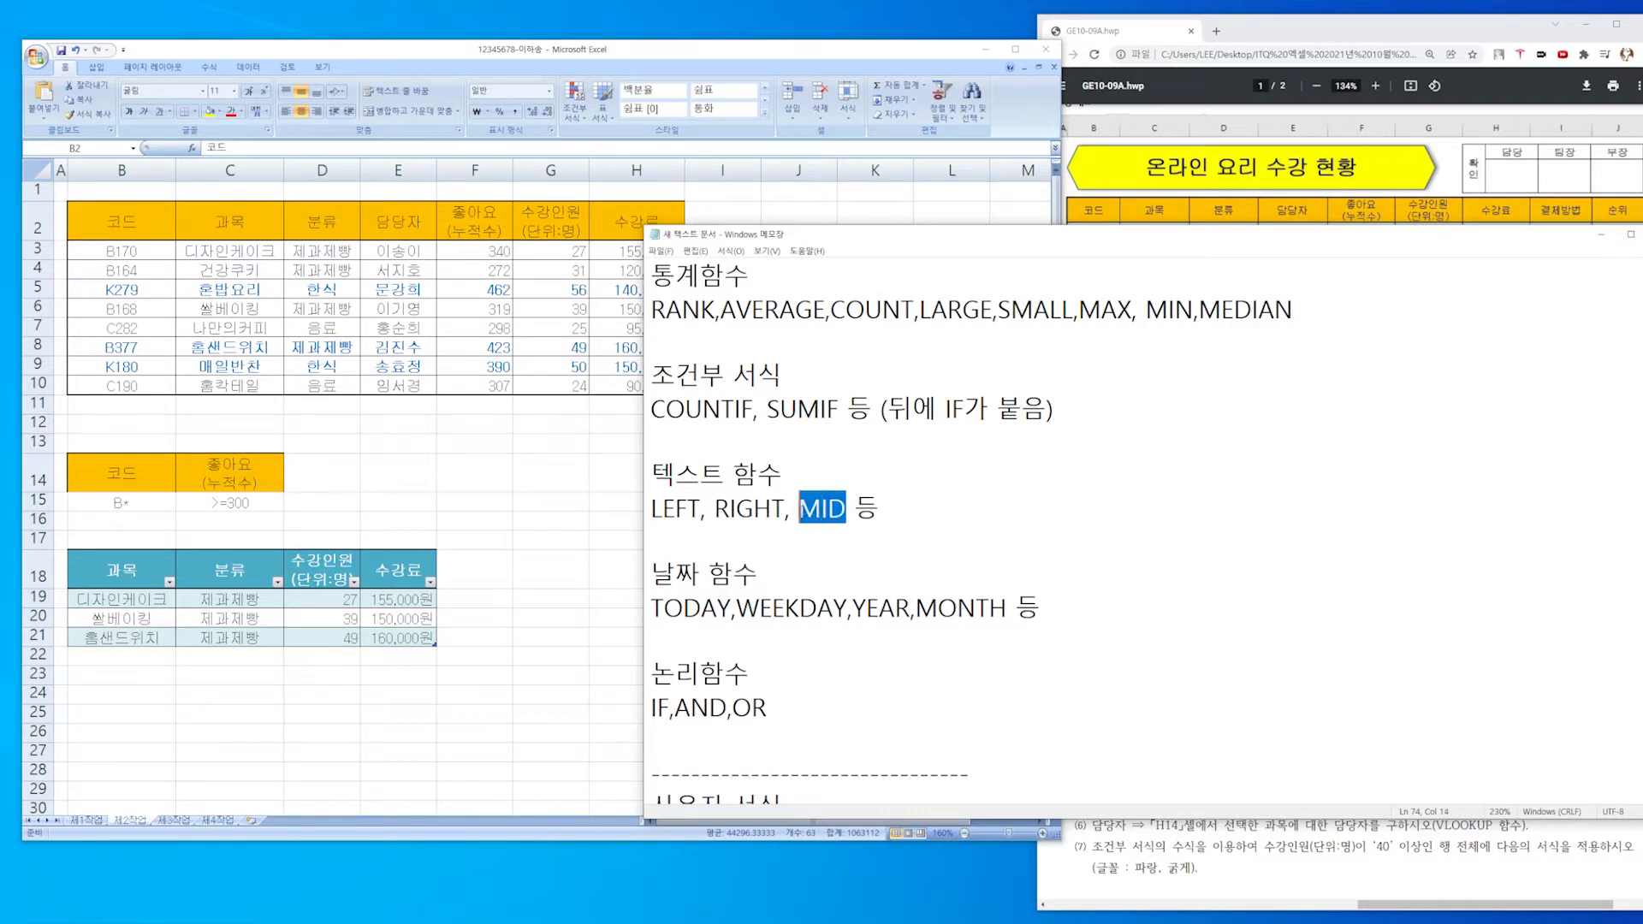
pyautogui.click(783, 539)
pyautogui.moveTo(652, 475); pyautogui.dragTo(770, 510)
pyautogui.click(911, 517)
pyautogui.click(708, 541)
# Review the date functions section (날짜 함수), going through TODAY, WEEKDAY and YEAR.
pyautogui.scroll(-1, 707, 520)
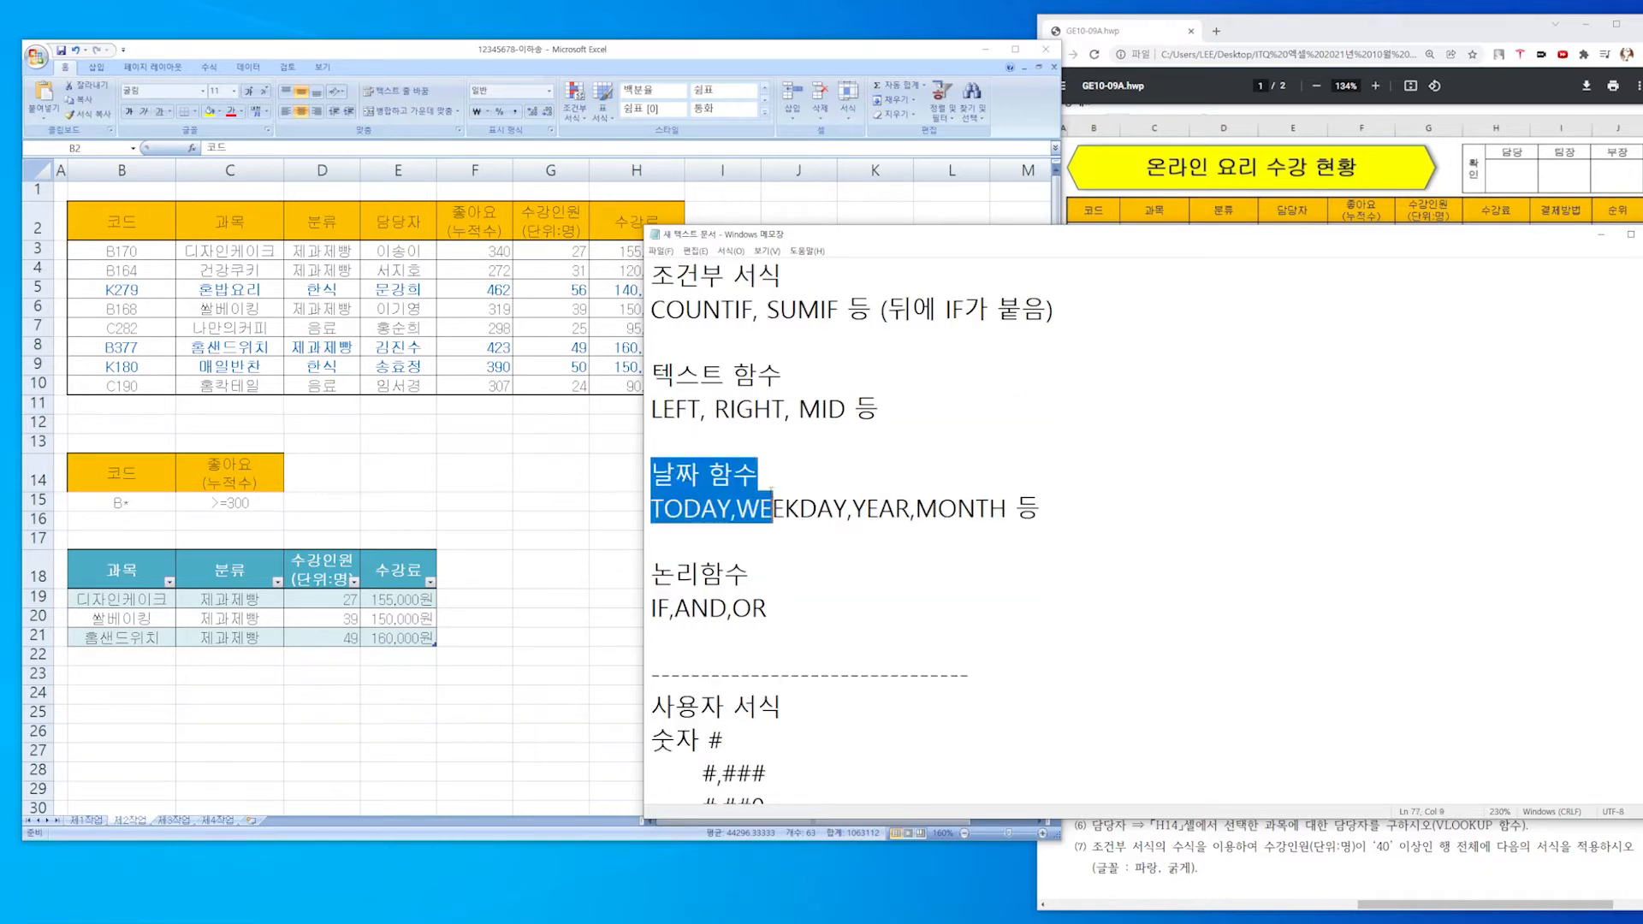
pyautogui.click(681, 534)
pyautogui.click(733, 509)
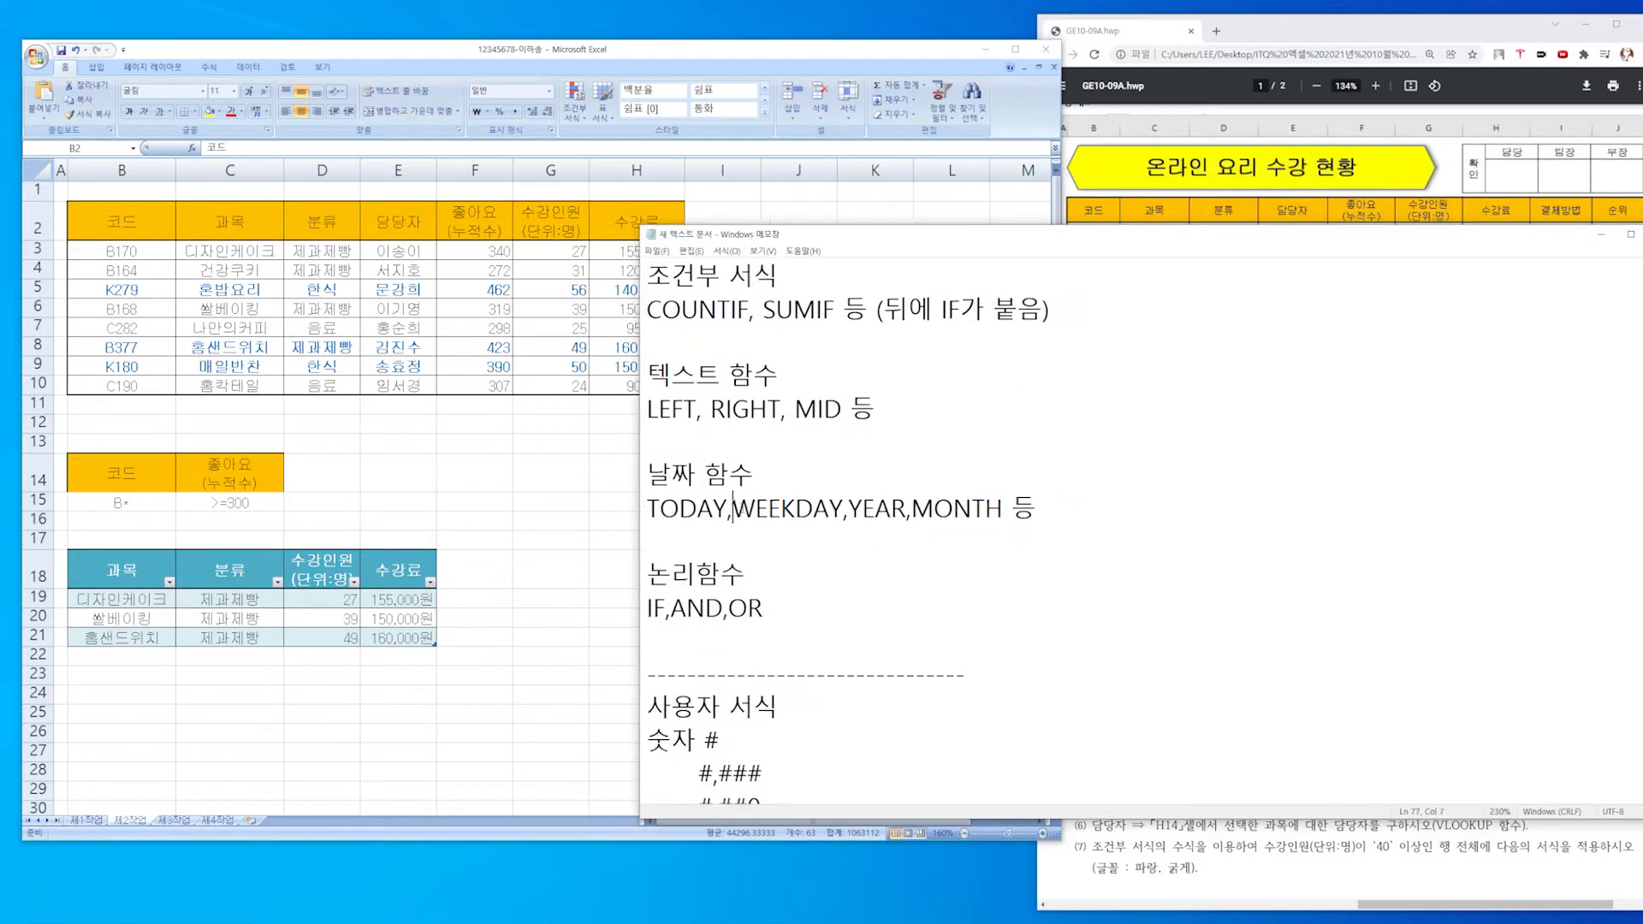
pyautogui.moveTo(733, 510); pyautogui.dragTo(863, 510)
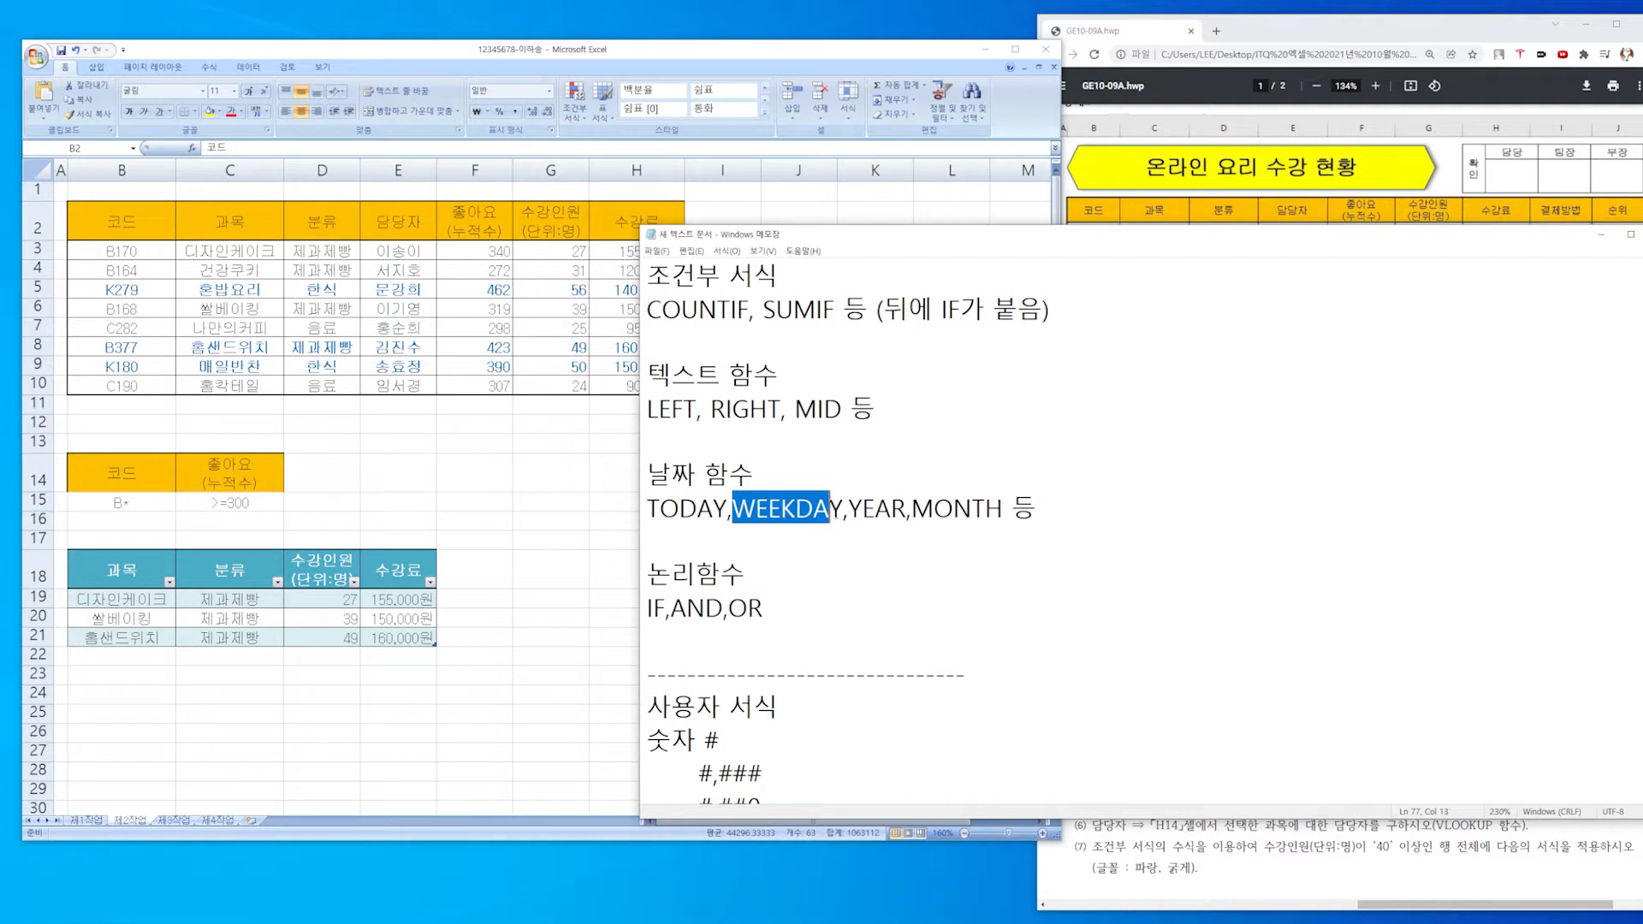
pyautogui.press('Right')
pyautogui.hotkey('ctrl', 'shift', 'Left')
pyautogui.press('Right')
pyautogui.press('Right')
pyautogui.hotkey('ctrl', 'shift', 'Right')
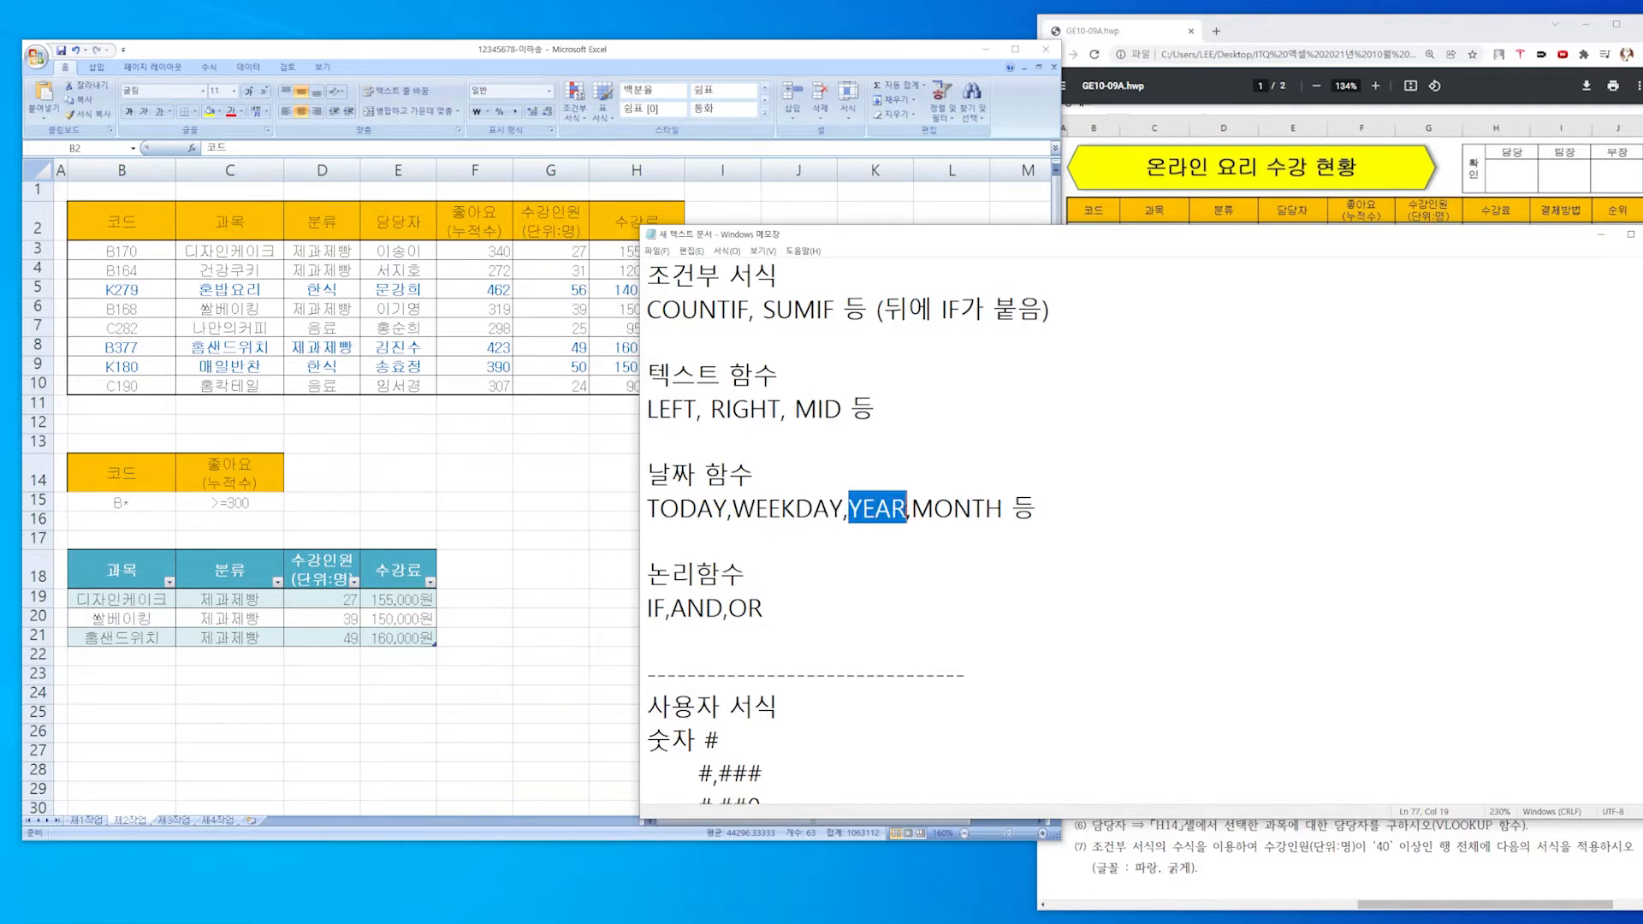
# Examine MONTH in the date functions list.
pyautogui.press('Right')
pyautogui.press('Right')
pyautogui.hotkey('shift', 'Right')
pyautogui.hotkey('shift', 'Right')
pyautogui.hotkey('shift', 'Right')
pyautogui.hotkey('shift', 'Right')
pyautogui.hotkey('shift', 'Right')
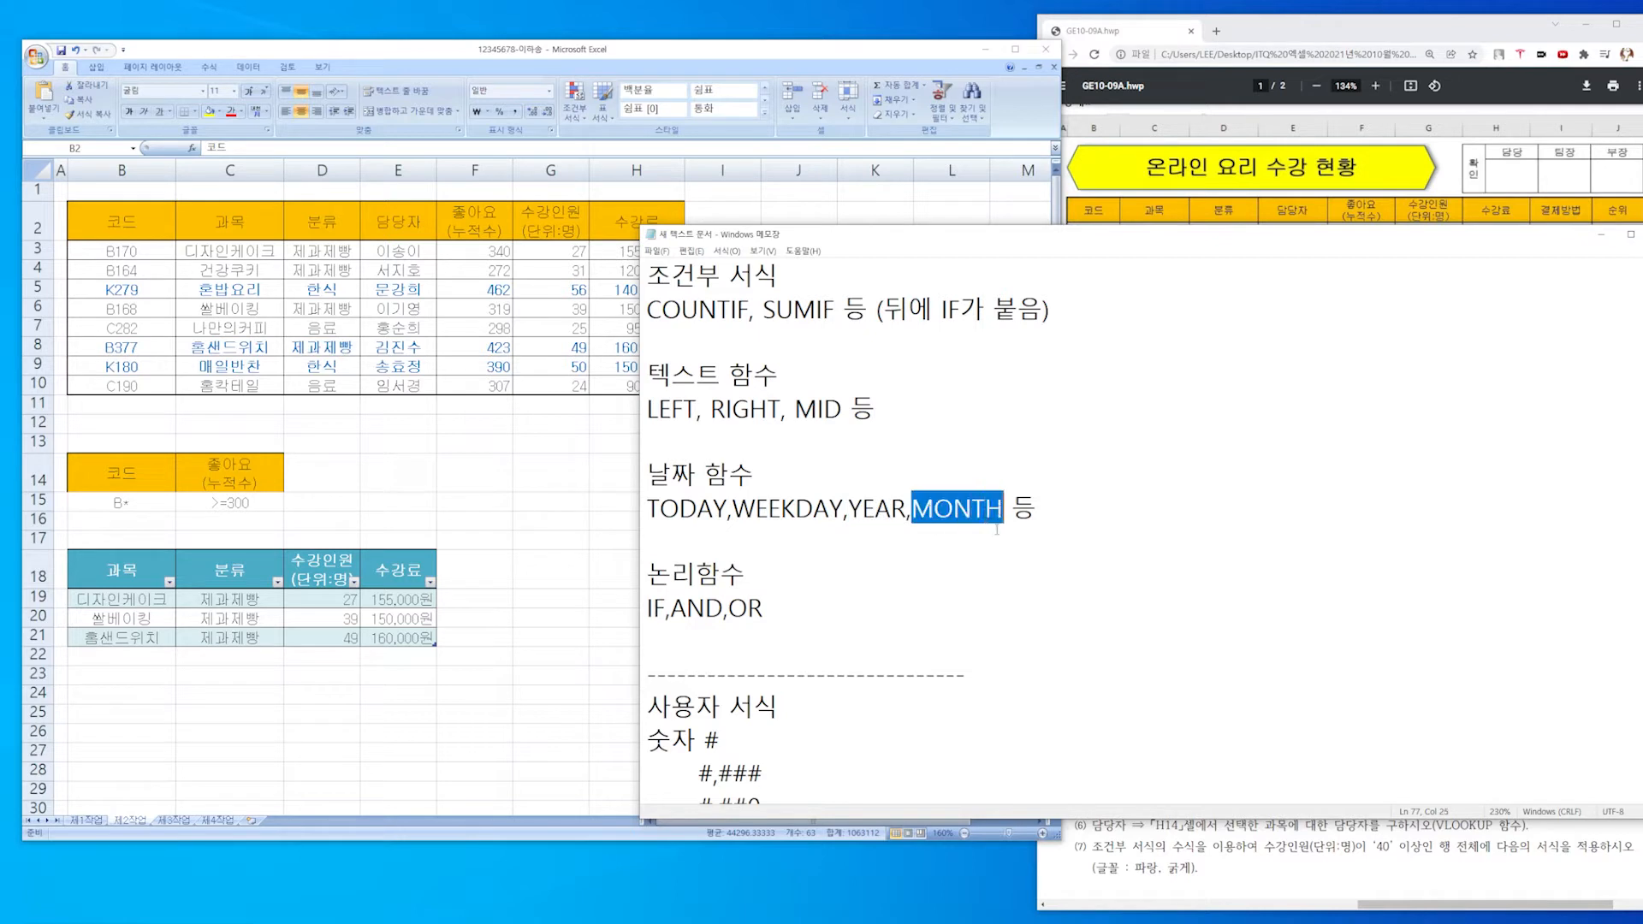
# Revisit WEEKDAY and the rest of the date functions line.
pyautogui.click(999, 531)
pyautogui.moveTo(1064, 517)
pyautogui.mouseDown()
pyautogui.moveTo(650, 479)
pyautogui.moveTo(1039, 513)
pyautogui.mouseUp()
pyautogui.click(739, 534)
pyautogui.click(735, 535)
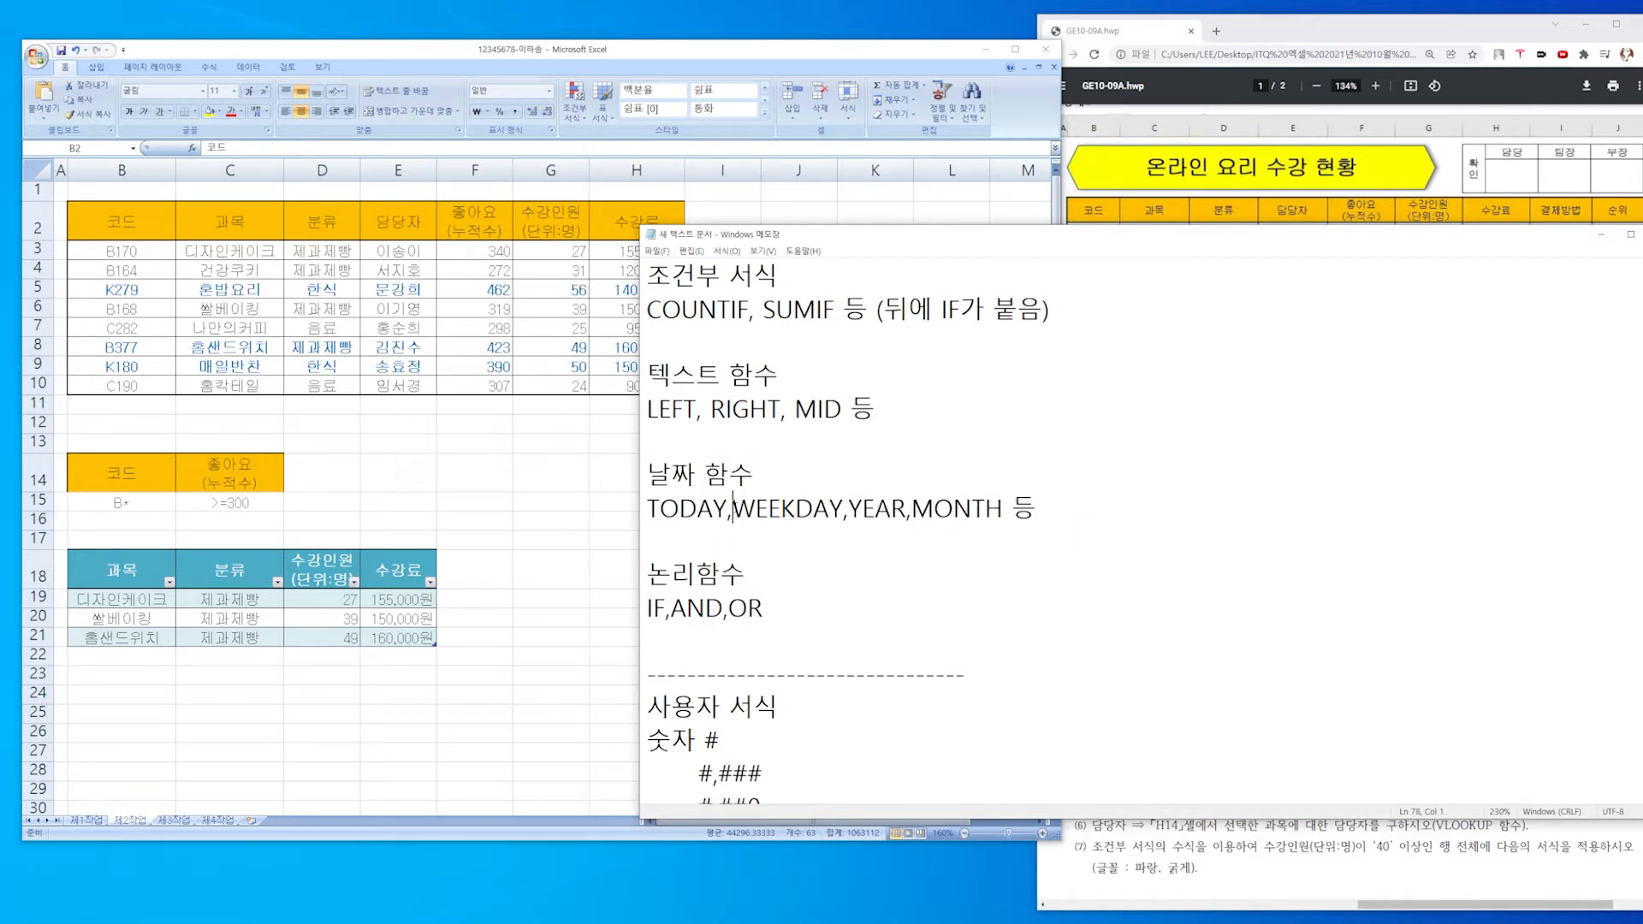
pyautogui.moveTo(733, 510); pyautogui.dragTo(843, 514)
pyautogui.click(898, 535)
pyautogui.moveTo(1039, 511); pyautogui.dragTo(782, 506)
pyautogui.click(785, 532)
# Review the logical functions section (논리함수) with IF, AND and OR.
pyautogui.scroll(-1, 784, 532)
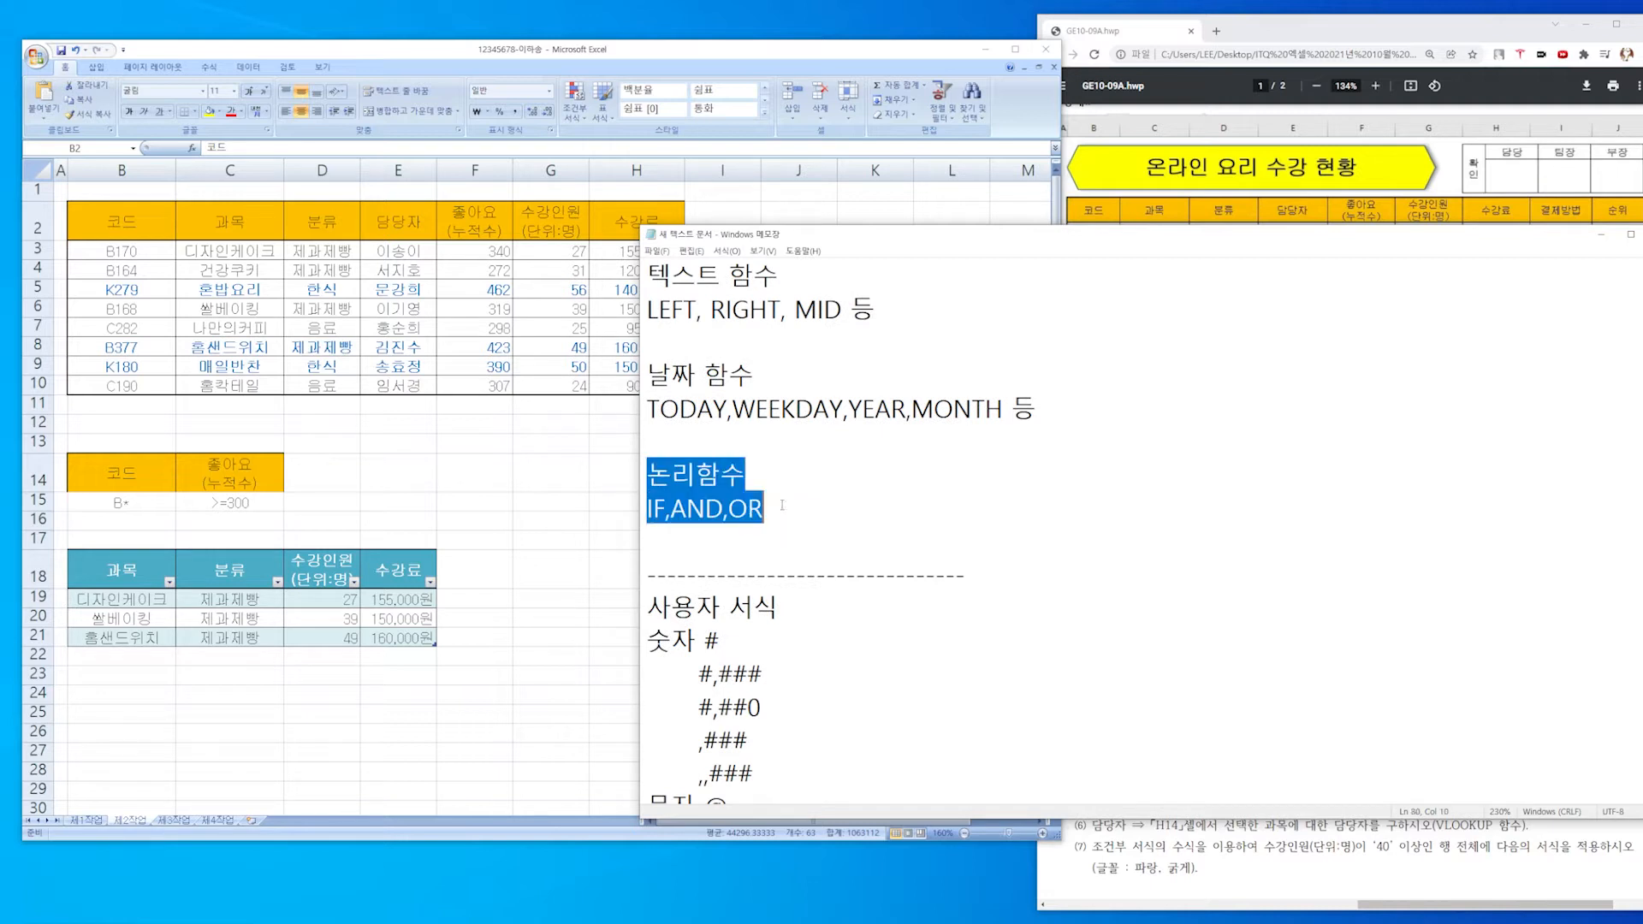
pyautogui.click(787, 538)
pyautogui.moveTo(648, 473); pyautogui.dragTo(664, 513)
pyautogui.click(785, 538)
pyautogui.click(706, 510)
pyautogui.click(755, 541)
pyautogui.click(765, 574)
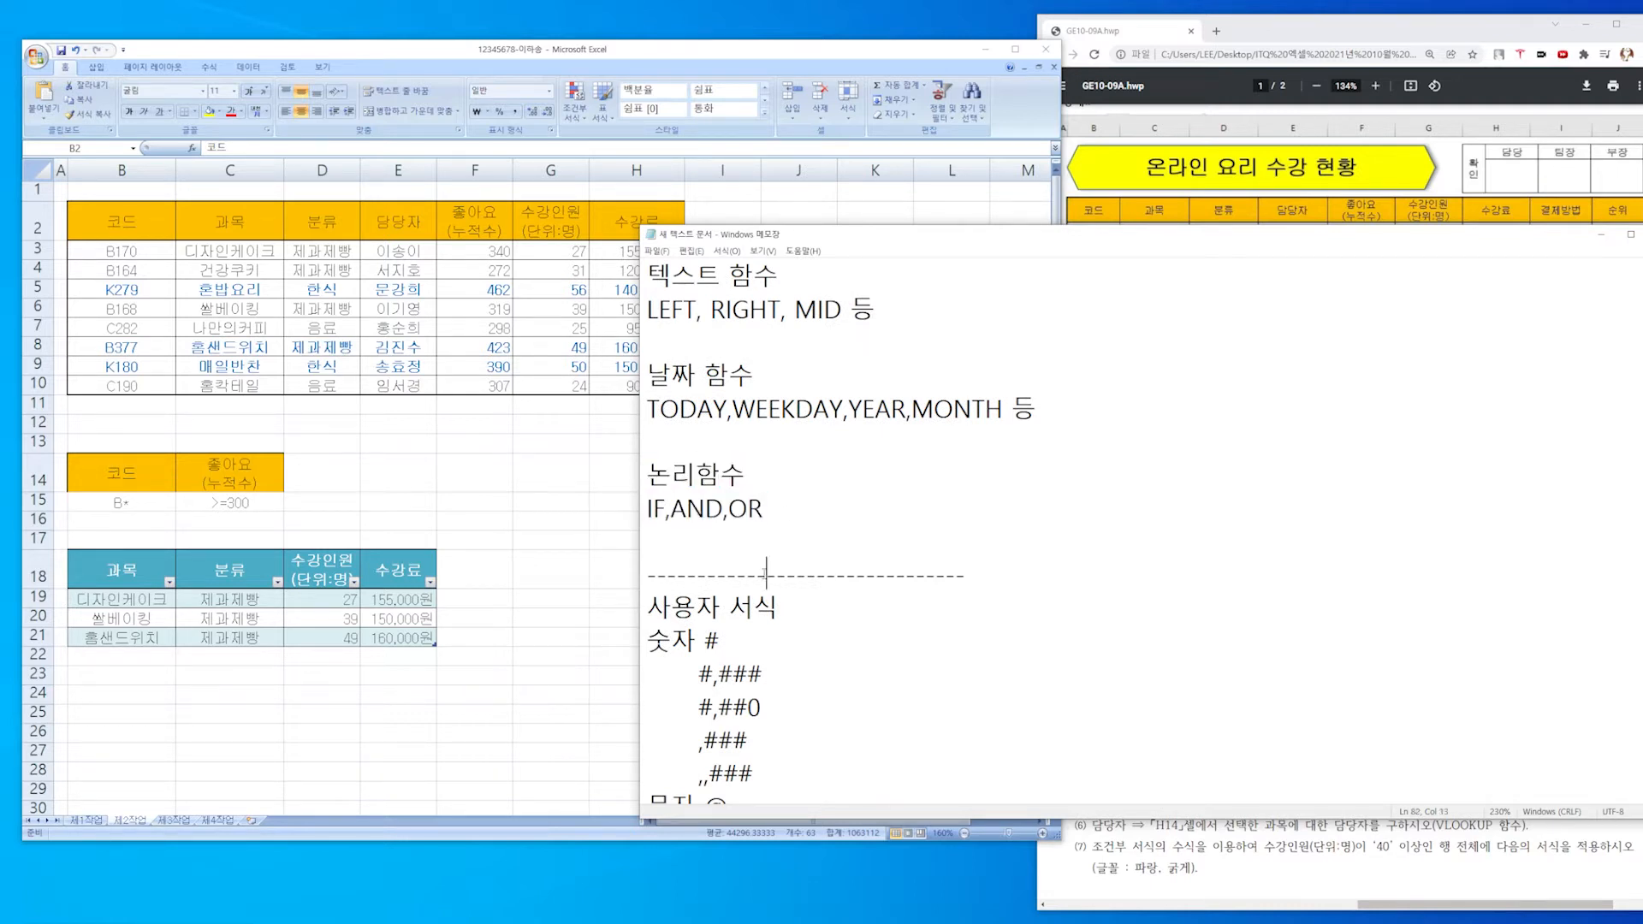
pyautogui.moveTo(805, 526); pyautogui.dragTo(649, 473)
pyautogui.click(771, 513)
# Review the custom format section (사용자 서식), starting with the number codes built on #.
pyautogui.scroll(-1, 762, 467)
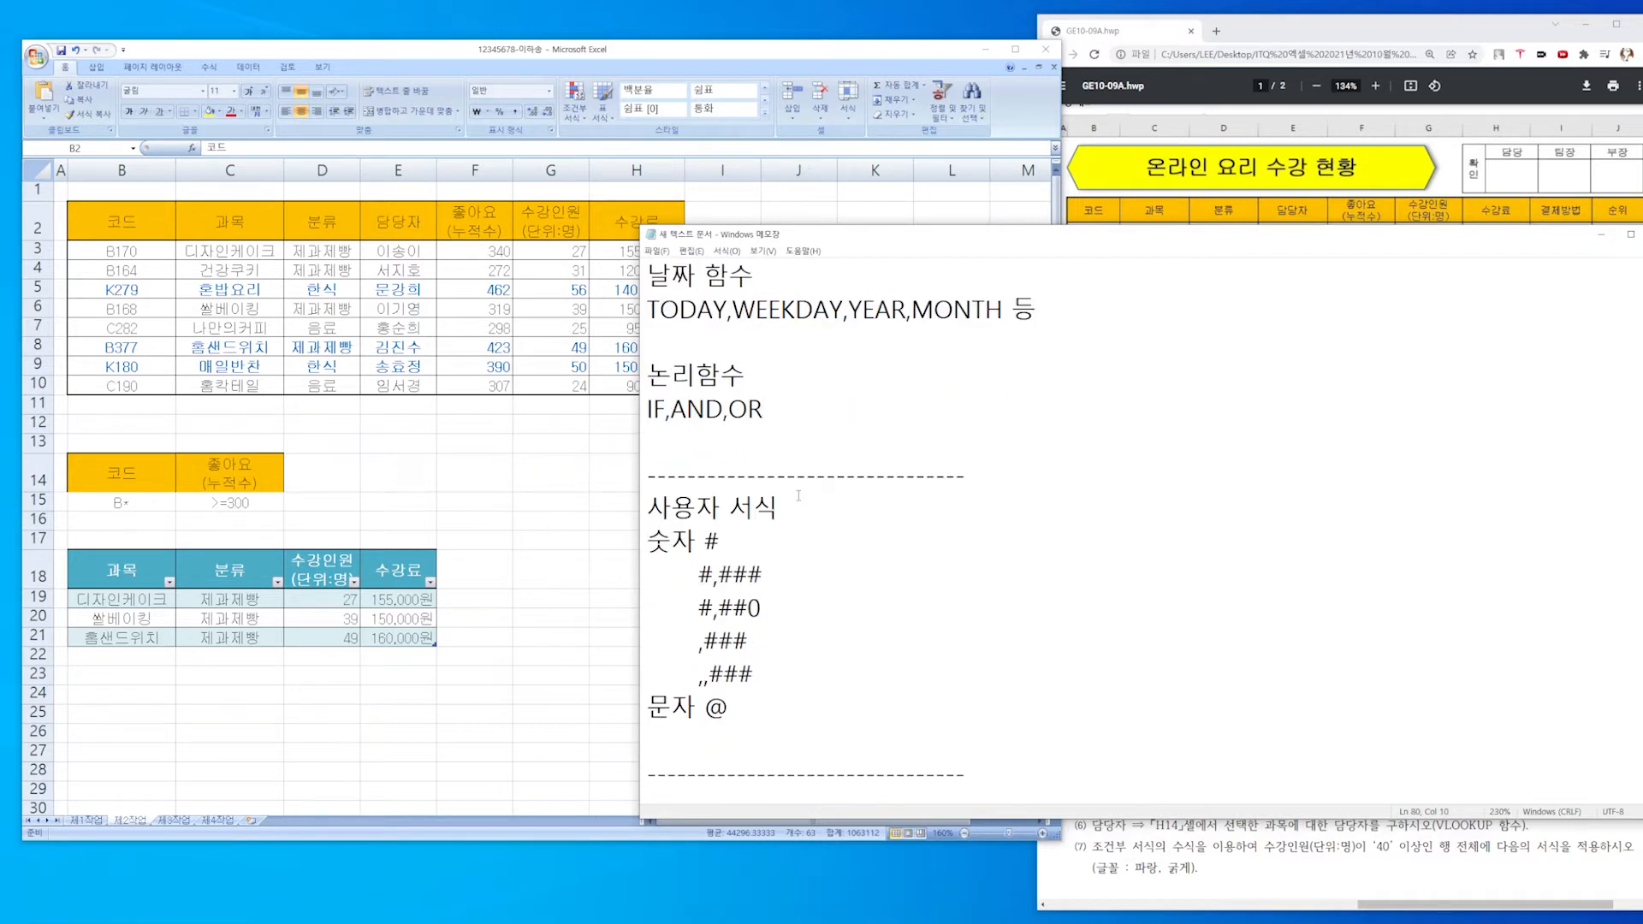
pyautogui.scroll(-1, 798, 495)
pyautogui.moveTo(650, 411); pyautogui.dragTo(770, 512)
pyautogui.click(806, 560)
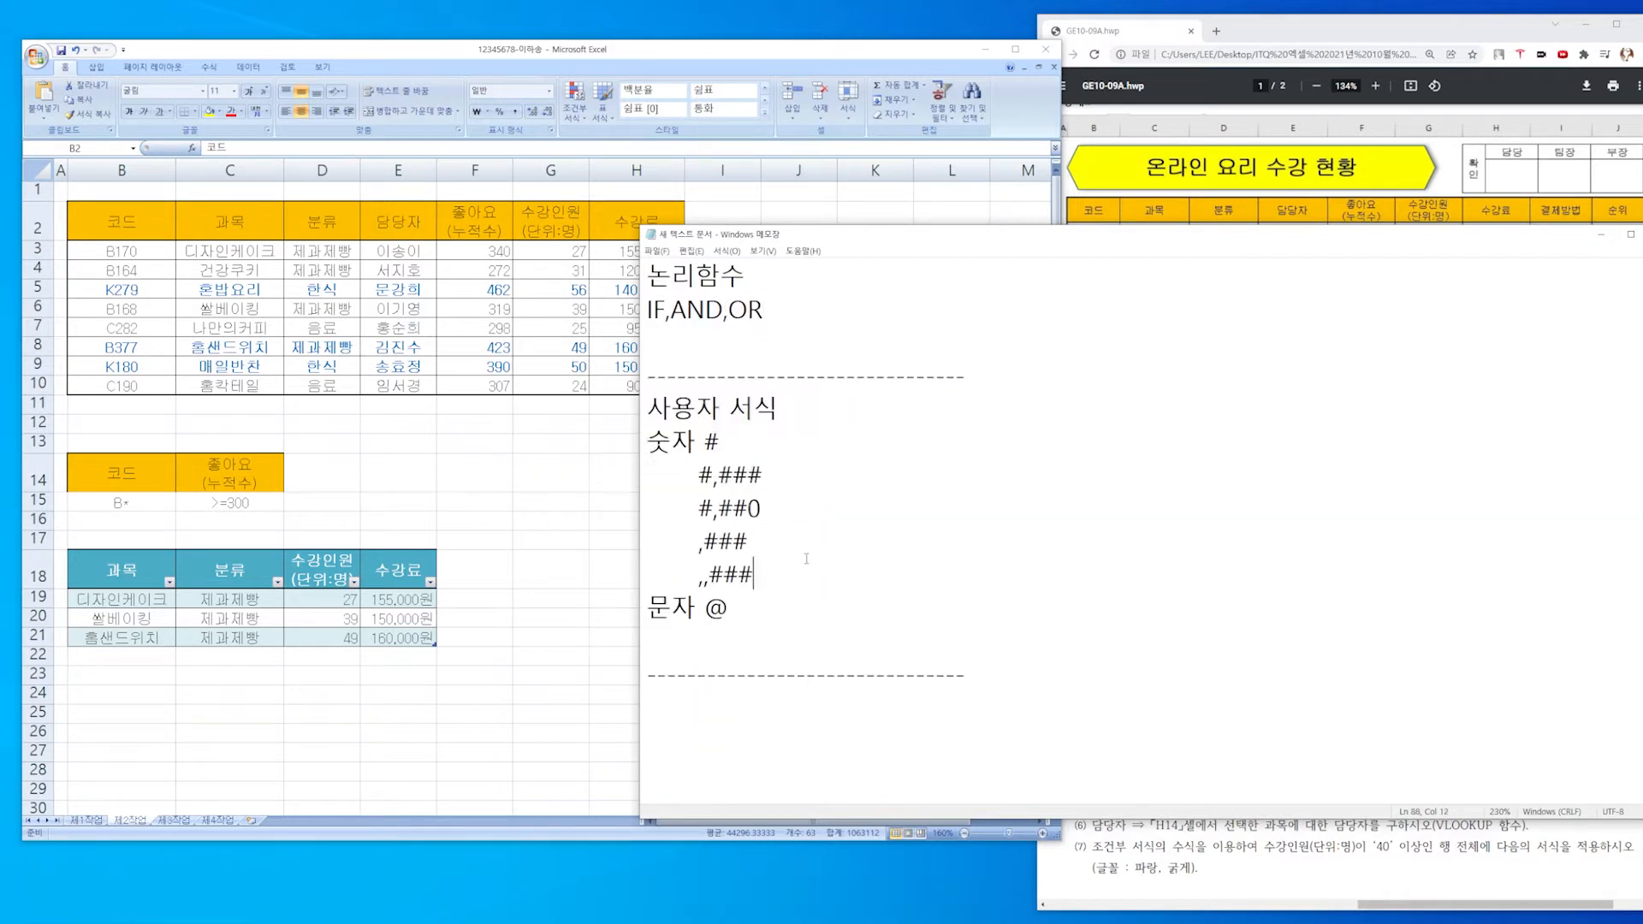
pyautogui.moveTo(703, 444); pyautogui.dragTo(770, 516)
pyautogui.click(775, 534)
pyautogui.click(775, 537)
# Examine the text placeholder @ alongside the number codes in the custom format notes.
pyautogui.moveTo(732, 608); pyautogui.dragTo(650, 442)
pyautogui.click(773, 540)
pyautogui.moveTo(734, 609); pyautogui.dragTo(648, 606)
pyautogui.click(796, 605)
pyautogui.moveTo(763, 576); pyautogui.dragTo(650, 443)
pyautogui.click(828, 565)
# Switch to the Excel workbook and show the 제1작업 sheet, leaving an empty cell below the table selected.
pyautogui.click(553, 585)
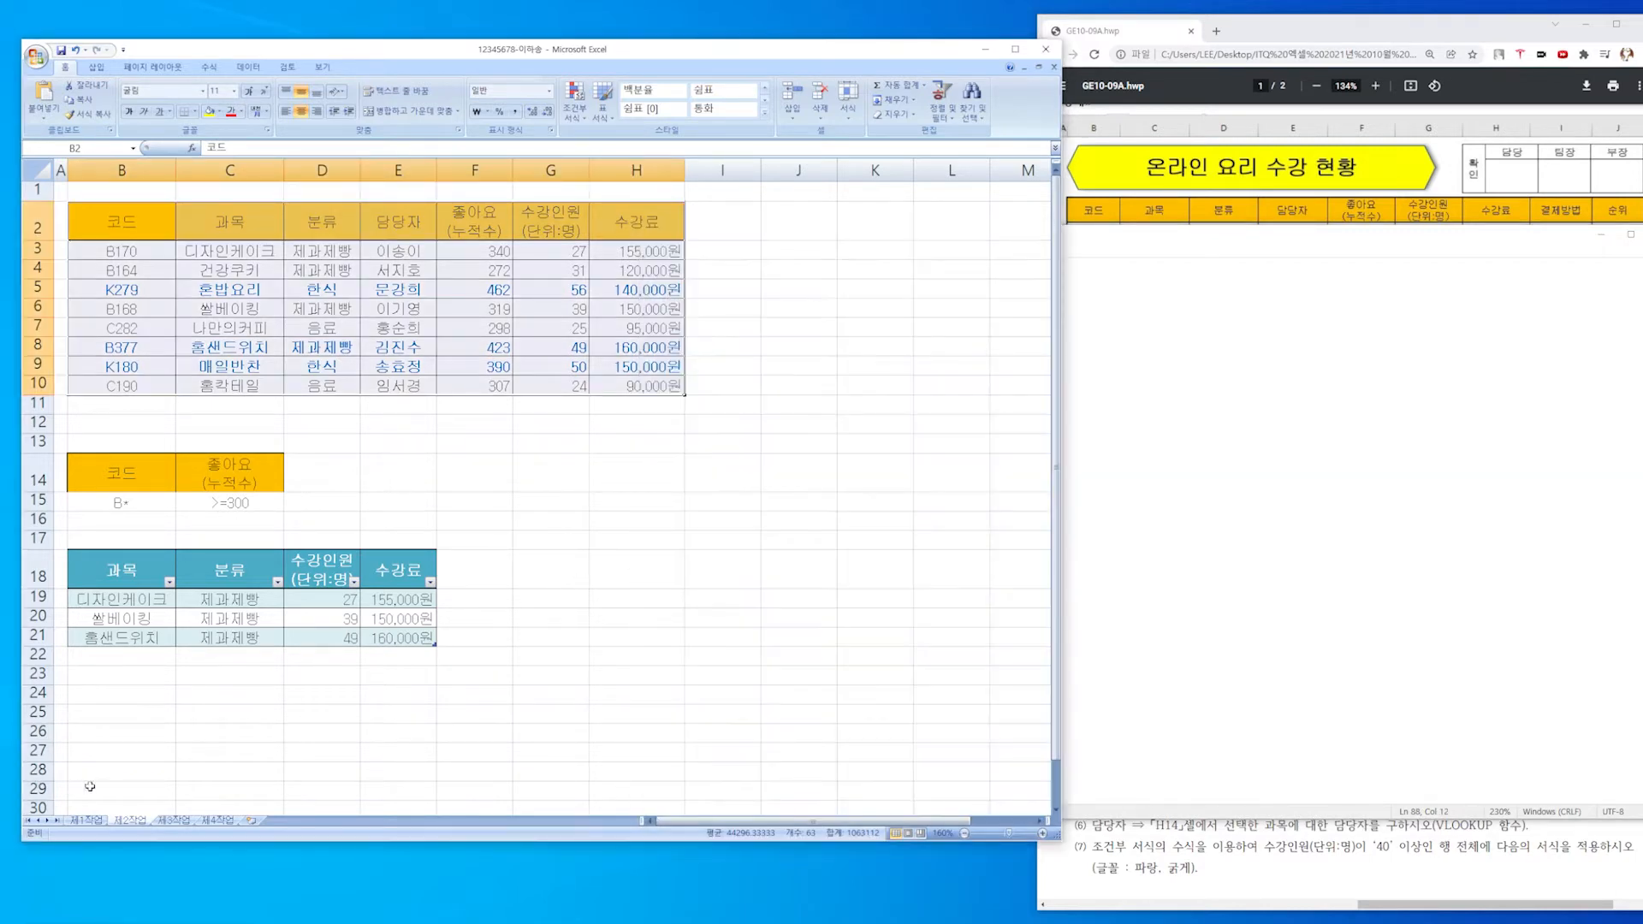
pyautogui.click(92, 821)
pyautogui.click(531, 614)
pyautogui.hotkey('alt', 'Tab')
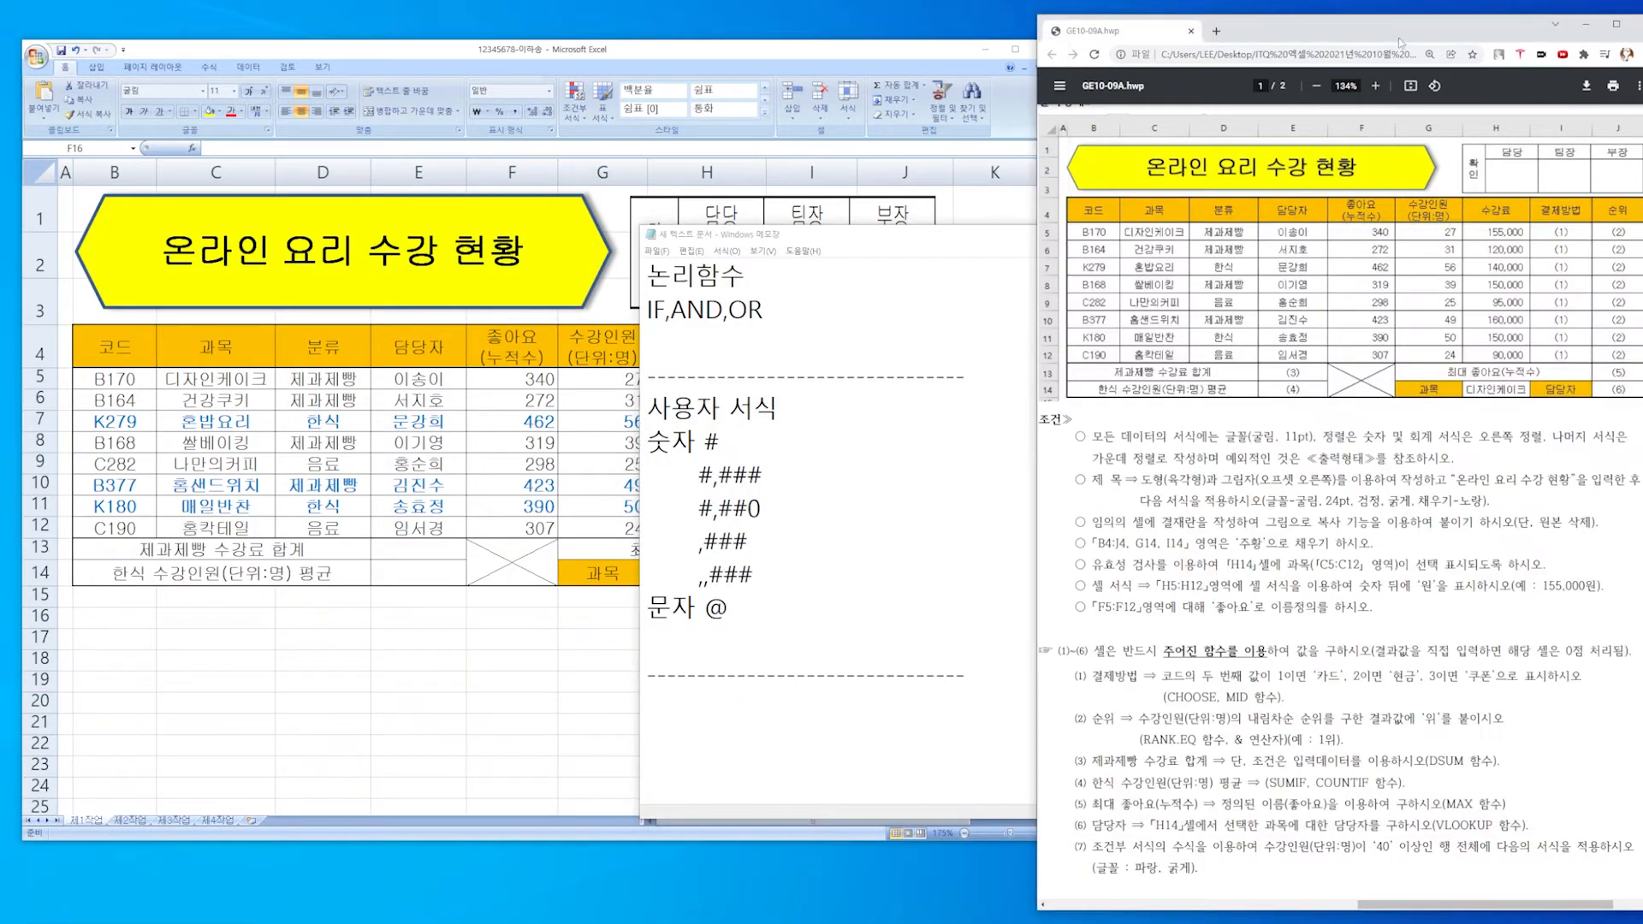
pyautogui.click(528, 623)
pyautogui.click(697, 616)
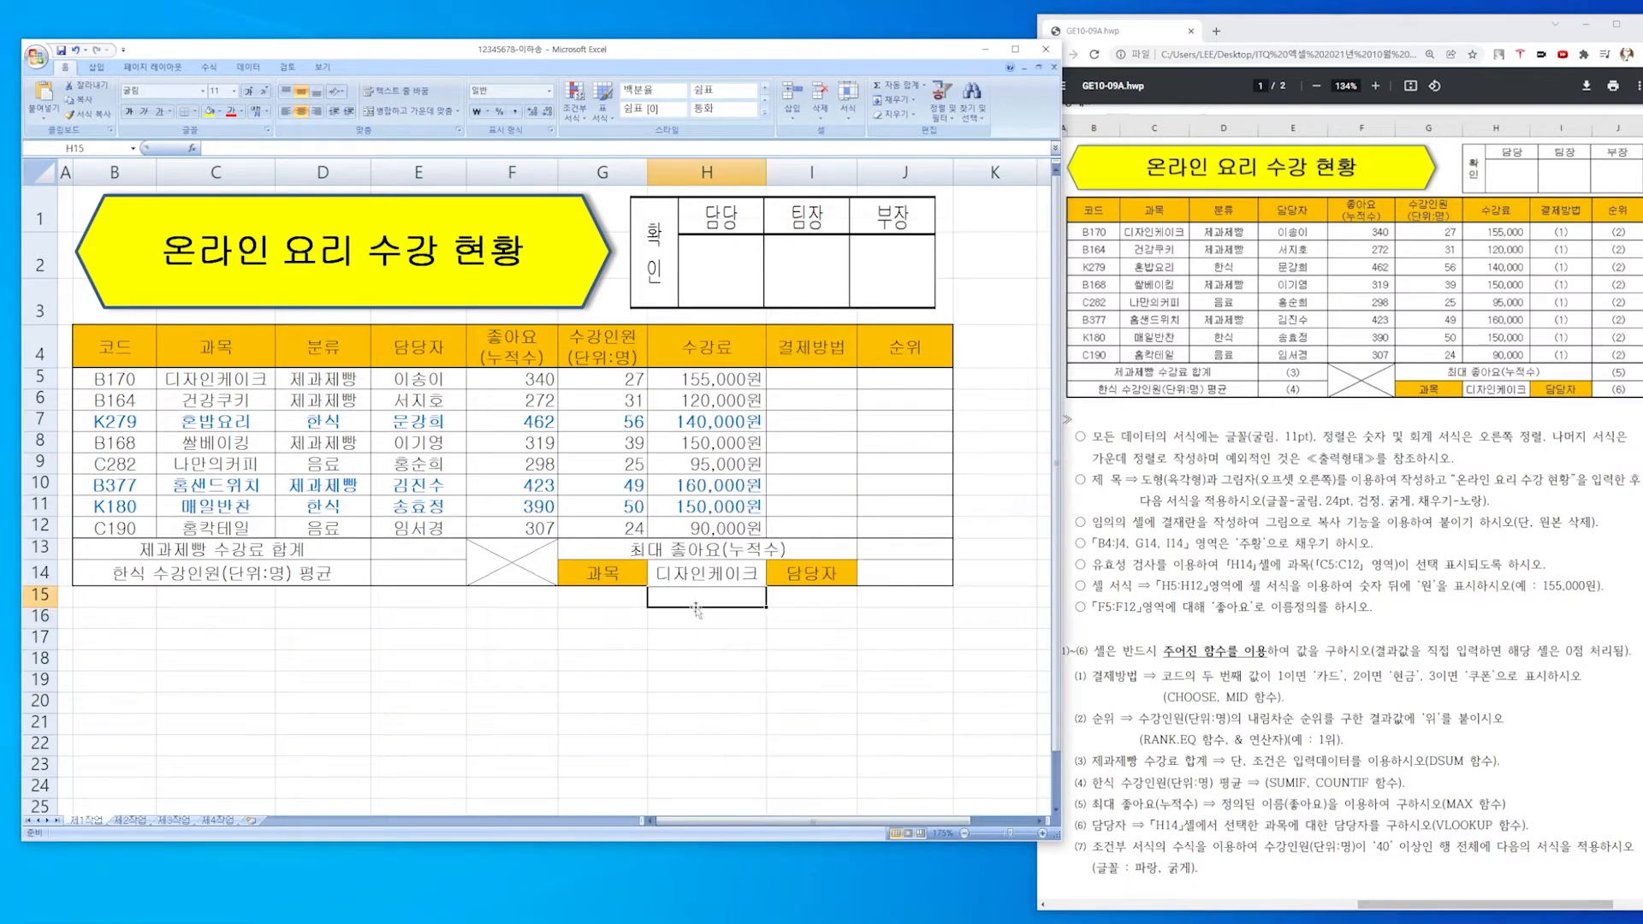
pyautogui.press('Return')
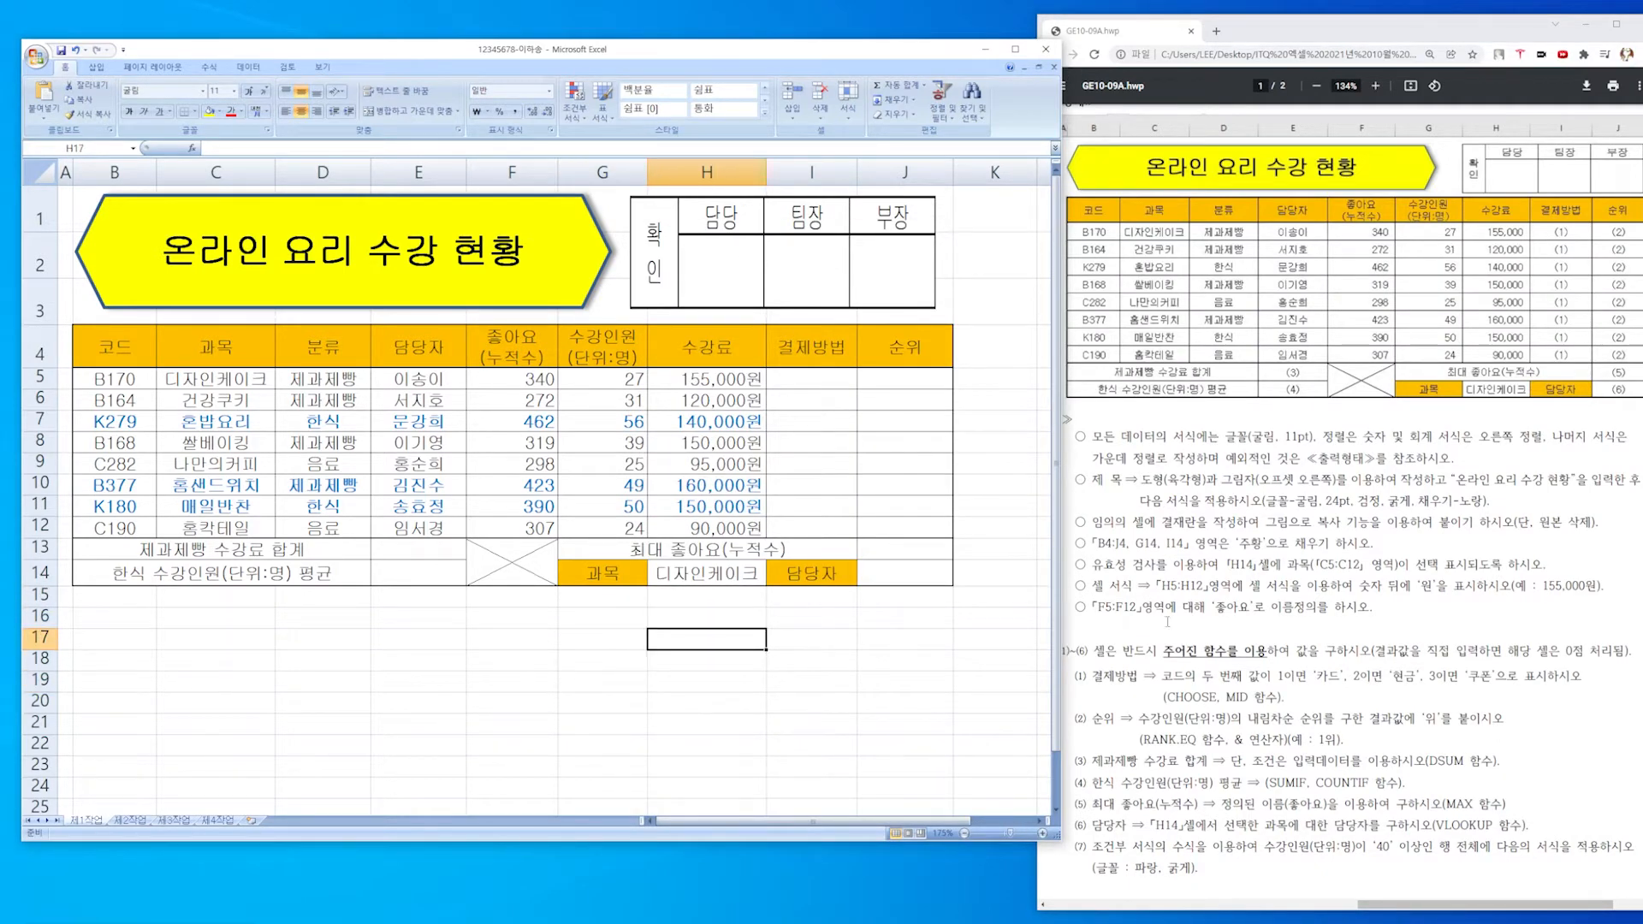
# Read task (1), 결제방법, in the exam PDF and the CHOOSE and MID functions it requires.
pyautogui.click(1190, 676)
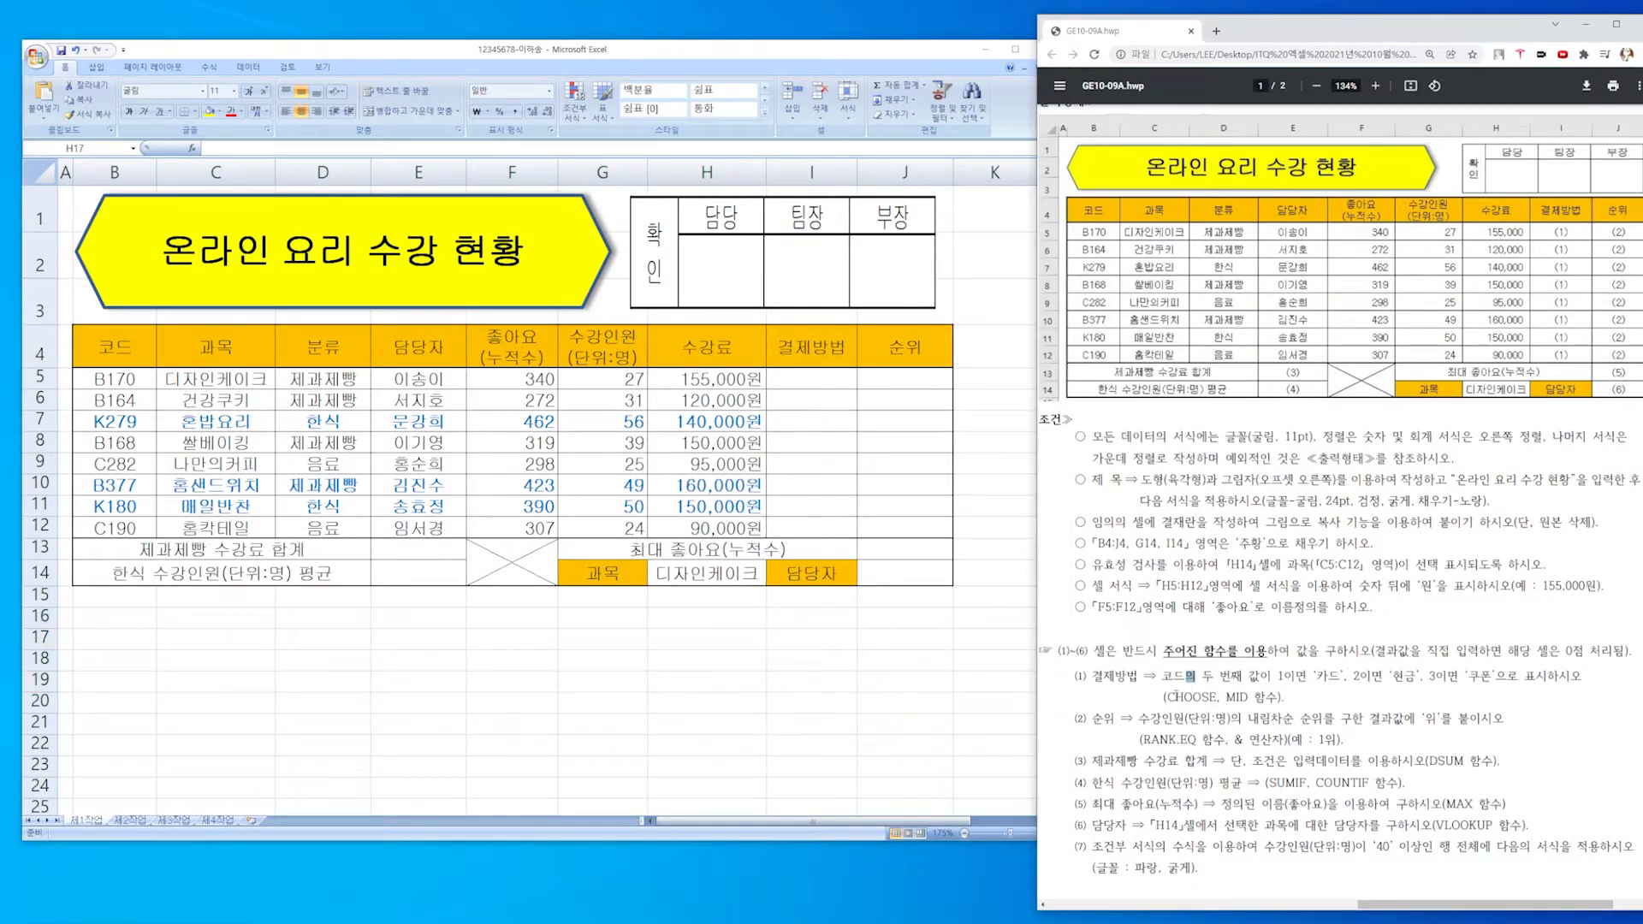
pyautogui.moveTo(1169, 697); pyautogui.dragTo(1236, 697)
pyautogui.click(1204, 698)
pyautogui.moveTo(1166, 698); pyautogui.dragTo(1268, 702)
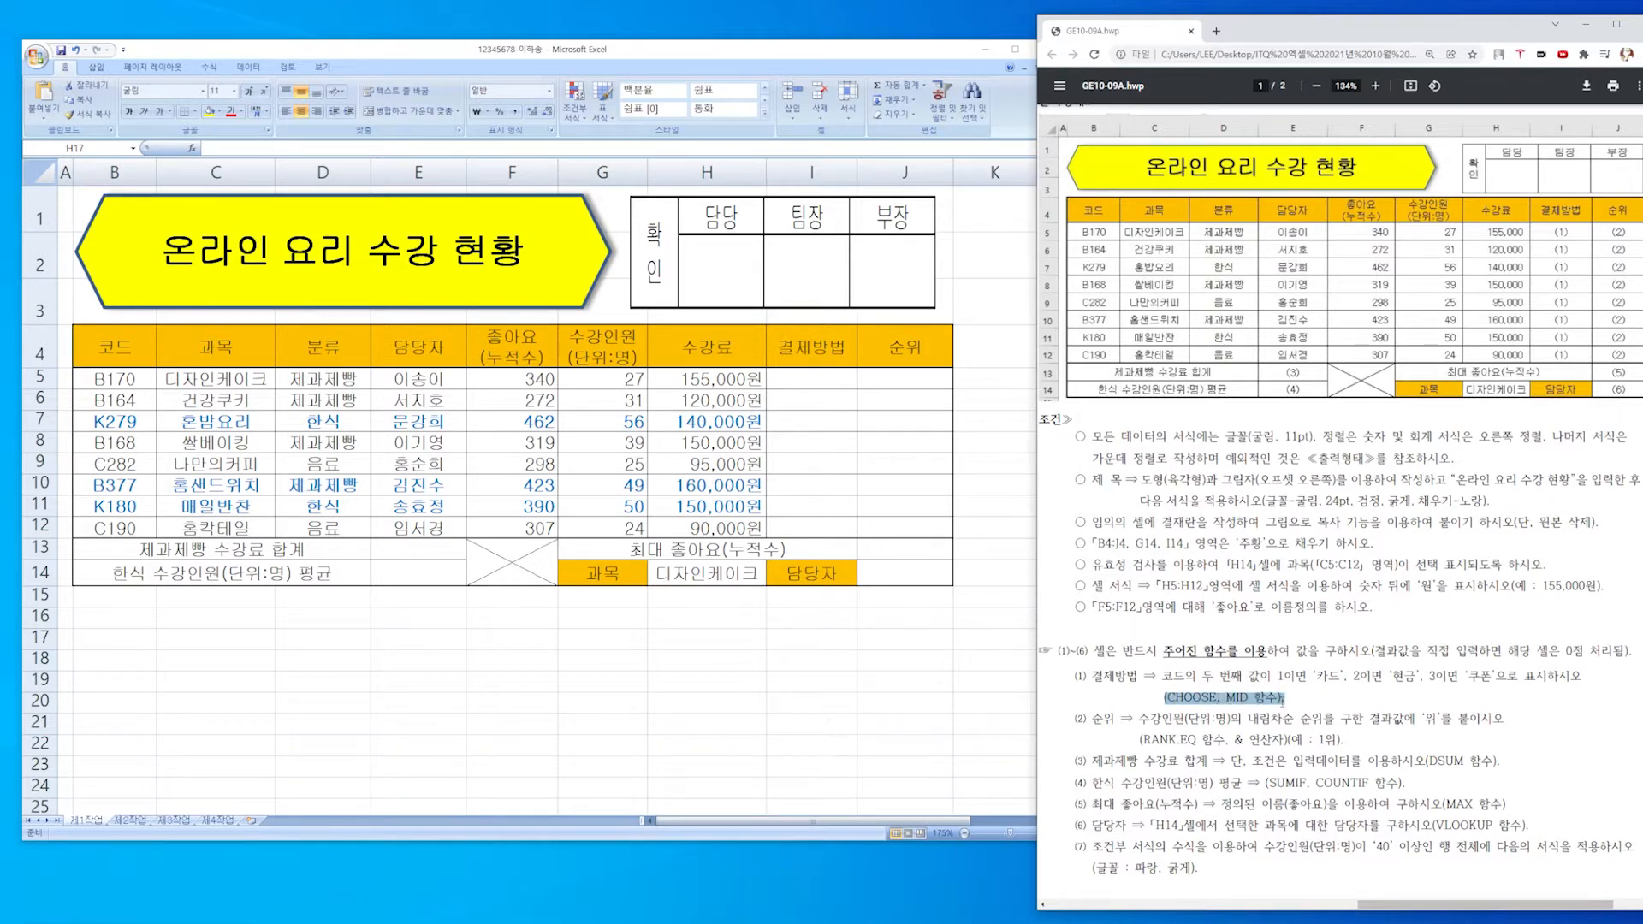
# Merge and center the empty range B17:J20 below the table.
pyautogui.click(671, 674)
pyautogui.moveTo(106, 644); pyautogui.dragTo(913, 695)
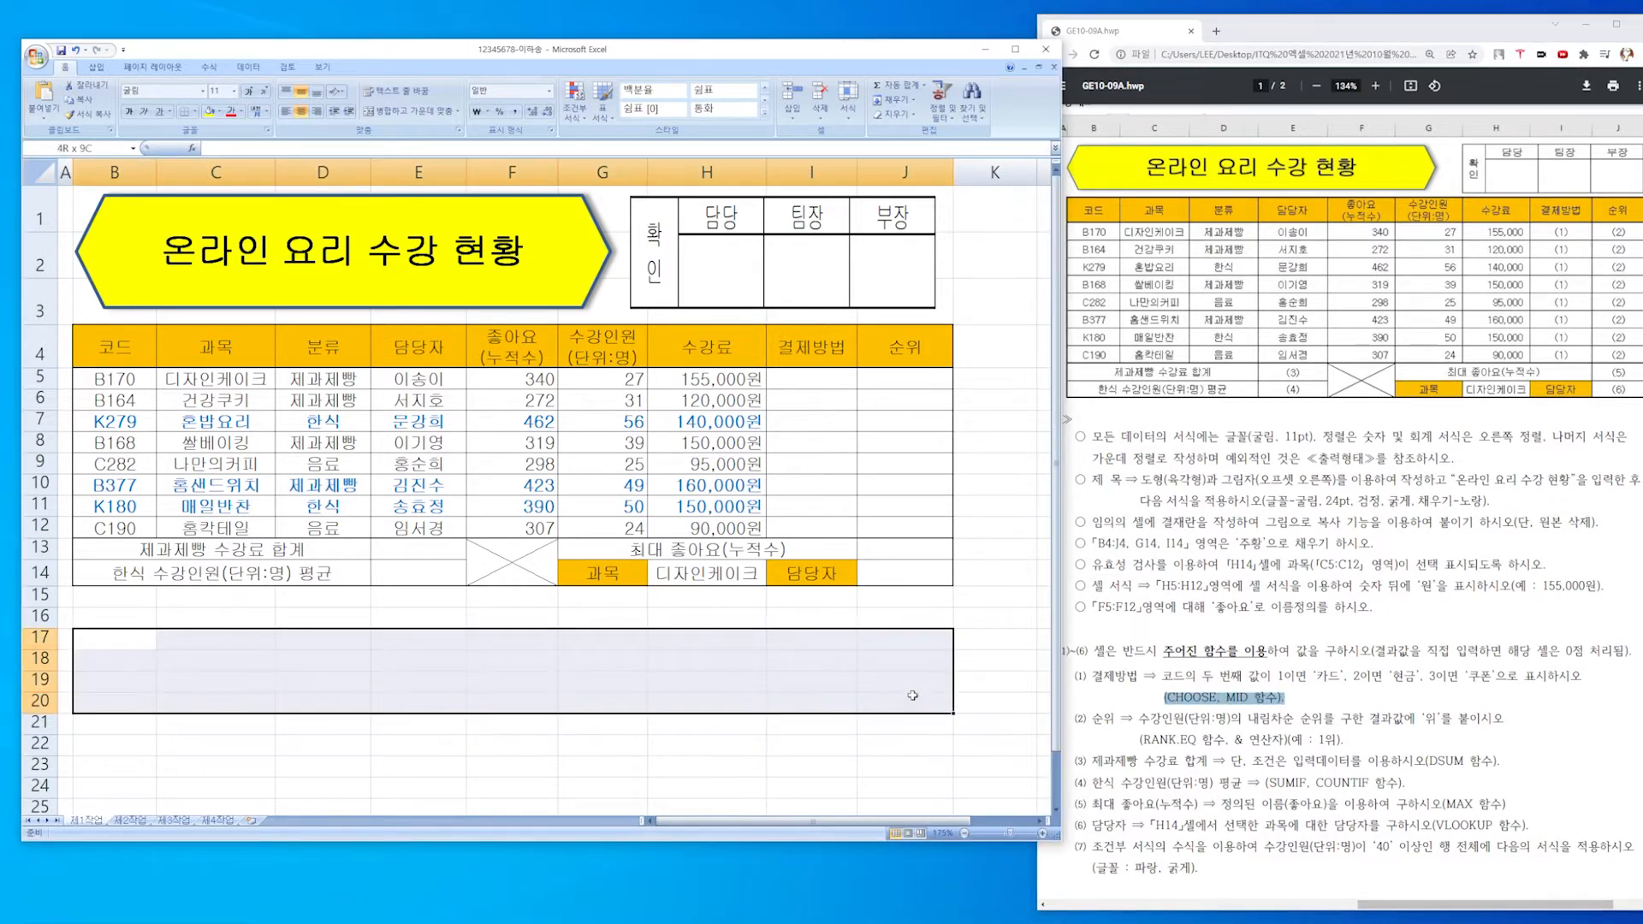
pyautogui.click(410, 111)
# Write the nested-function outline "choose ( mid ())" in the merged area below the table.
pyautogui.doubleClick(586, 677)
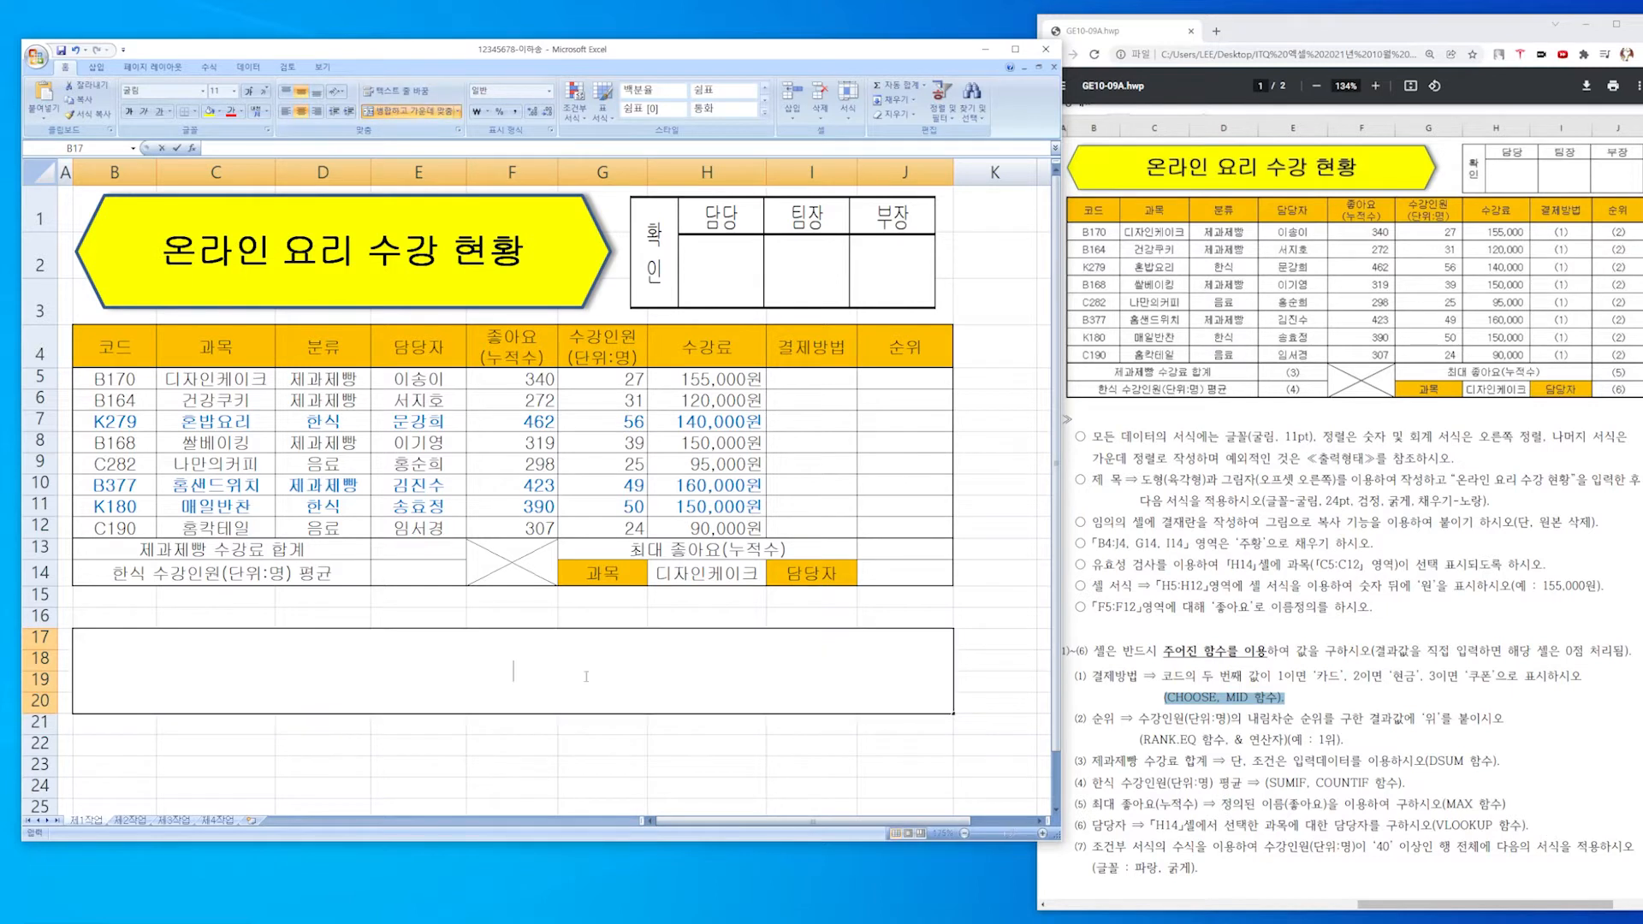
pyautogui.write('choose')
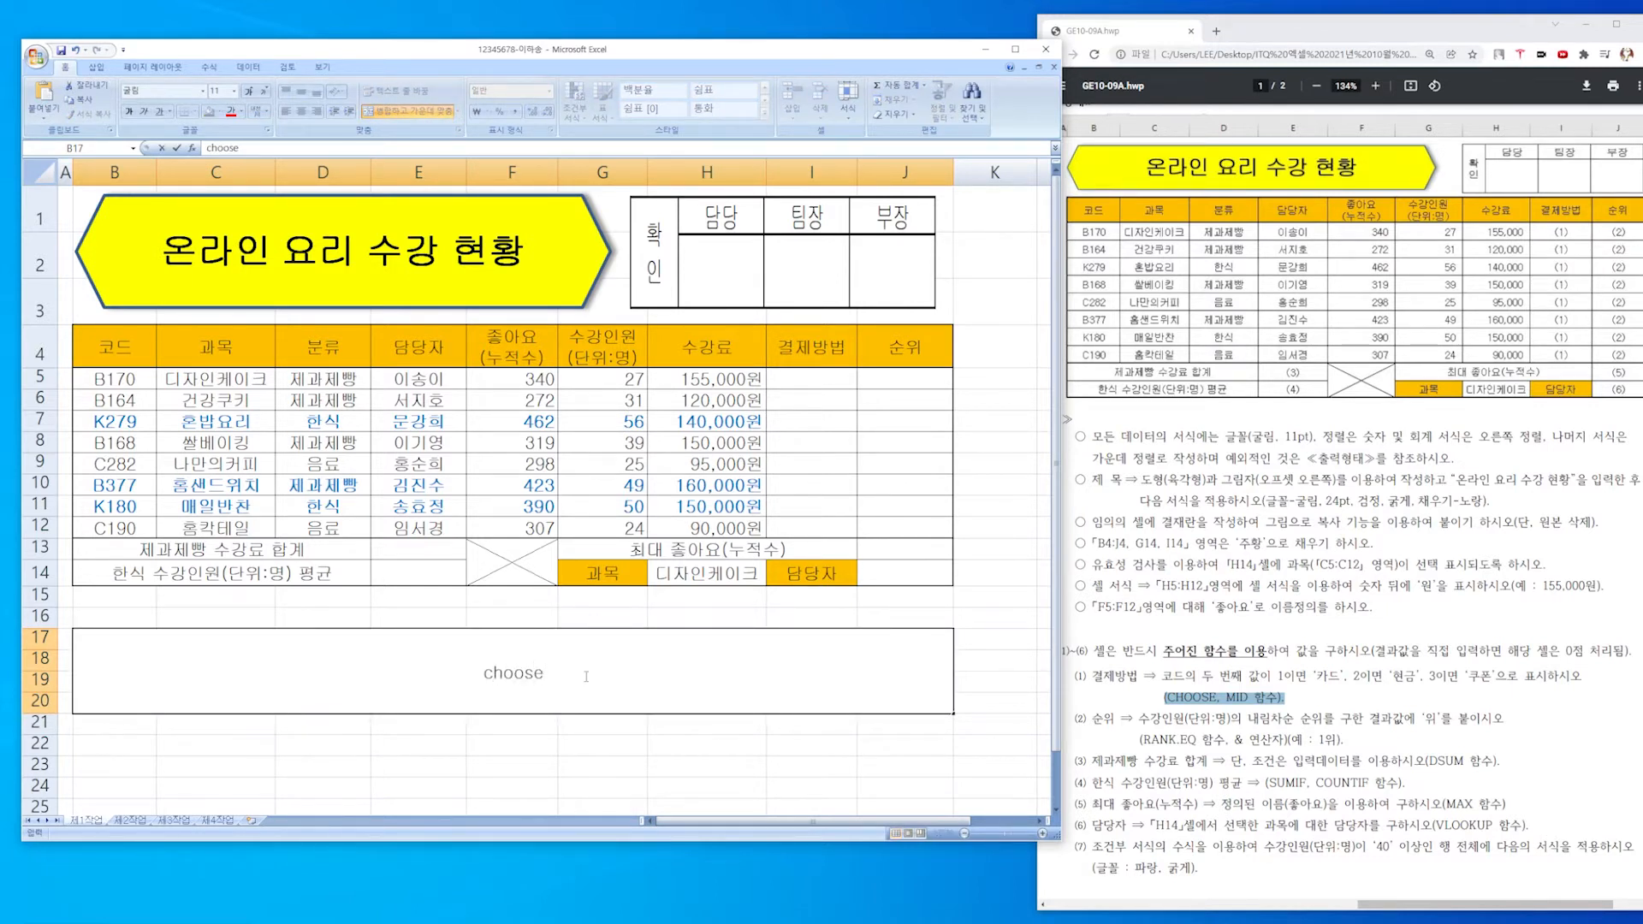
pyautogui.write(' ( mid ())')
pyautogui.press('Left')
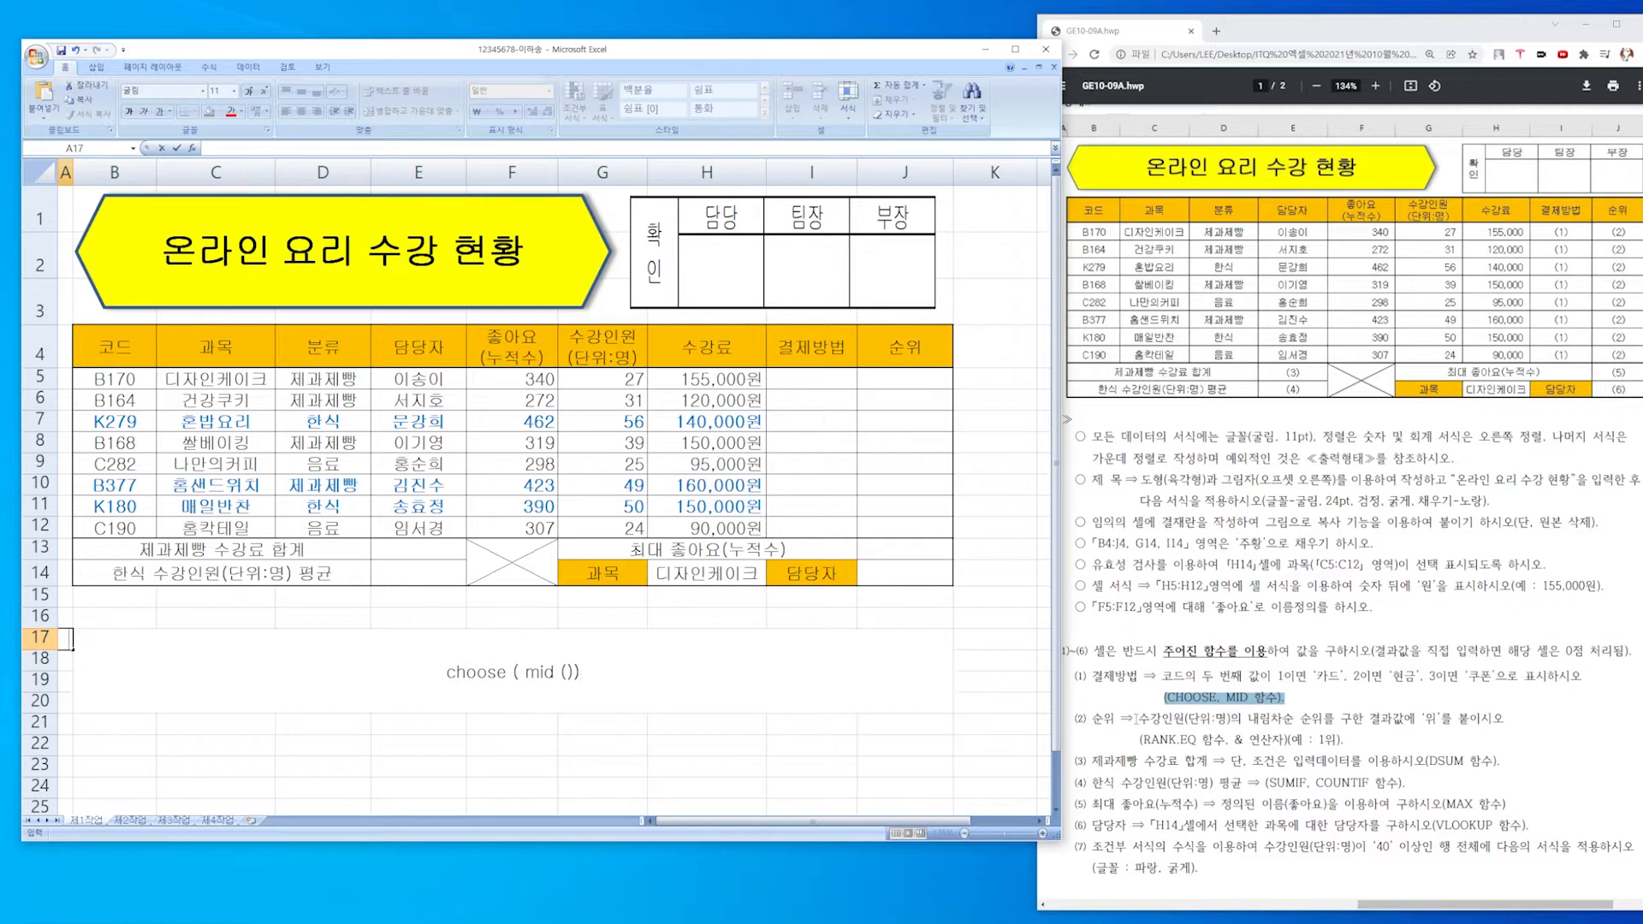
# Compare the outline with the functions named in task (1) and clear it from the merged area.
pyautogui.click(1269, 706)
pyautogui.moveTo(1269, 707); pyautogui.dragTo(1163, 697)
pyautogui.click(655, 683)
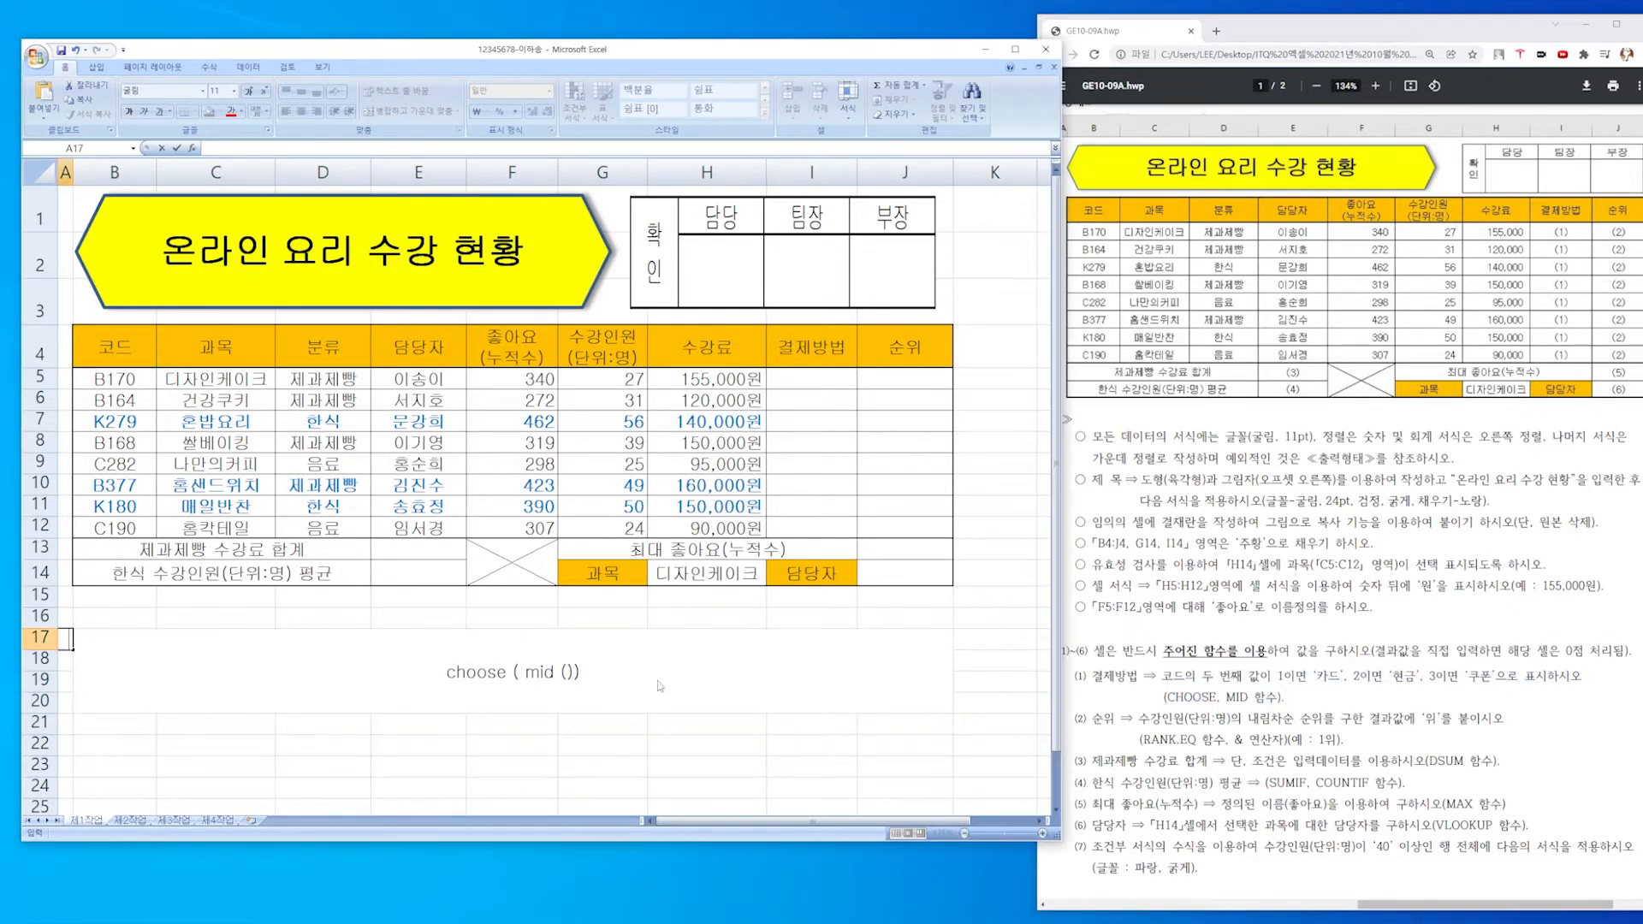
pyautogui.click(654, 683)
pyautogui.press('Delete')
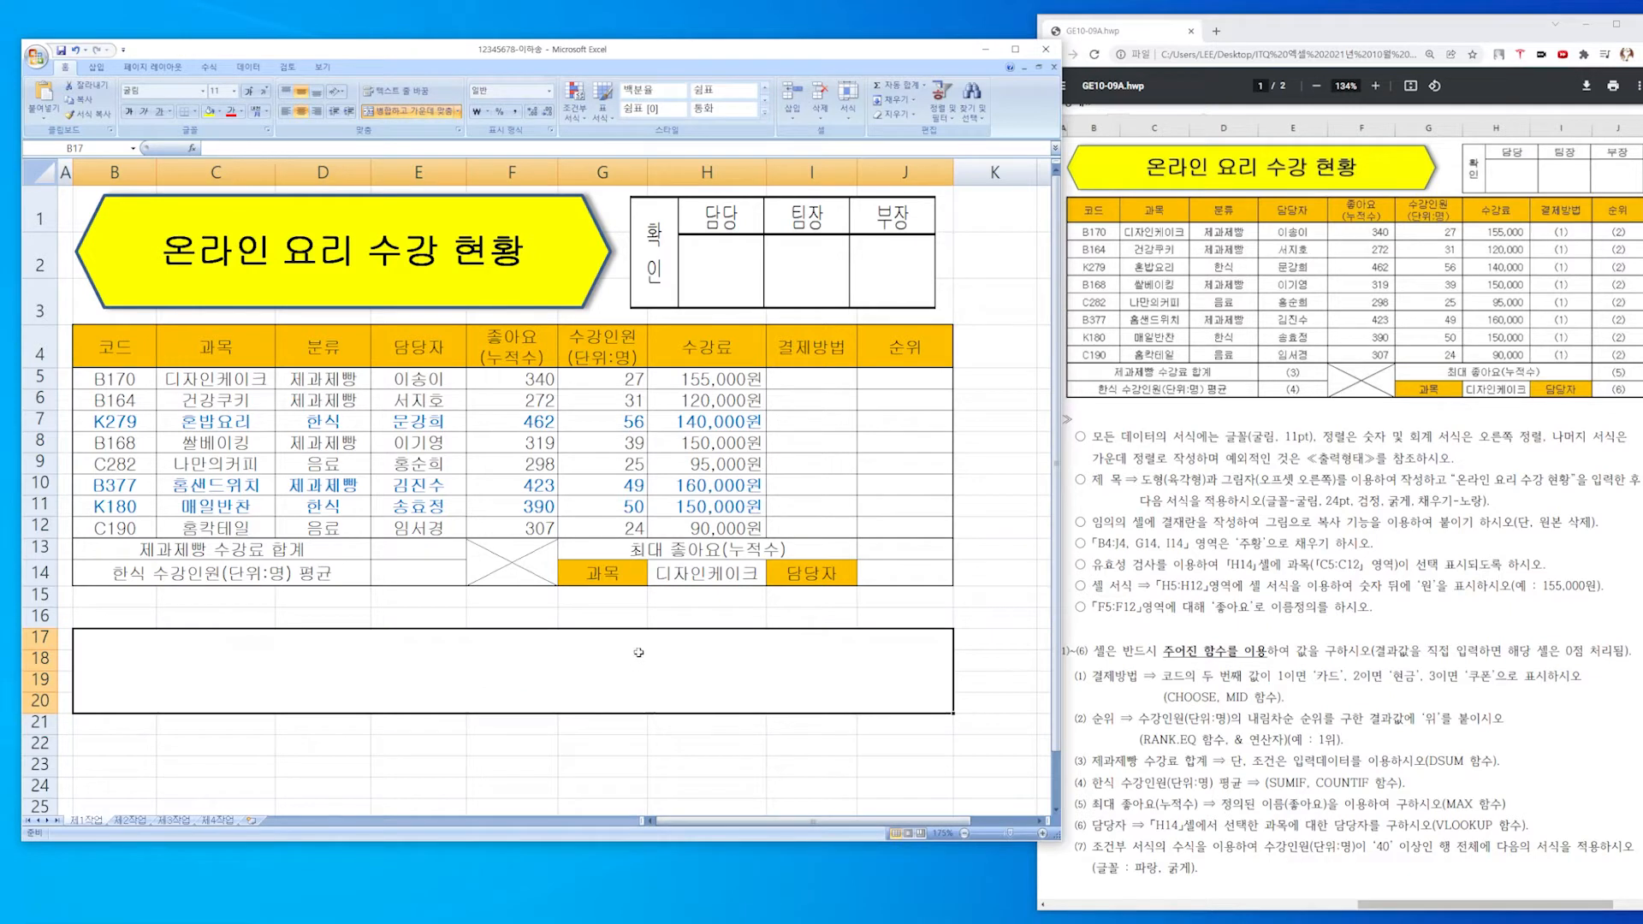
# Start the formula "=choose(" in the merged area to view the CHOOSE argument hint, and discard the entry.
pyautogui.doubleClick(638, 652)
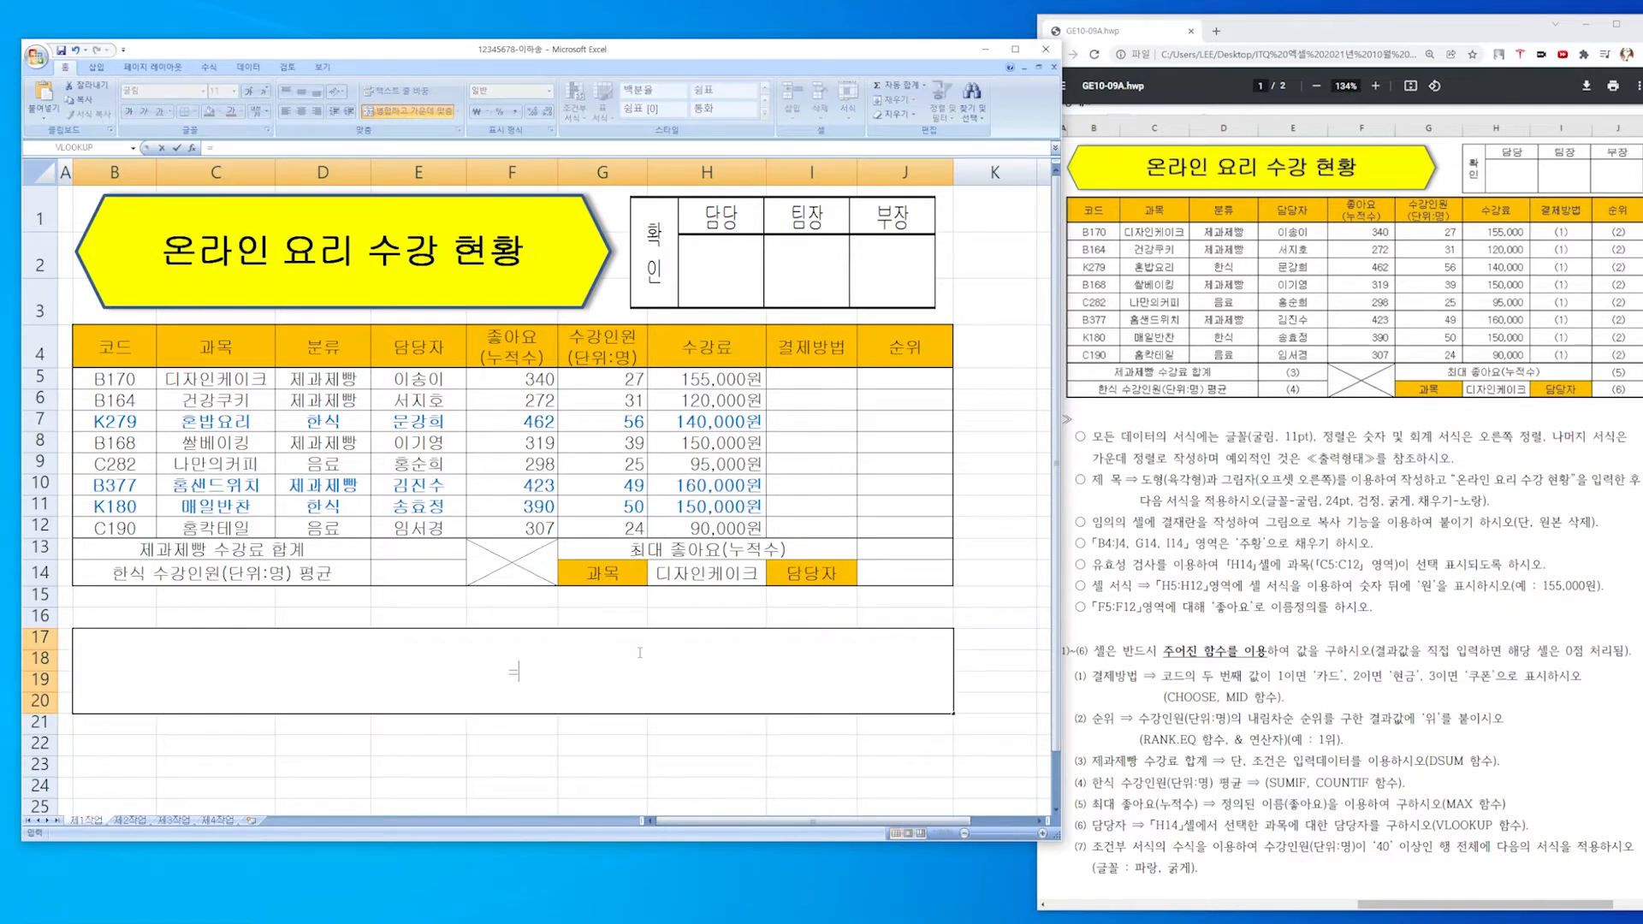
pyautogui.write('=choose(')
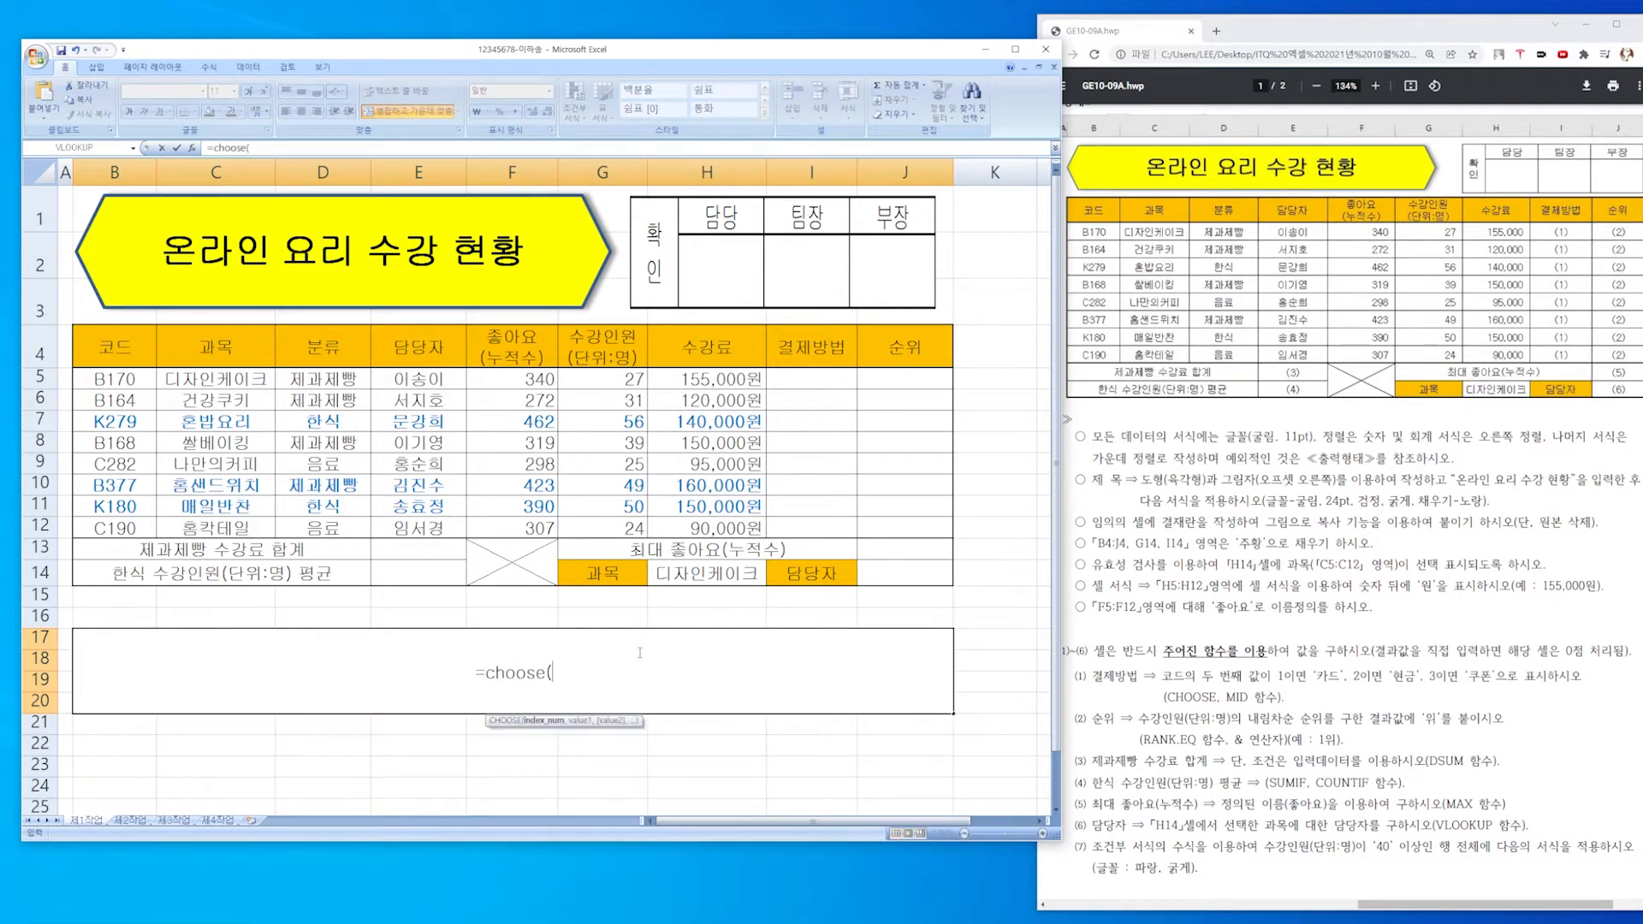
pyautogui.press('BackSpace')
pyautogui.press('BackSpace')
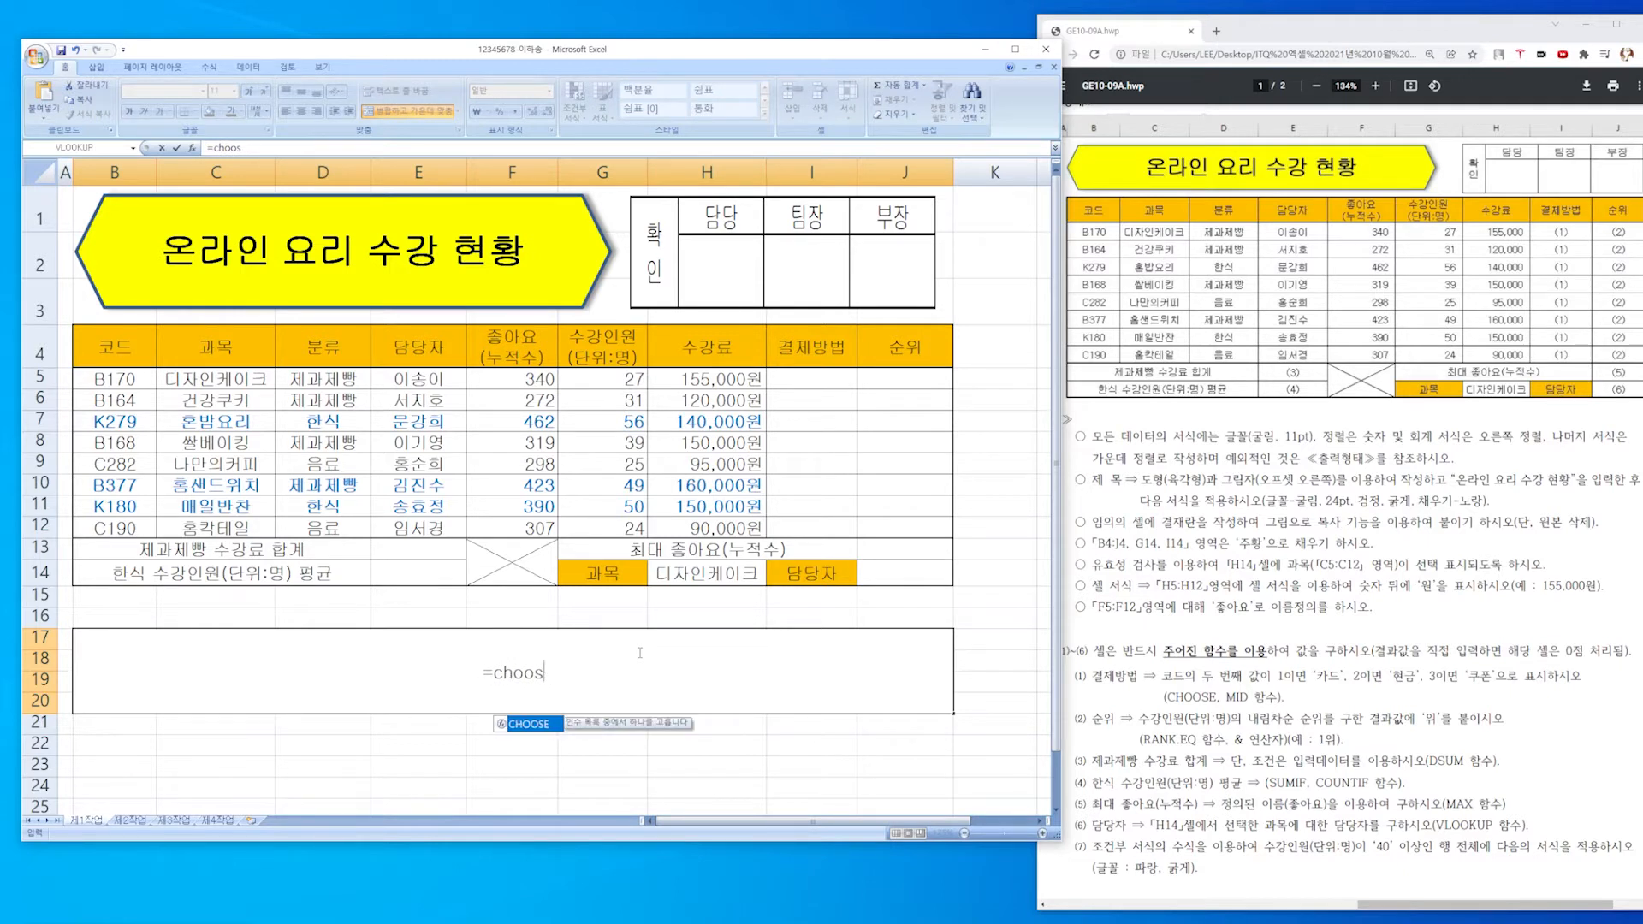
pyautogui.write('e(')
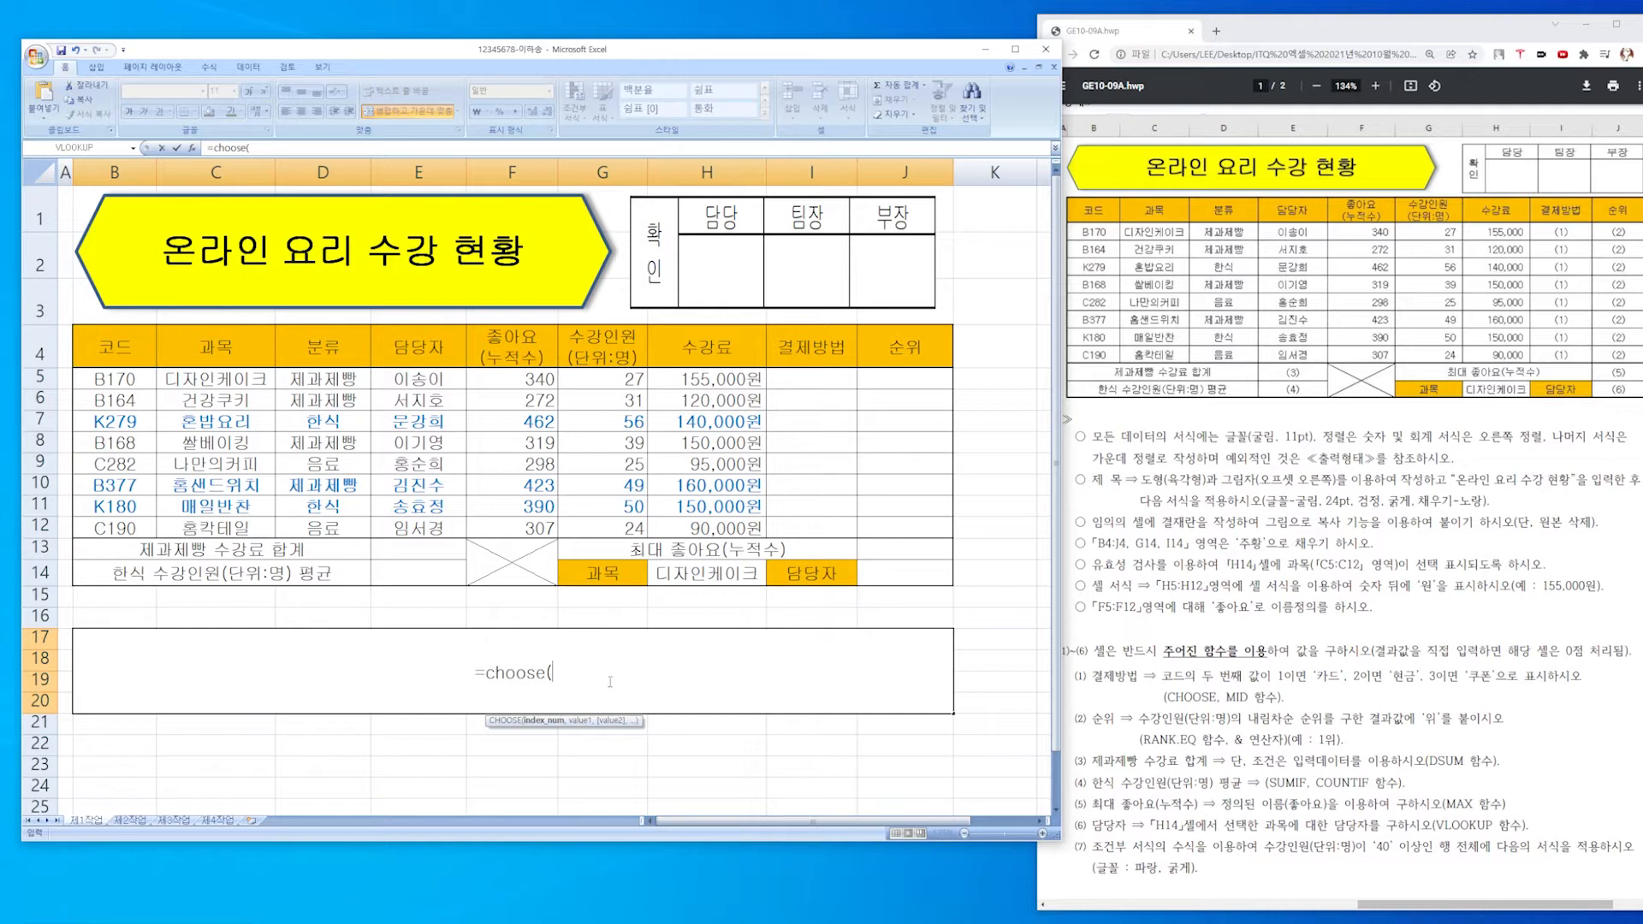
pyautogui.moveTo(610, 682); pyautogui.dragTo(425, 683)
pyautogui.press('BackSpace')
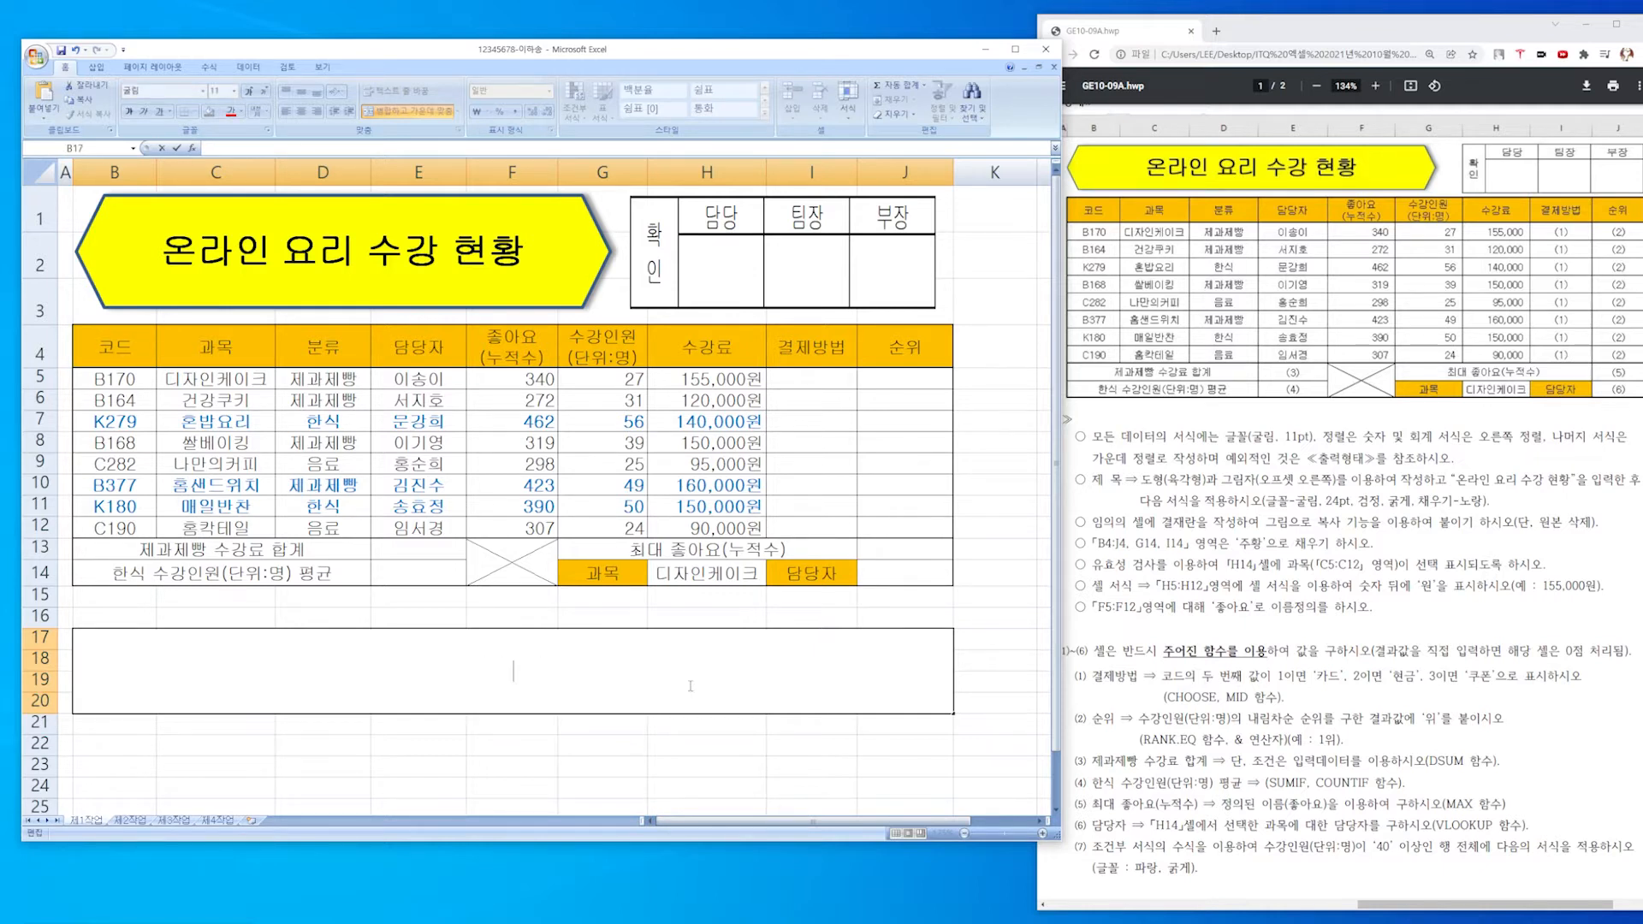
pyautogui.press('Escape')
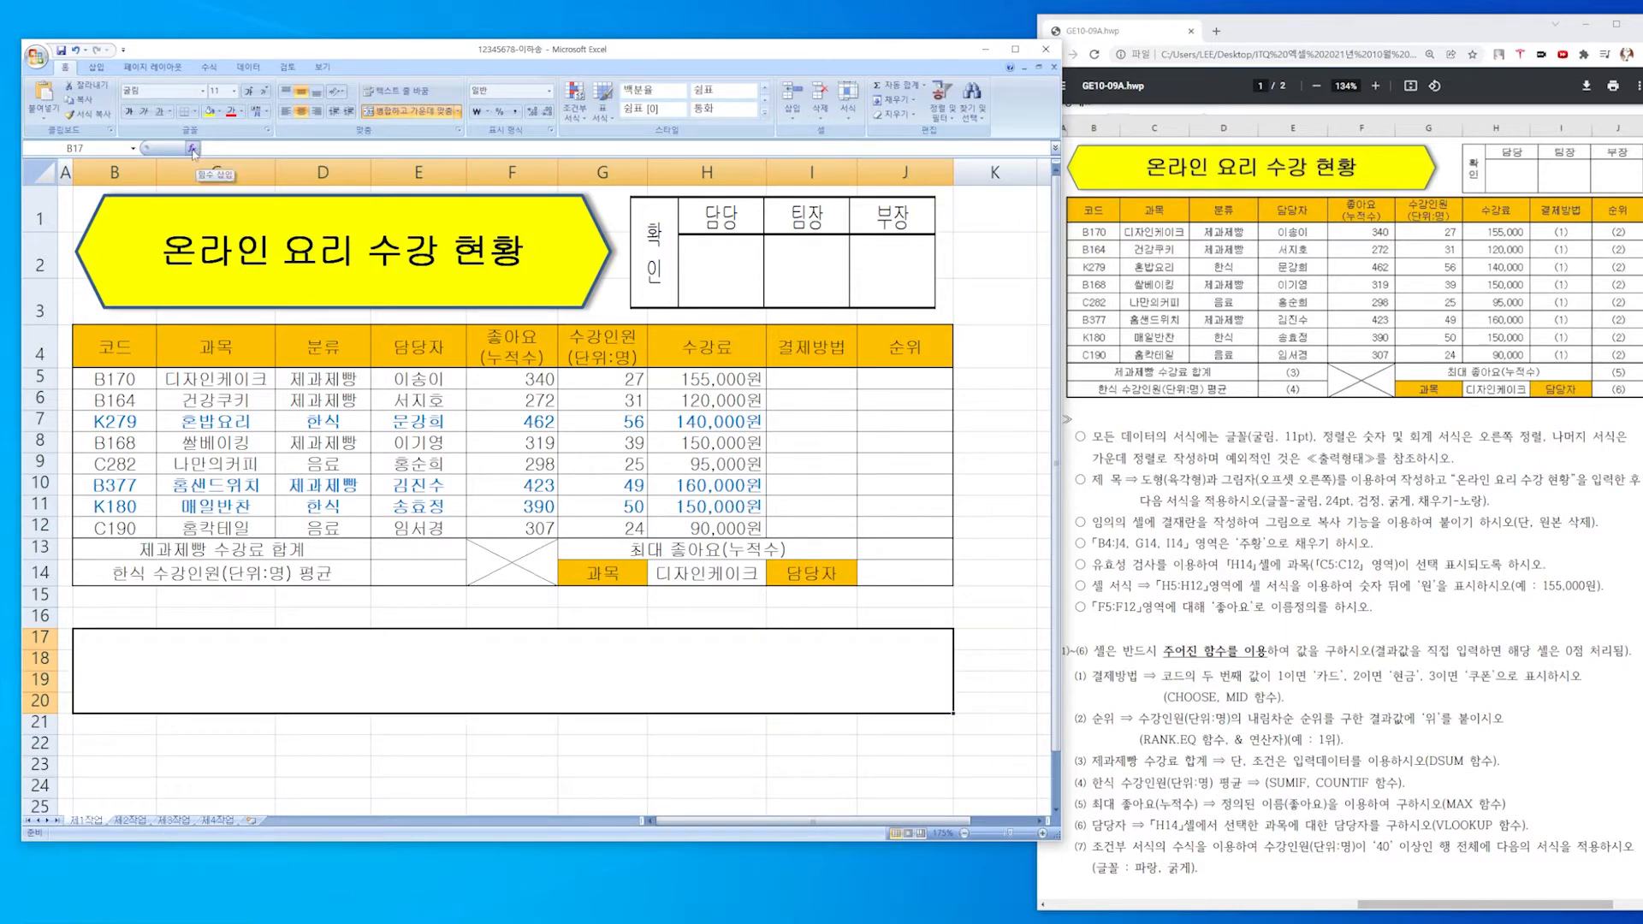
# Open the function wizard (함수 마법사) to look at its function list, and close it without inserting a function.
pyautogui.click(192, 149)
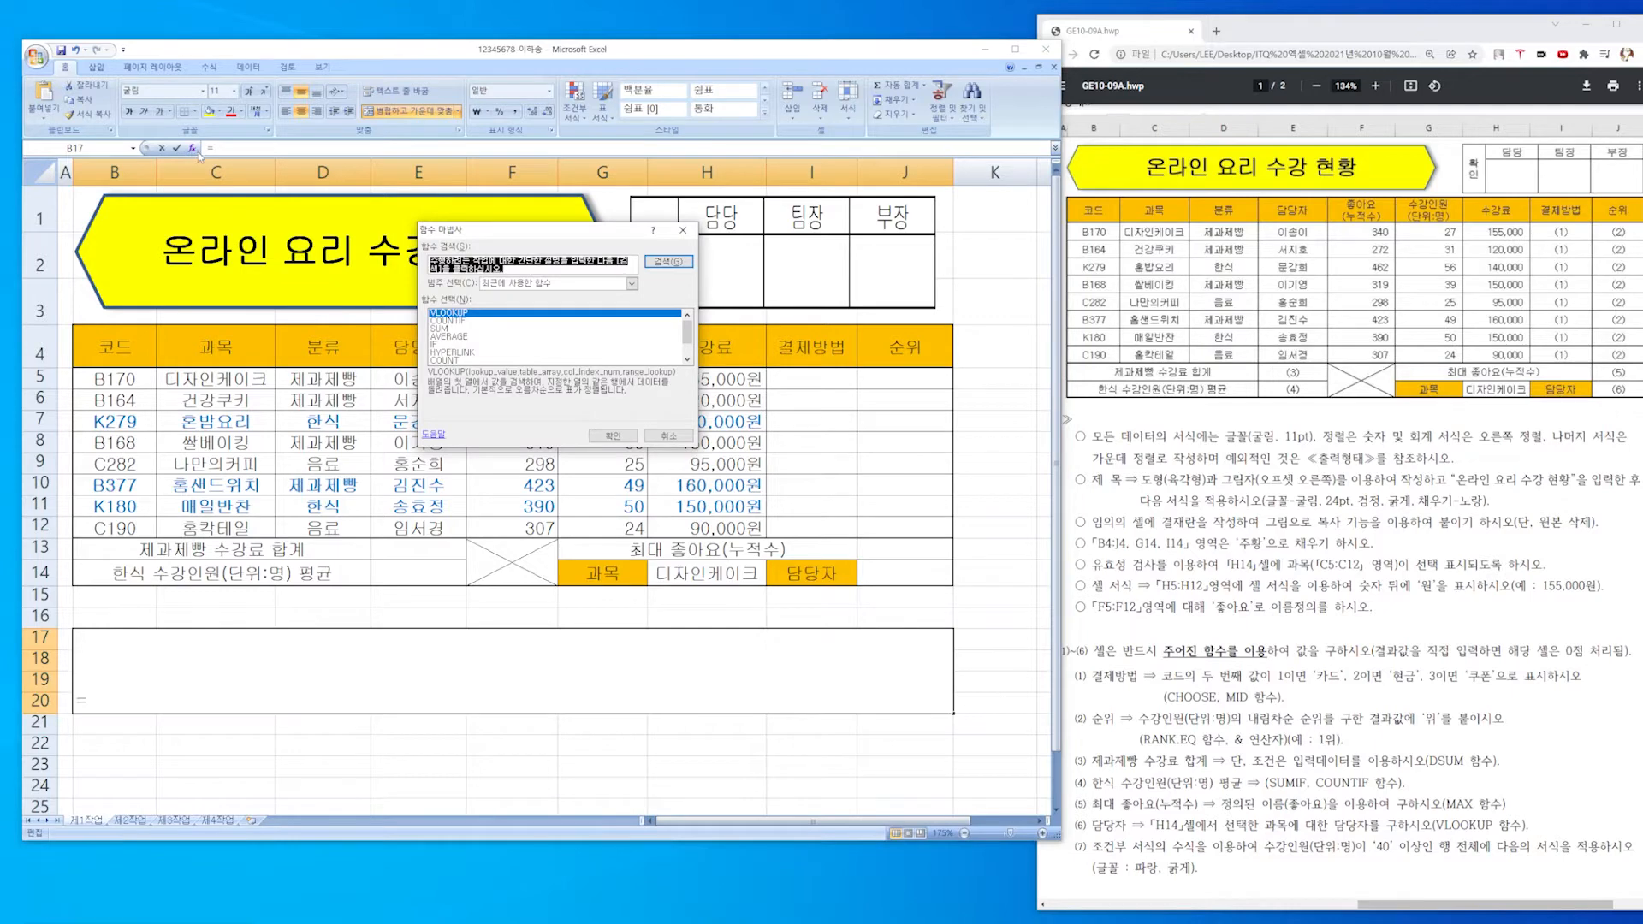
pyautogui.press('Escape')
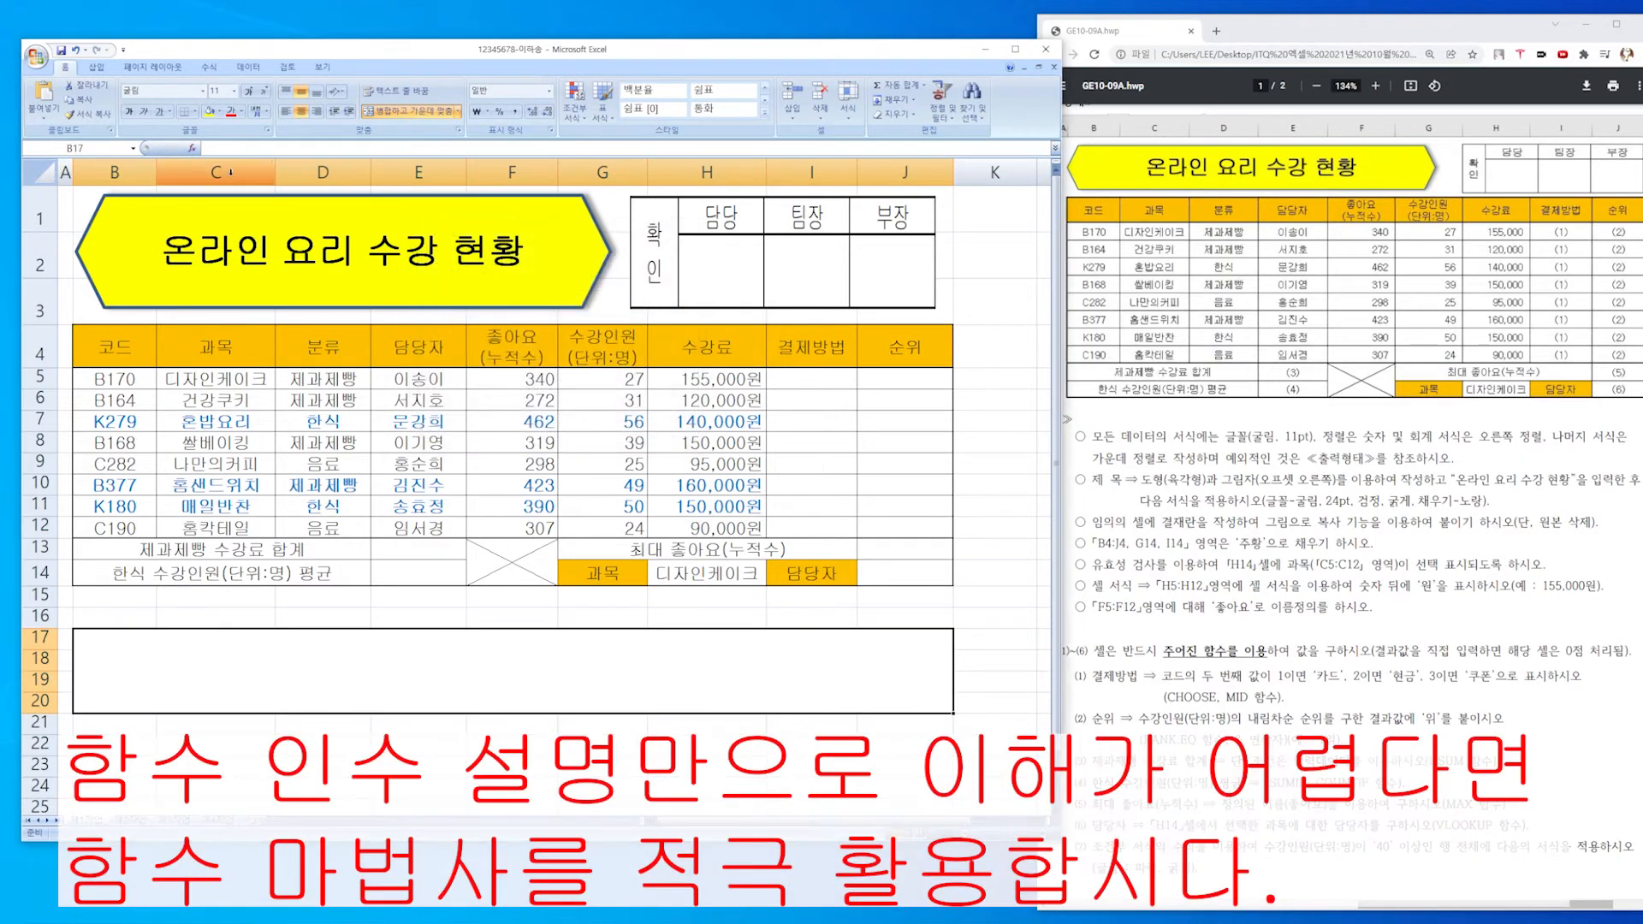
pyautogui.click(191, 149)
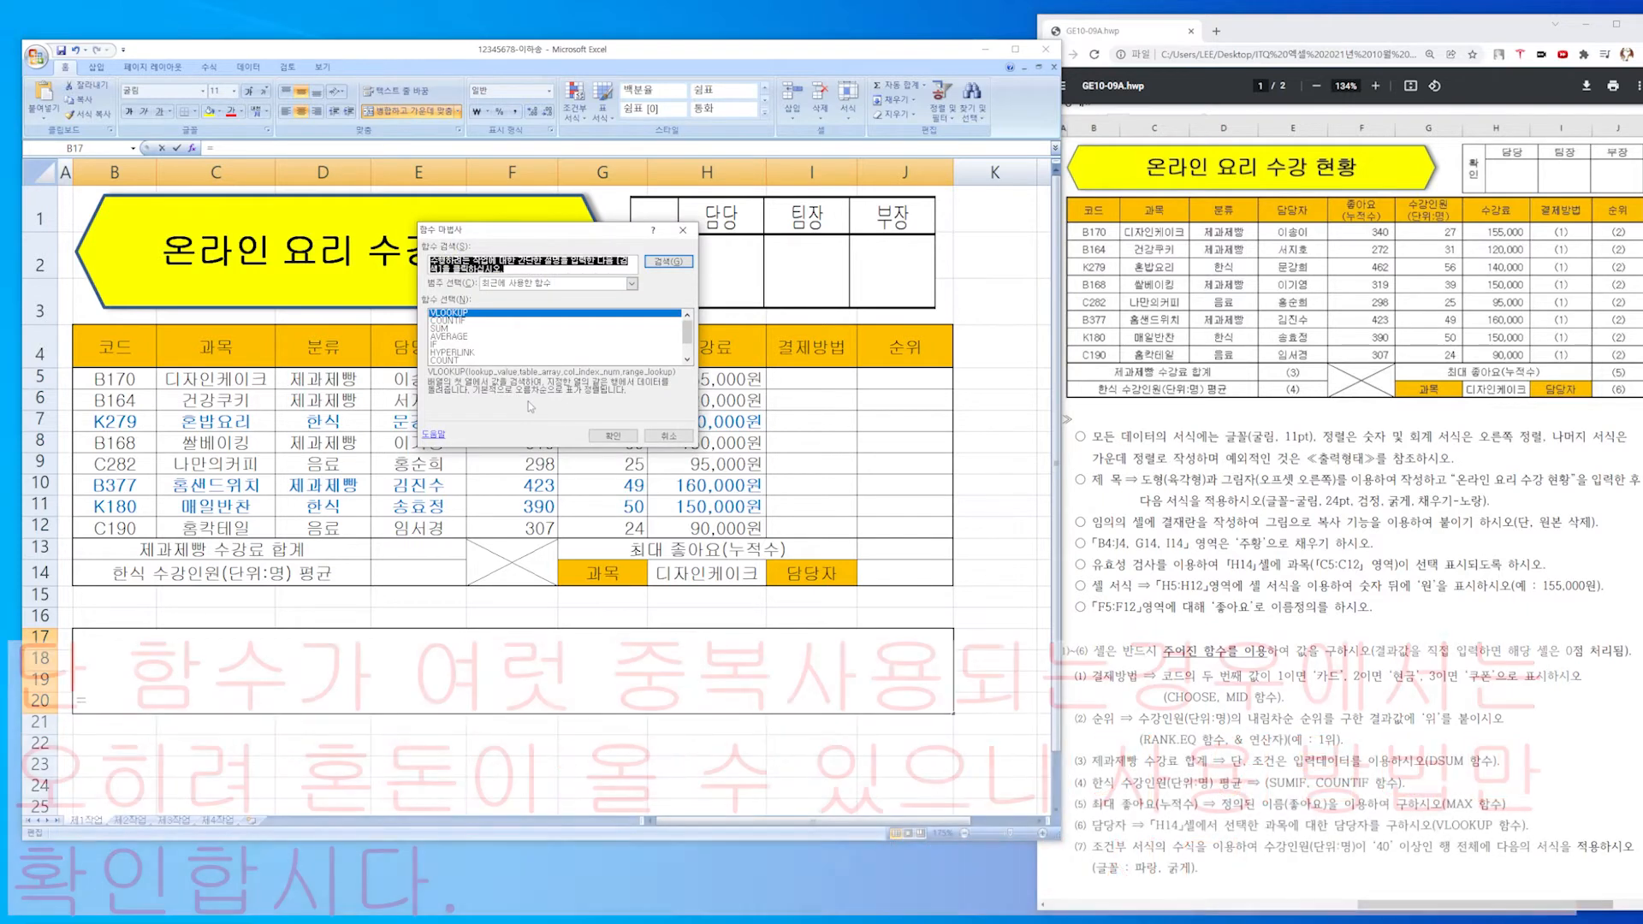
pyautogui.click(668, 436)
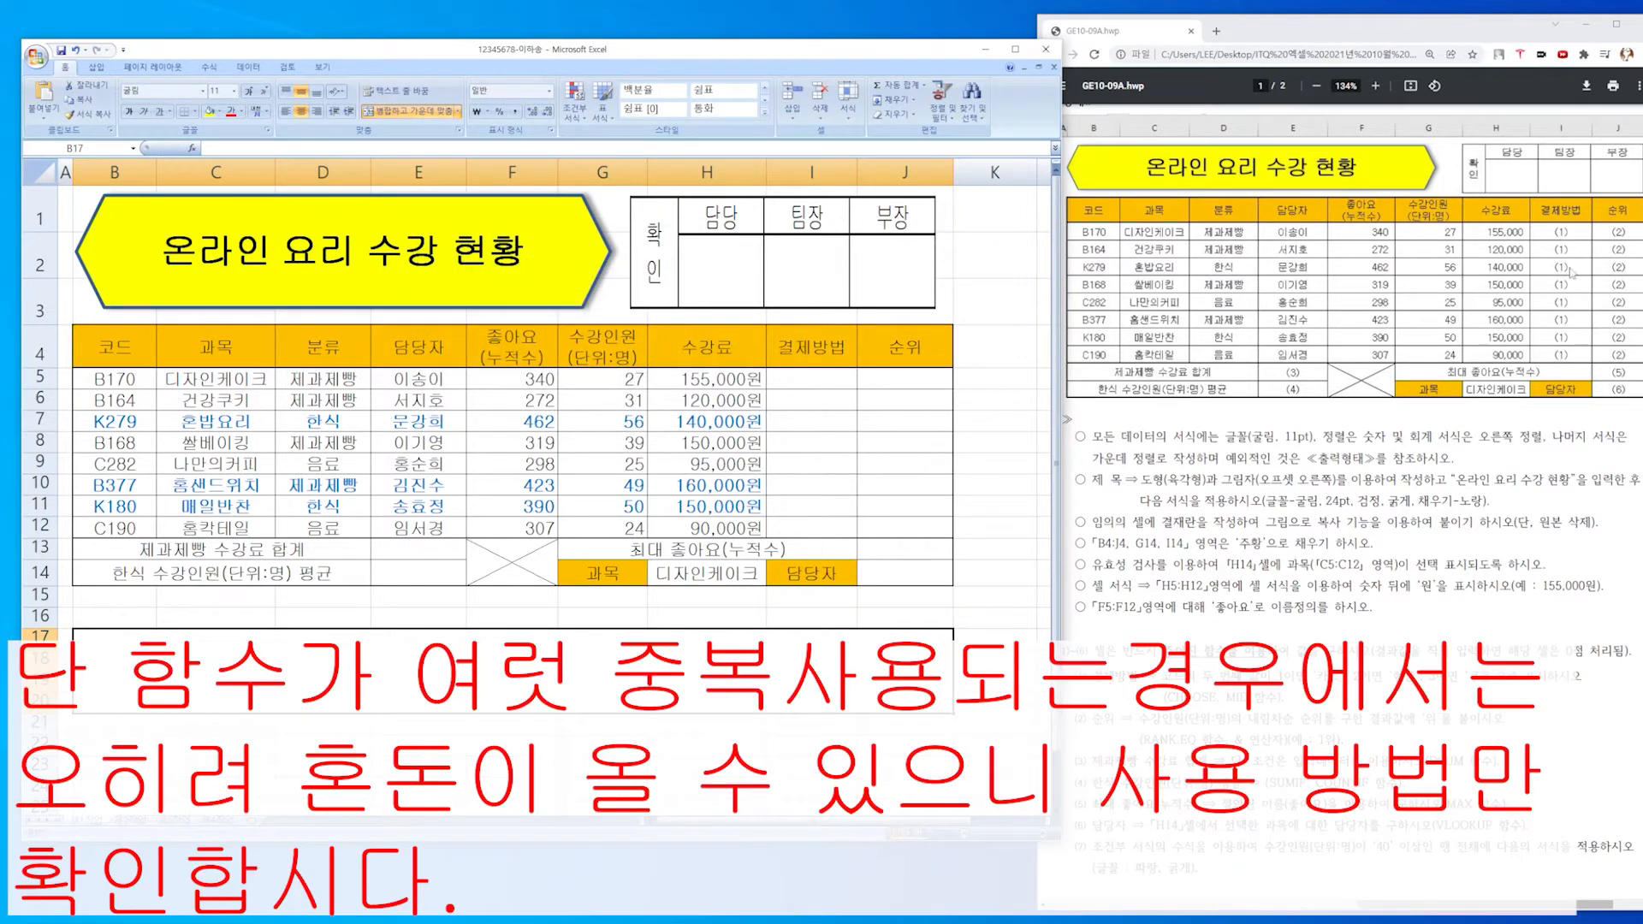
# Search the function wizard for "choose" from cell I5, the first 결제방법 cell, and open the CHOOSE arguments dialog.
pyautogui.click(811, 379)
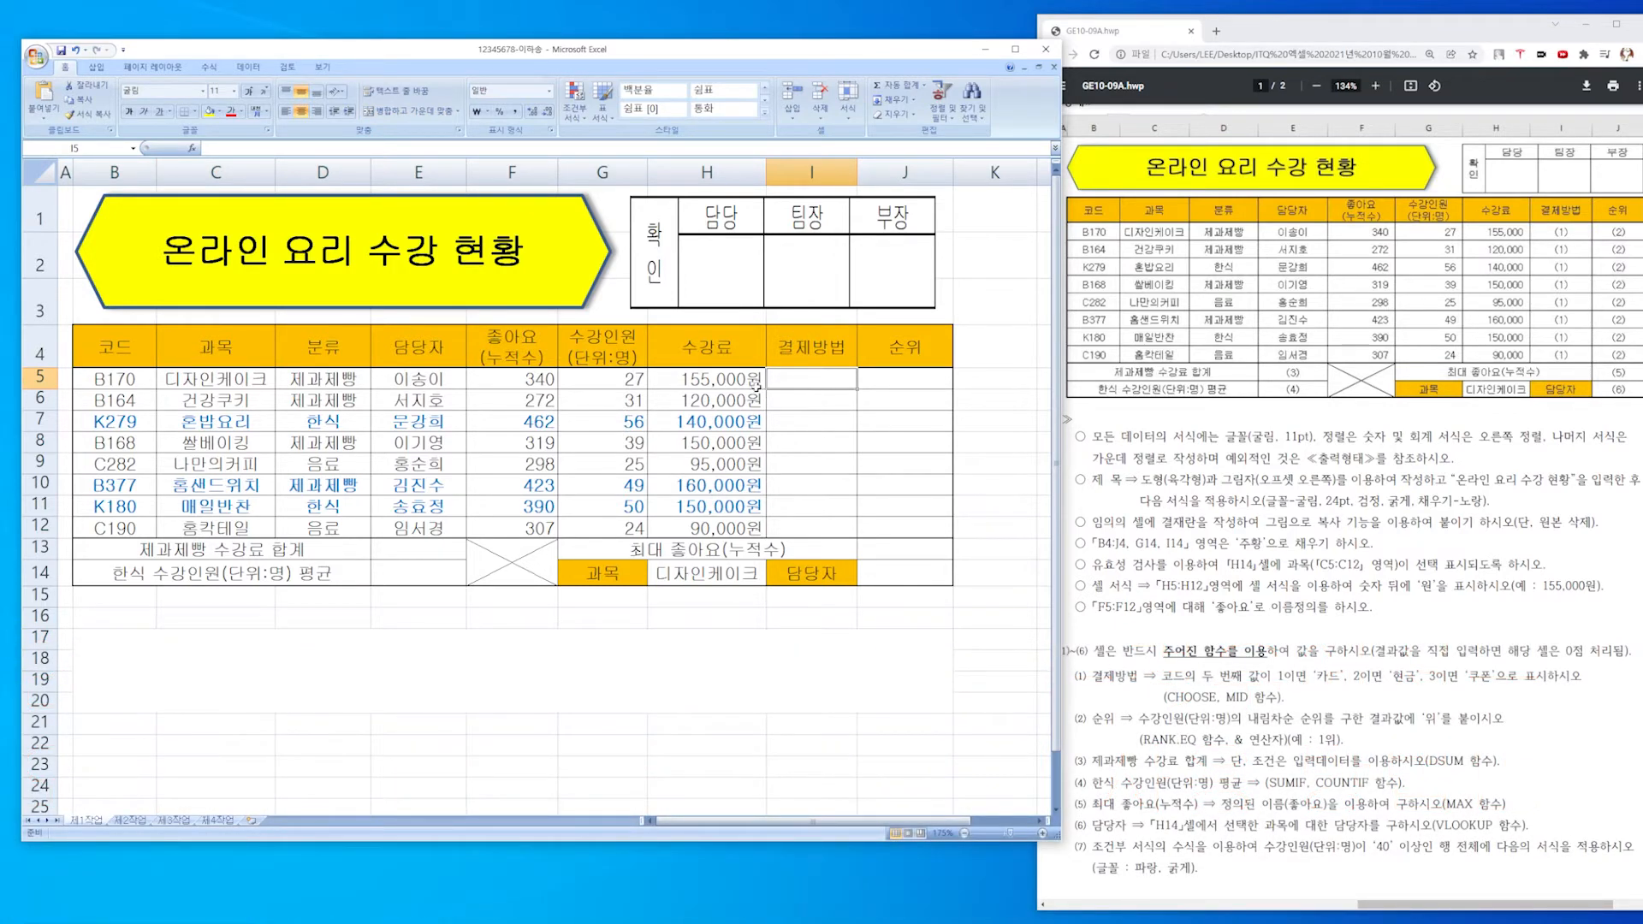
pyautogui.click(188, 149)
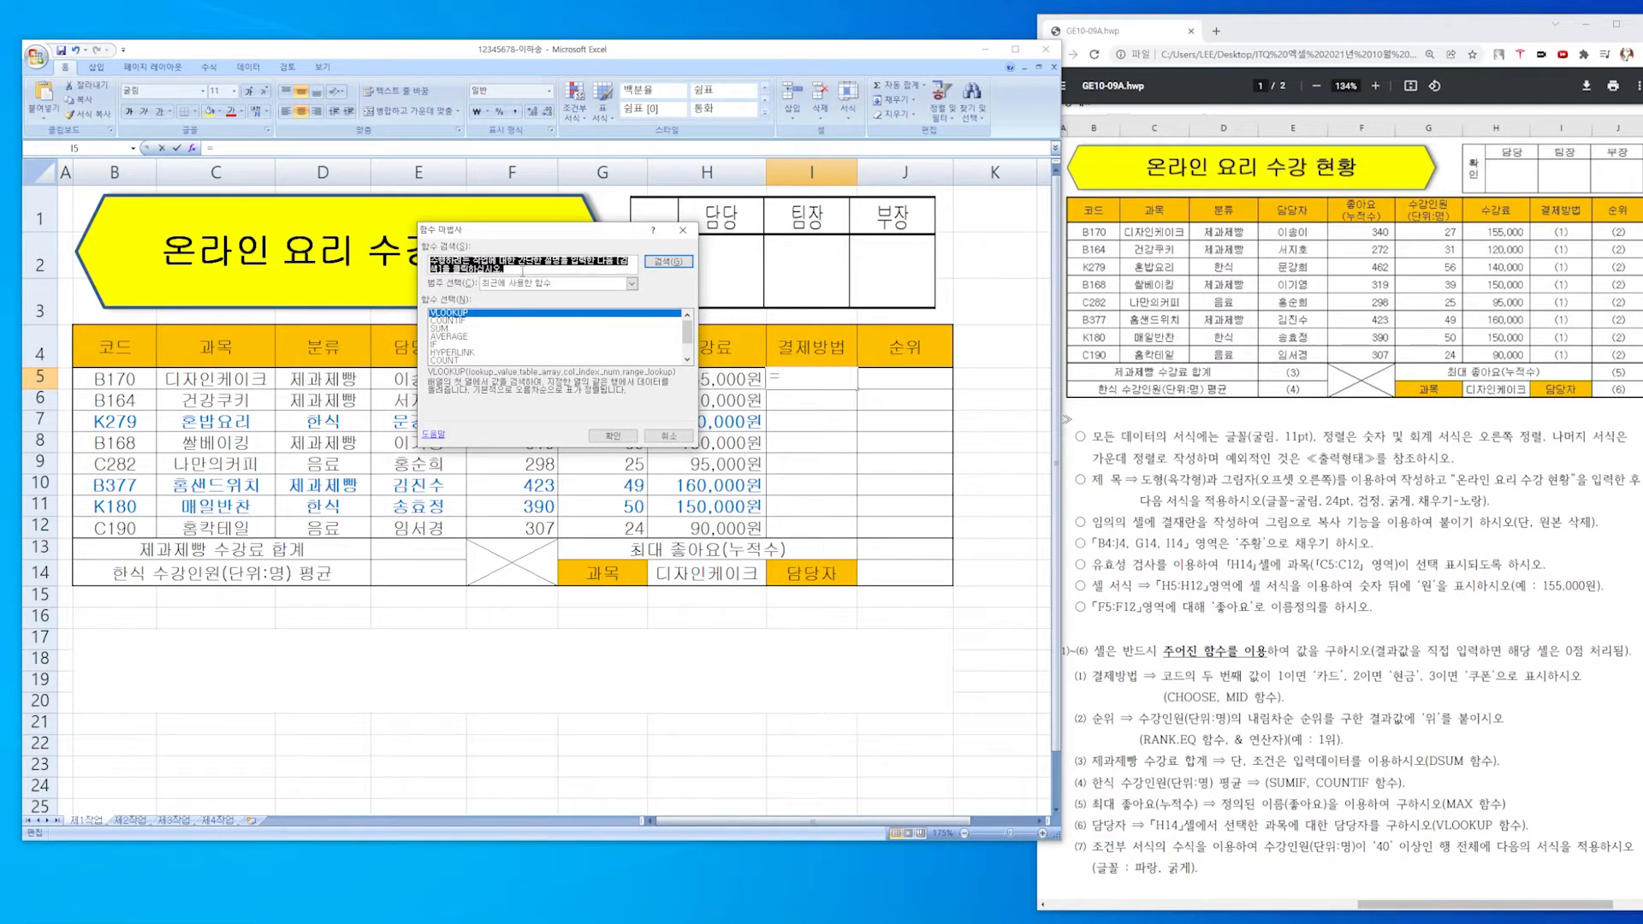
pyautogui.write('choose')
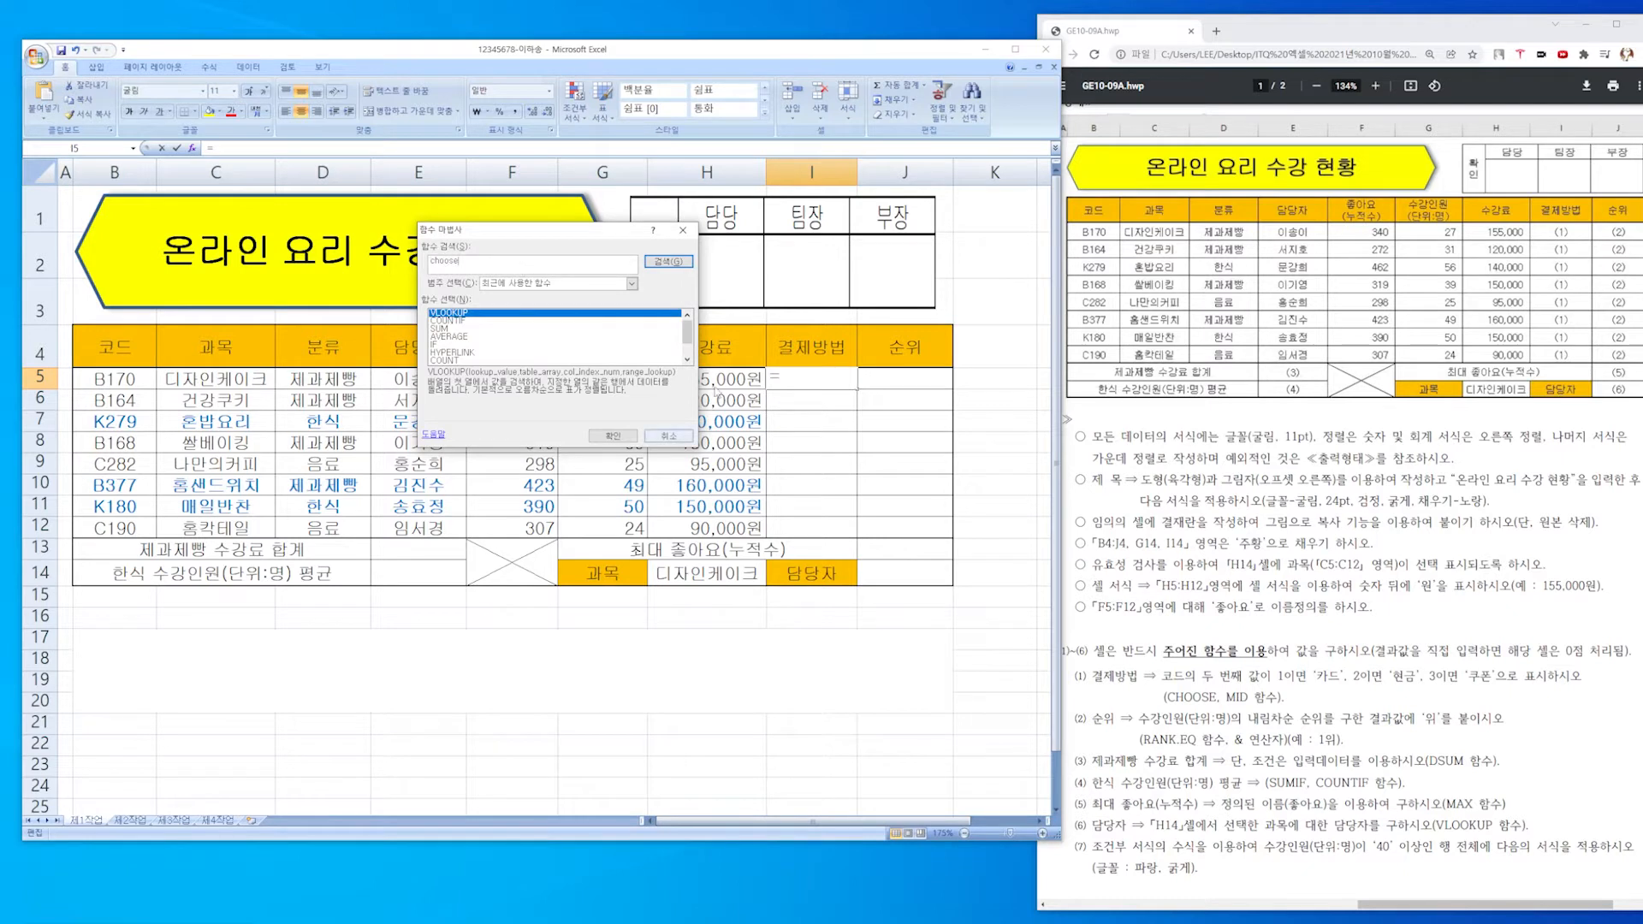
pyautogui.press('Return')
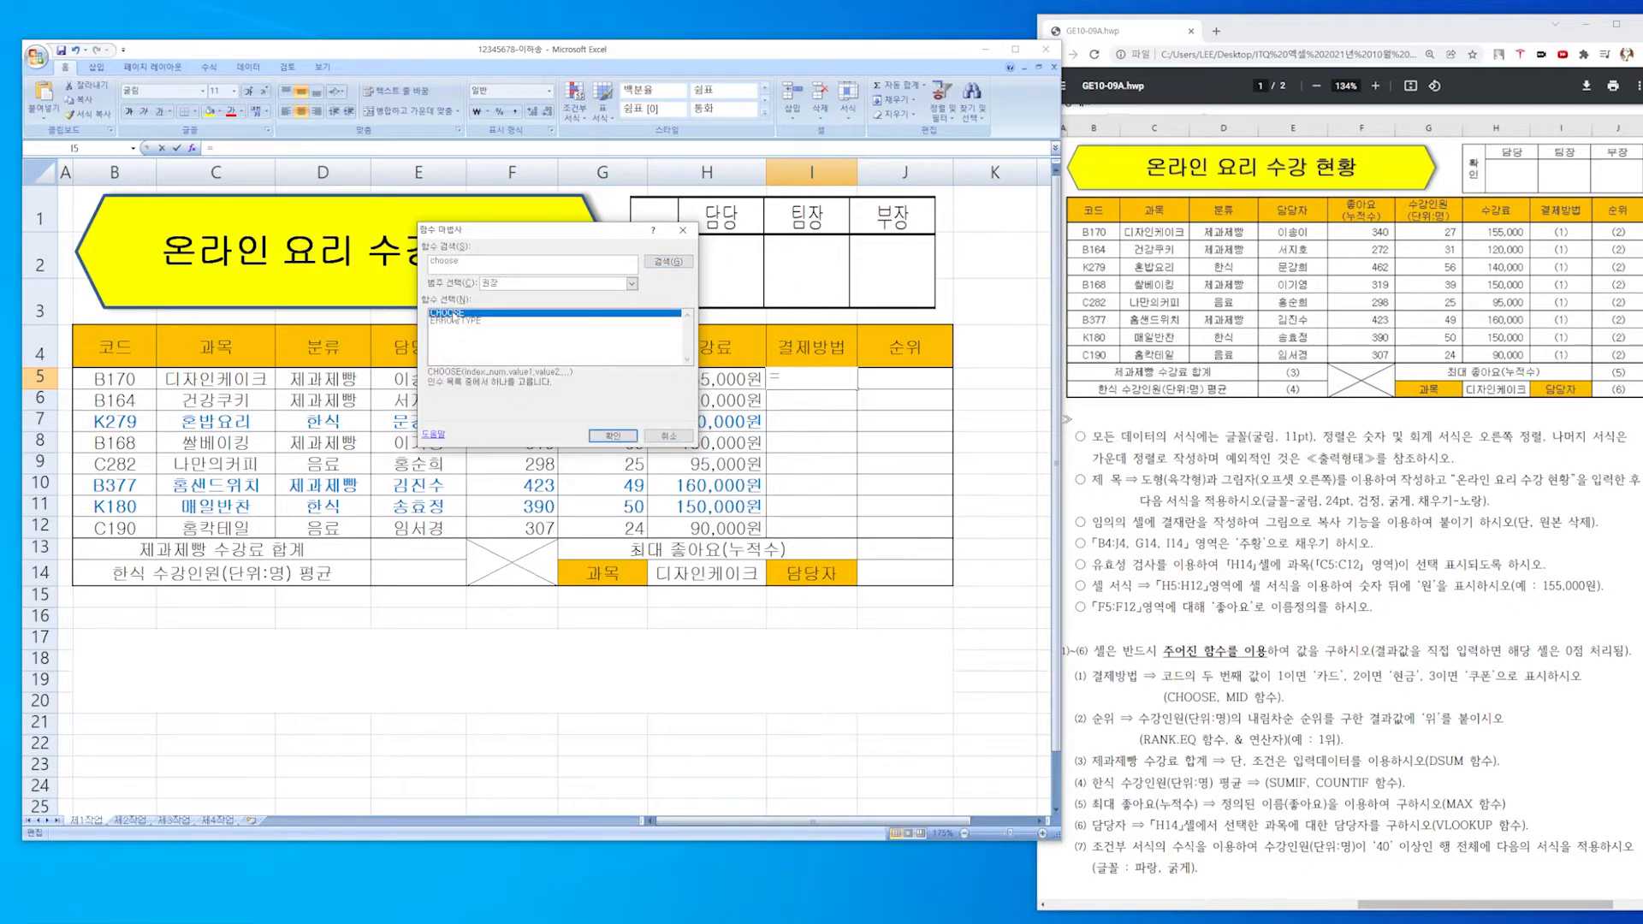
pyautogui.click(613, 435)
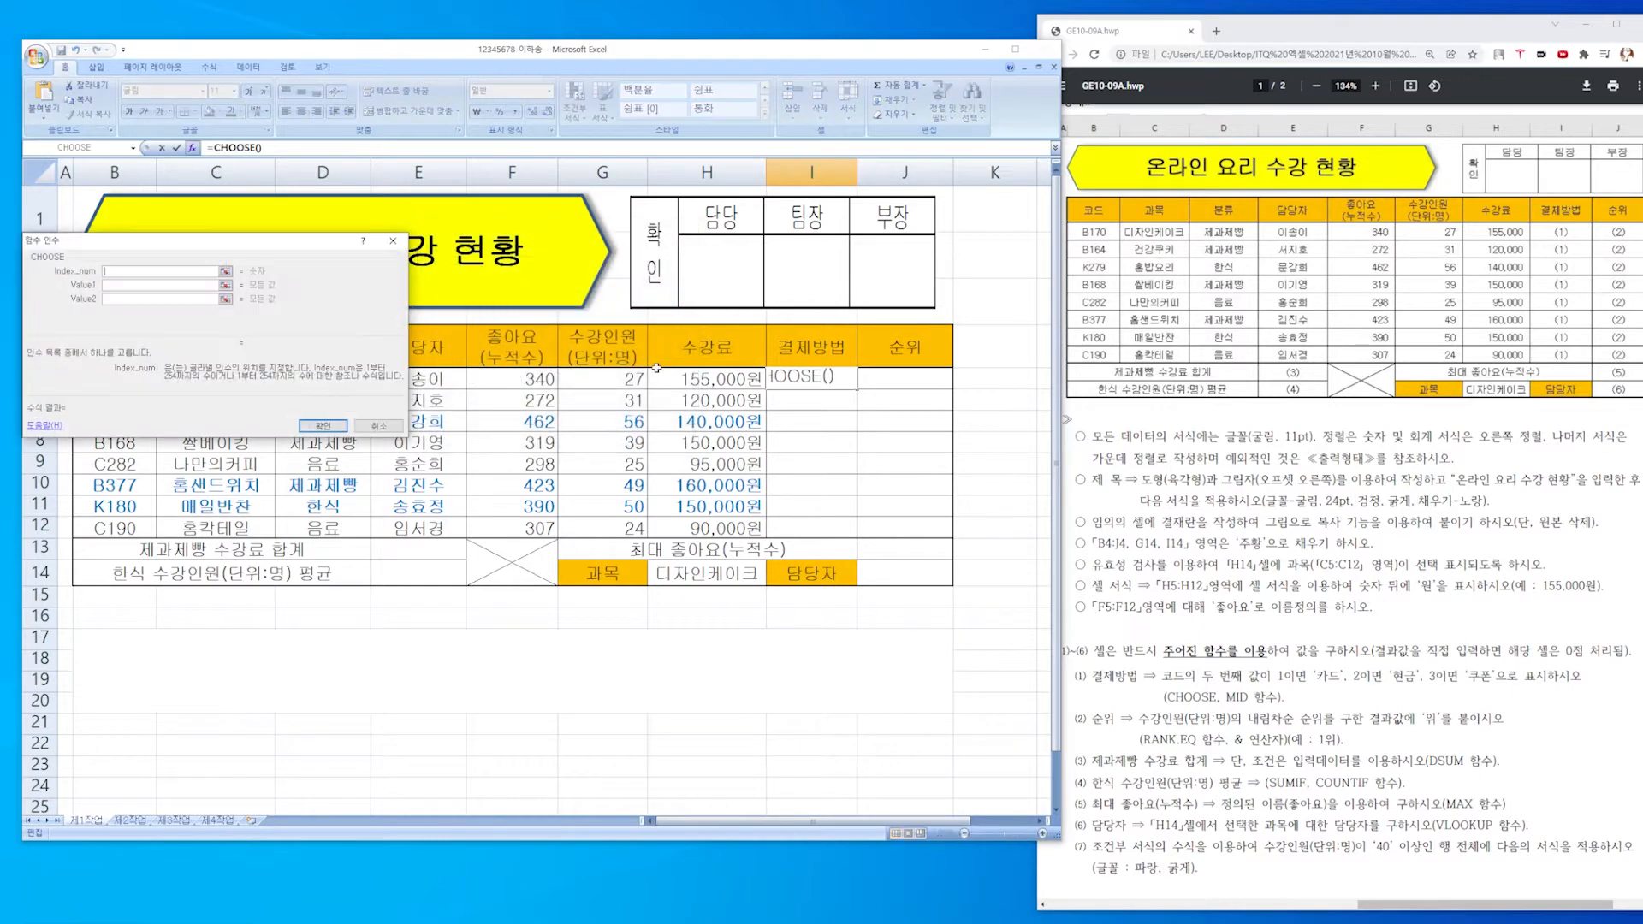
# Examine the Index_num and Value fields of the CHOOSE arguments dialog, and cancel it without inserting the function.
pyautogui.moveTo(190, 242); pyautogui.dragTo(609, 279)
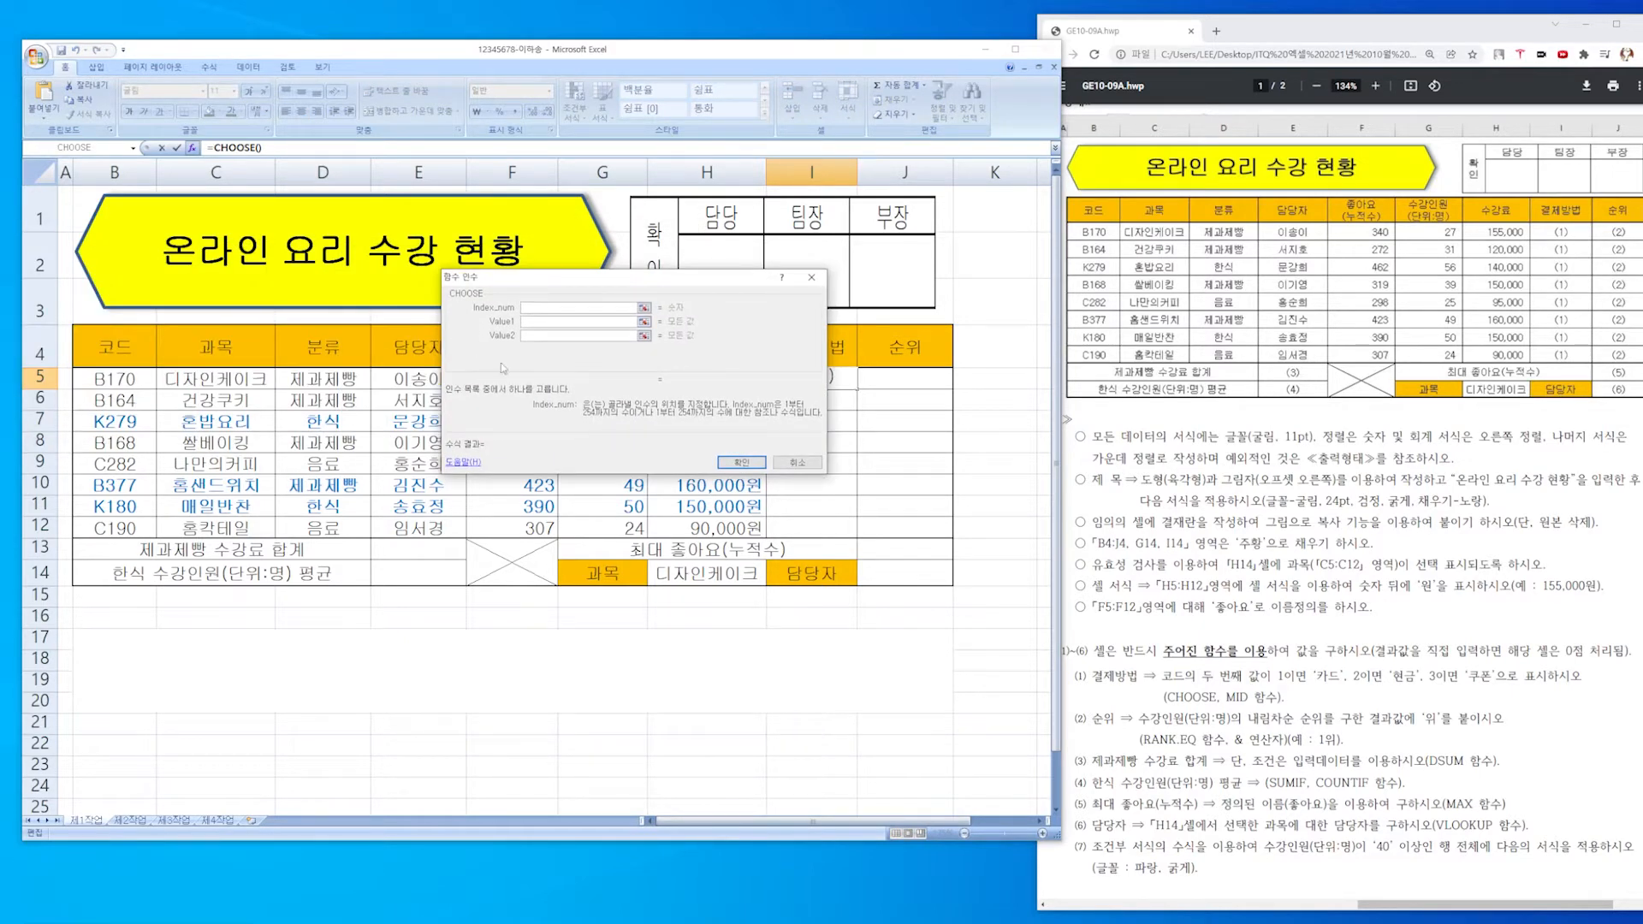
pyautogui.click(531, 322)
pyautogui.click(534, 336)
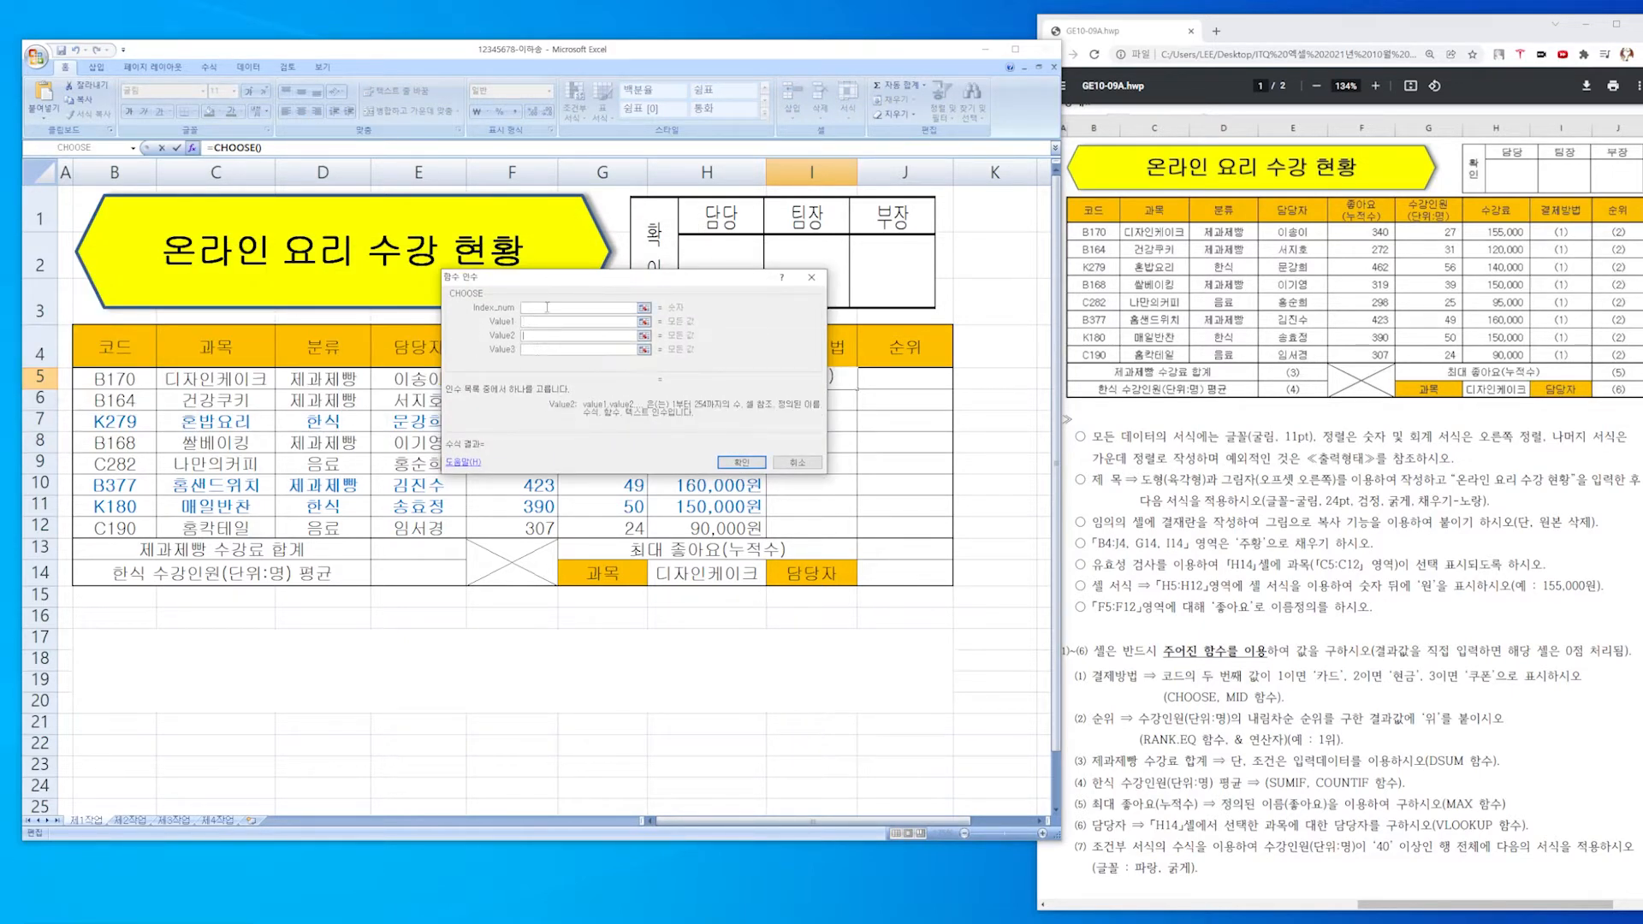
pyautogui.click(543, 308)
pyautogui.click(604, 685)
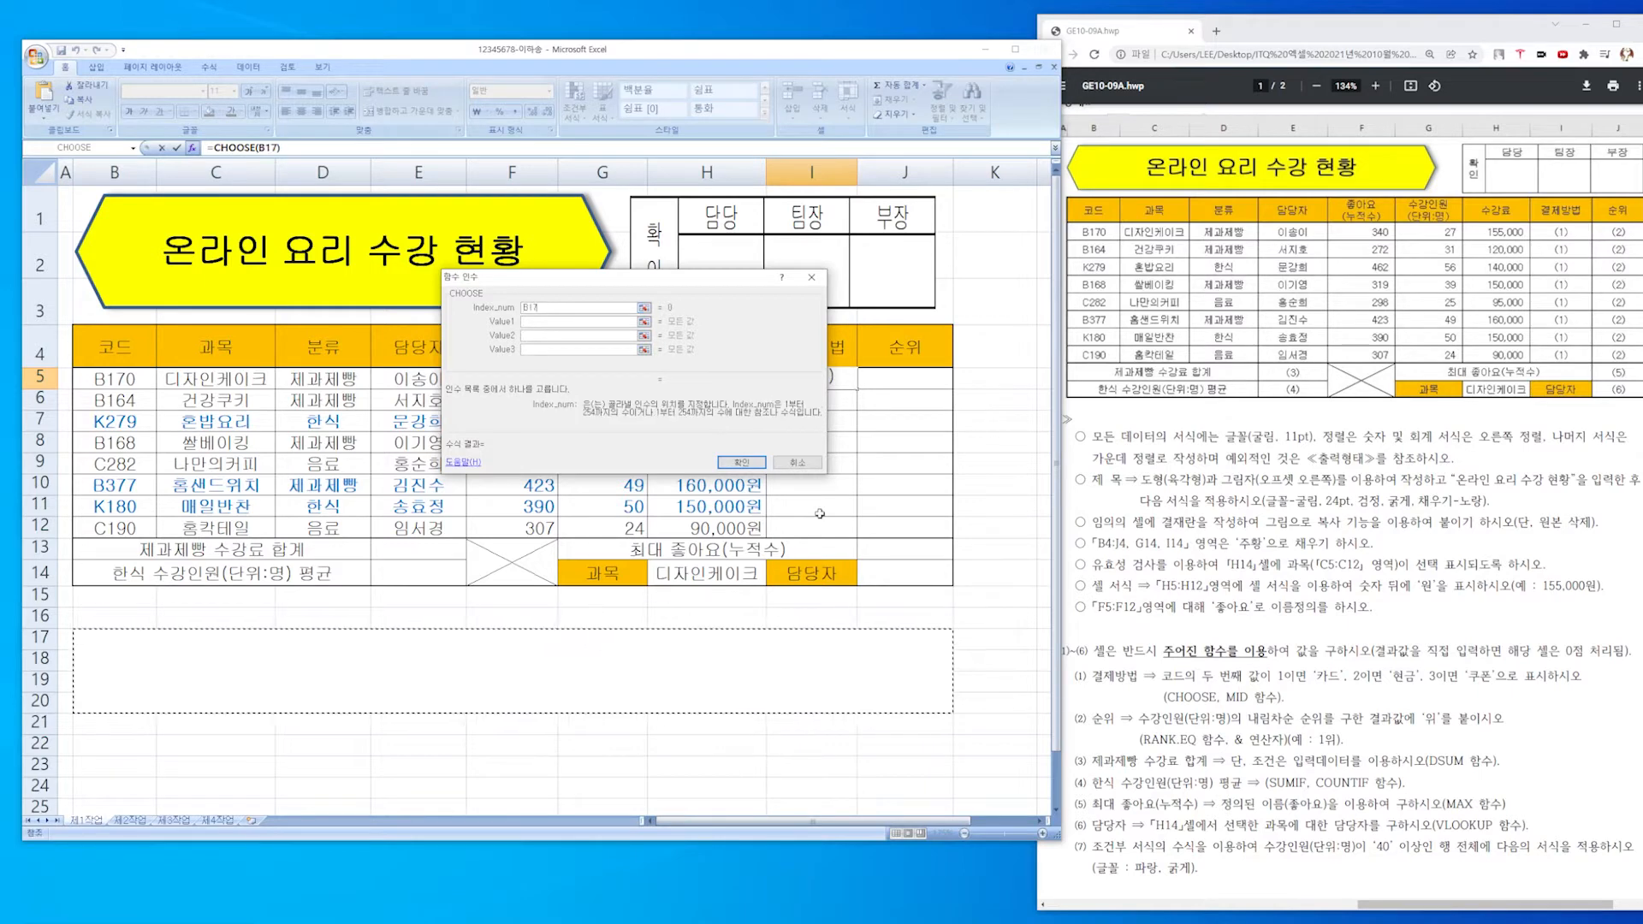
pyautogui.click(796, 462)
# Write the note "chooes ( 숫자, 1,2,3,4,5,6 값들이 오게 됩니다.)" in the merged area below the table.
pyautogui.click(555, 676)
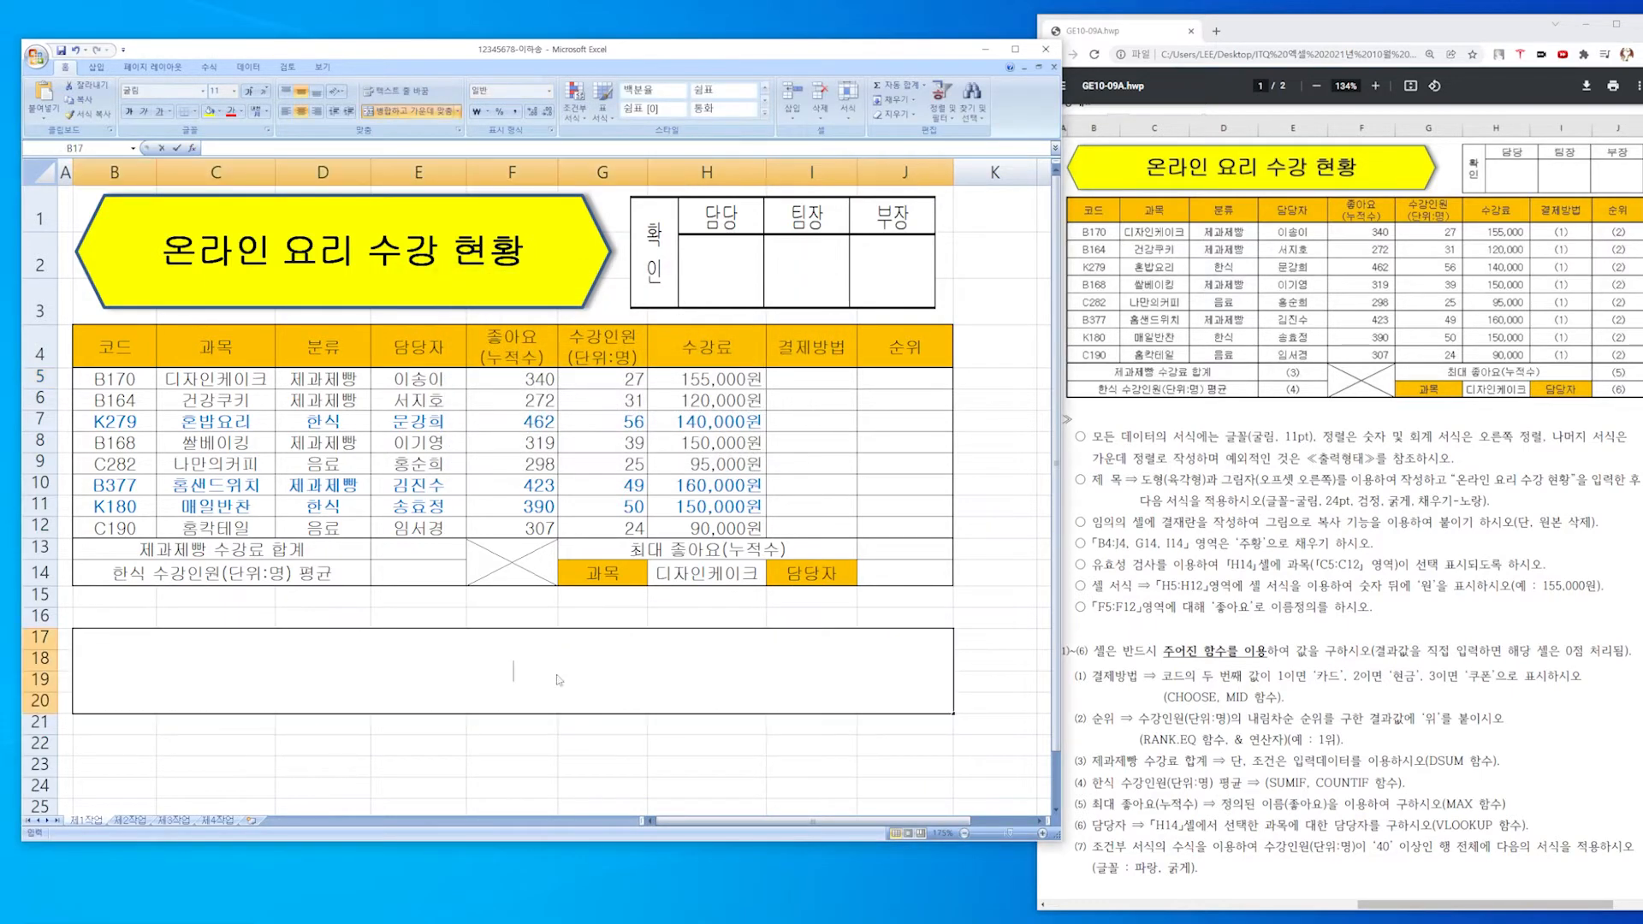
pyautogui.write('chooes')
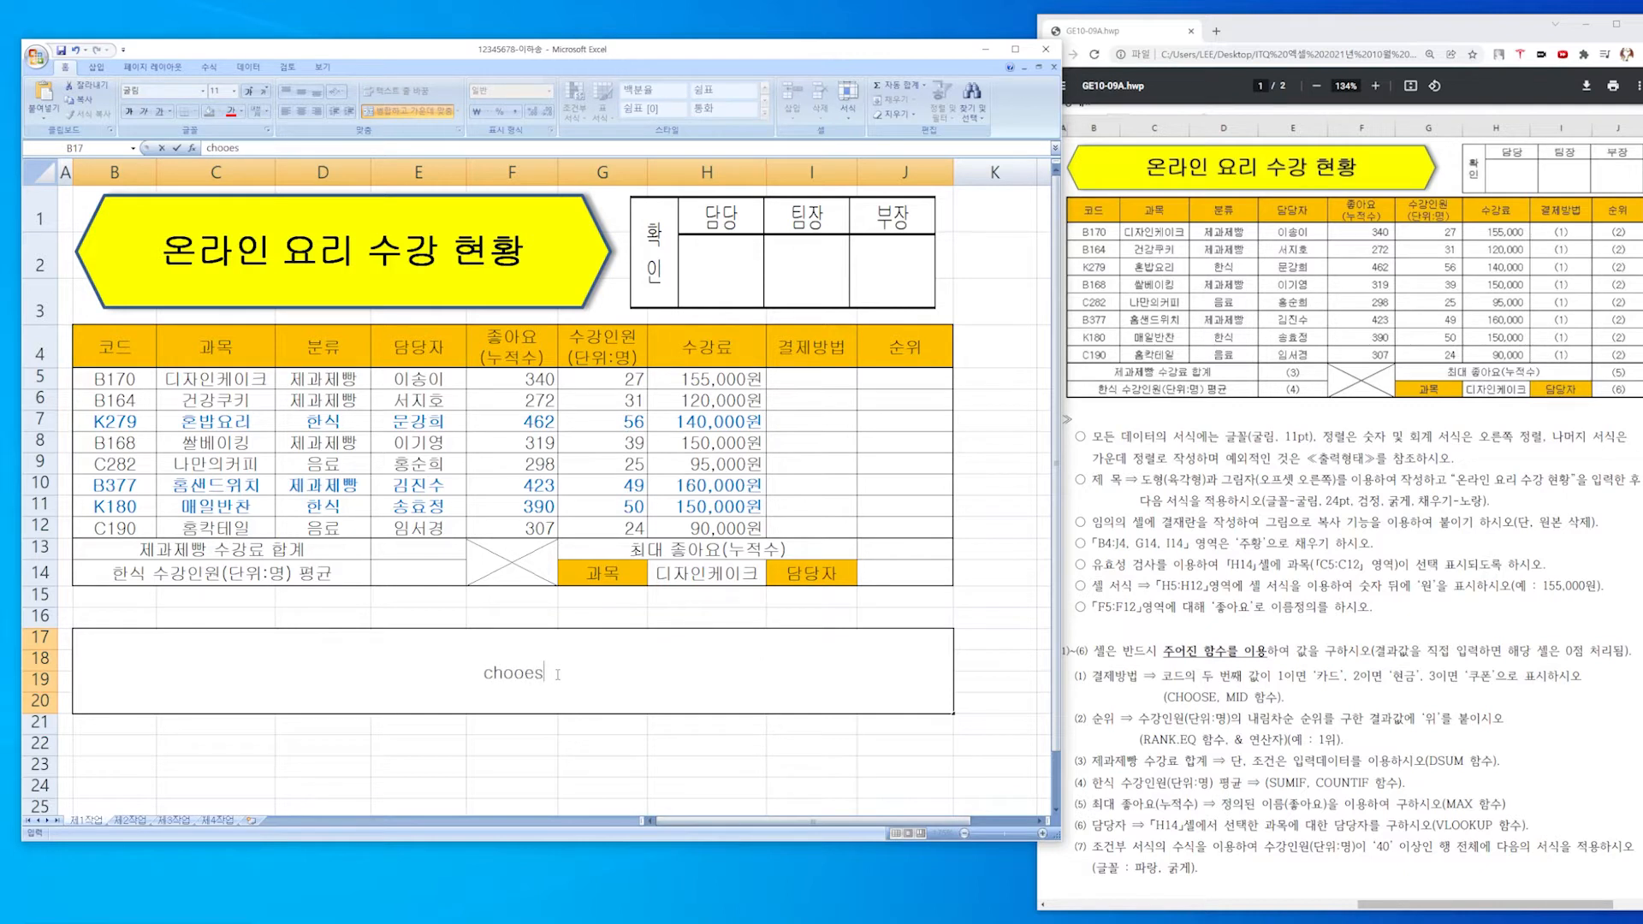
pyautogui.write(' ( 숫ㅈㅏ, ')
pyautogui.write('1,2,3,4,5,6')
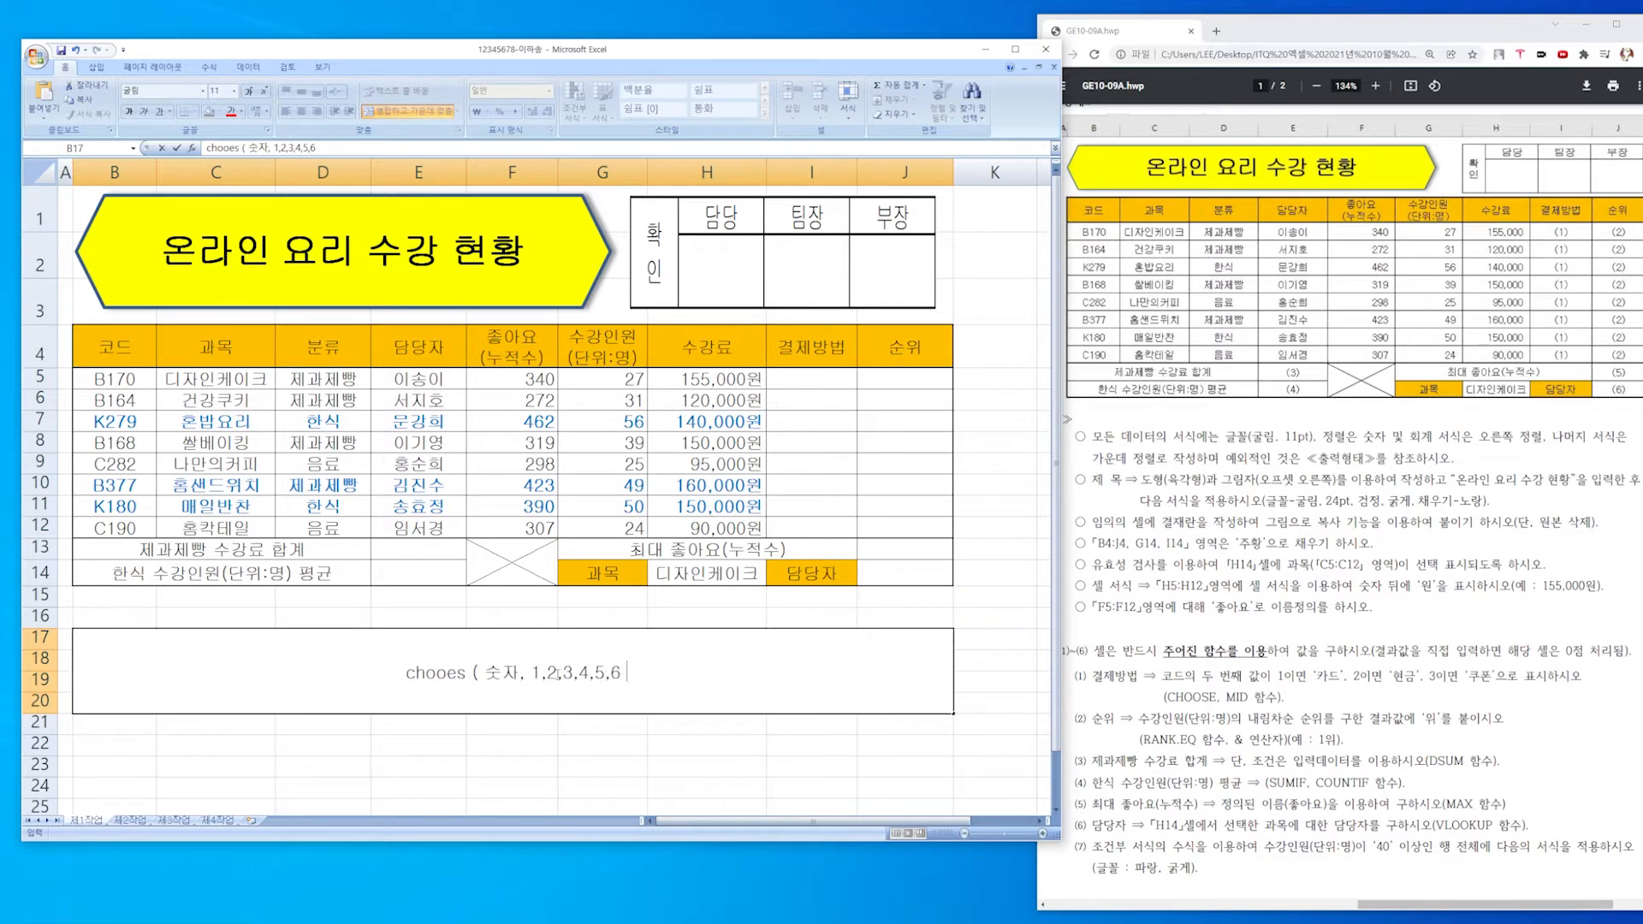
pyautogui.write(' 값들이 오게 됩ㄴ')
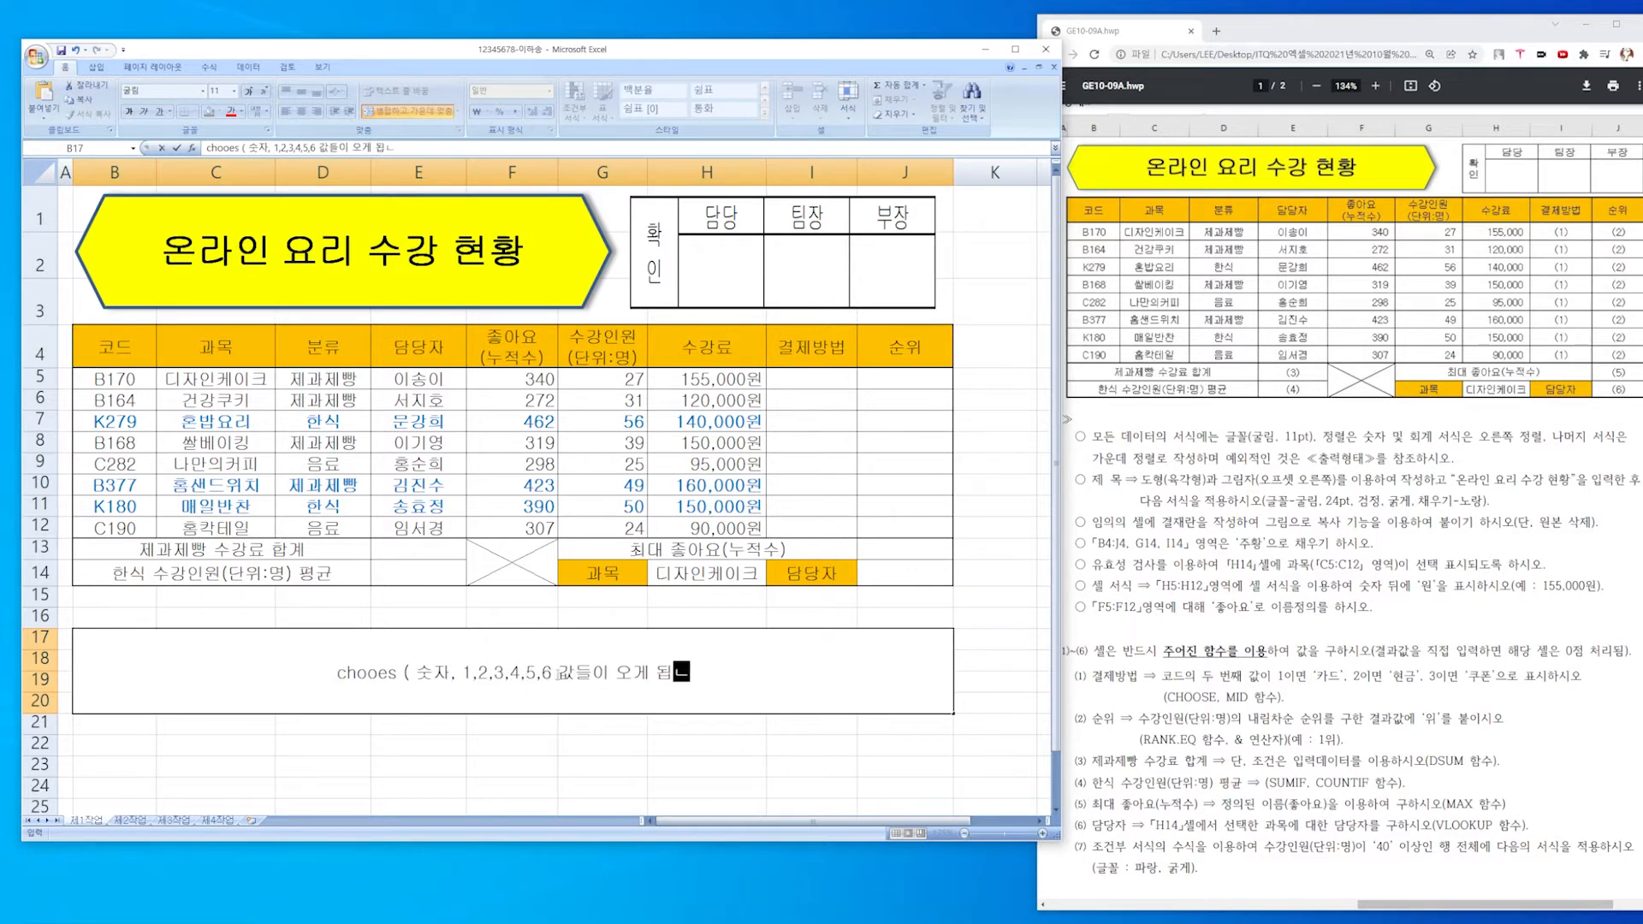
pyautogui.write('ㅣ다.)')
pyautogui.click(602, 744)
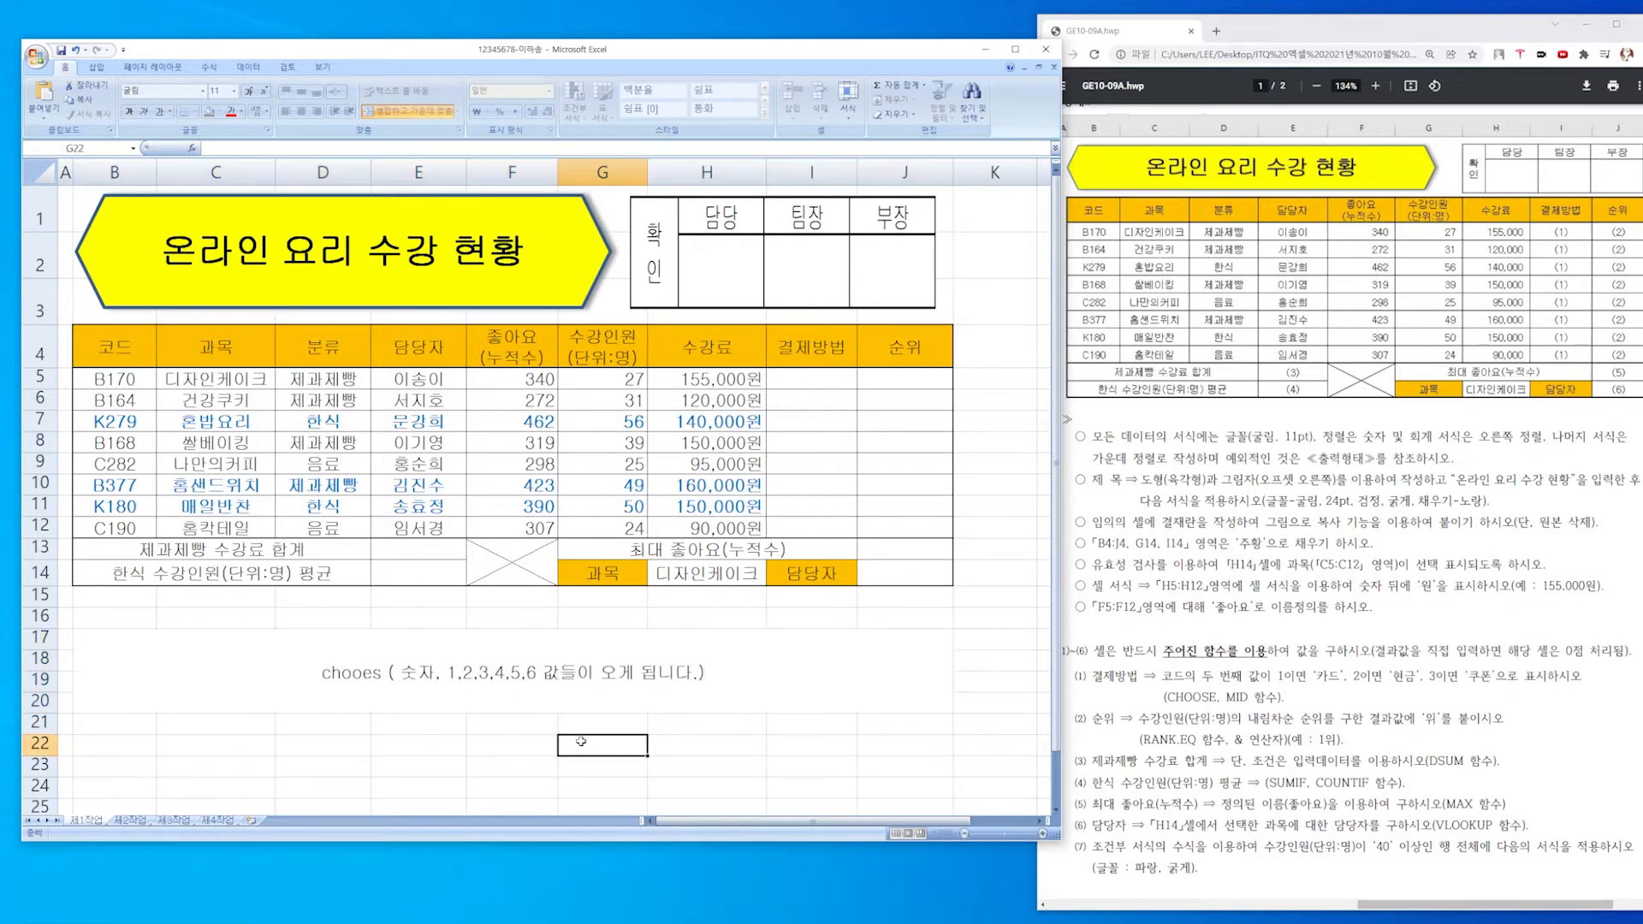
# Replace 숫자 in the note with 4 and remove the list 1,2,3,4,5,6 from it.
pyautogui.doubleClick(409, 675)
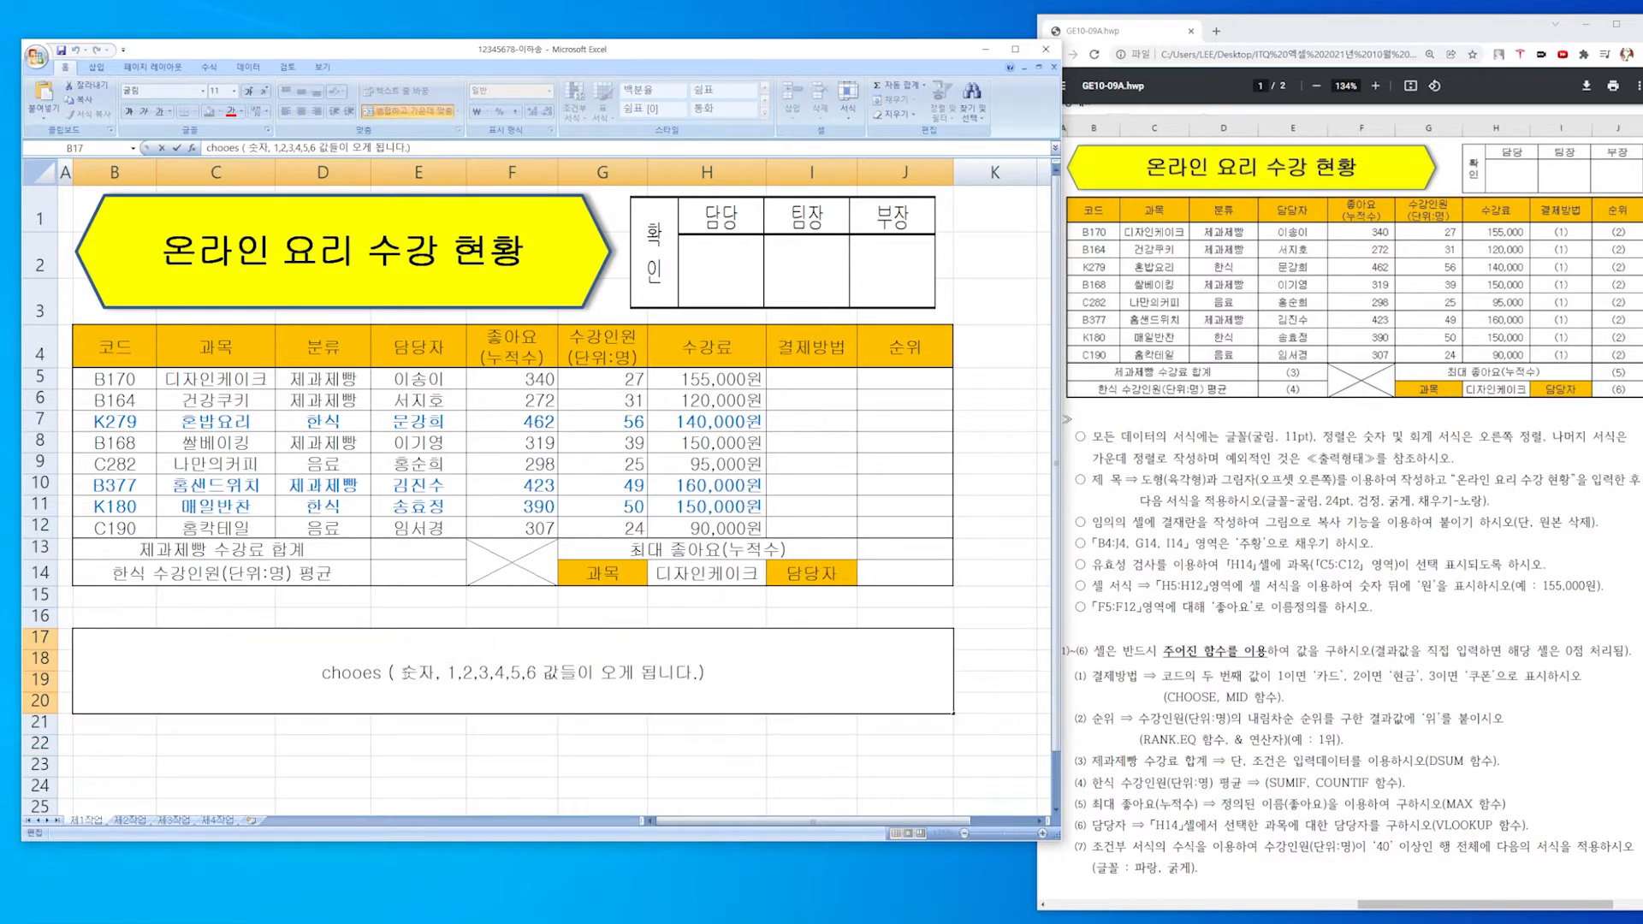
pyautogui.doubleClick(413, 672)
pyautogui.write('1')
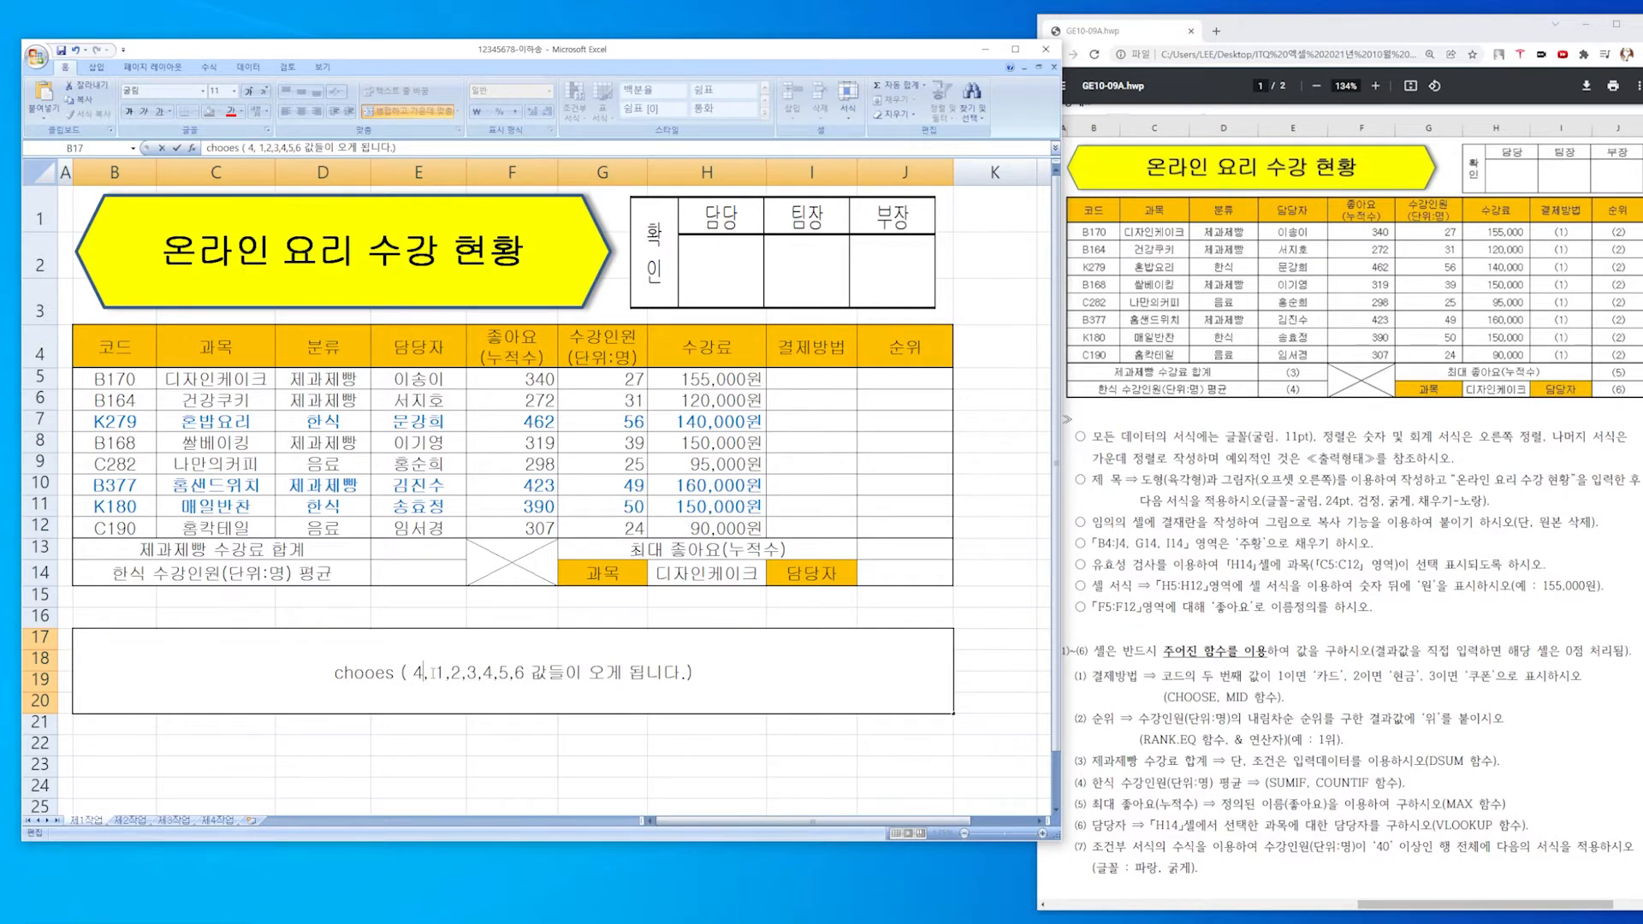
pyautogui.moveTo(433, 672); pyautogui.dragTo(524, 673)
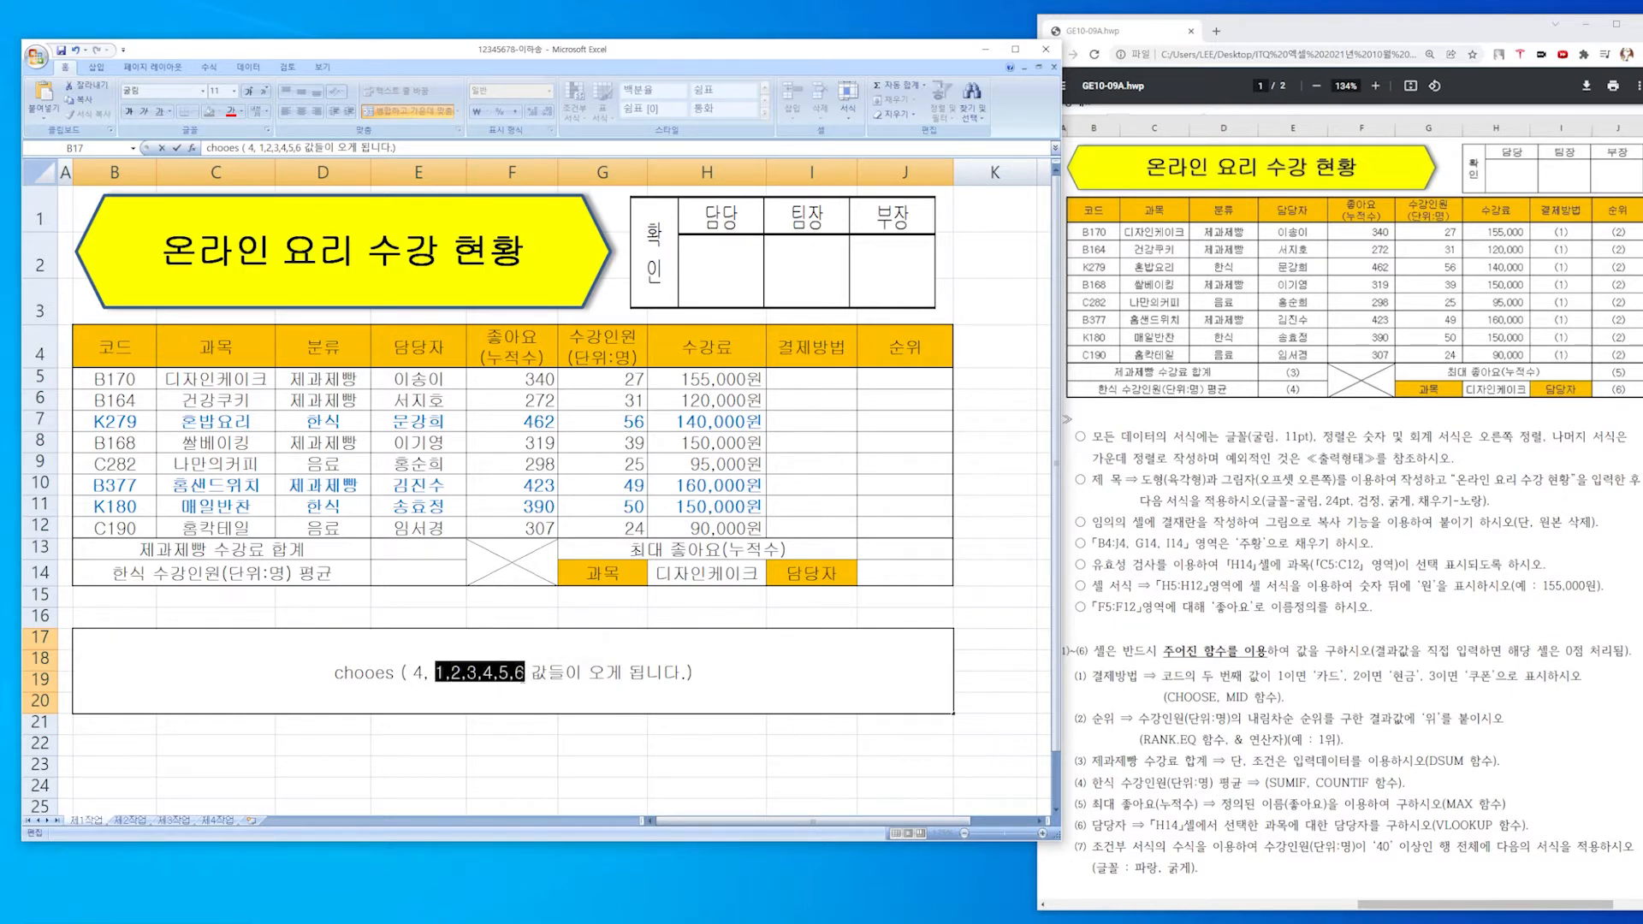
pyautogui.write('월요일,화요일')
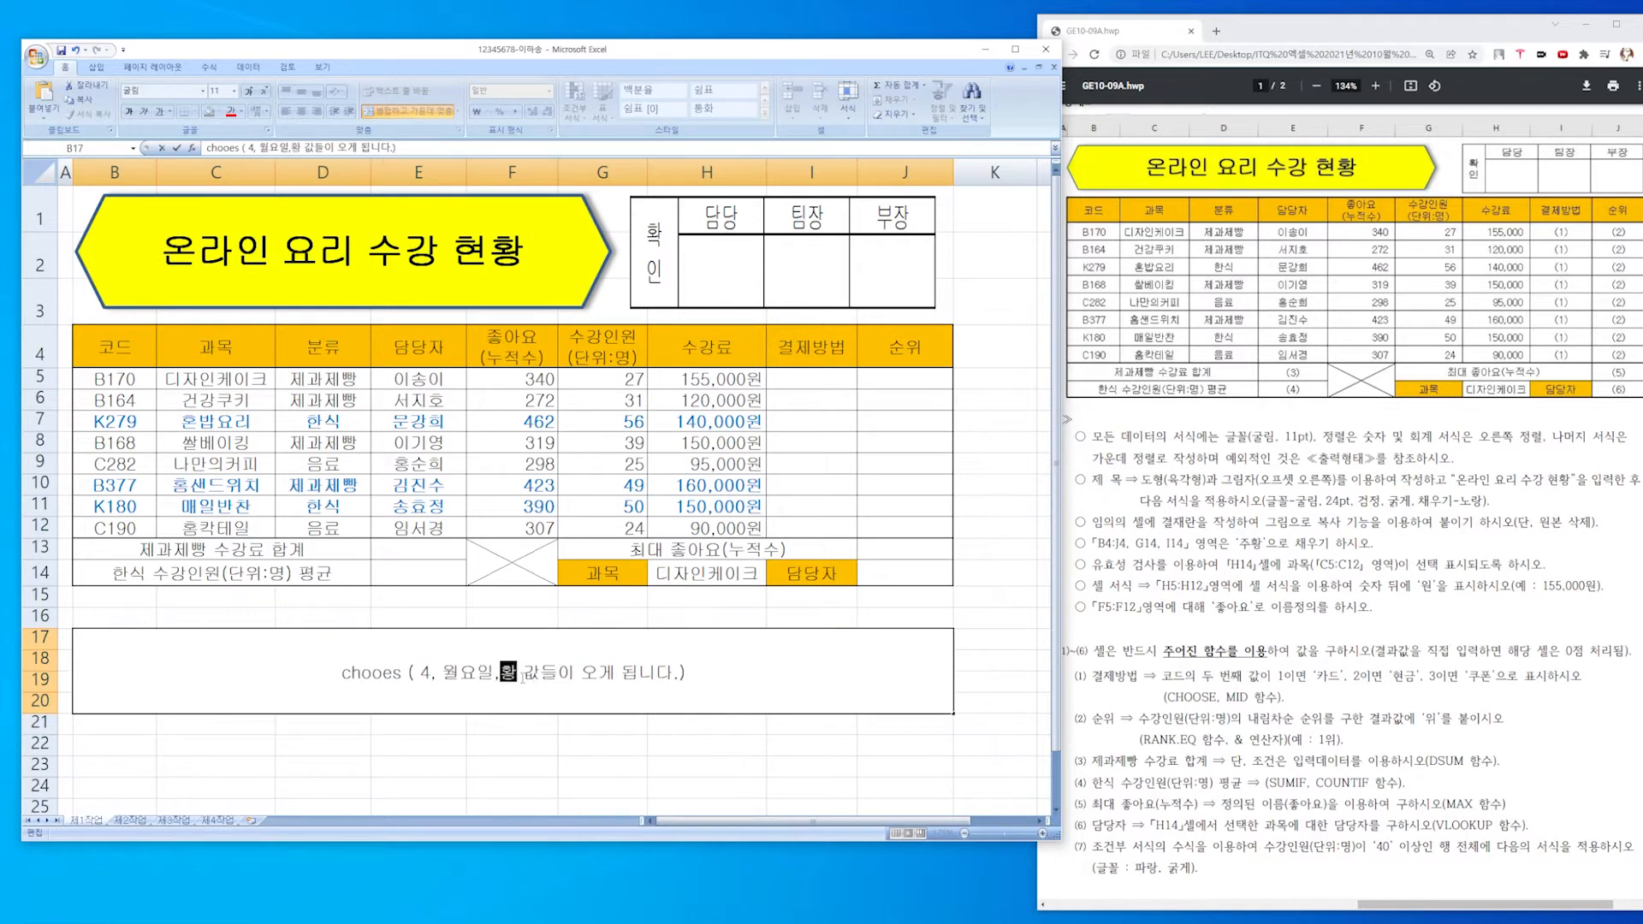
pyautogui.press('BackSpace')
pyautogui.press('BackSpace')
pyautogui.press('BackSpace')
pyautogui.press('BackSpace')
pyautogui.press('BackSpace')
pyautogui.press('BackSpace')
pyautogui.press('BackSpace')
pyautogui.press('BackSpace')
pyautogui.press('BackSpace')
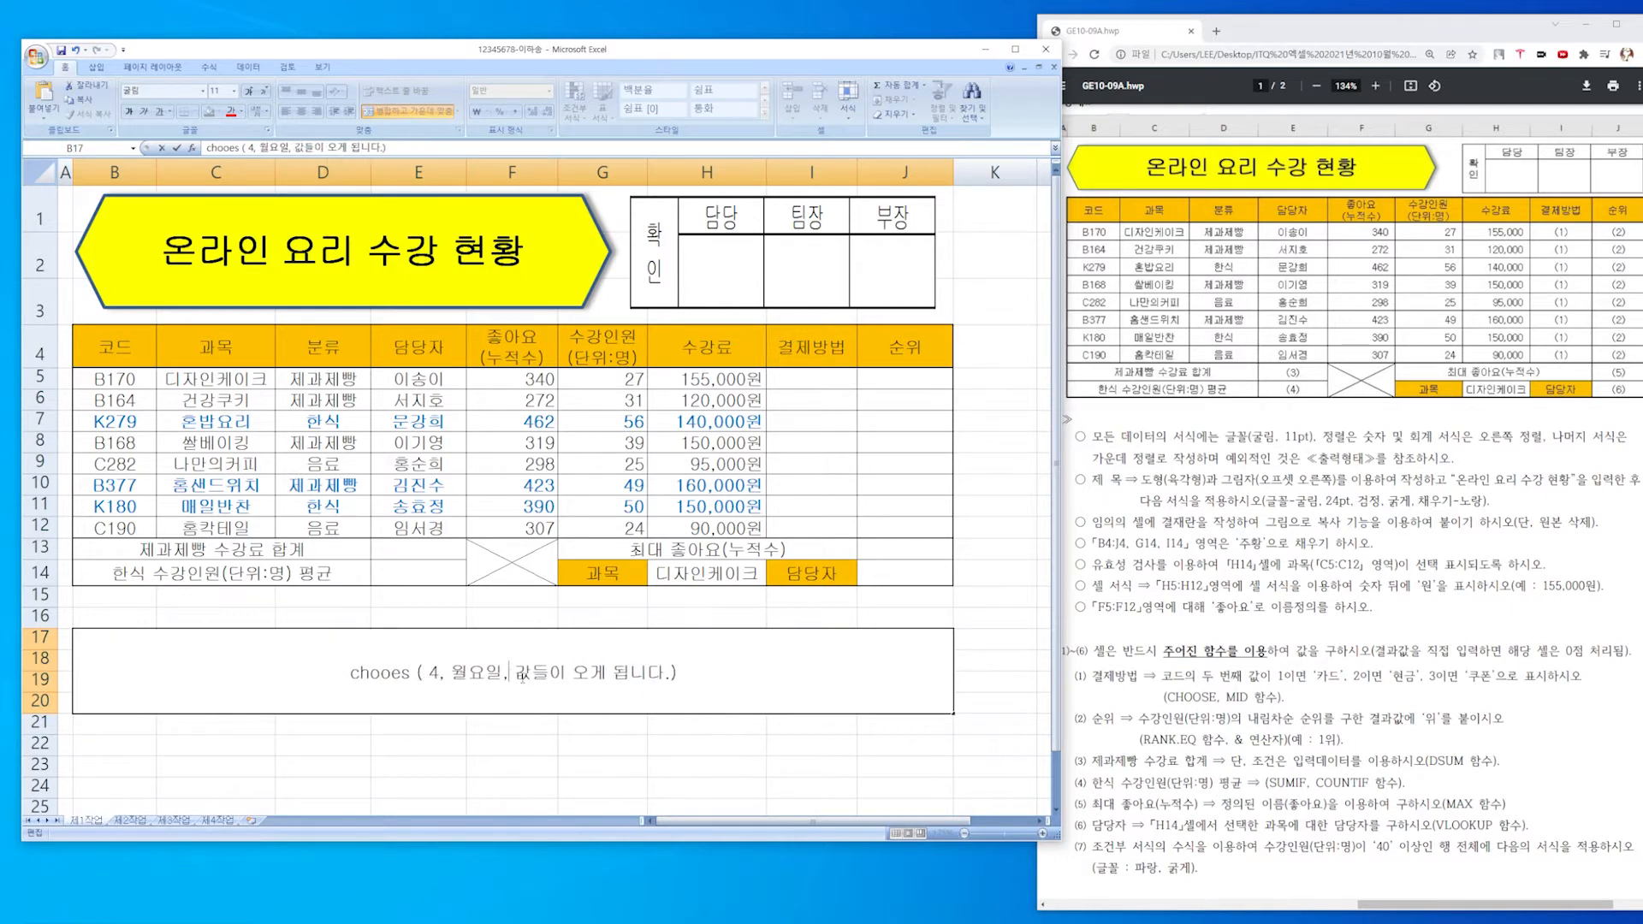
# Complete the note's argument list with '월요일','화요일','수요일' and a closing parenthesis, deleting the explanatory text behind it.
pyautogui.write("'ㅇ")
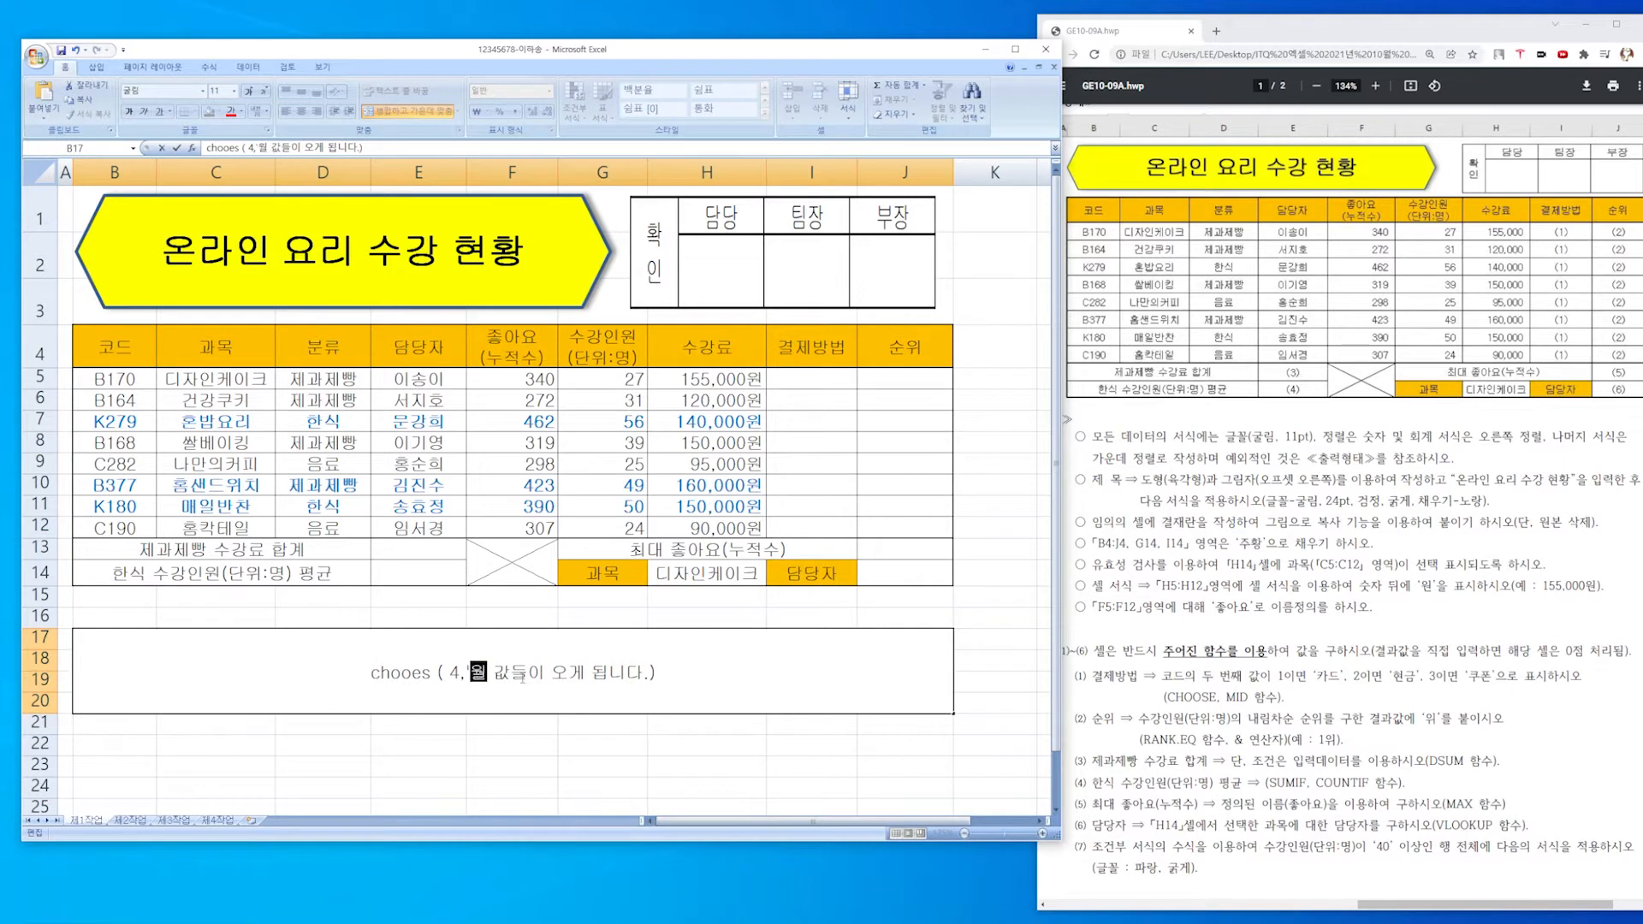
pyautogui.write("요일',화")
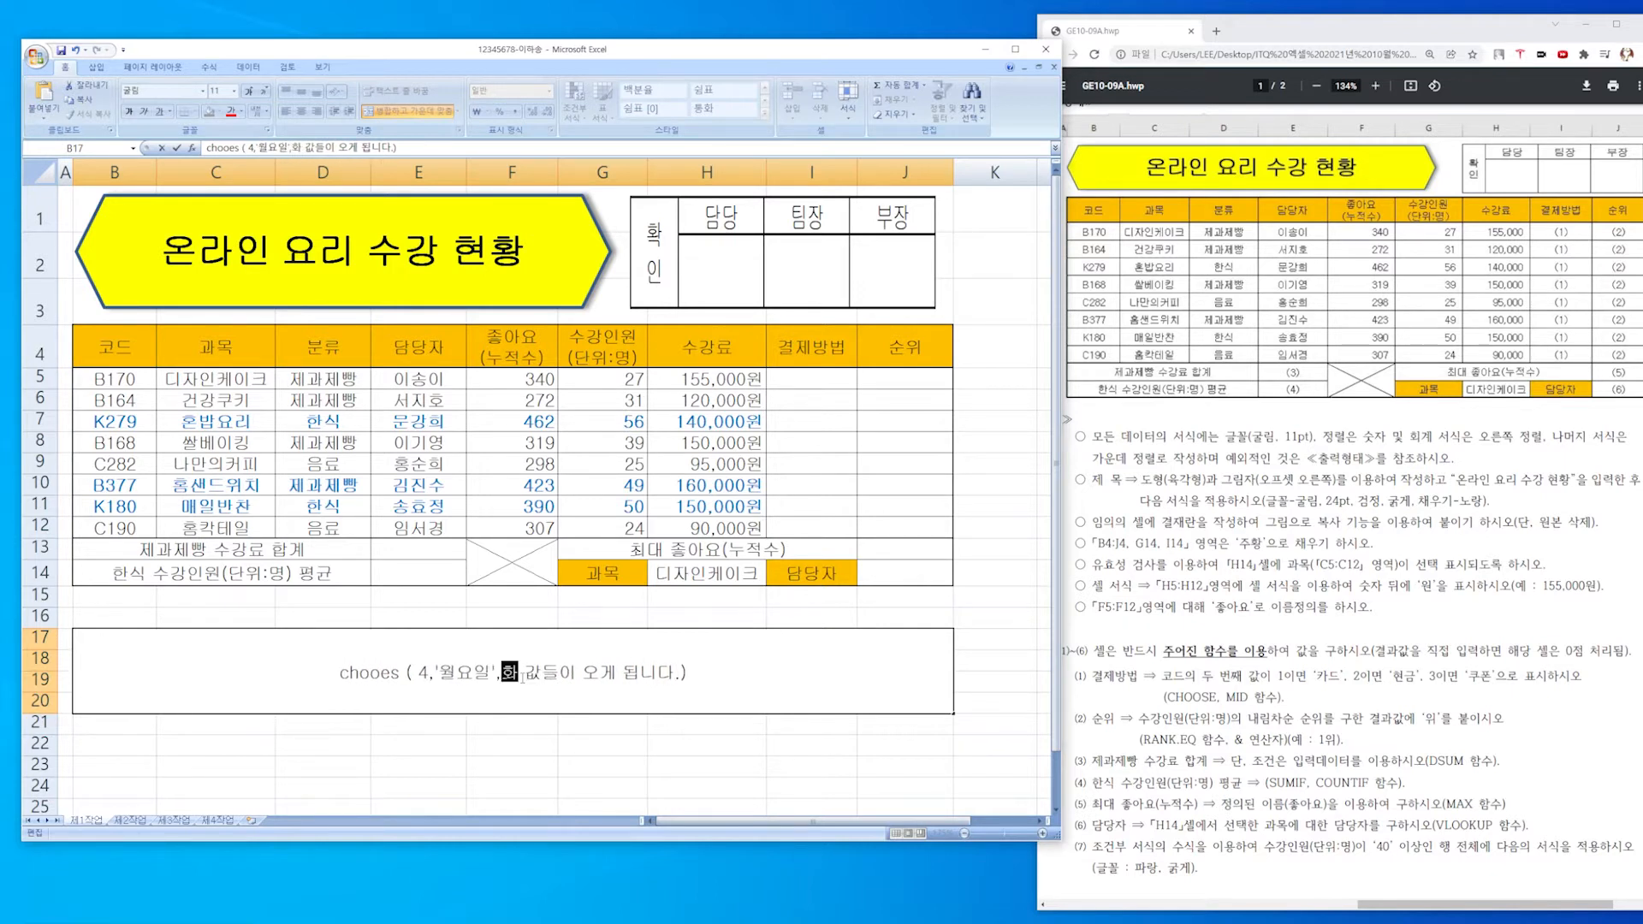
pyautogui.press('BackSpace')
pyautogui.press('BackSpace')
pyautogui.press('BackSpace')
pyautogui.write("'호")
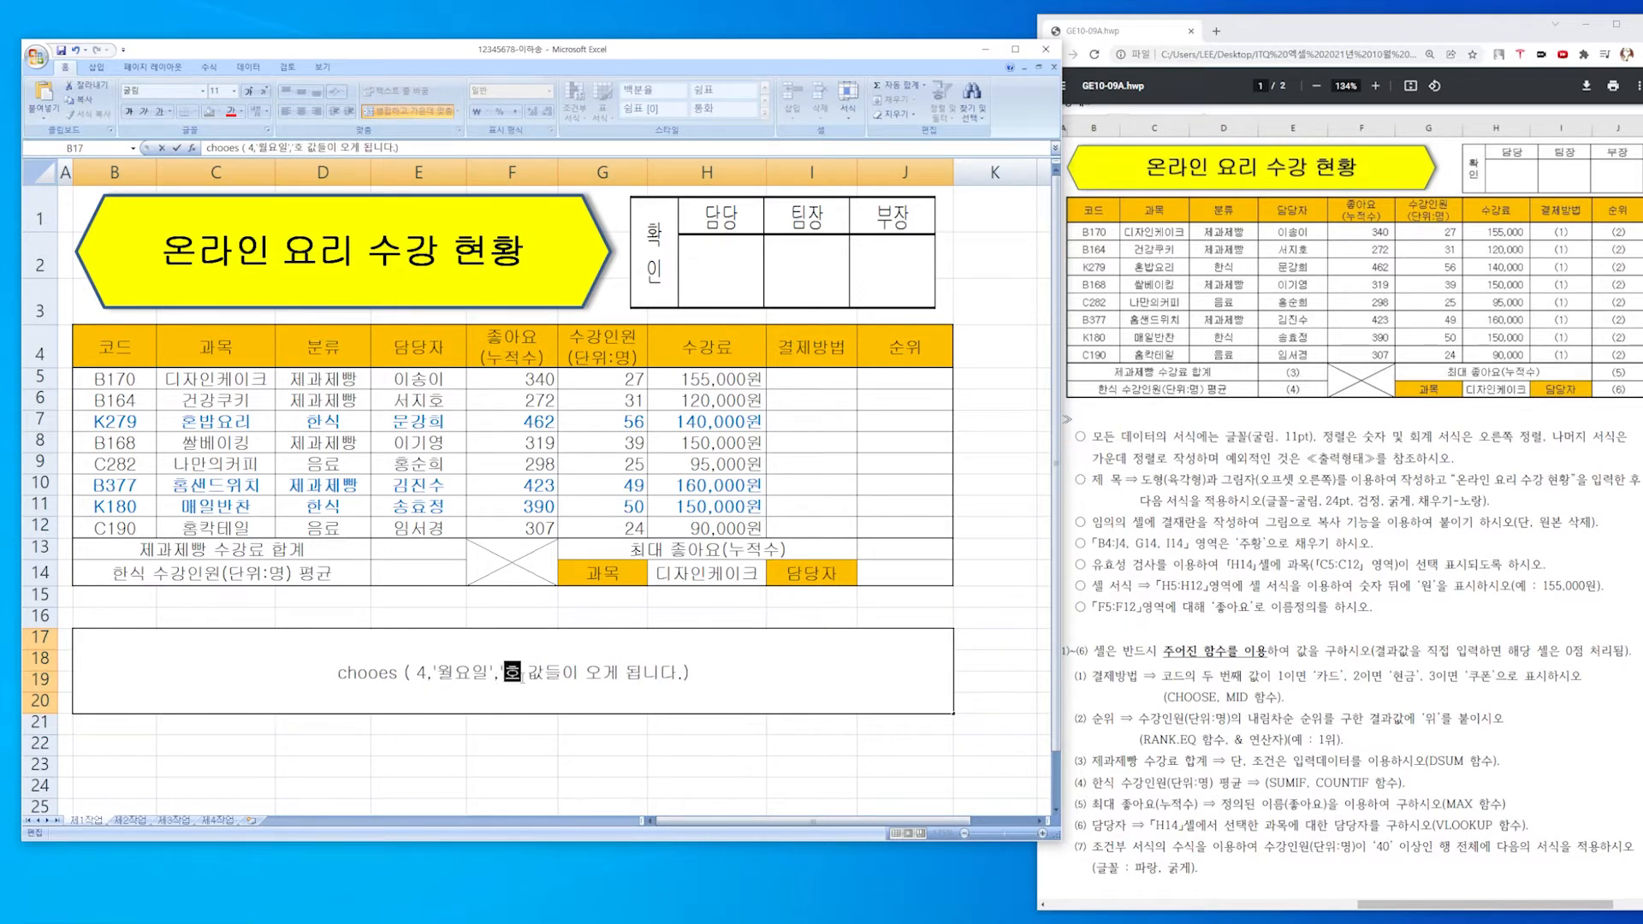
pyautogui.write("ㅏ요일',수ㅇ")
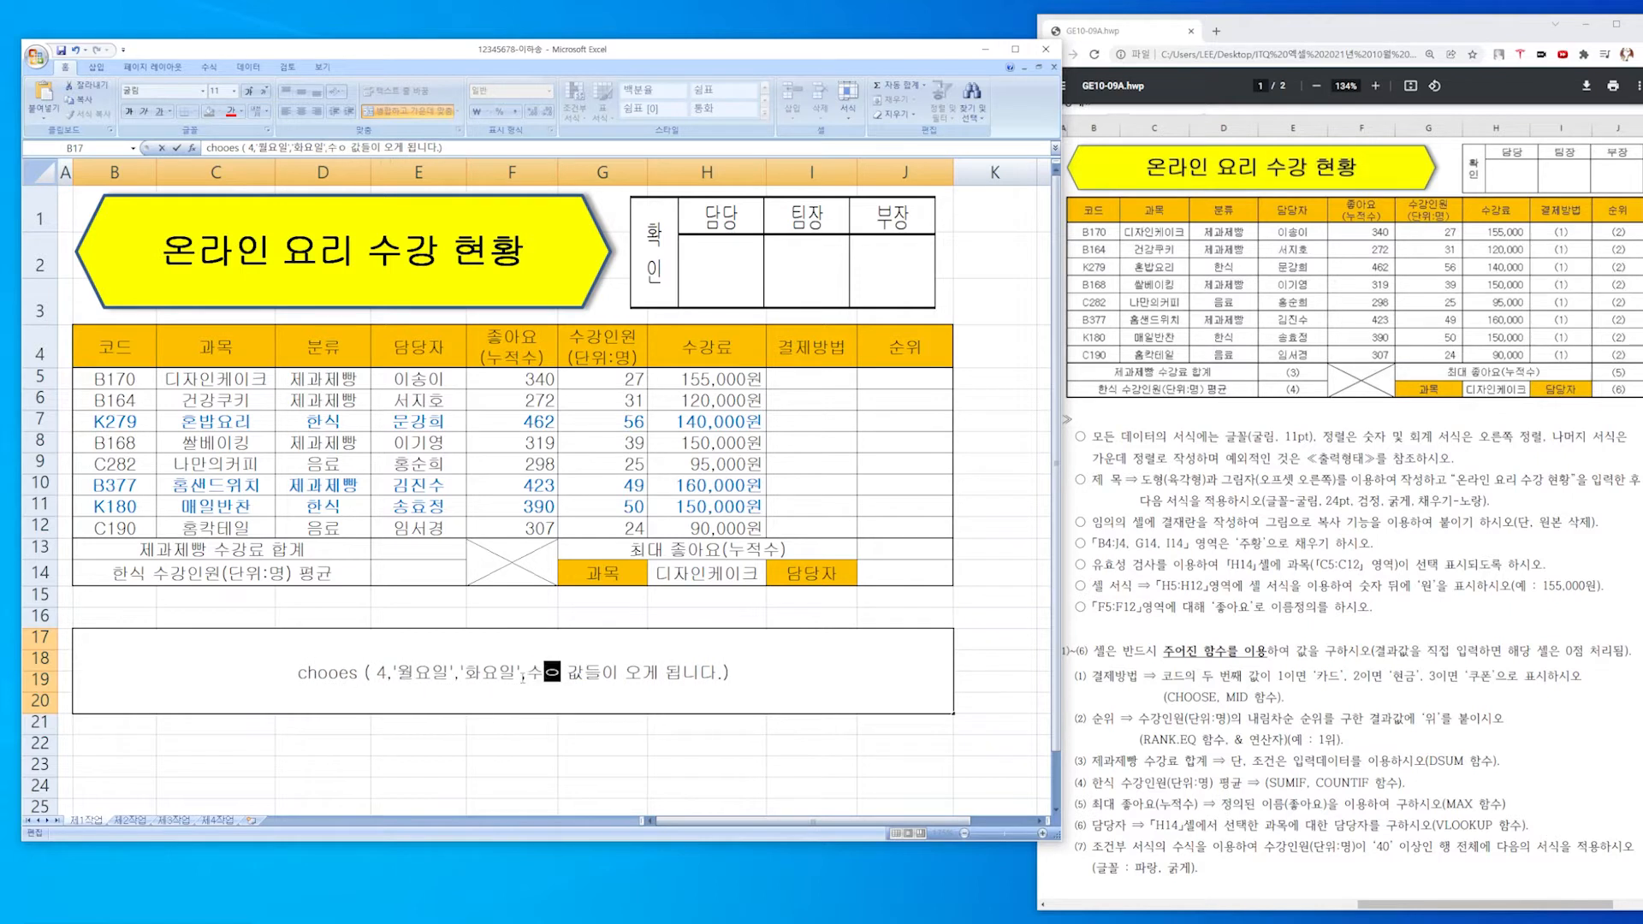
pyautogui.press('BackSpace')
pyautogui.press('BackSpace')
pyautogui.write("'수요일'")
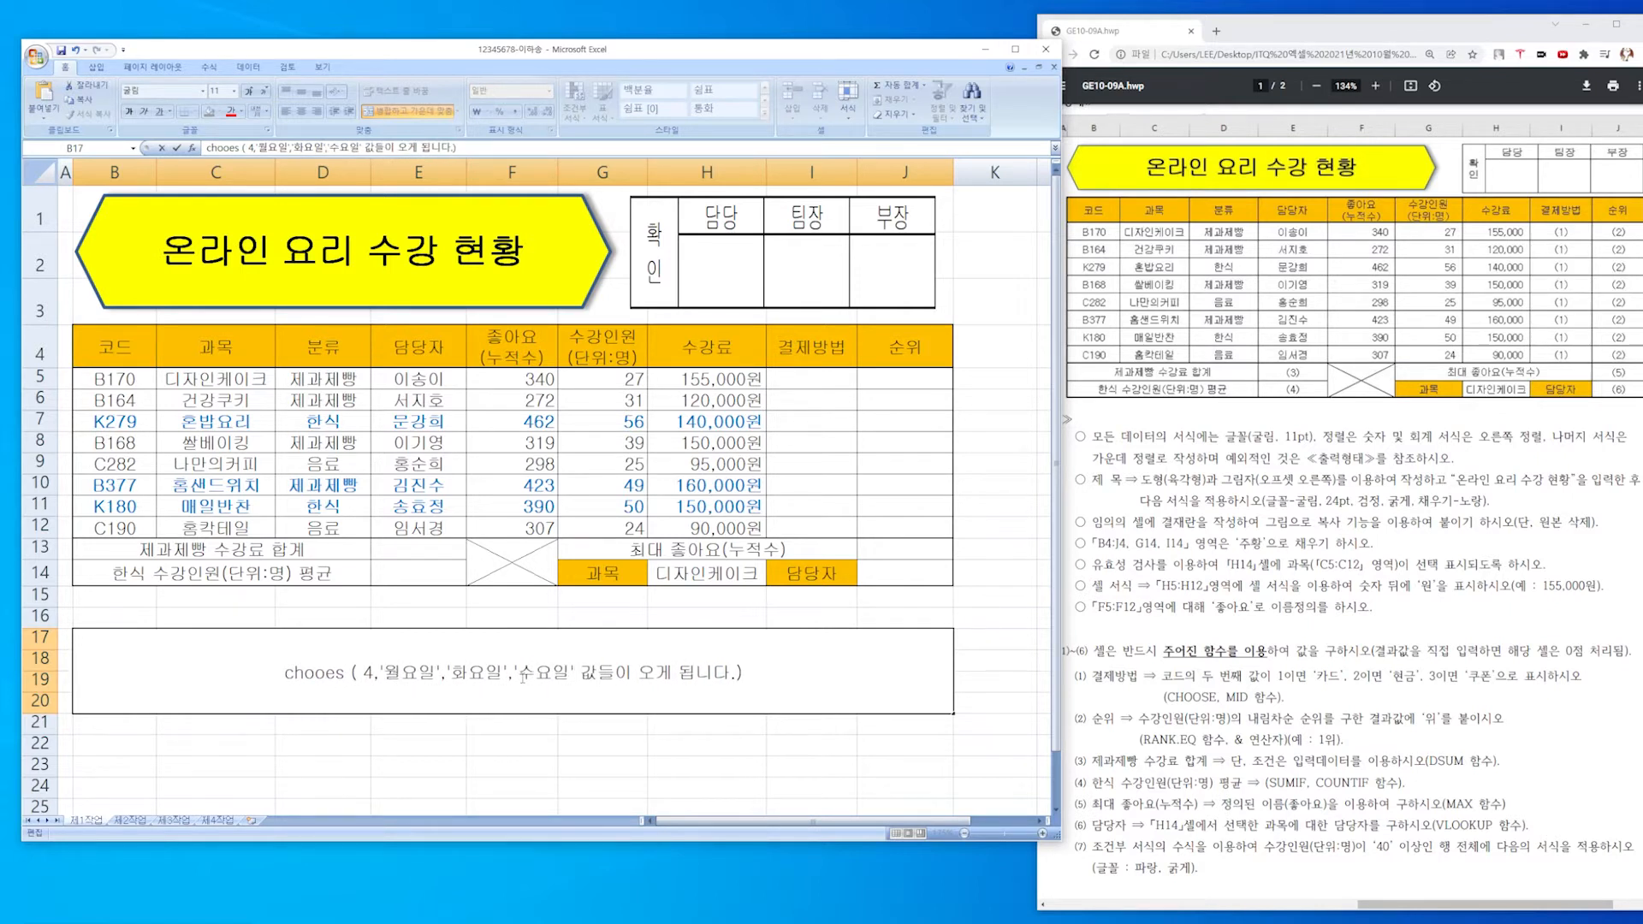
pyautogui.write(')')
pyautogui.hotkey('shift', 'End')
pyautogui.press('Delete')
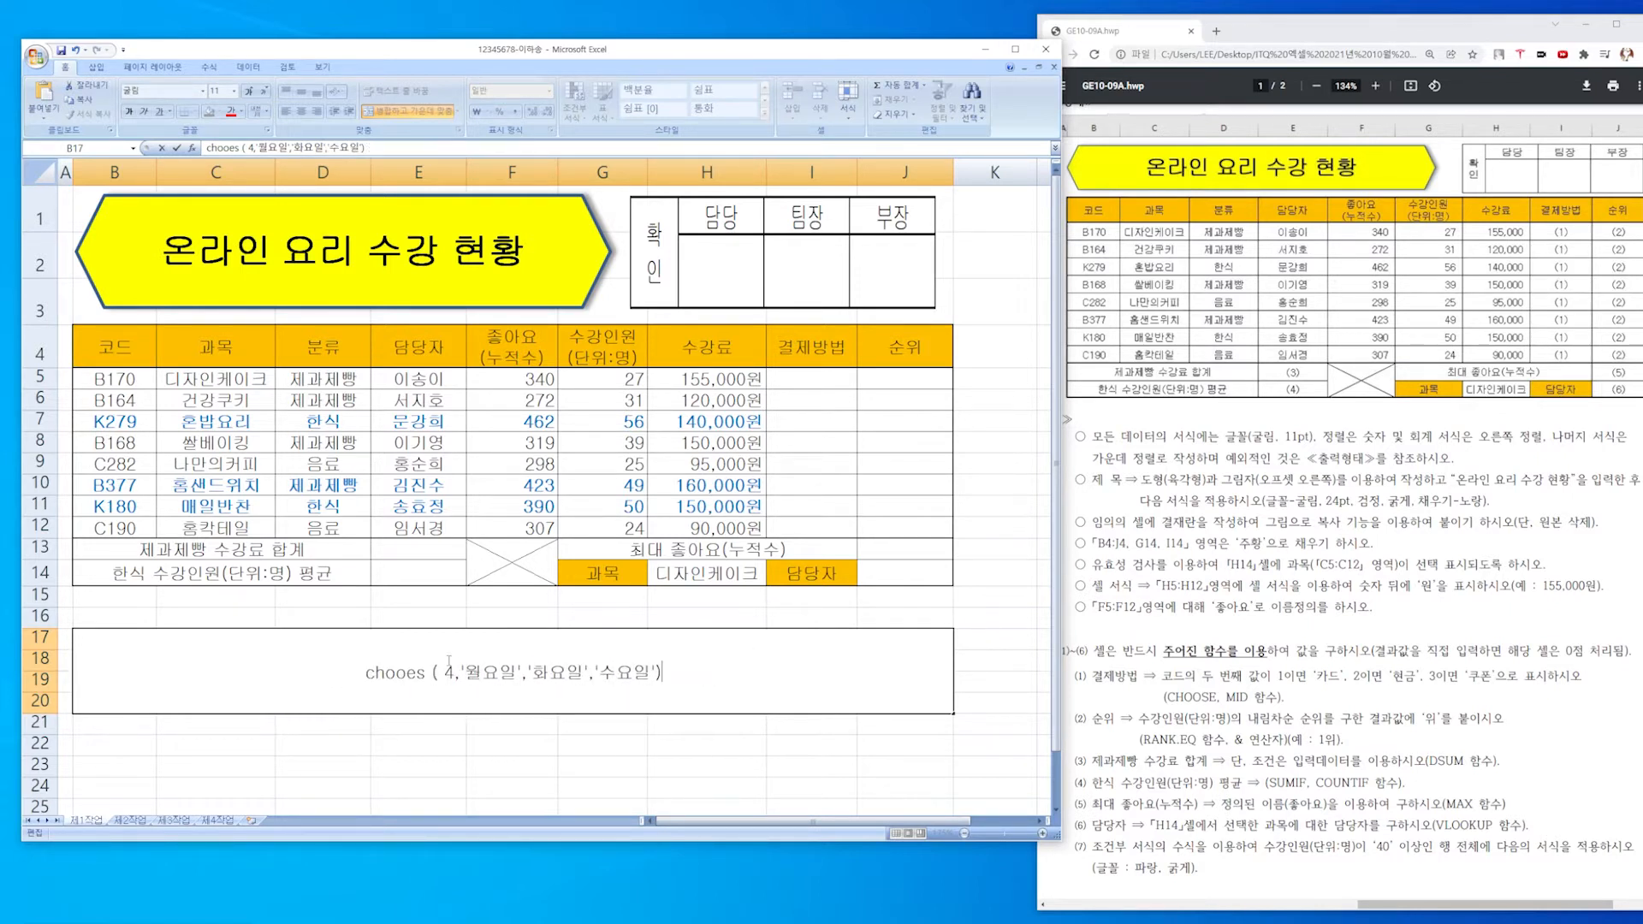
# Turn the note into the formula =chooes(3,'월요일','화요일','수요일') and try to enter it.
pyautogui.write('3')
pyautogui.press('Home')
pyautogui.write('=')
pyautogui.press('Right')
pyautogui.press('Right')
pyautogui.press('Right')
pyautogui.press('Right')
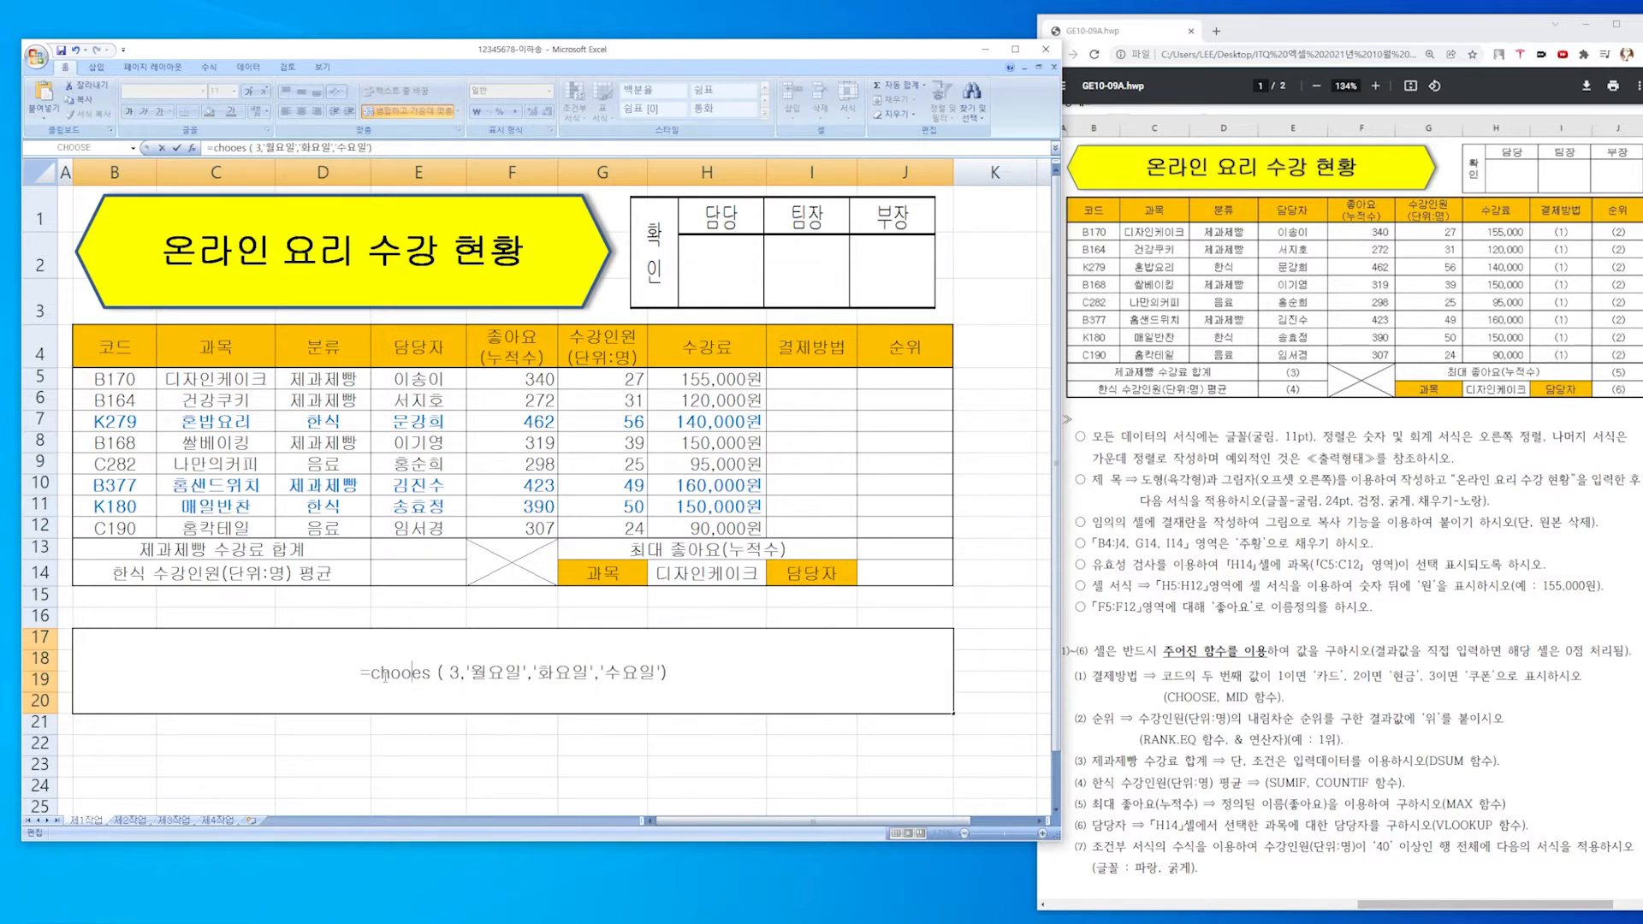
pyautogui.press('BackSpace')
pyautogui.press('Right')
pyautogui.press('Delete')
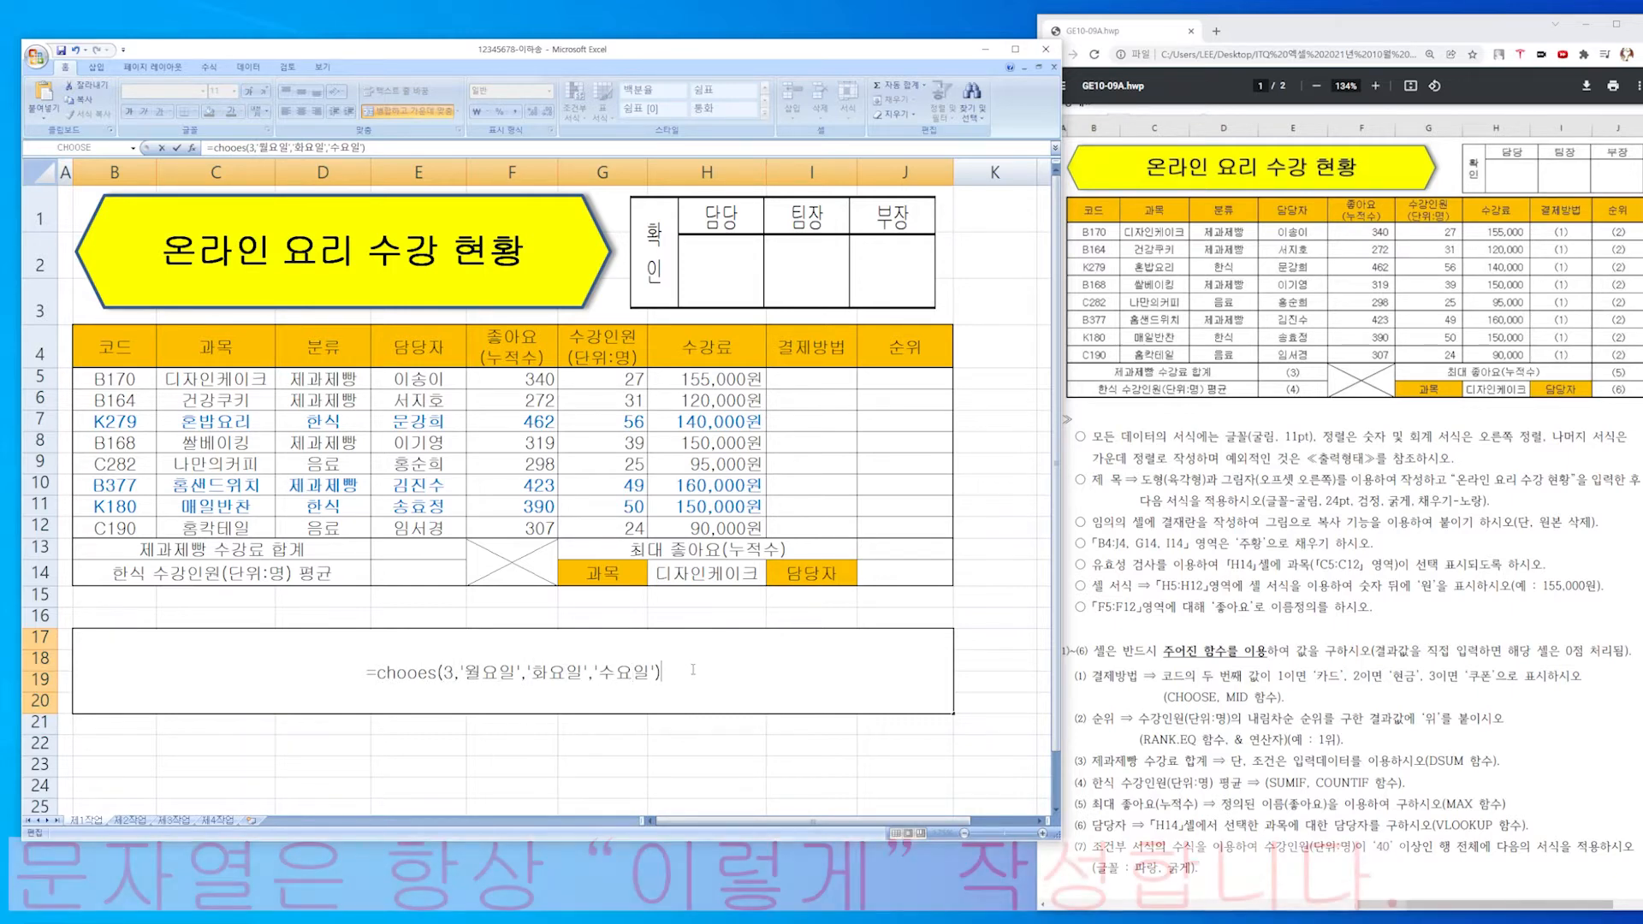
pyautogui.press('Return')
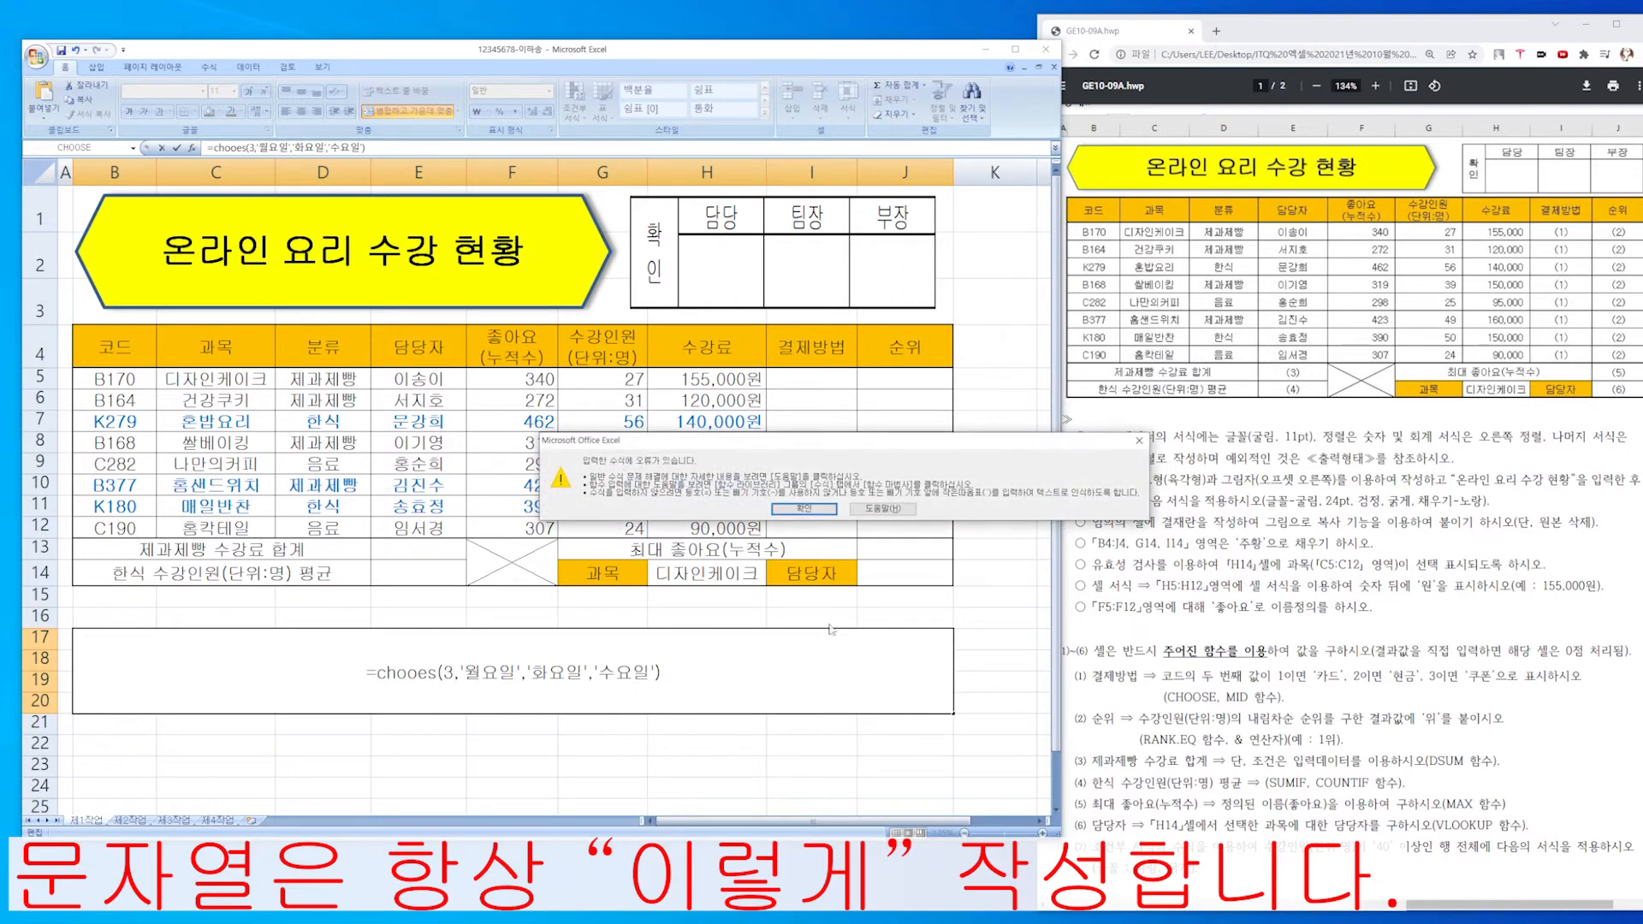
pyautogui.click(817, 508)
# Replace the single quotes around the three weekday names in the formula with double quotes.
pyautogui.click(522, 674)
pyautogui.press('BackSpace')
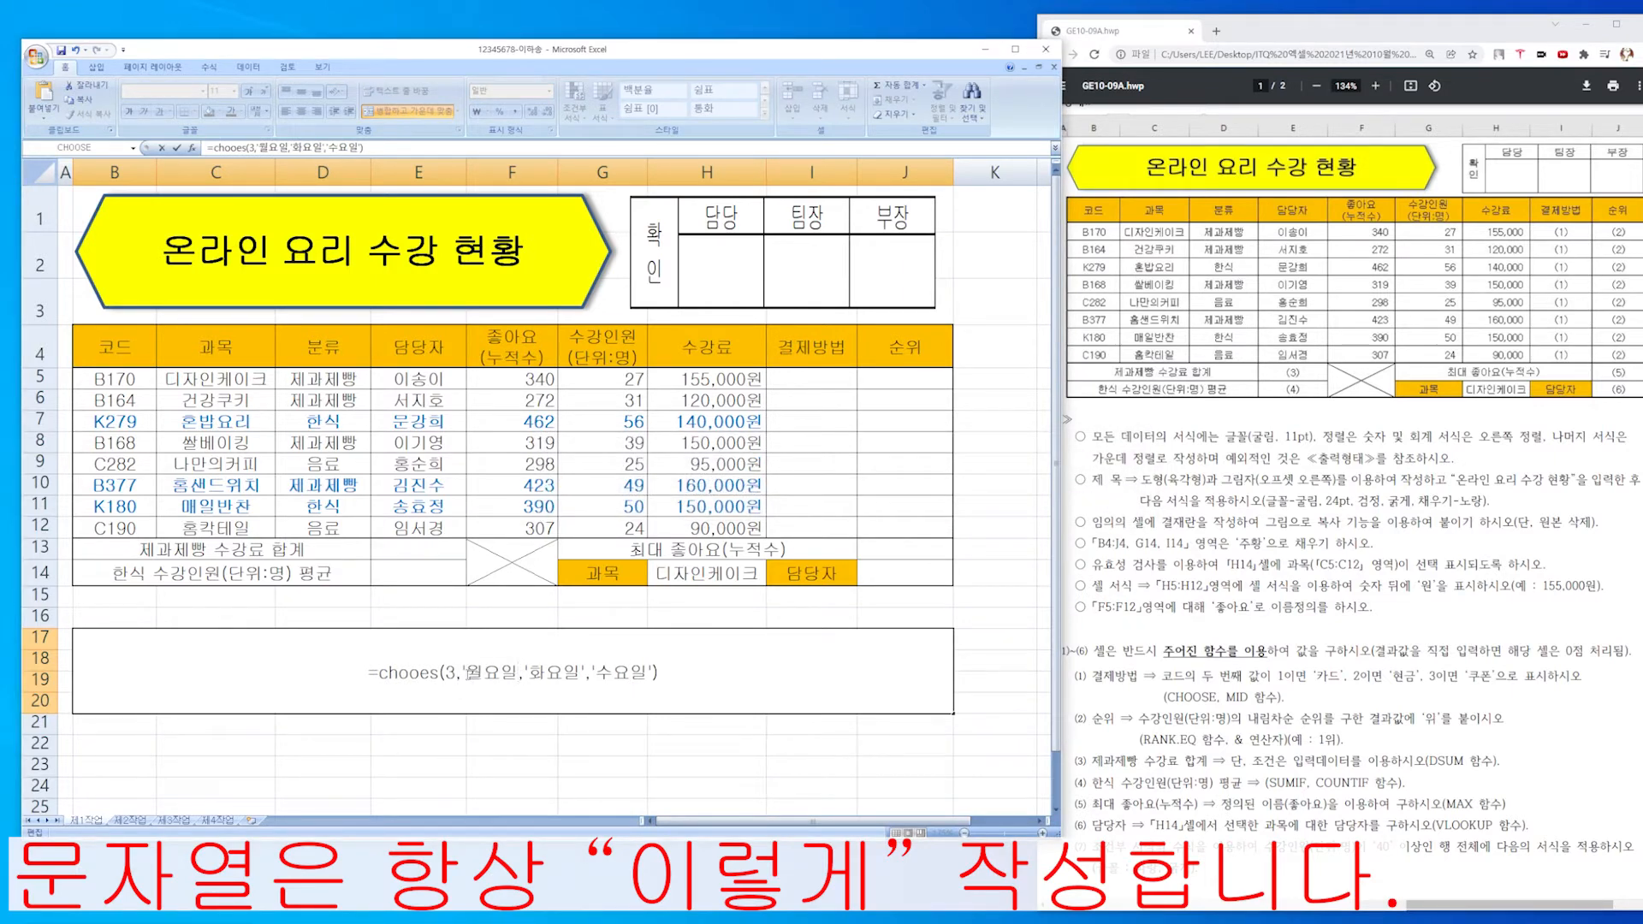
pyautogui.write('"')
pyautogui.click(465, 672)
pyautogui.press('BackSpace')
pyautogui.write('"')
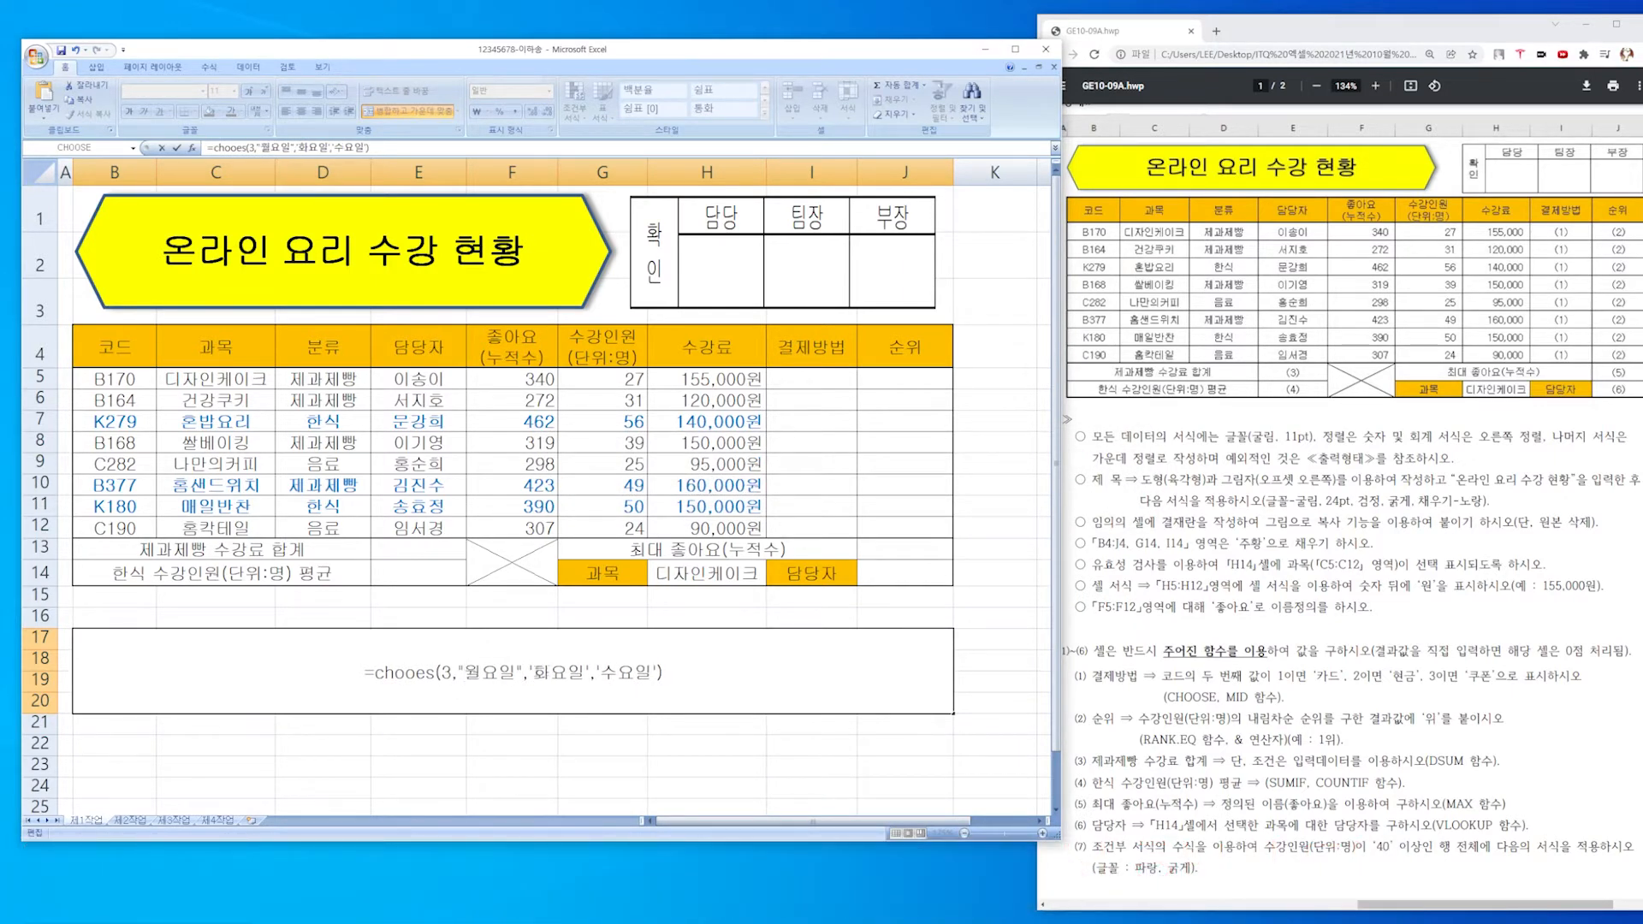
pyautogui.click(533, 672)
pyautogui.press('BackSpace')
pyautogui.write('"')
pyautogui.click(600, 672)
pyautogui.press('BackSpace')
pyautogui.write('"')
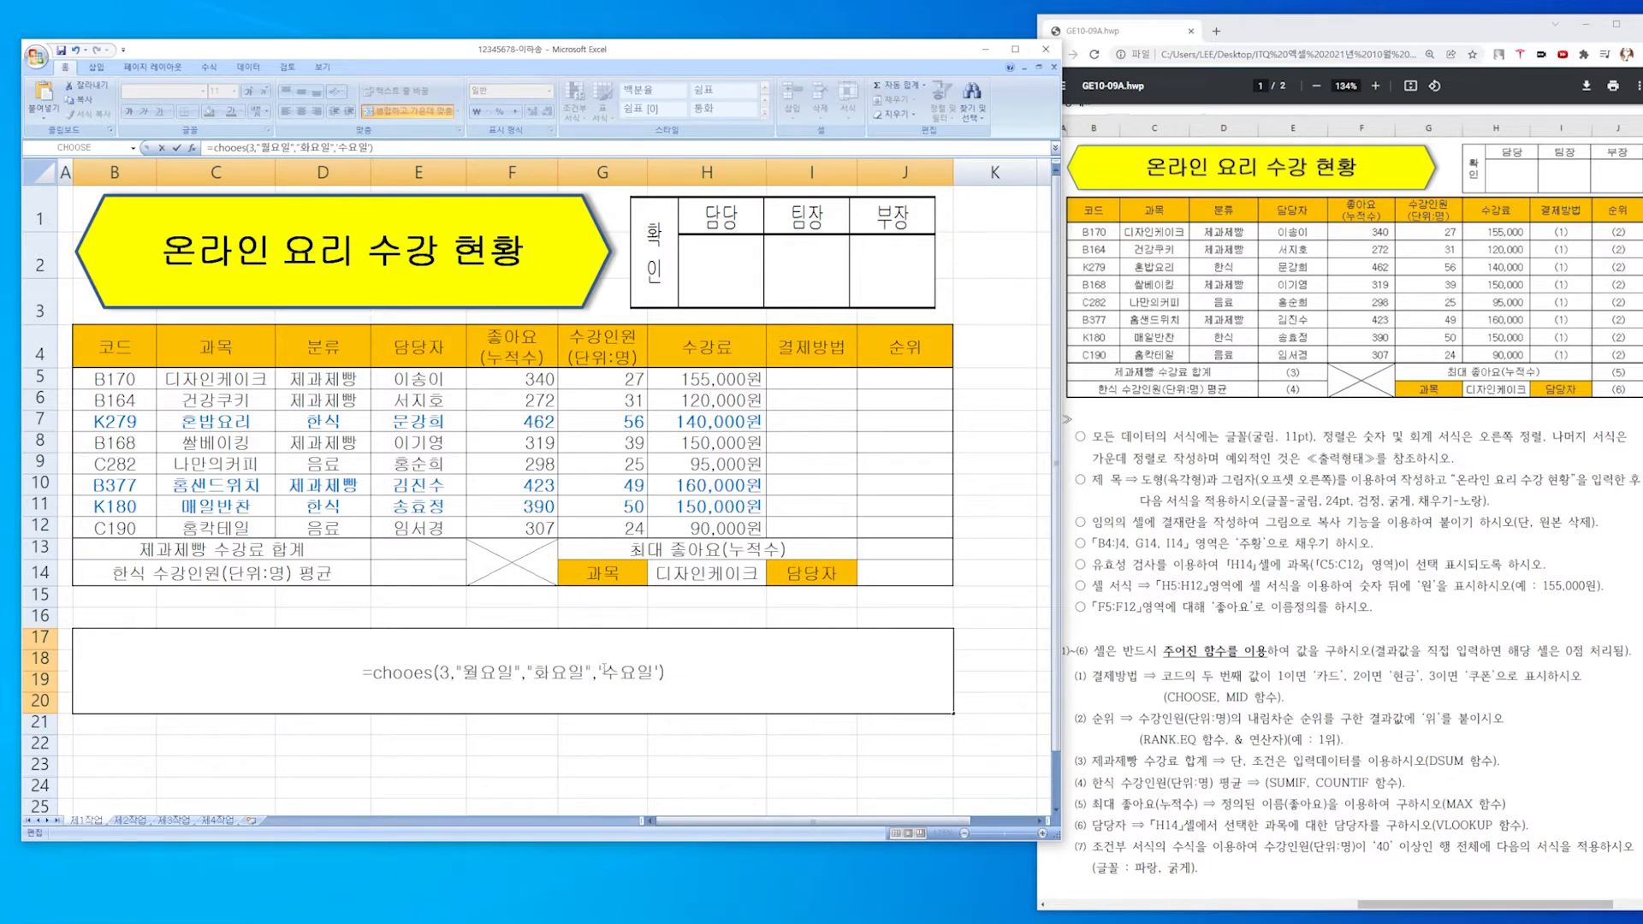
pyautogui.click(603, 672)
pyautogui.press('BackSpace')
pyautogui.write('"')
pyautogui.click(662, 673)
pyautogui.press('BackSpace')
pyautogui.write('"')
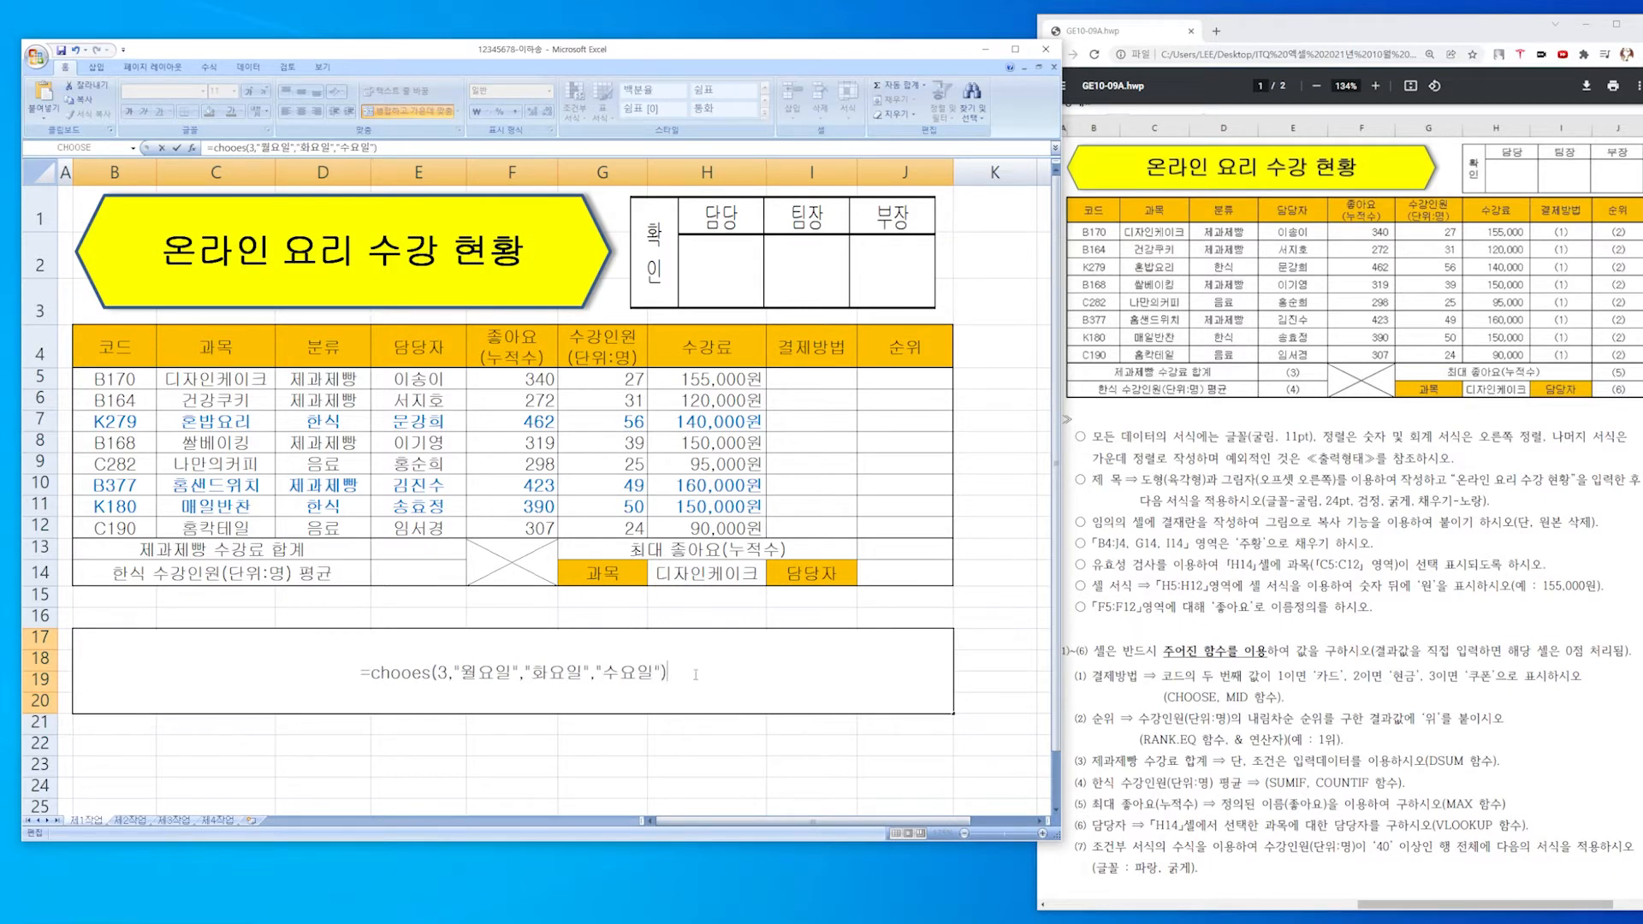
# Enter the formula =chooes(3,"월요일","화요일","수요일") with 3 as its index, and clear the merged area.
pyautogui.press('Return')
pyautogui.doubleClick(581, 673)
pyautogui.click(451, 672)
pyautogui.press('BackSpace')
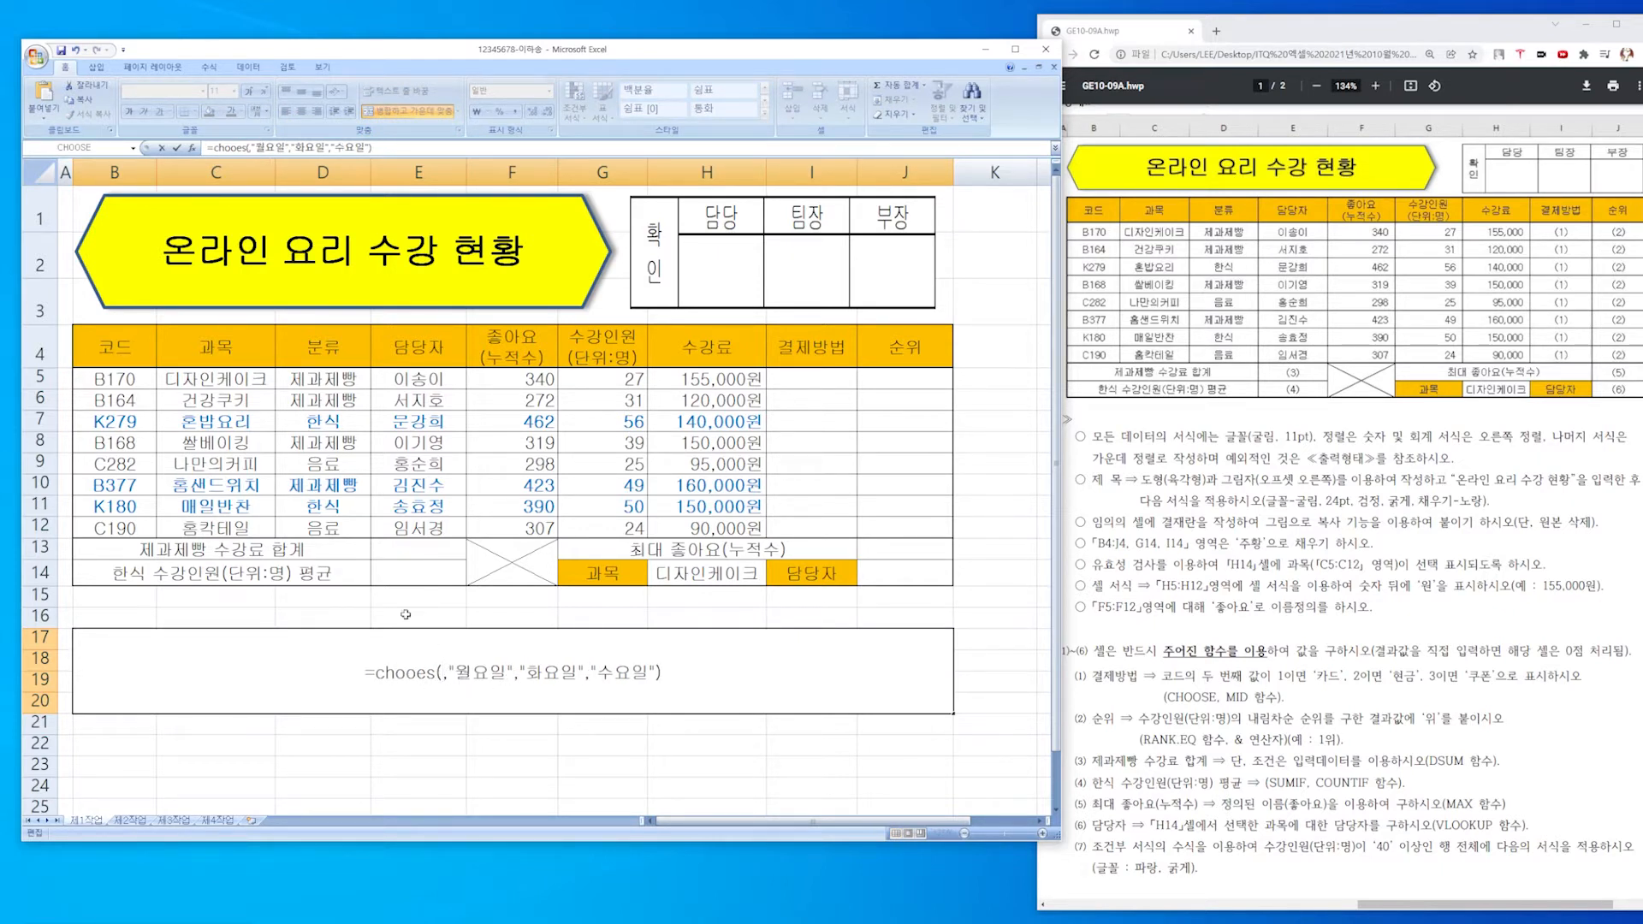
pyautogui.write('3')
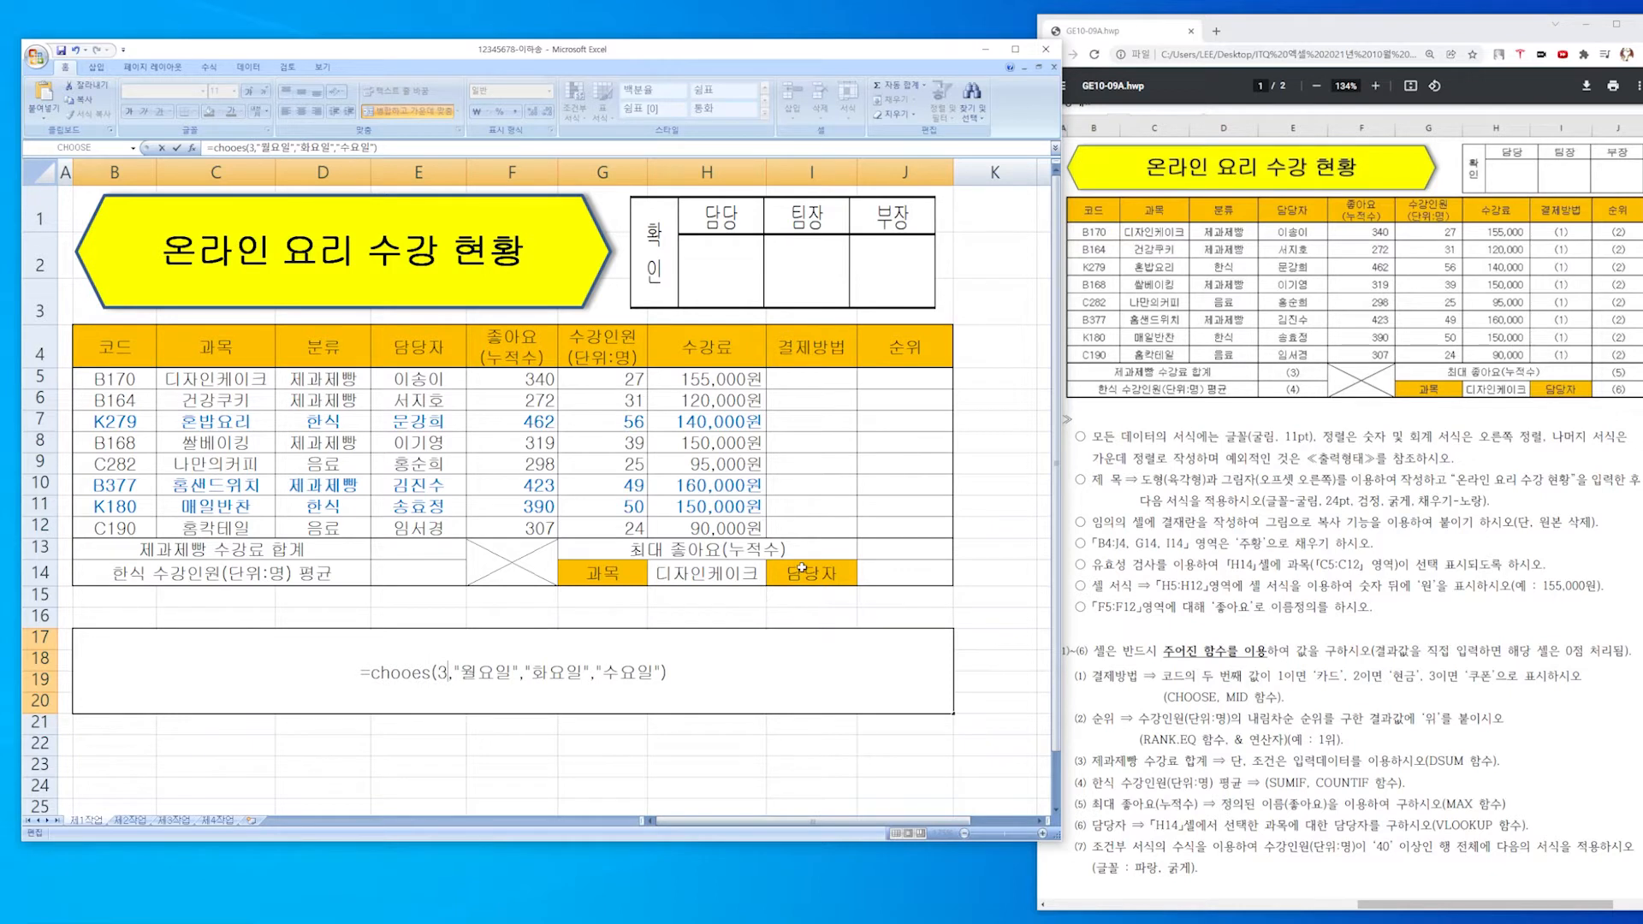
pyautogui.hotkey('ctrl', 'Return')
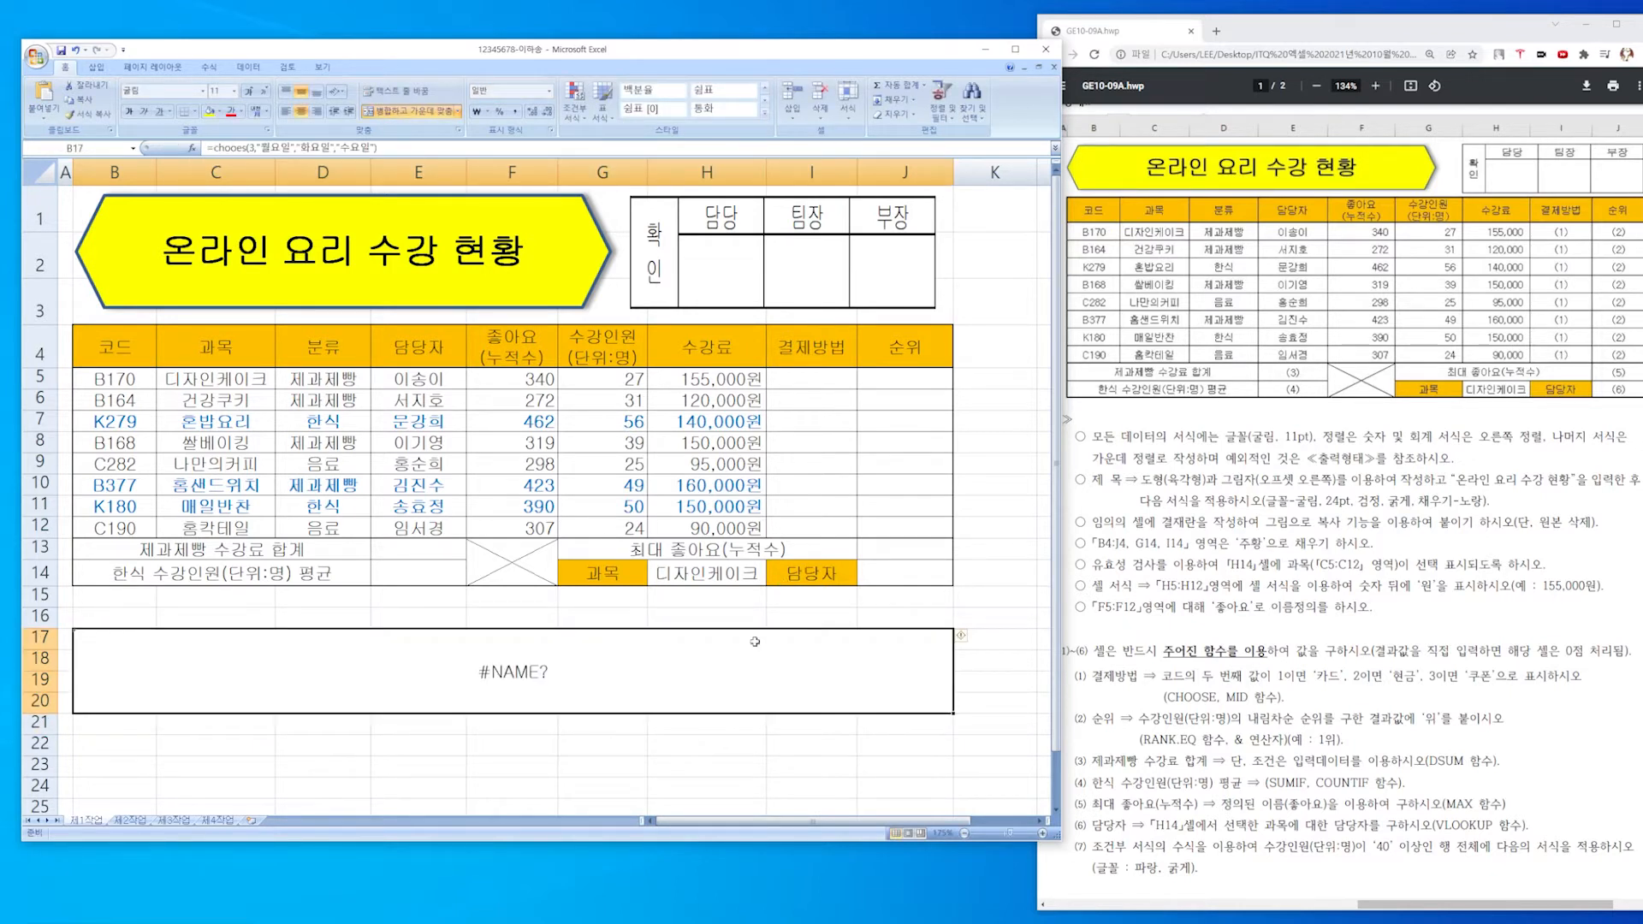
pyautogui.press('BackSpace')
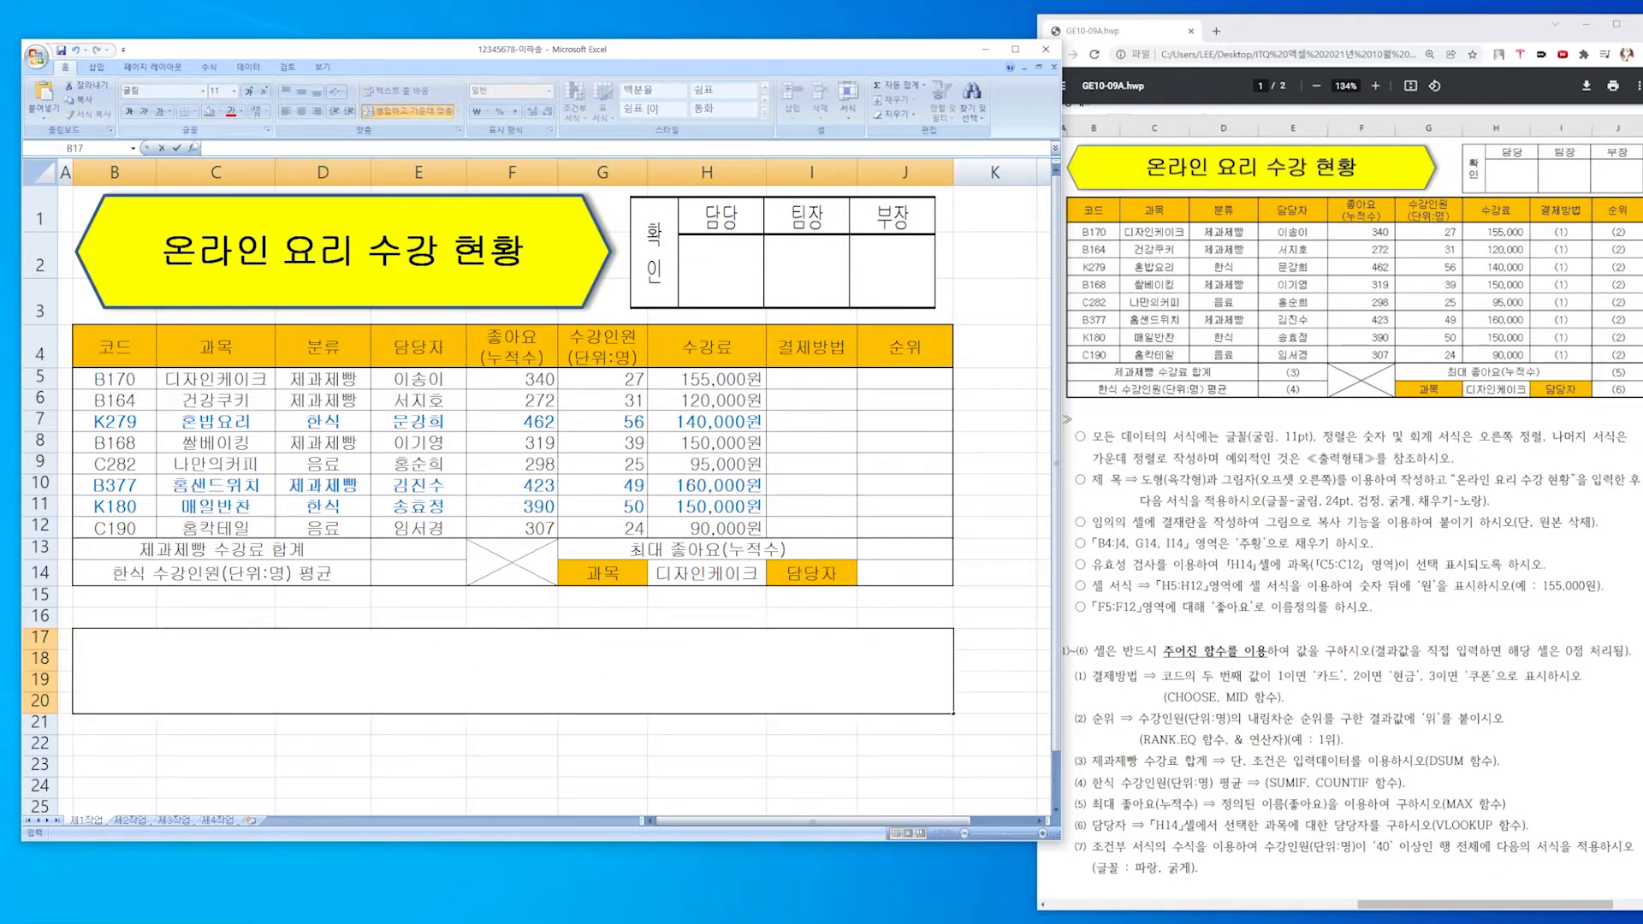
# Insert the CHOOSE function in the merged area B17 with "월요일" as its first value and "화요일" as its second.
pyautogui.click(191, 148)
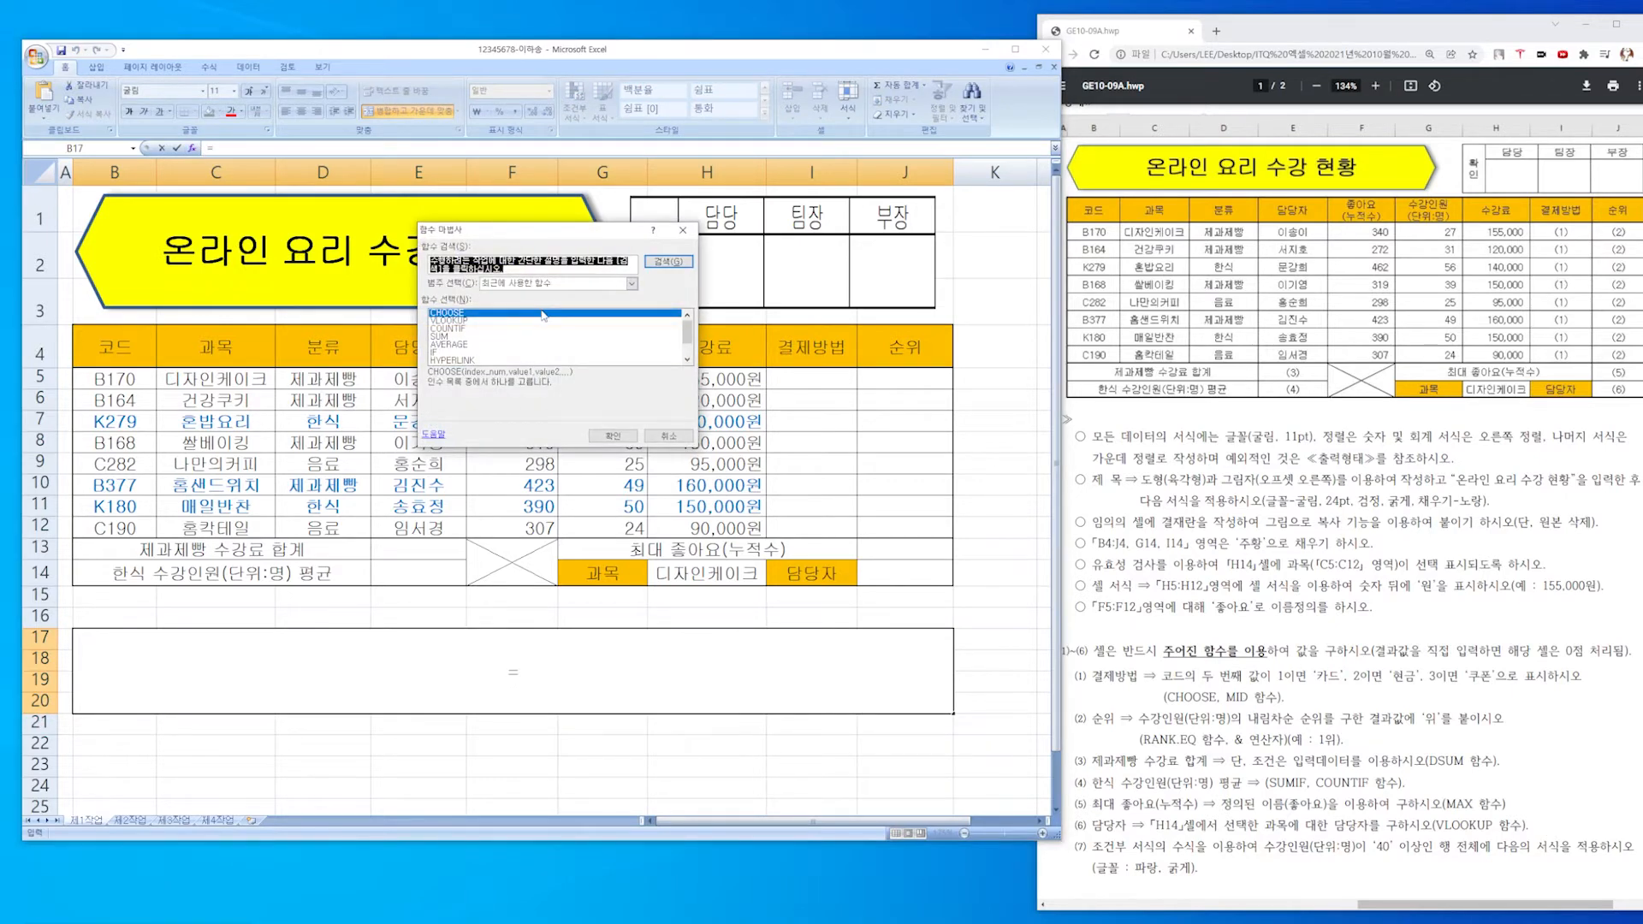
pyautogui.click(613, 436)
pyautogui.moveTo(156, 246); pyautogui.dragTo(338, 274)
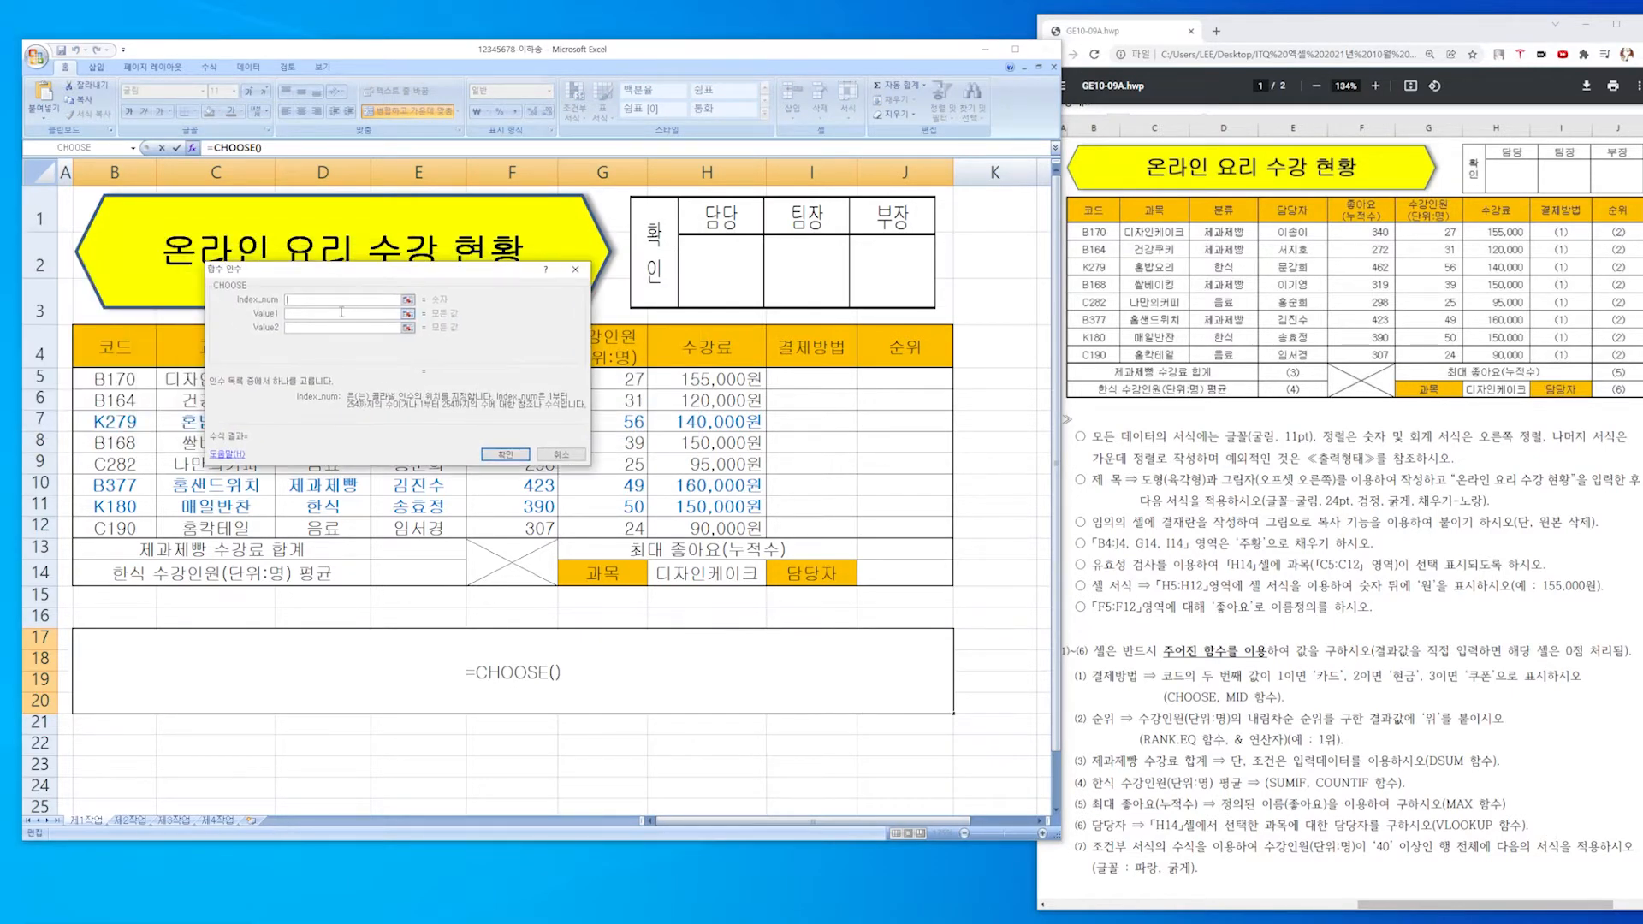
pyautogui.click(342, 321)
pyautogui.write('월요일')
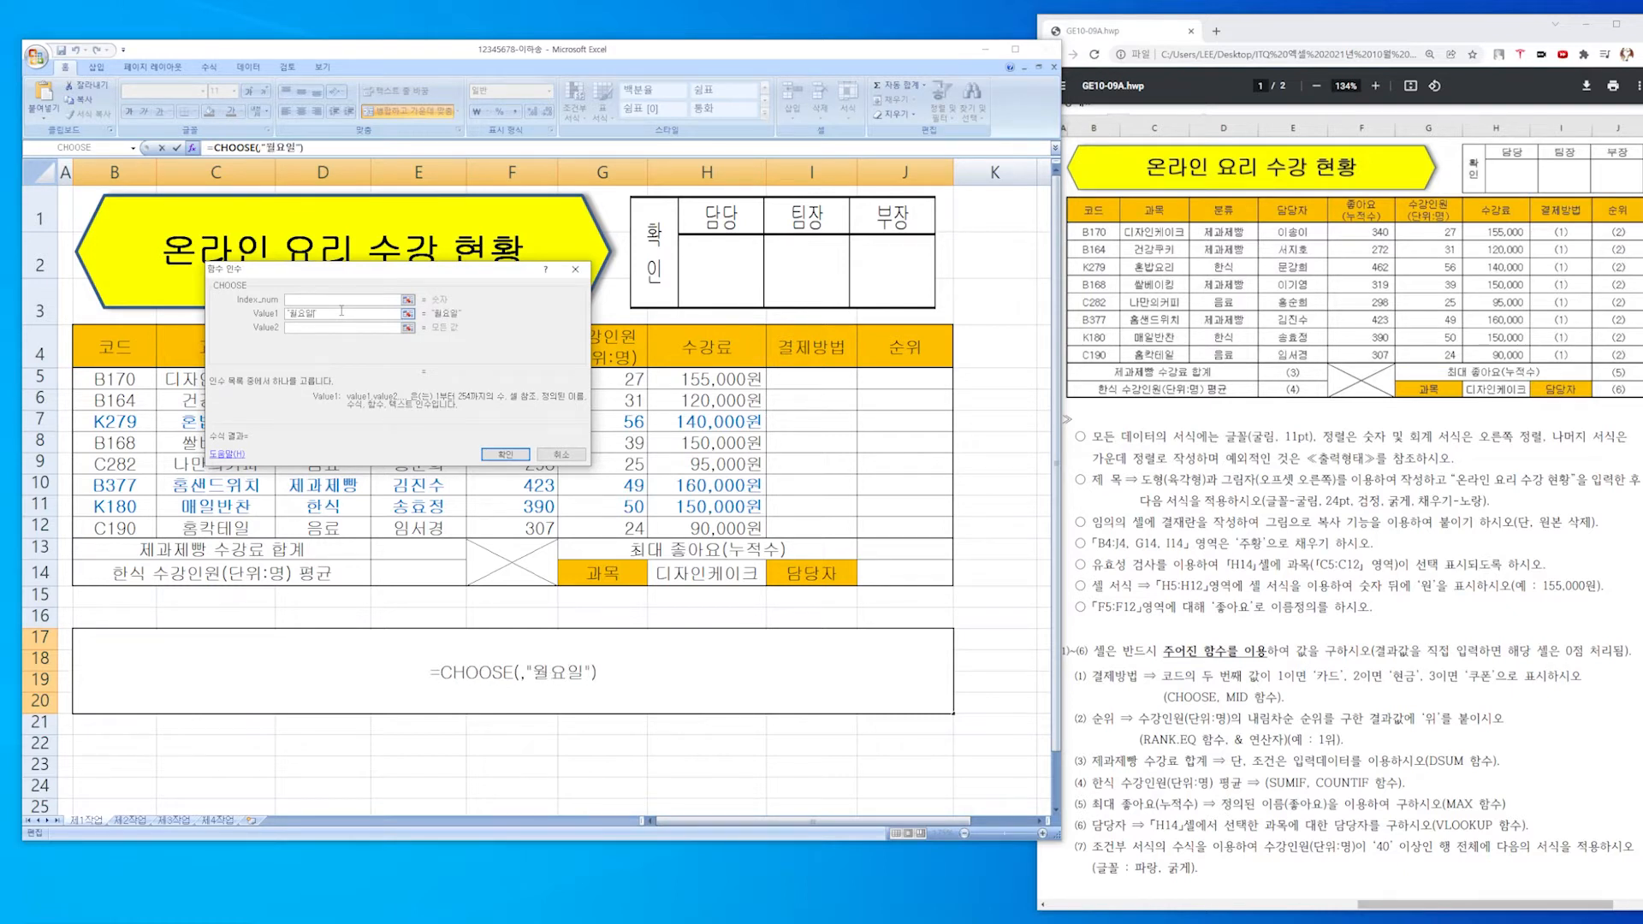
pyautogui.press('Tab')
pyautogui.write('화요일')
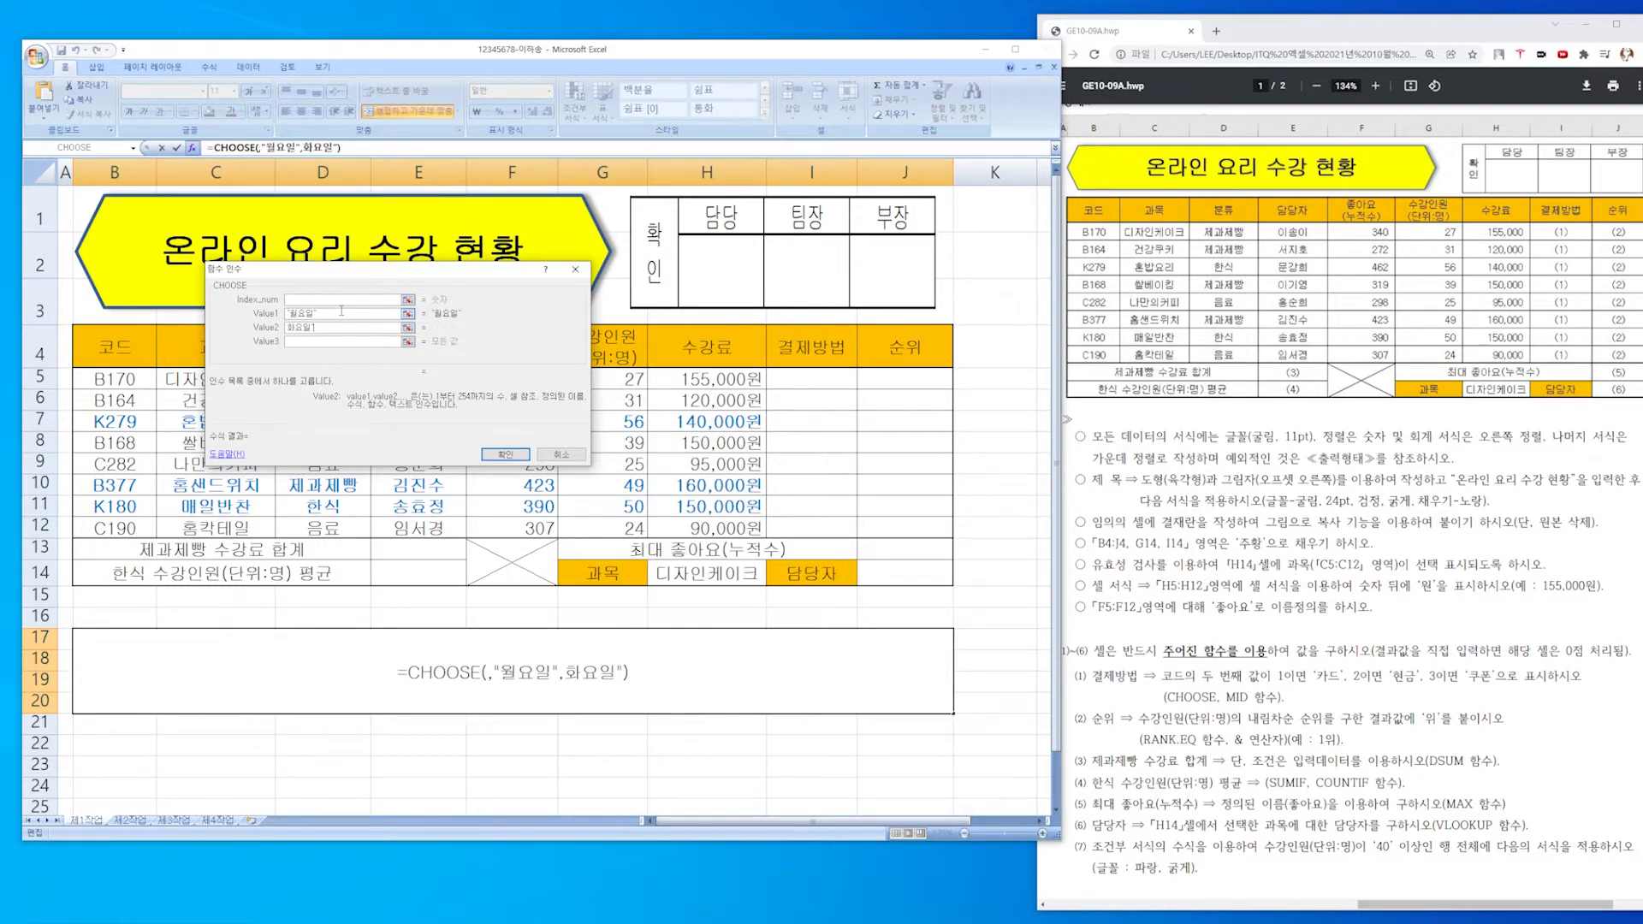
# Set the third CHOOSE value to "수요일" and the index number to 3, and complete the function.
pyautogui.press('Tab')
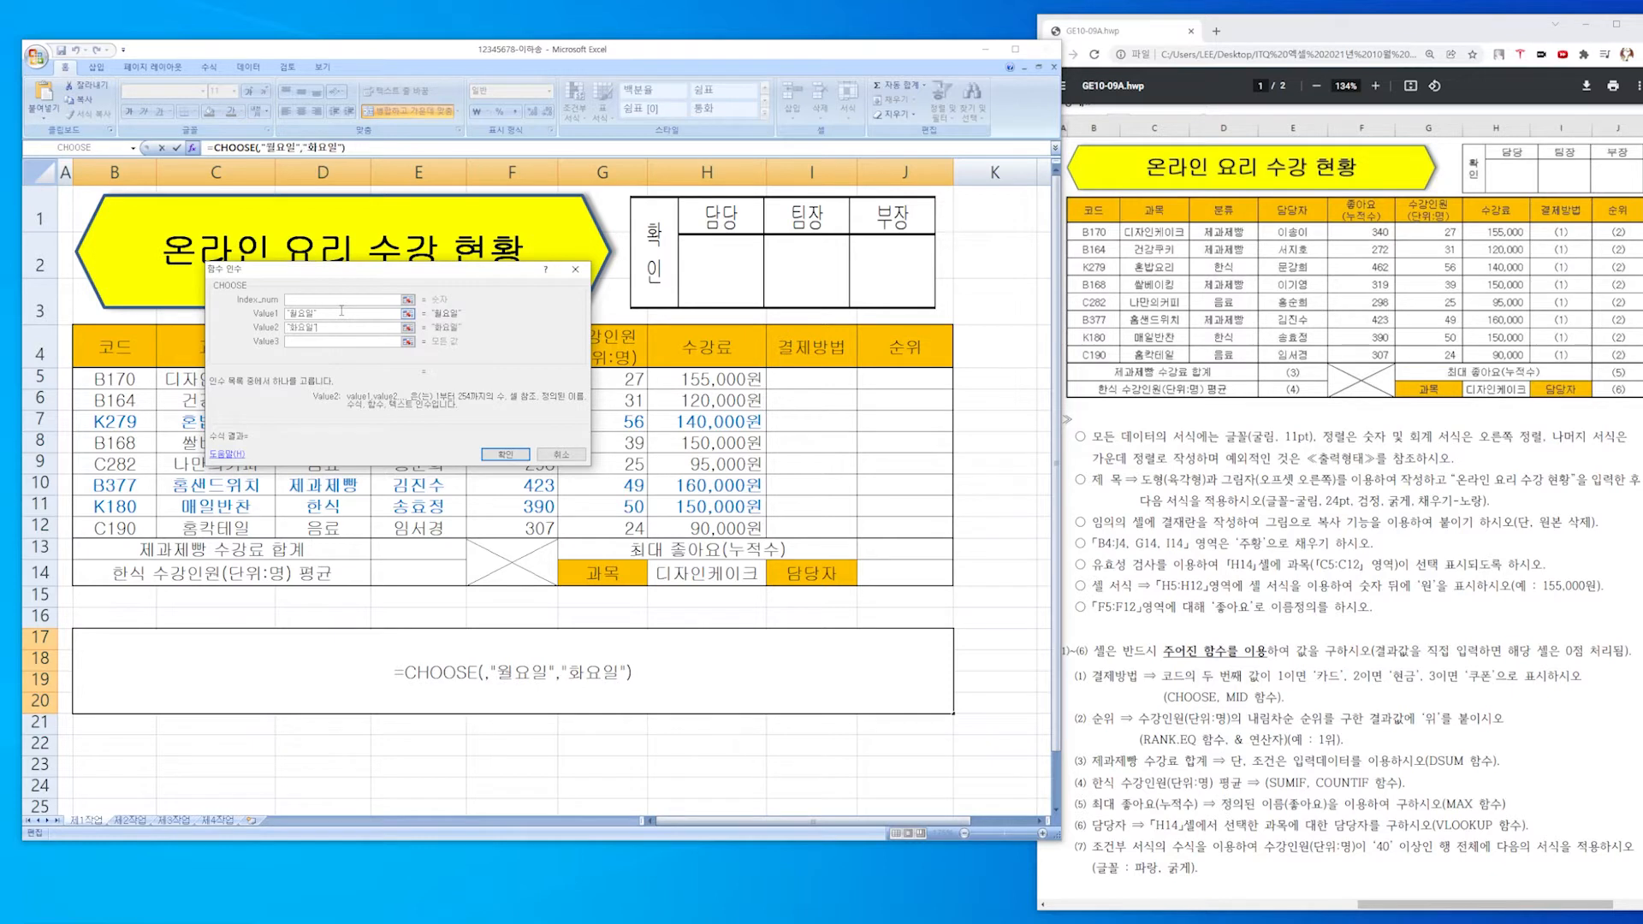
pyautogui.write('수요일')
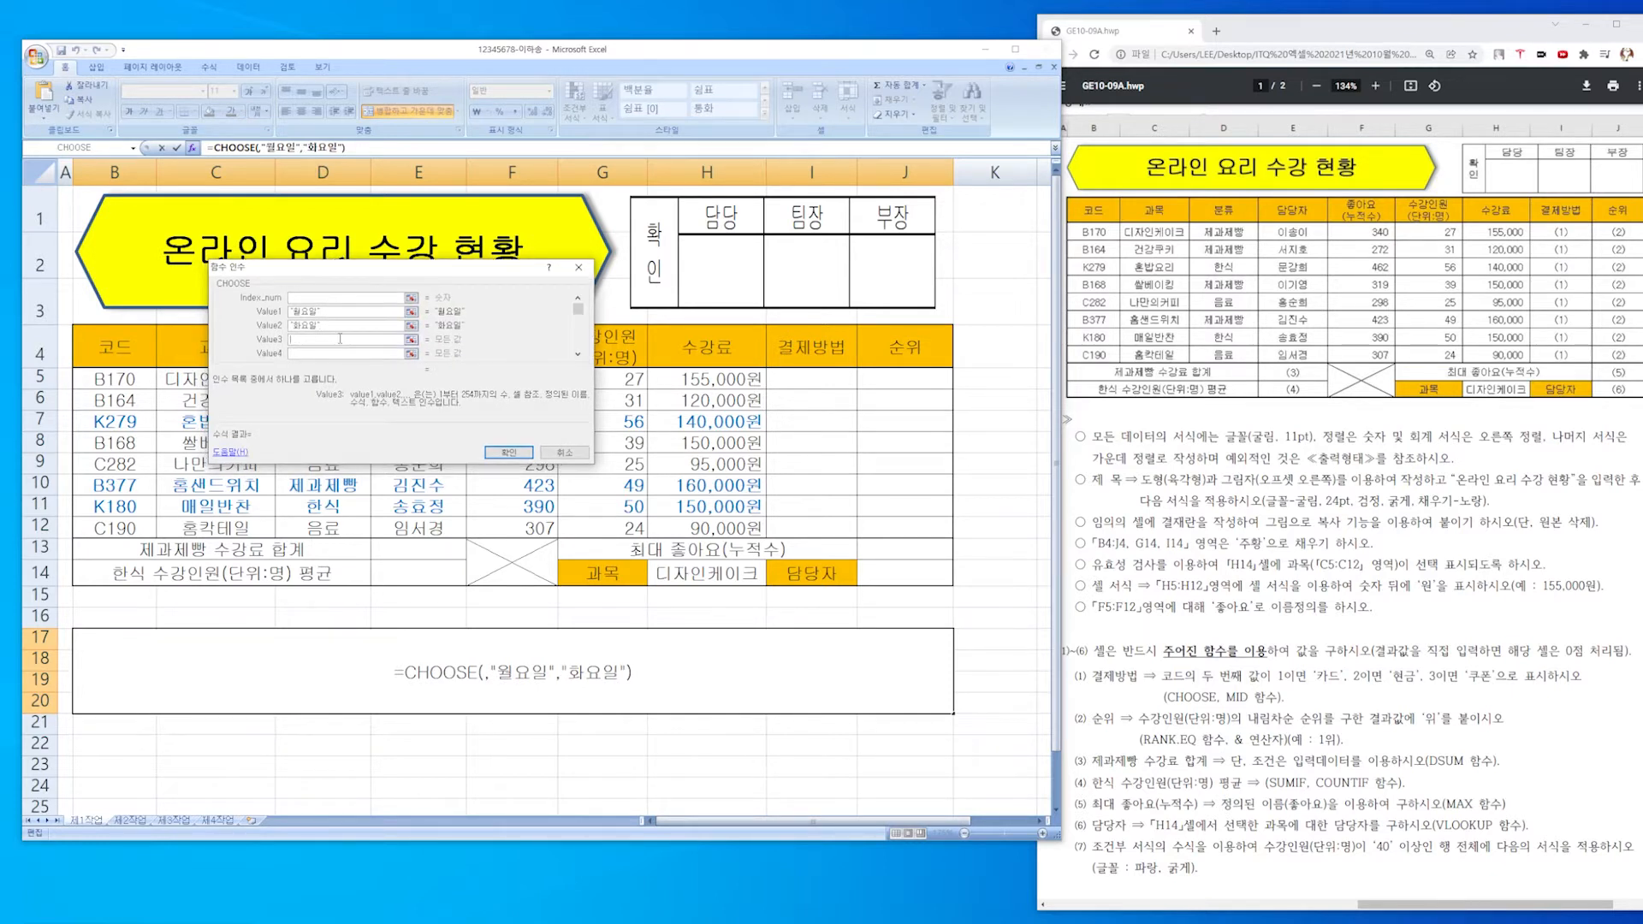
pyautogui.press('BackSpace')
pyautogui.press('BackSpace')
pyautogui.press('BackSpace')
pyautogui.press('BackSpace')
pyautogui.write('"수요일"')
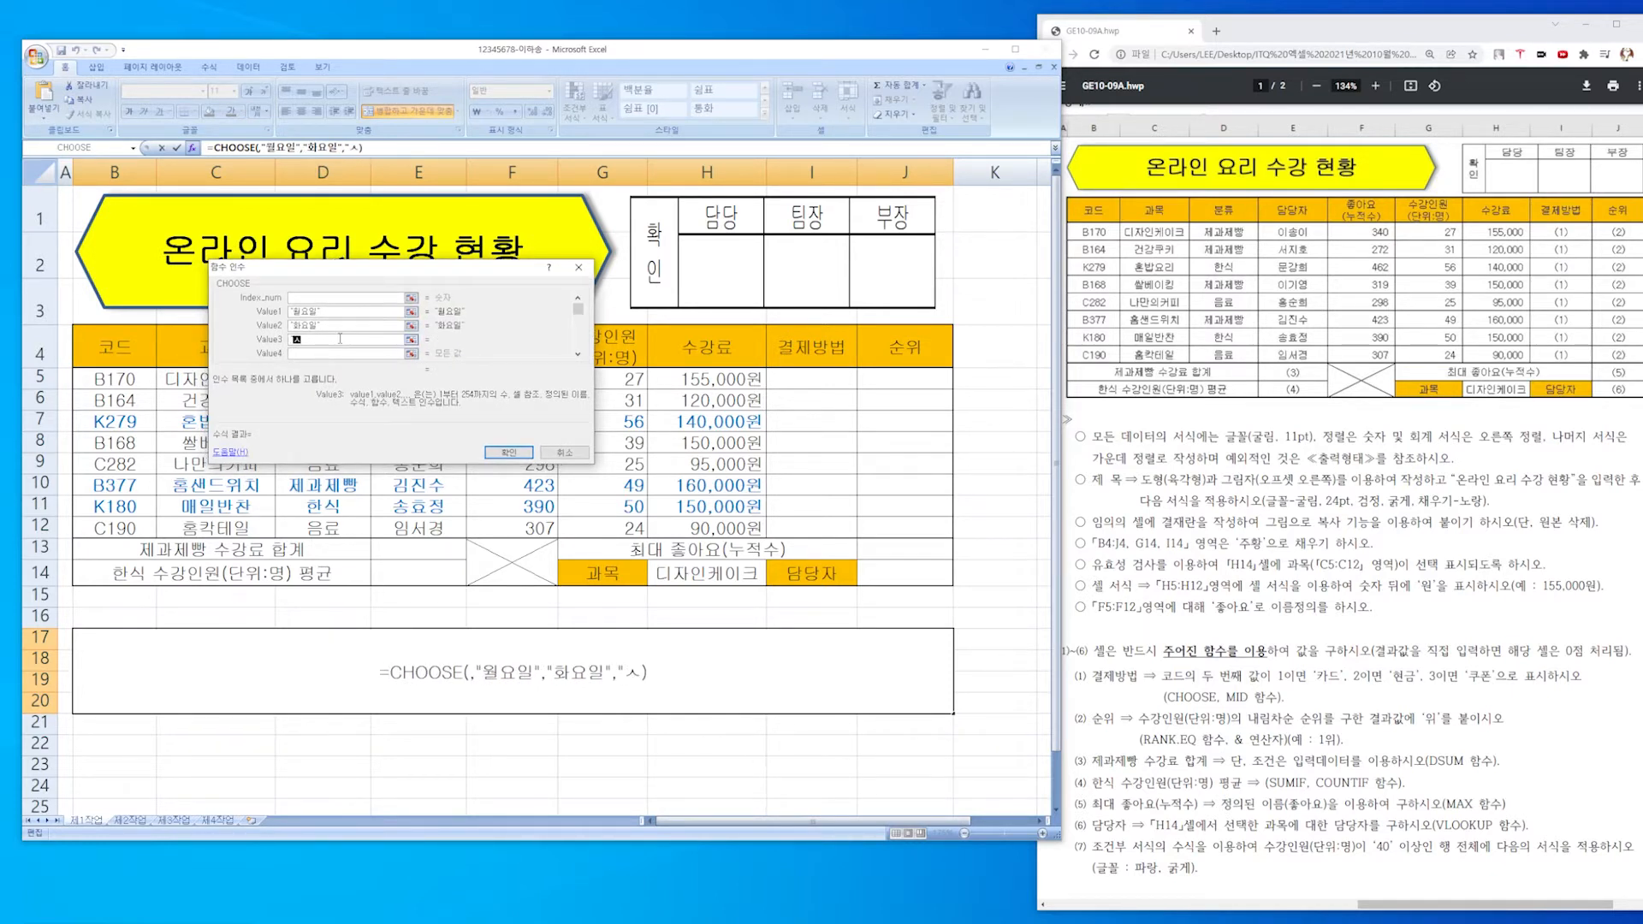
pyautogui.click(336, 298)
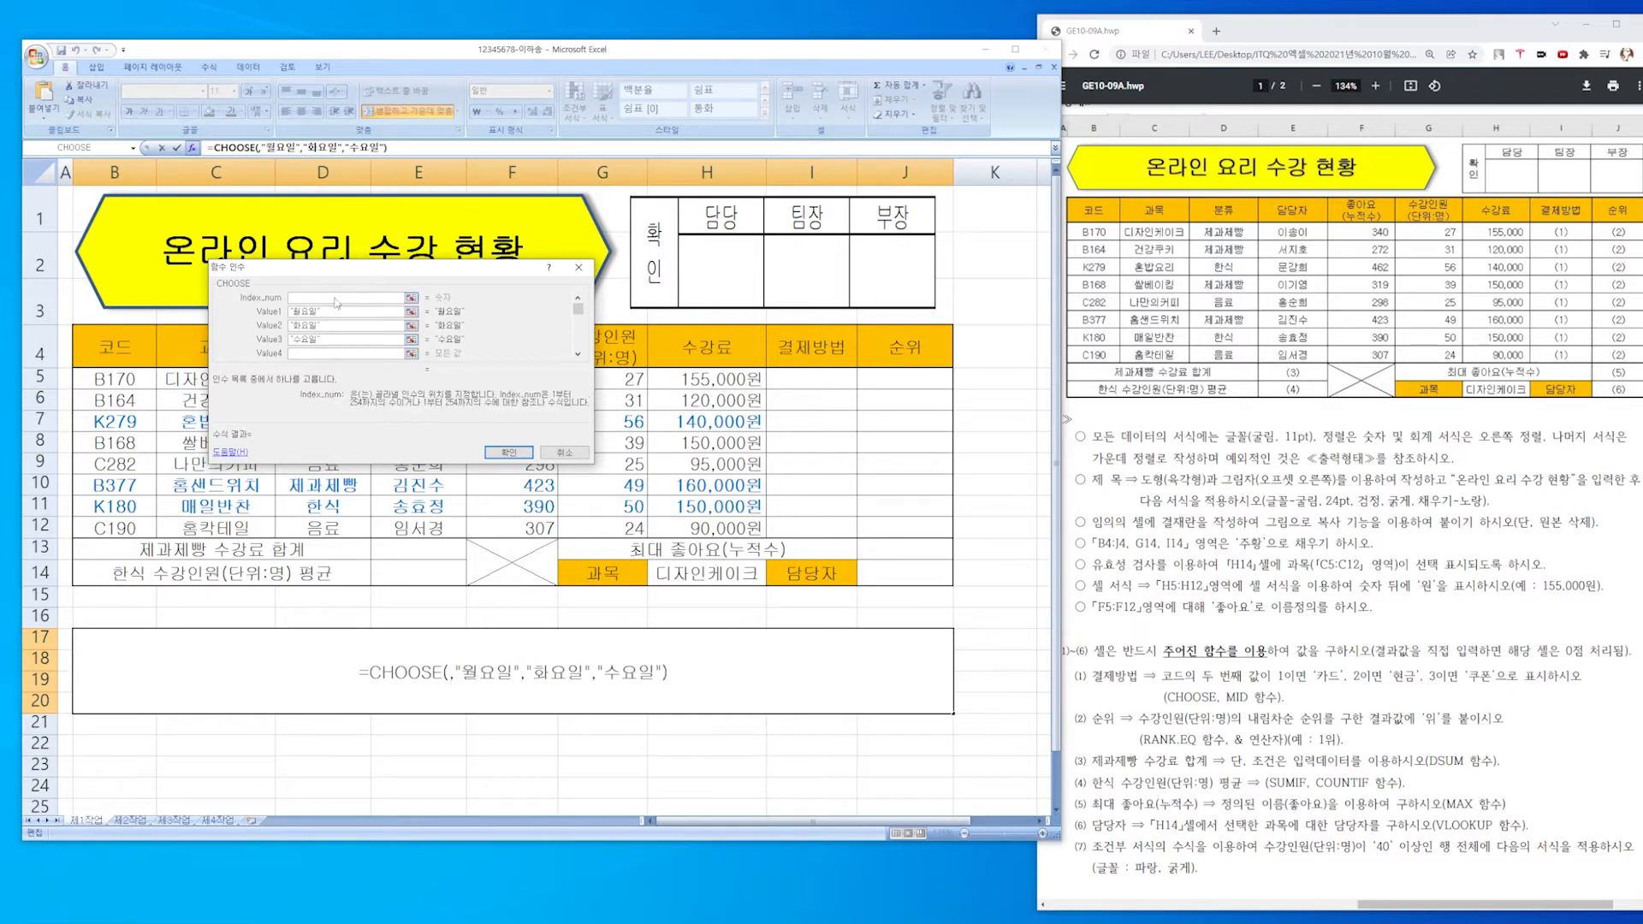
pyautogui.write('3')
pyautogui.click(512, 455)
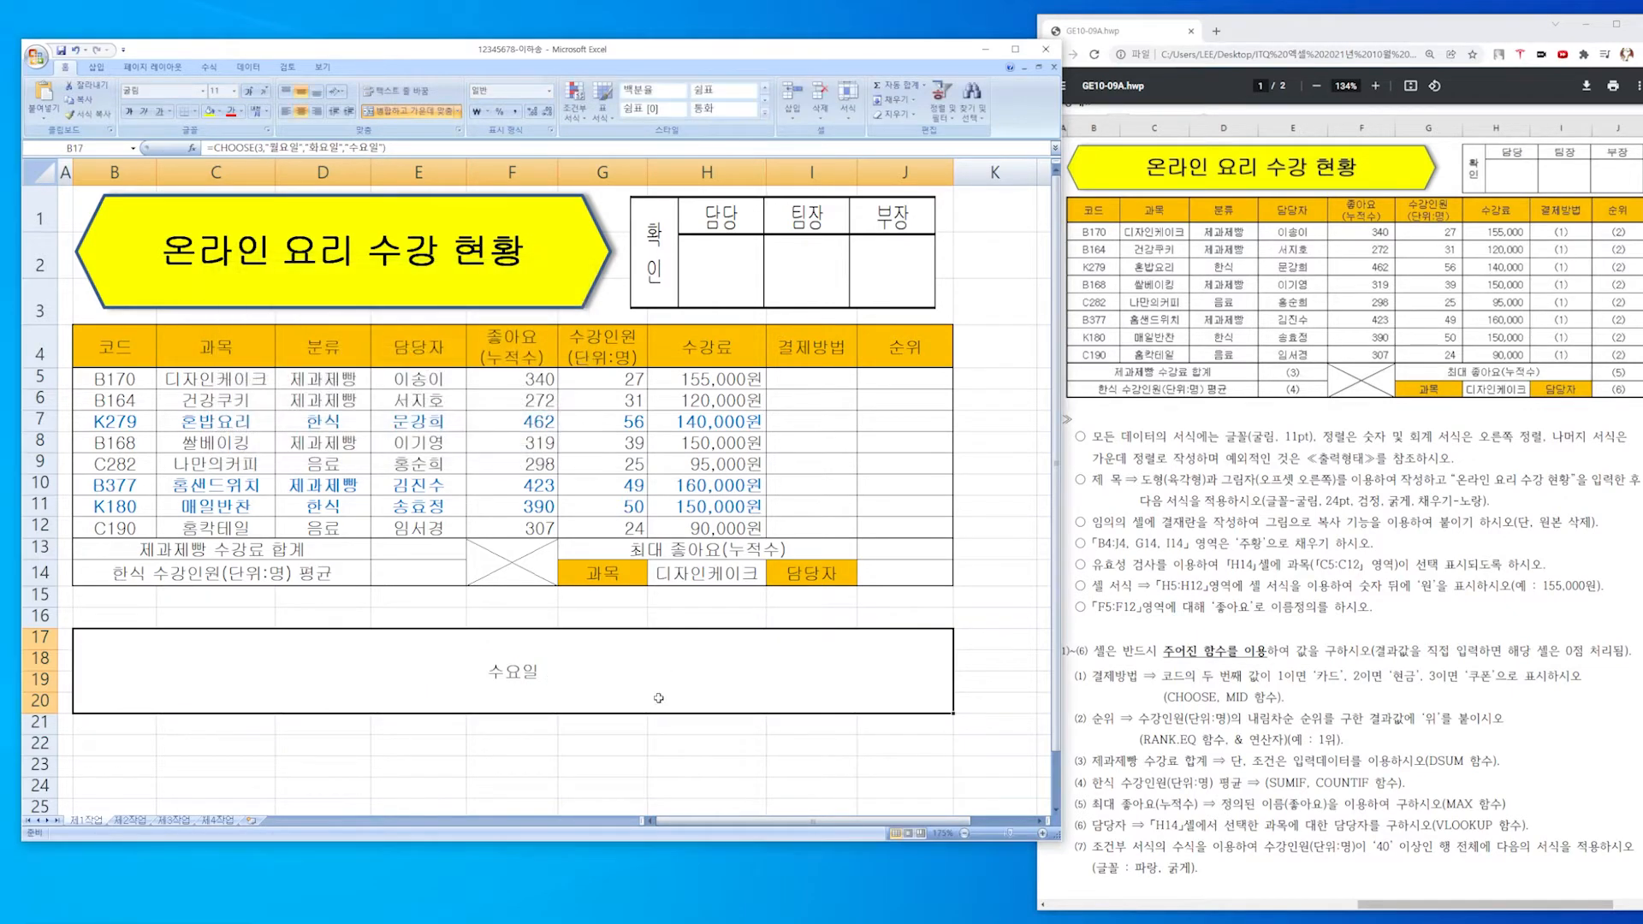
# Review the arguments of the CHOOSE formula in the merged area and compare them with the wording of task (1).
pyautogui.doubleClick(406, 672)
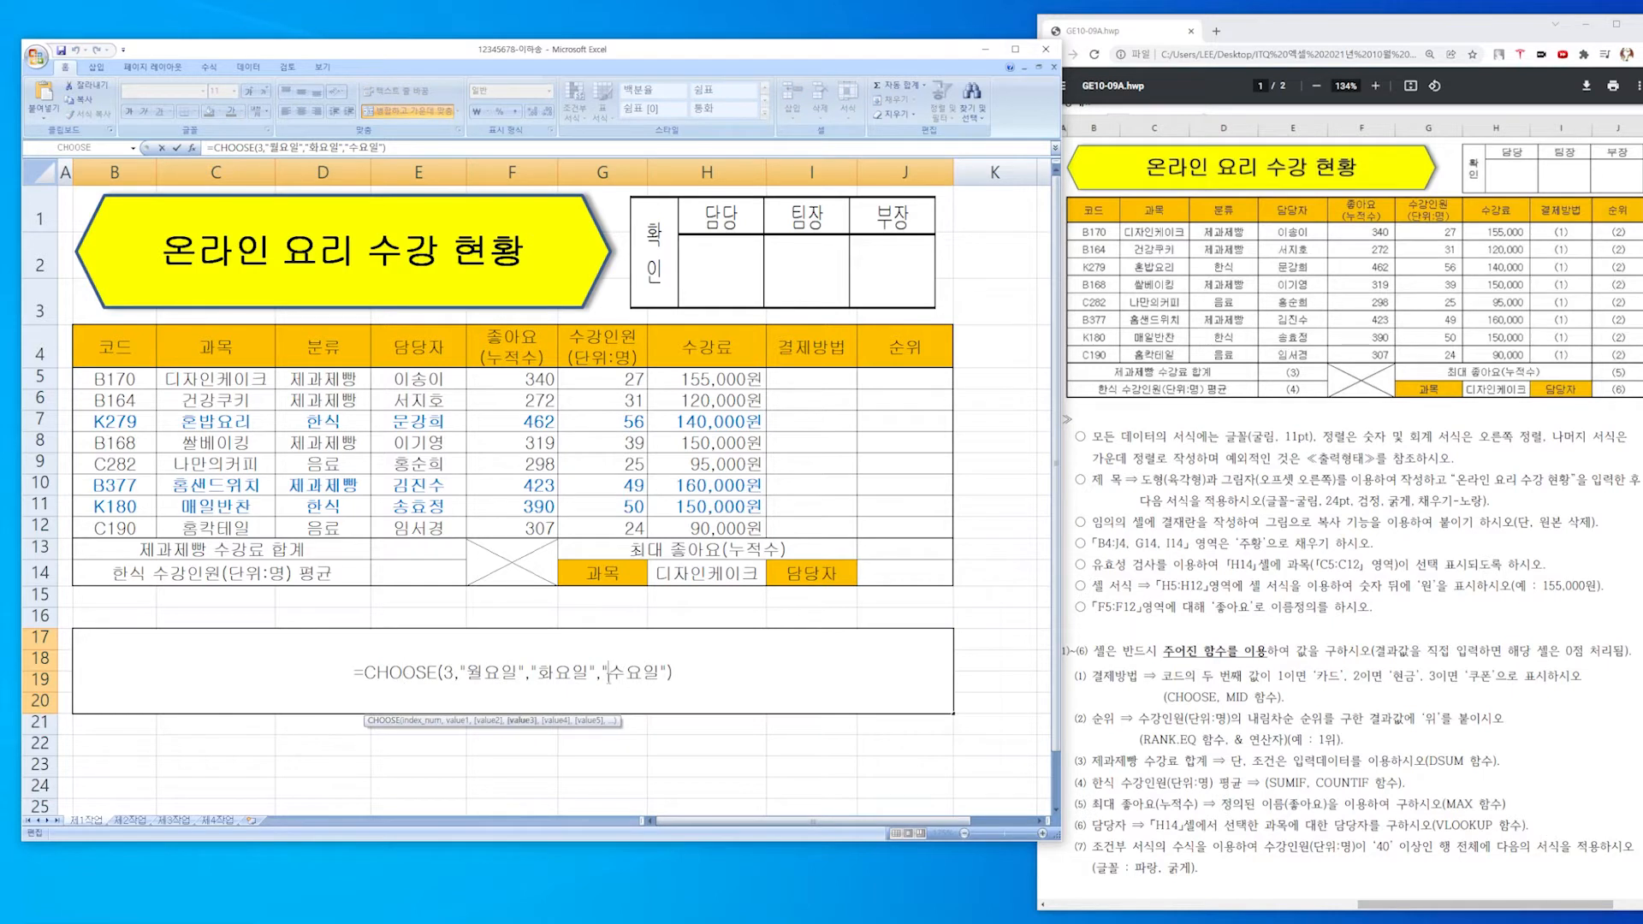
pyautogui.click(732, 673)
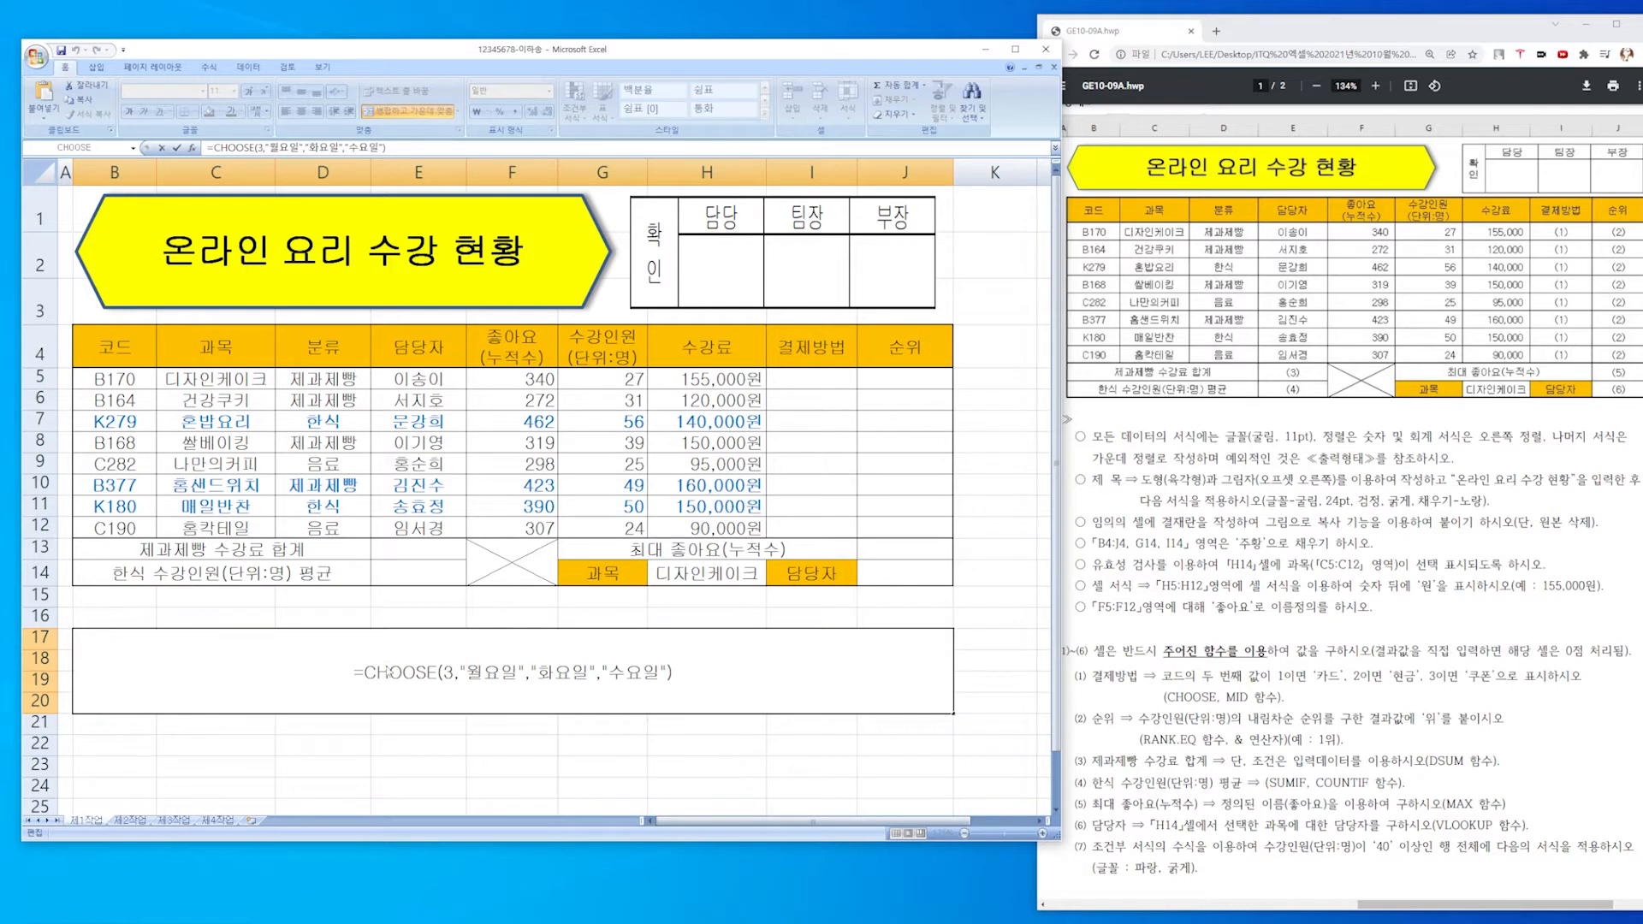
pyautogui.click(389, 672)
pyautogui.click(571, 672)
pyautogui.click(1275, 564)
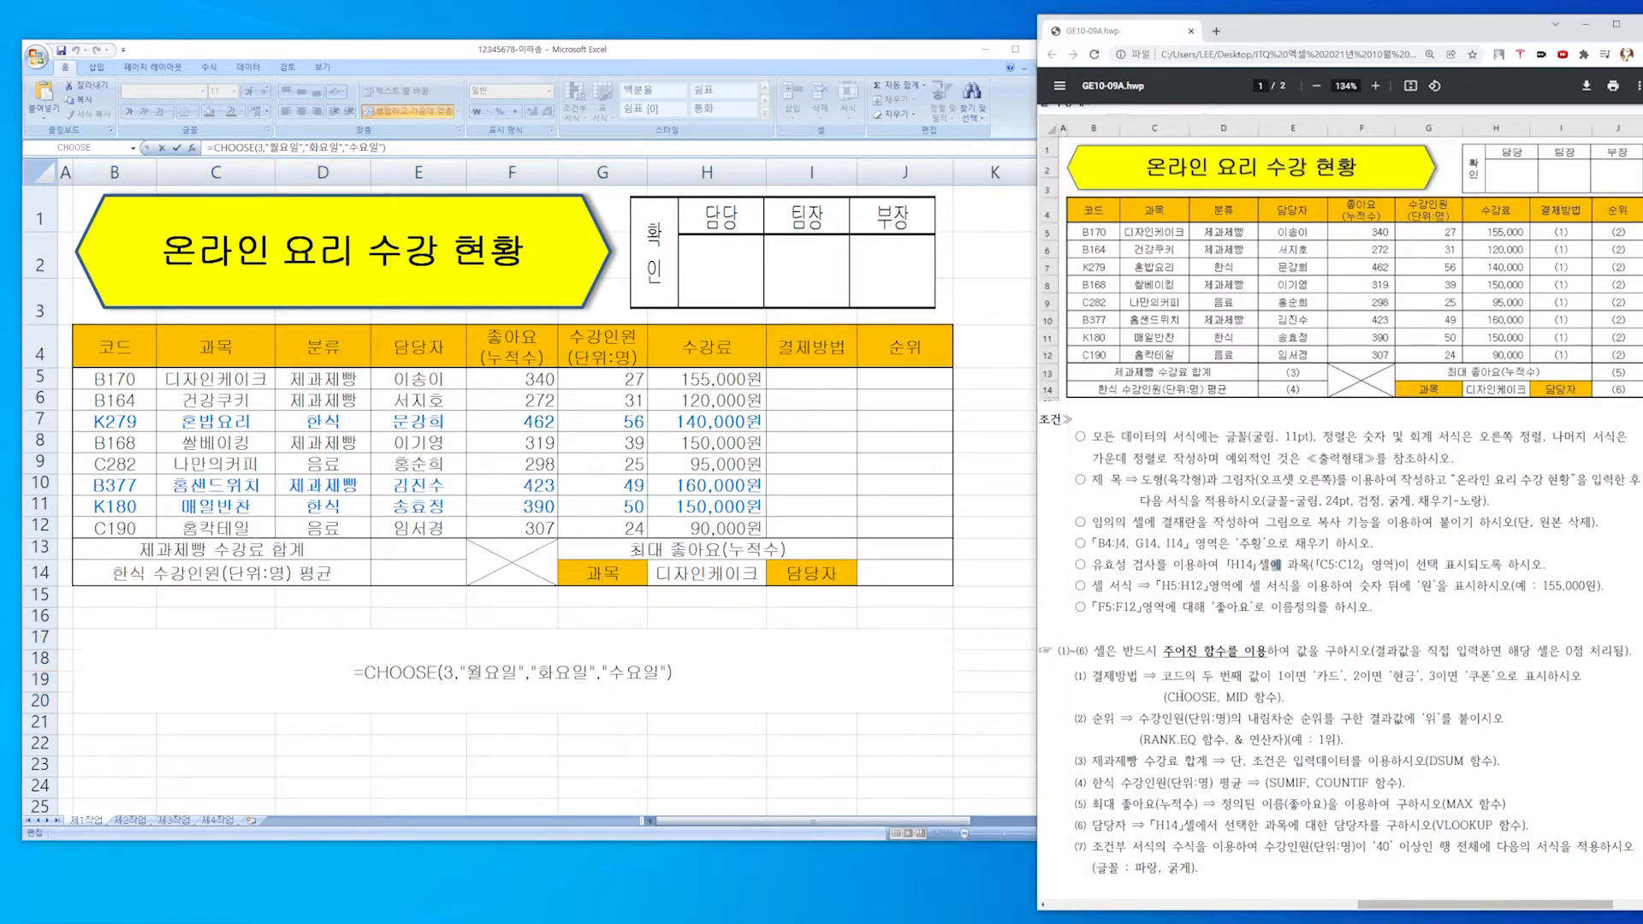
pyautogui.moveTo(1163, 676); pyautogui.dragTo(1232, 677)
pyautogui.tripleClick(1298, 677)
pyautogui.click(1299, 676)
pyautogui.click(1234, 677)
# Examine the second character of the codes in the 코드 column against task (1)'s rule for 카드, 현금 and 쿠폰.
pyautogui.click(129, 363)
pyautogui.moveTo(106, 352); pyautogui.dragTo(116, 526)
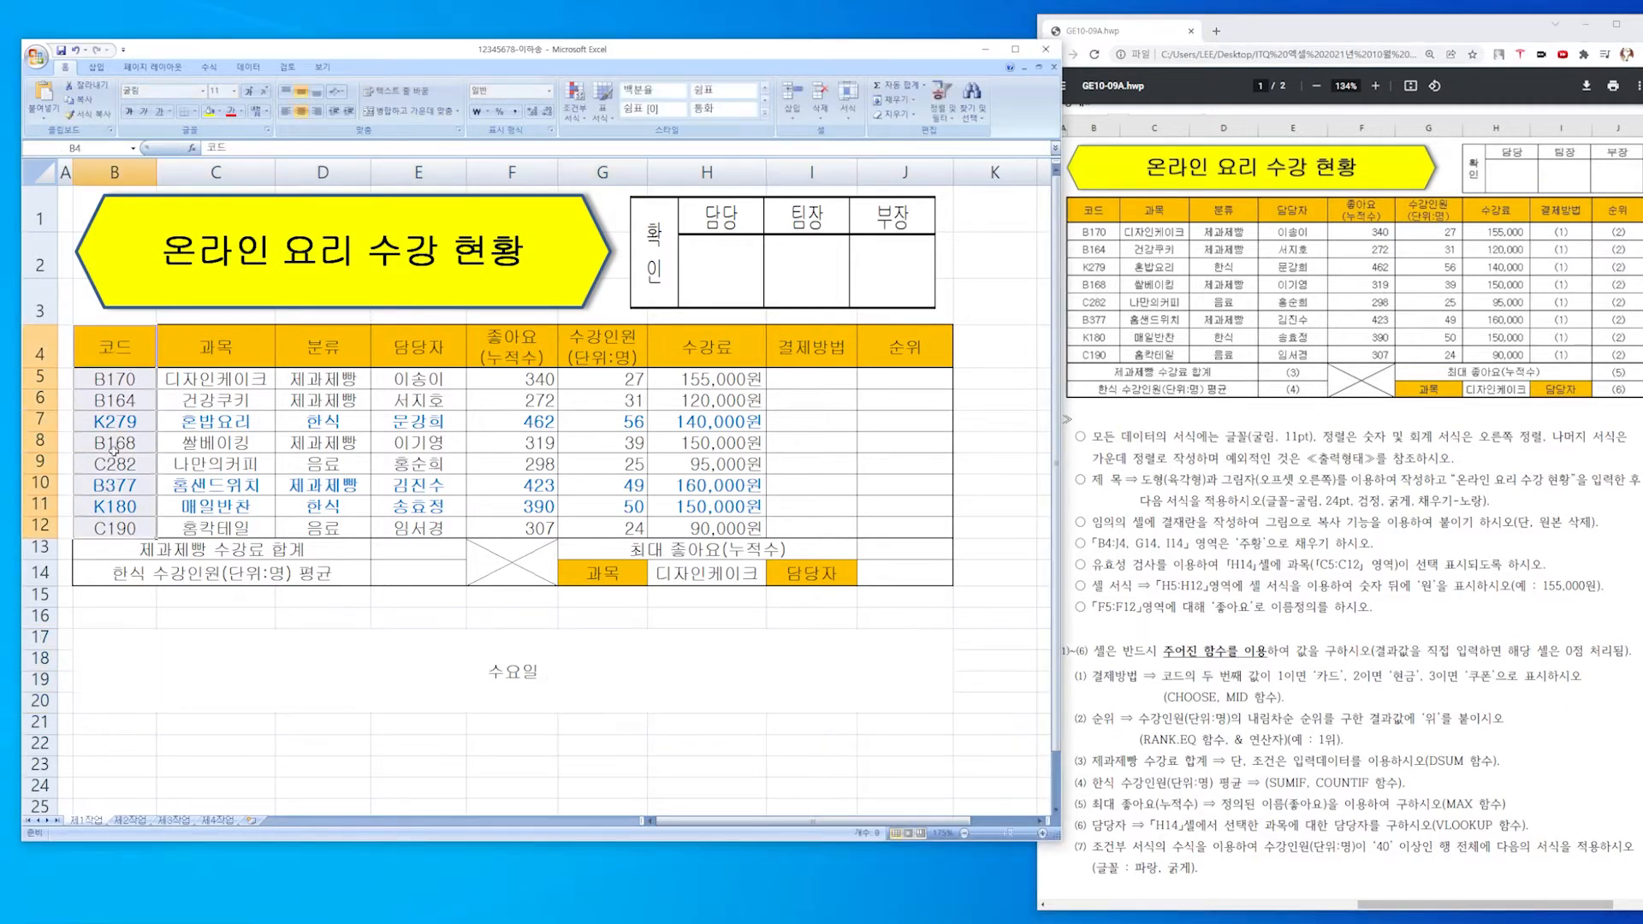
pyautogui.click(109, 380)
pyautogui.doubleClick(111, 379)
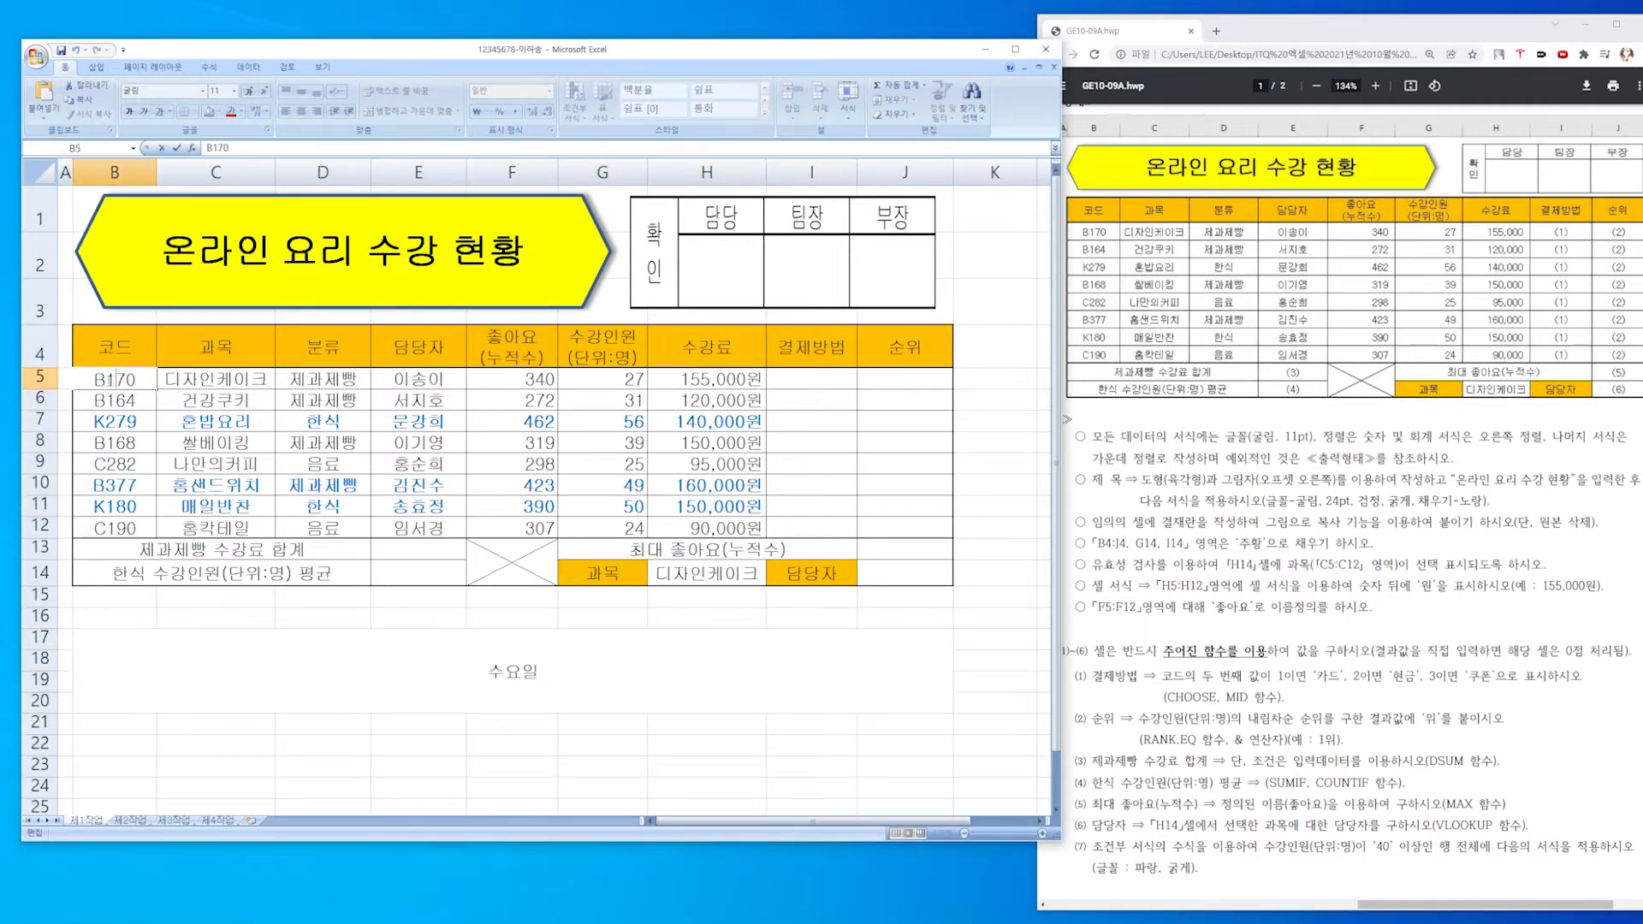
pyautogui.moveTo(106, 379); pyautogui.dragTo(115, 380)
pyautogui.moveTo(1231, 679); pyautogui.dragTo(1341, 677)
pyautogui.click(1322, 677)
pyautogui.tripleClick(1374, 682)
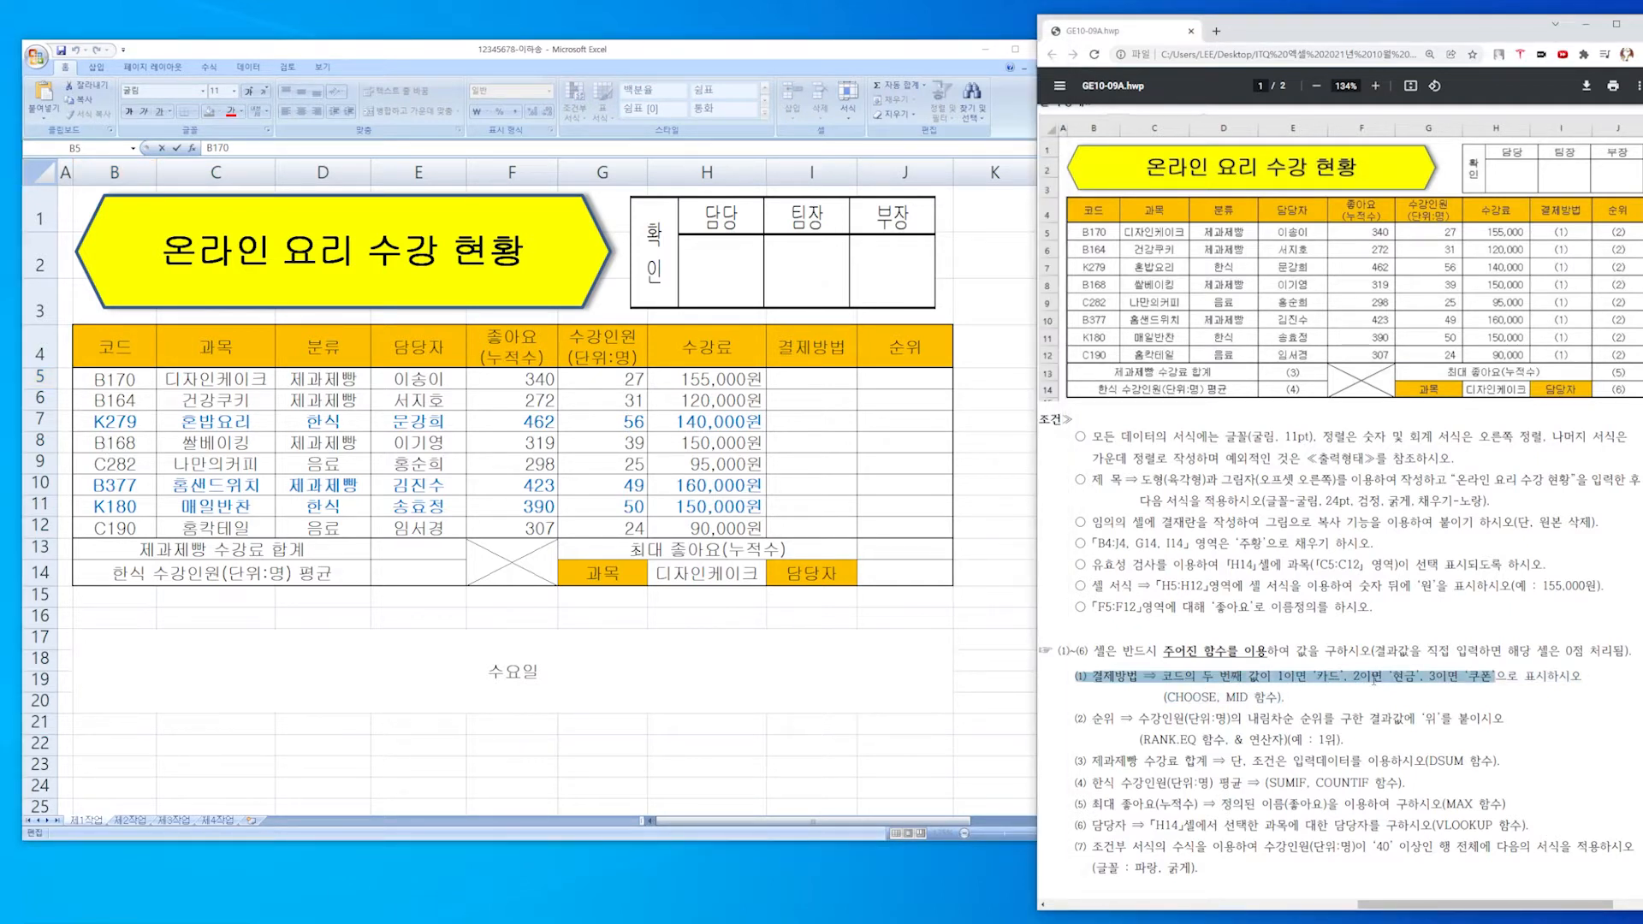
pyautogui.click(1408, 684)
pyautogui.moveTo(1430, 677)
pyautogui.mouseDown()
pyautogui.moveTo(1493, 677)
pyautogui.moveTo(1439, 680)
pyautogui.mouseUp()
pyautogui.click(1464, 708)
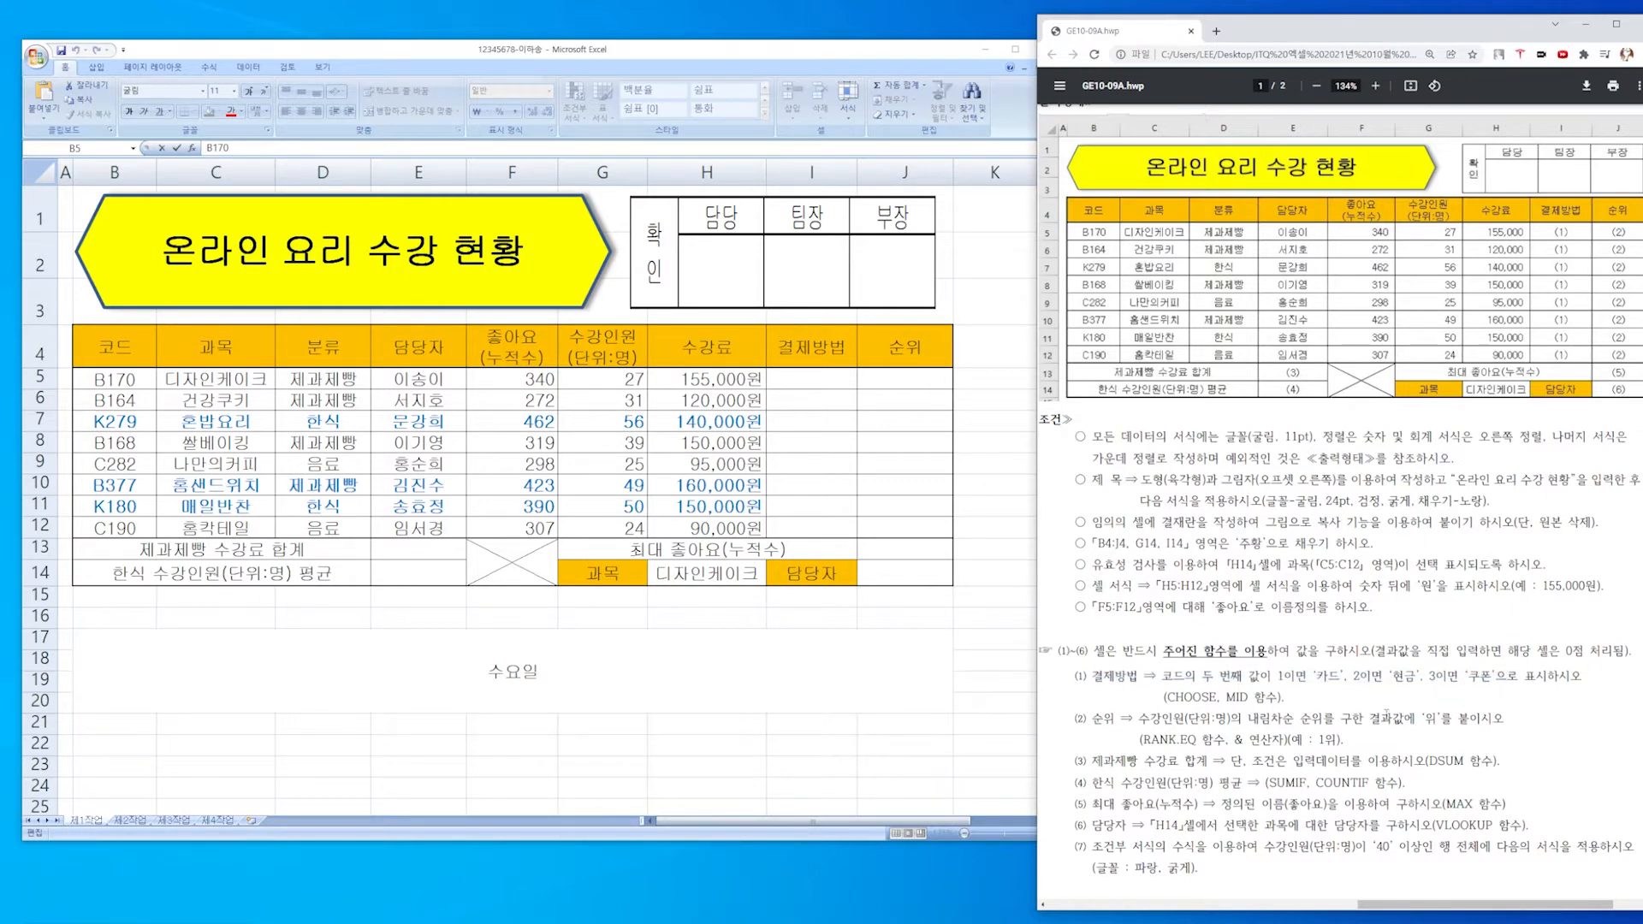
# In the merged area's CHOOSE formula, replace 월요일 with 카드 and 화요일 with 현금.
pyautogui.click(730, 676)
pyautogui.click(692, 682)
pyautogui.doubleClick(572, 683)
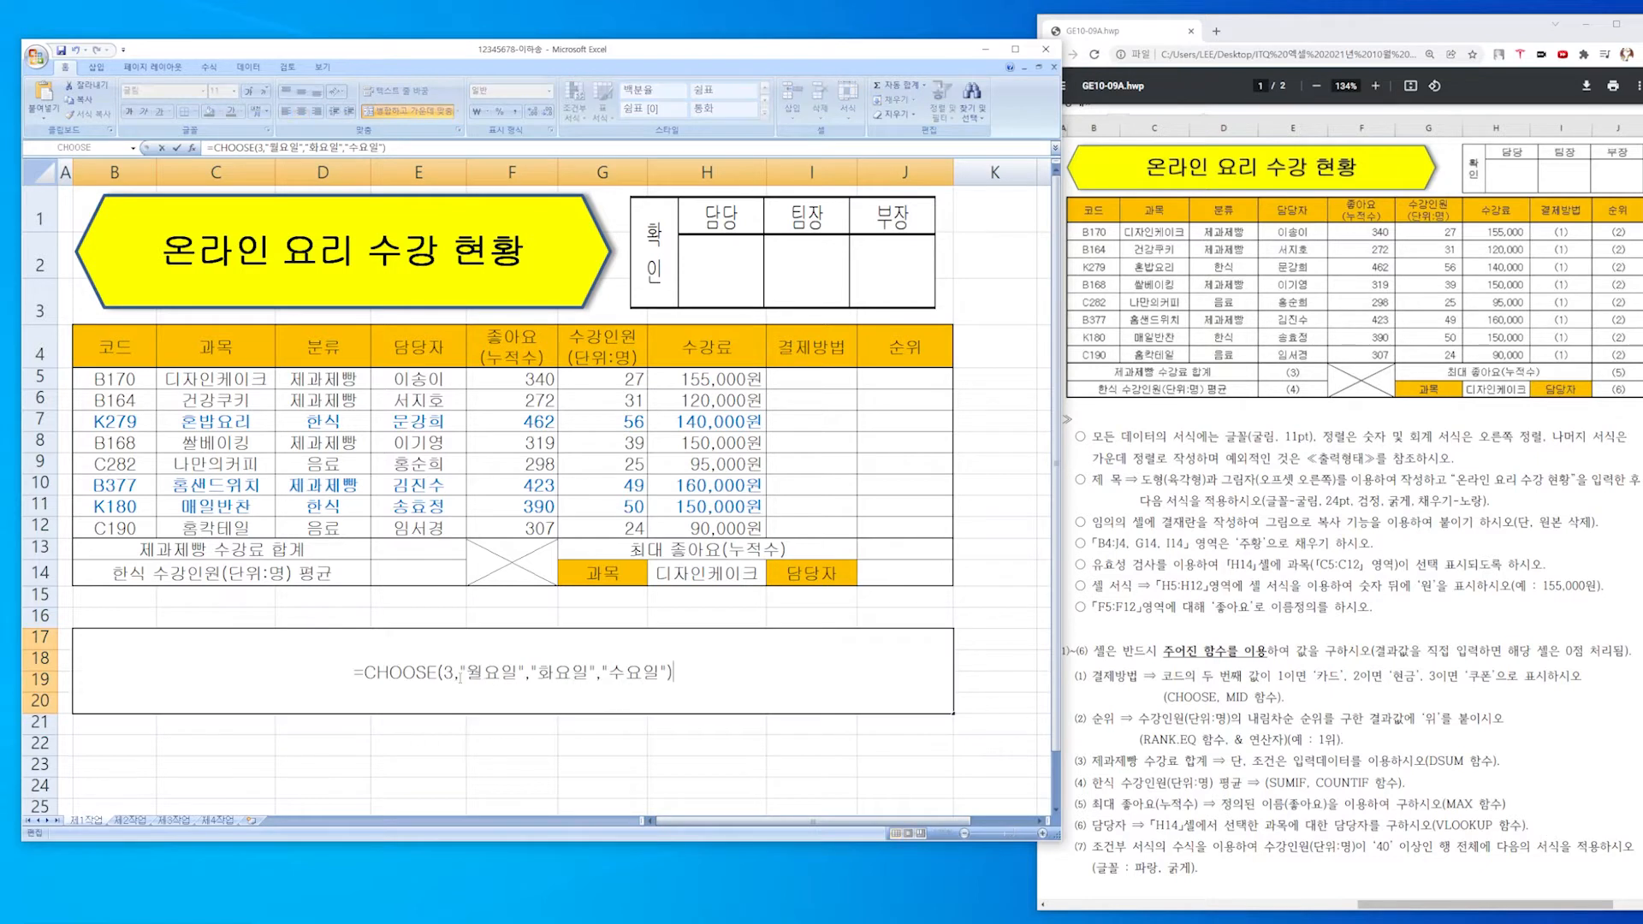
pyautogui.moveTo(466, 673); pyautogui.dragTo(526, 673)
pyautogui.write('카드')
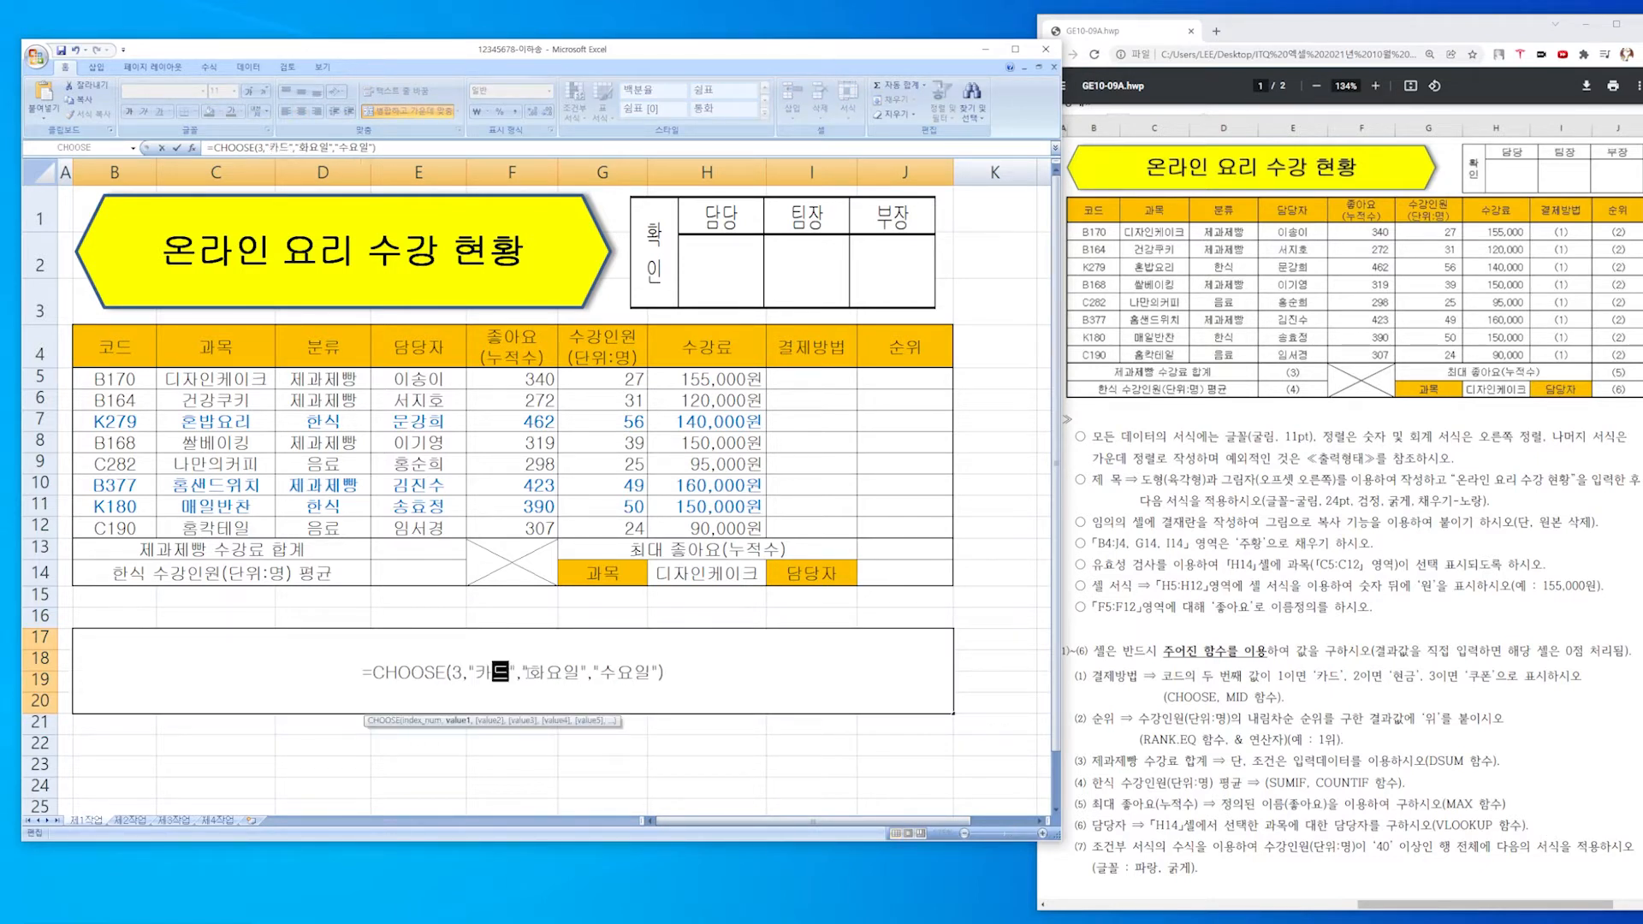
pyautogui.moveTo(528, 670); pyautogui.dragTo(580, 673)
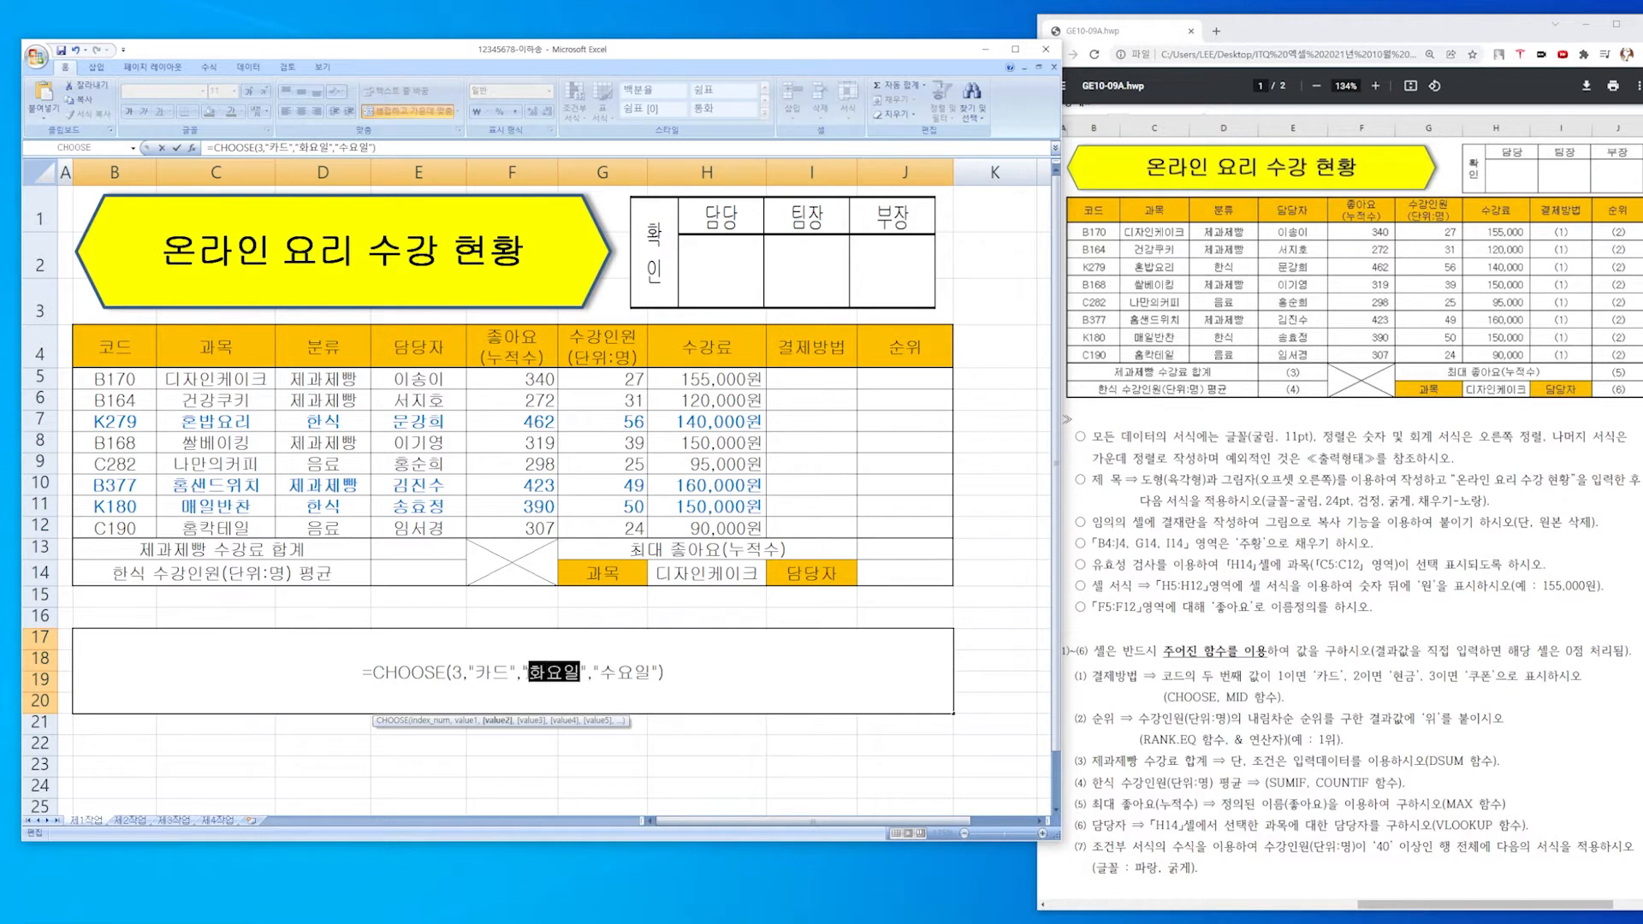
pyautogui.write('현금')
# Replace 수요일 with 쿠폰 as the third CHOOSE value and commit the formula.
pyautogui.press('Right')
pyautogui.press('Right')
pyautogui.press('Right')
pyautogui.hotkey('shift', 'Right')
pyautogui.hotkey('shift', 'Right')
pyautogui.hotkey('shift', 'Right')
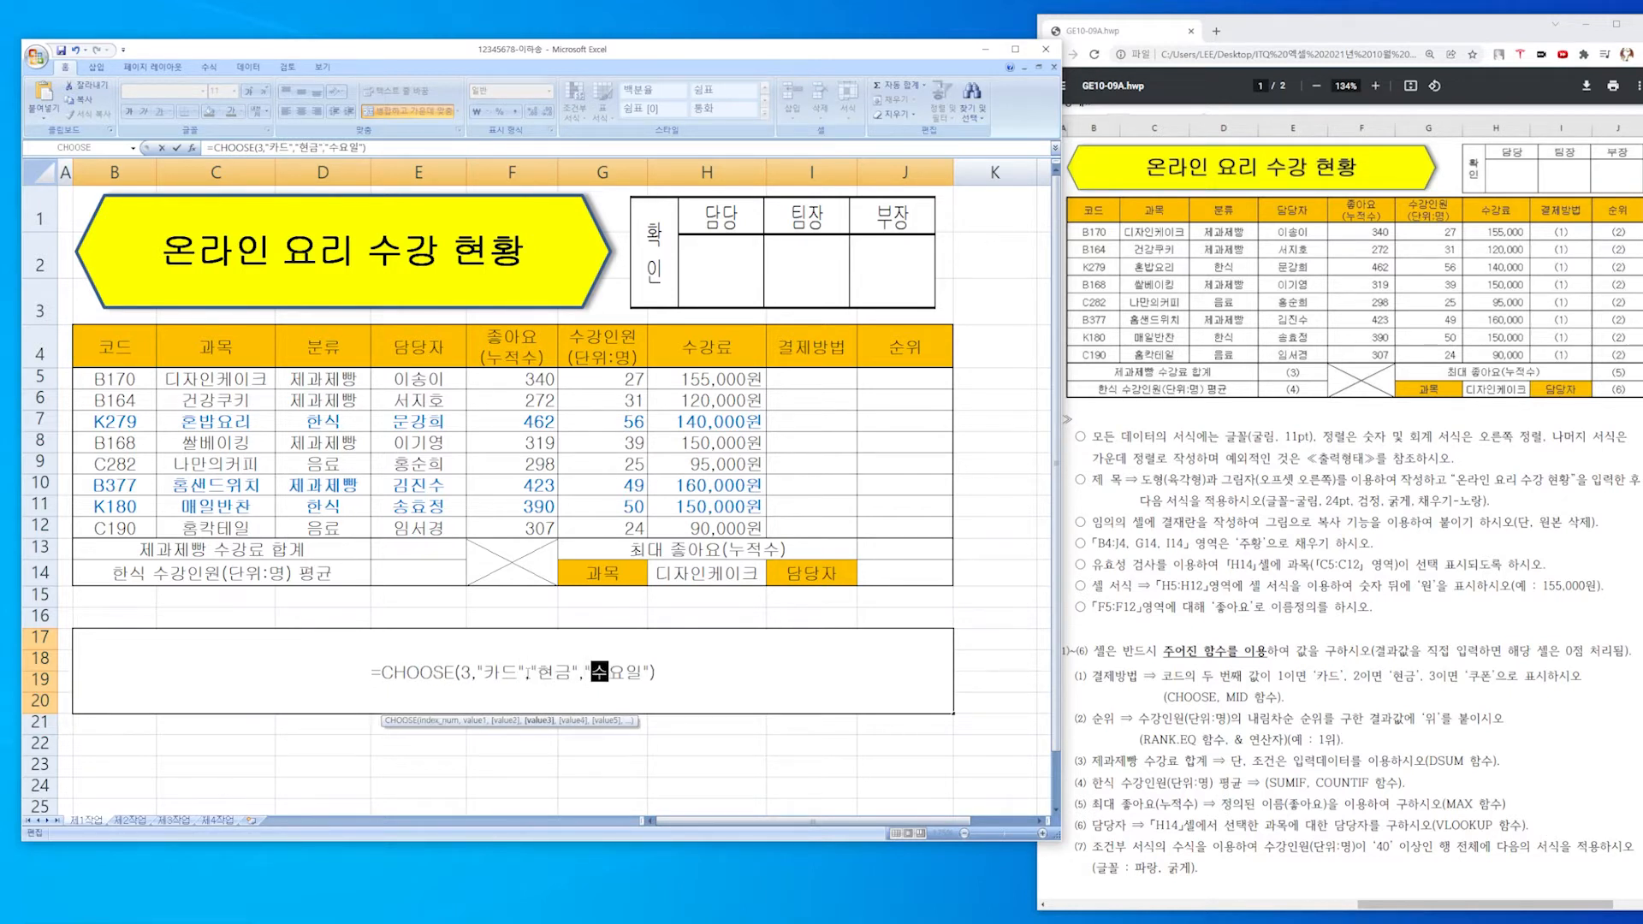
pyautogui.write('쿠폰')
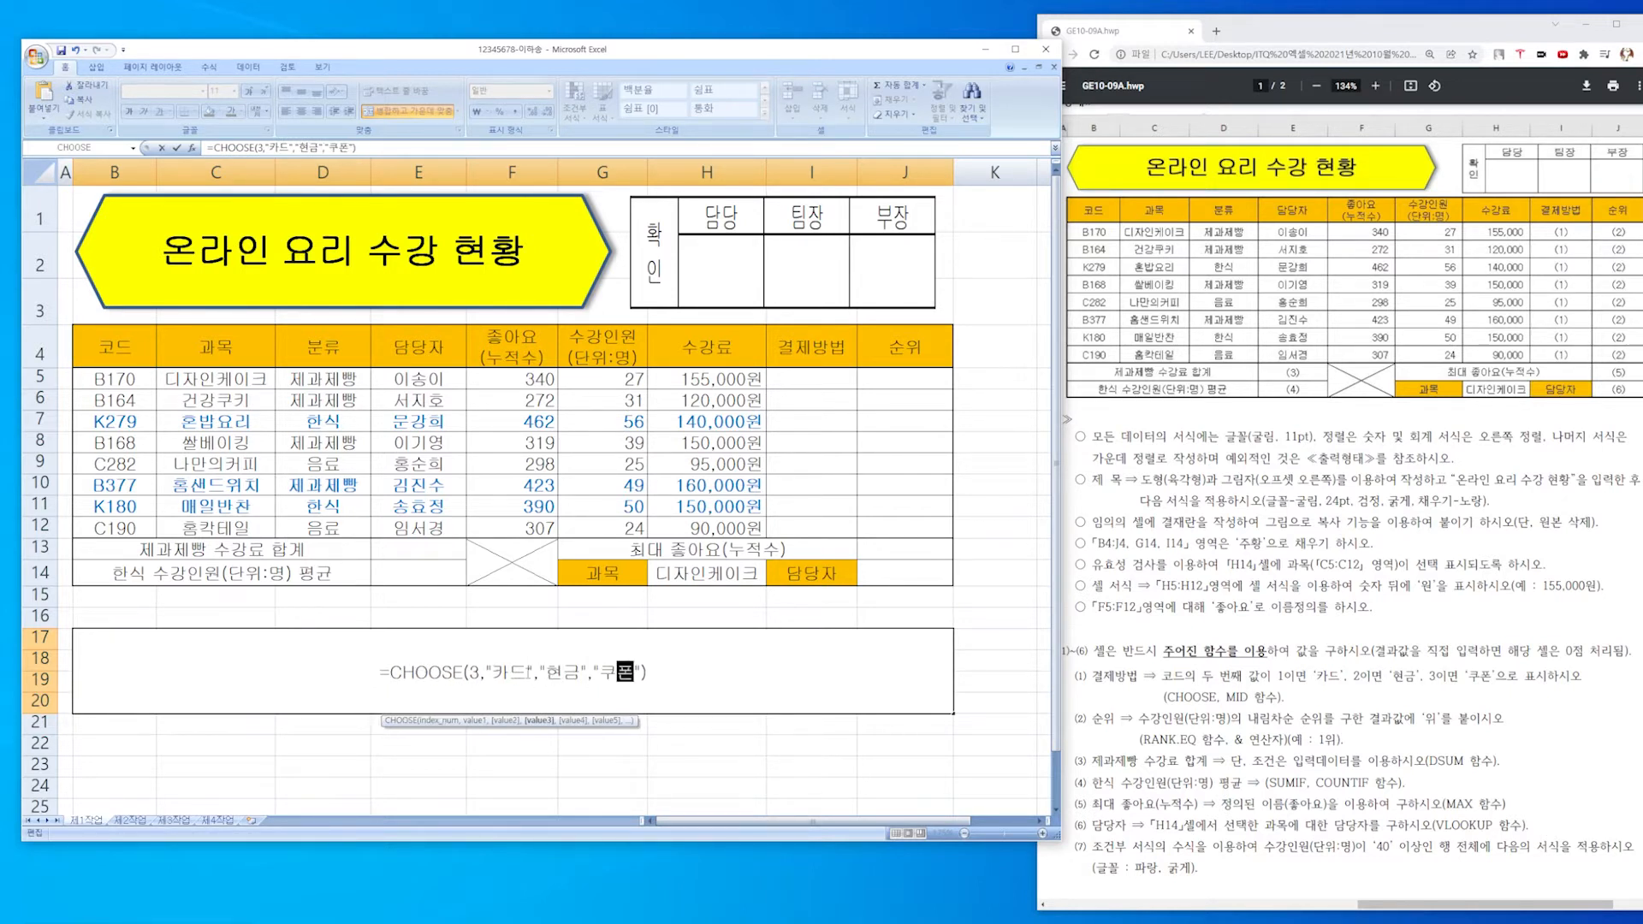
pyautogui.click(99, 379)
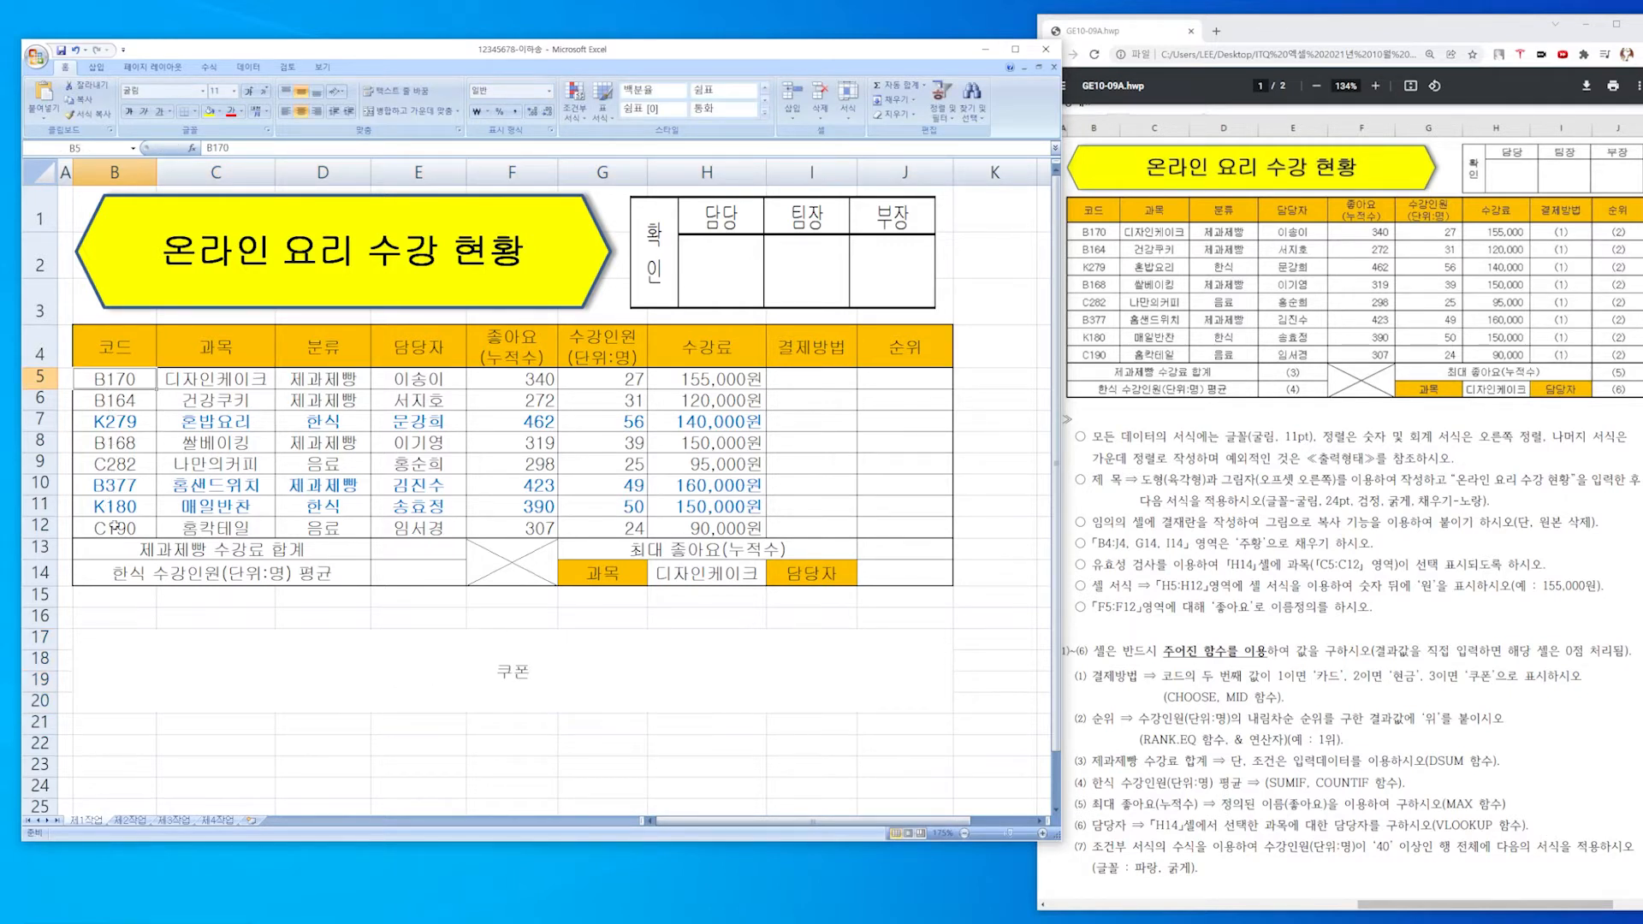
# Copy the formula text =CHOOSE(3,"카드","현금","쿠폰") from the merged area into cell I5 of the 결제방법 column.
pyautogui.doubleClick(591, 687)
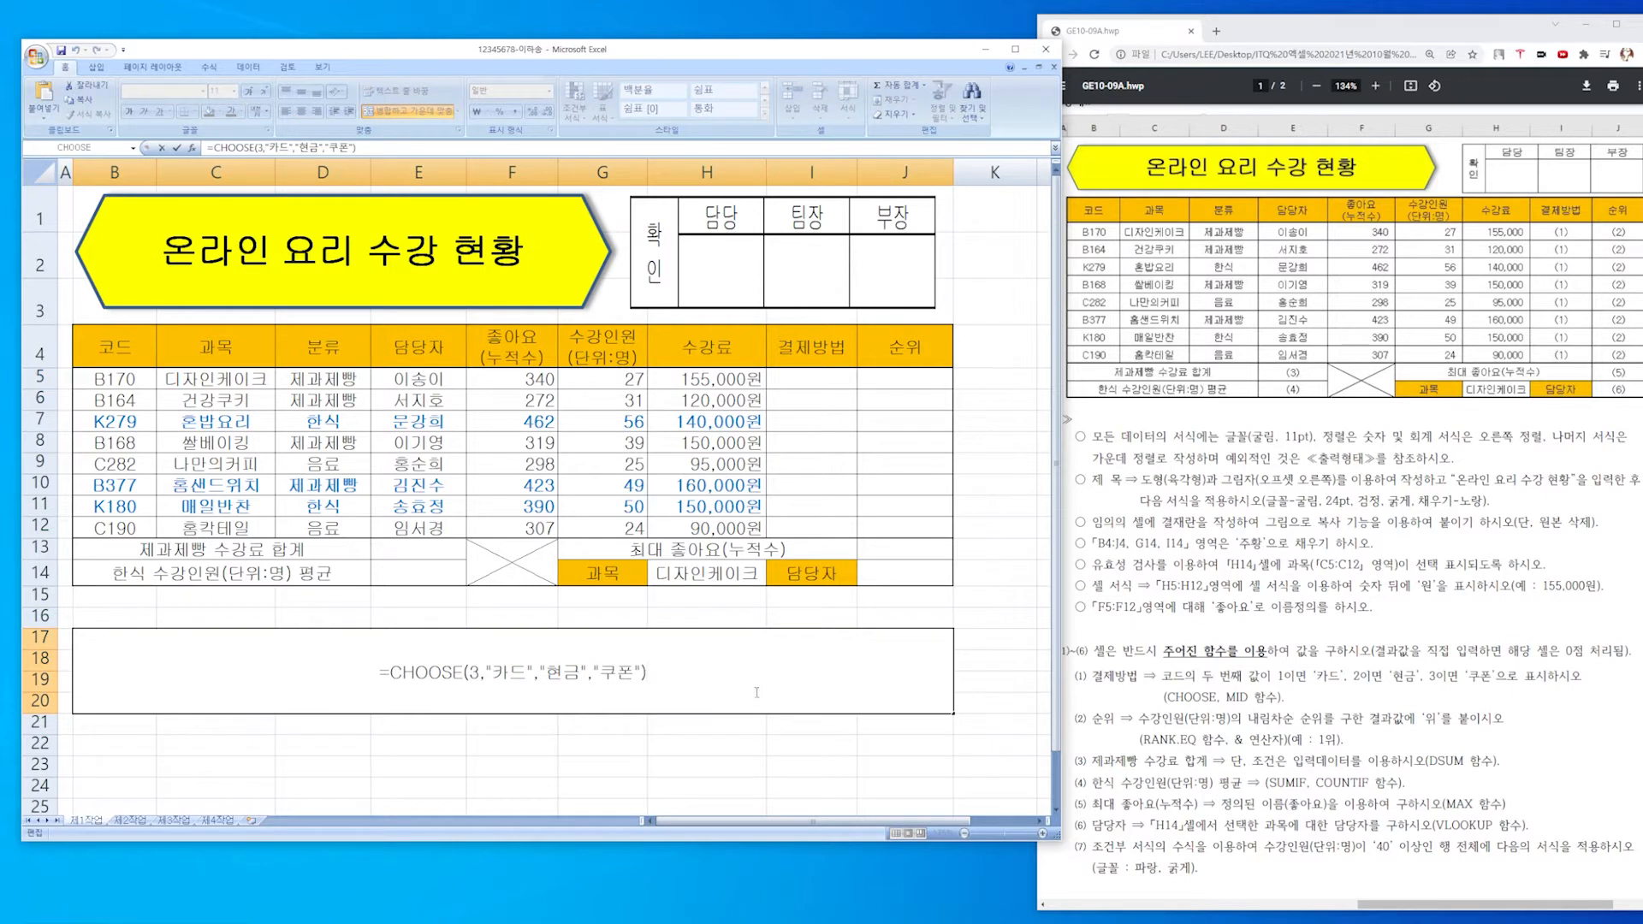
pyautogui.press('Escape')
pyautogui.doubleClick(796, 671)
pyautogui.hotkey('shift', 'Home')
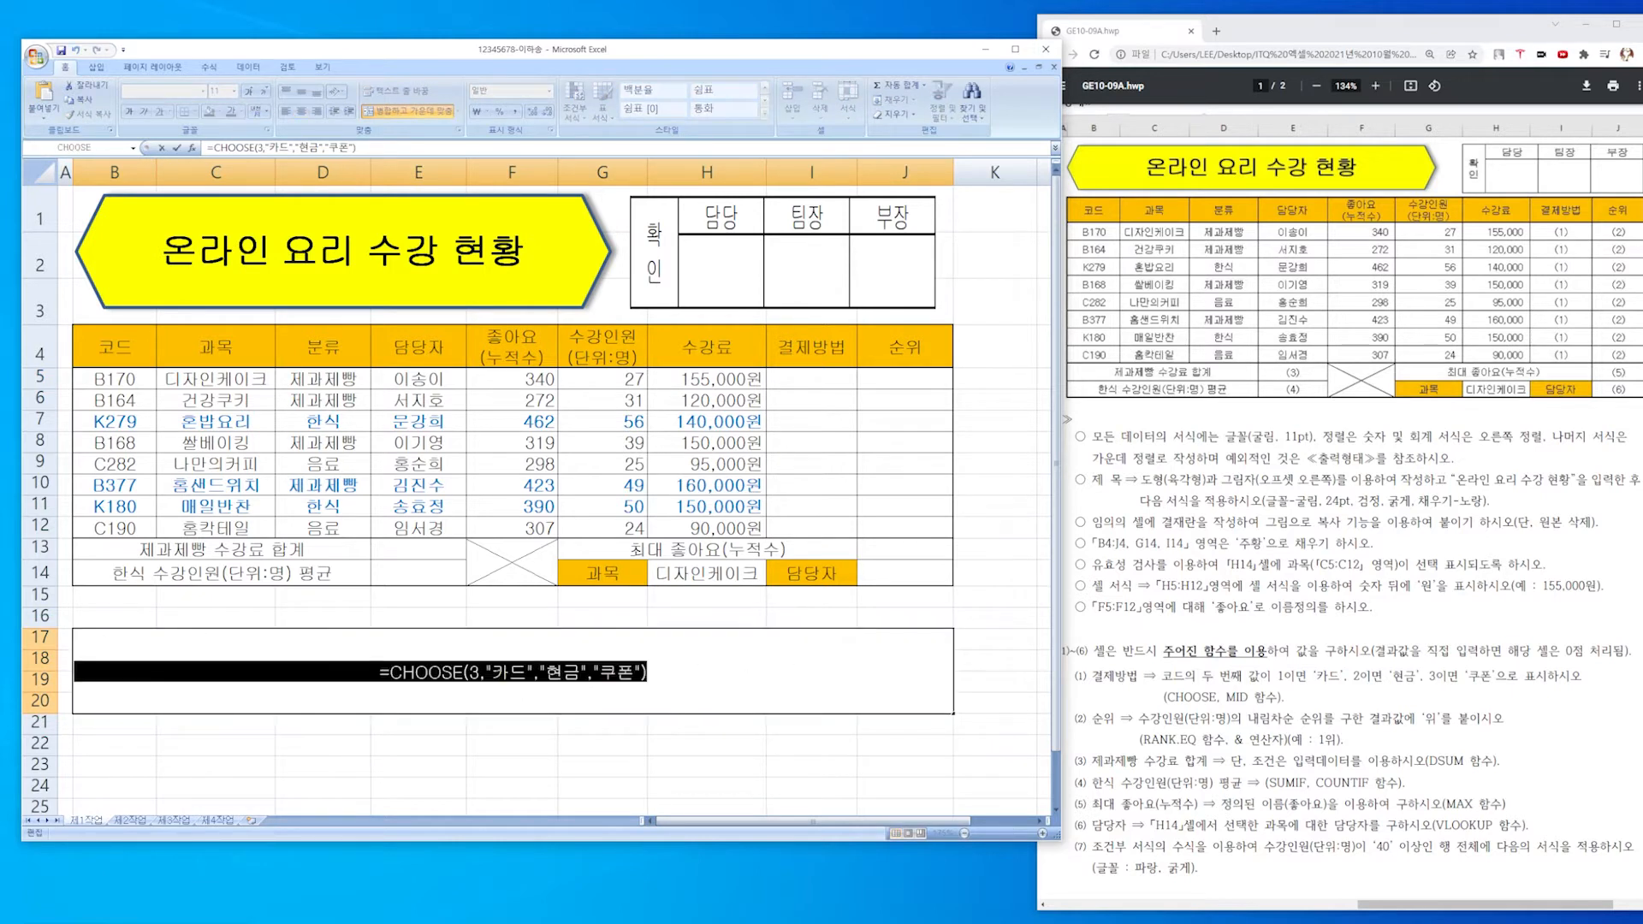
pyautogui.hotkey('ctrl', 'c')
pyautogui.press('Escape')
pyautogui.doubleClick(810, 378)
pyautogui.hotkey('ctrl', 'v')
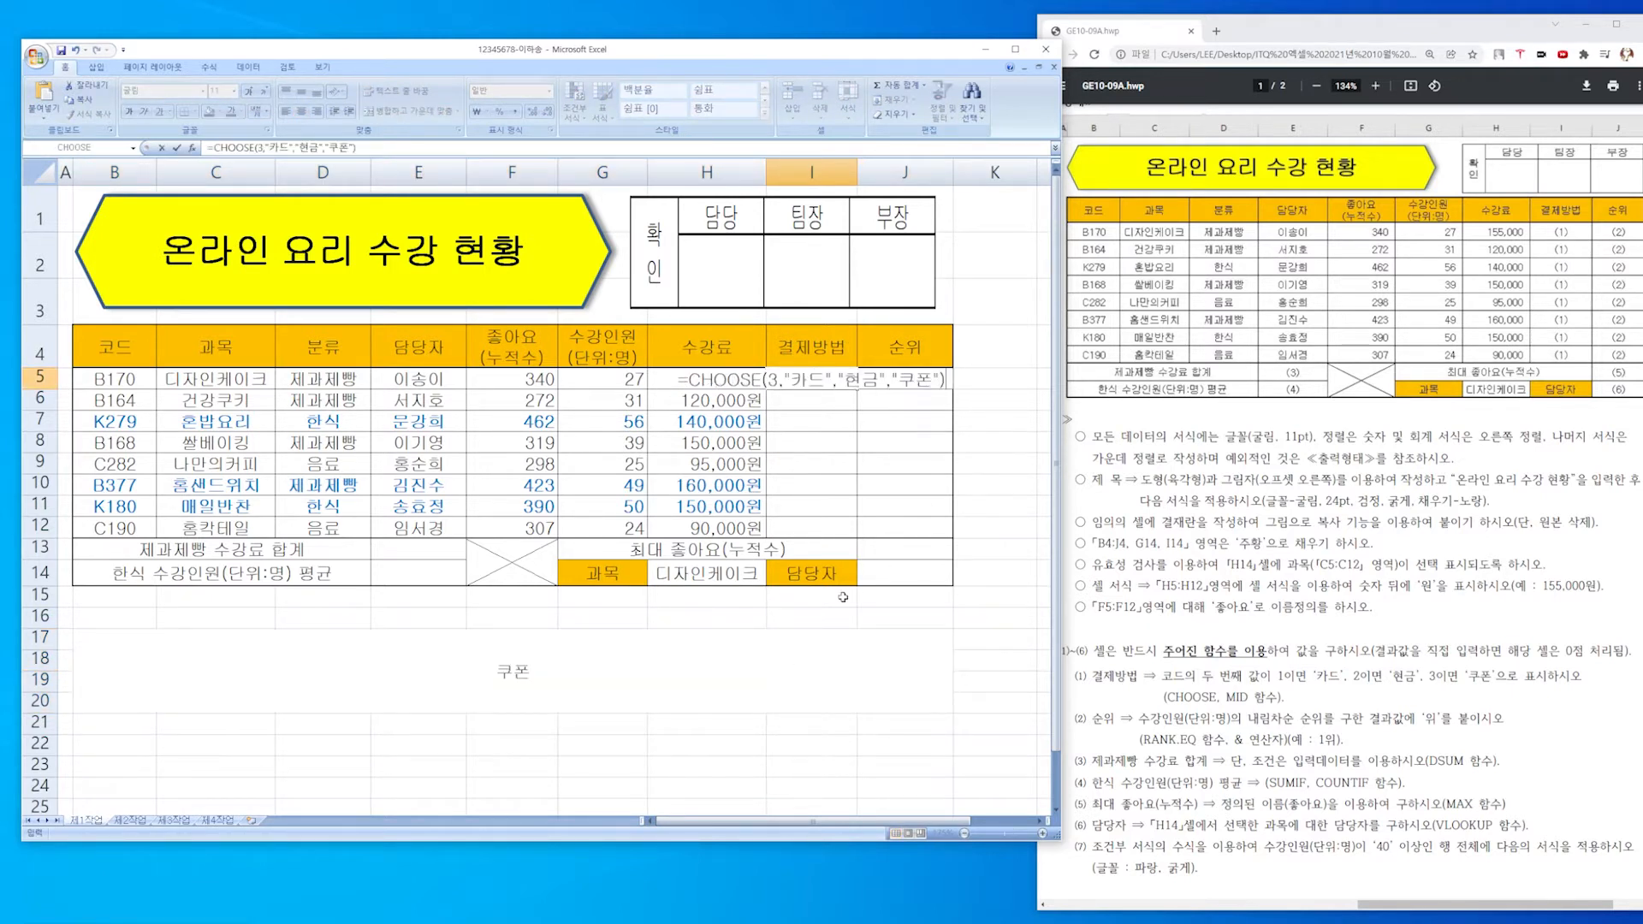
pyautogui.press('Return')
# Replace the CHOOSE formula in the merged area with the beginning of a MID formula, =MID(.
pyautogui.doubleClick(686, 640)
pyautogui.hotkey('shift', 'Home')
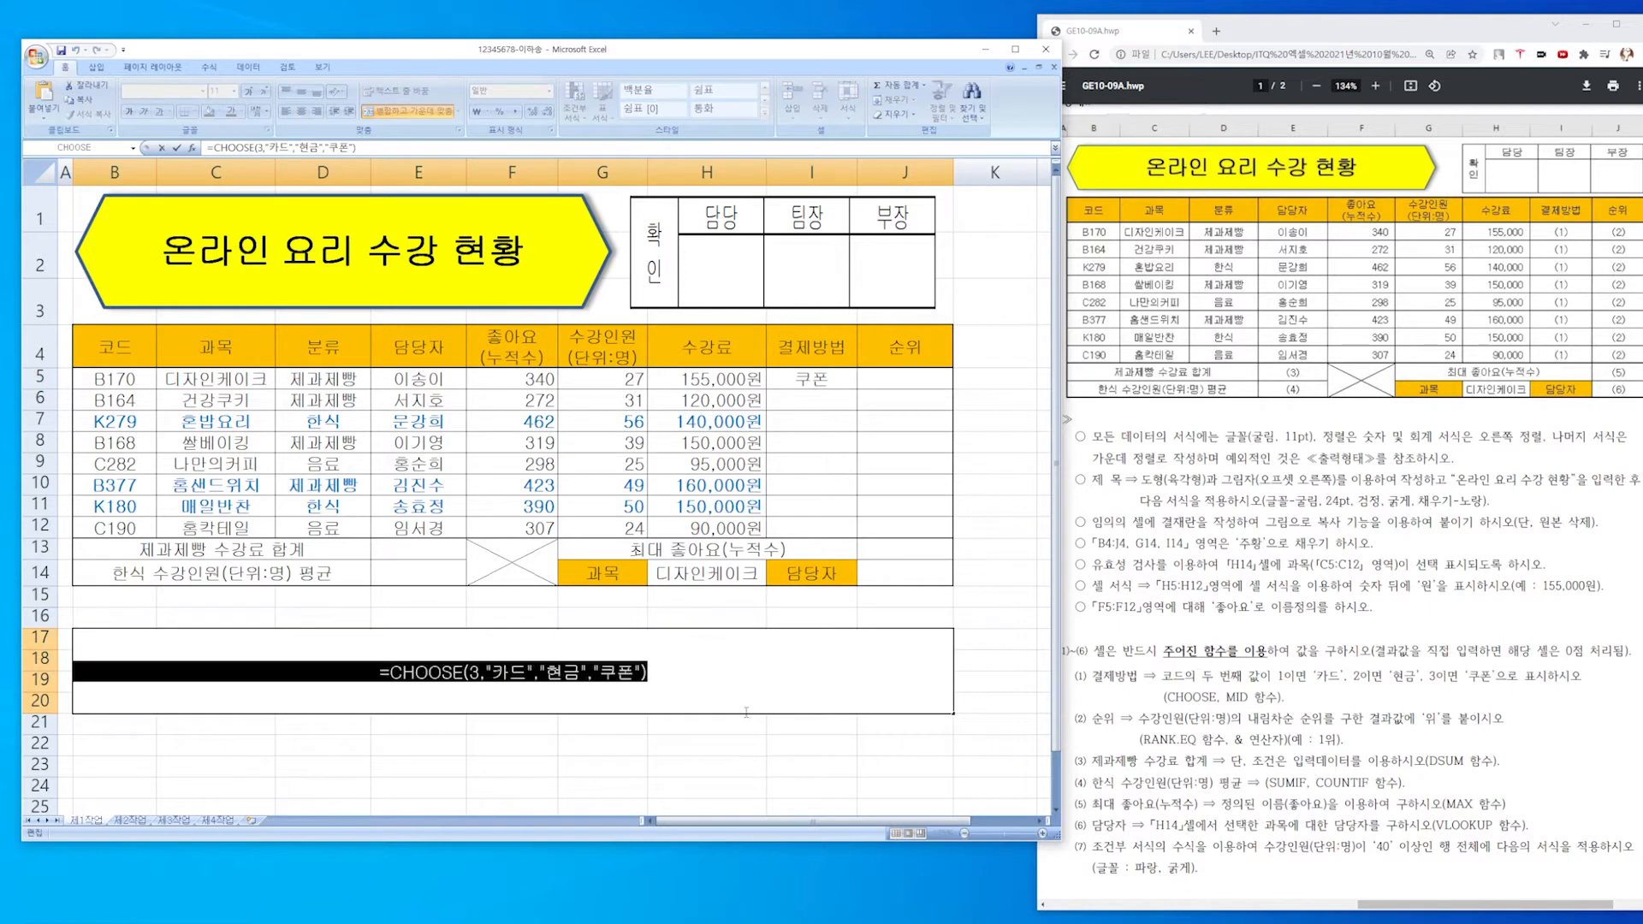
pyautogui.press('BackSpace')
pyautogui.write('=MUD')
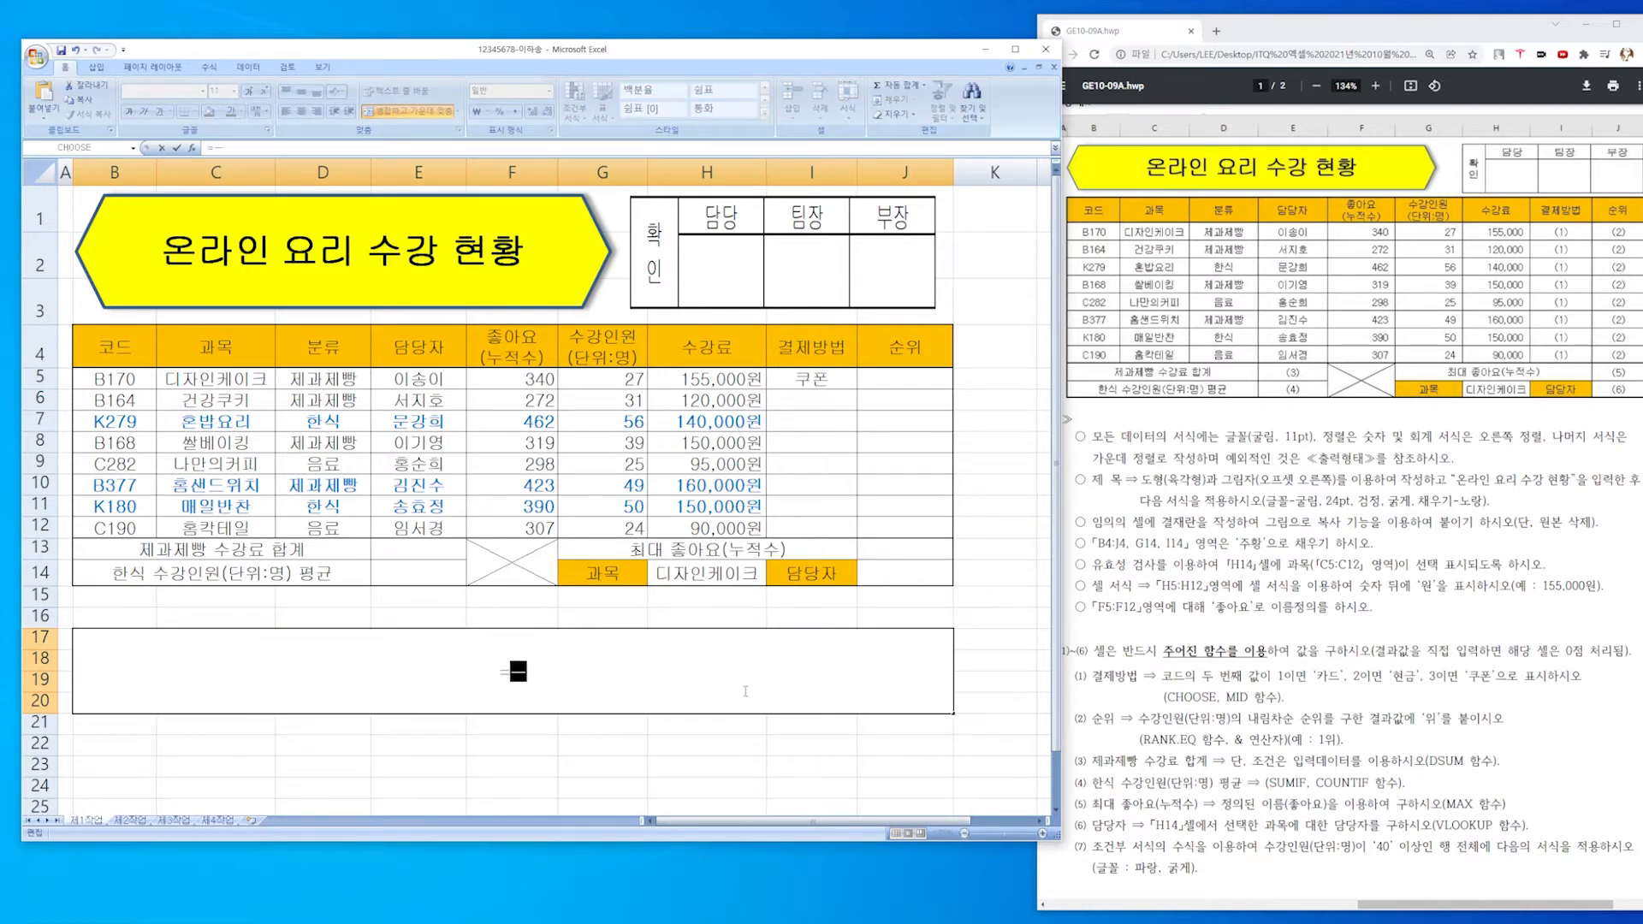
pyautogui.press('BackSpace')
pyautogui.press('BackSpace')
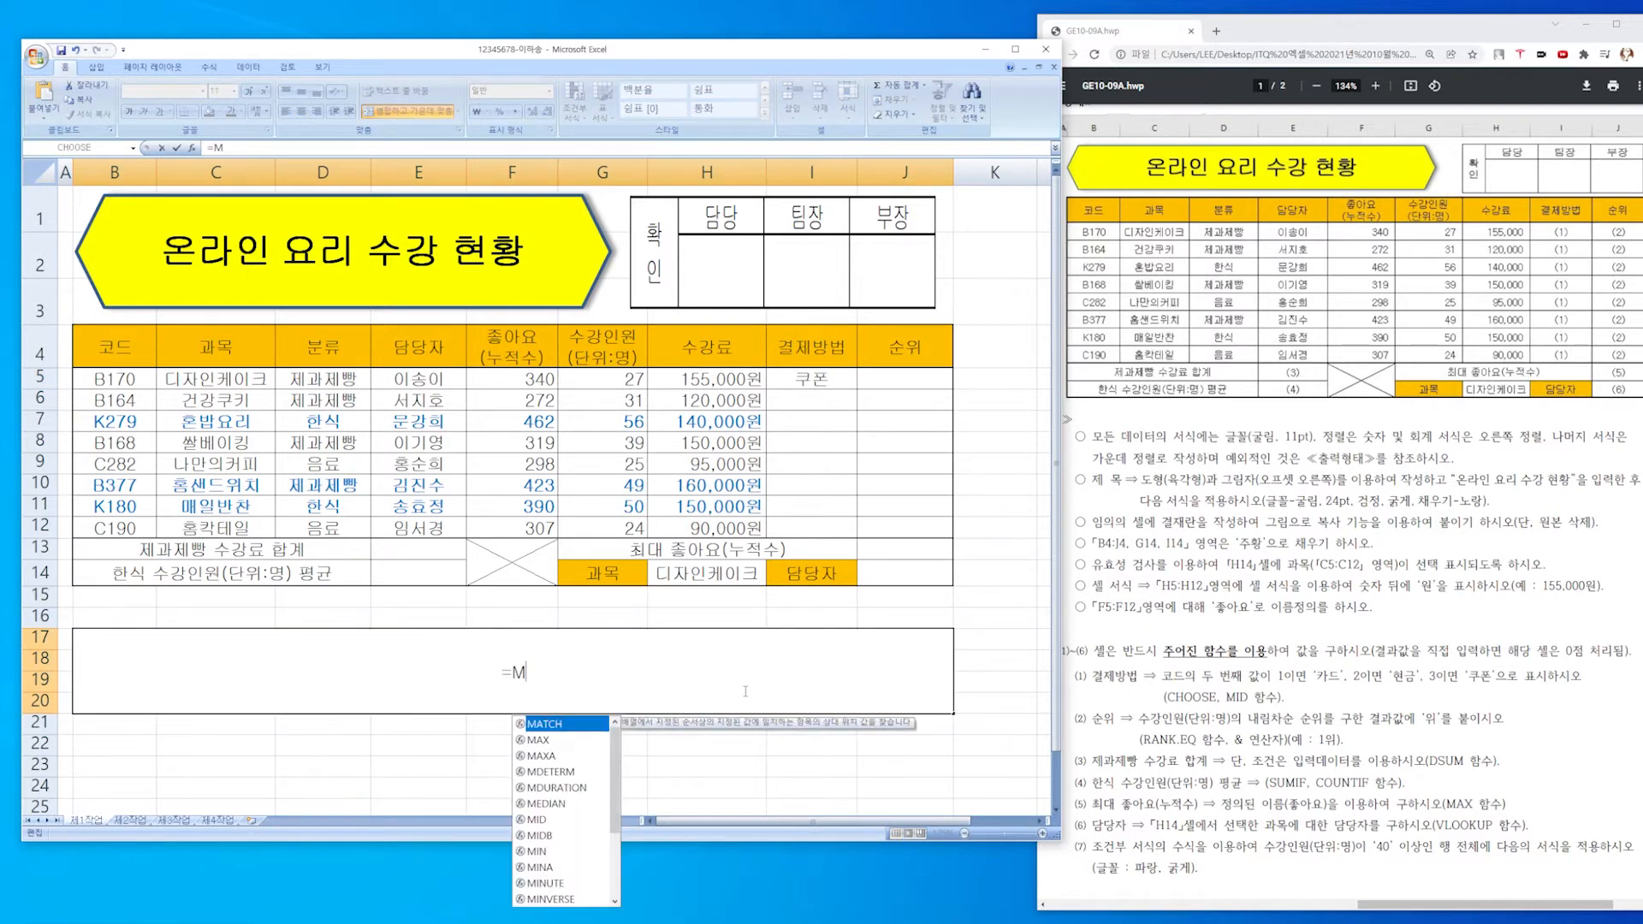
pyautogui.write('ID(')
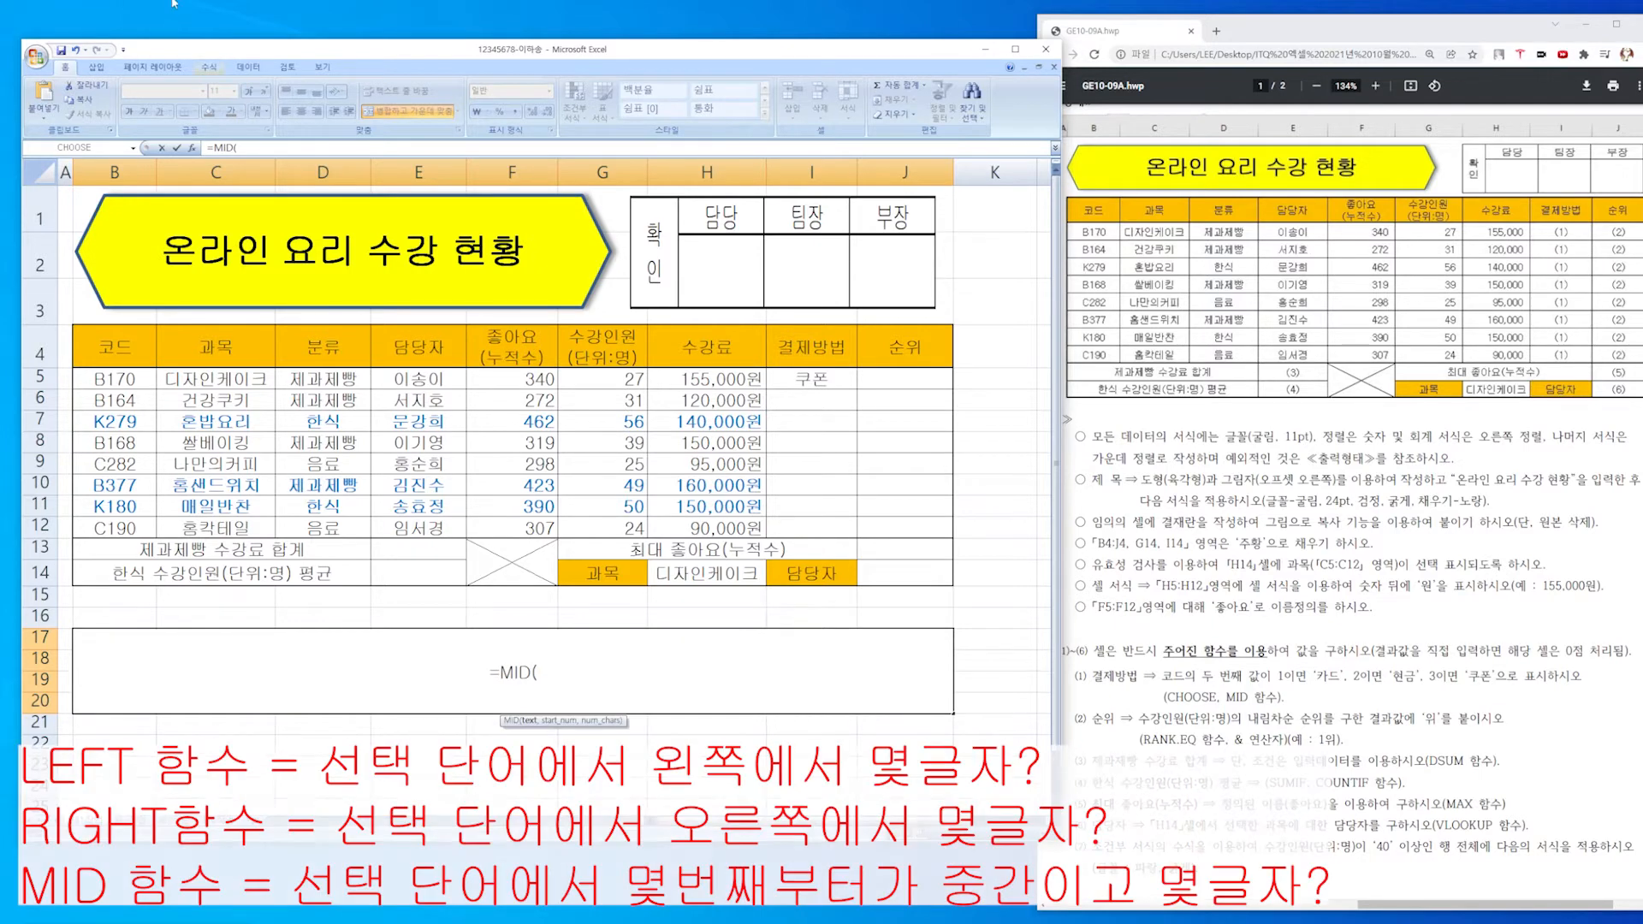
# Open the MID function's arguments for the merged area's formula and set its Text argument to cell B5.
pyautogui.click(192, 147)
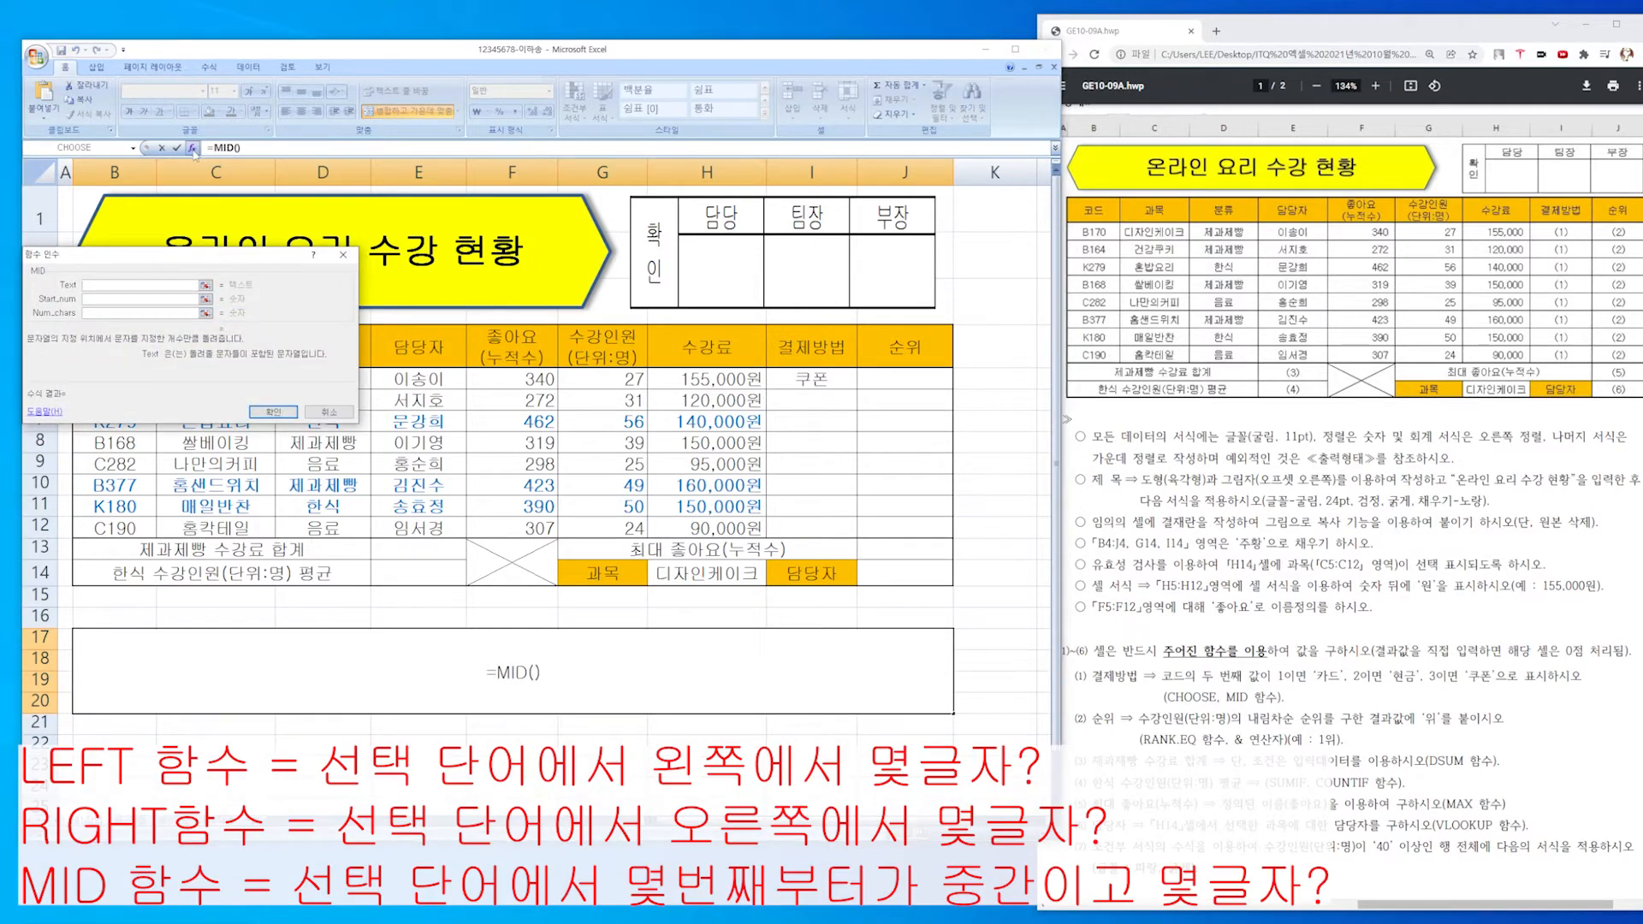
pyautogui.moveTo(179, 266); pyautogui.dragTo(568, 359)
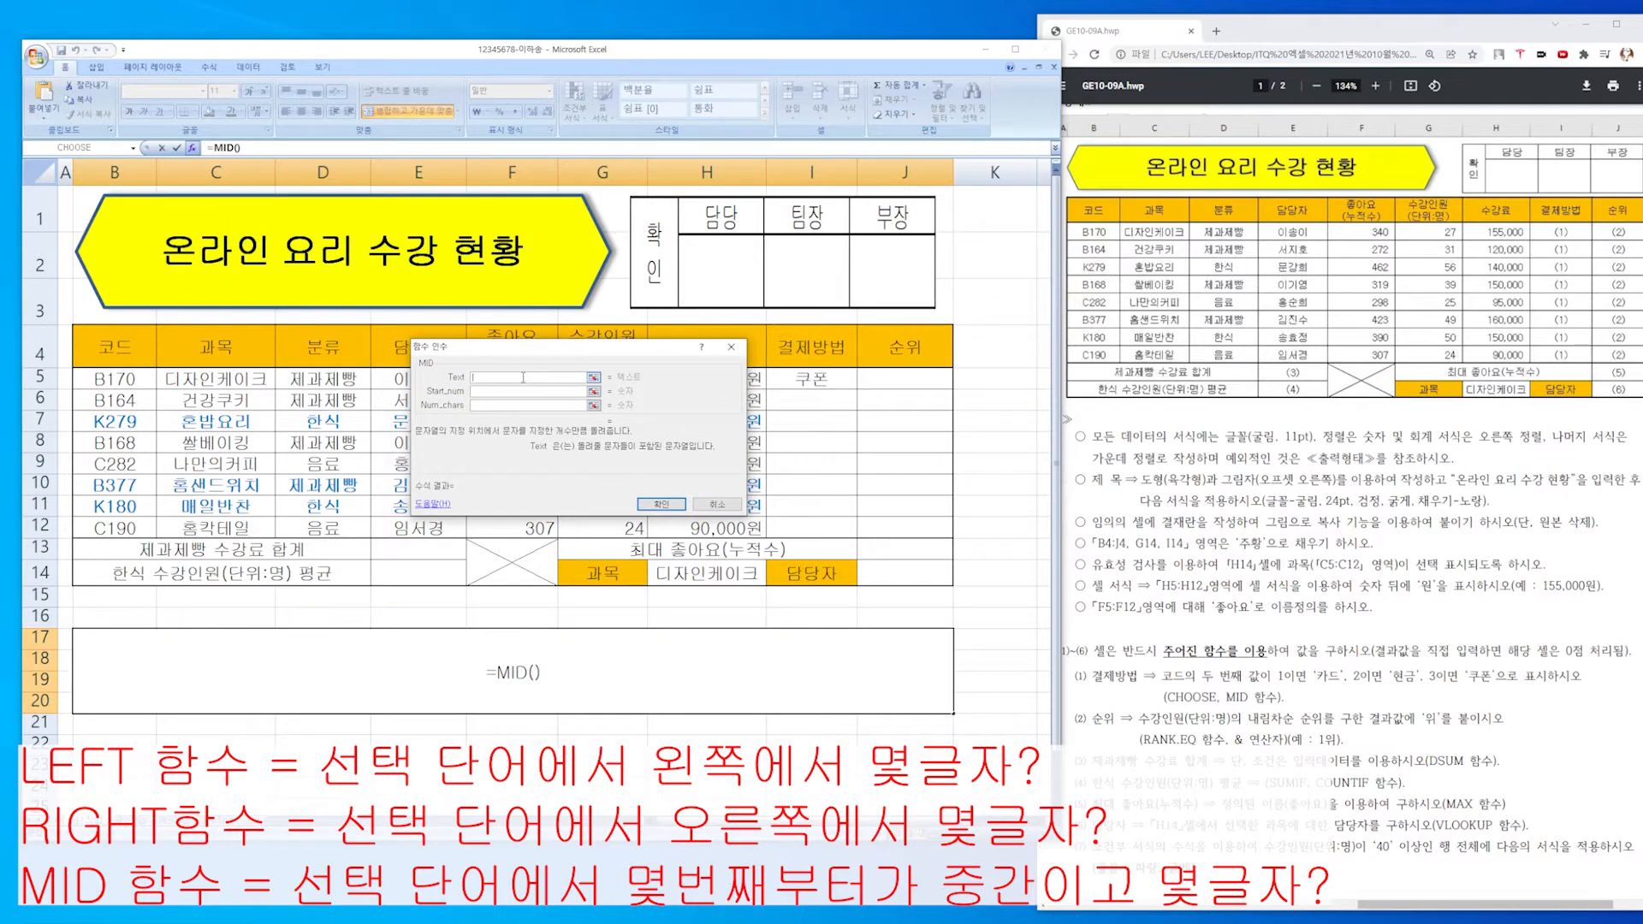
pyautogui.click(474, 392)
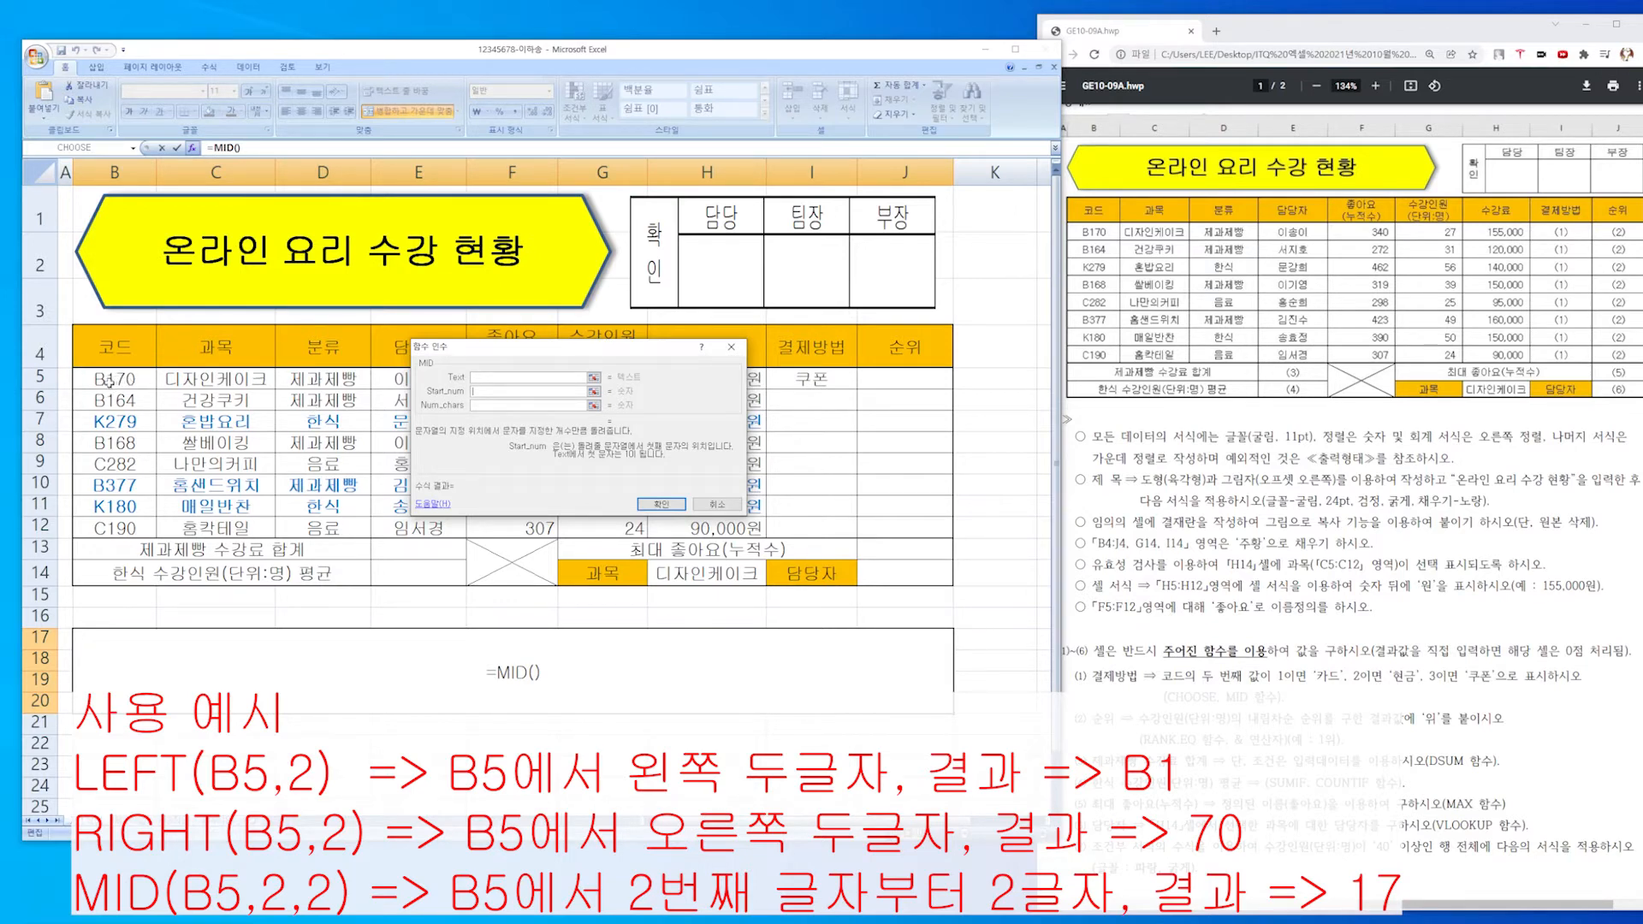
pyautogui.click(493, 376)
pyautogui.moveTo(519, 348); pyautogui.dragTo(510, 306)
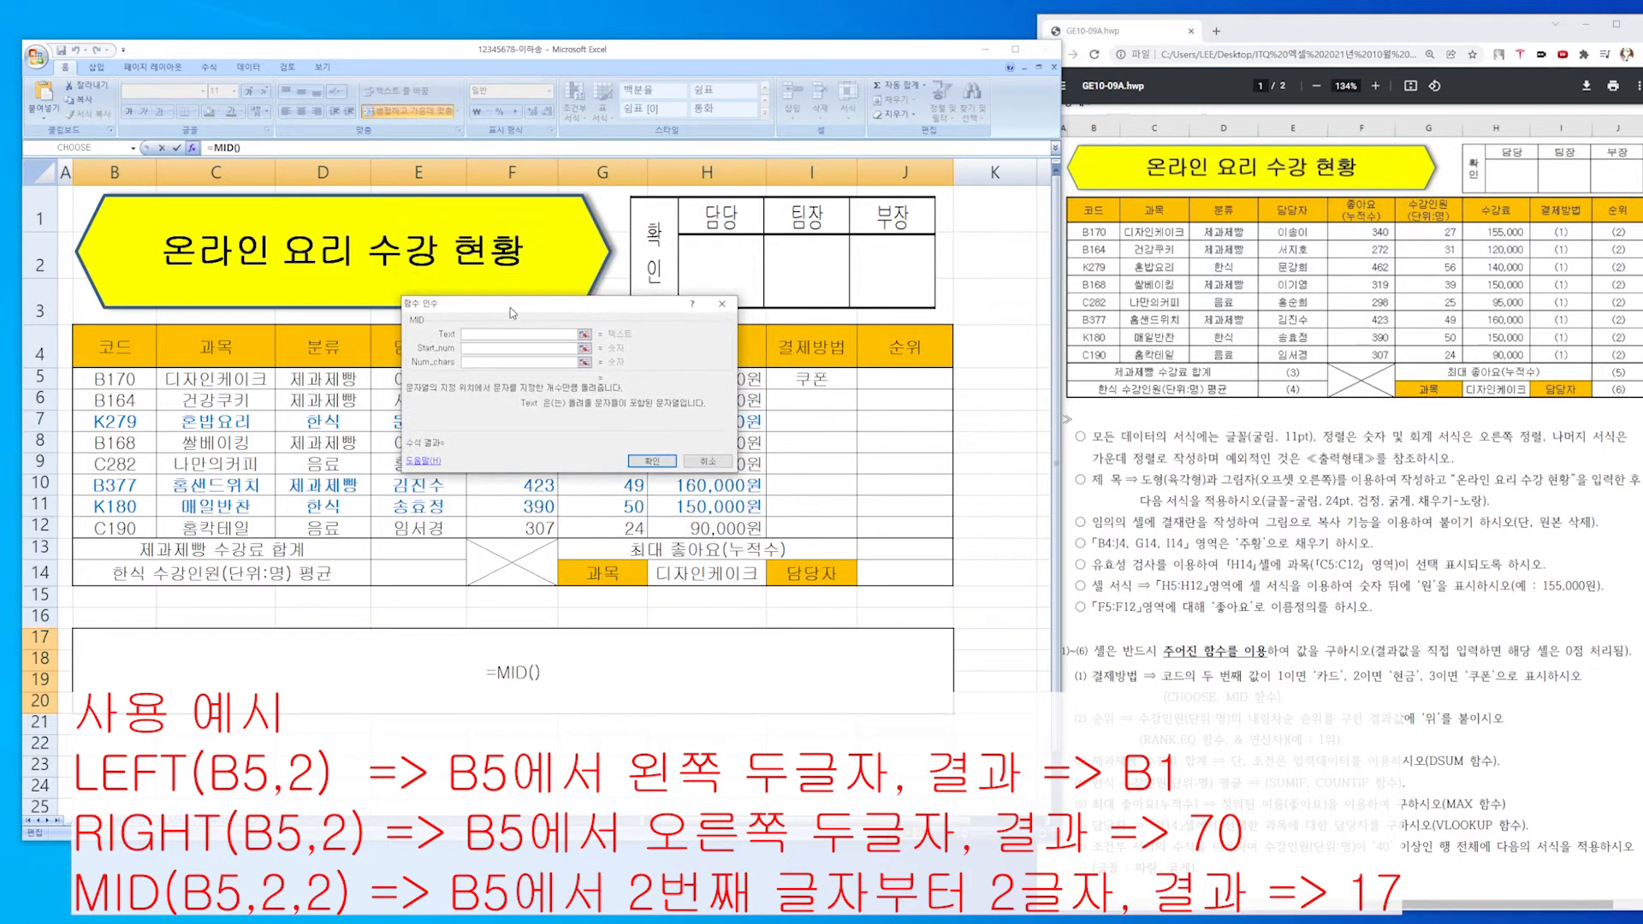
pyautogui.click(129, 378)
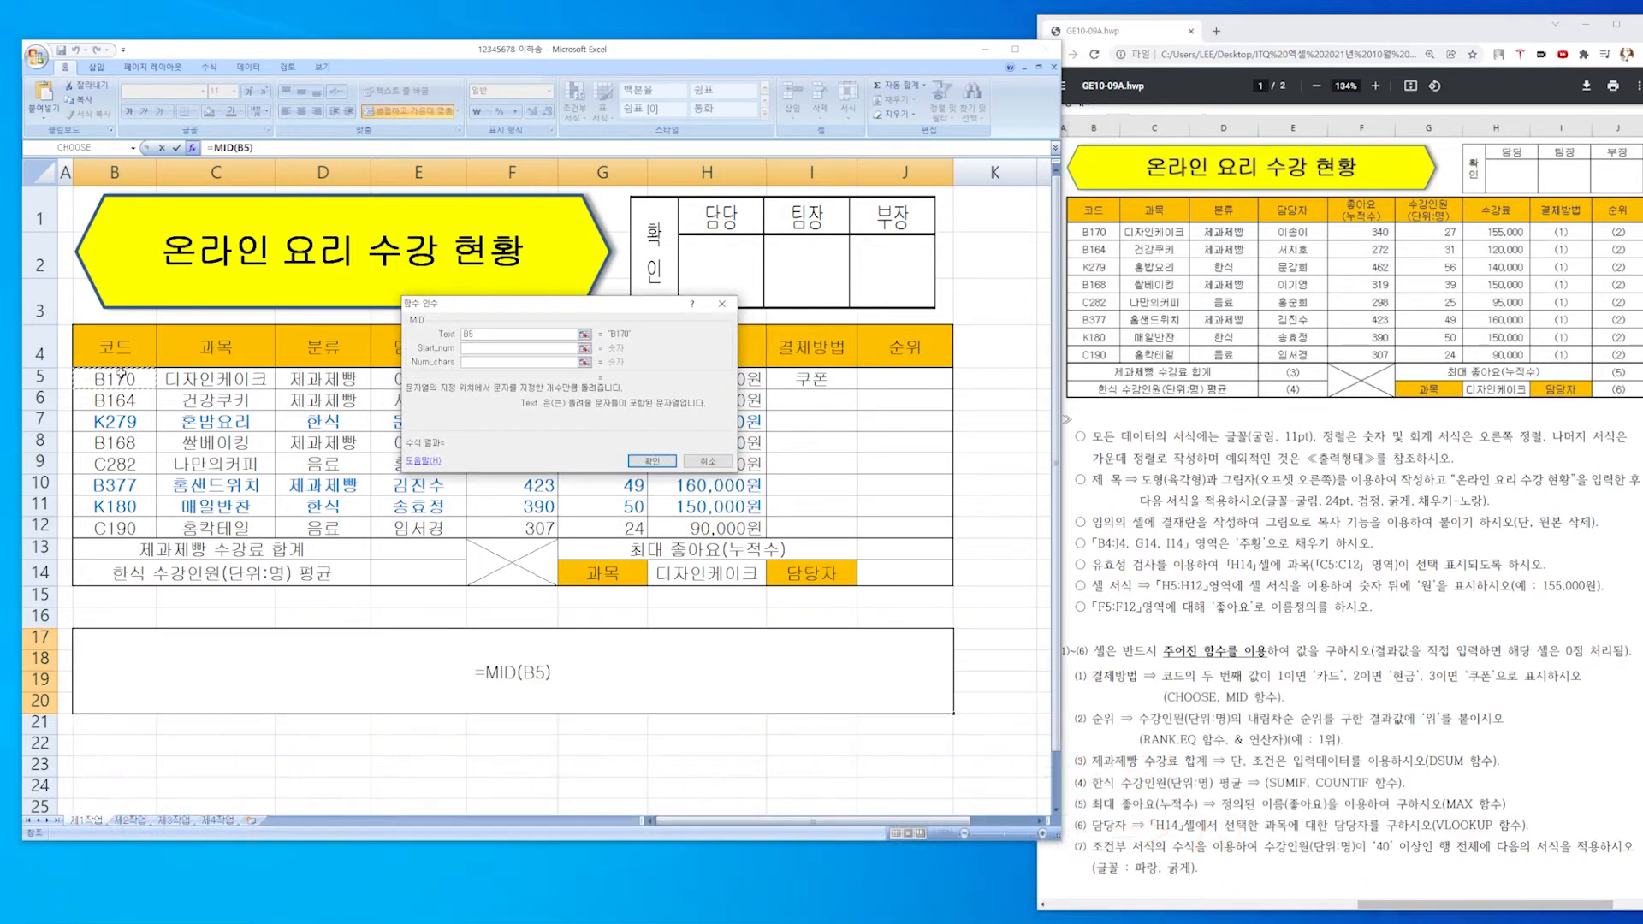
# Set MID's Start_num to 2 and Num_chars to 1, then accept the arguments.
pyautogui.click(514, 349)
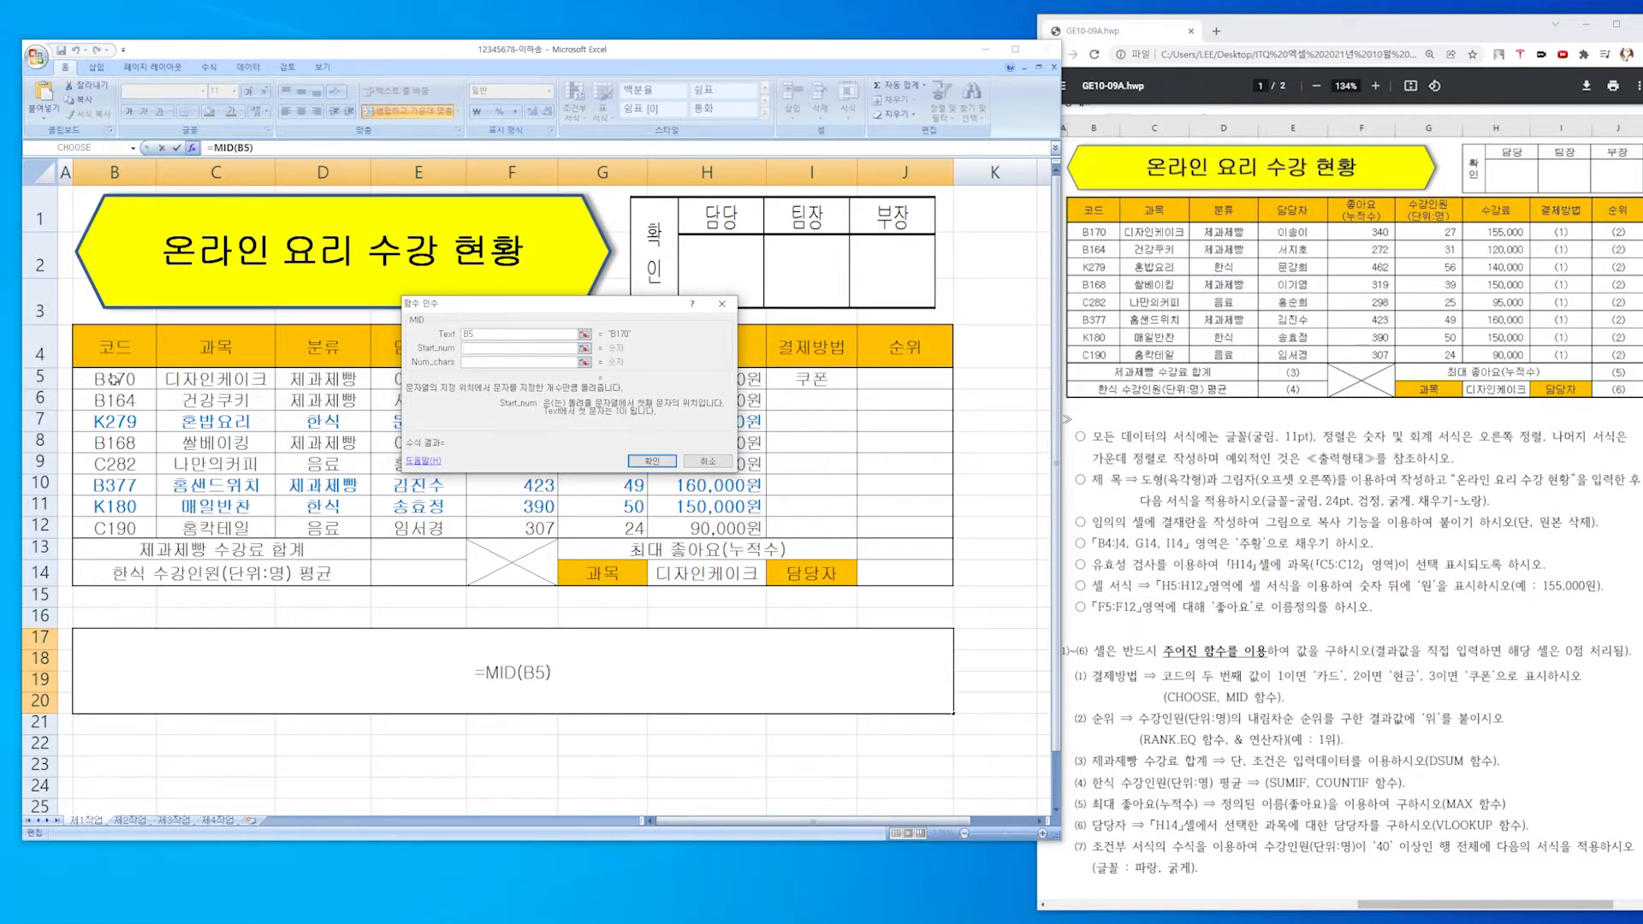
pyautogui.write('2')
pyautogui.click(484, 361)
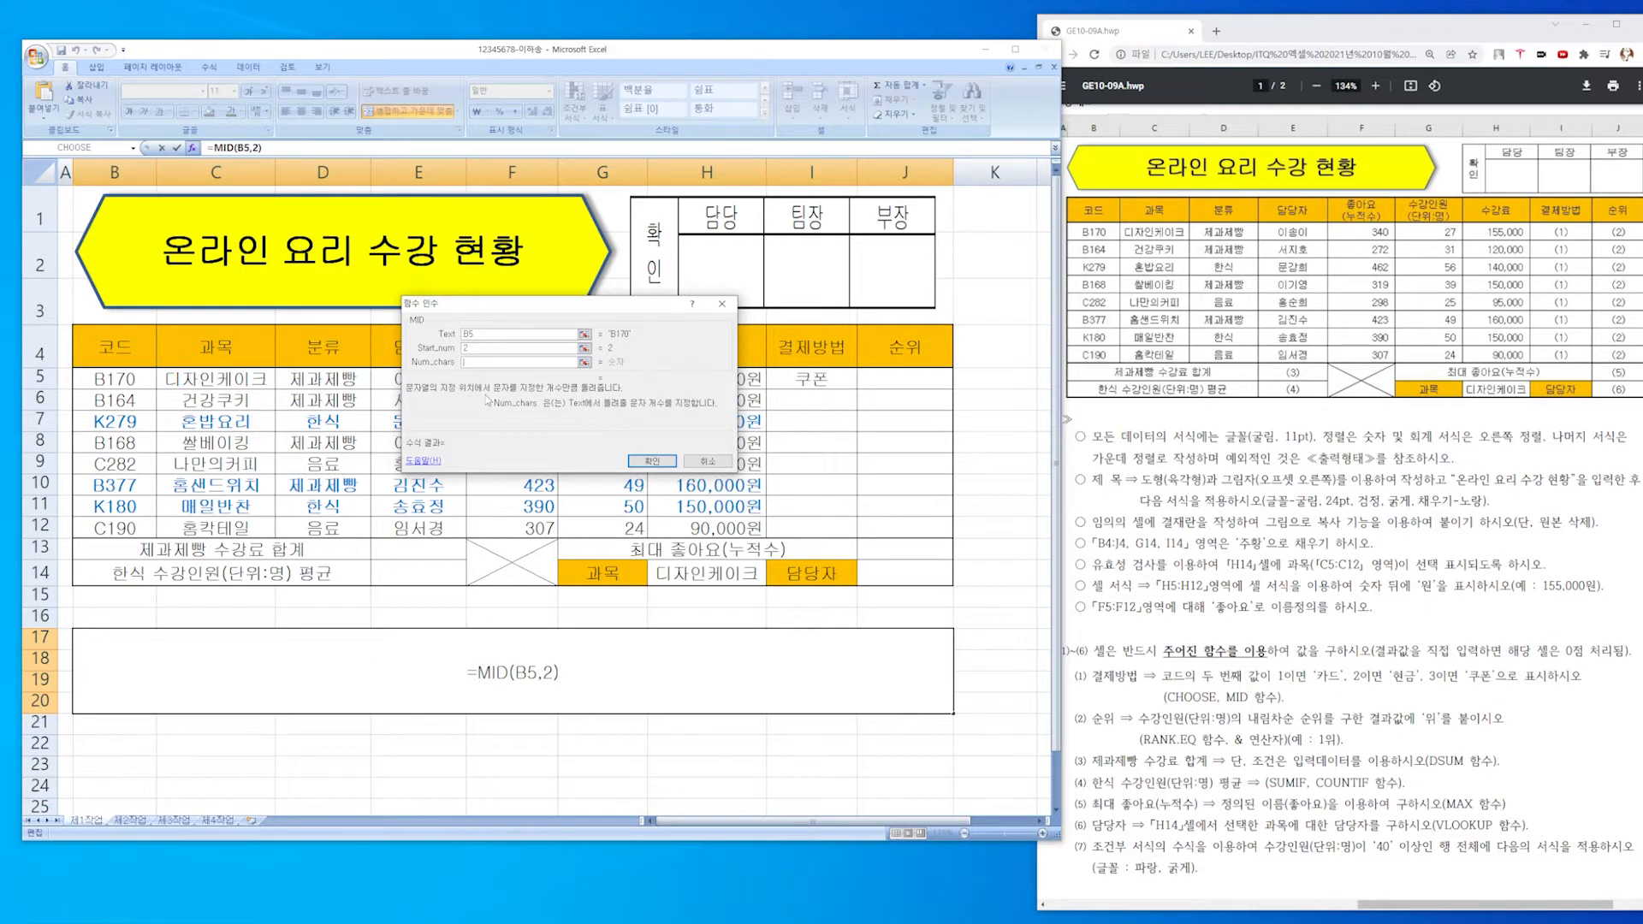
pyautogui.write('1')
pyautogui.click(651, 462)
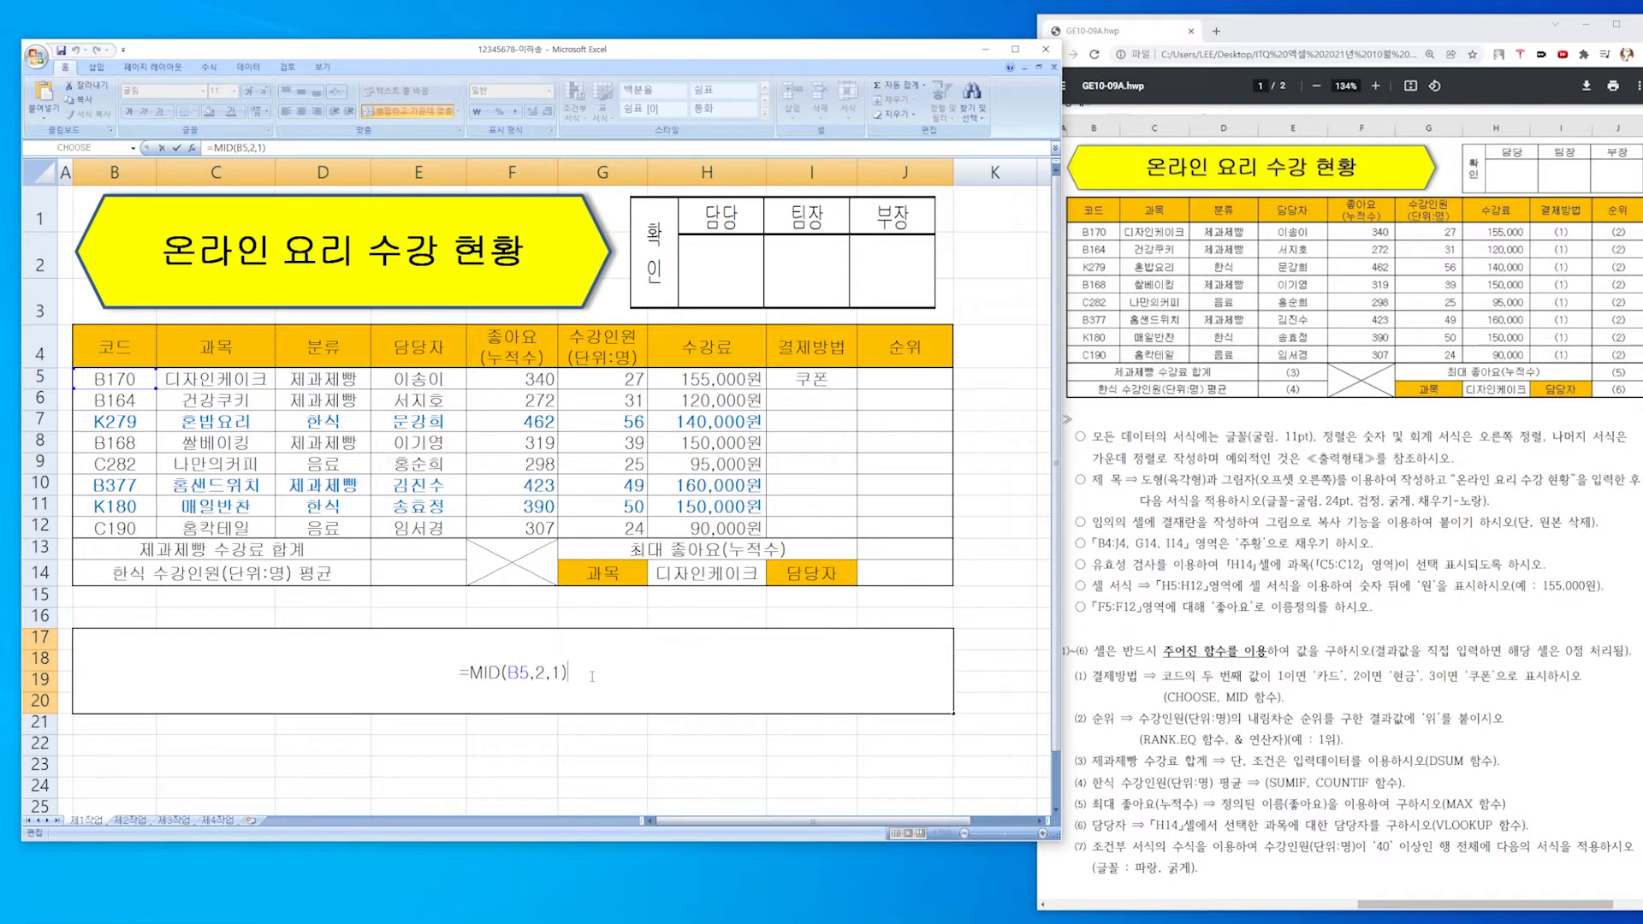
# Copy MID(B5,2,1) from the merged area and substitute it for the index 3 in cell I5's CHOOSE formula.
pyautogui.moveTo(599, 675); pyautogui.dragTo(415, 682)
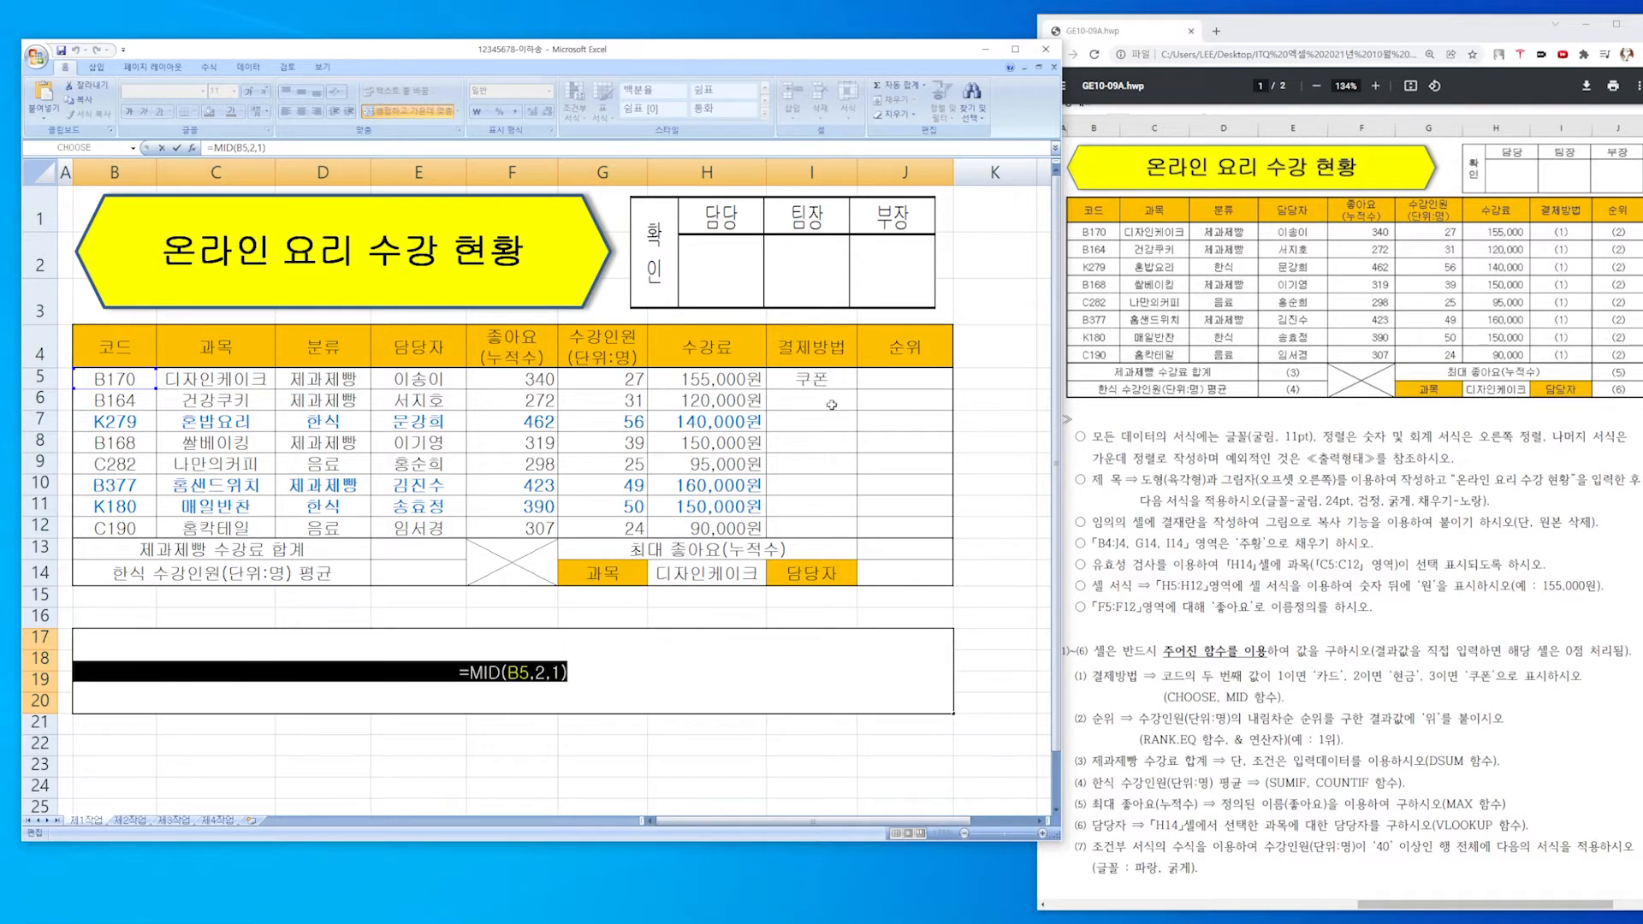
pyautogui.moveTo(590, 673); pyautogui.dragTo(470, 673)
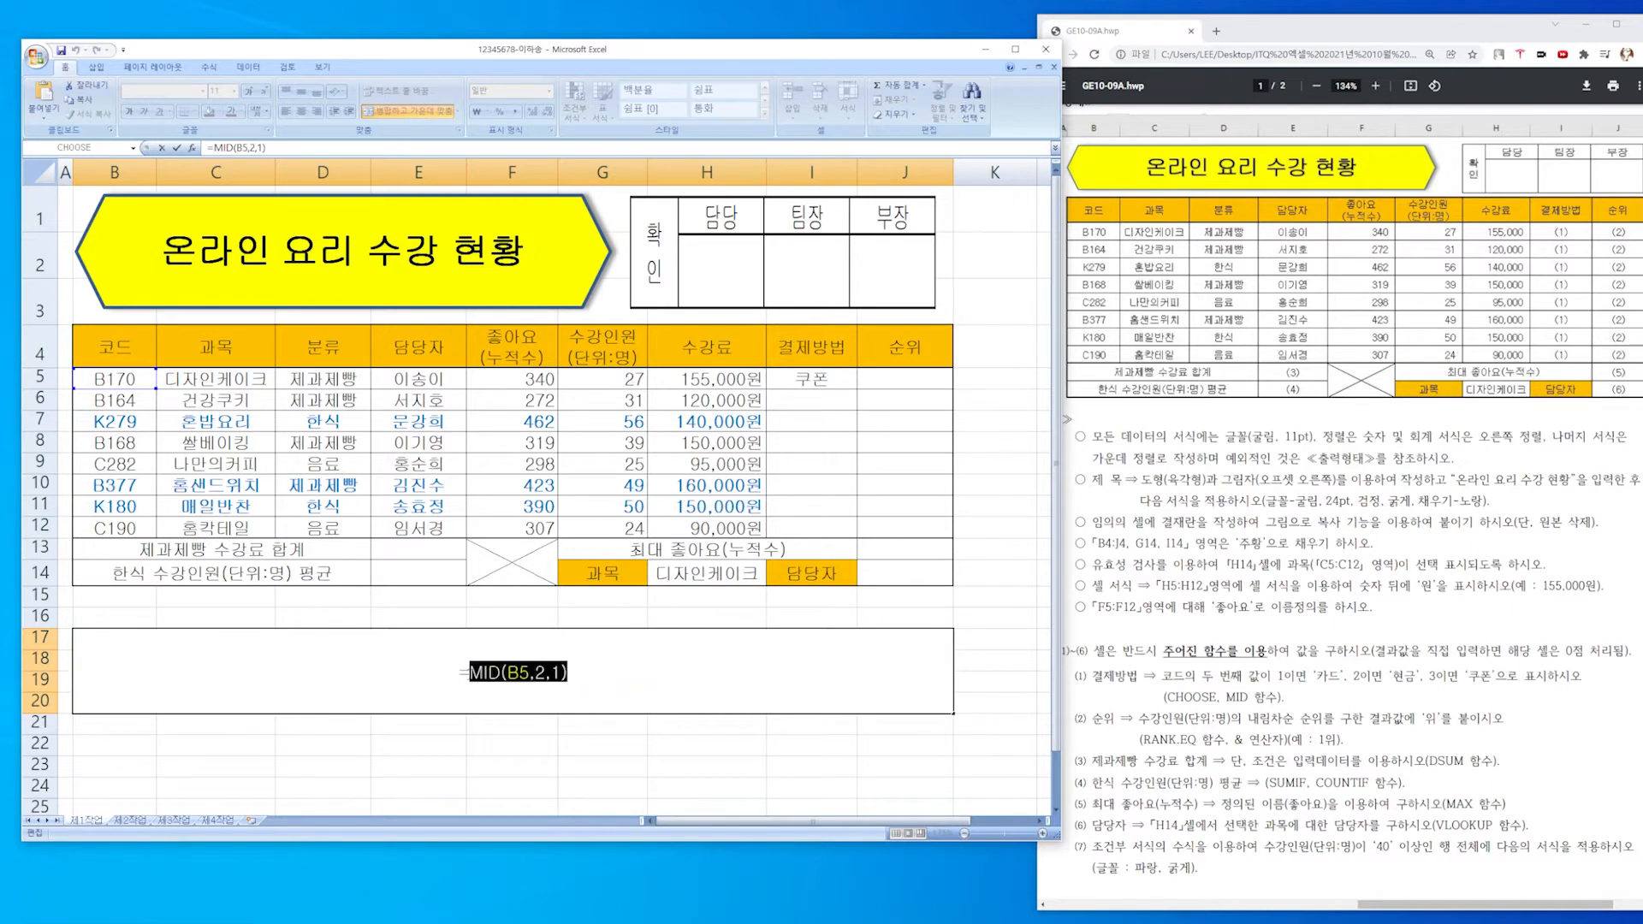
pyautogui.doubleClick(830, 378)
pyautogui.doubleClick(773, 379)
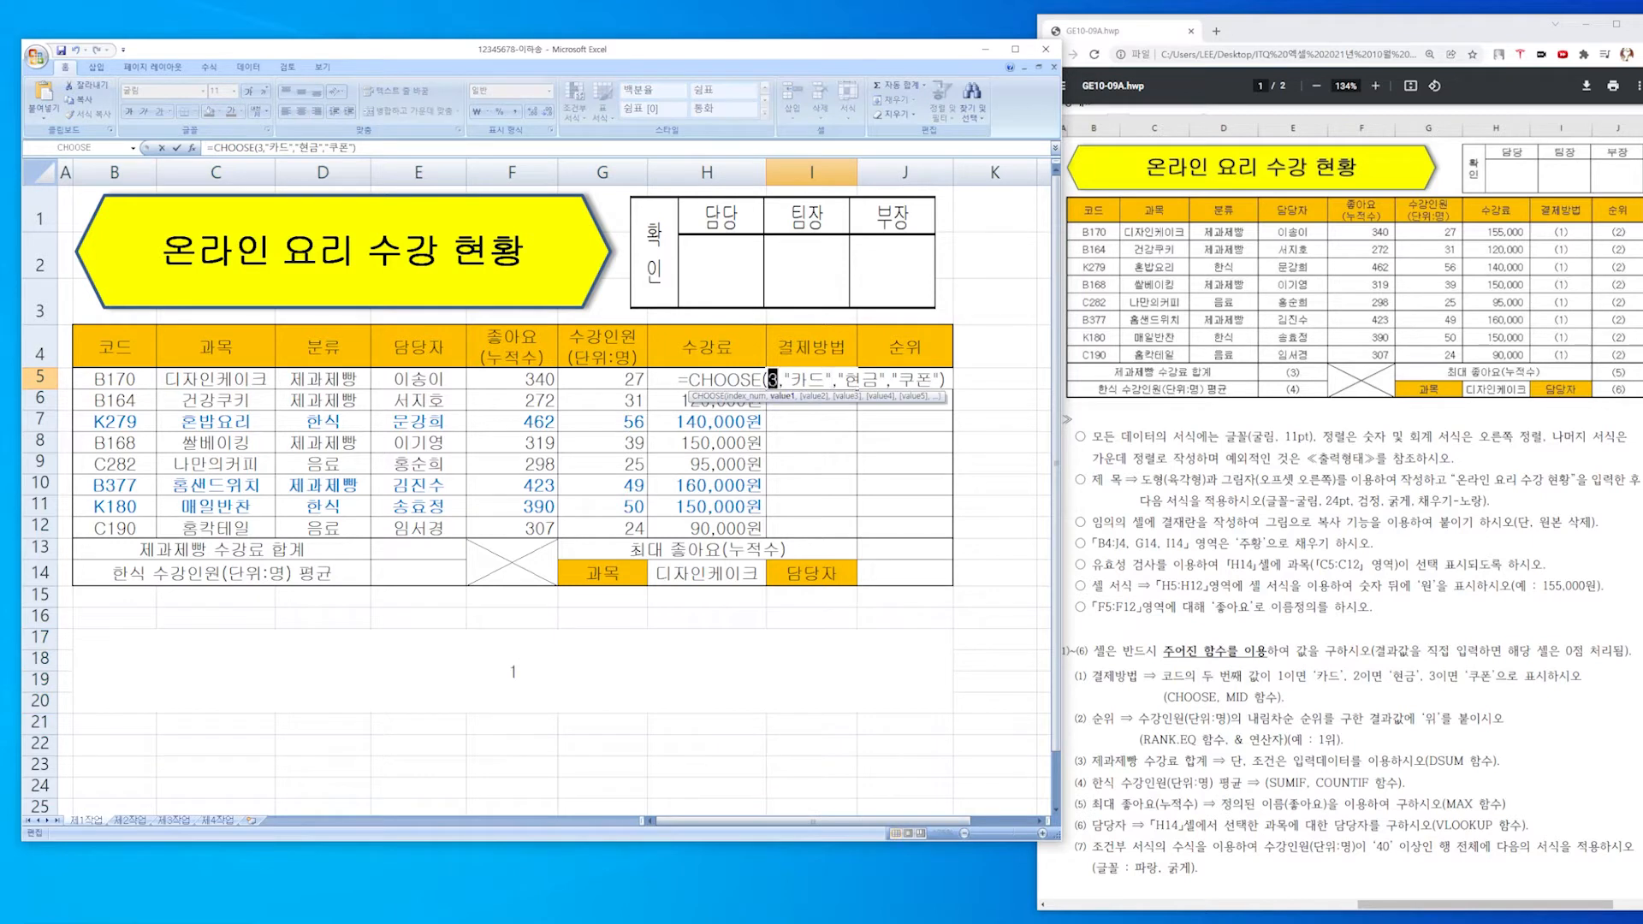
pyautogui.hotkey('ctrl', 'v')
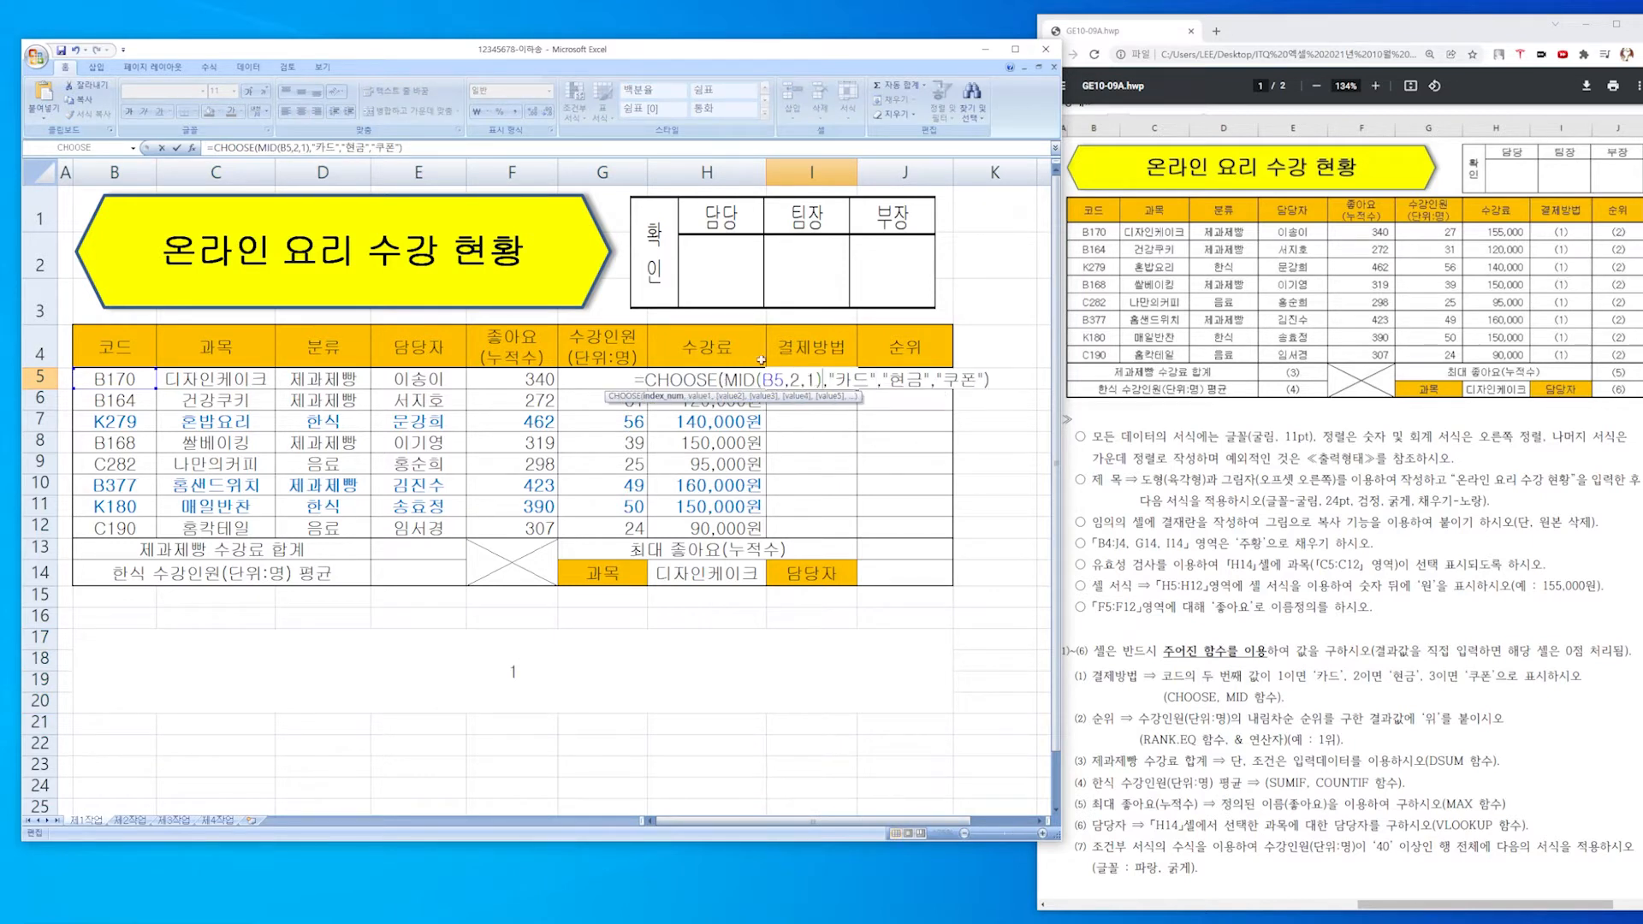
# Check the CHOOSE and nested MID arguments in cell I5's formula, then commit it.
pyautogui.click(689, 379)
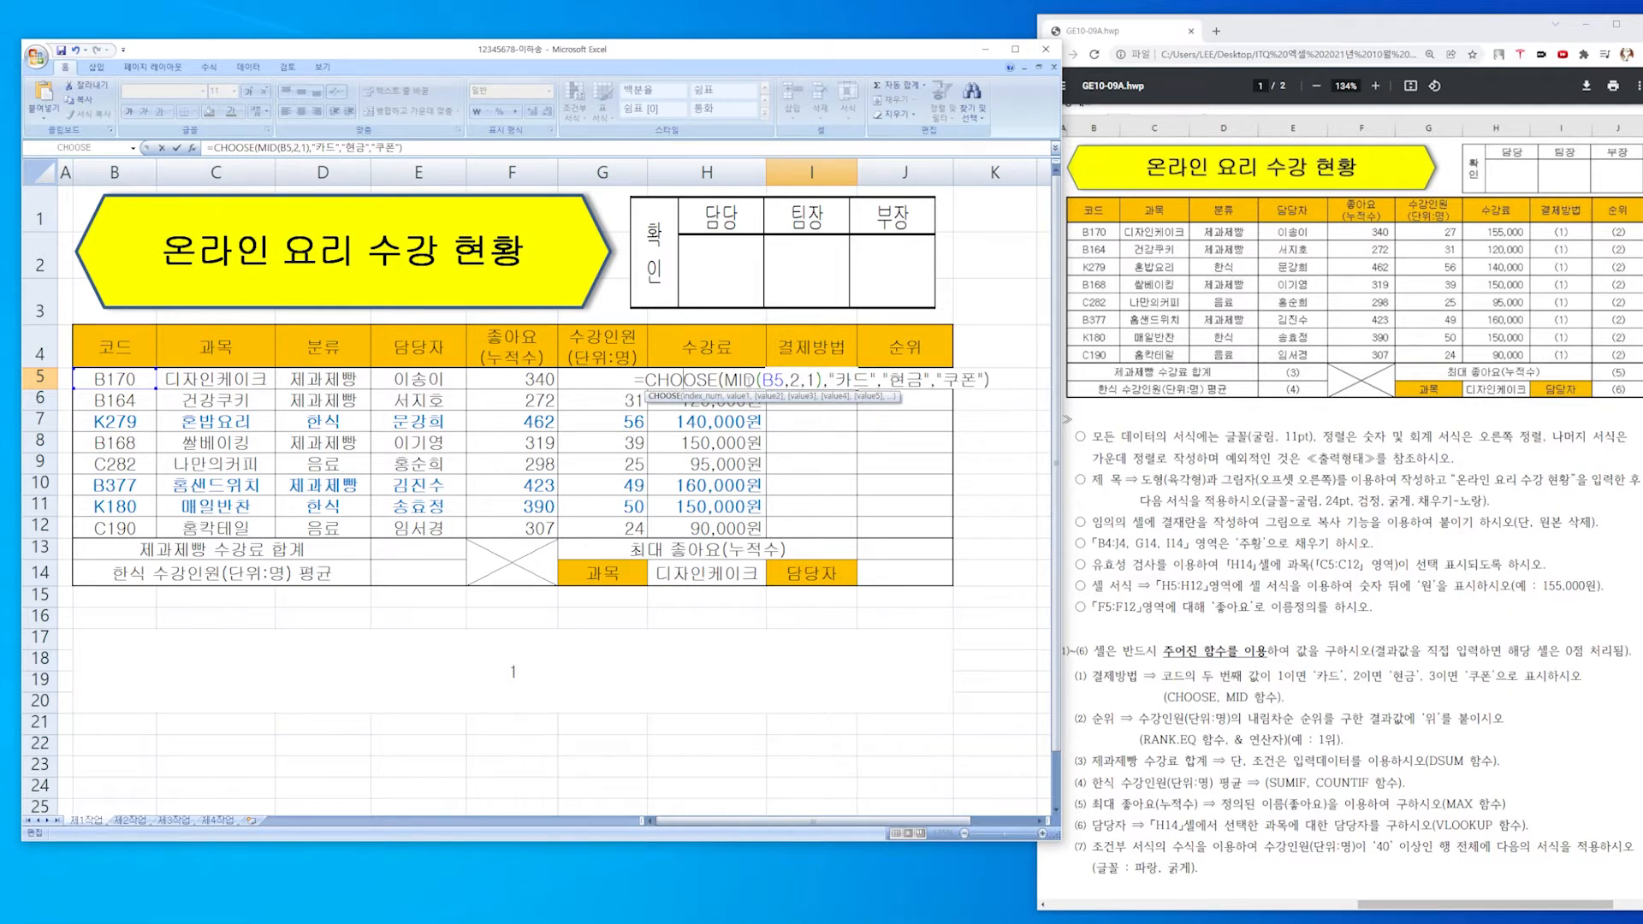
pyautogui.click(782, 380)
pyautogui.click(767, 380)
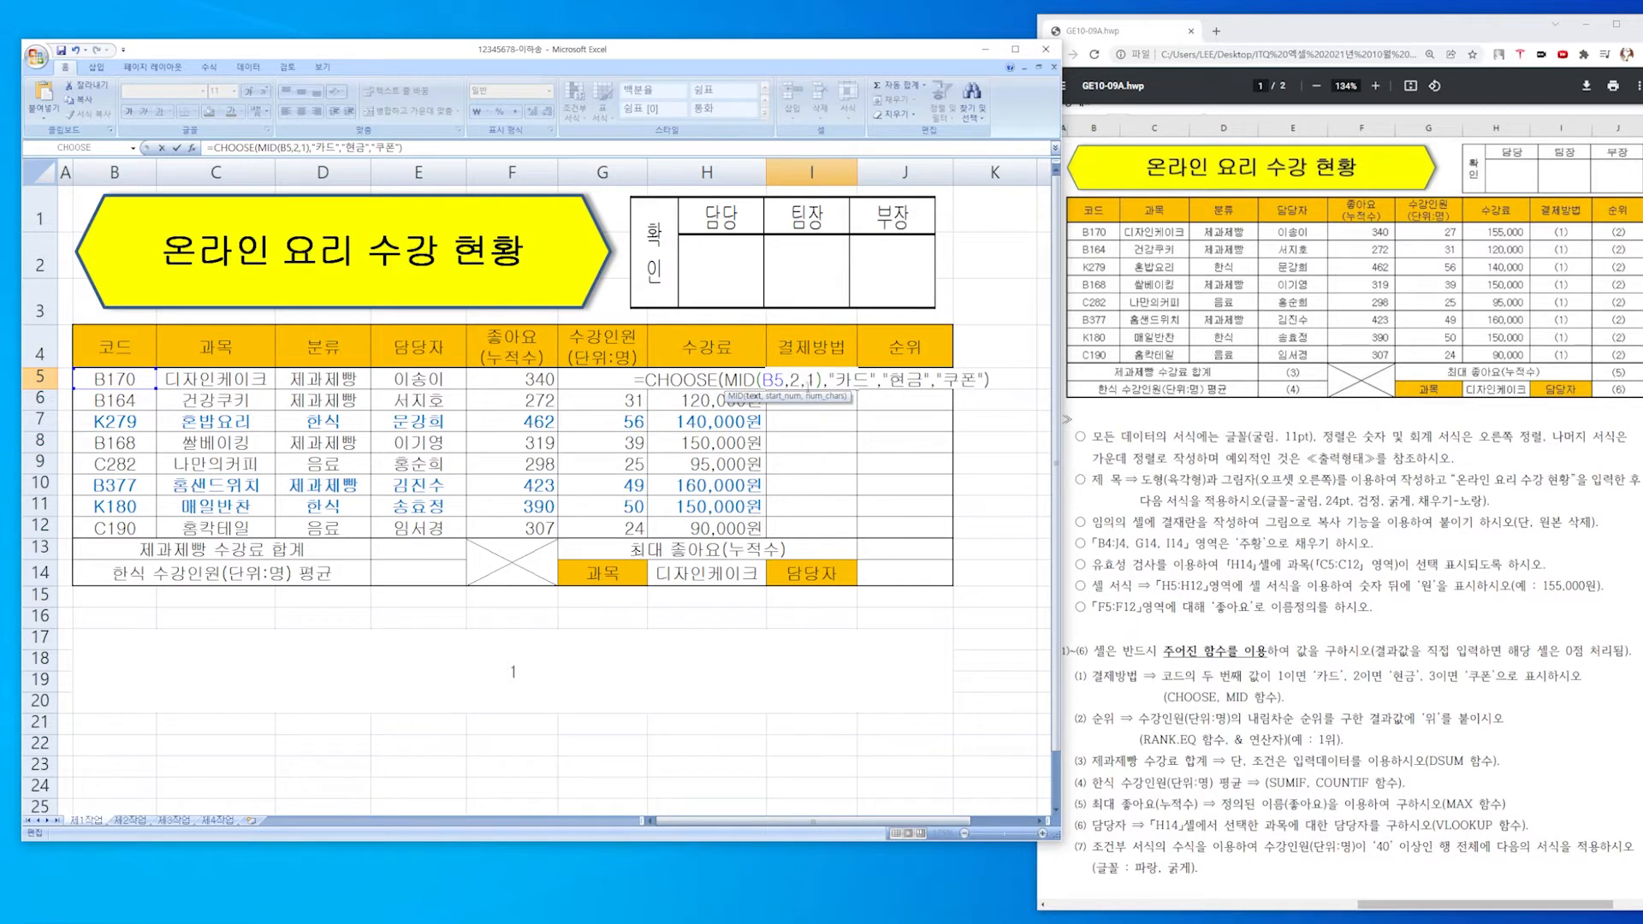
pyautogui.click(804, 382)
pyautogui.press('Right')
pyautogui.click(823, 379)
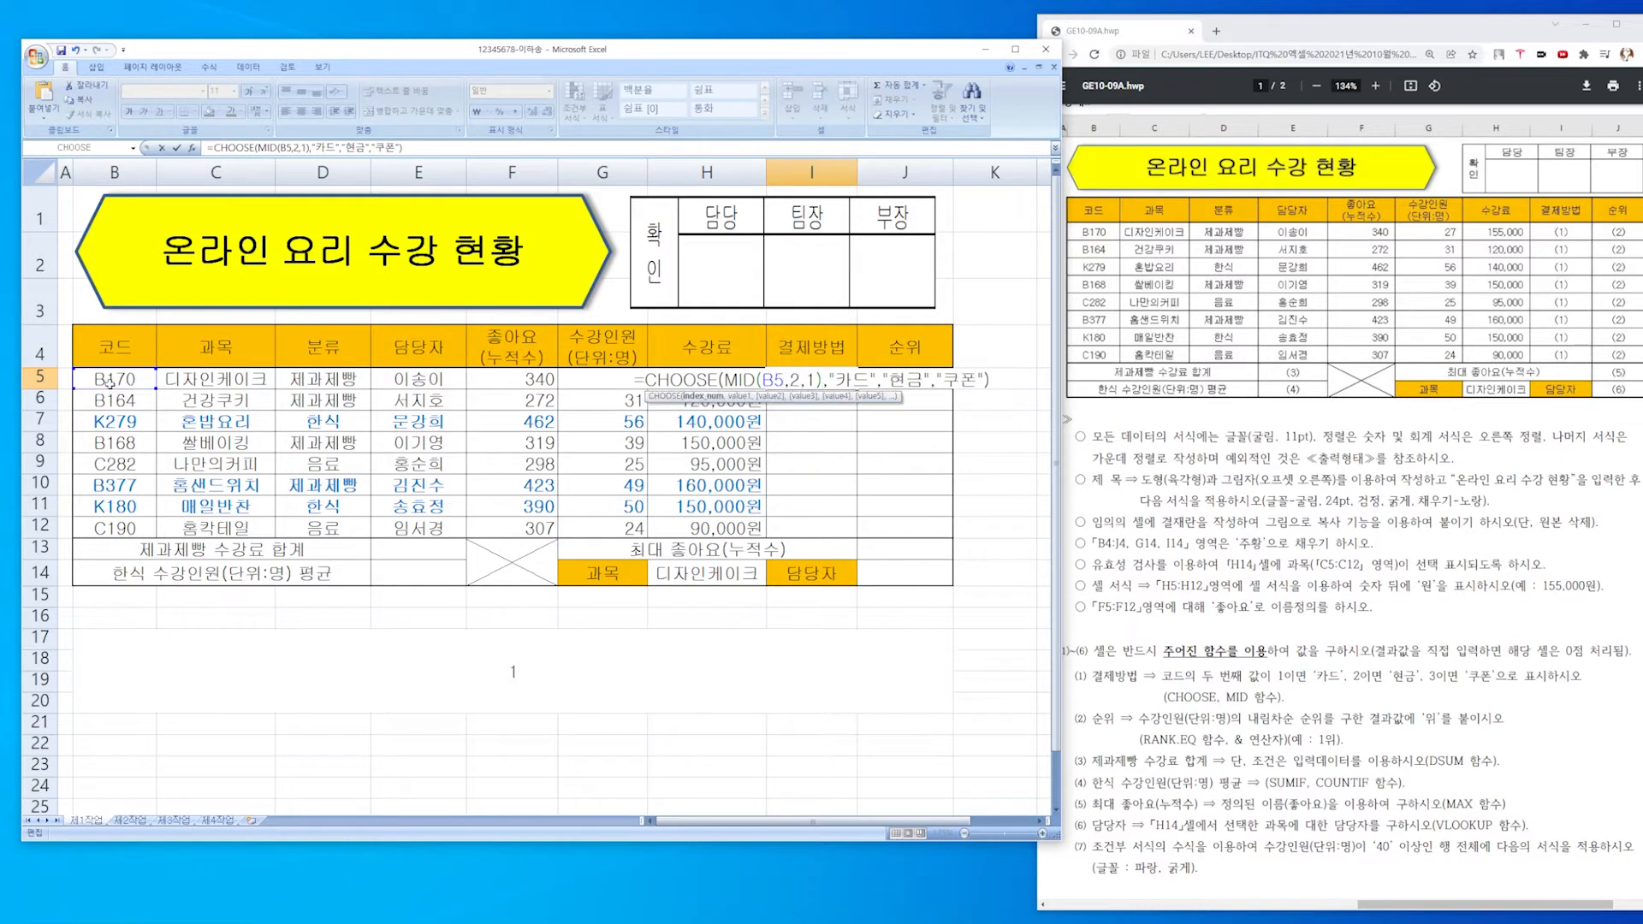
pyautogui.click(854, 381)
pyautogui.click(786, 379)
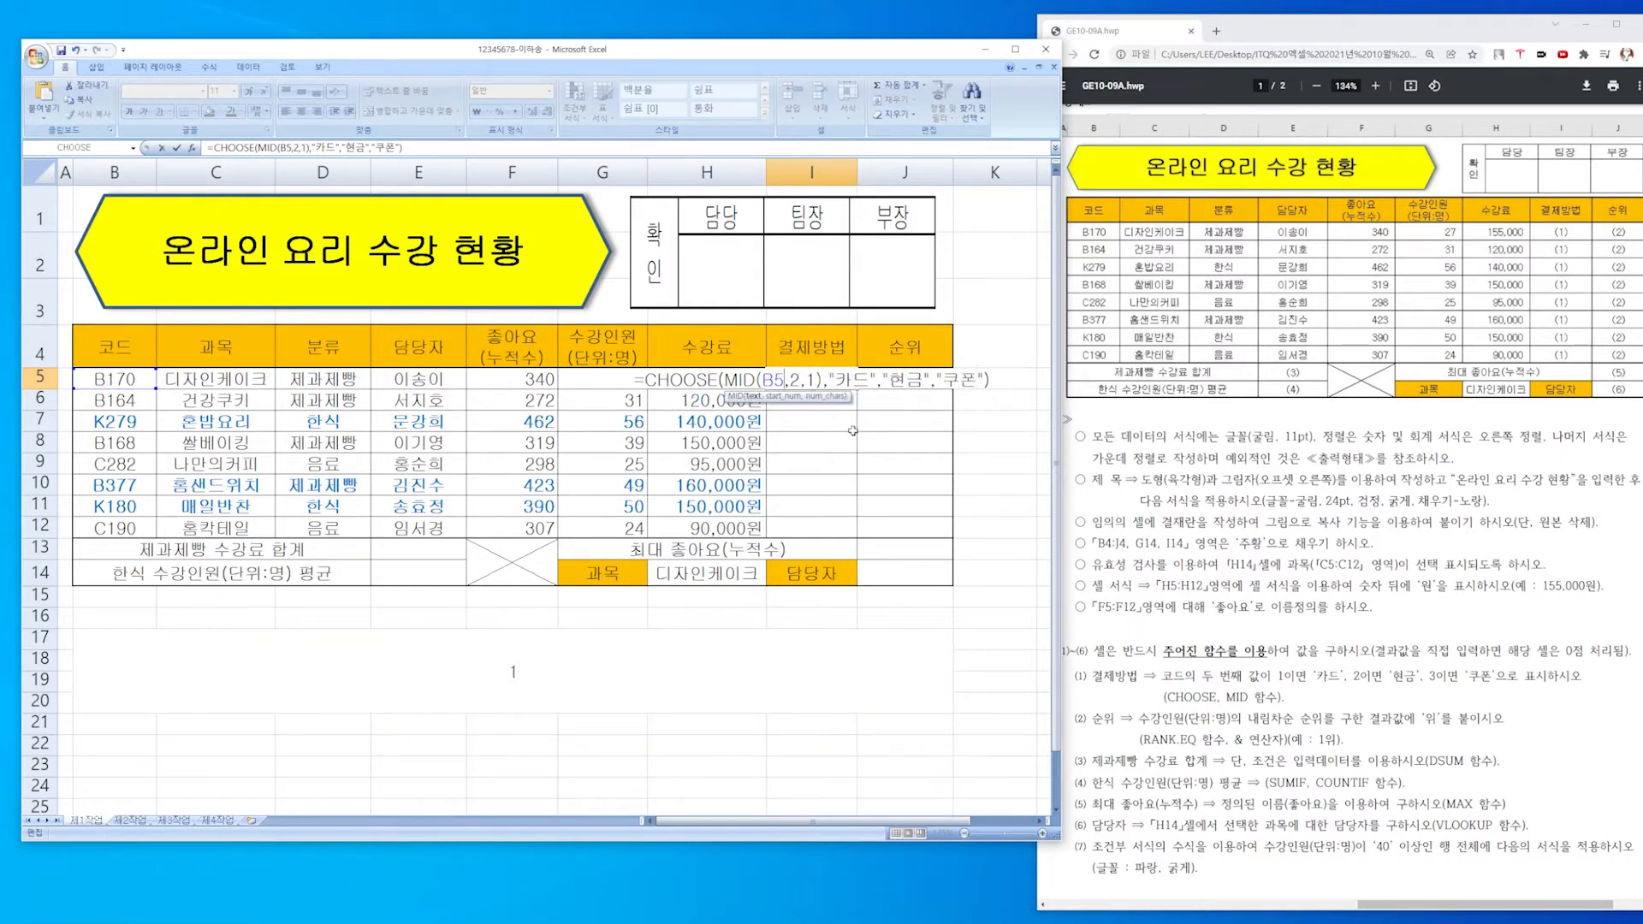
pyautogui.hotkey('ctrl', 'Return')
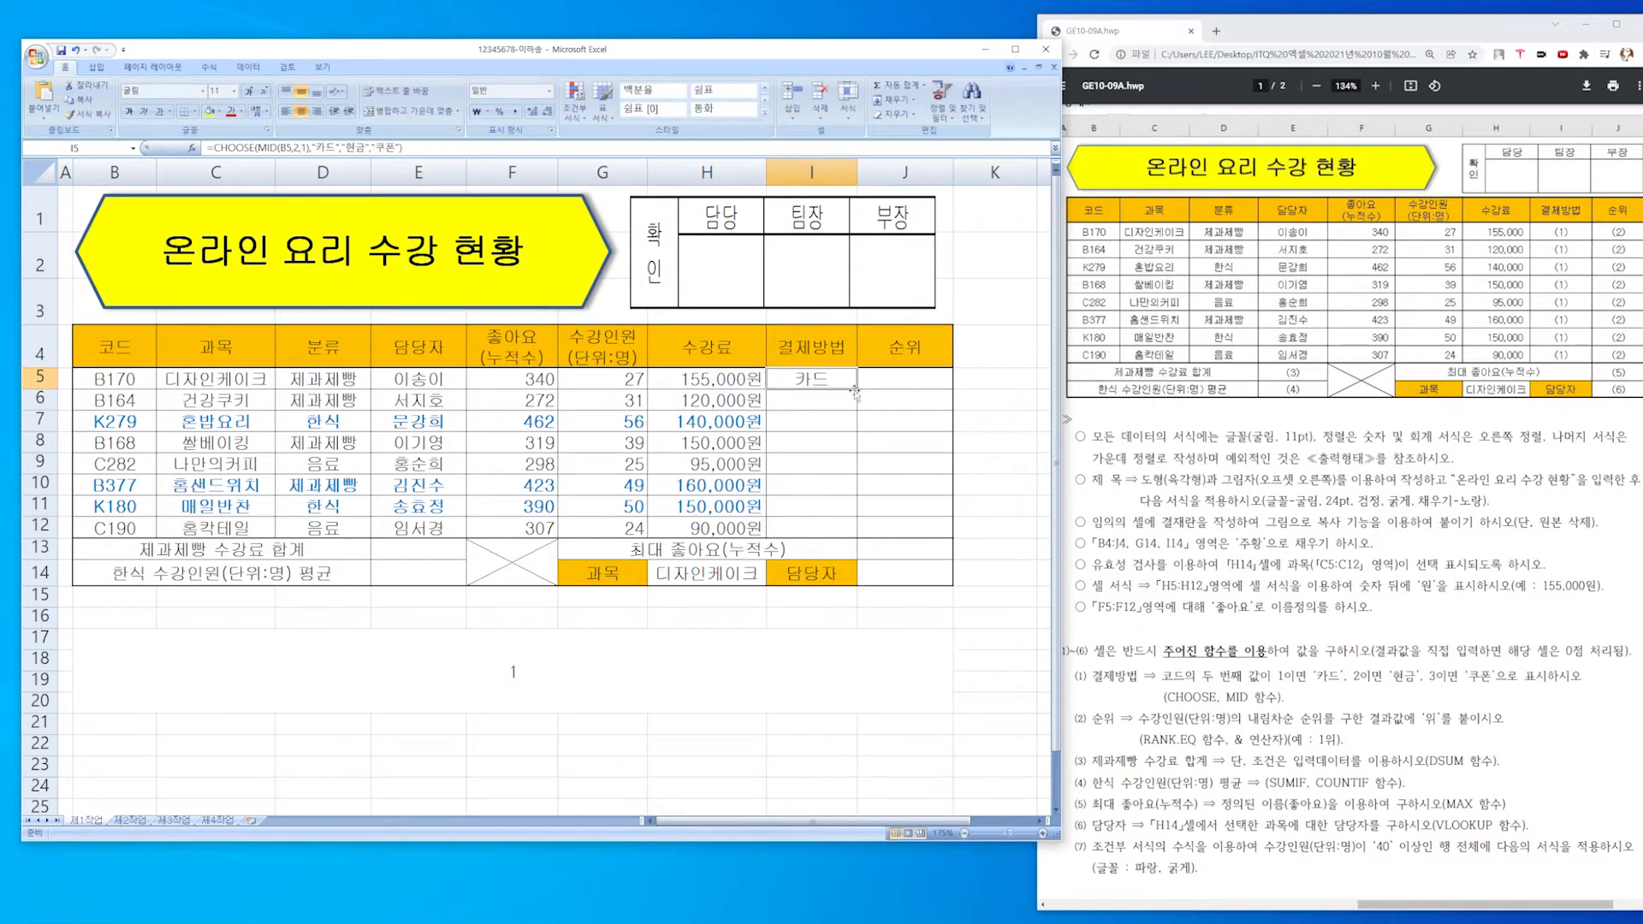
# Fill the CHOOSE and MID formula from cell I5 down through I12 of the 결제방법 column.
pyautogui.doubleClick(822, 381)
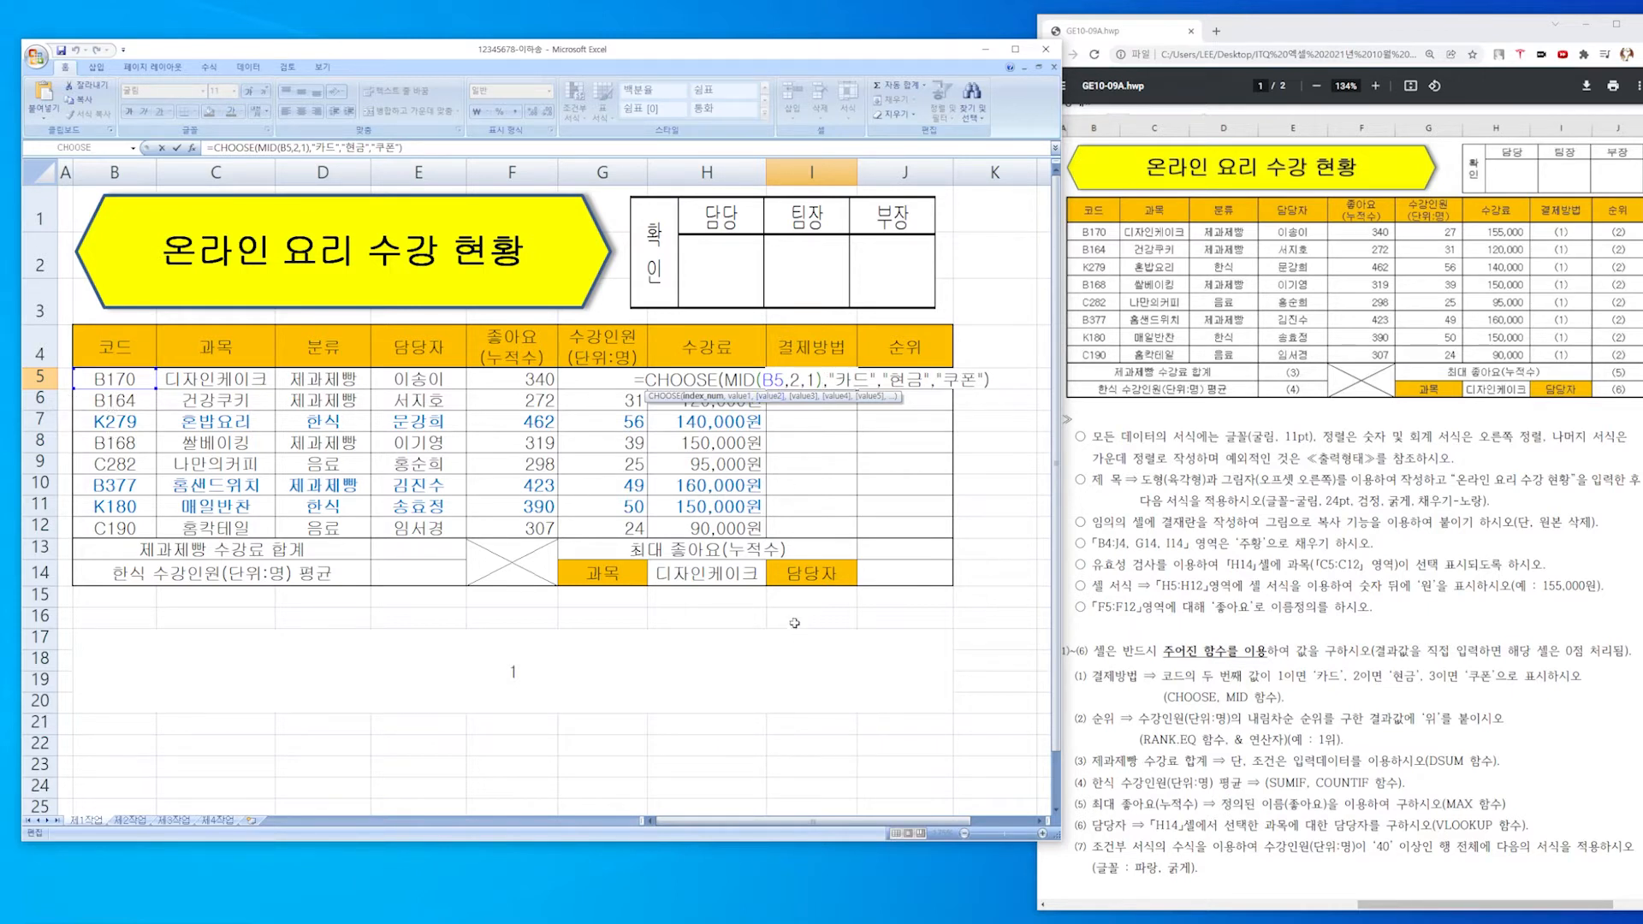
pyautogui.press('Return')
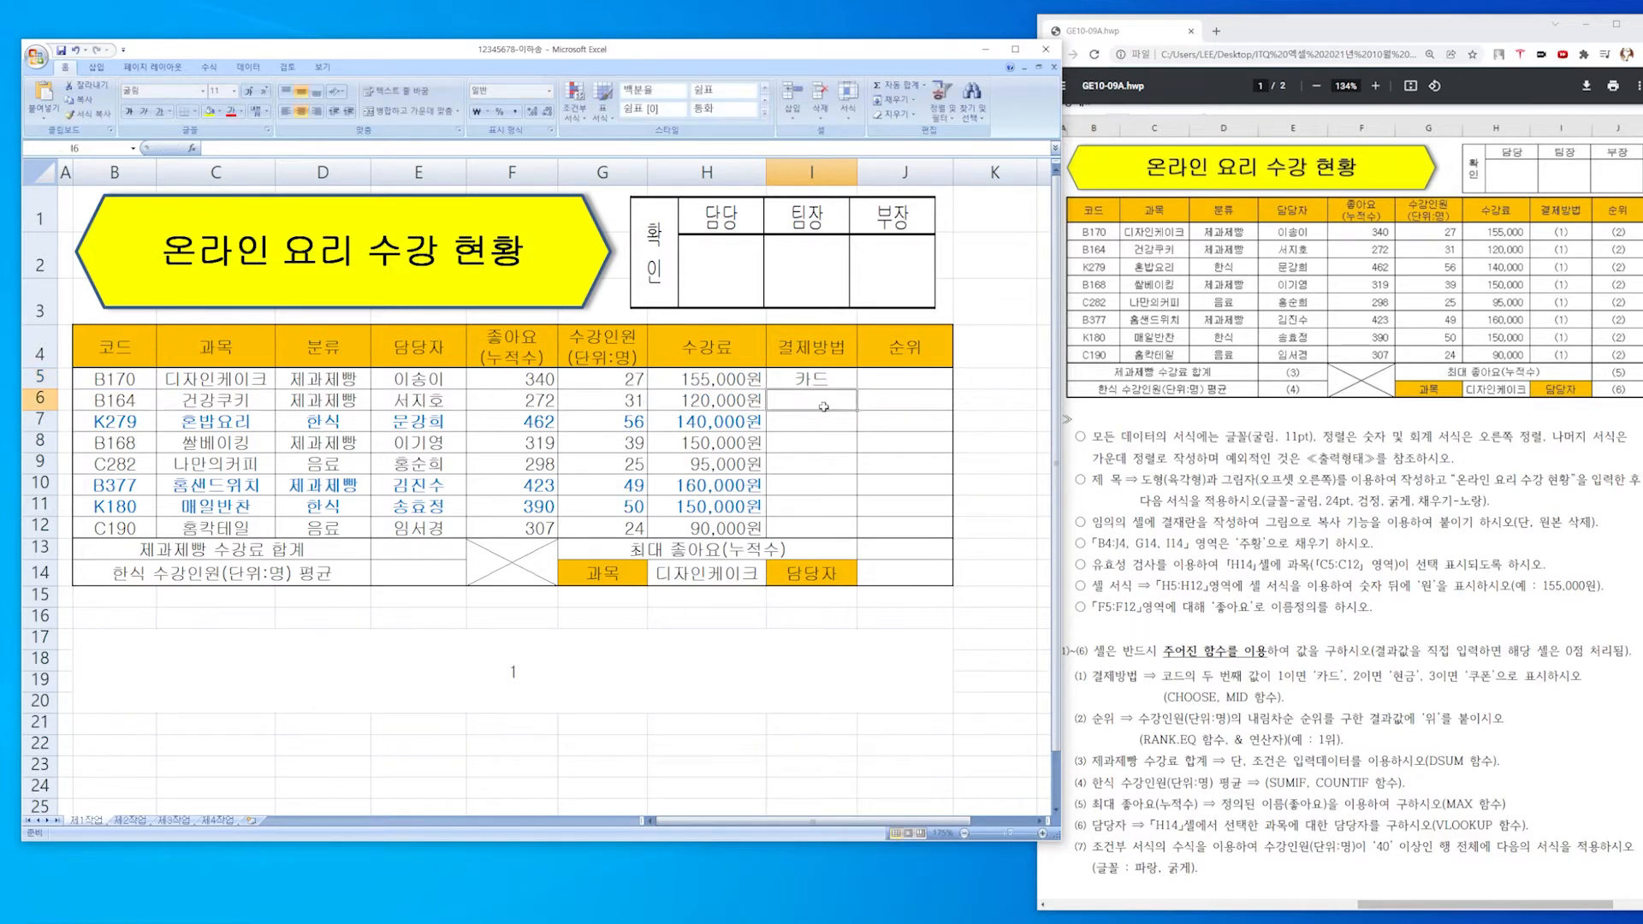
pyautogui.click(845, 379)
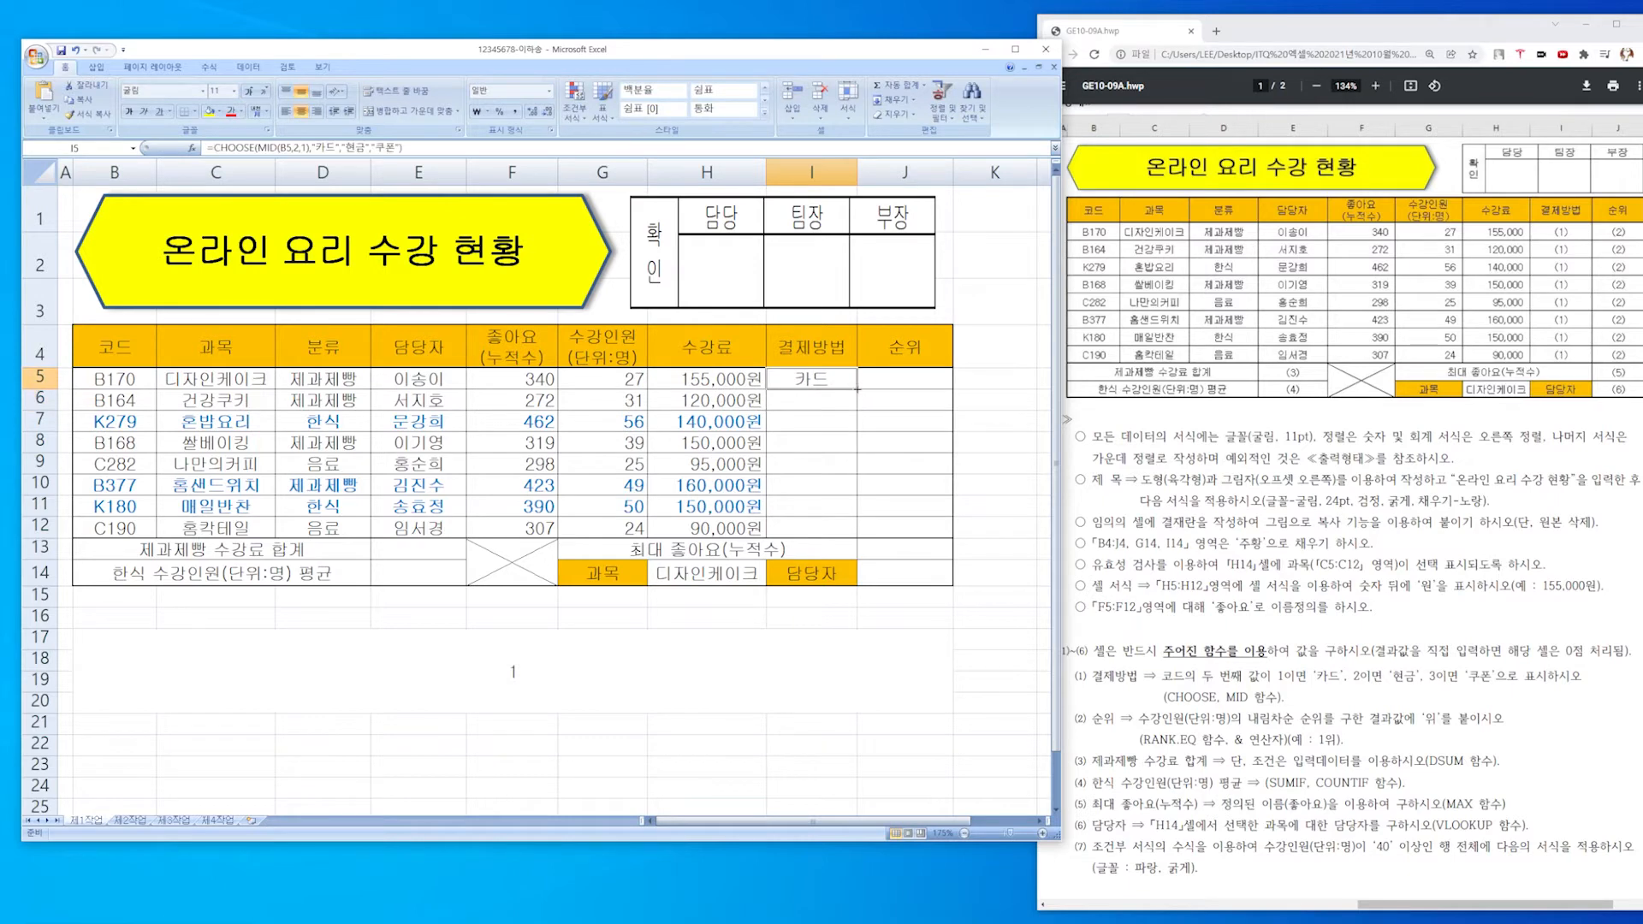
pyautogui.moveTo(856, 390); pyautogui.dragTo(849, 533)
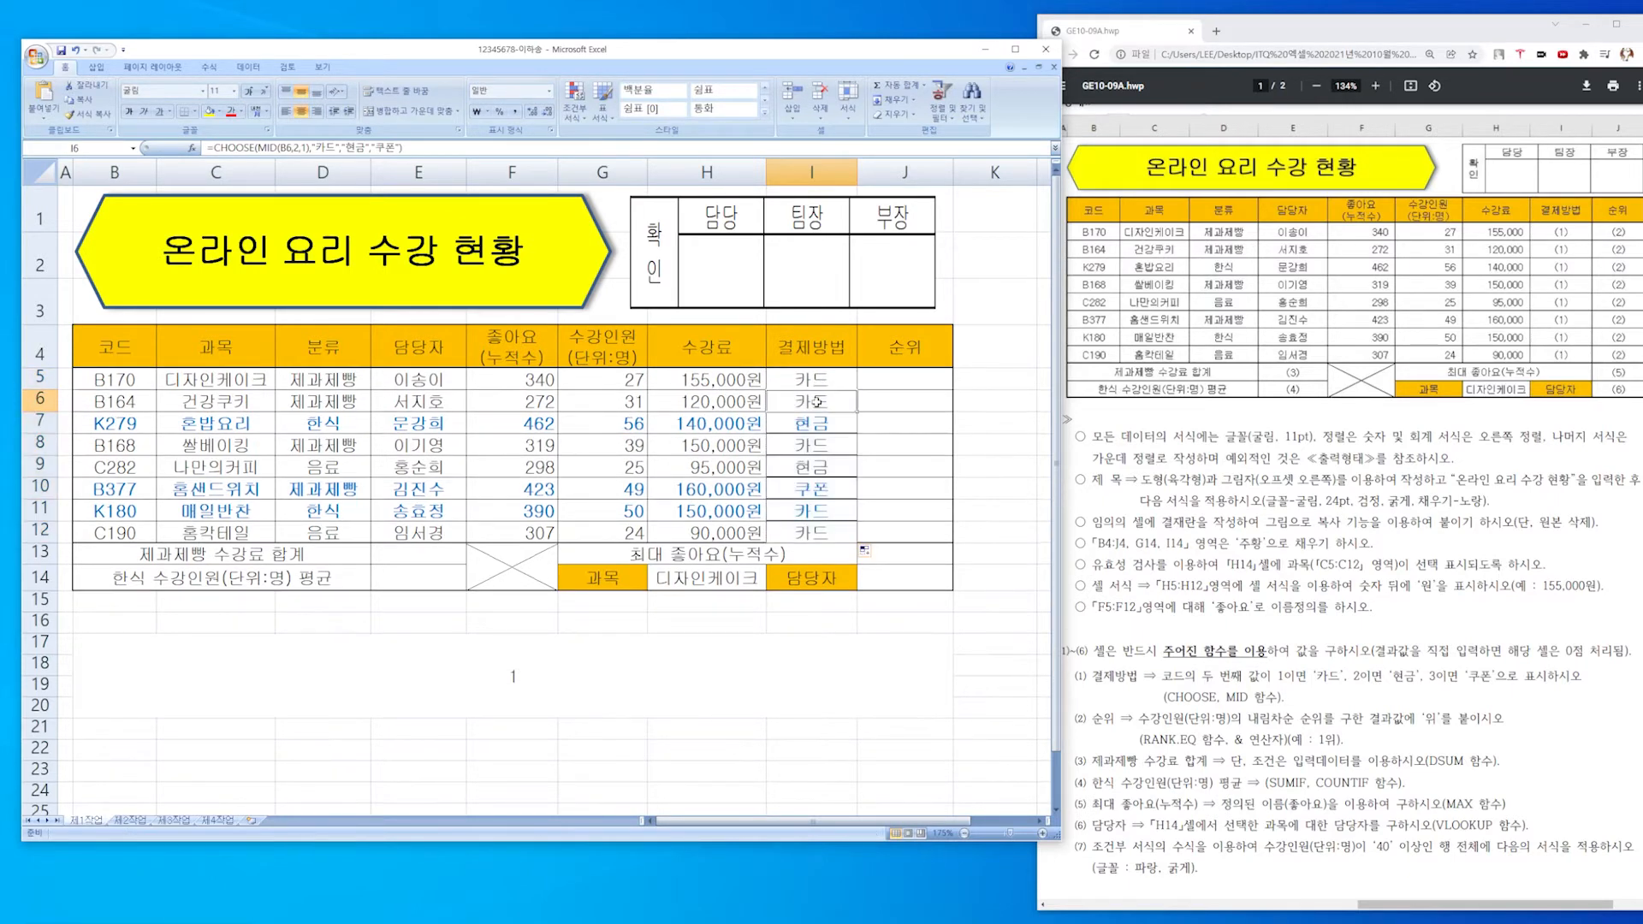
# Inspect the copied formulas in the 결제방법 column from I6 to I12 for their code cell references.
pyautogui.doubleClick(817, 401)
pyautogui.press('Return')
pyautogui.click(827, 451)
pyautogui.click(828, 471)
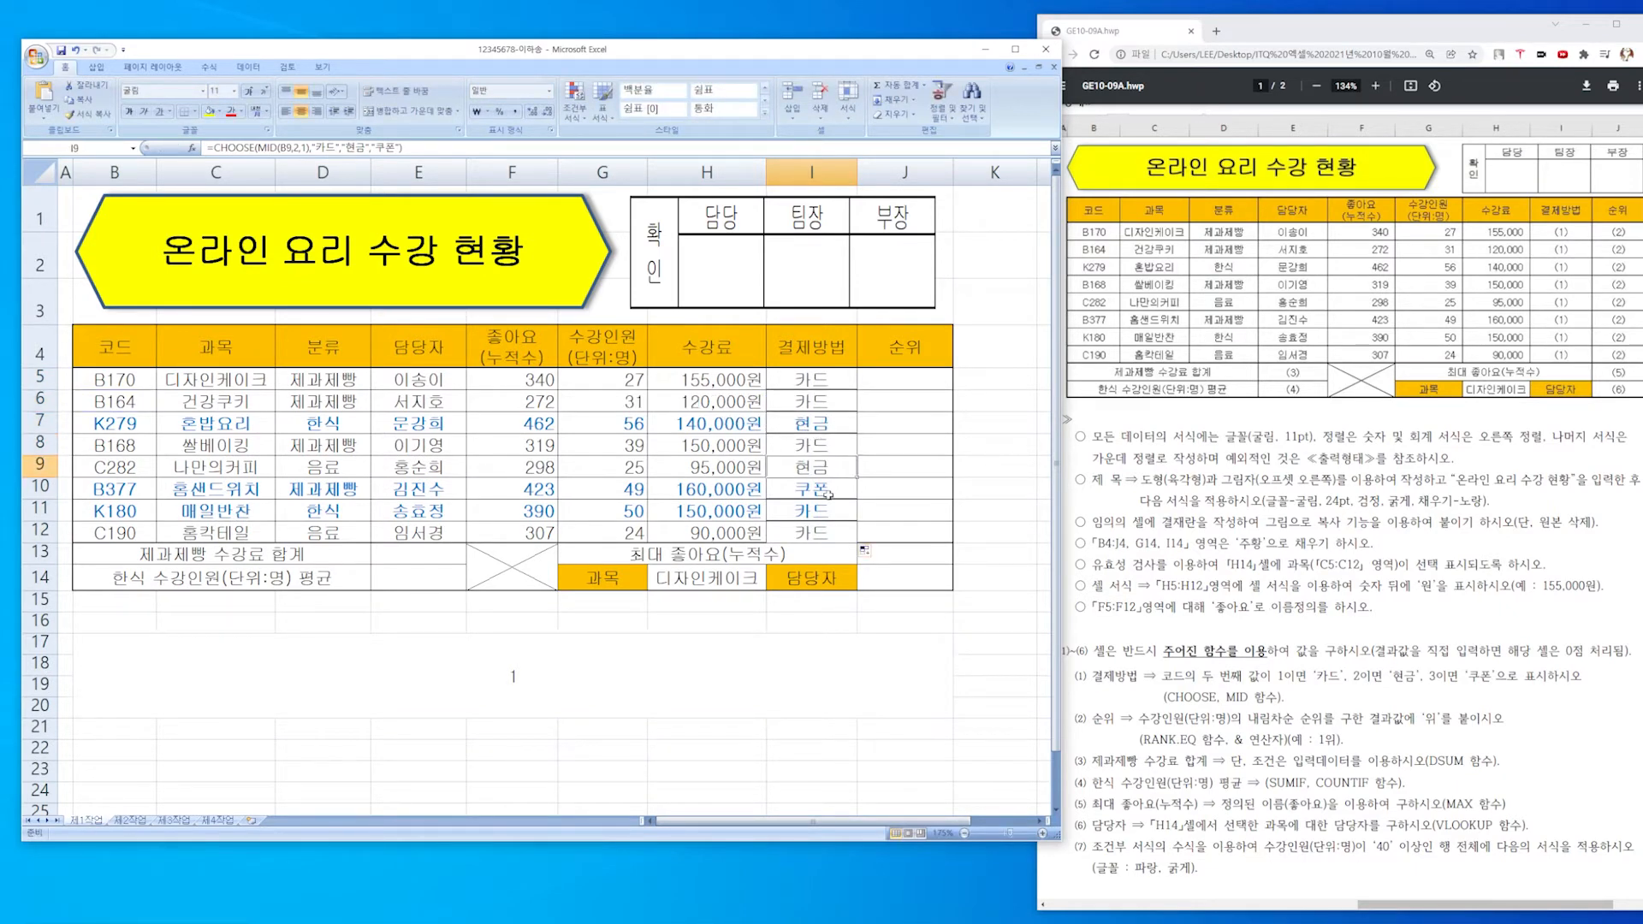
pyautogui.click(828, 494)
pyautogui.click(823, 516)
pyautogui.click(821, 534)
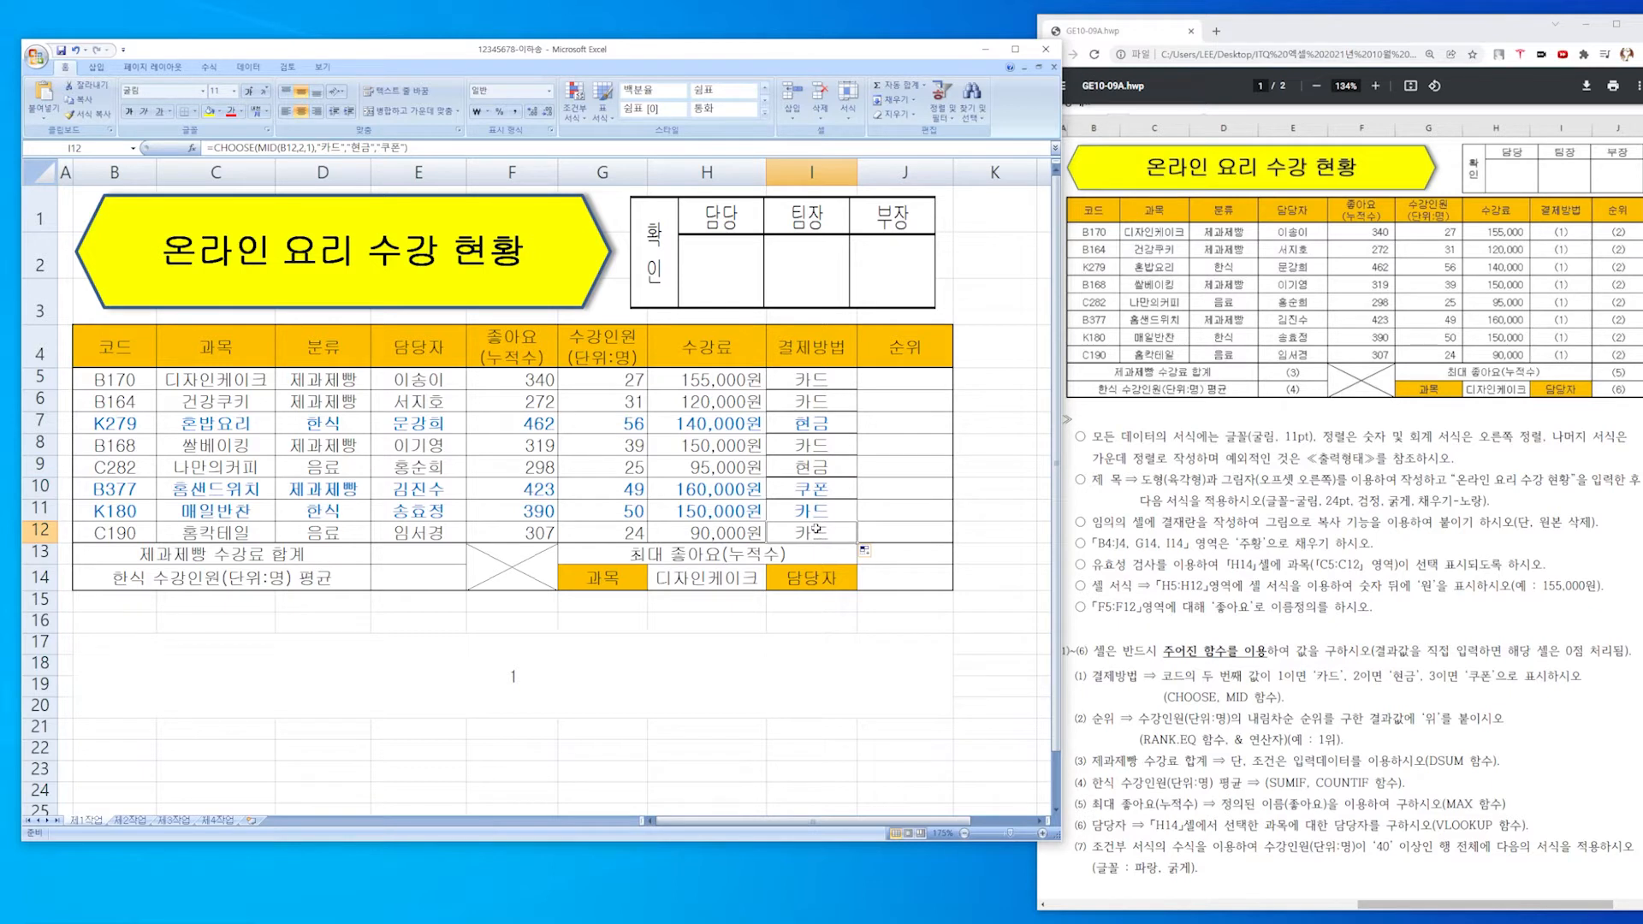
# Compare the second characters of the codes in column B with the 결제방법 entries and the exam sheet's condition (1).
pyautogui.click(819, 381)
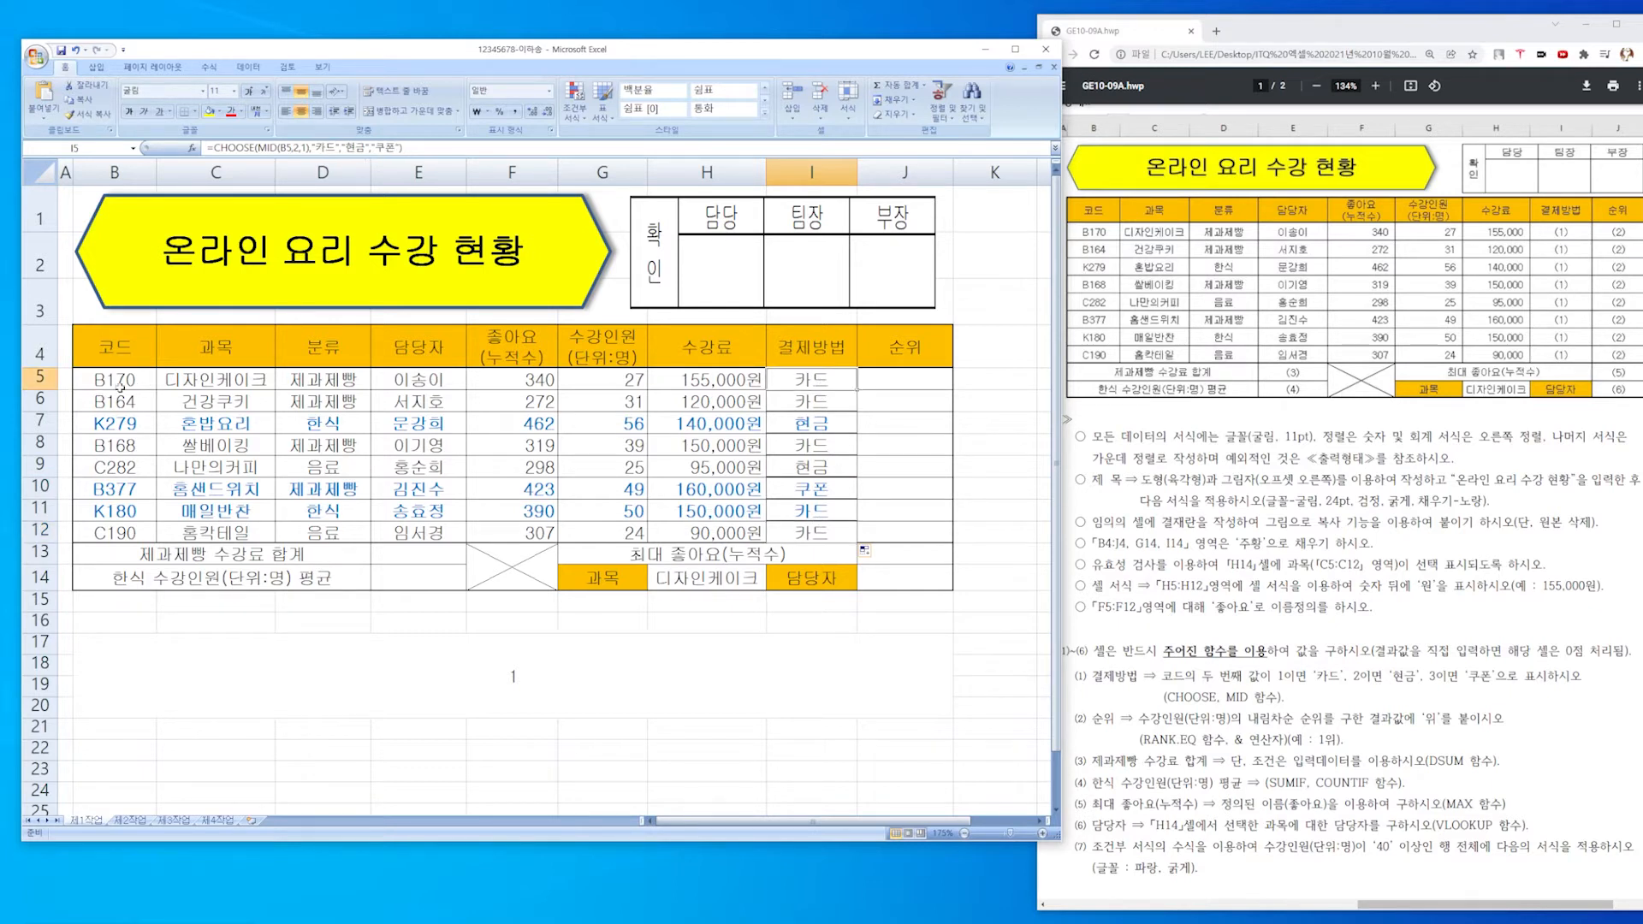
pyautogui.click(107, 428)
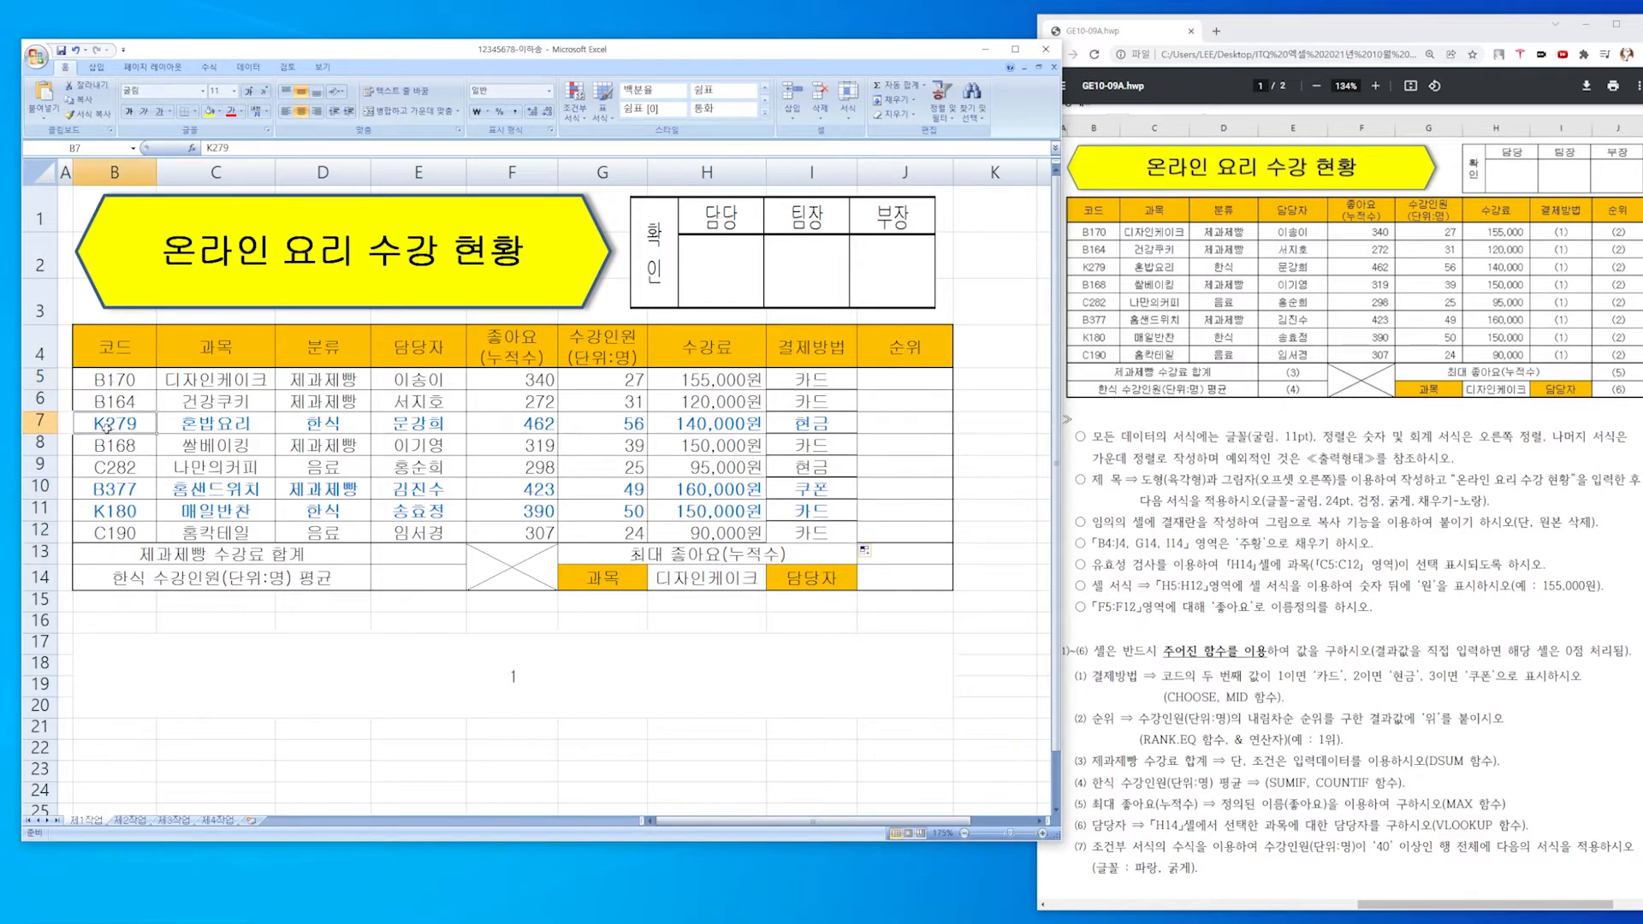
pyautogui.click(836, 423)
pyautogui.click(118, 473)
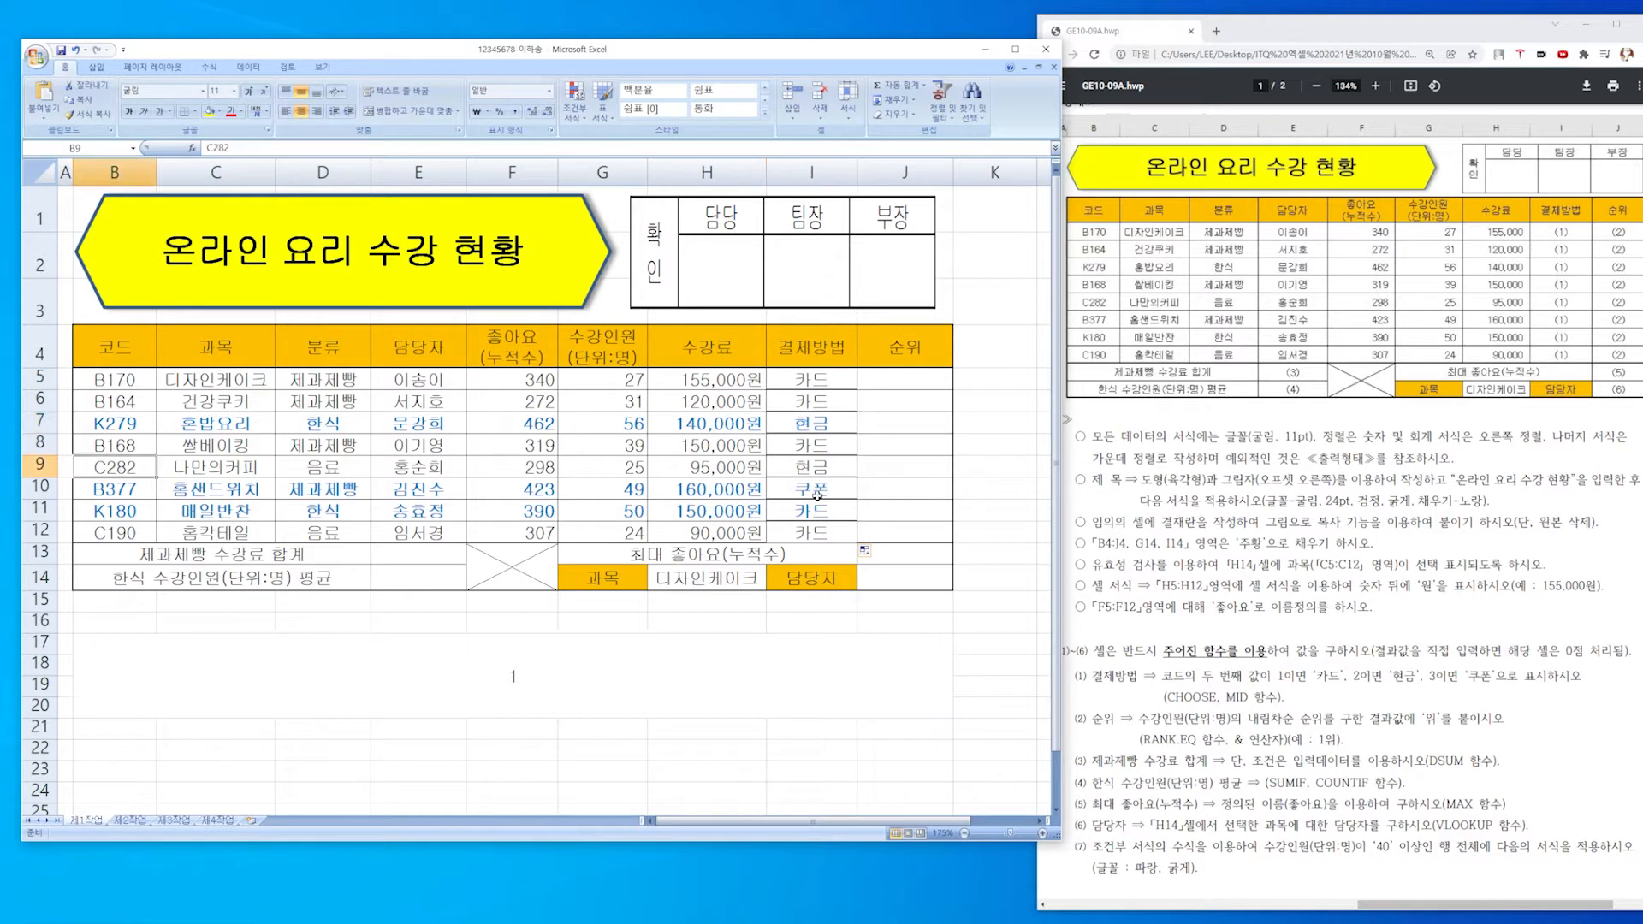
pyautogui.click(825, 468)
pyautogui.click(134, 496)
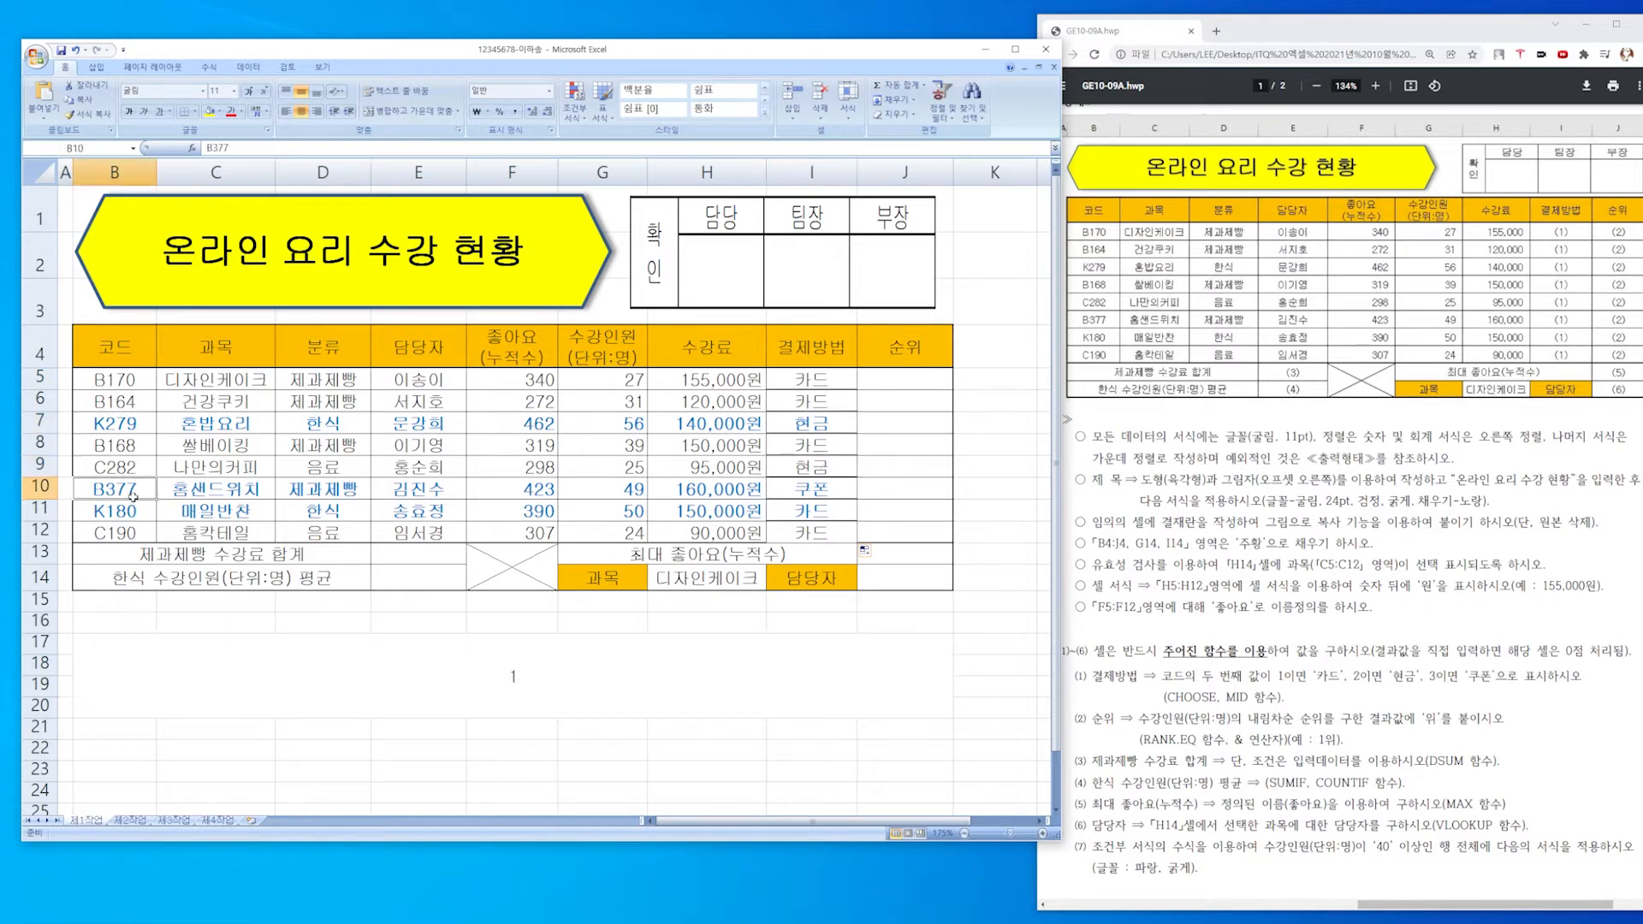
pyautogui.click(790, 488)
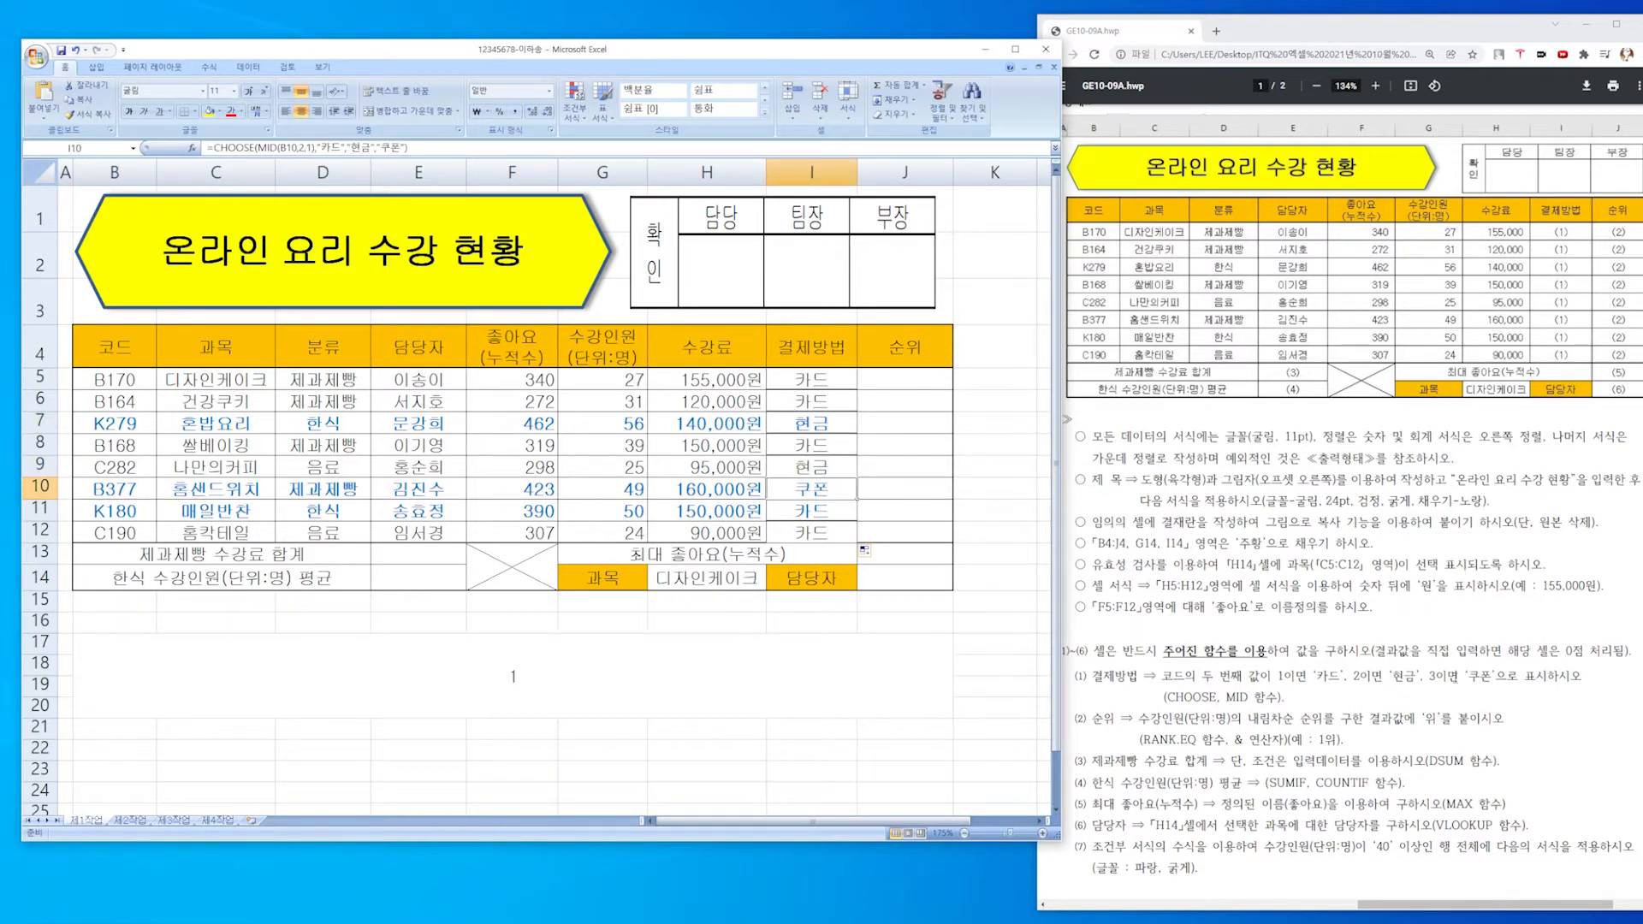
pyautogui.doubleClick(1480, 676)
pyautogui.click(447, 487)
pyautogui.click(834, 467)
pyautogui.click(806, 481)
pyautogui.click(1549, 473)
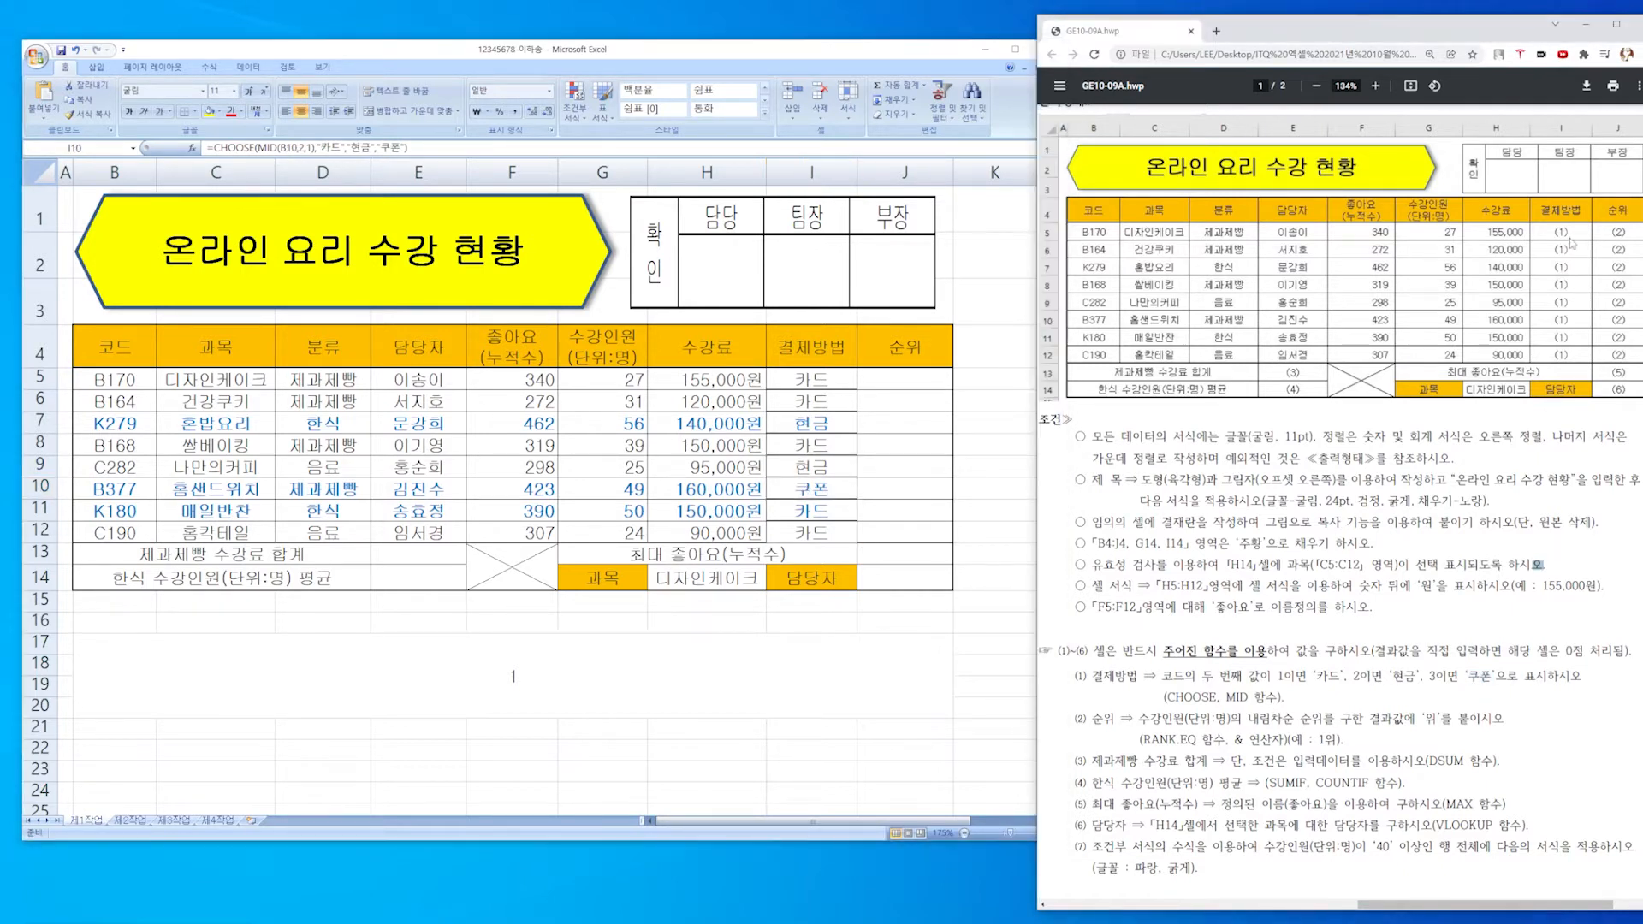
pyautogui.click(257, 458)
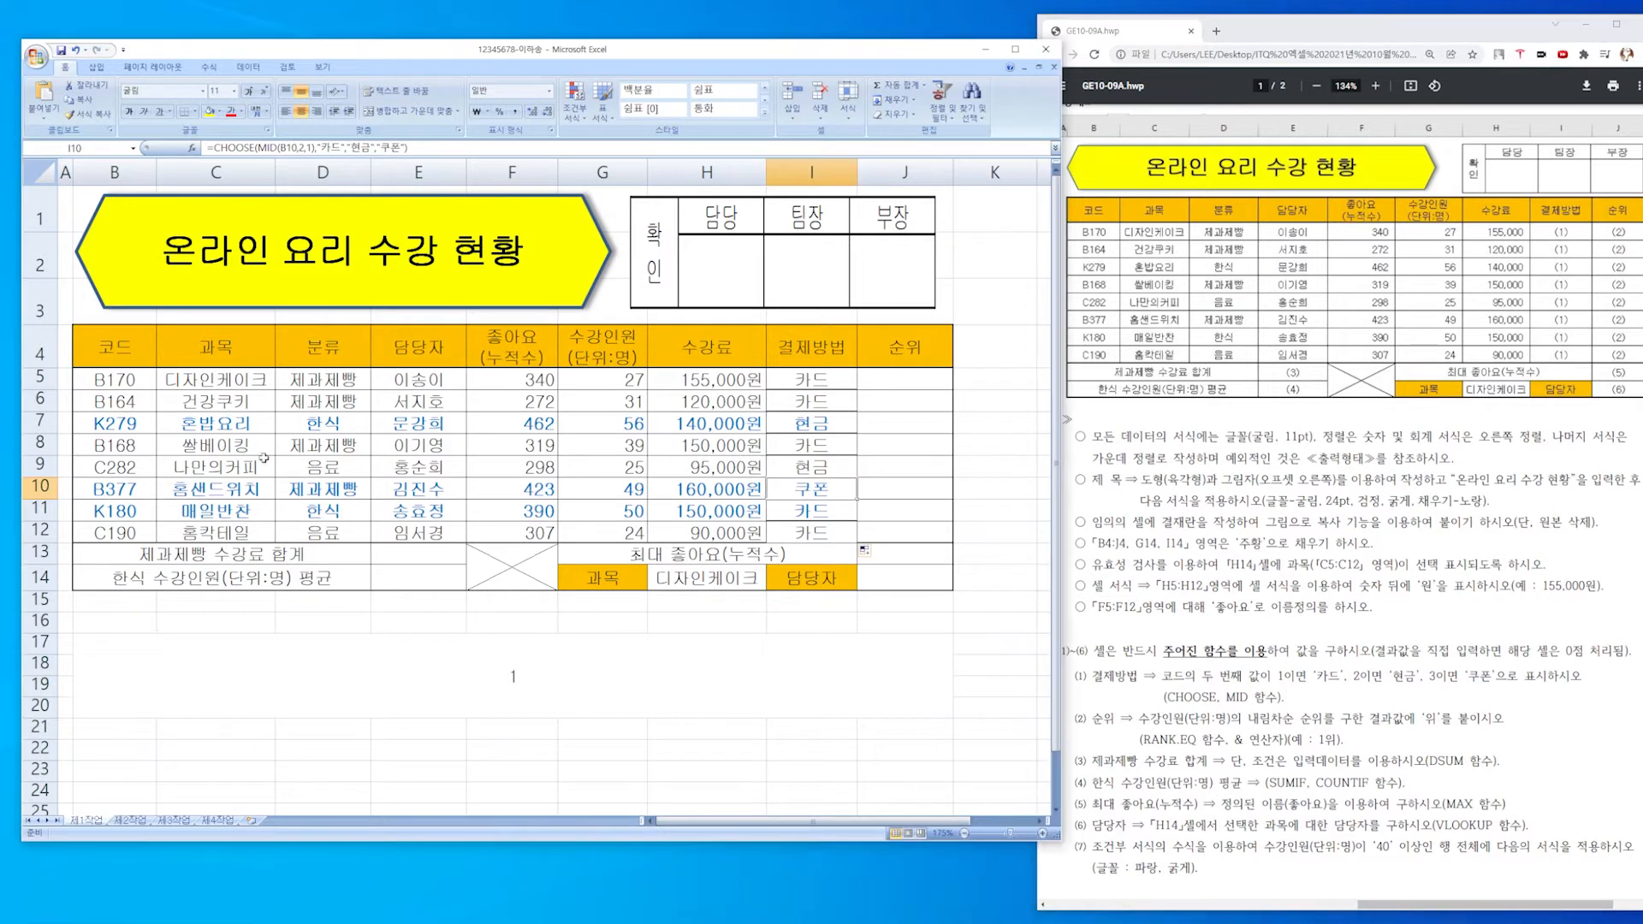
pyautogui.click(817, 443)
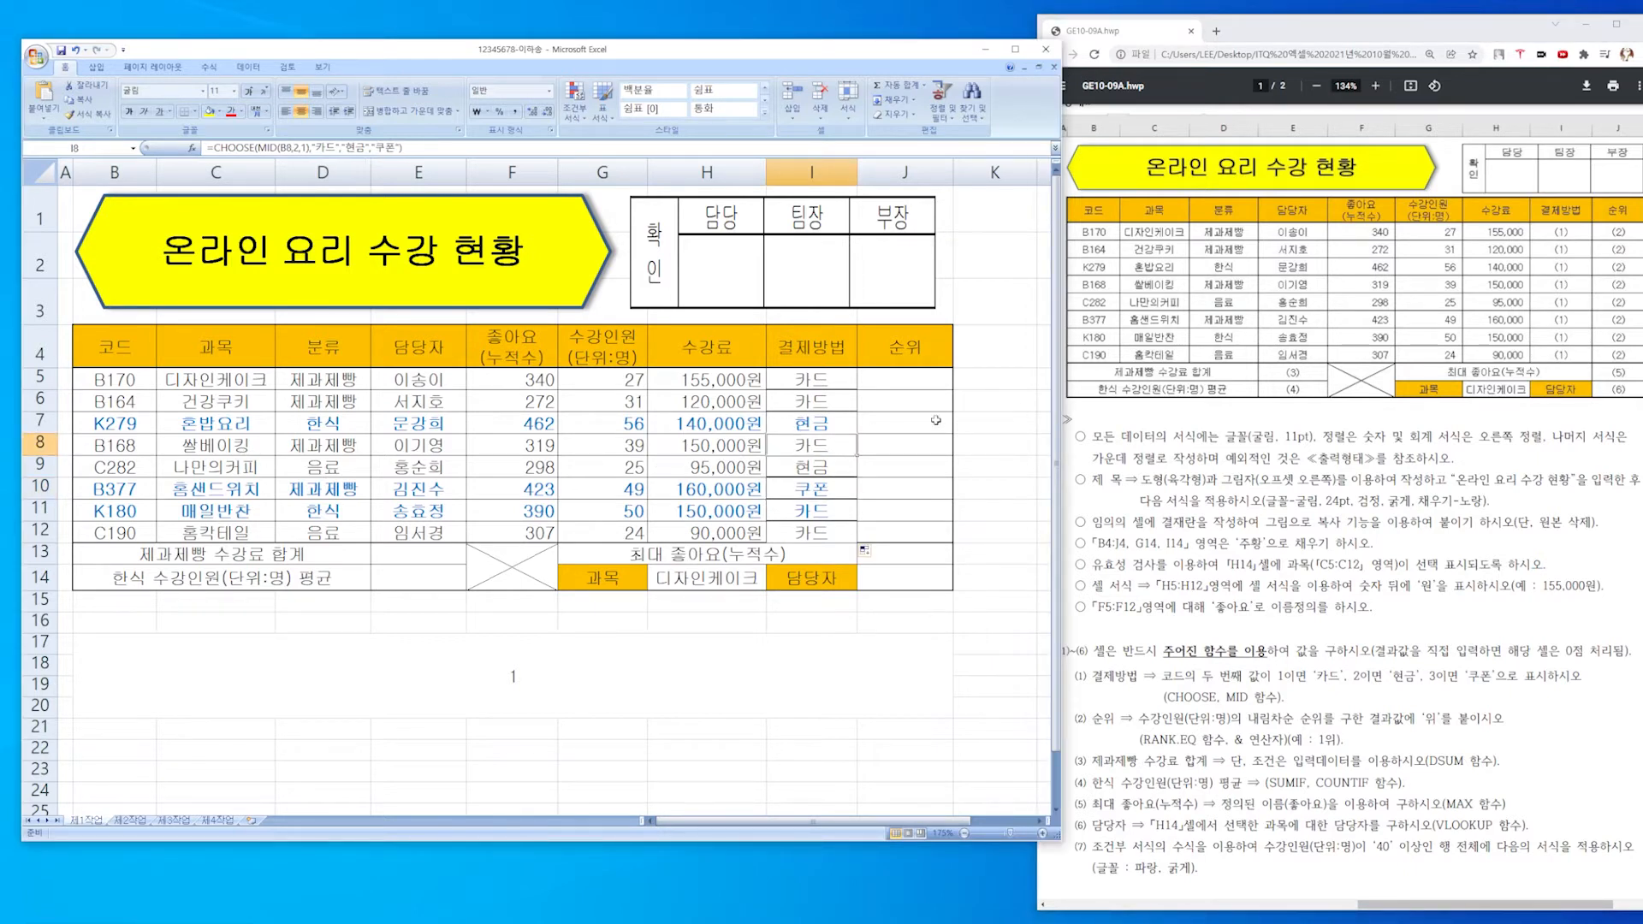
# Select cell J5 in the 순위 column and read the exam sheet's condition (2) on RANK.EQ and the & operator.
pyautogui.click(914, 381)
pyautogui.click(1254, 707)
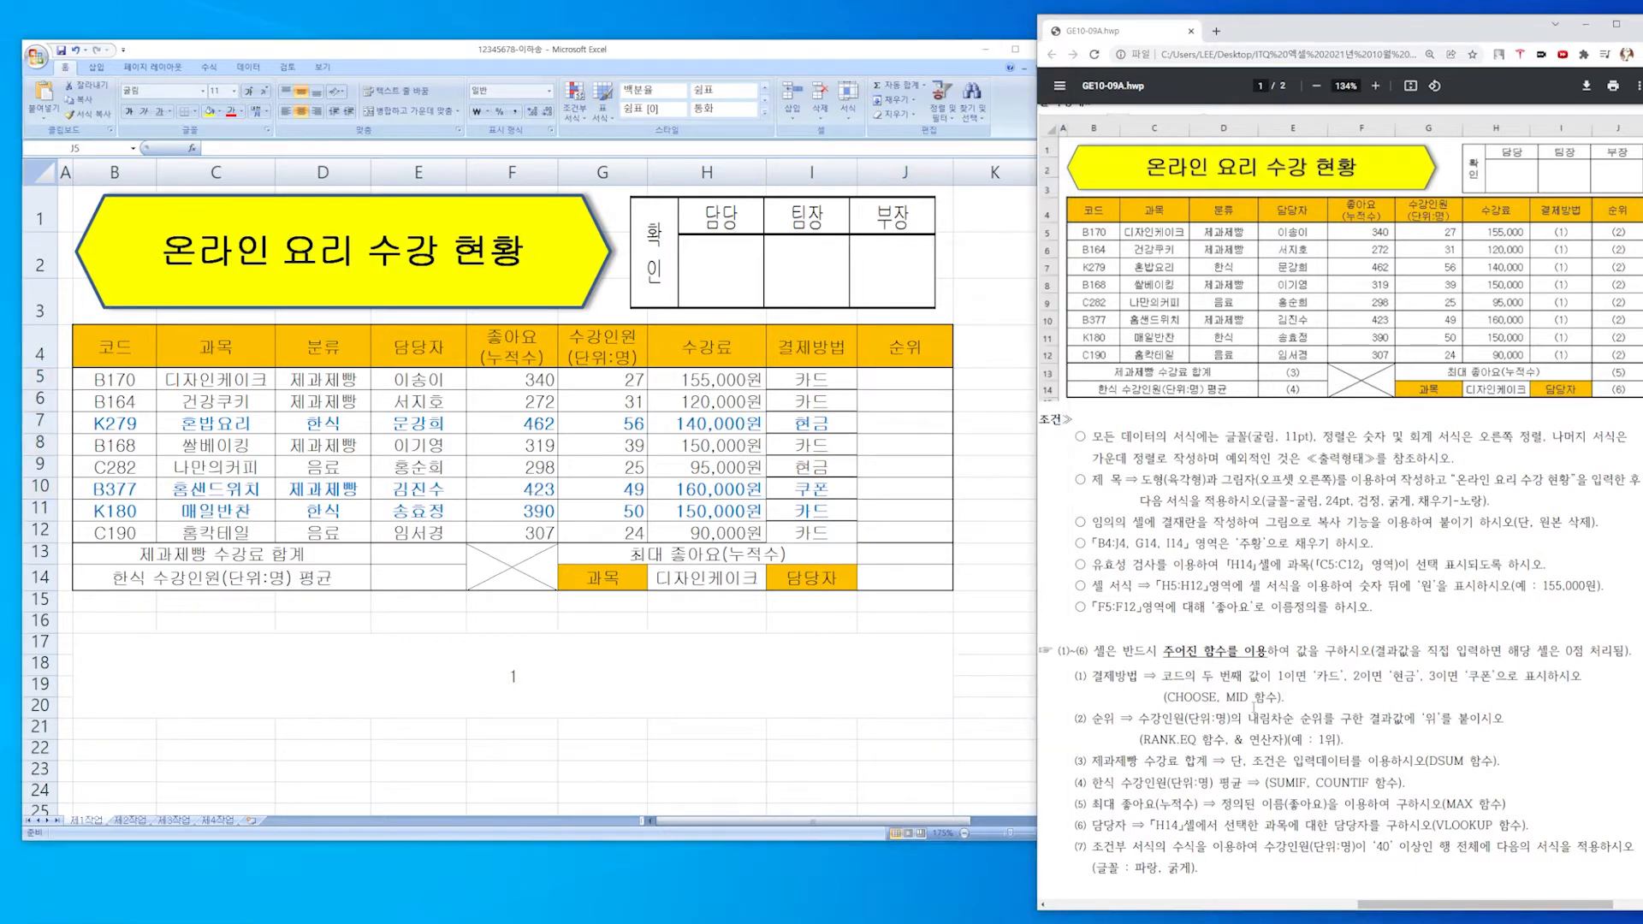
pyautogui.moveTo(1283, 698); pyautogui.dragTo(1352, 719)
pyautogui.click(1142, 737)
pyautogui.scroll(-1, 1164, 711)
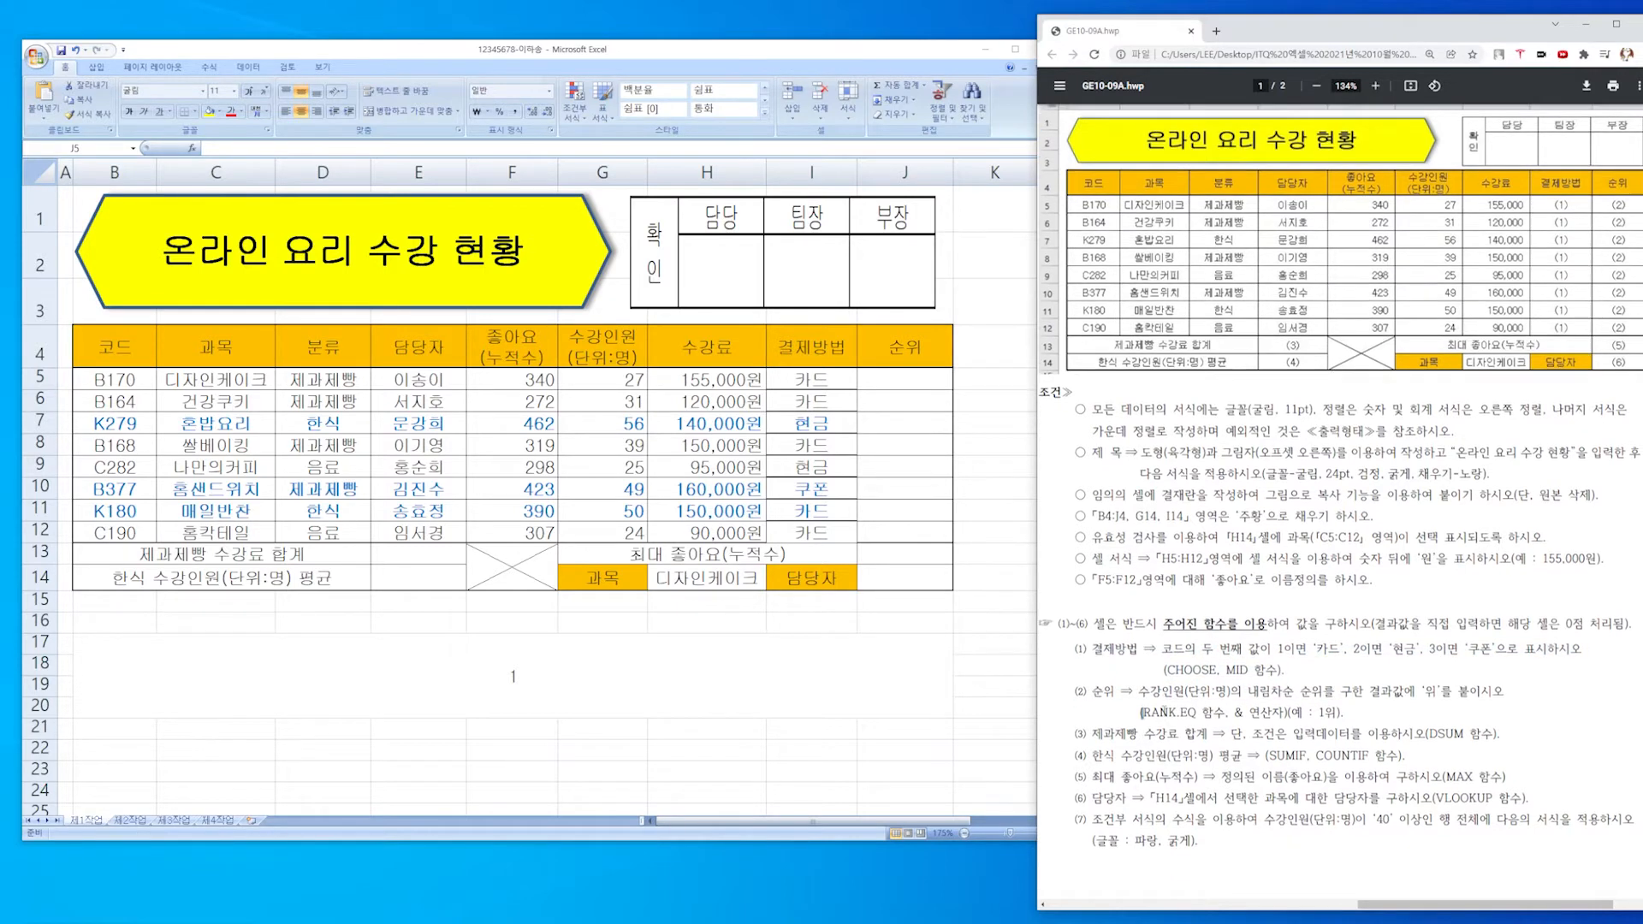
pyautogui.moveTo(1108, 654); pyautogui.dragTo(1211, 656)
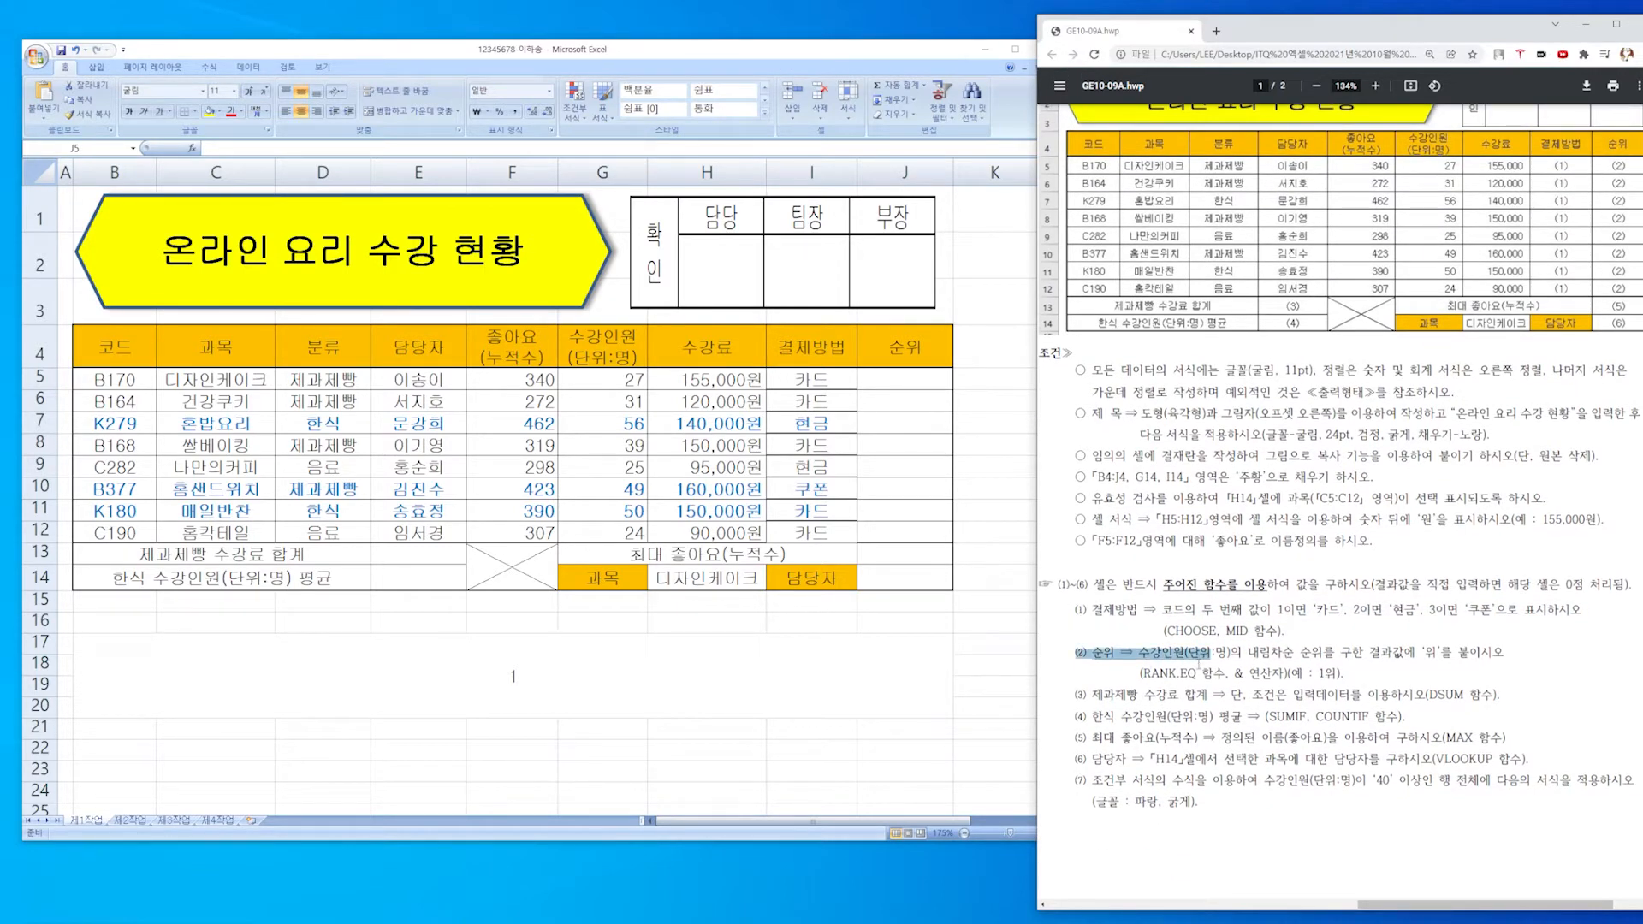
pyautogui.click(1138, 654)
pyautogui.moveTo(1093, 654); pyautogui.dragTo(1314, 655)
pyautogui.click(1251, 658)
pyautogui.click(1398, 656)
pyautogui.click(1388, 680)
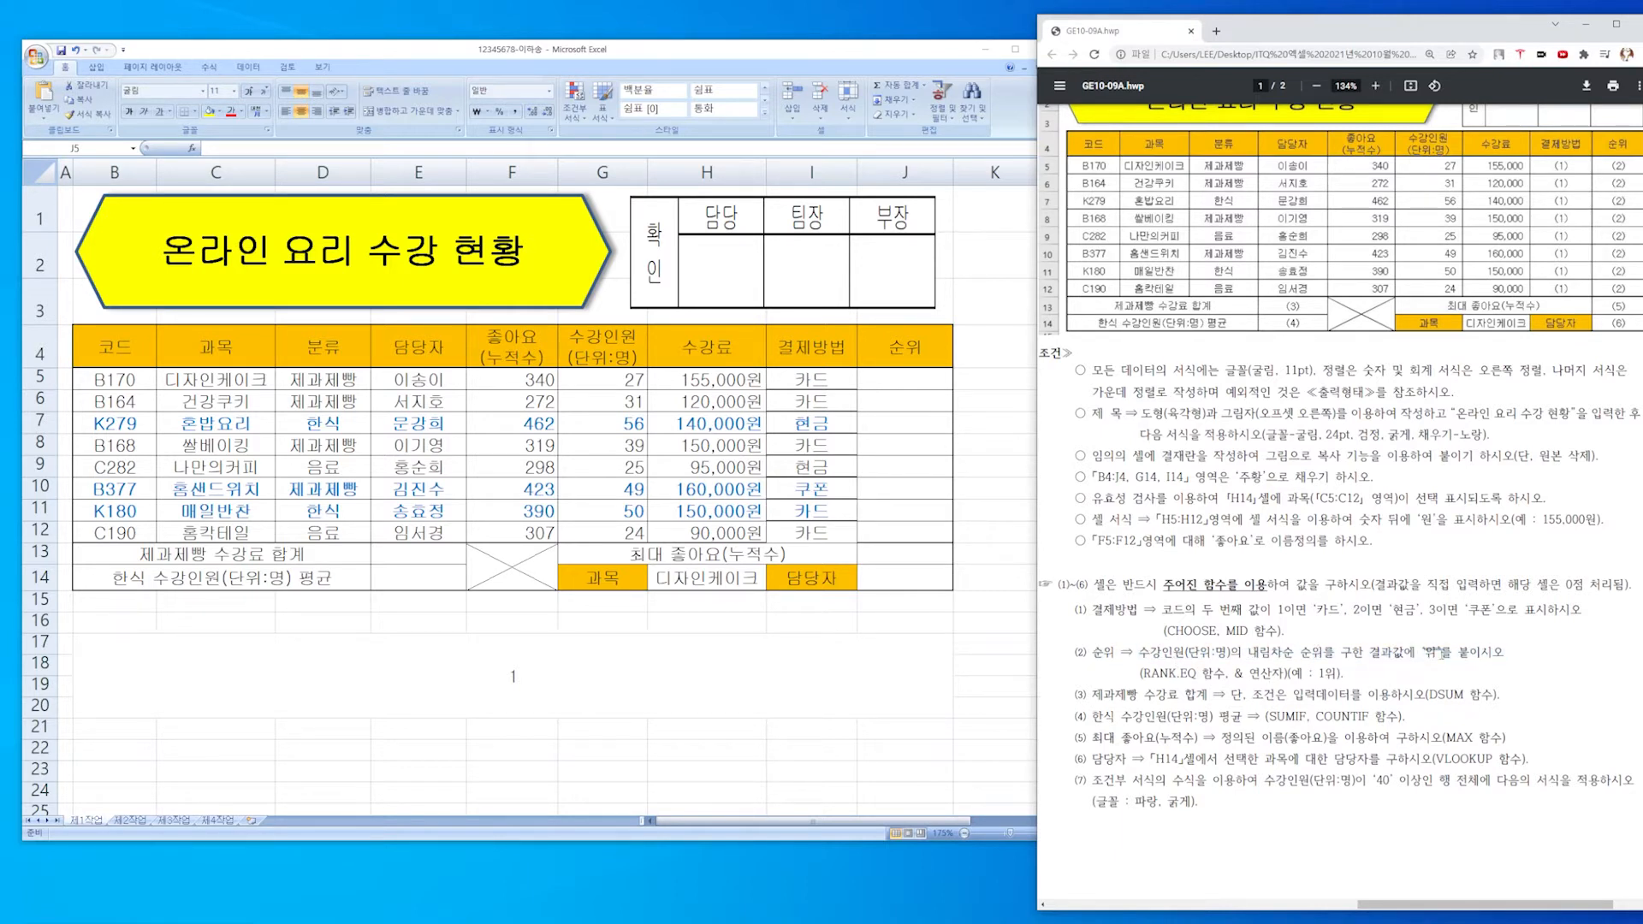
# Append & "위" to the =MID(B5,2,1) formula in the merged cell B17, following condition (2)'s & operator.
pyautogui.moveTo(1202, 675); pyautogui.dragTo(1343, 675)
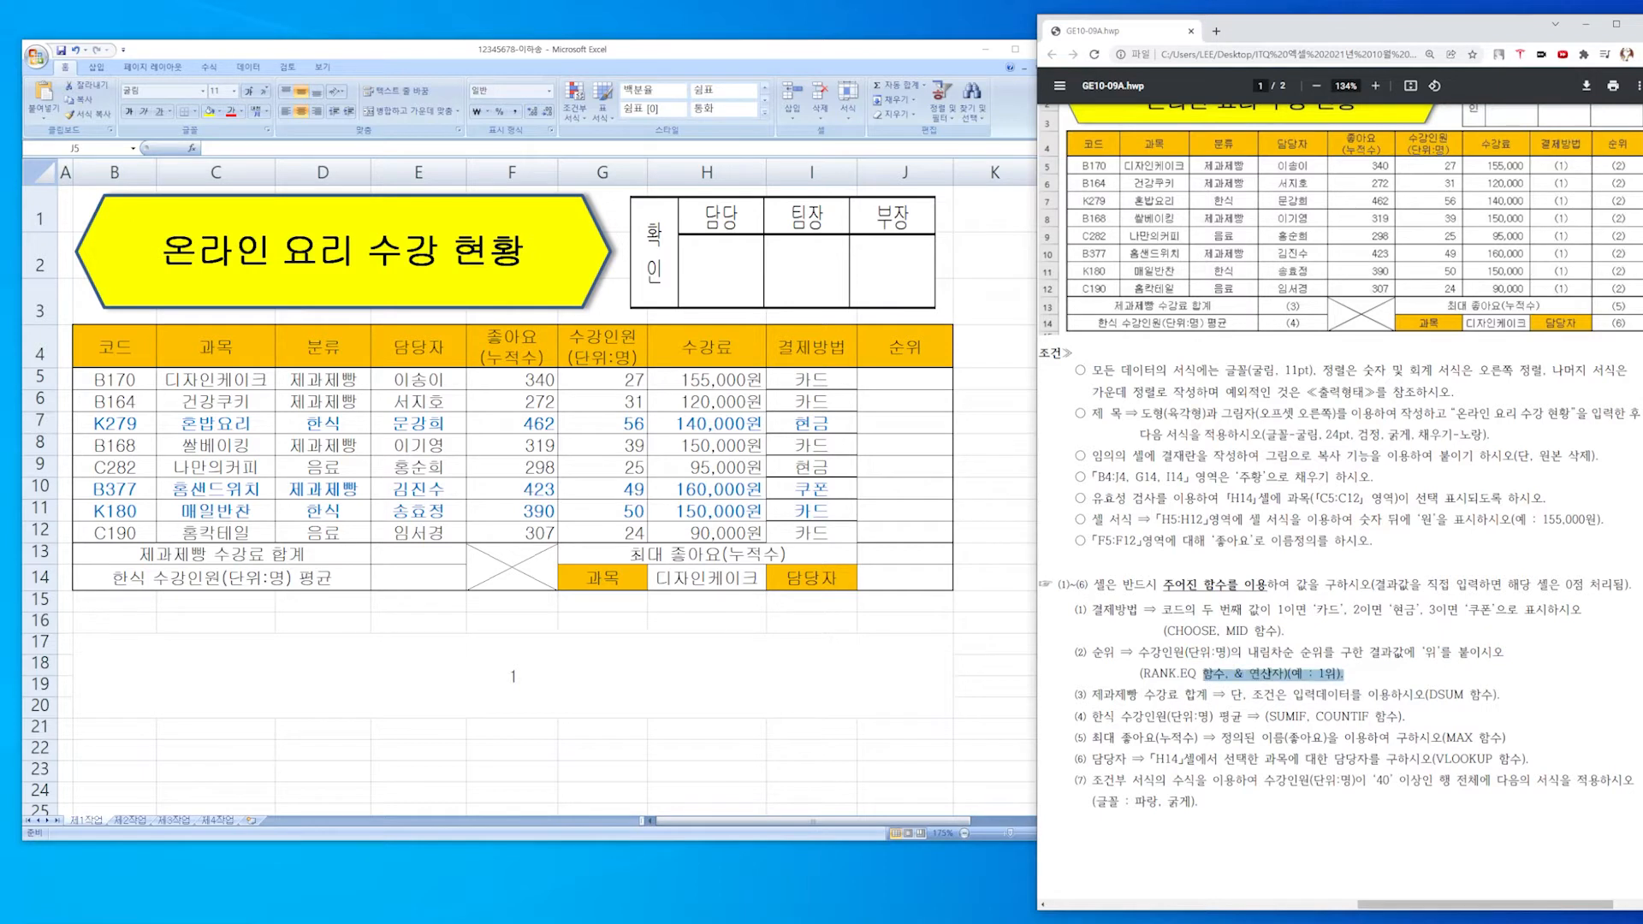
pyautogui.click(1279, 689)
pyautogui.doubleClick(572, 677)
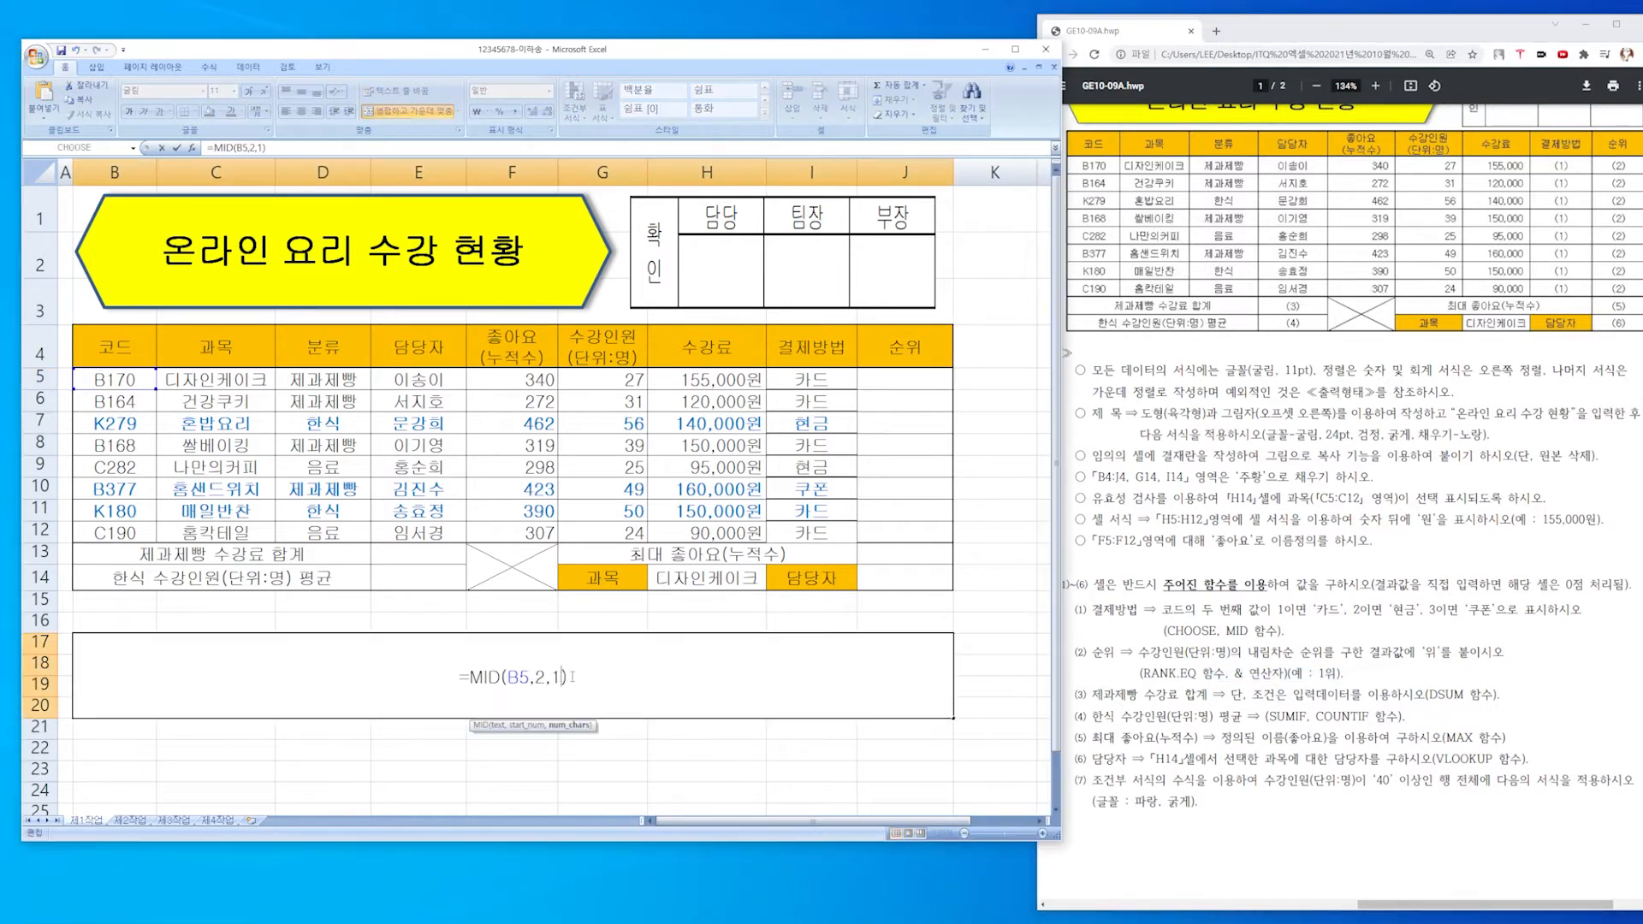
pyautogui.write('&')
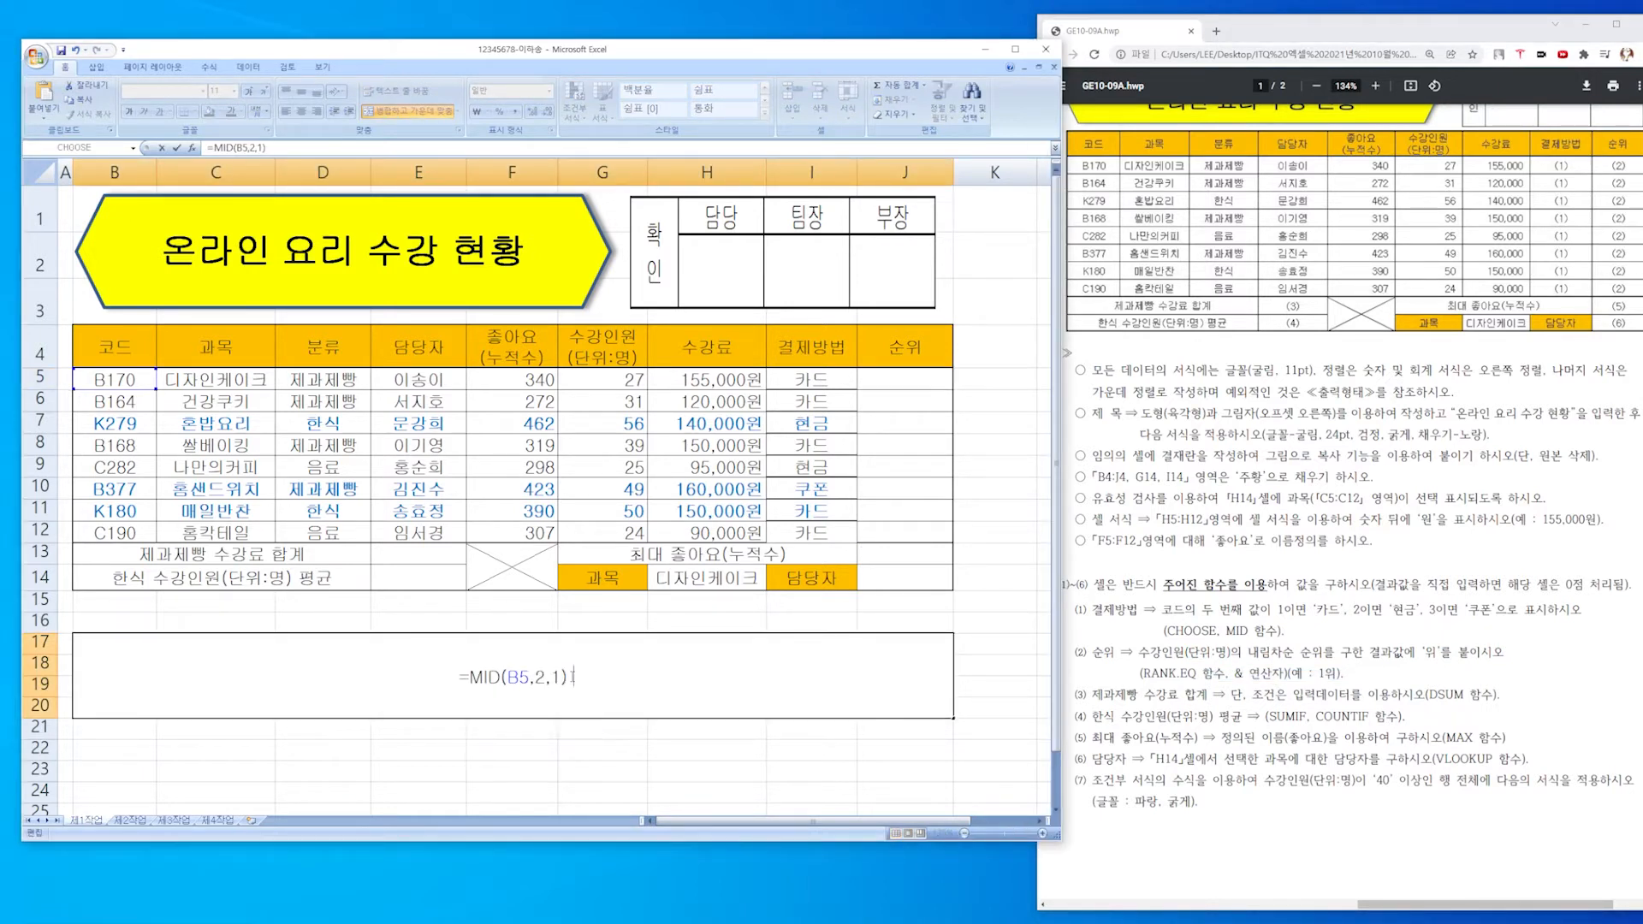
pyautogui.write(' "위"')
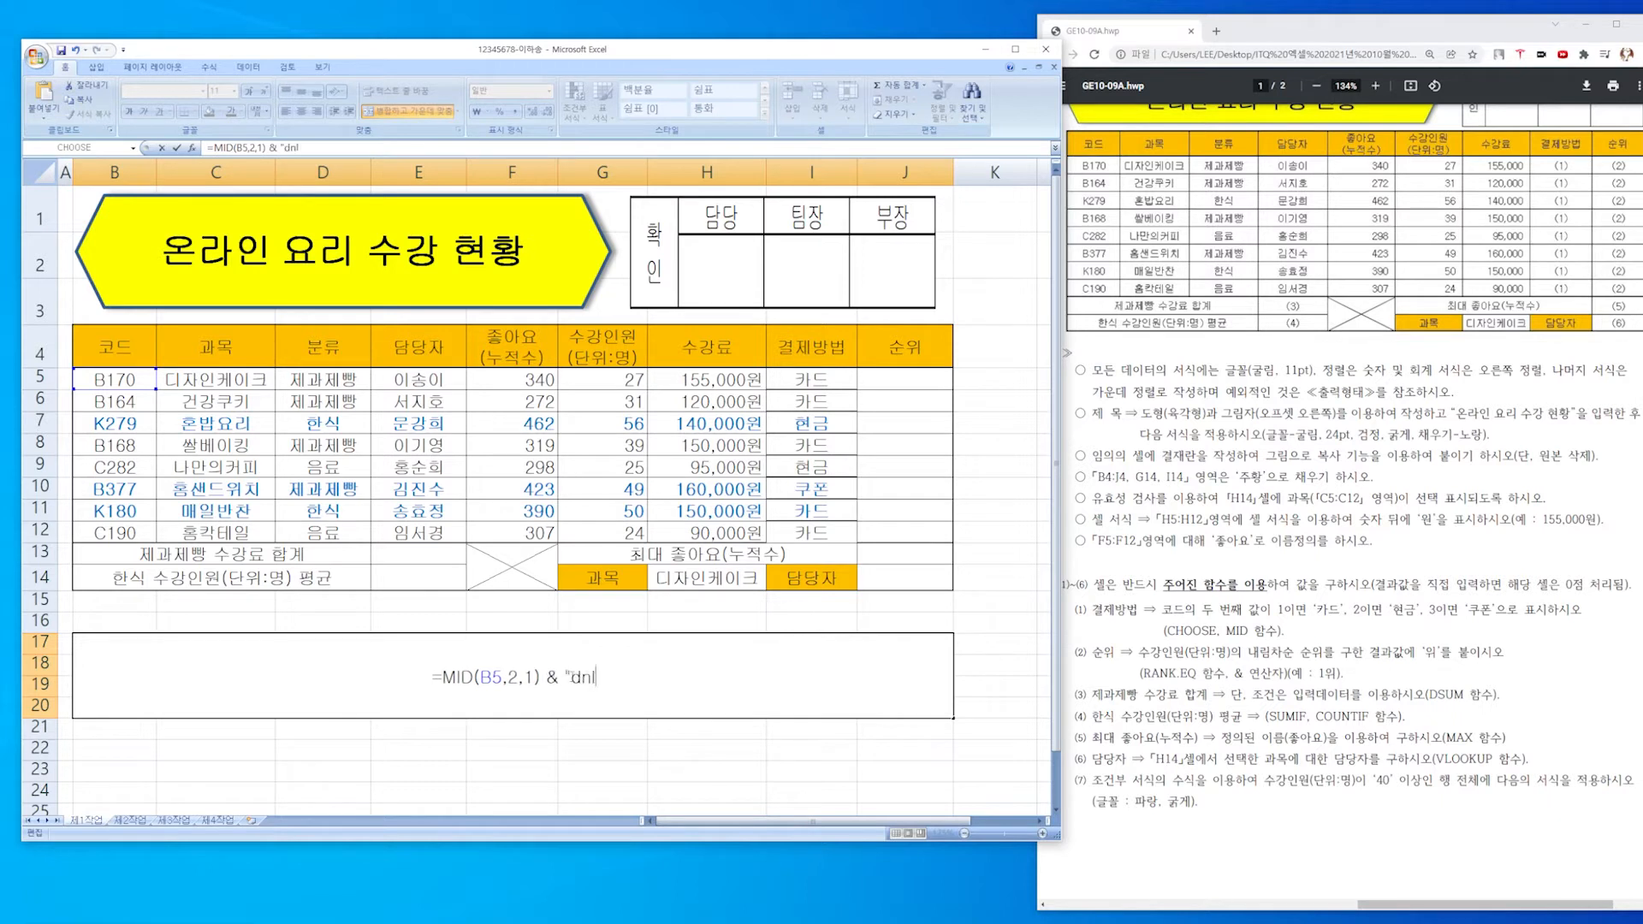
pyautogui.press('Return')
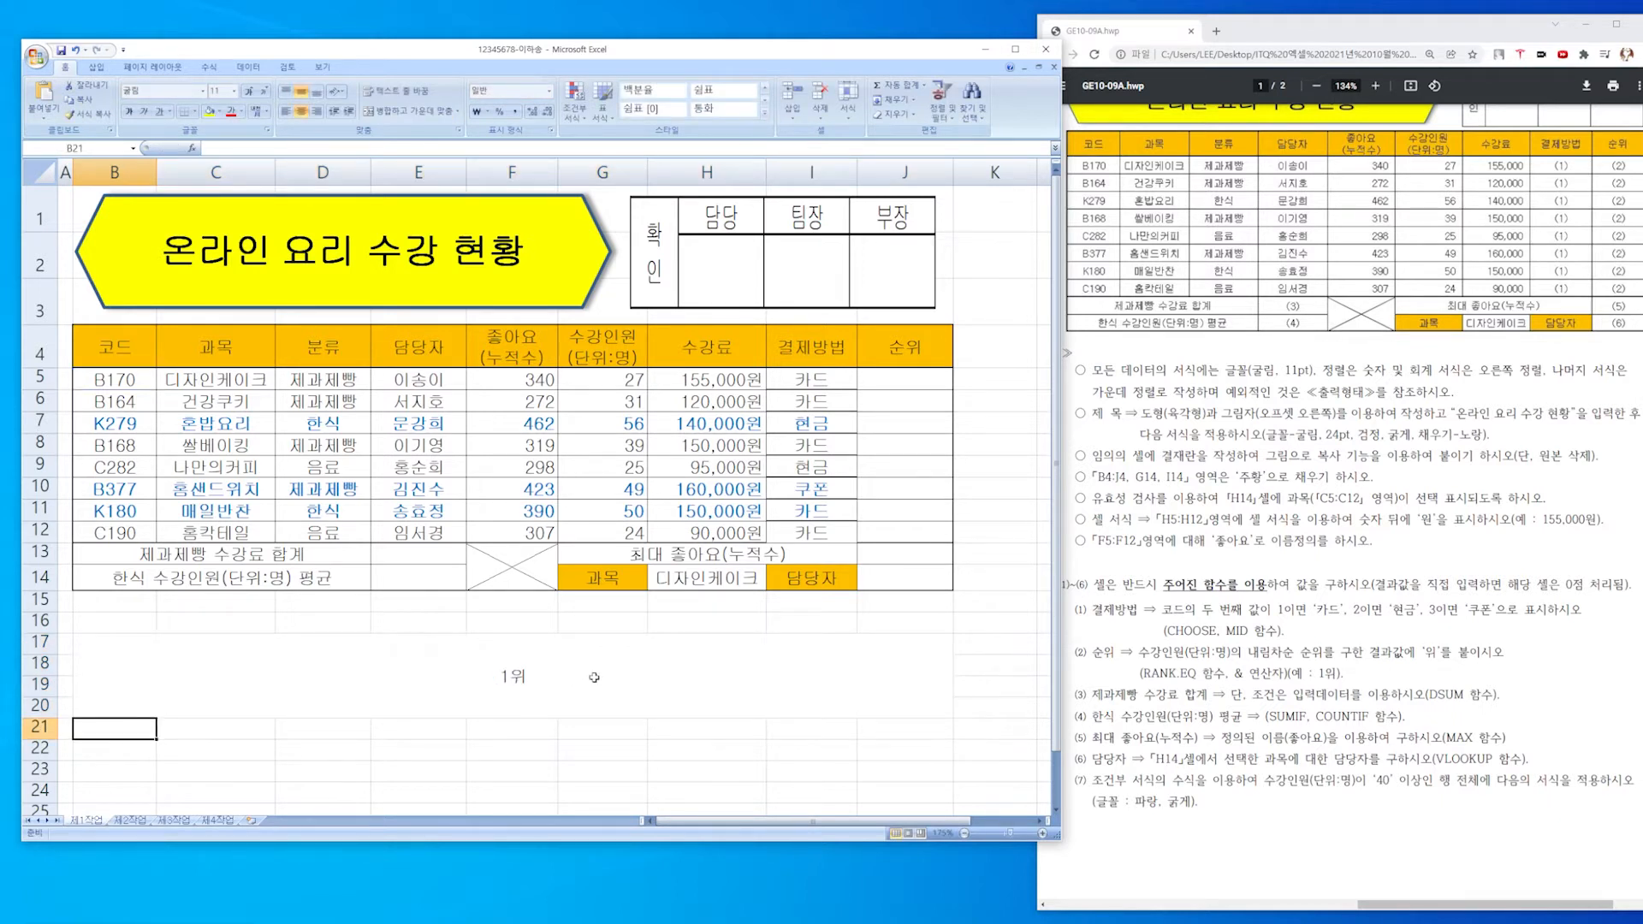
# Review how & joins "위" to the MID result in the merged cell B17, and clear the whole formula.
pyautogui.click(598, 676)
pyautogui.doubleClick(579, 676)
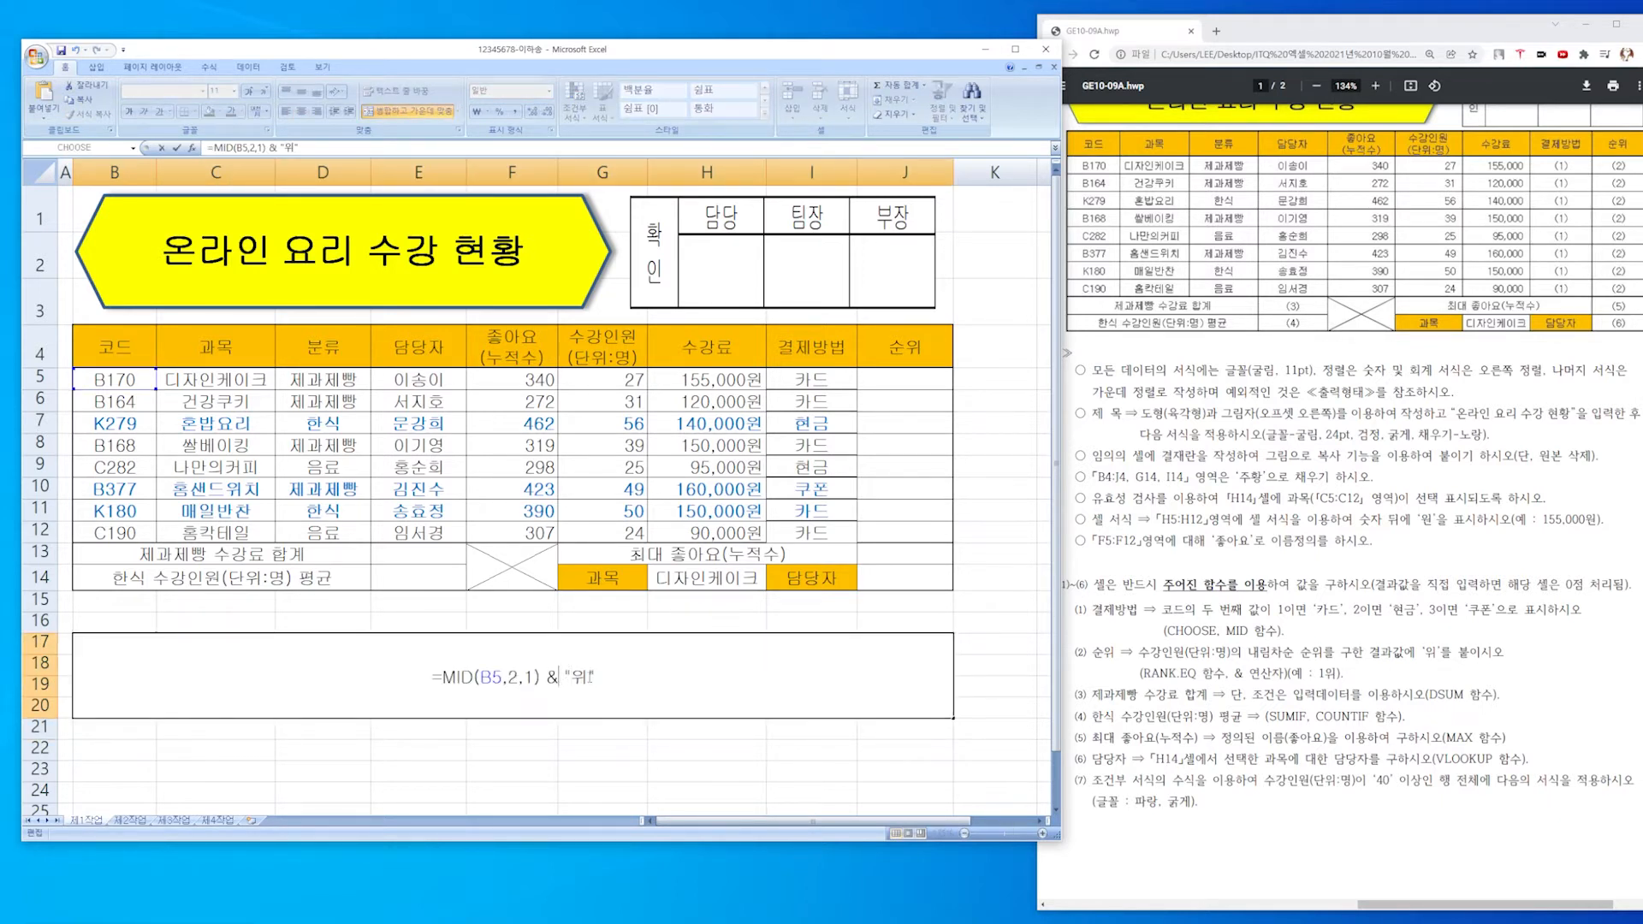
pyautogui.moveTo(1203, 673); pyautogui.dragTo(1343, 674)
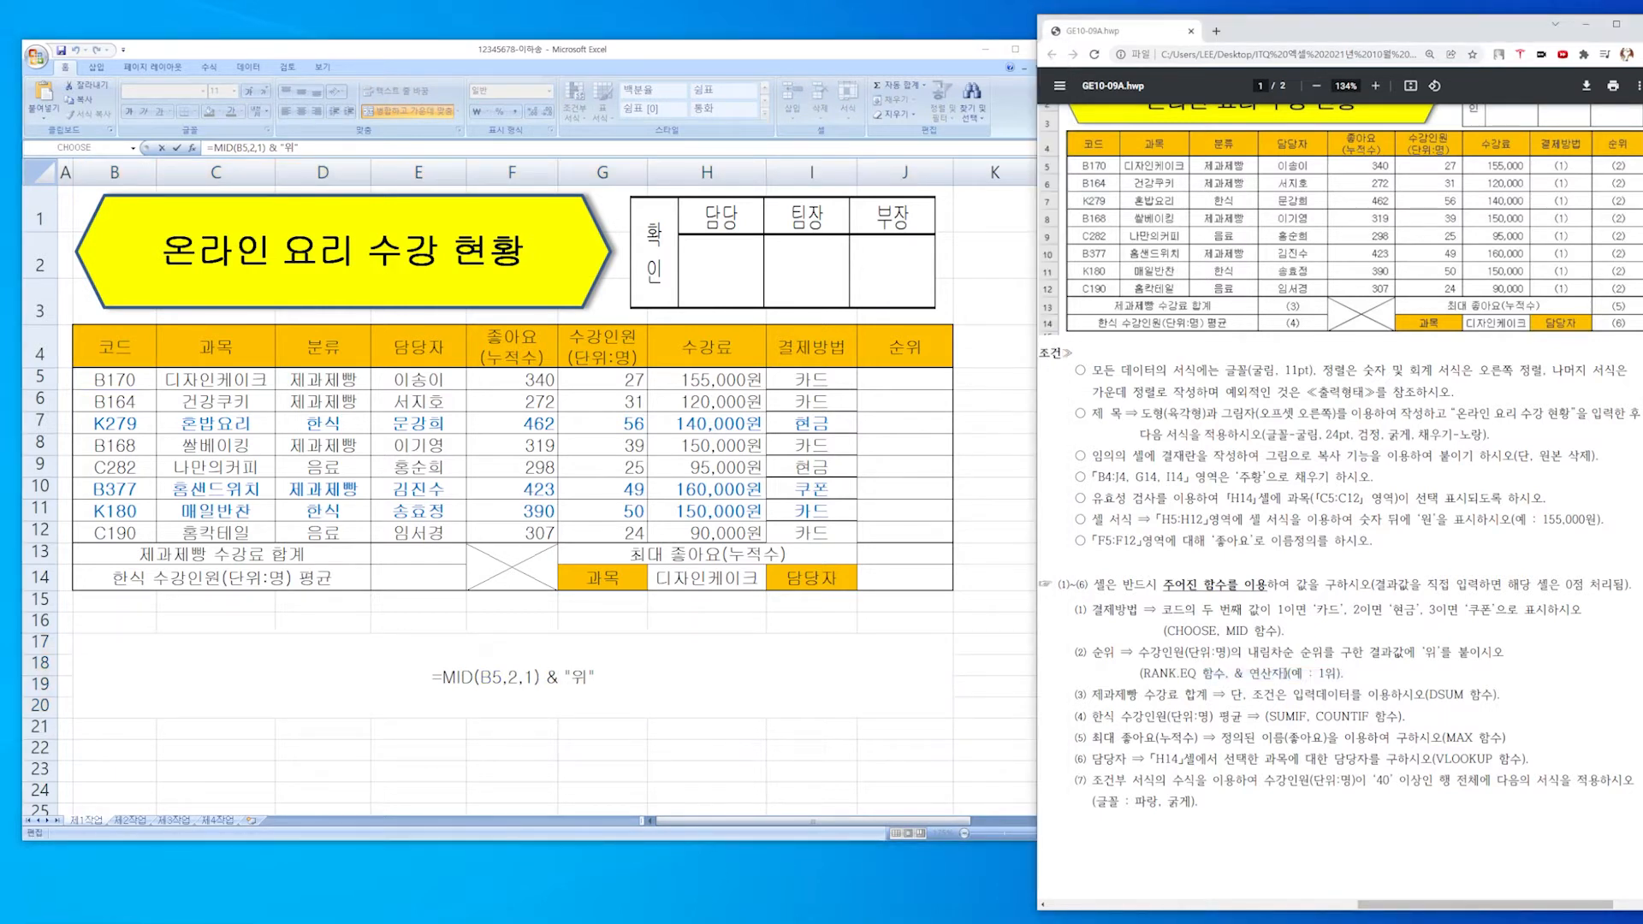
pyautogui.click(614, 682)
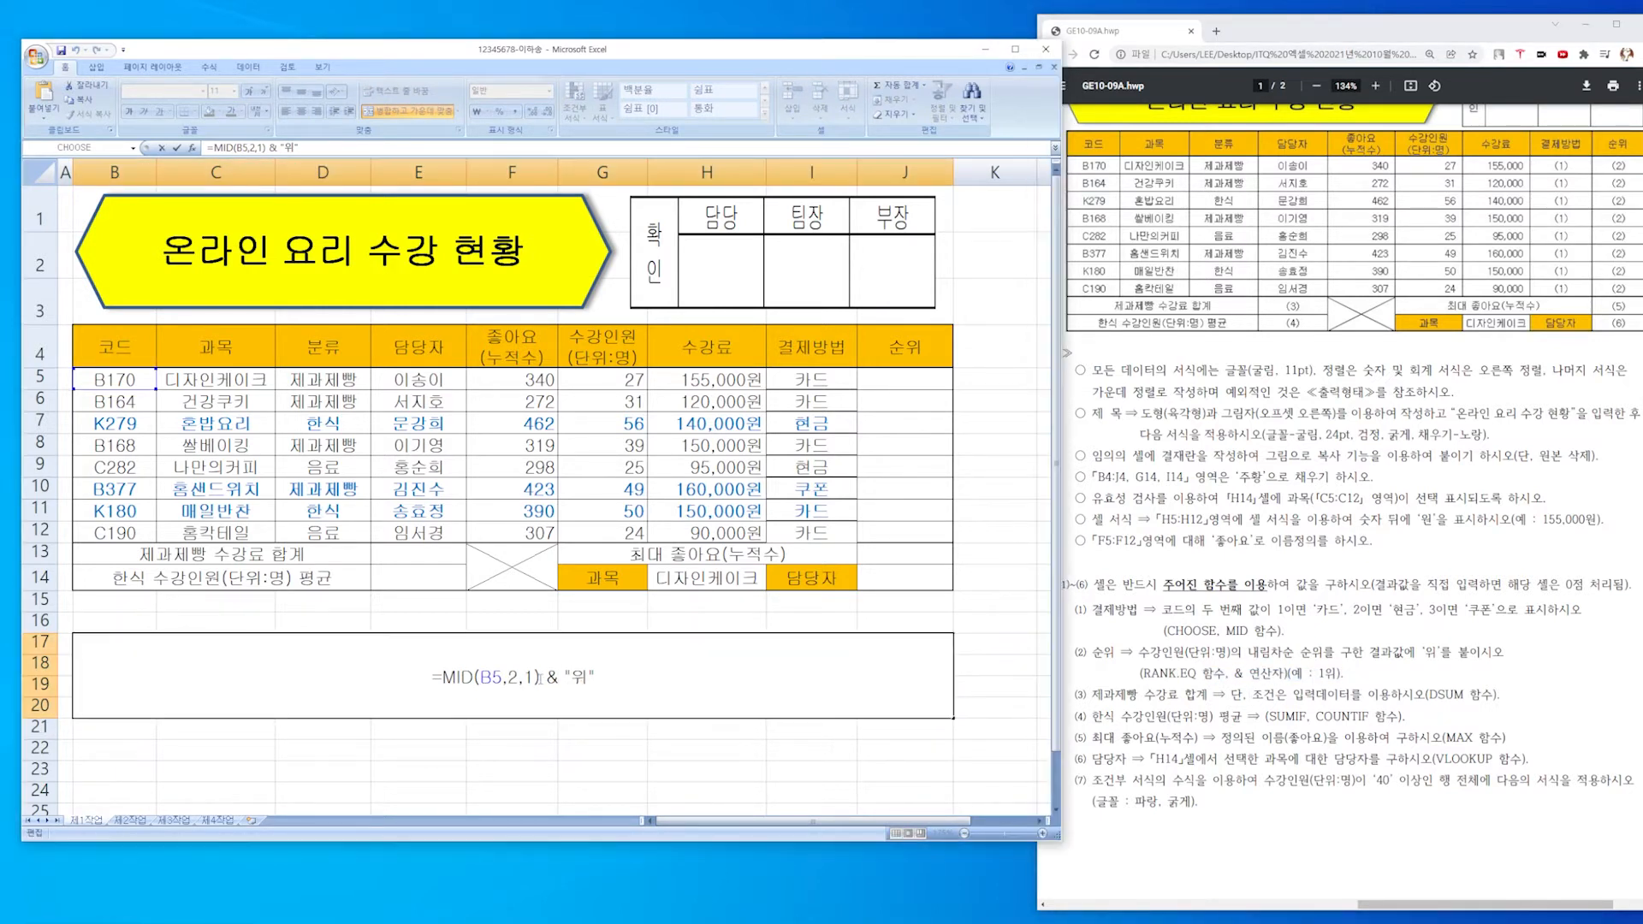
pyautogui.moveTo(540, 678); pyautogui.dragTo(445, 685)
pyautogui.moveTo(599, 680); pyautogui.dragTo(427, 680)
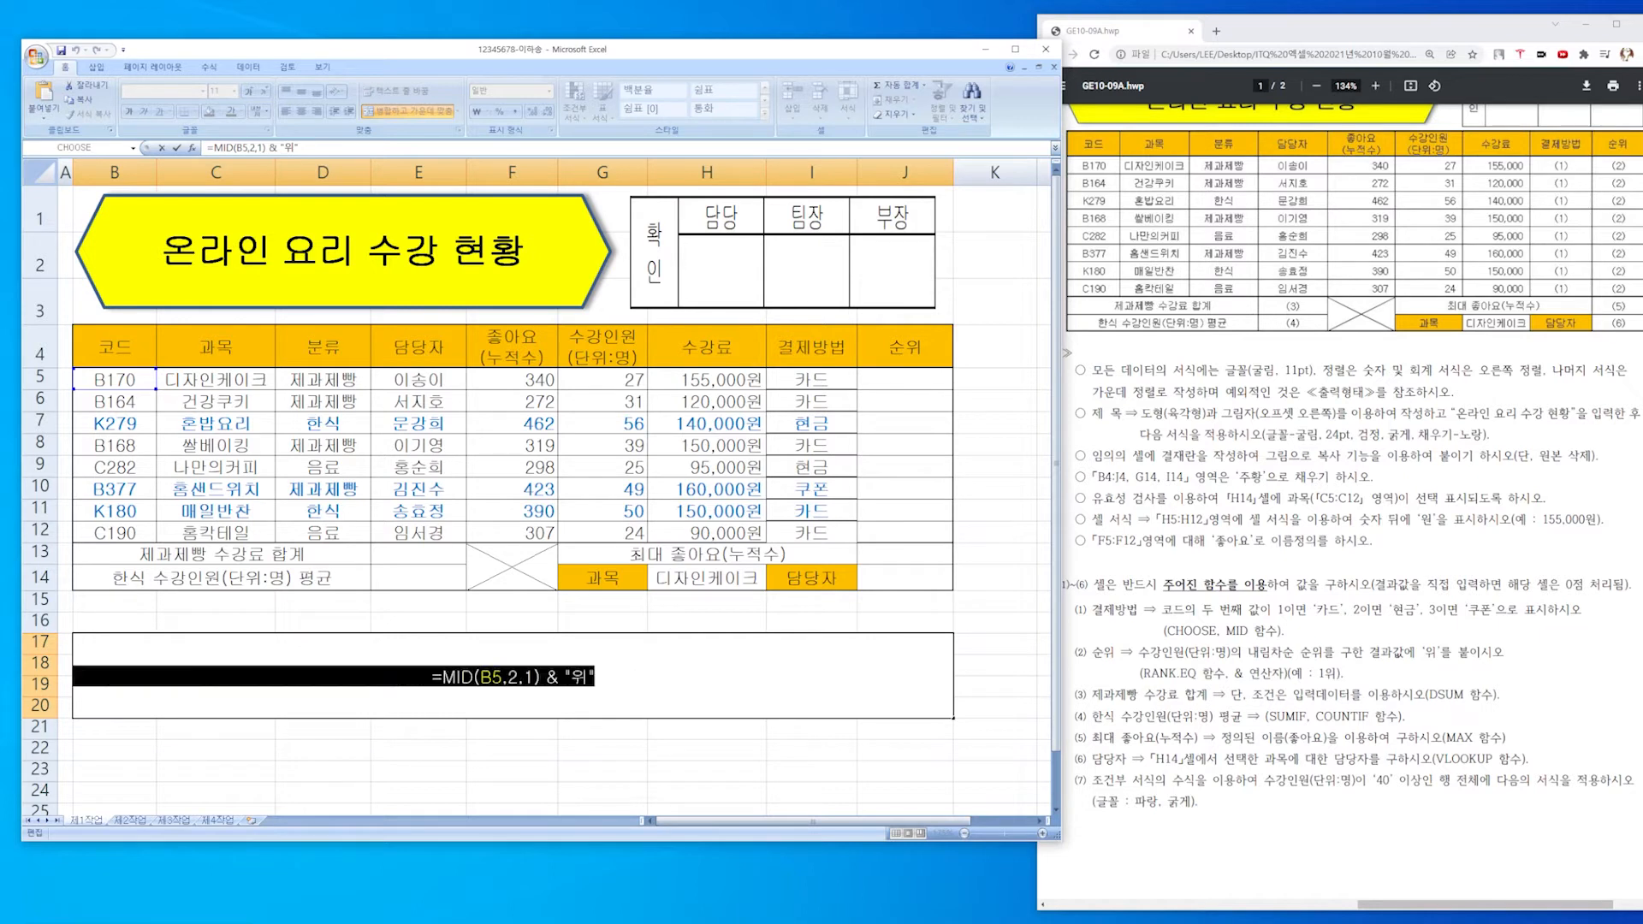
pyautogui.press('Delete')
pyautogui.click(1313, 691)
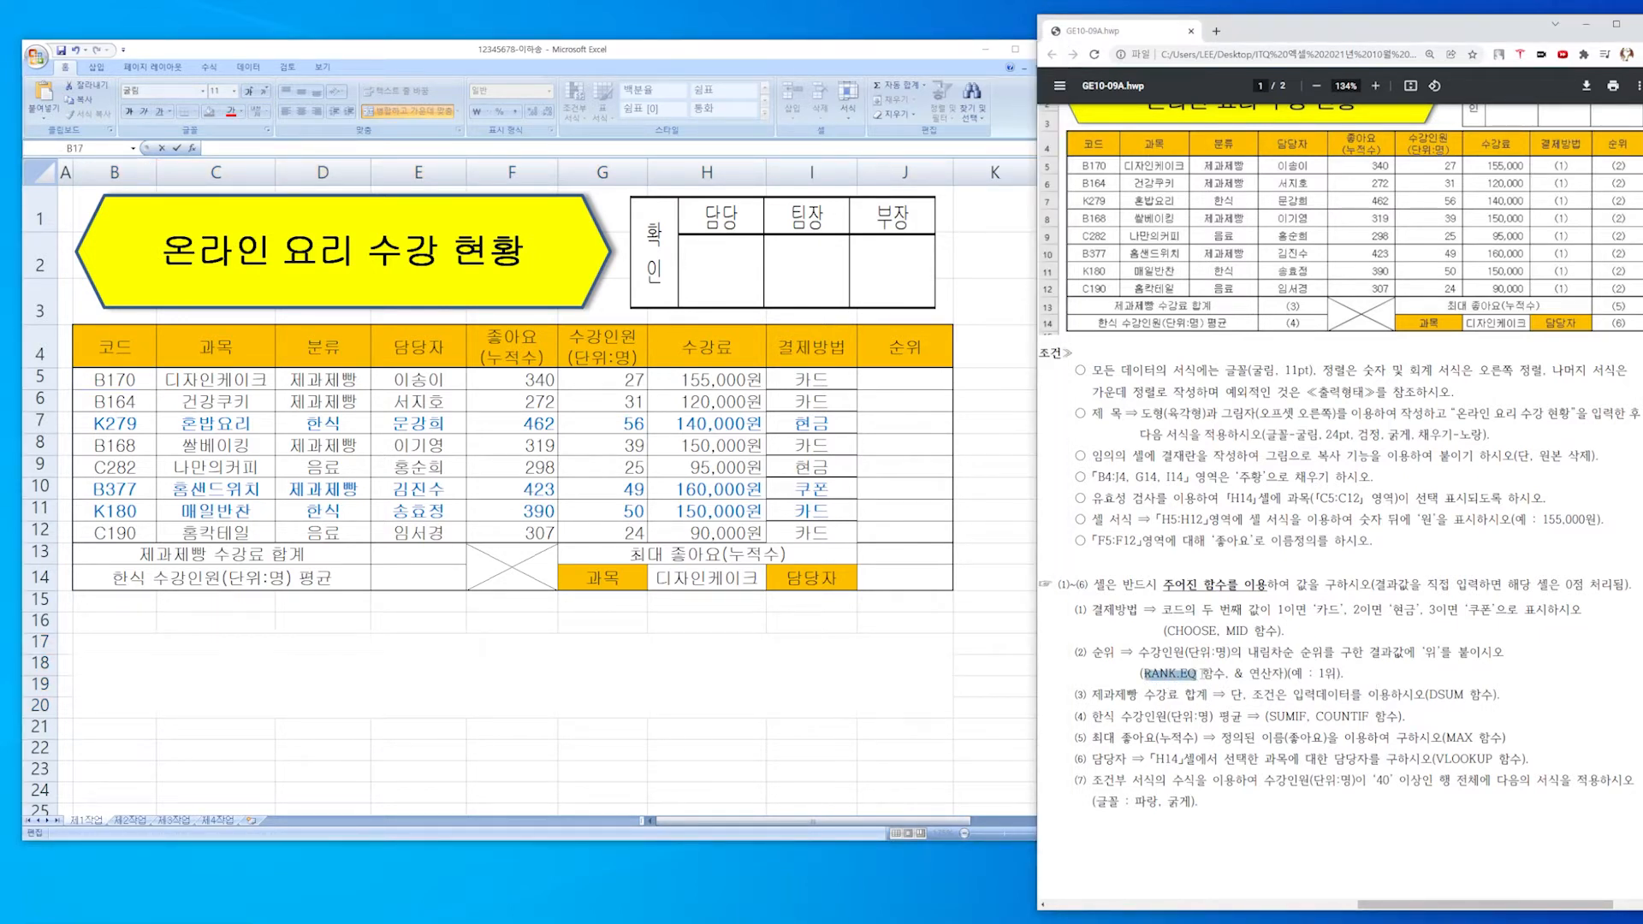
pyautogui.click(513, 676)
pyautogui.click(37, 58)
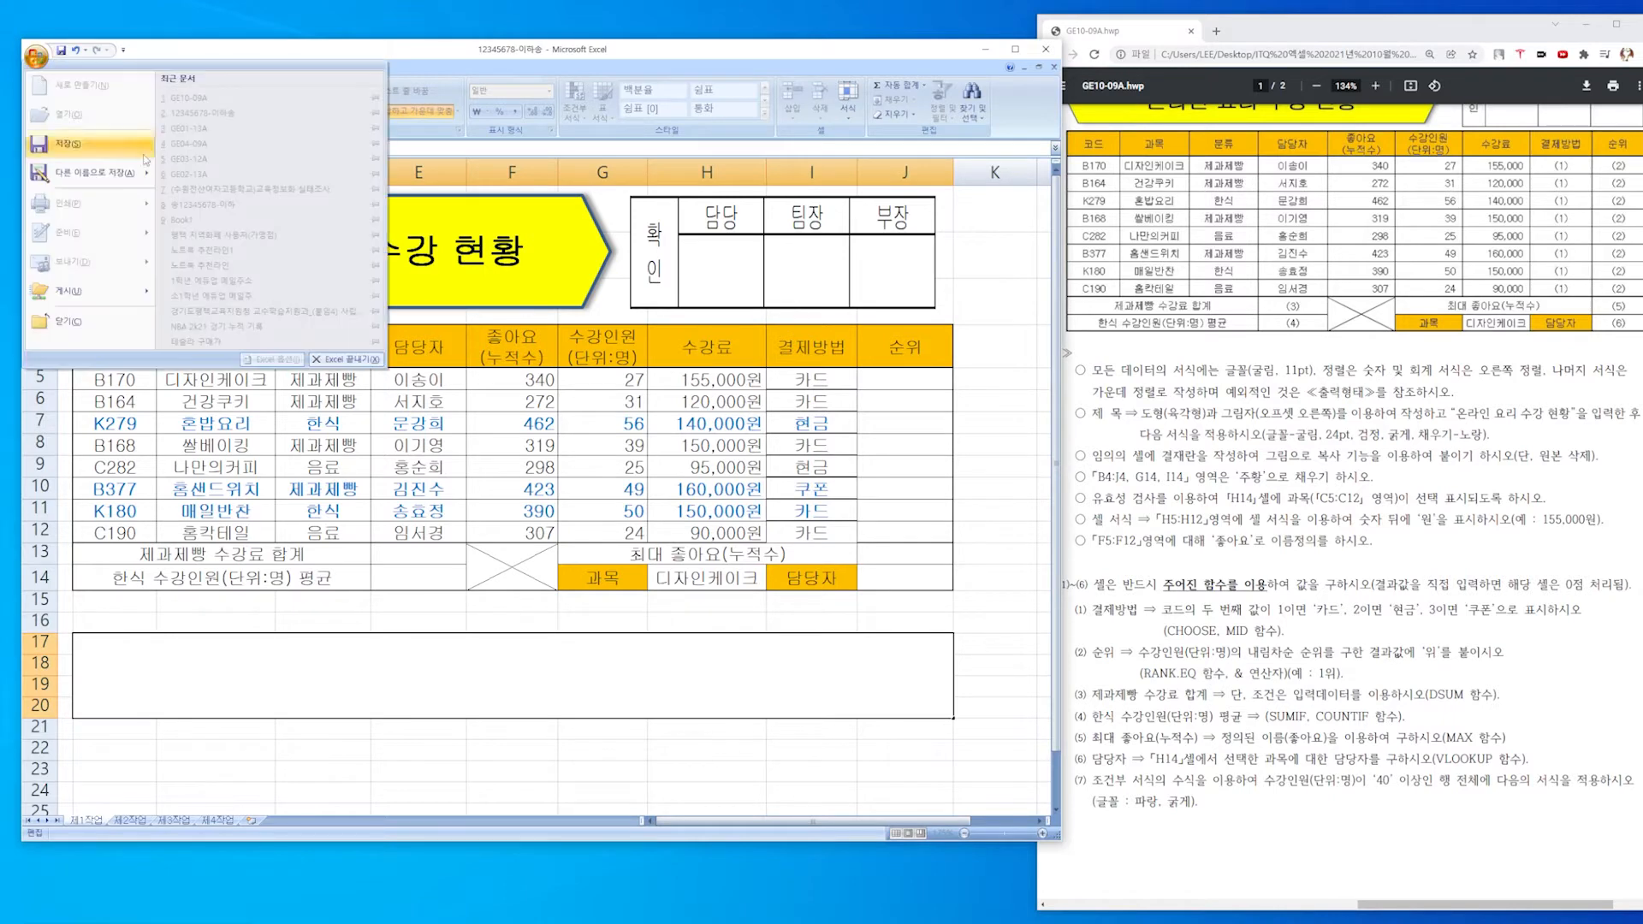
pyautogui.click(497, 660)
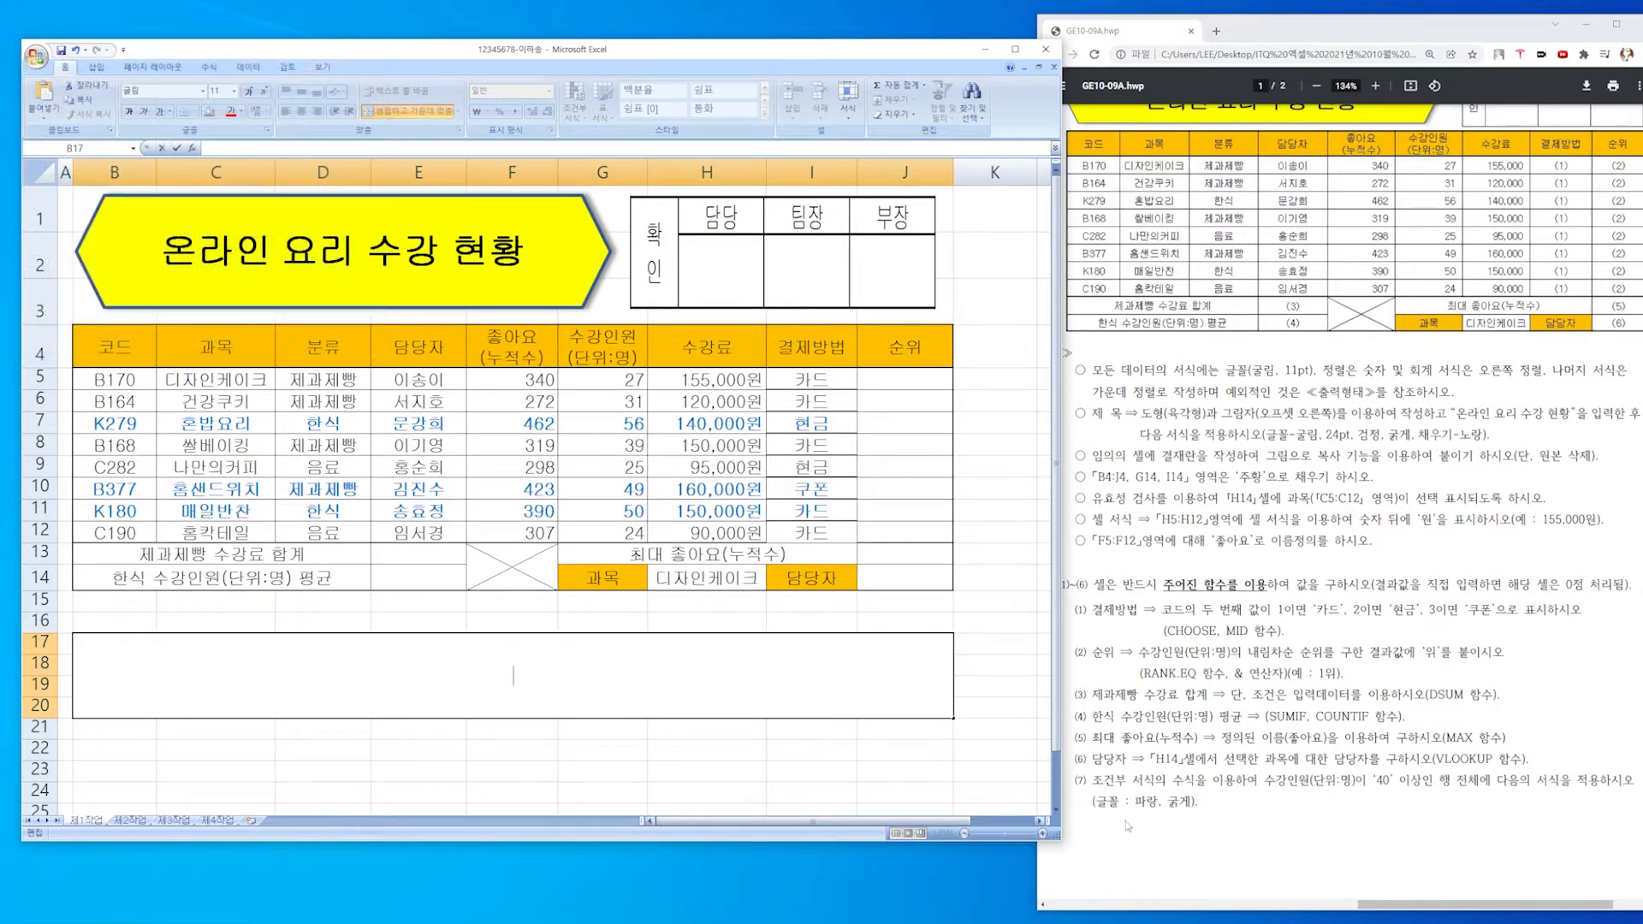
pyautogui.click(1180, 673)
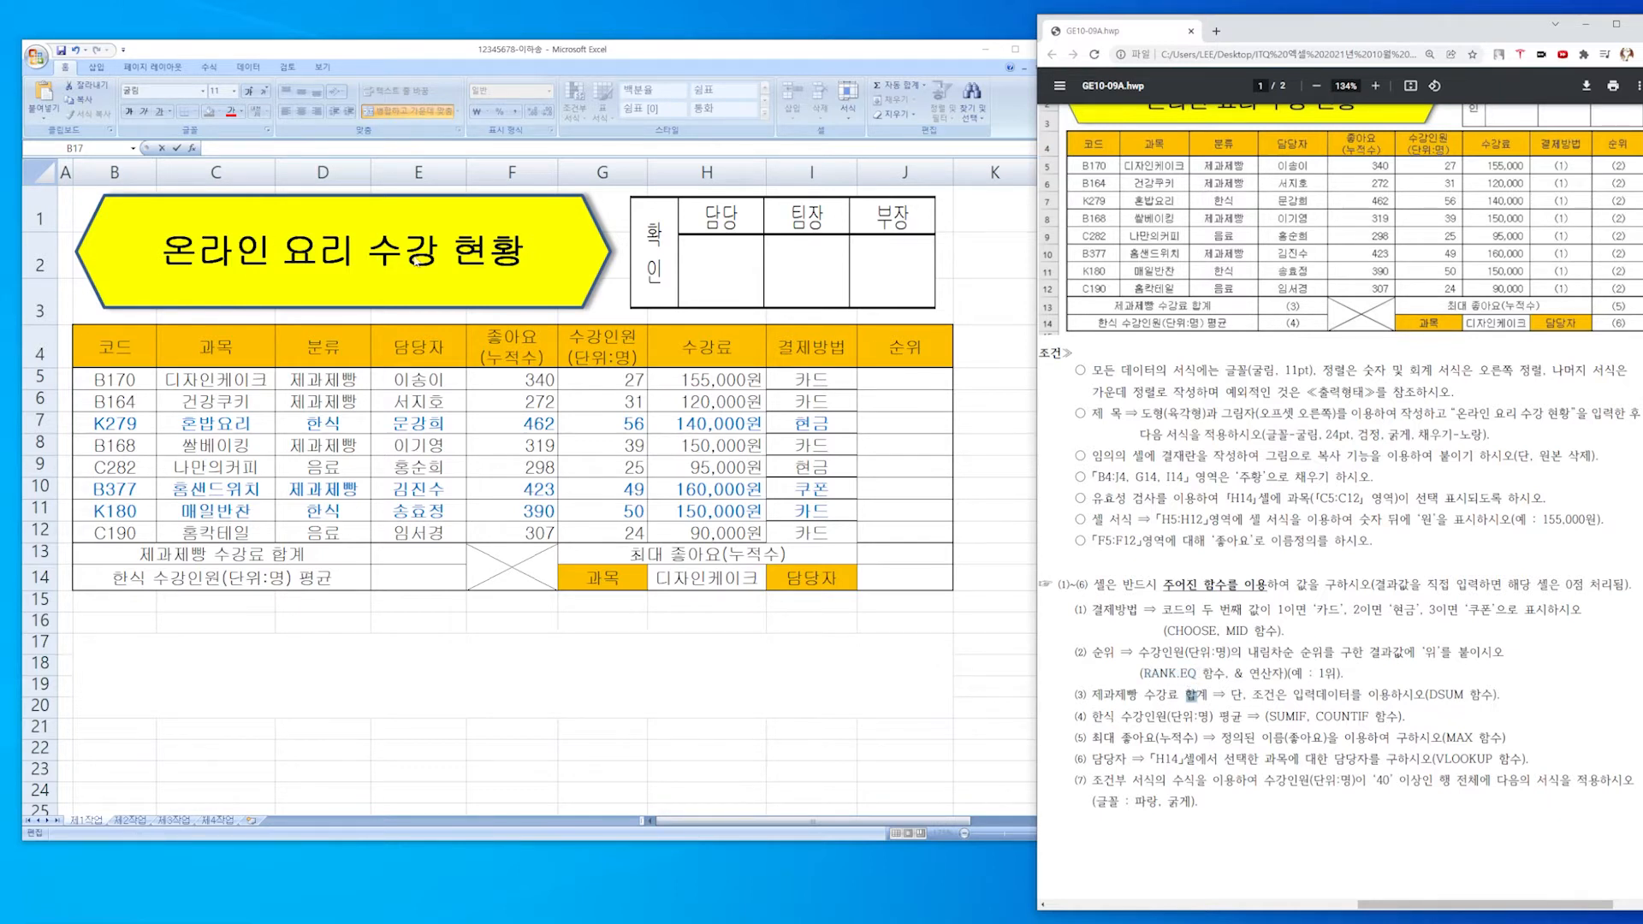
pyautogui.click(892, 379)
pyautogui.write('=')
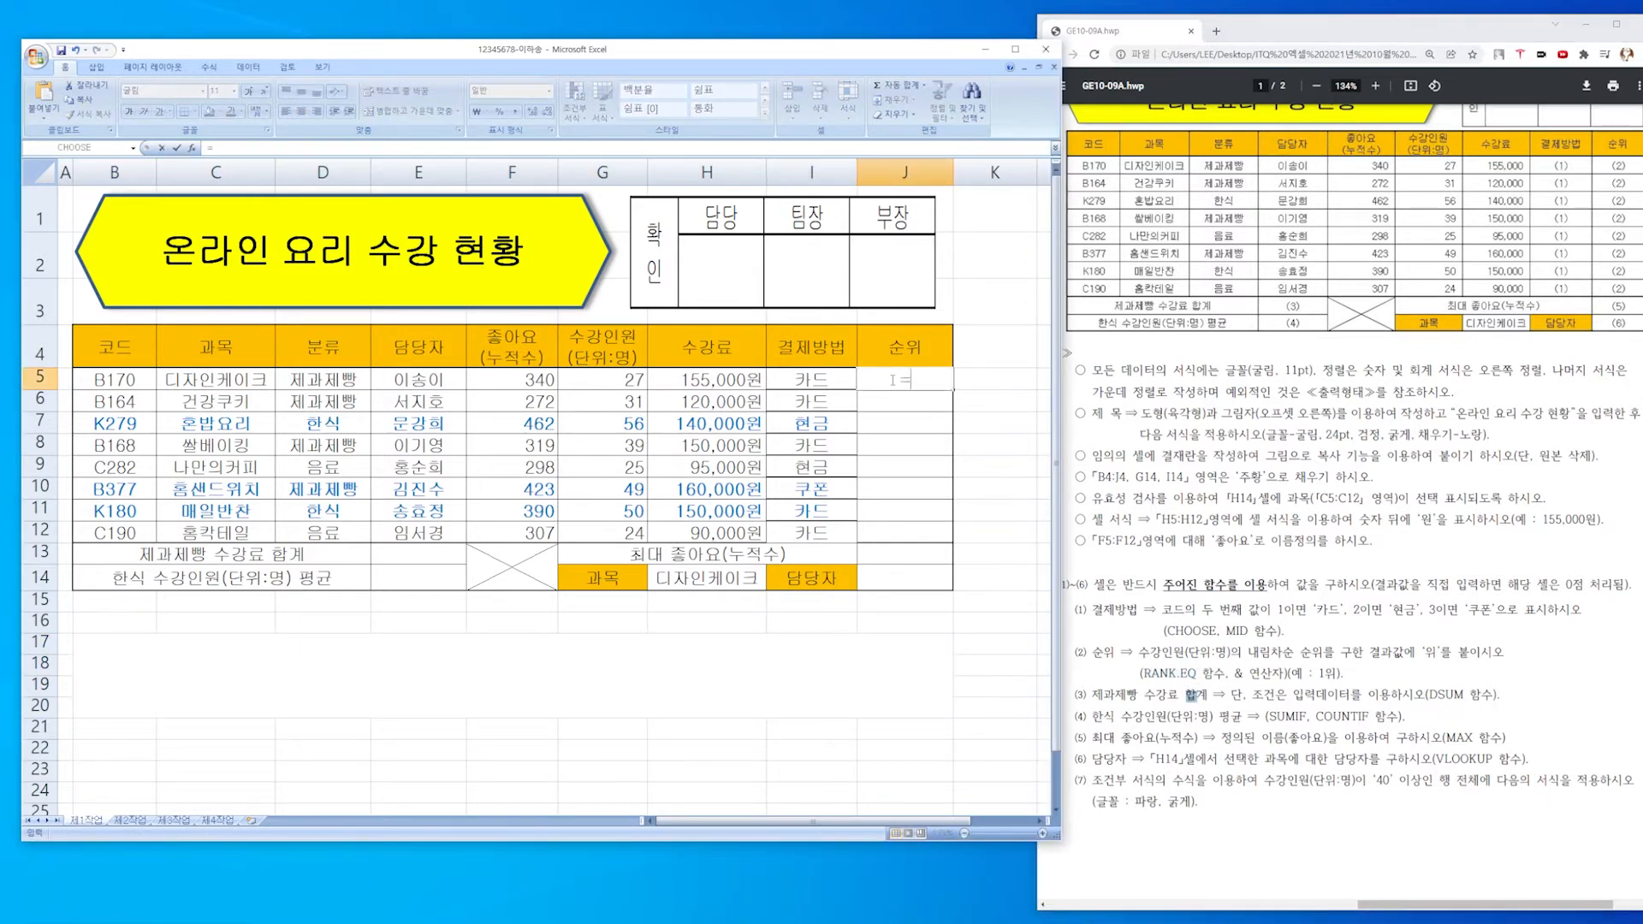
pyautogui.write('rank')
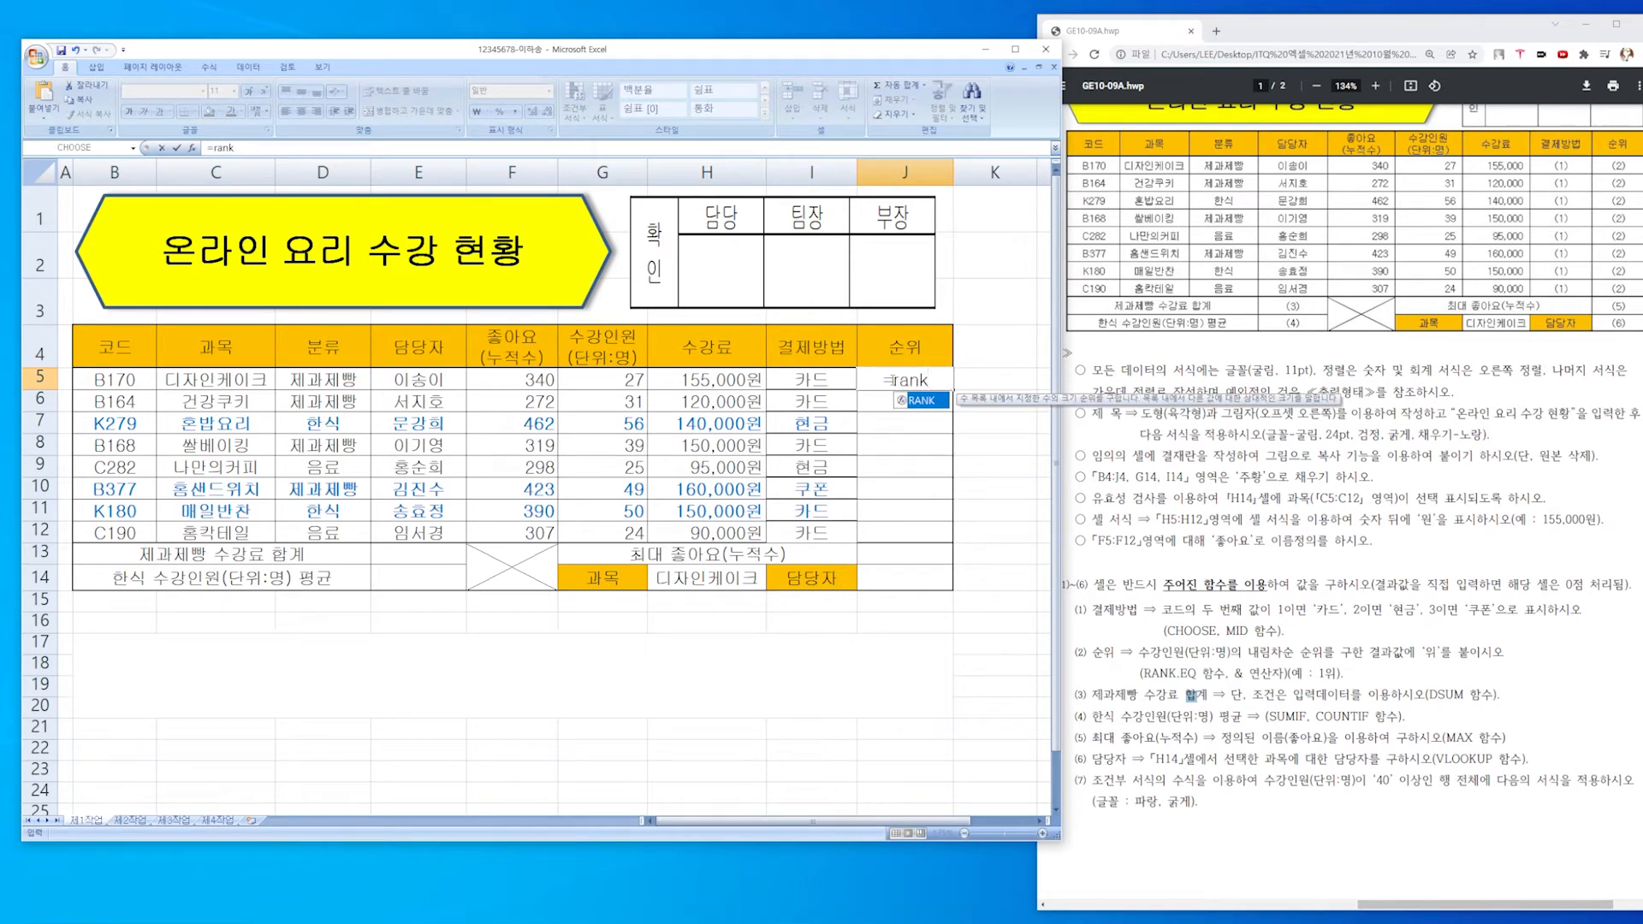
pyautogui.write('(')
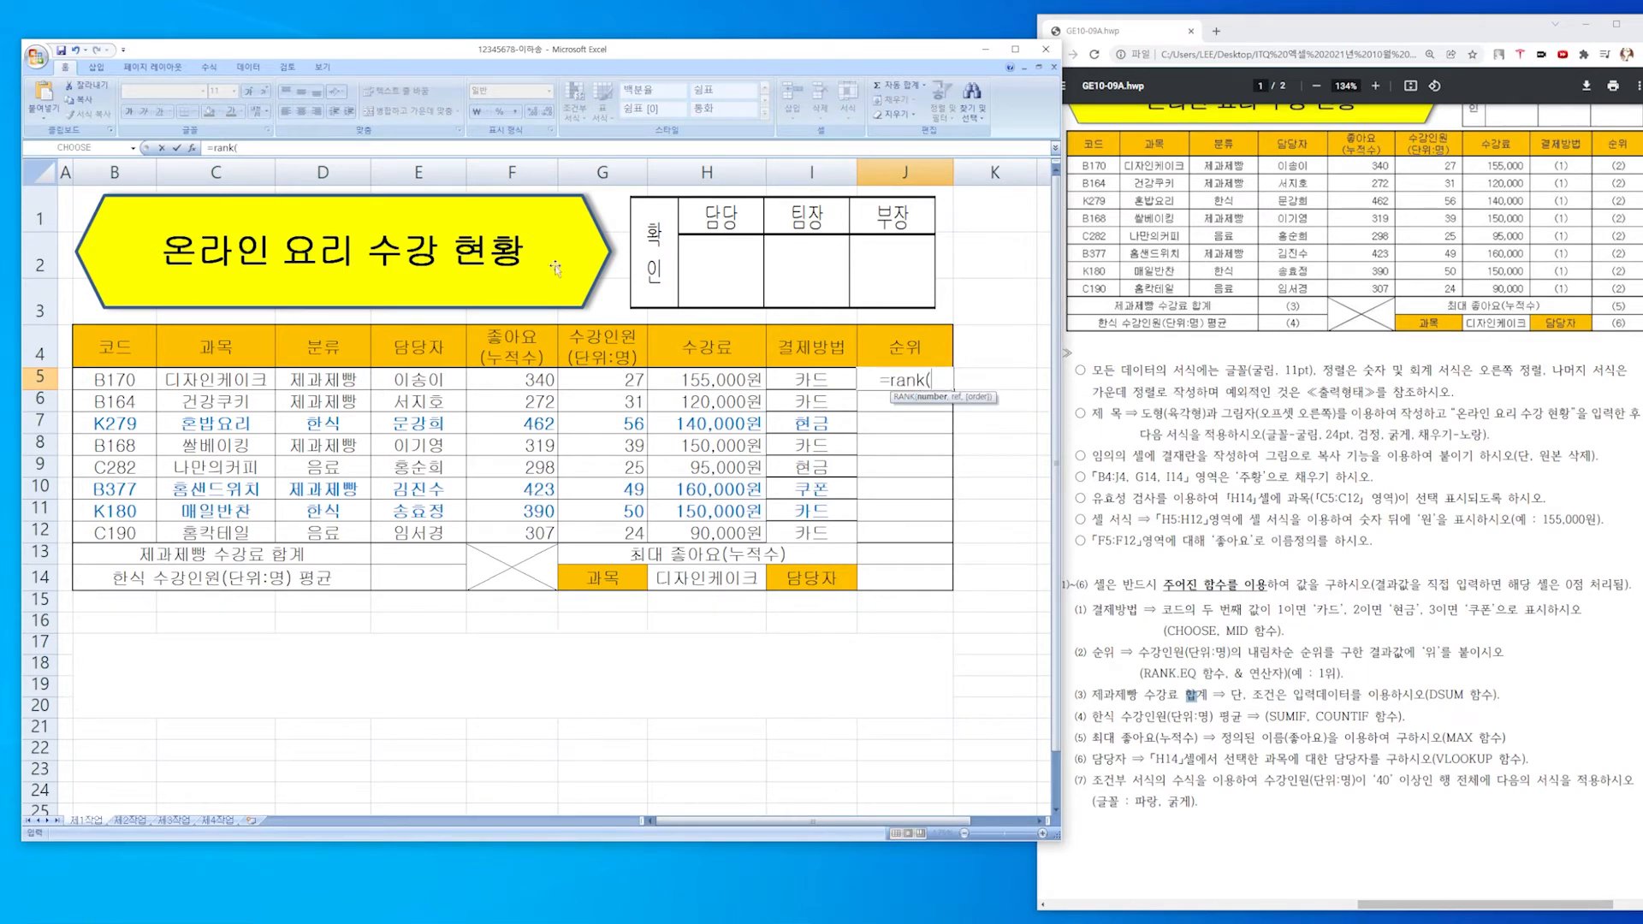
pyautogui.click(191, 147)
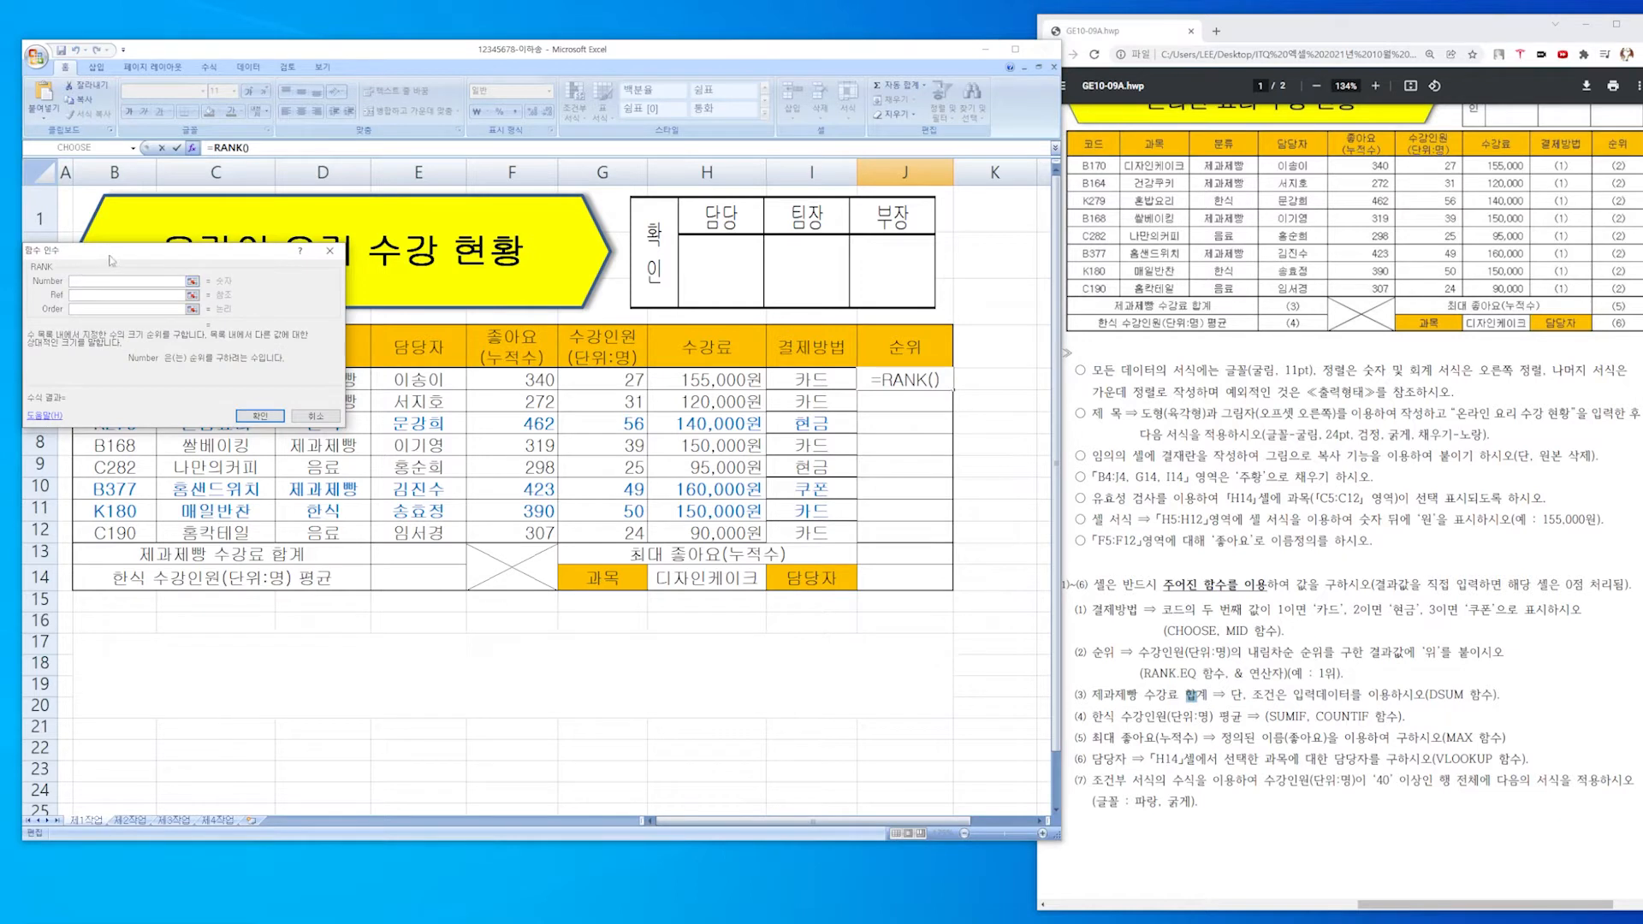
pyautogui.moveTo(111, 260); pyautogui.dragTo(549, 316)
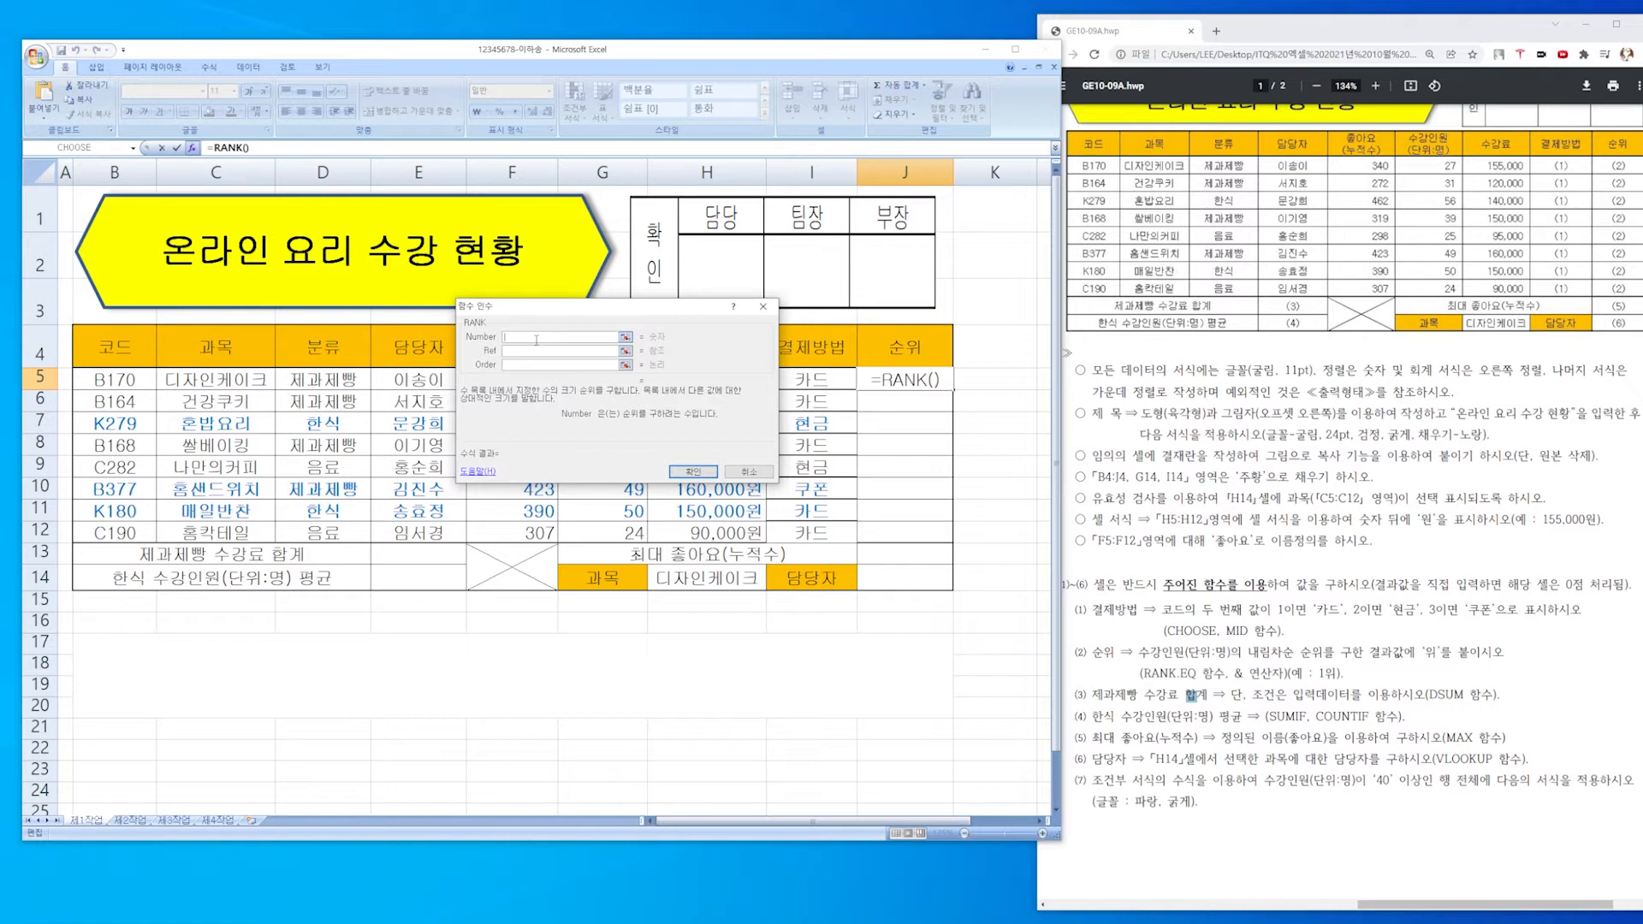
pyautogui.click(531, 351)
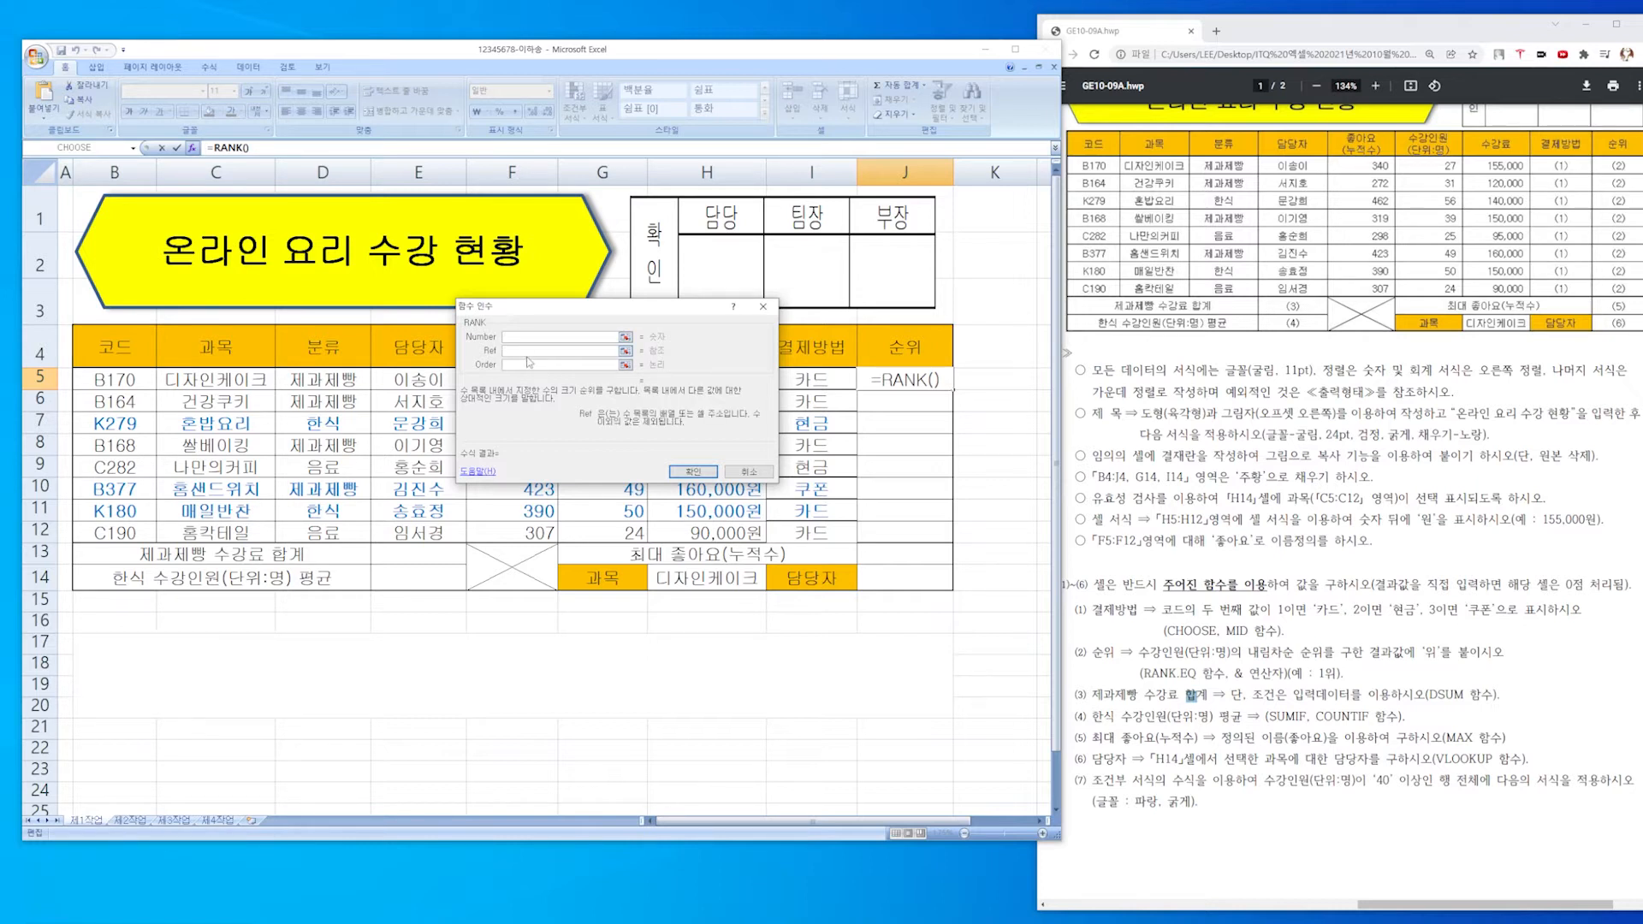
pyautogui.click(532, 339)
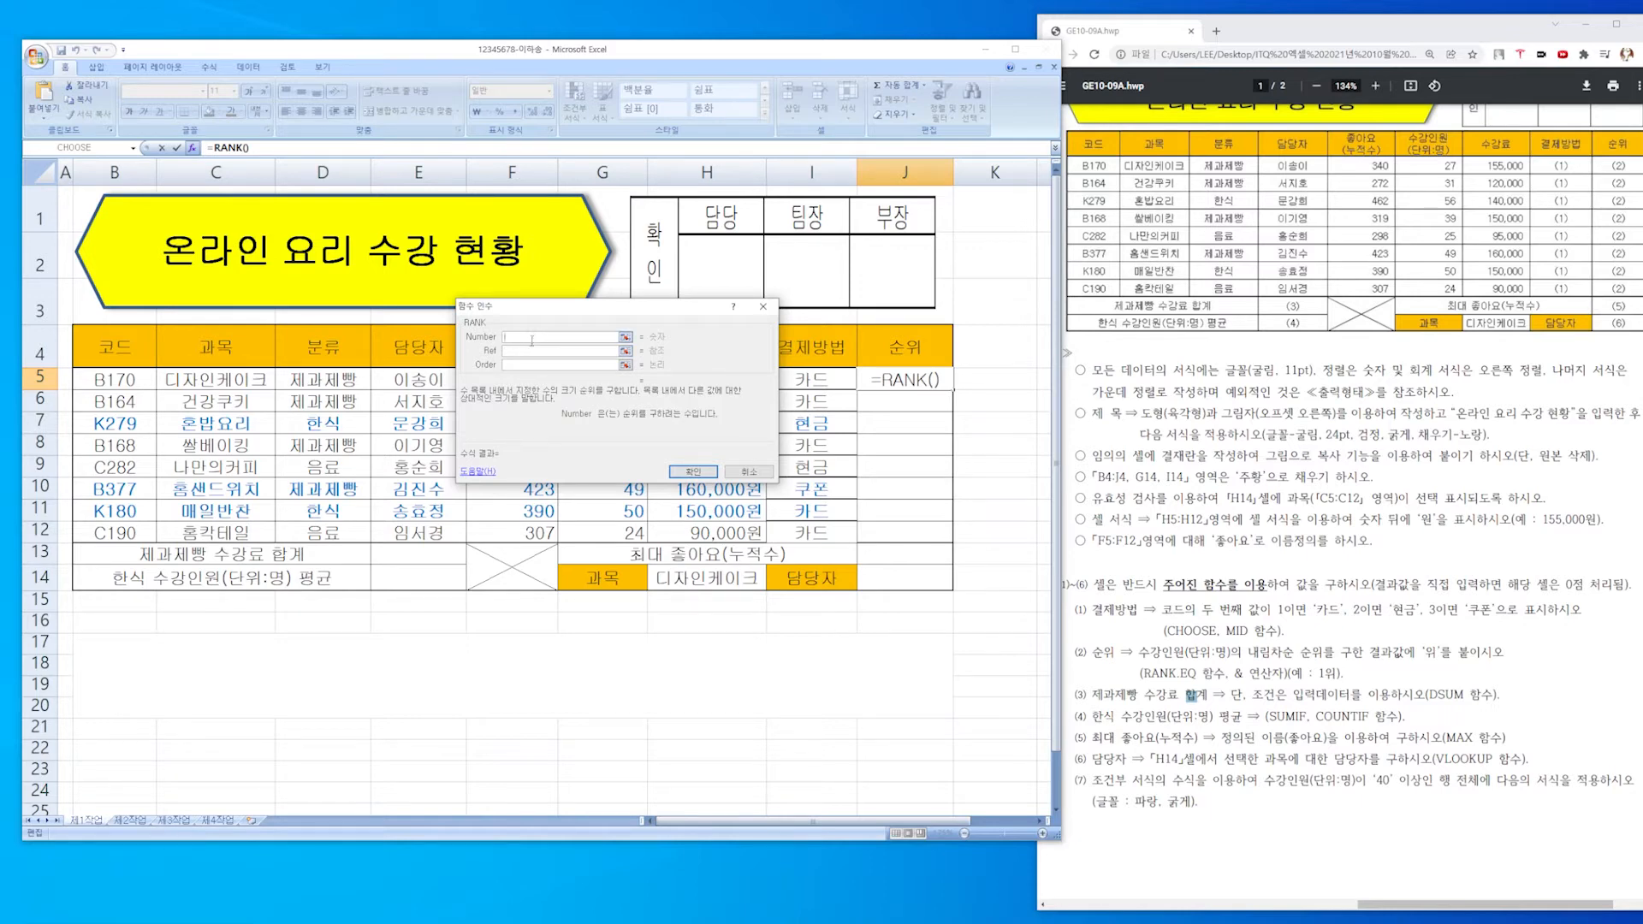
pyautogui.click(531, 352)
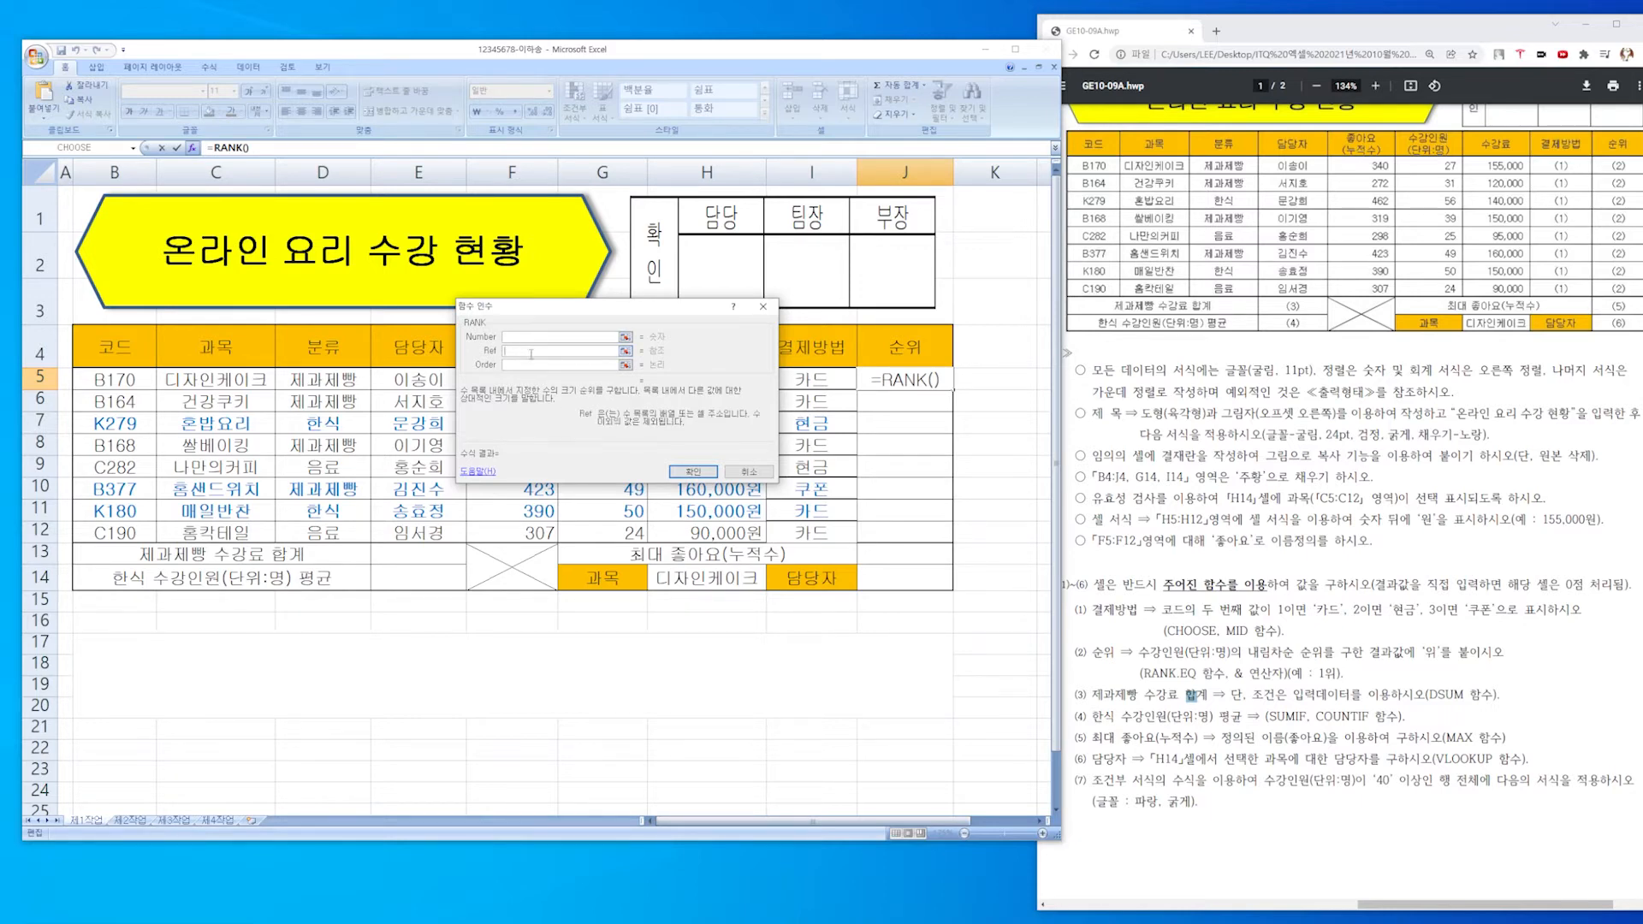
pyautogui.click(748, 471)
# Write the syntax note "rank(보고자 하는 숫자, 범위,내림?오름?)" in the merged cell B17.
pyautogui.click(676, 638)
pyautogui.write('r')
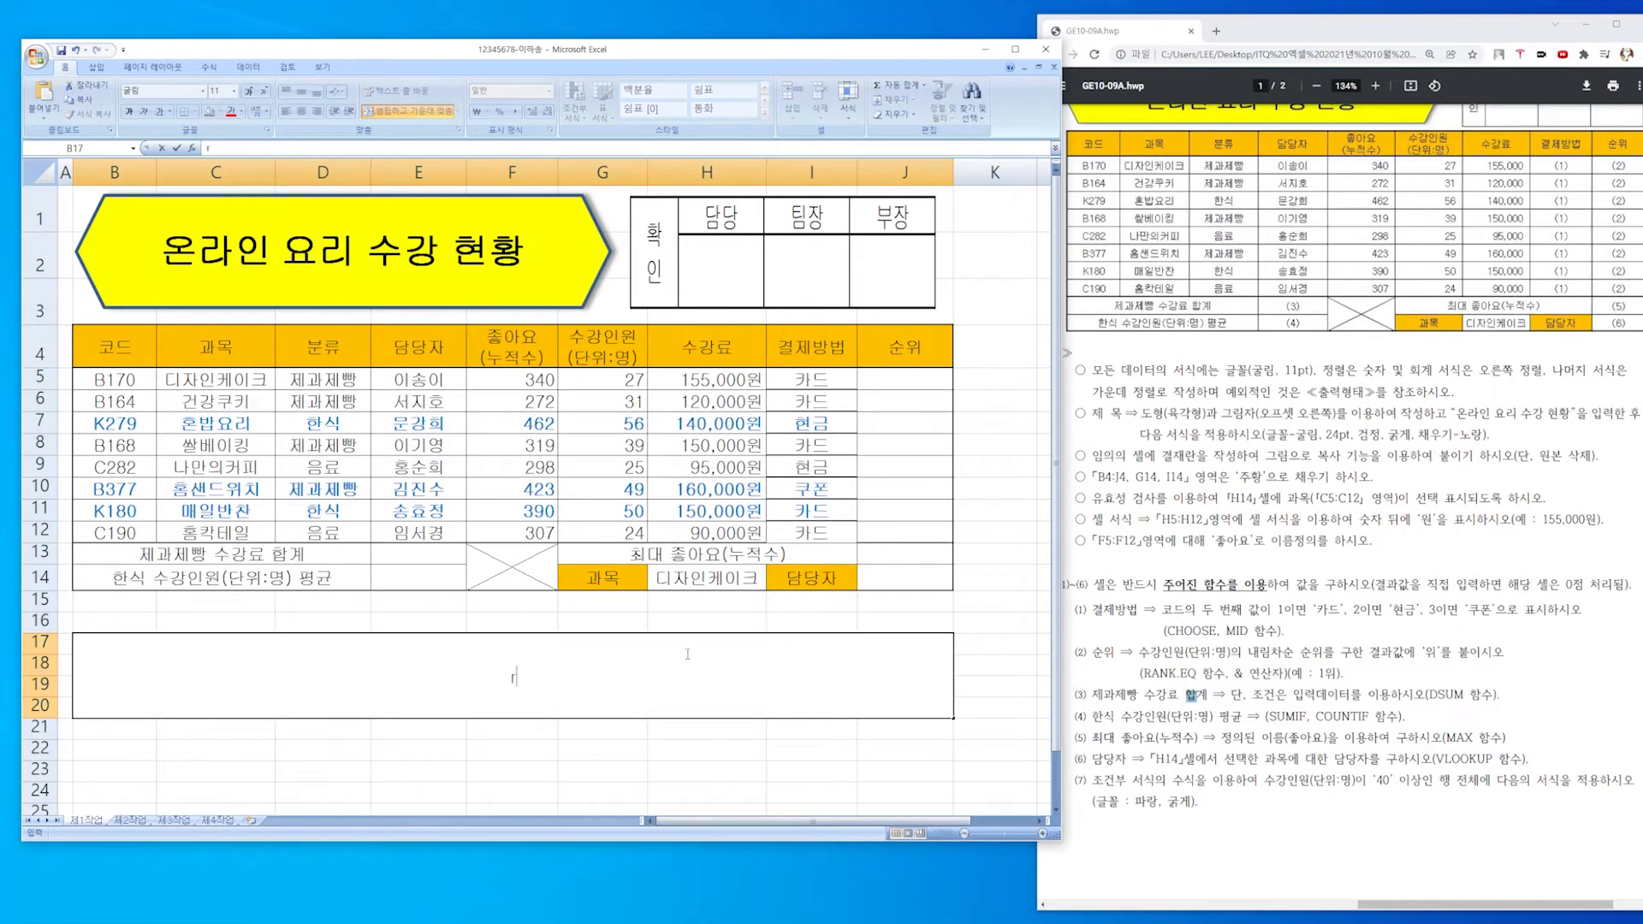
pyautogui.write('ank(ㅂ보고자 한')
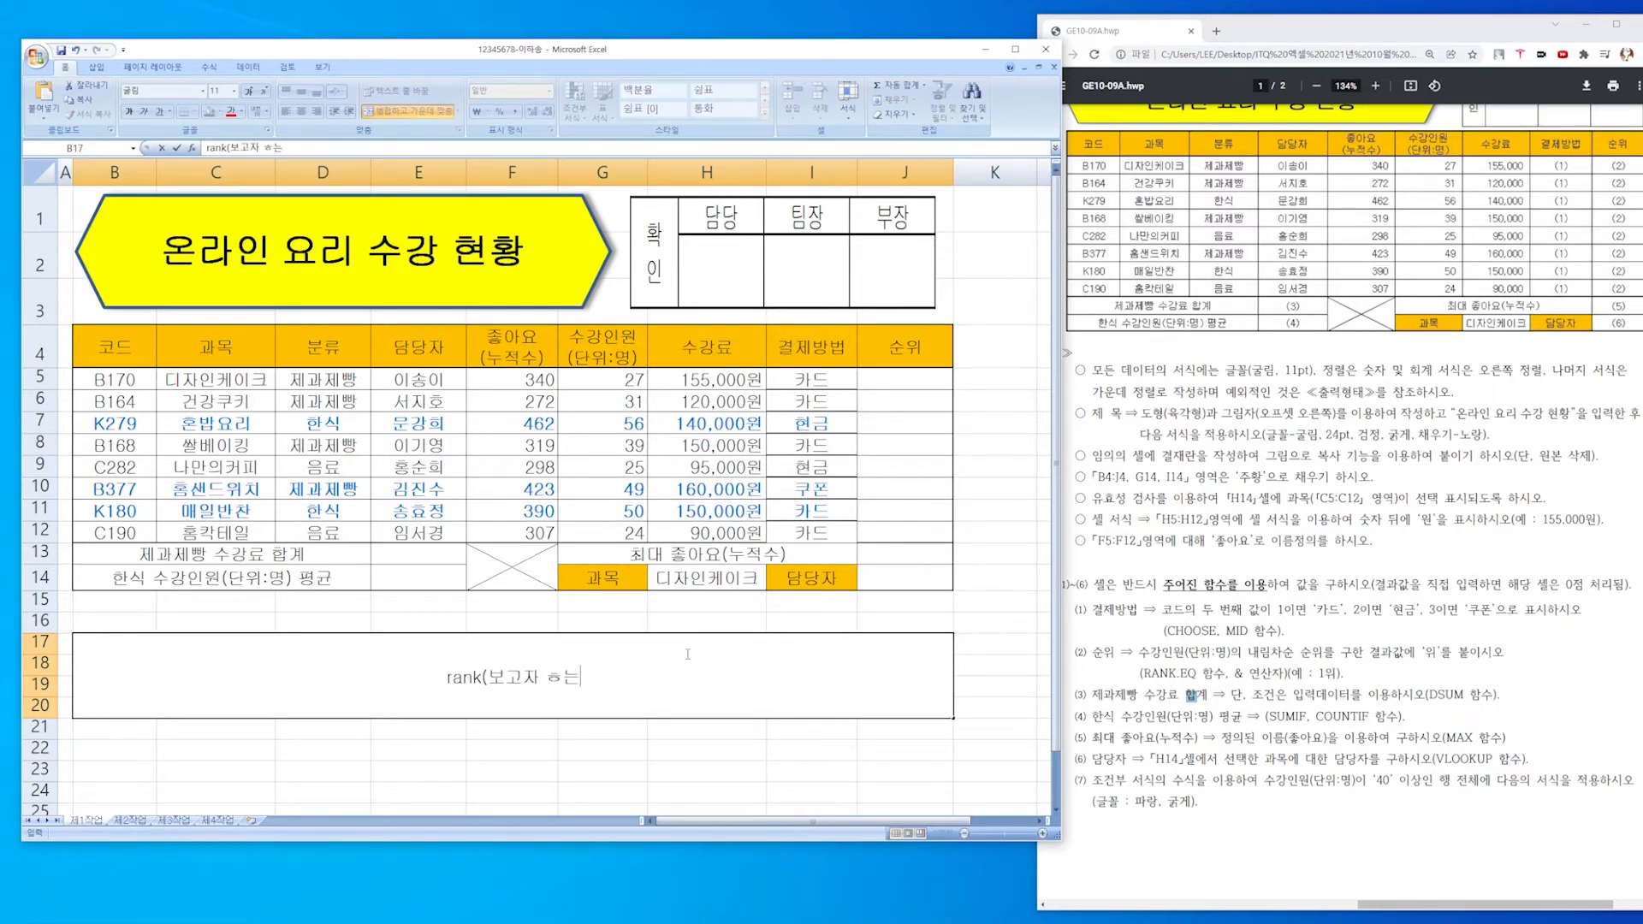
pyautogui.write('는 숫자')
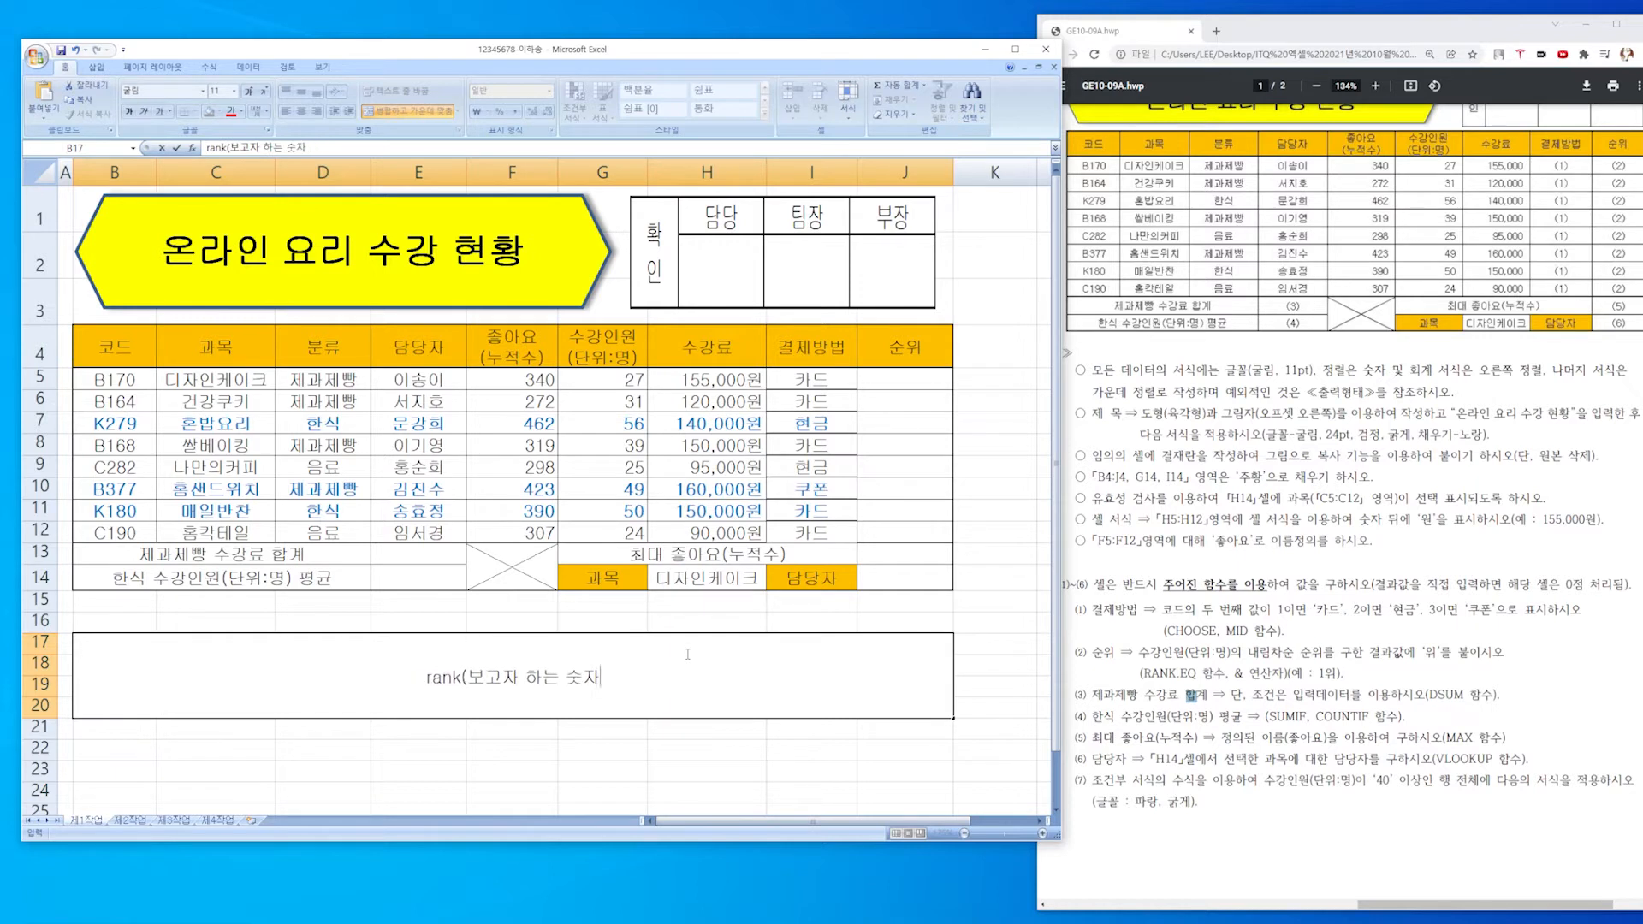
pyautogui.write(', 범위 에서 ㅁ')
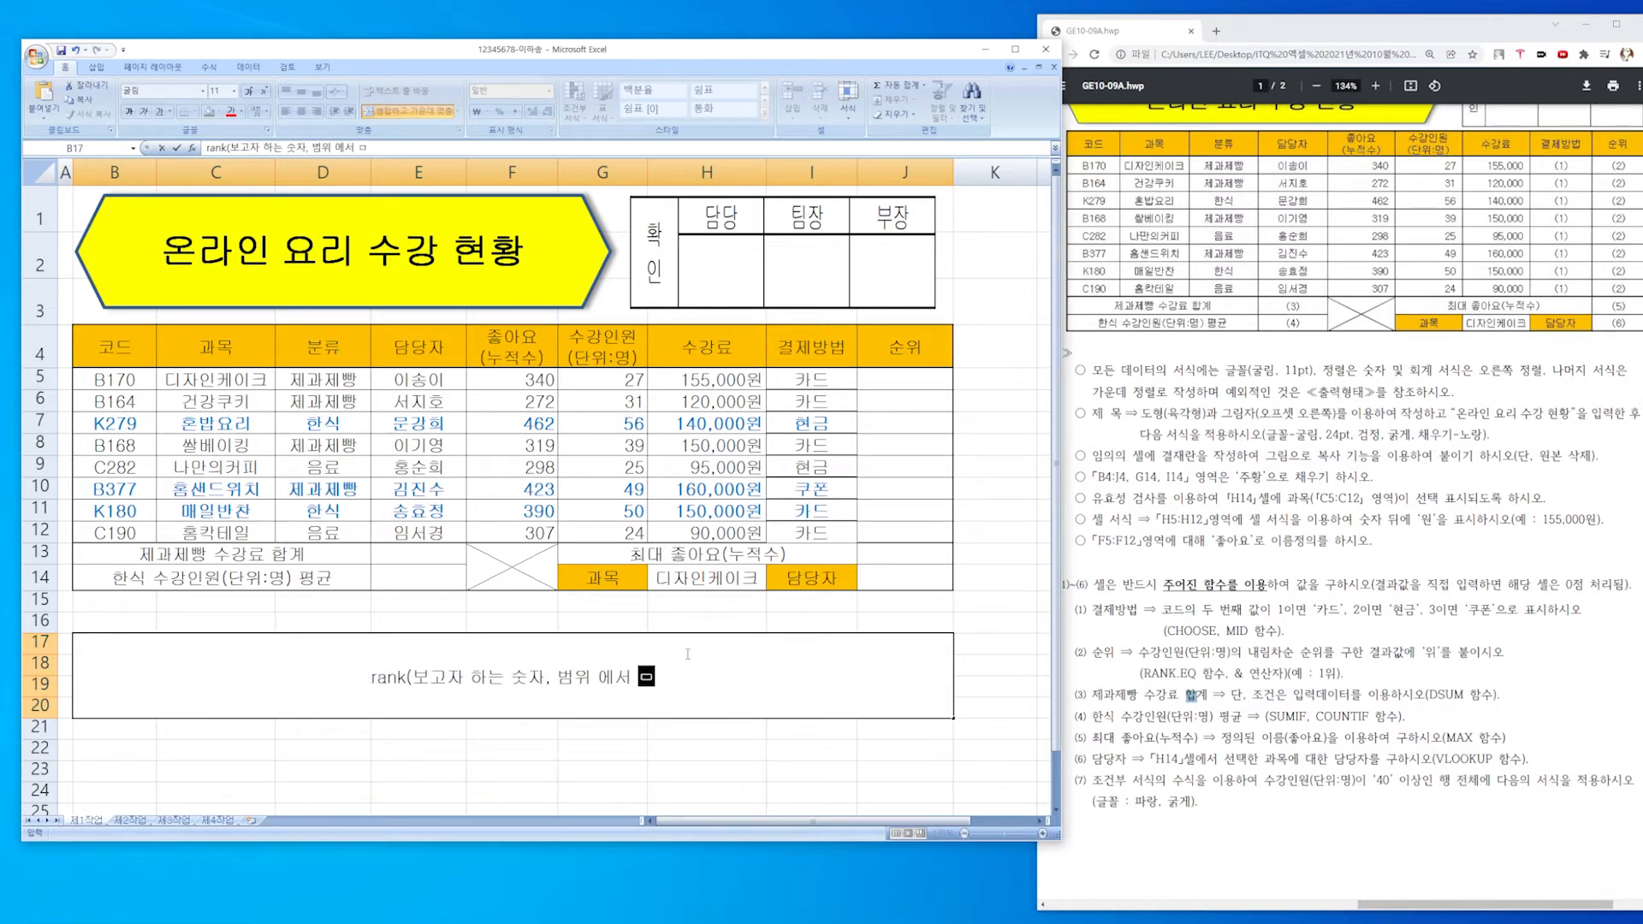
pyautogui.press('BackSpace')
pyautogui.press('BackSpace')
pyautogui.press('BackSpace')
pyautogui.press('BackSpace')
pyautogui.press('BackSpace')
pyautogui.write(',')
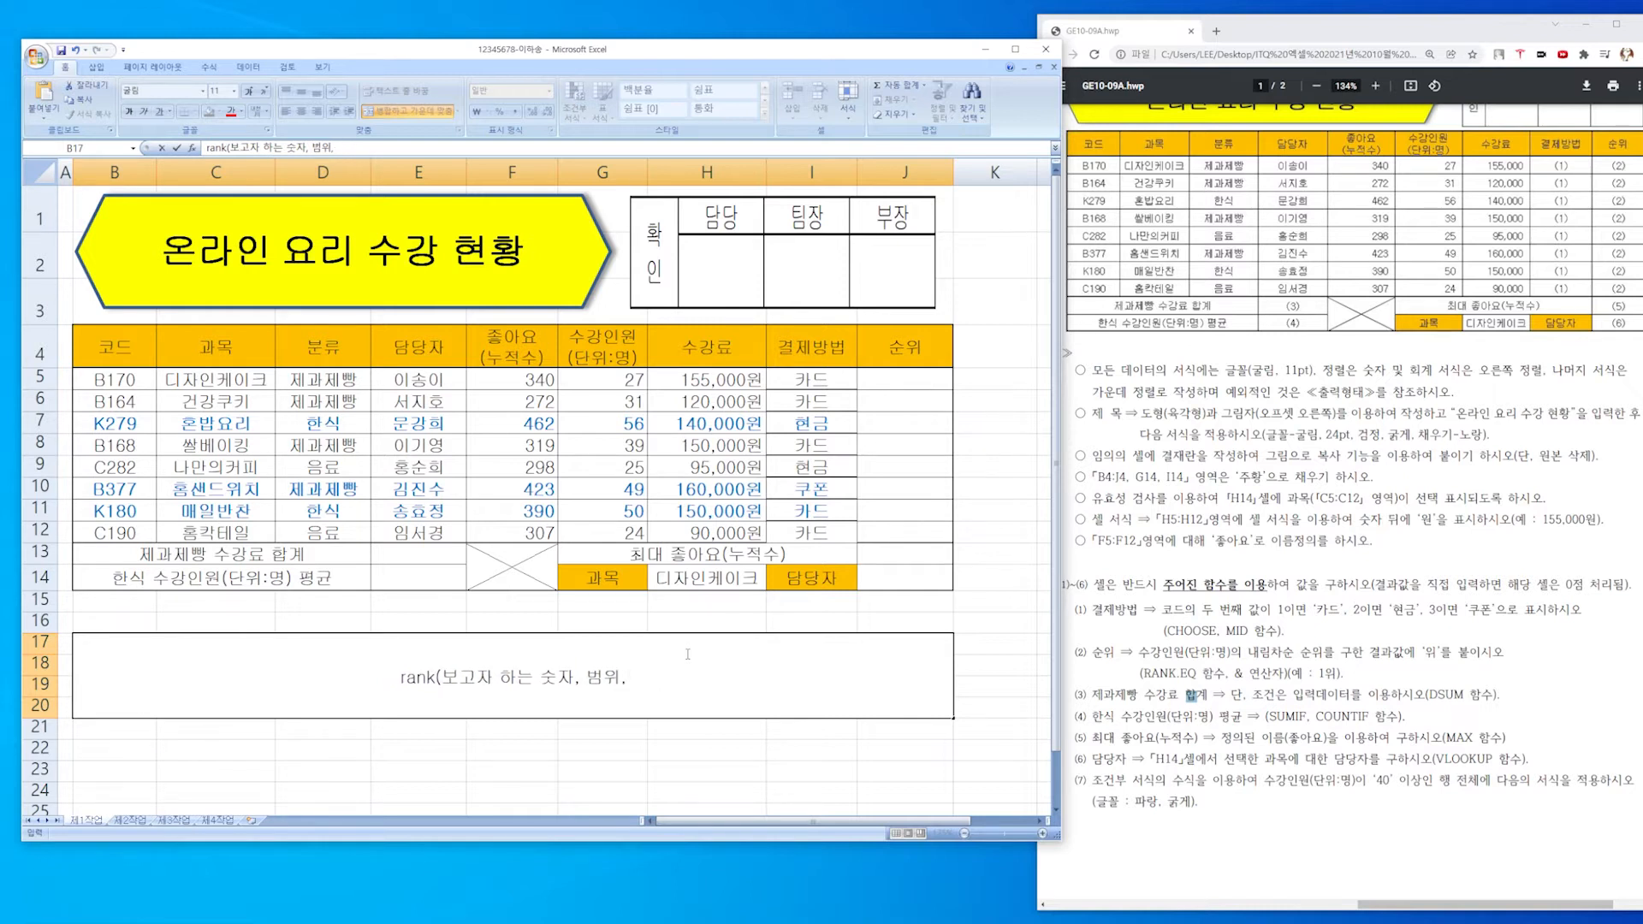
pyautogui.write('내림')
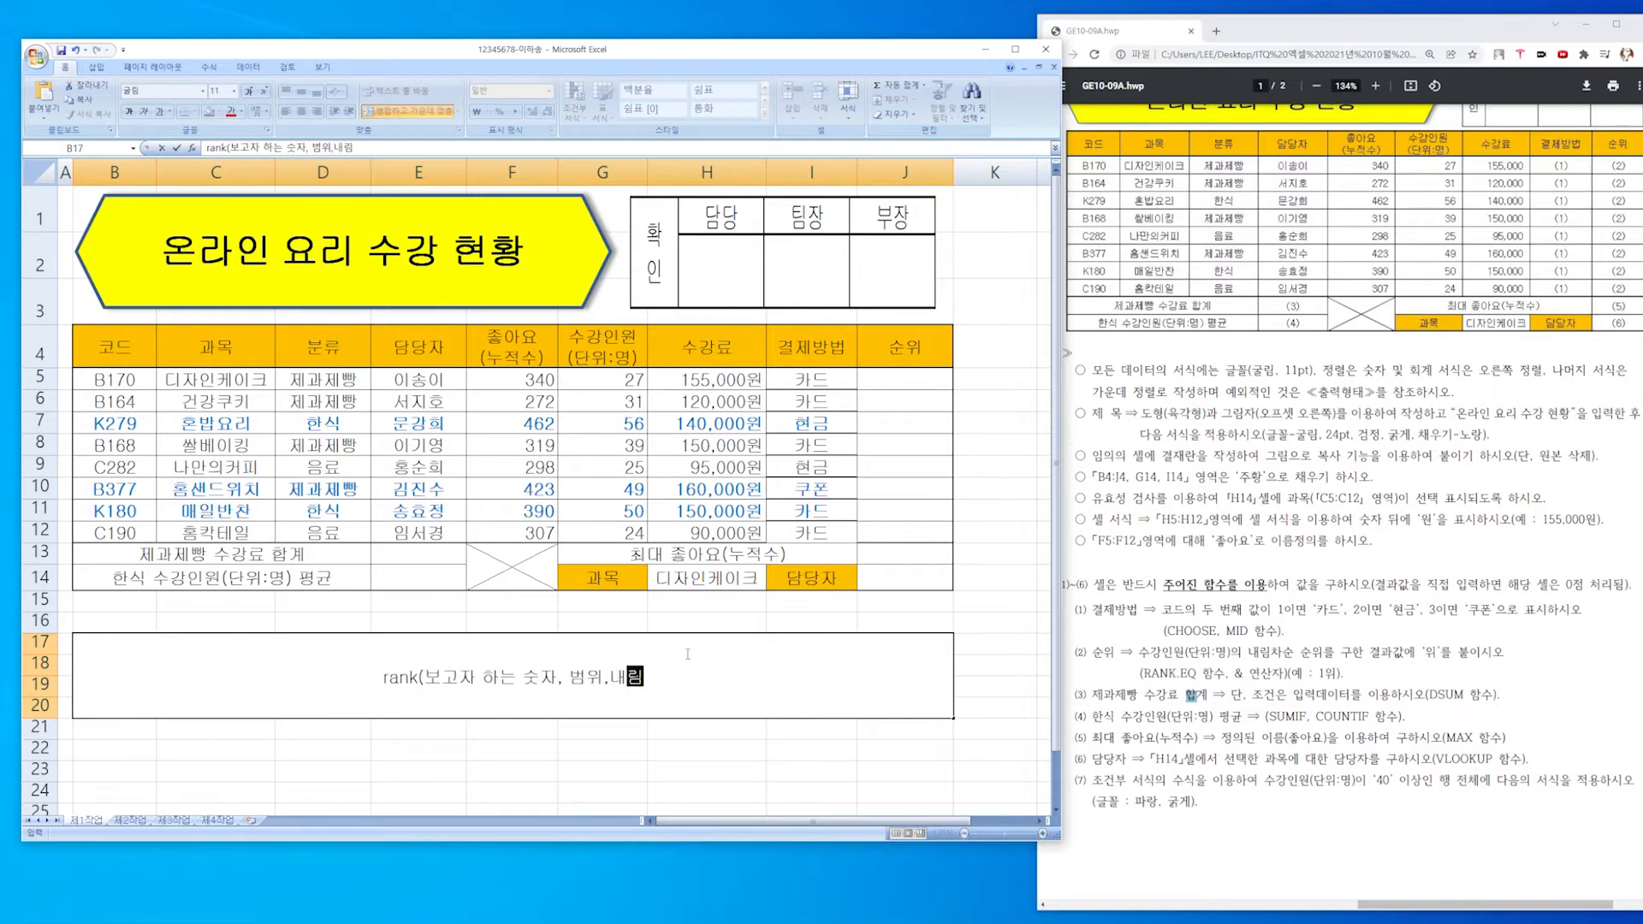
pyautogui.write('?오름?)')
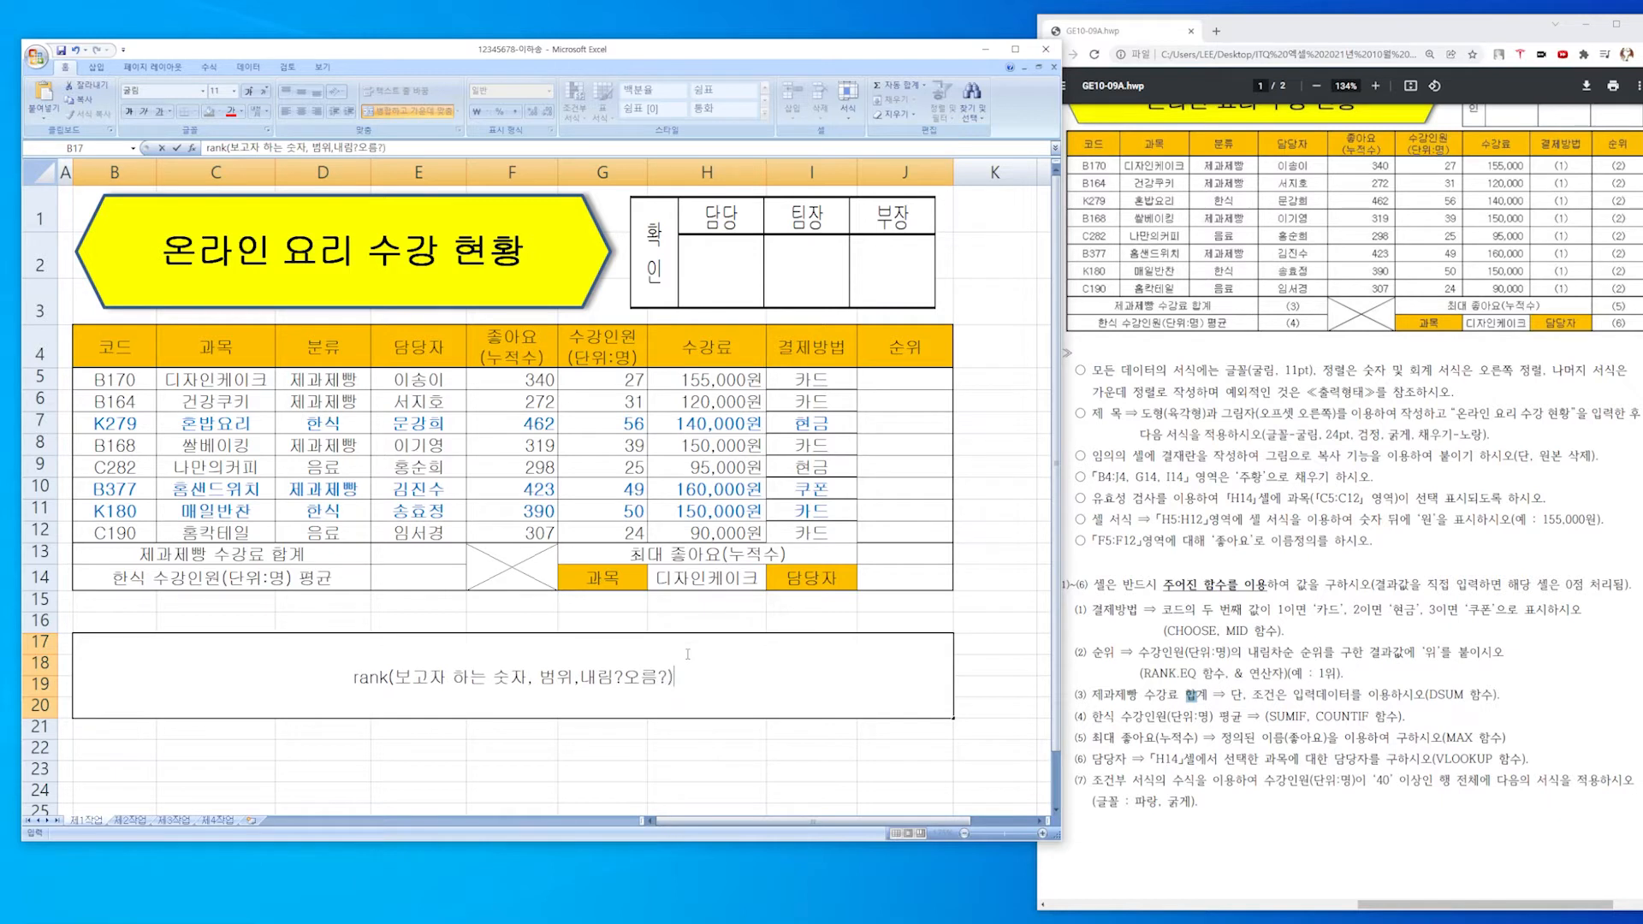
pyautogui.press('Return')
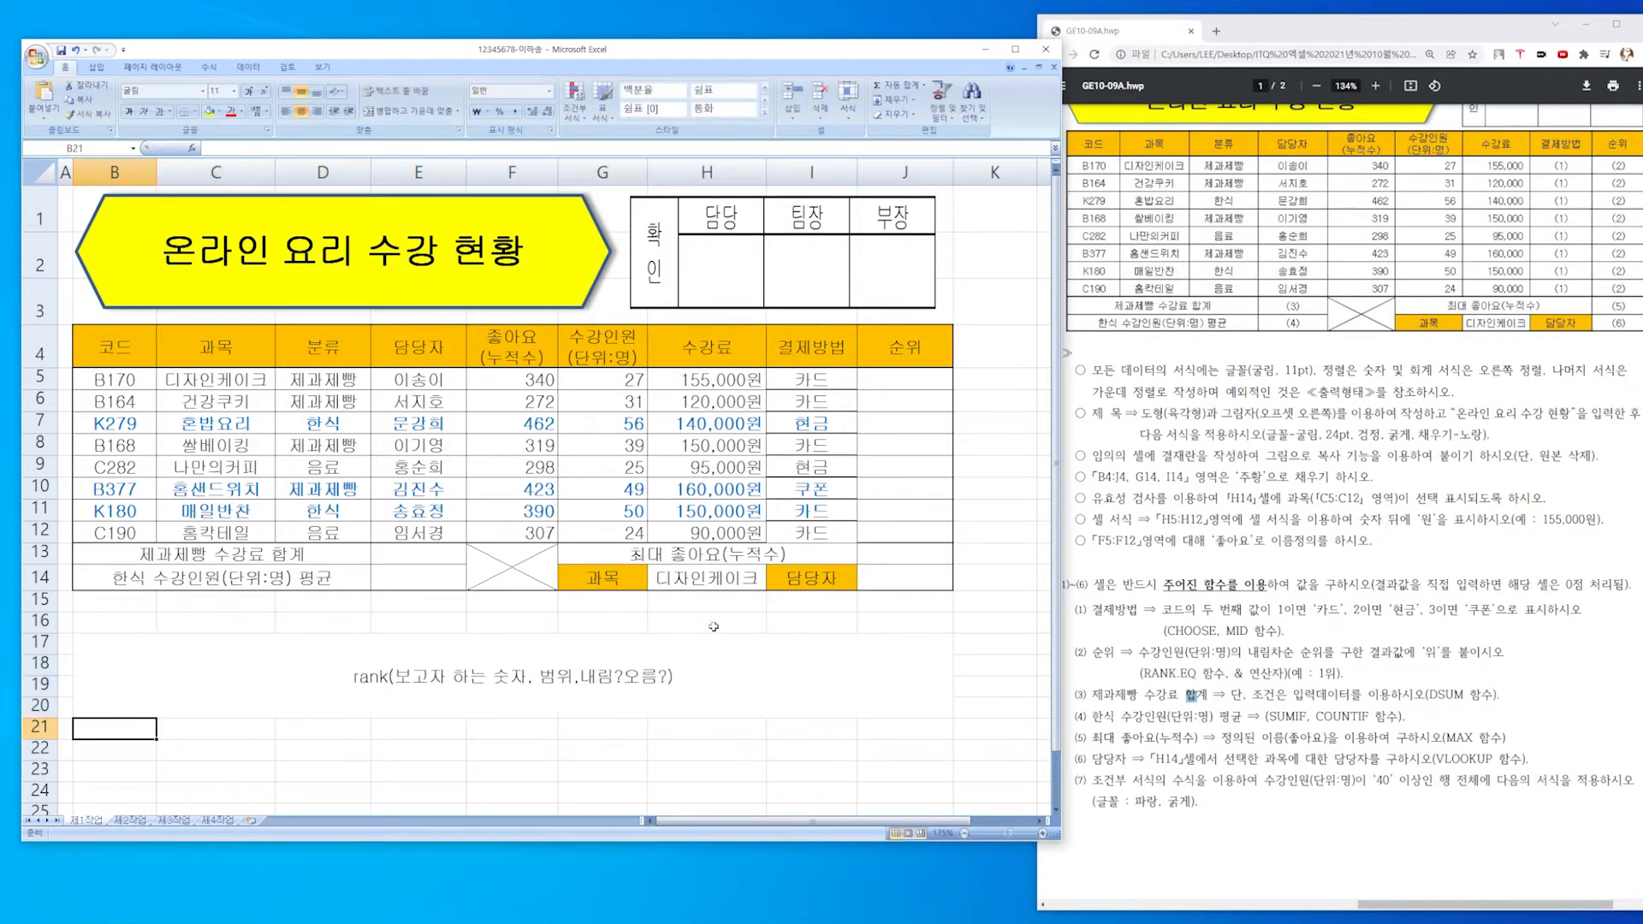
# Start a RANK formula in J5 with the 수강인원 value in G5 as the number, following condition (2).
pyautogui.doubleClick(908, 382)
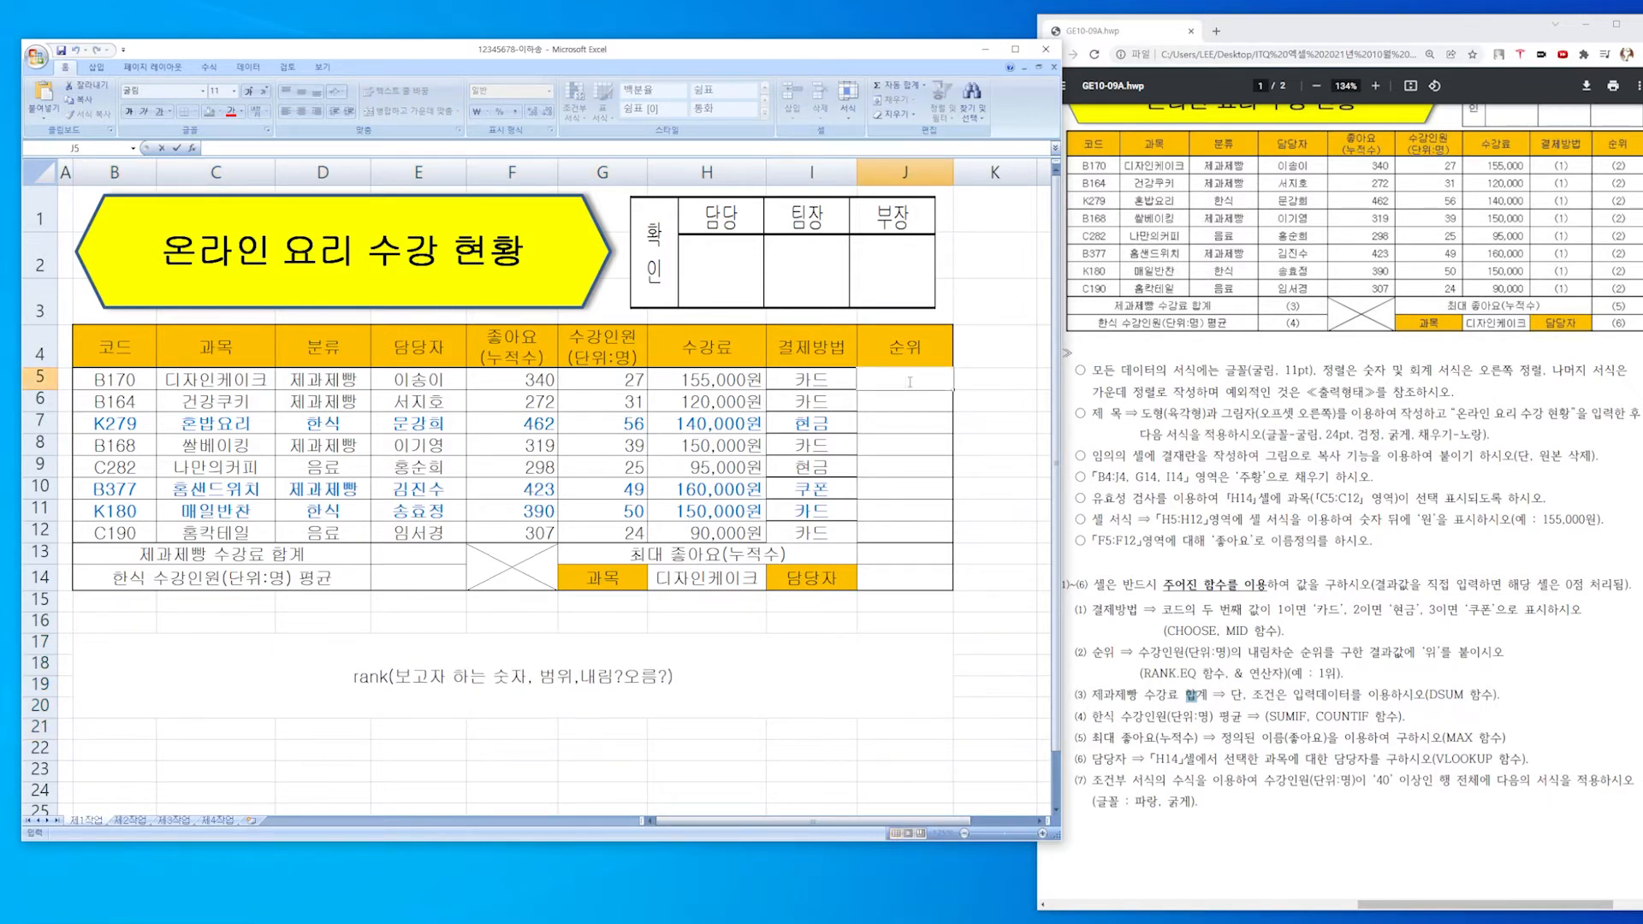
pyautogui.write('=rank(')
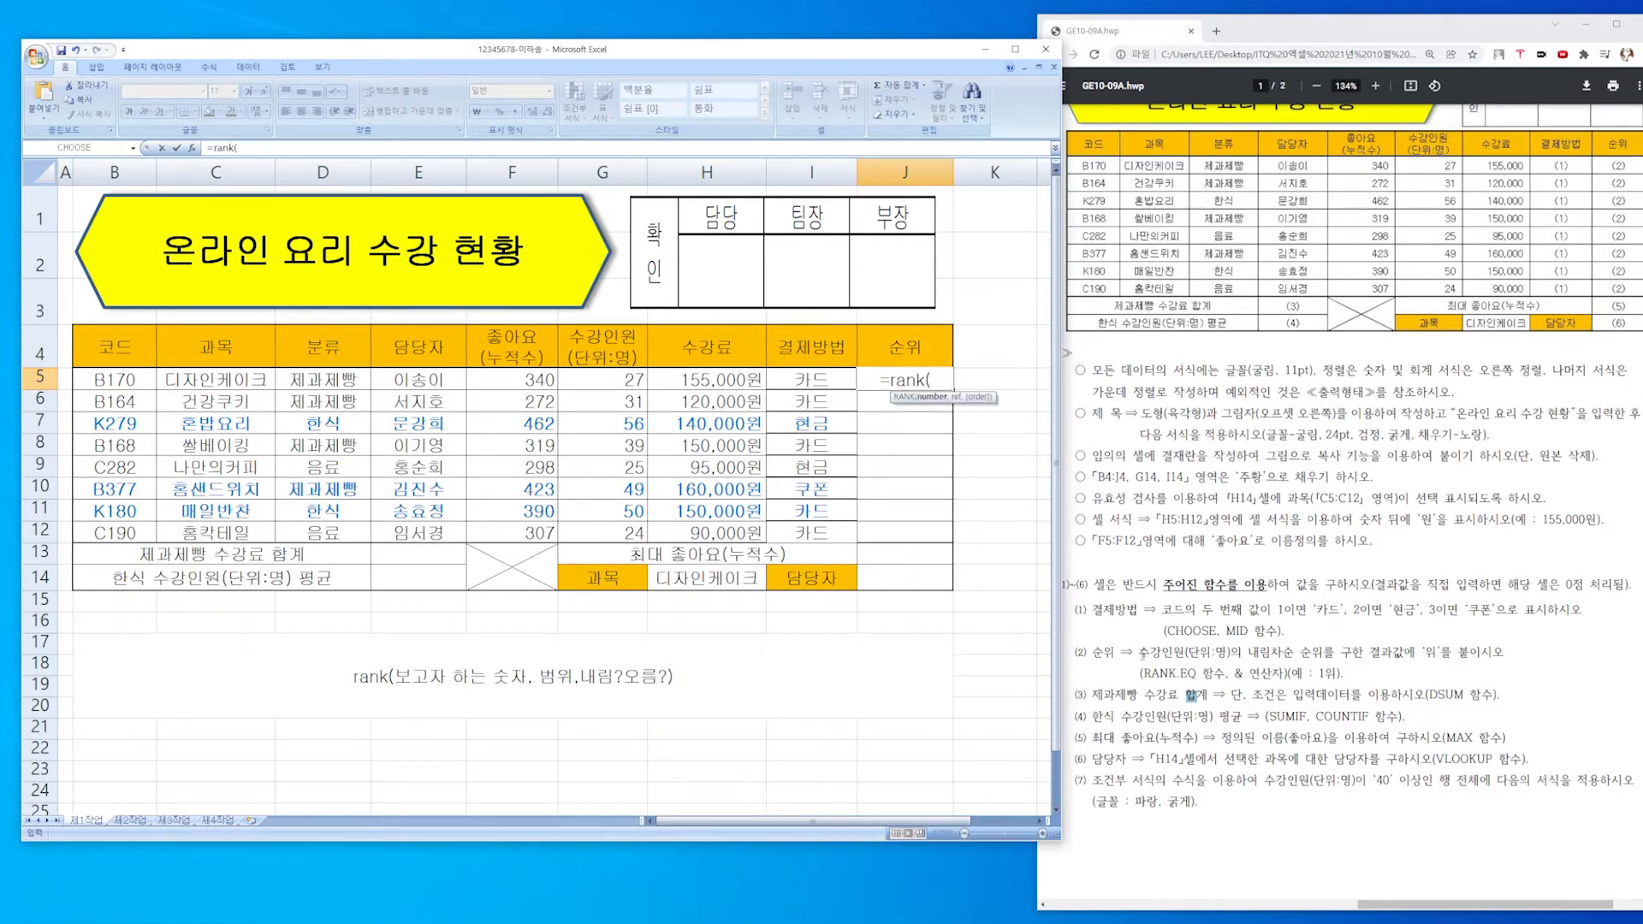
pyautogui.moveTo(1093, 653); pyautogui.dragTo(1139, 653)
pyautogui.scroll(1, 1543, 144)
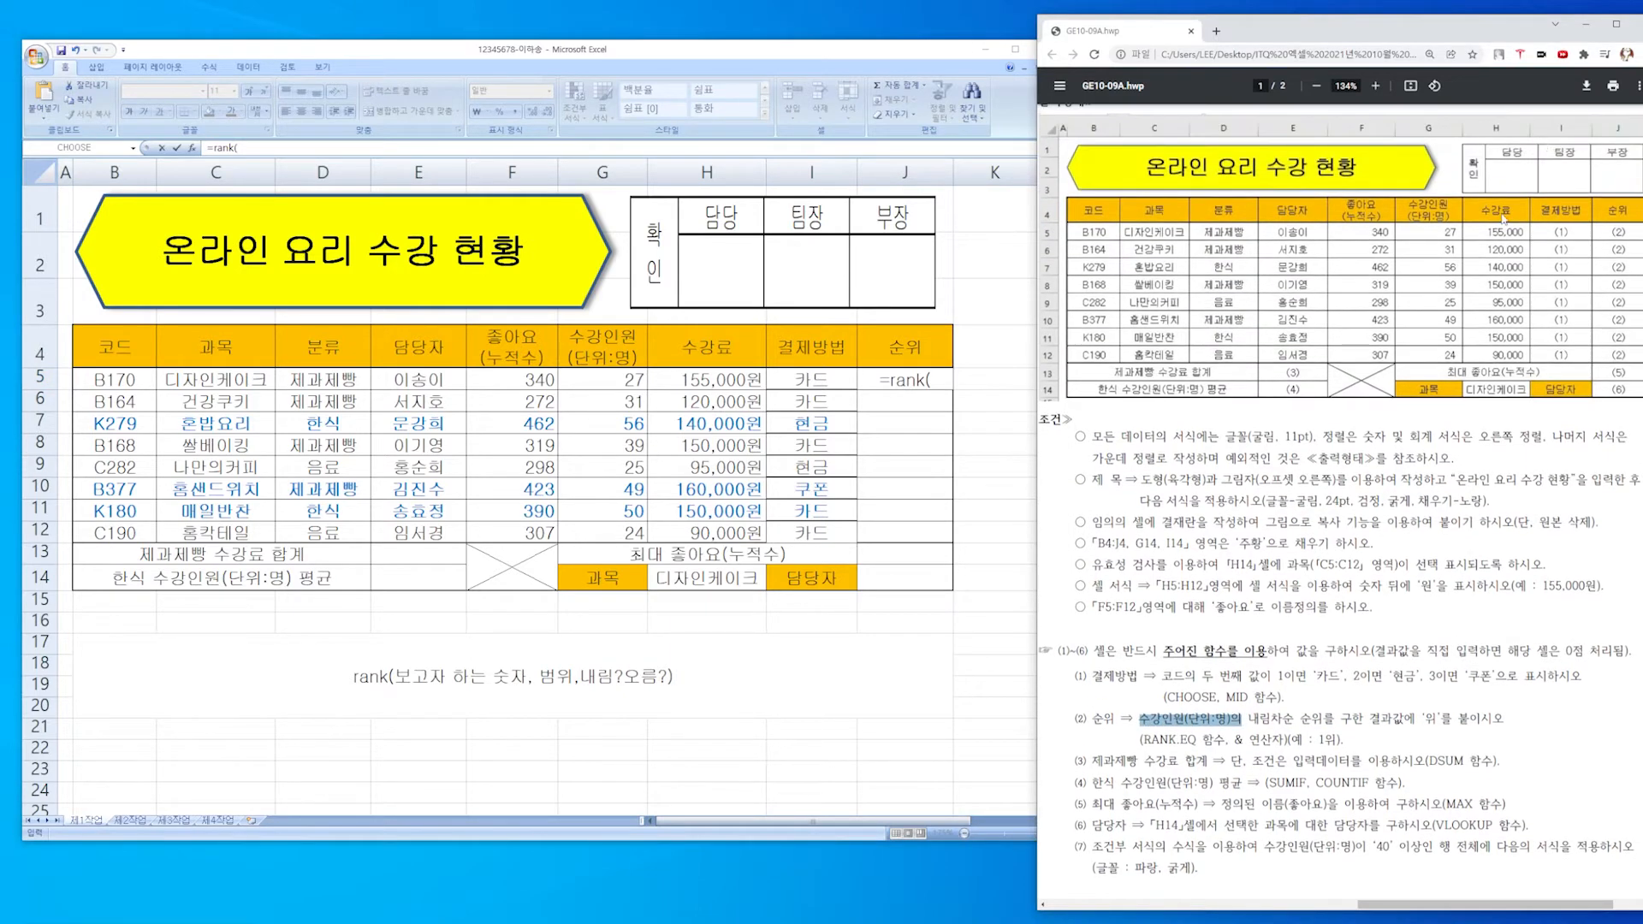
pyautogui.click(626, 375)
pyautogui.click(622, 382)
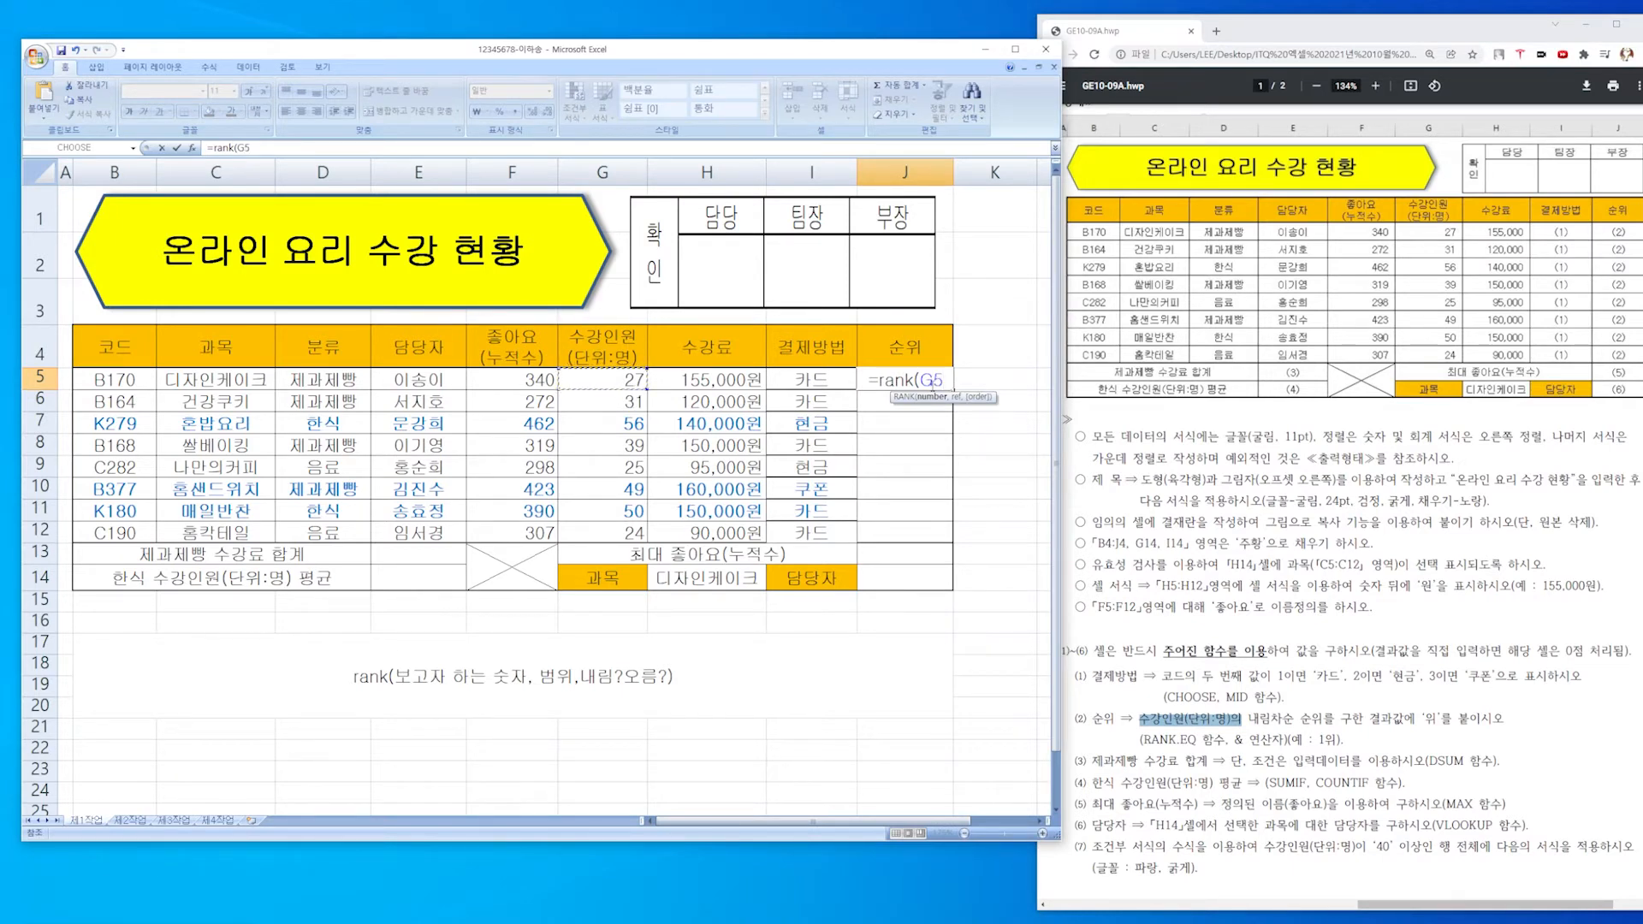
# Add G5:G12 as the RANK formula's reference range and 0 (내림차순) as its order.
pyautogui.write(',')
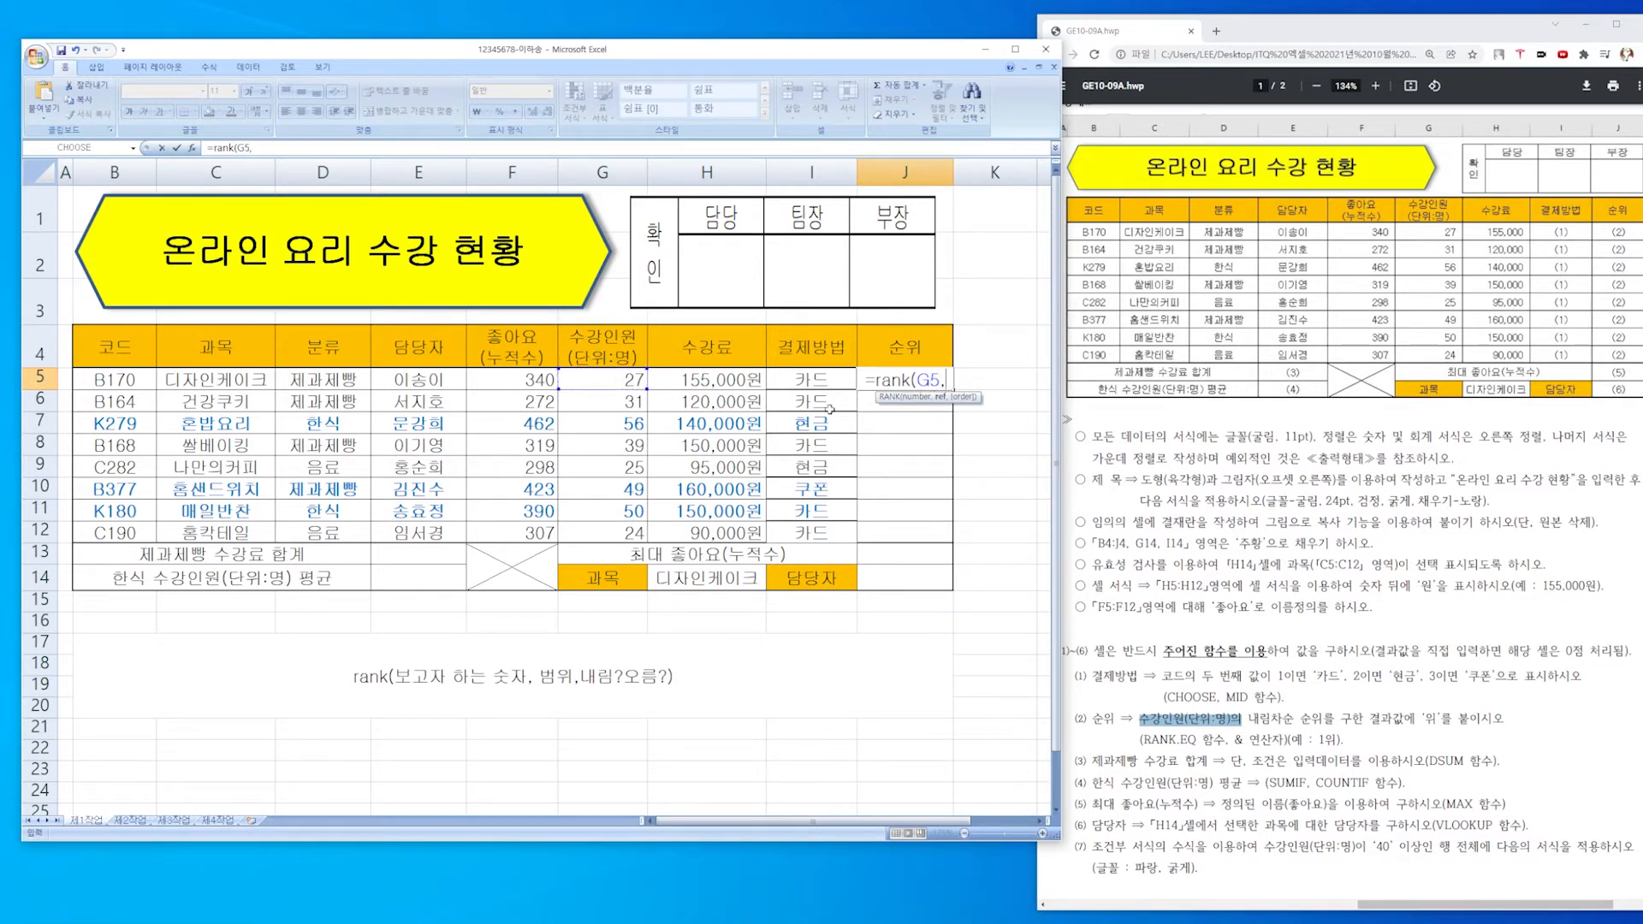
pyautogui.moveTo(610, 382); pyautogui.dragTo(619, 532)
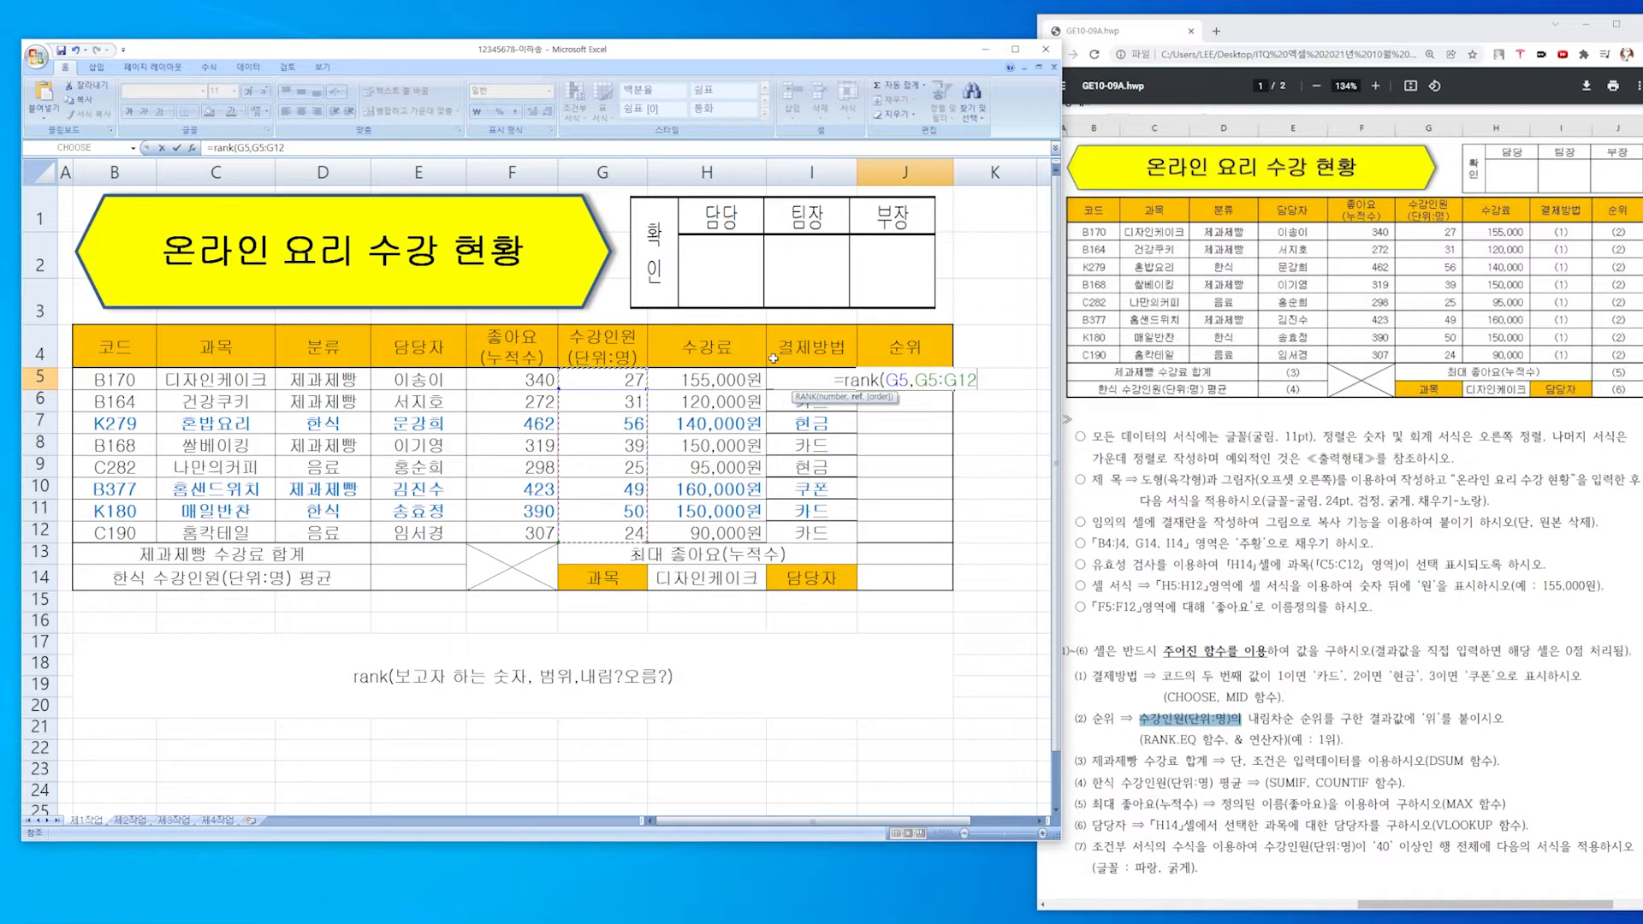
pyautogui.write(',')
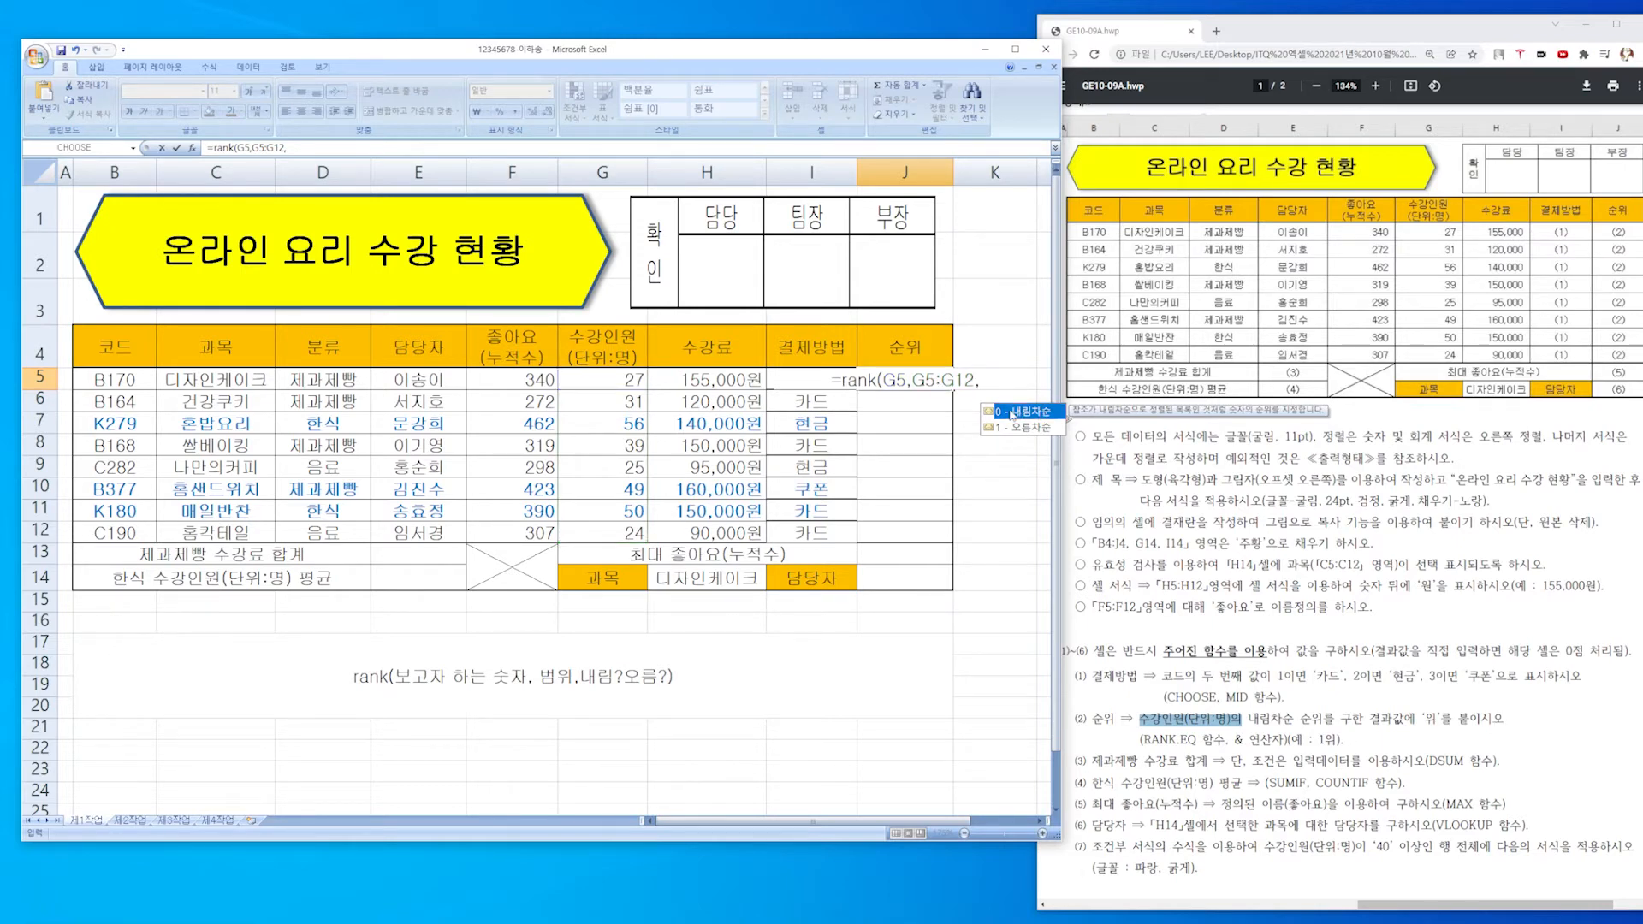
pyautogui.doubleClick(1012, 412)
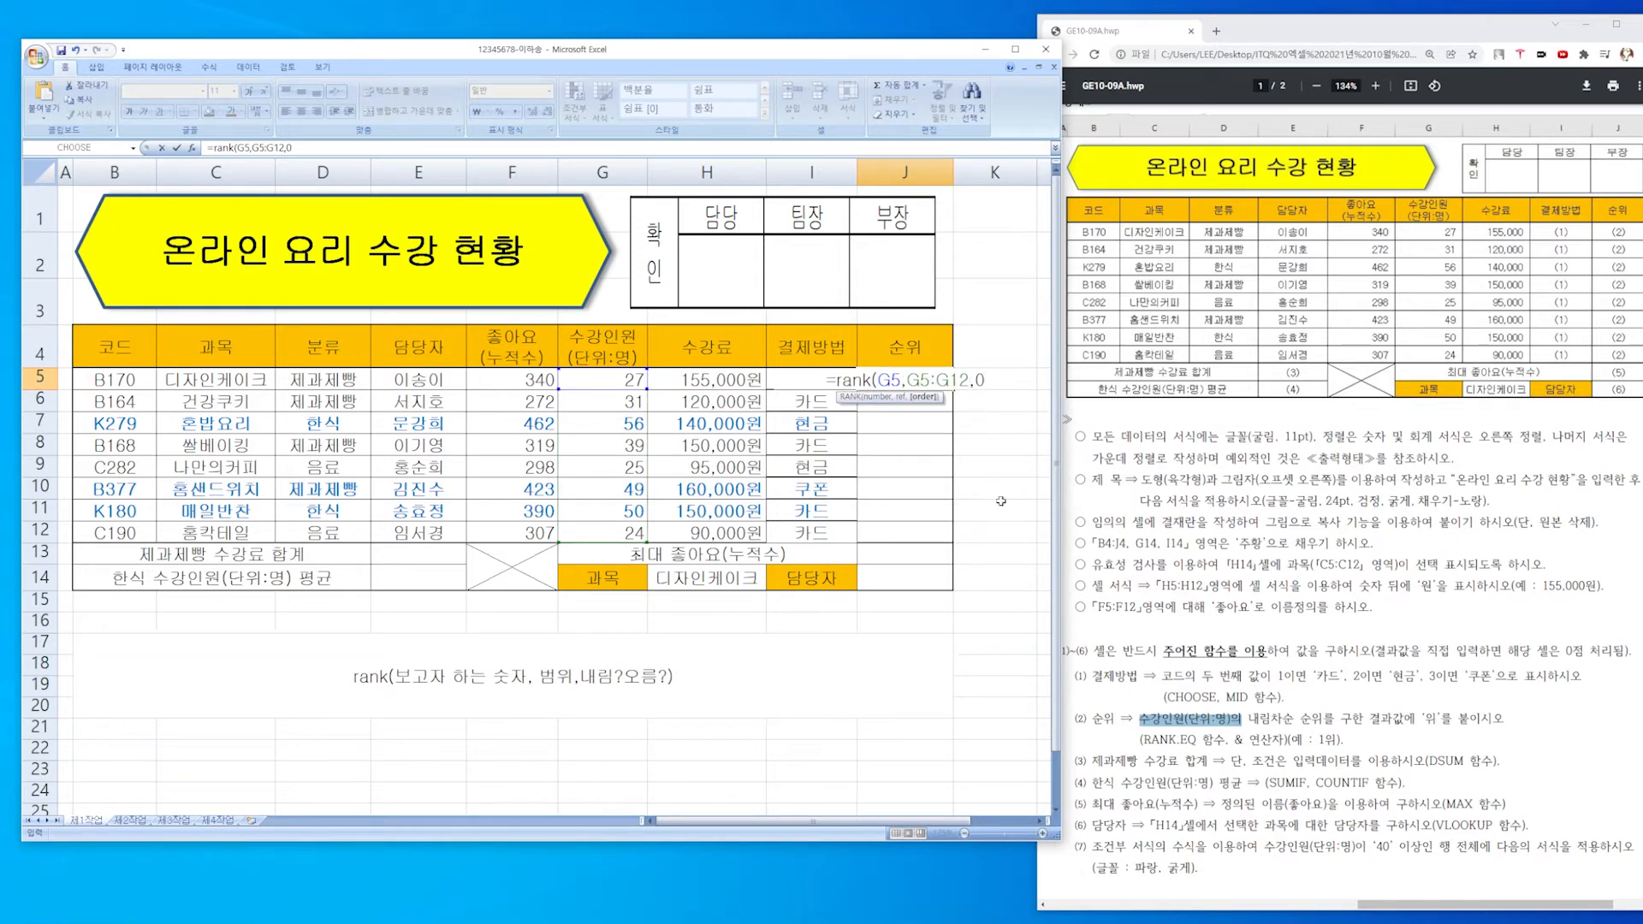
# Complete and confirm the formula =RANK(G5,G5:G12,0) in cell J5 of the 순위 column.
pyautogui.write(')')
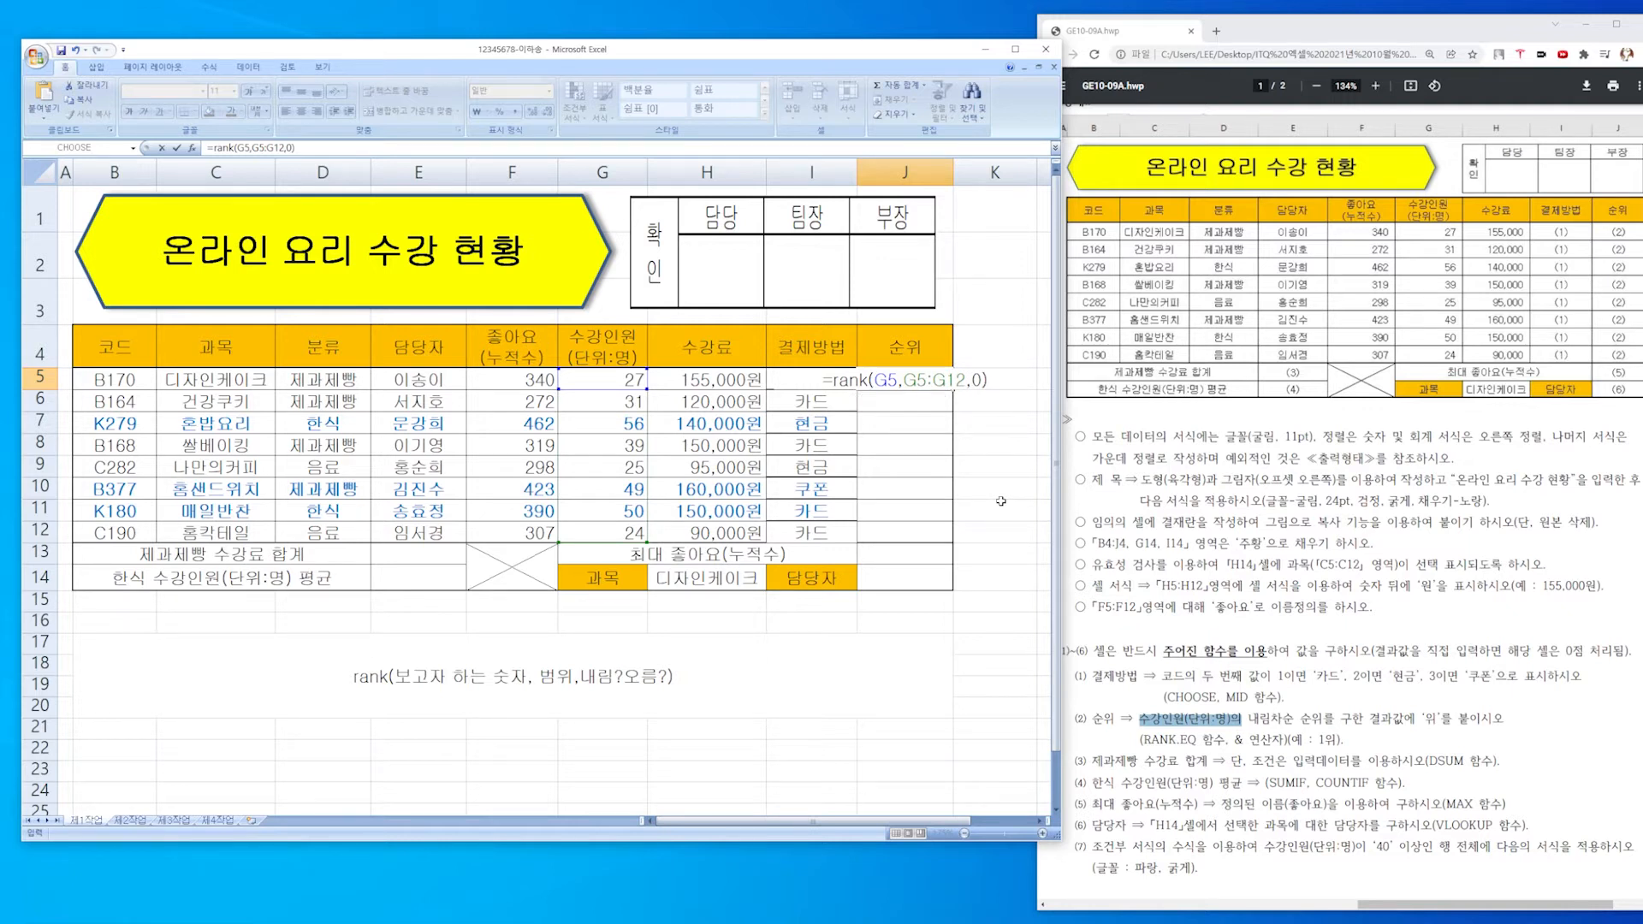
pyautogui.click(977, 390)
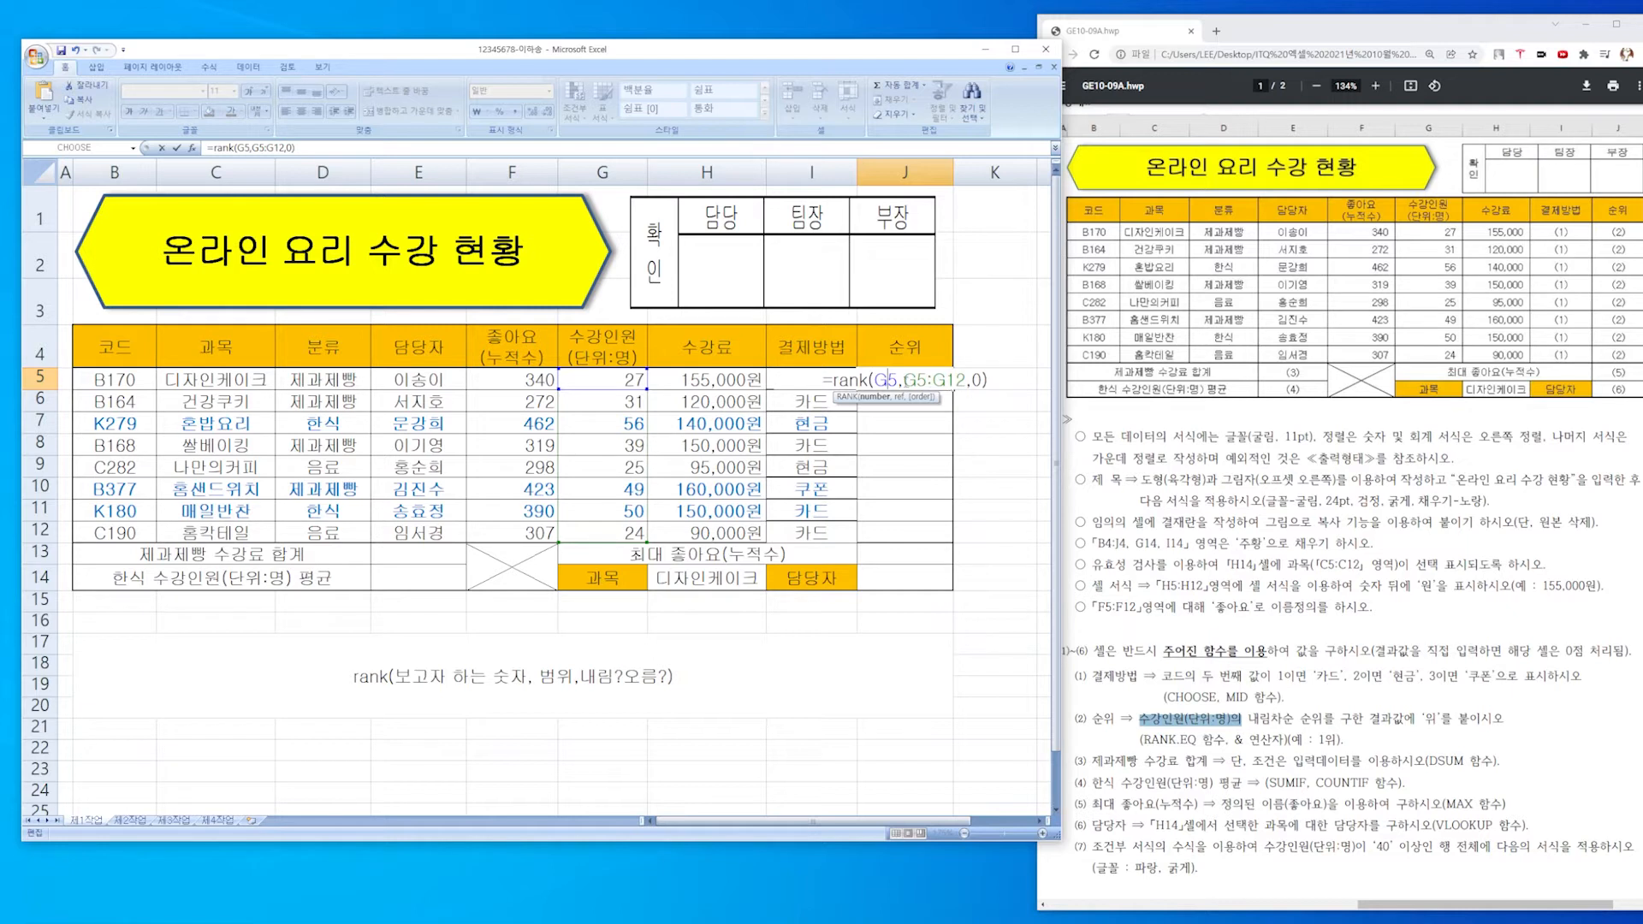
pyautogui.moveTo(903, 380); pyautogui.dragTo(965, 379)
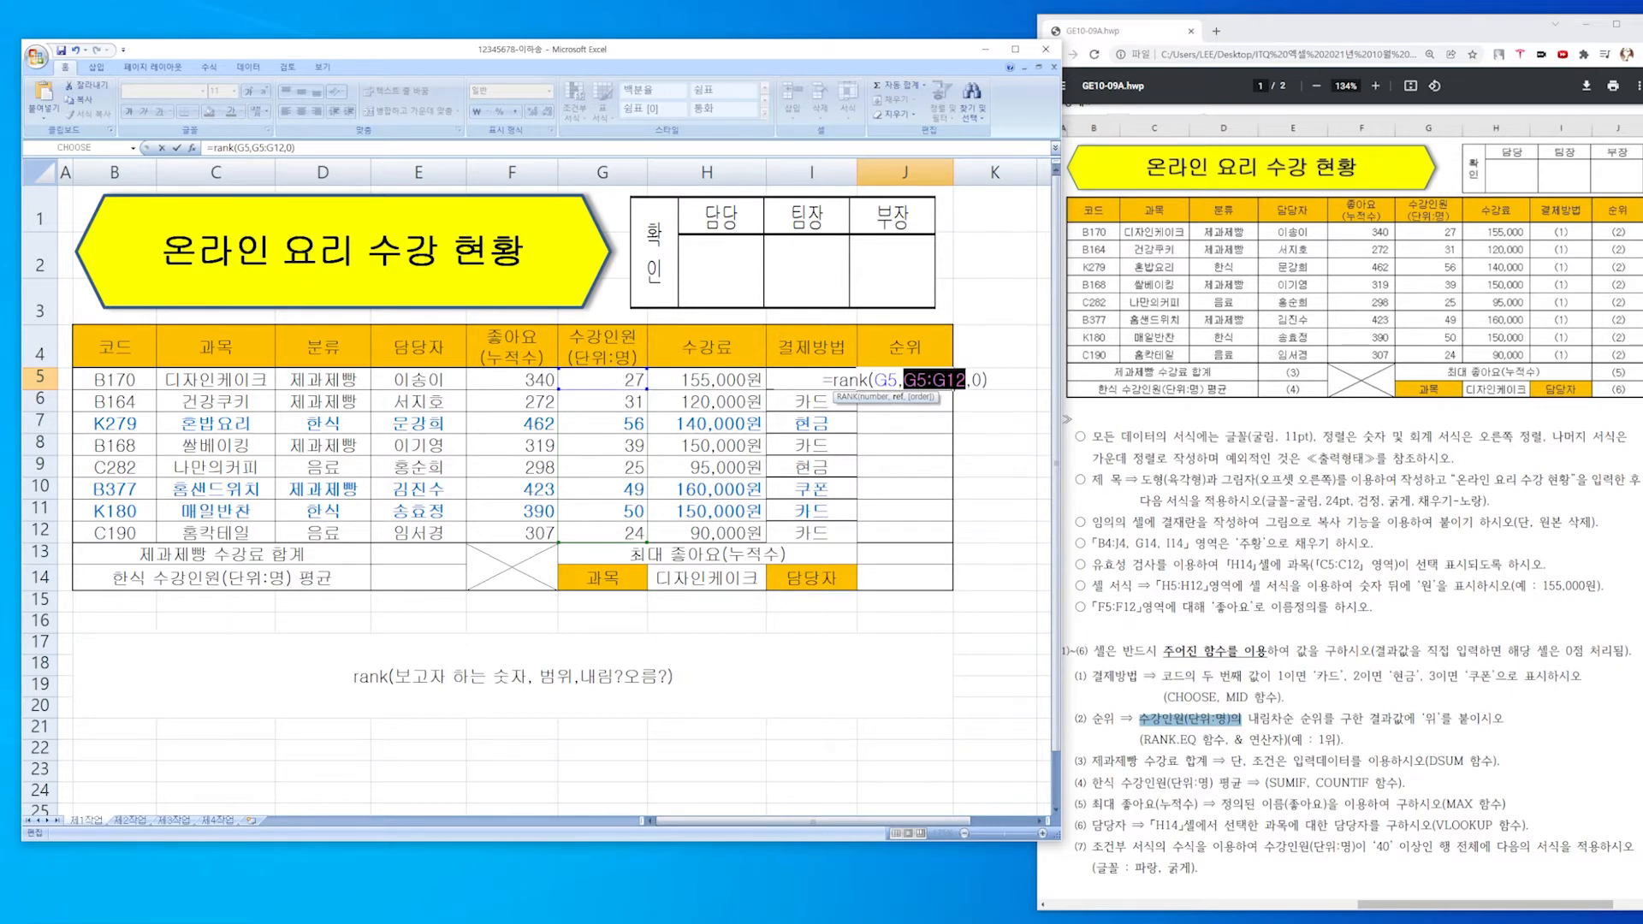
pyautogui.moveTo(903, 379); pyautogui.dragTo(967, 380)
pyautogui.press('Return')
# Fill the J5 rank formula down to J9 and examine how its relative range shifts from row to row.
pyautogui.click(920, 383)
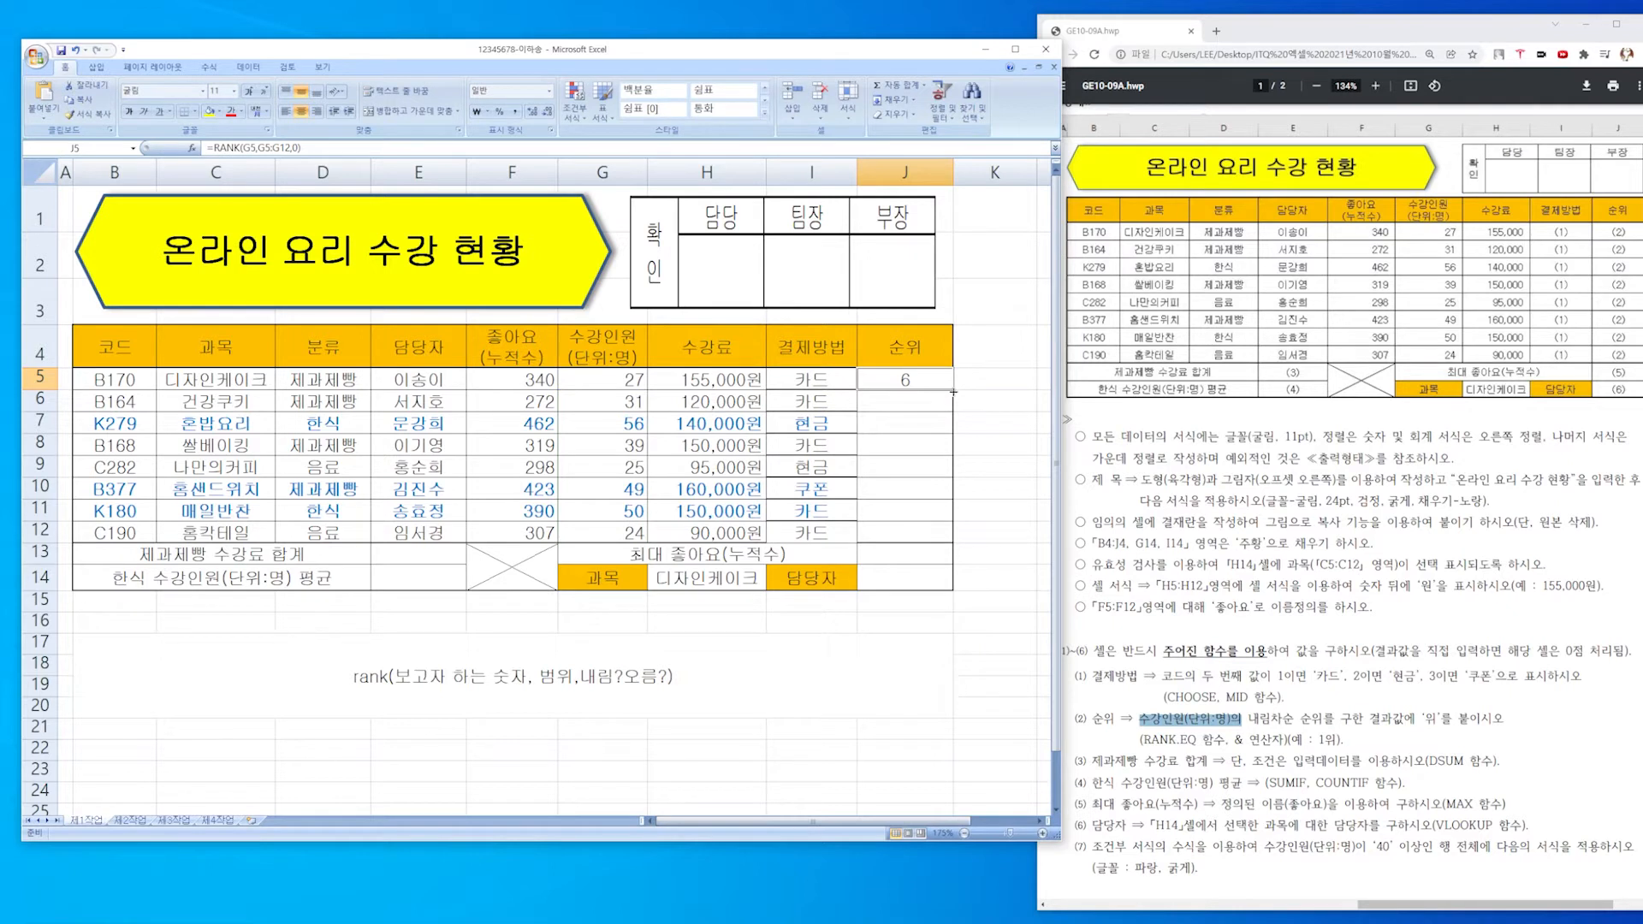
pyautogui.moveTo(953, 391); pyautogui.dragTo(952, 471)
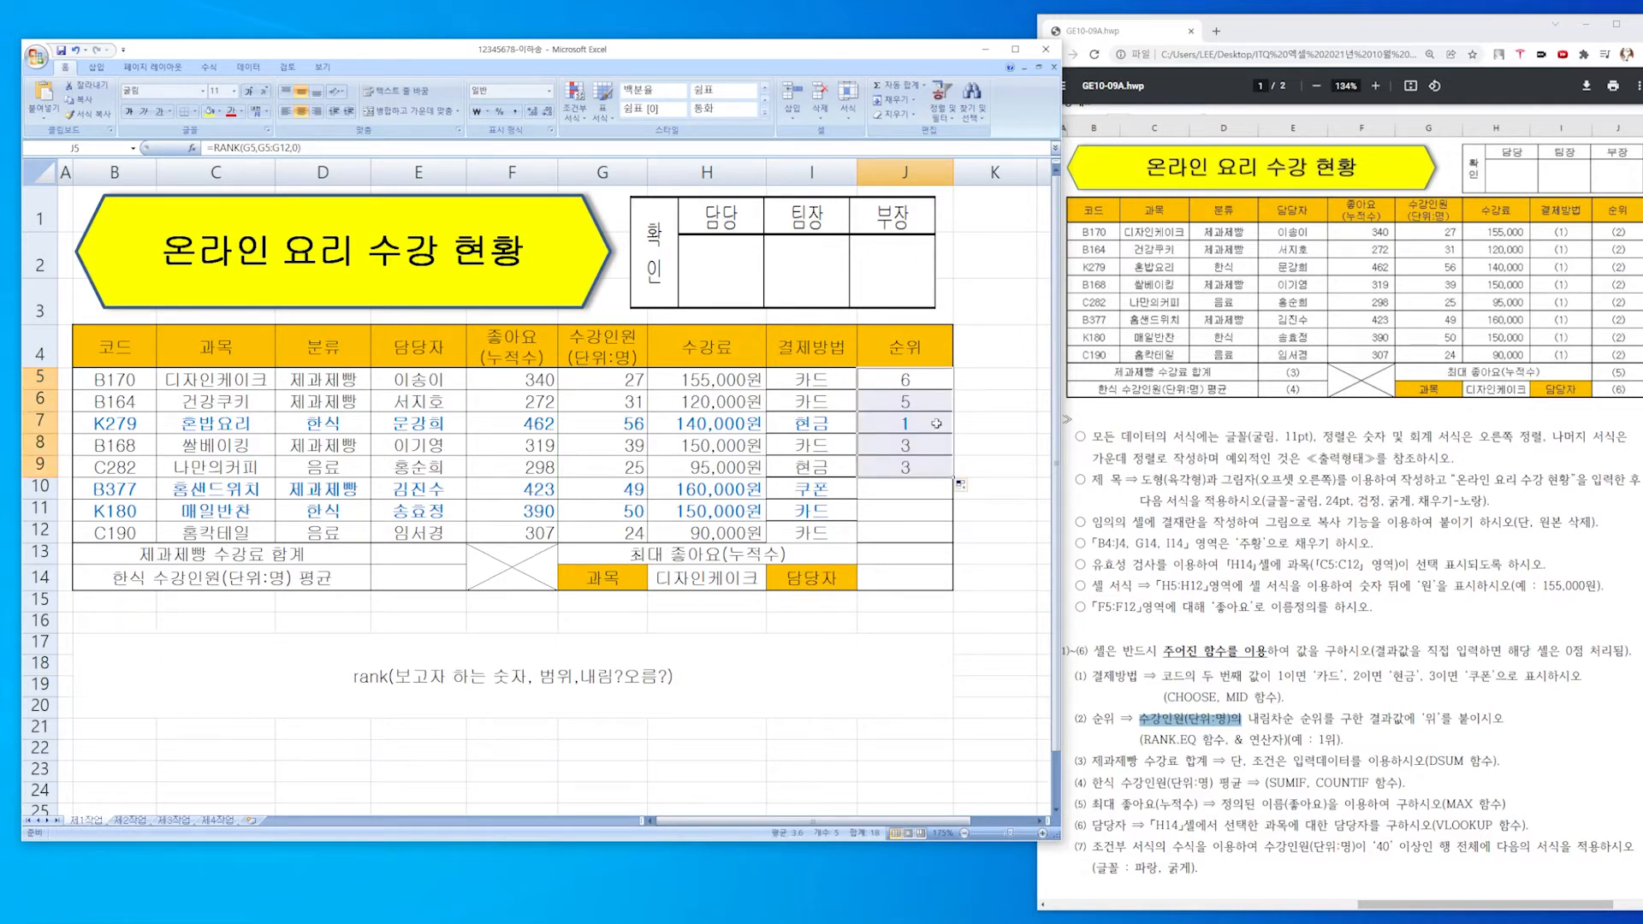
pyautogui.click(921, 374)
pyautogui.doubleClick(921, 377)
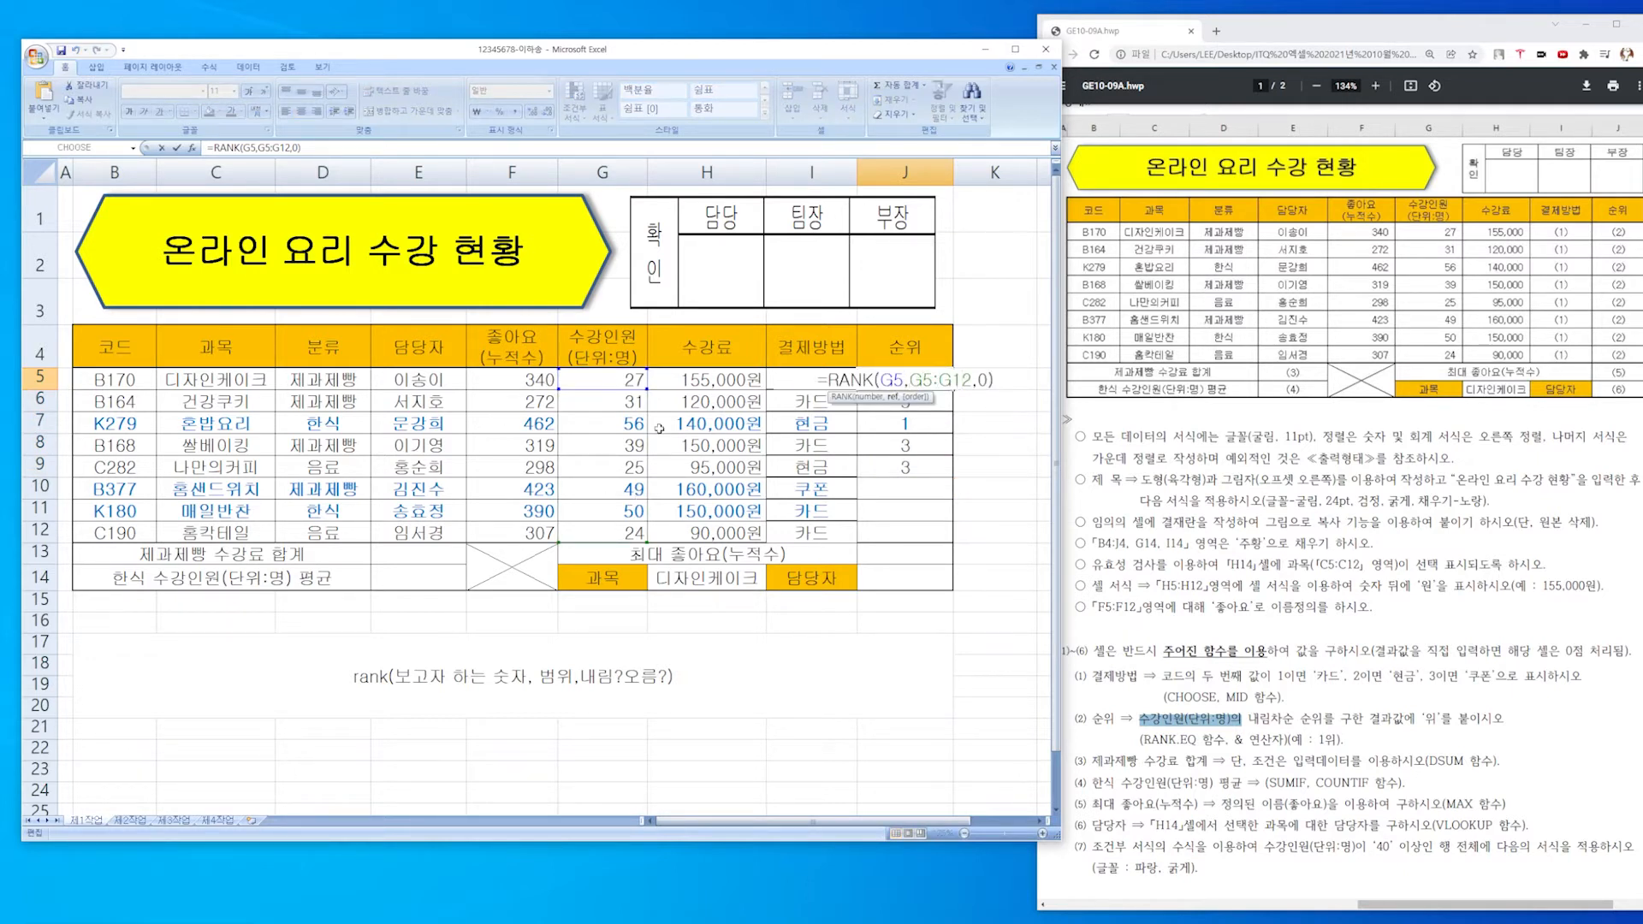
pyautogui.press('Return')
pyautogui.doubleClick(942, 401)
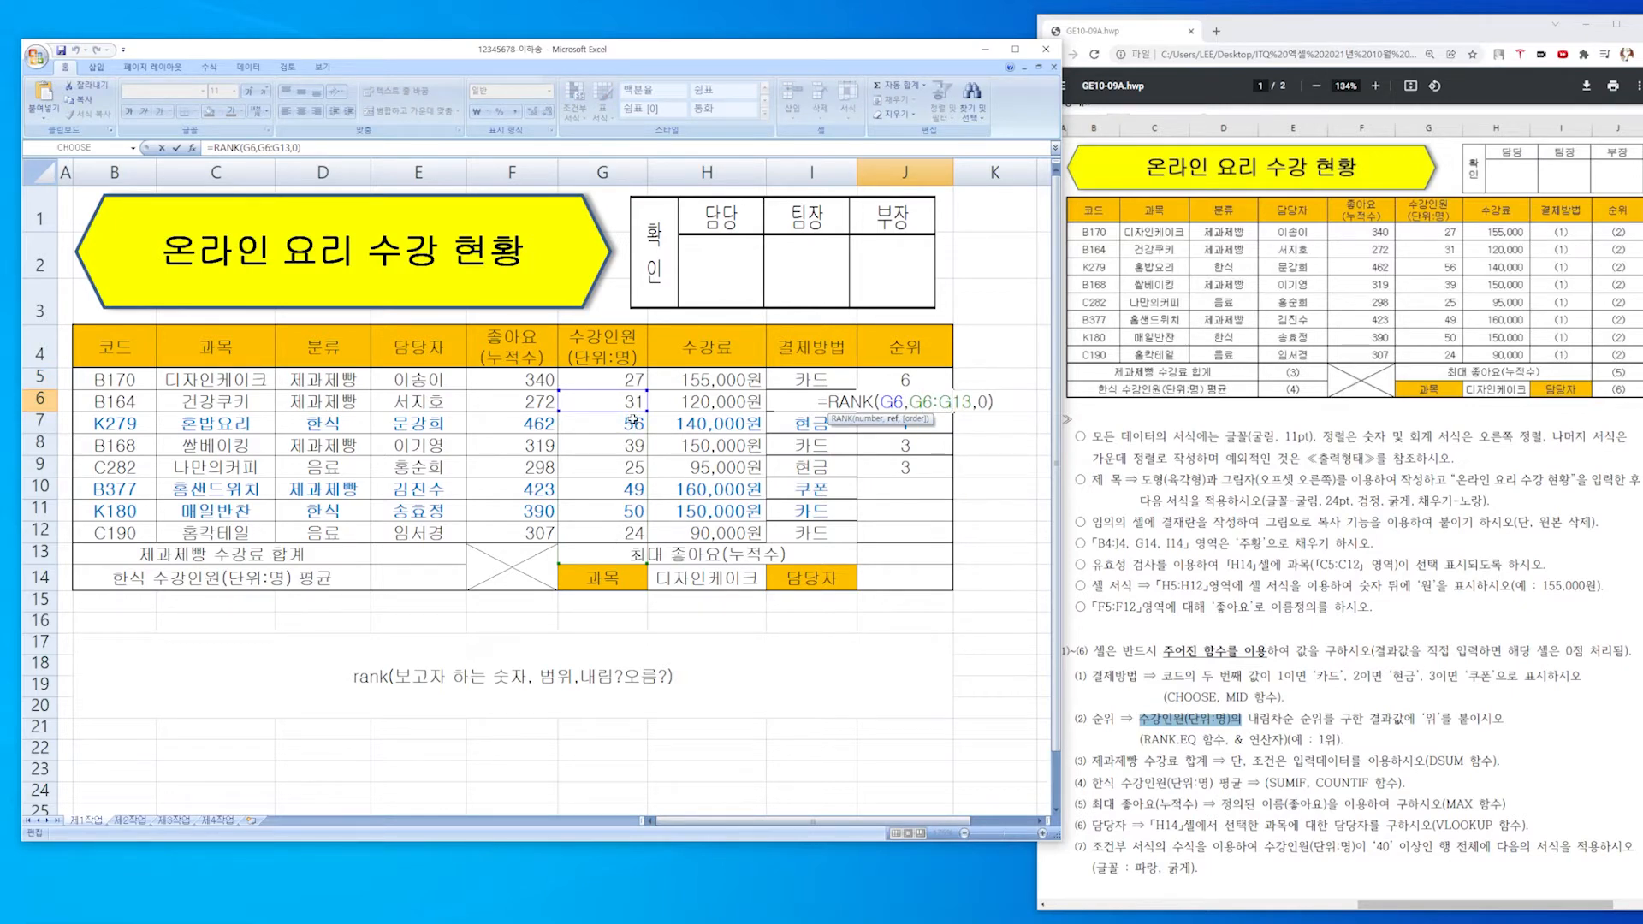
pyautogui.moveTo(634, 379); pyautogui.dragTo(625, 537)
pyautogui.moveTo(633, 402); pyautogui.dragTo(625, 552)
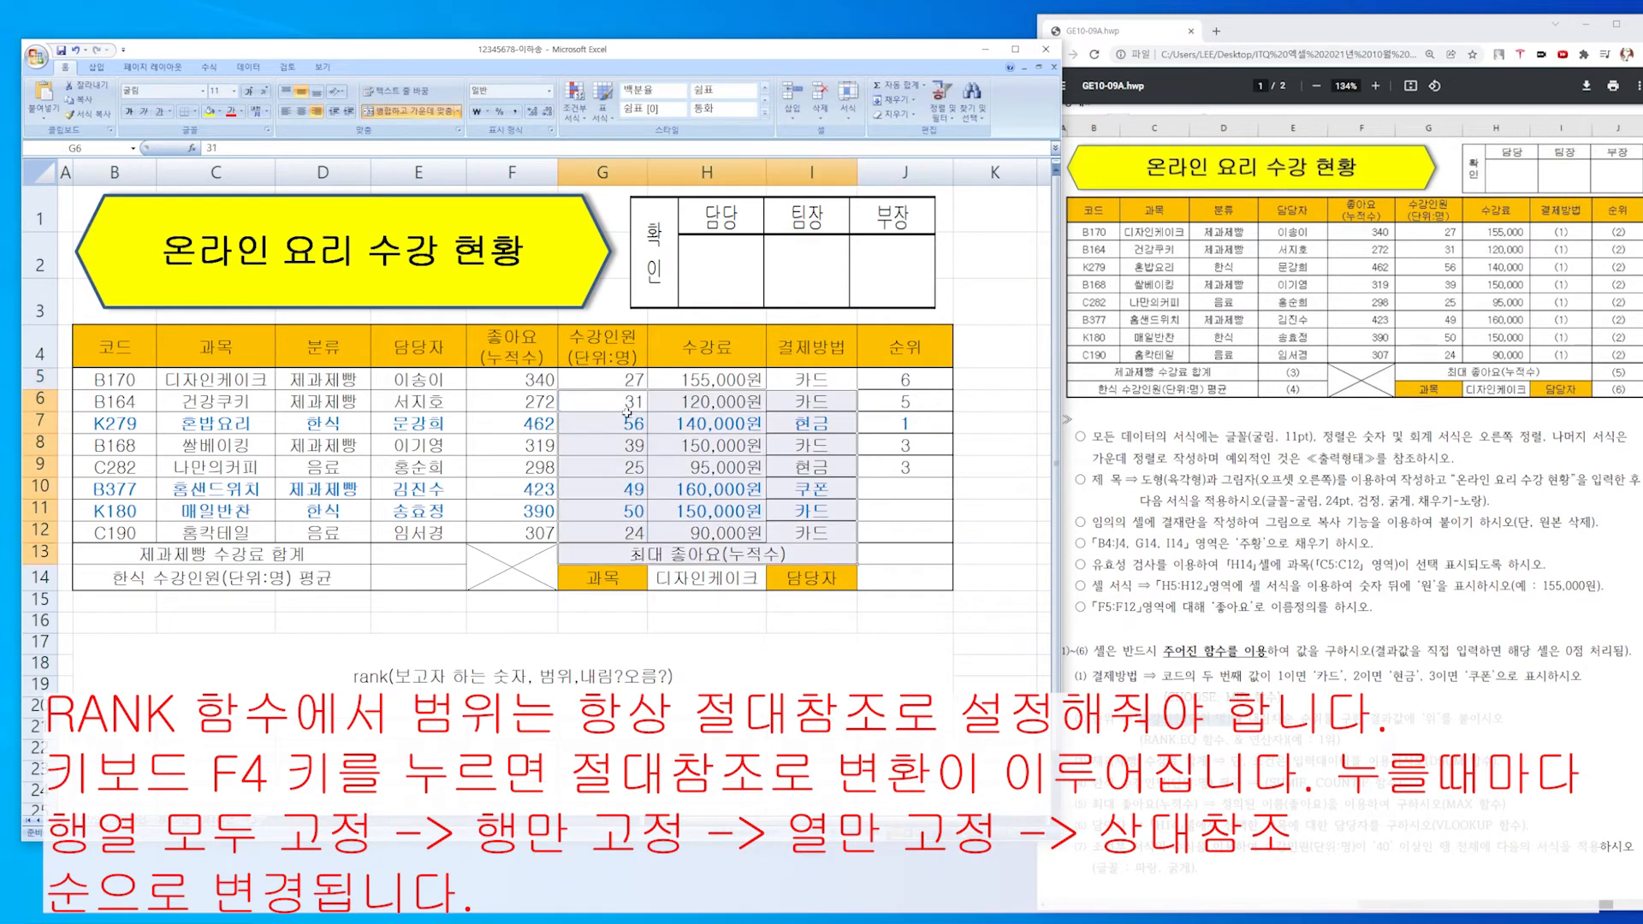
pyautogui.moveTo(625, 415); pyautogui.dragTo(617, 582)
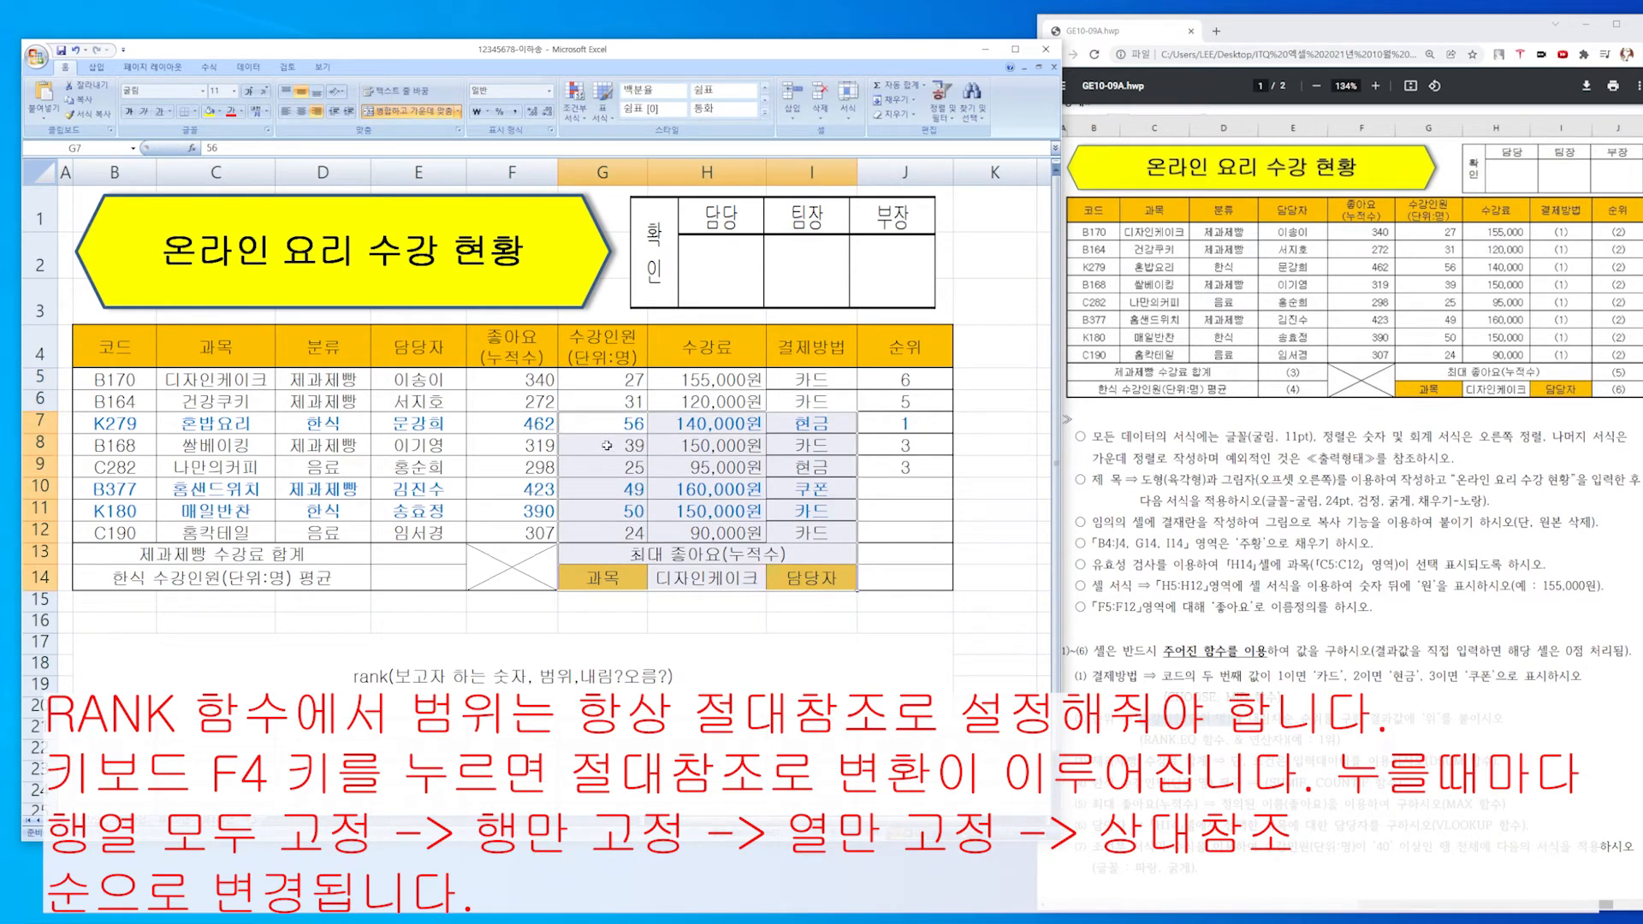
pyautogui.moveTo(603, 441); pyautogui.dragTo(608, 605)
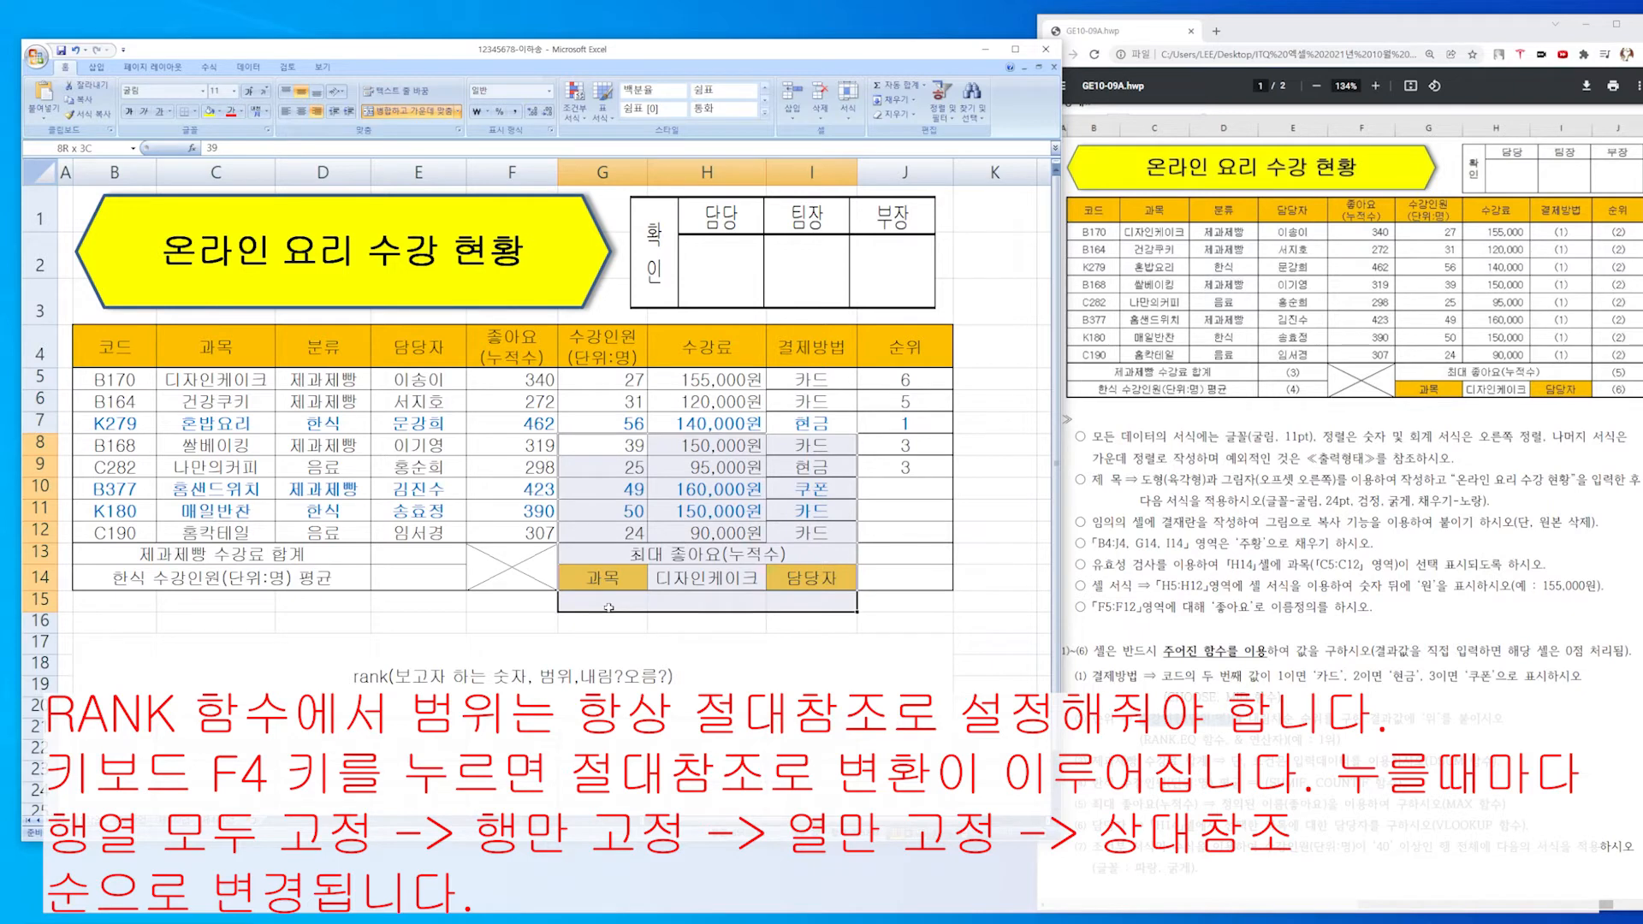
# Change the range in the J5 RANK formula to the absolute reference $G$5:$G$12.
pyautogui.click(909, 382)
pyautogui.doubleClick(909, 383)
pyautogui.hotkey('shift', 'Right')
pyautogui.hotkey('shift', 'Right')
pyautogui.hotkey('shift', 'Right')
pyautogui.hotkey('shift', 'Right')
pyautogui.hotkey('shift', 'Right')
pyautogui.hotkey('shift', 'Right')
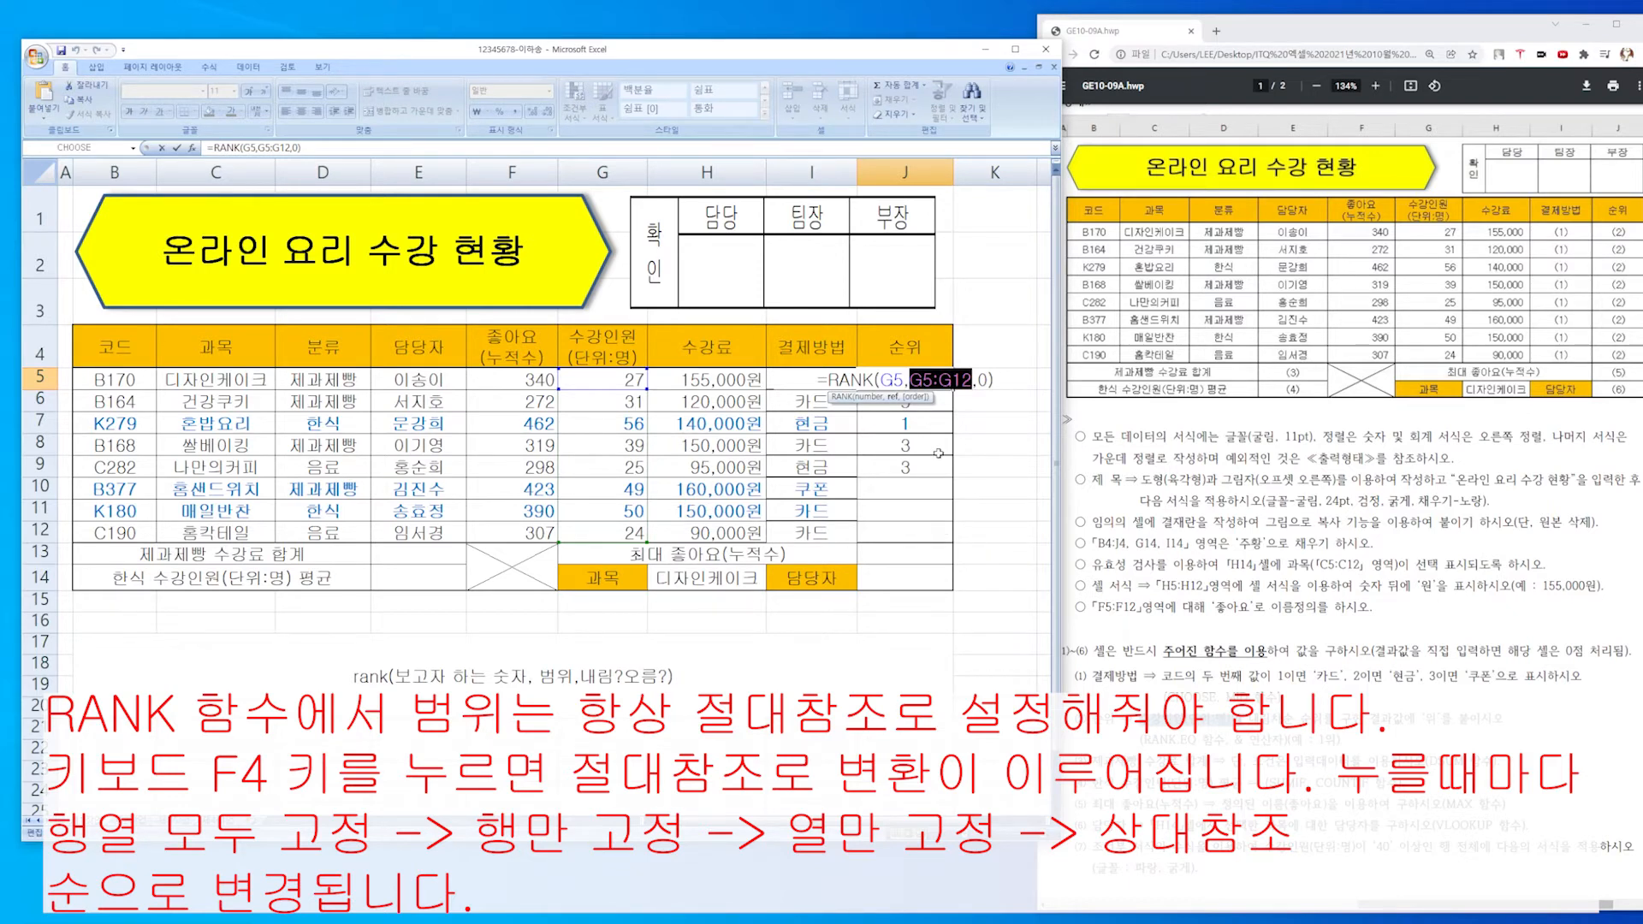
pyautogui.press('F4')
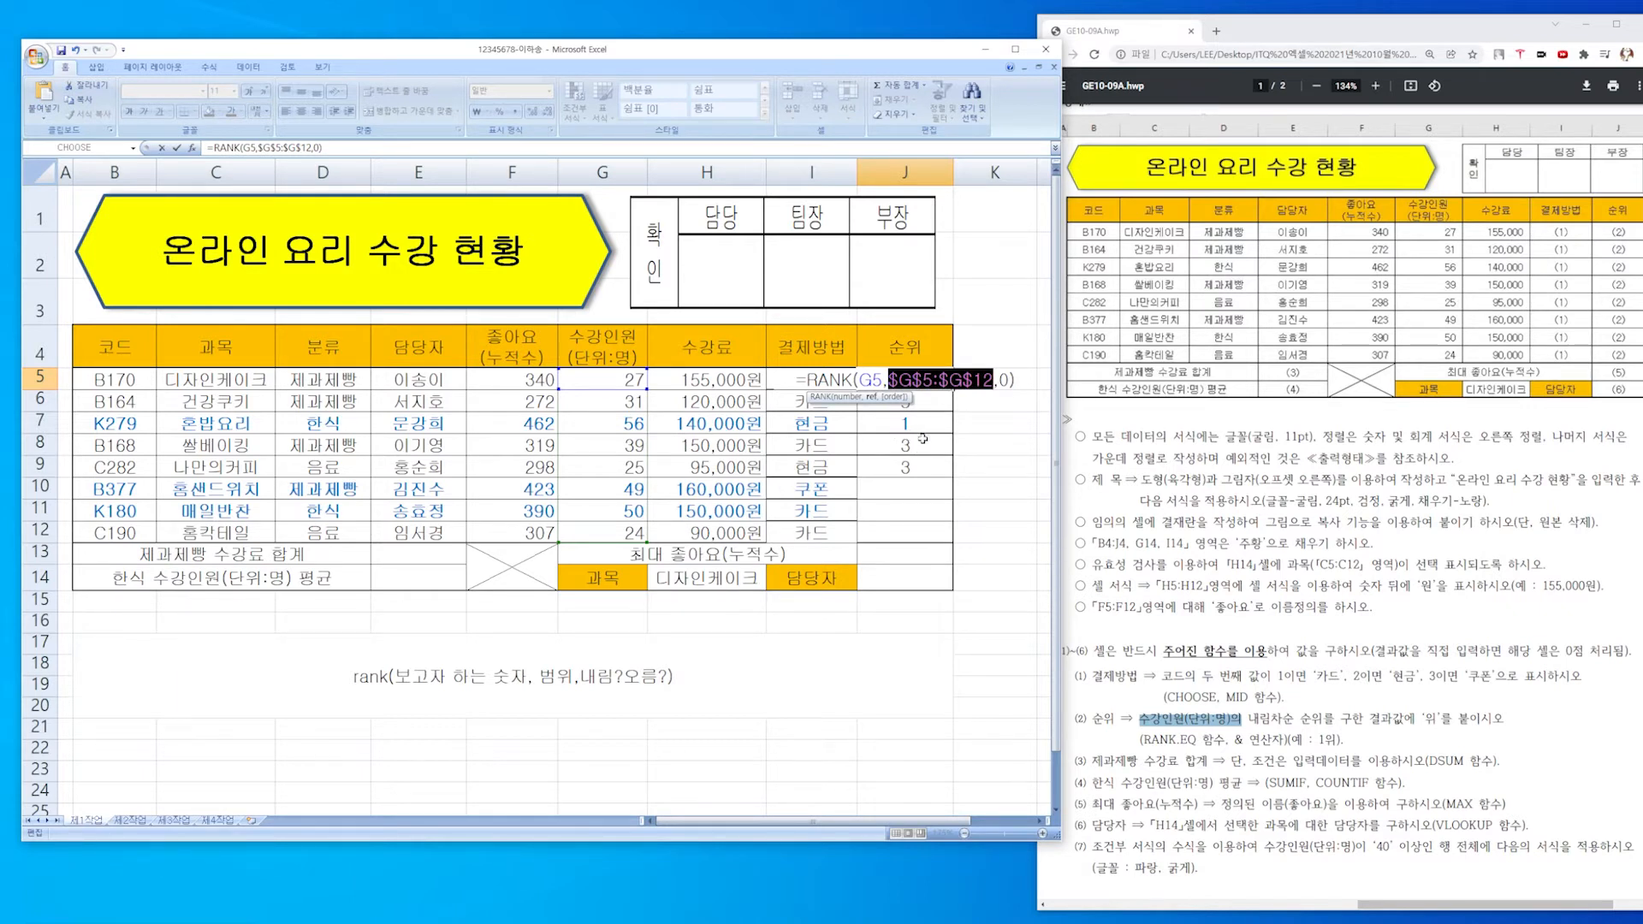
pyautogui.press('Return')
# Fill the J5 formula with the absolute range down to J12 and check the copied cells.
pyautogui.click(928, 384)
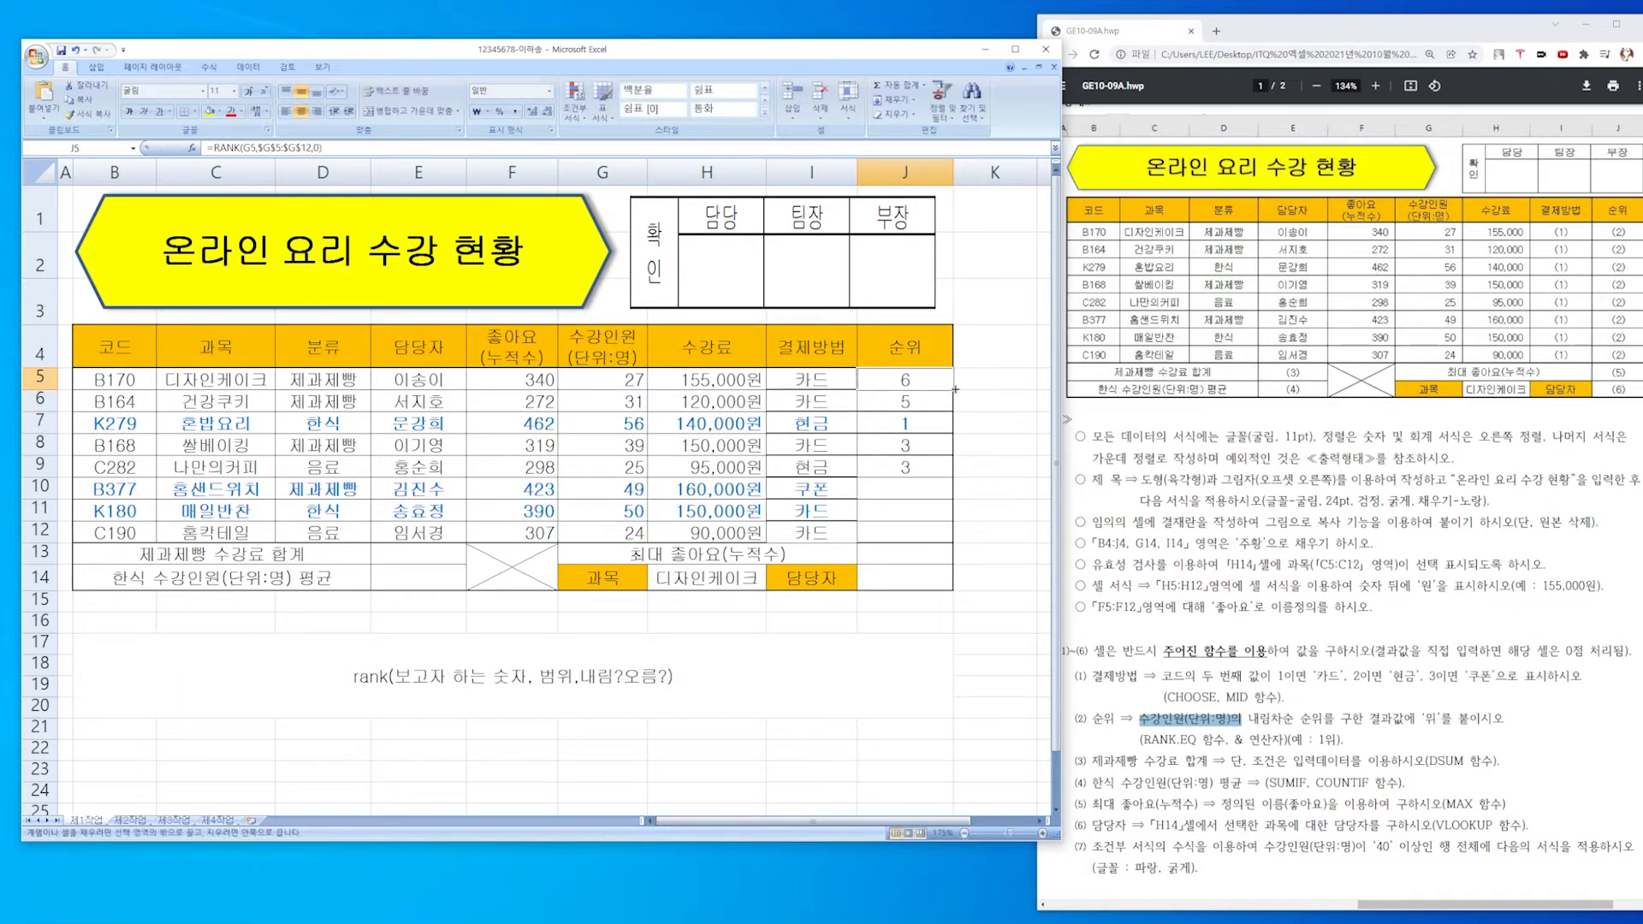
pyautogui.moveTo(955, 389); pyautogui.dragTo(955, 535)
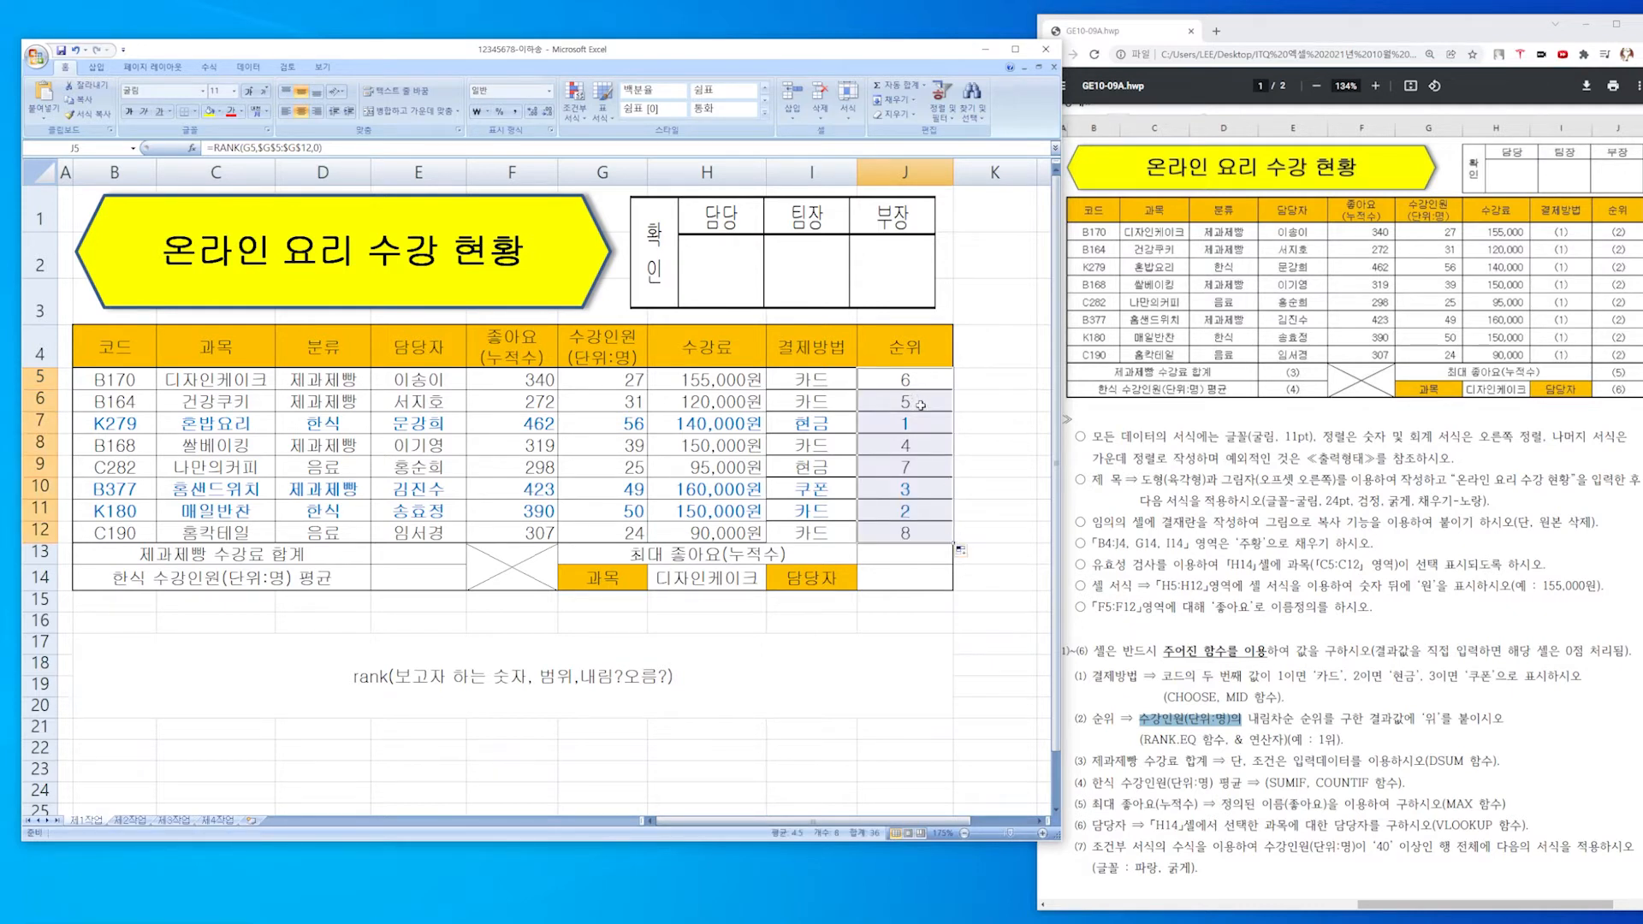
pyautogui.click(920, 405)
pyautogui.click(923, 465)
pyautogui.click(924, 494)
pyautogui.click(923, 537)
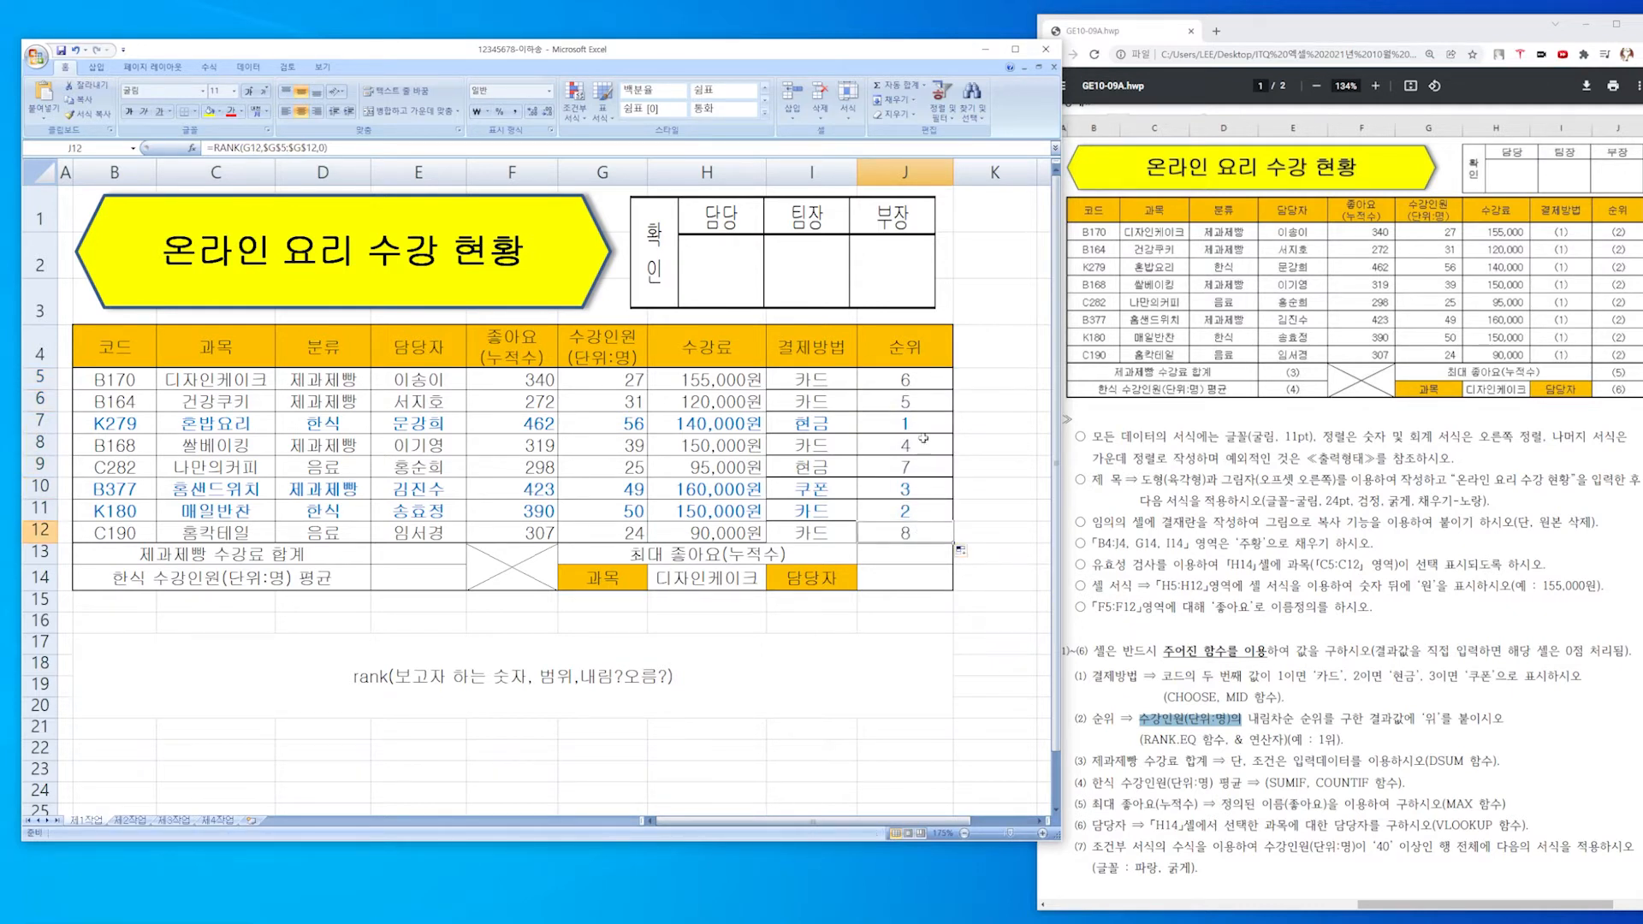
# Append & "위" to the RANK formula in J5, following condition (2) in the exam PDF.
pyautogui.click(925, 380)
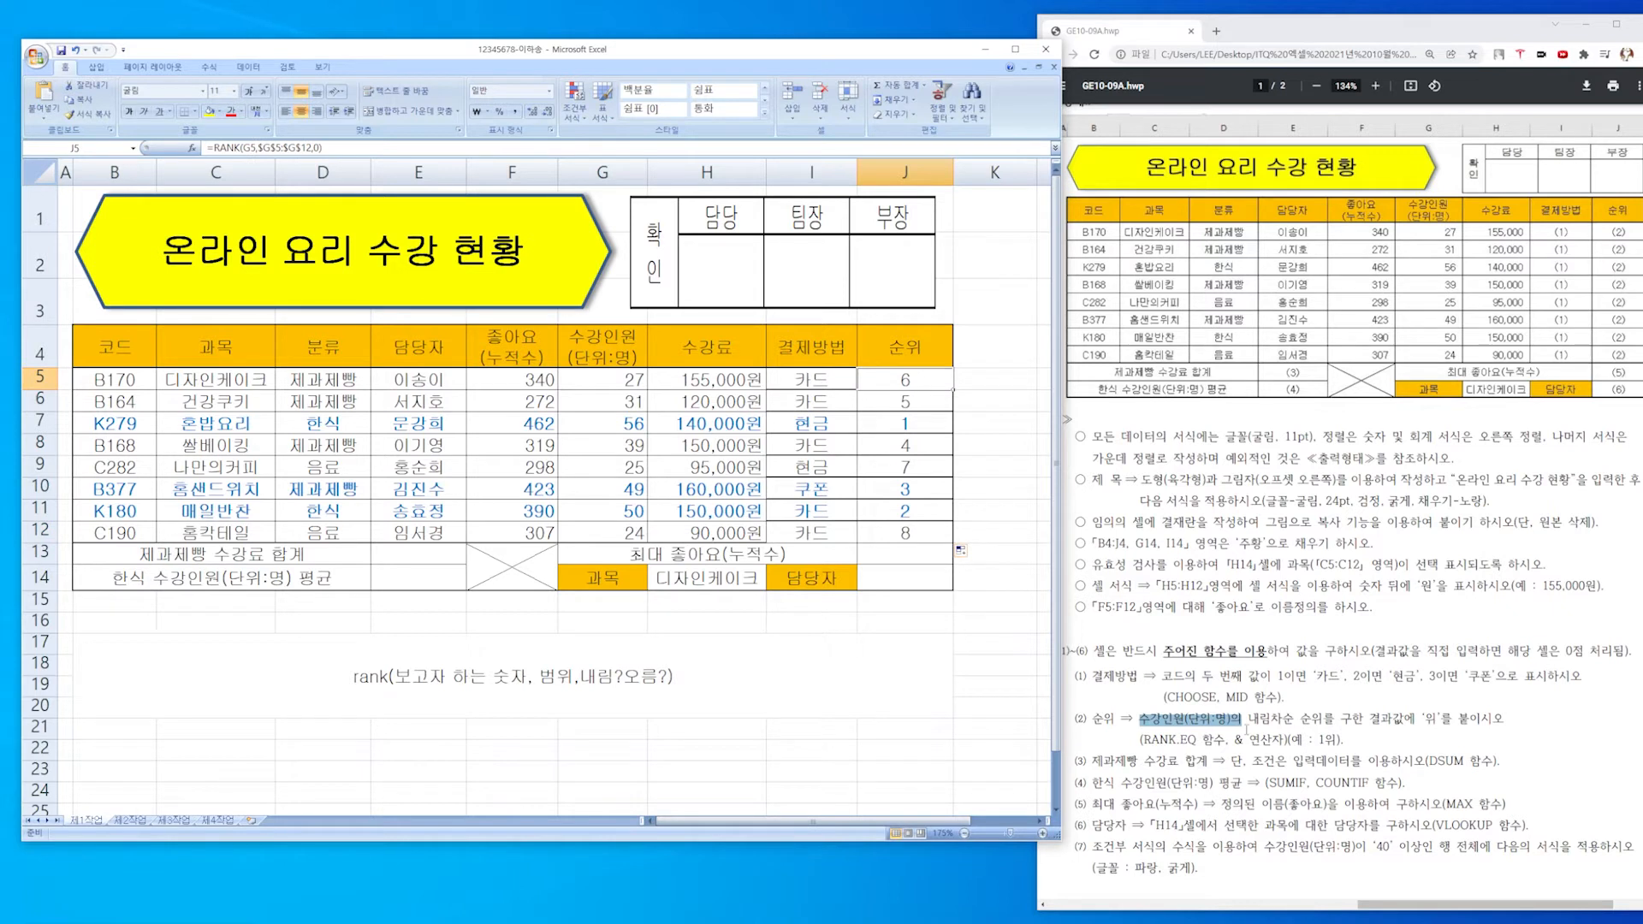
pyautogui.doubleClick(1263, 742)
pyautogui.doubleClick(1322, 740)
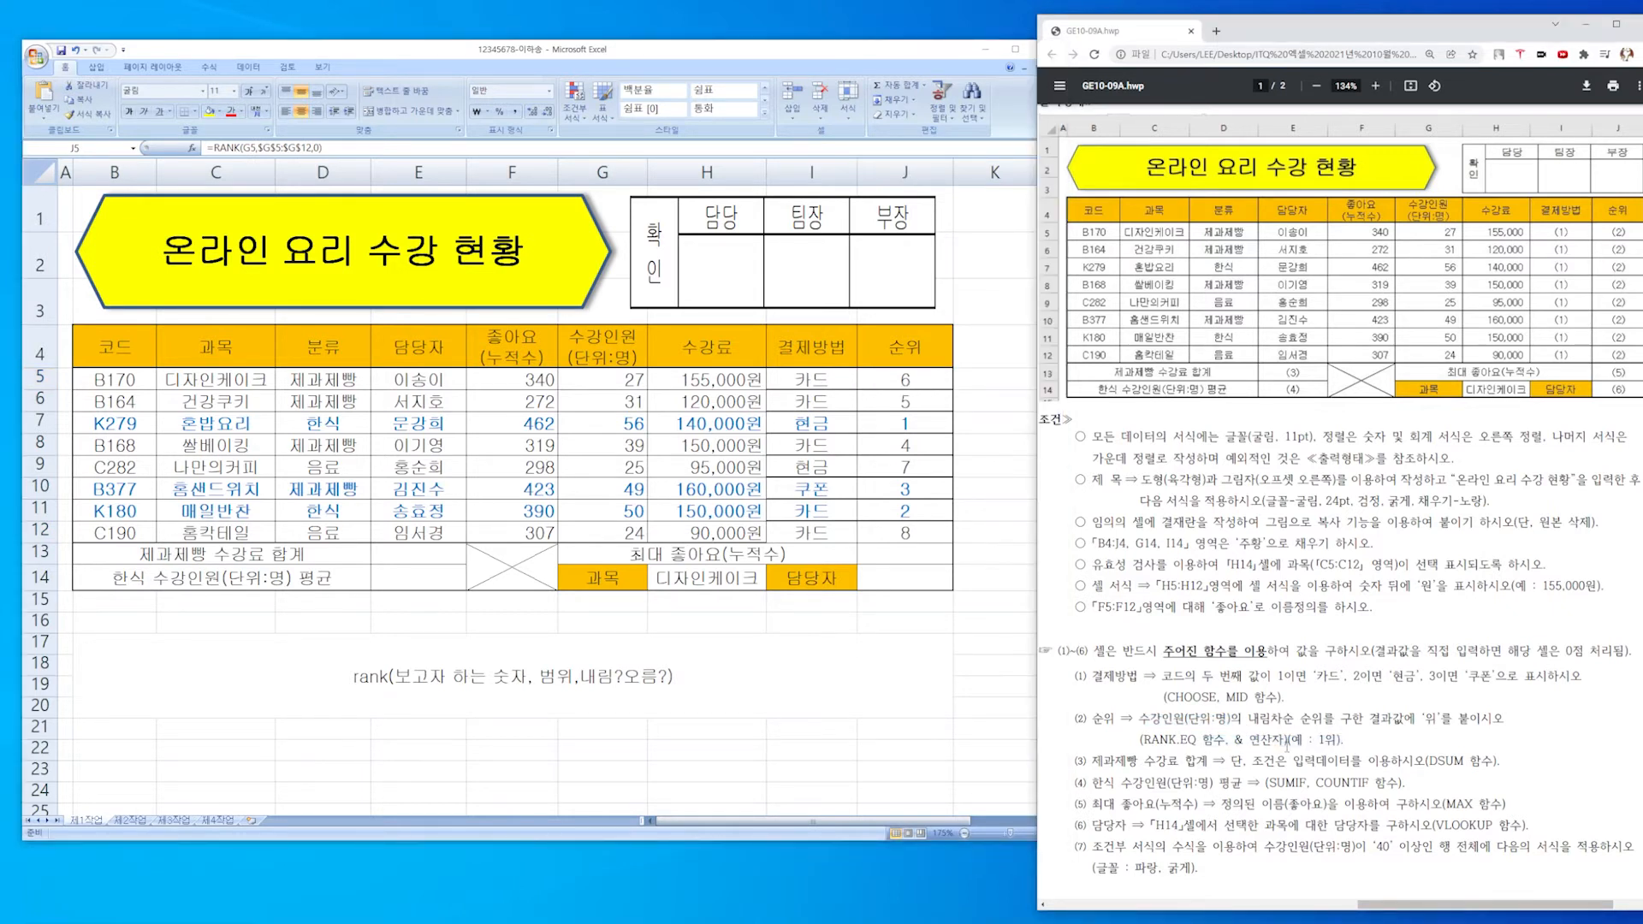
pyautogui.hotkey('alt', 'Tab')
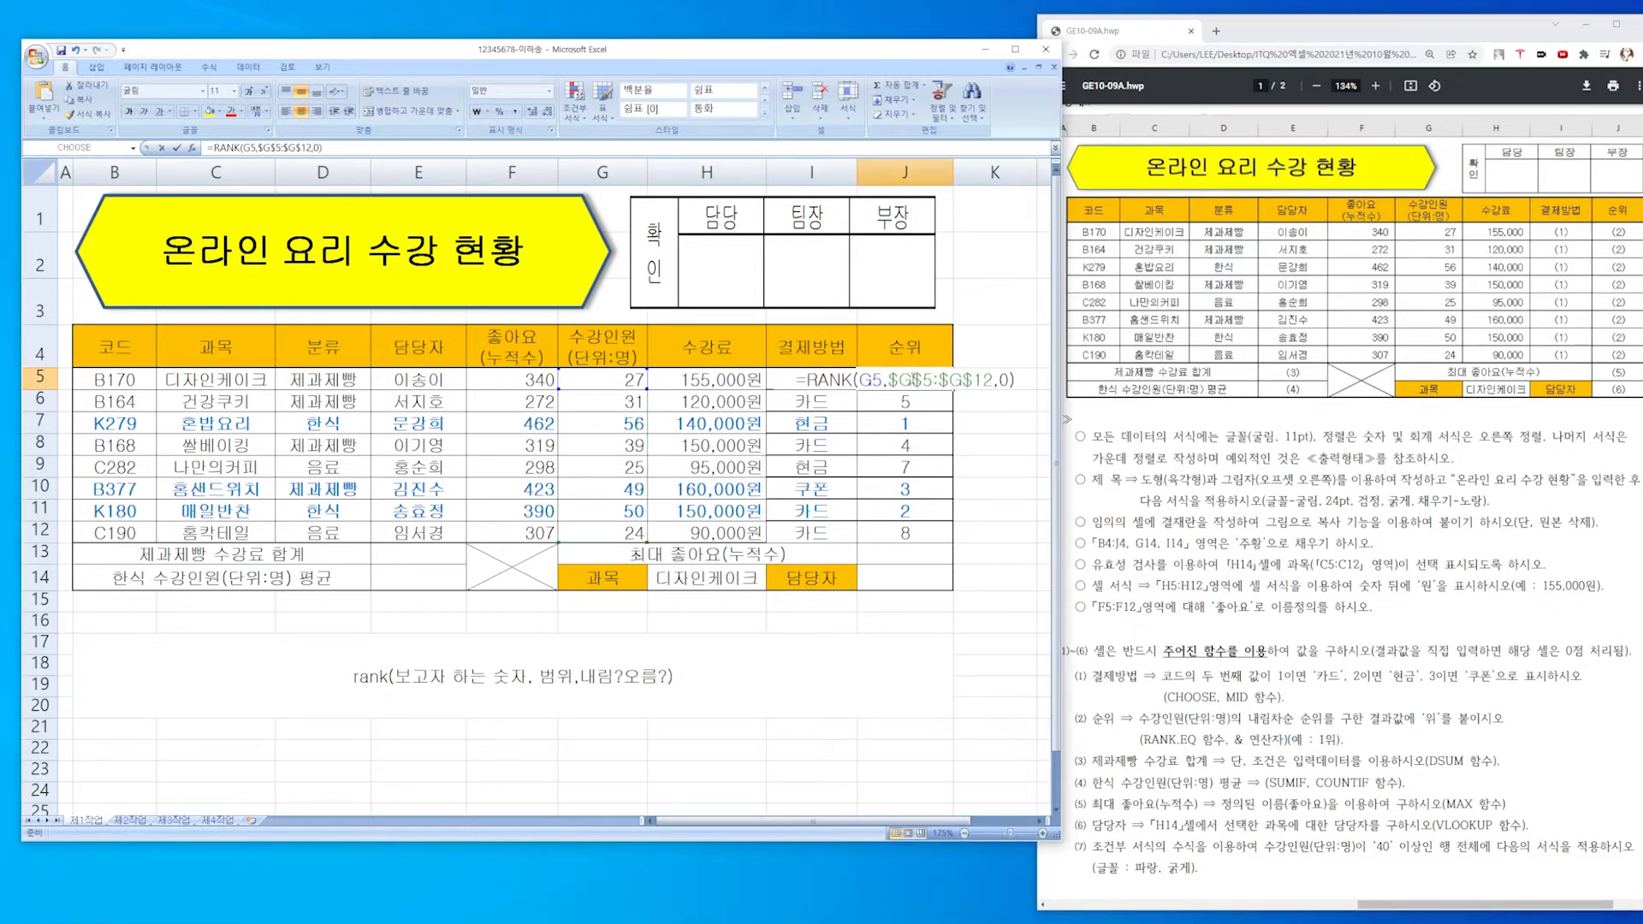
pyautogui.press('F2')
pyautogui.click(1018, 379)
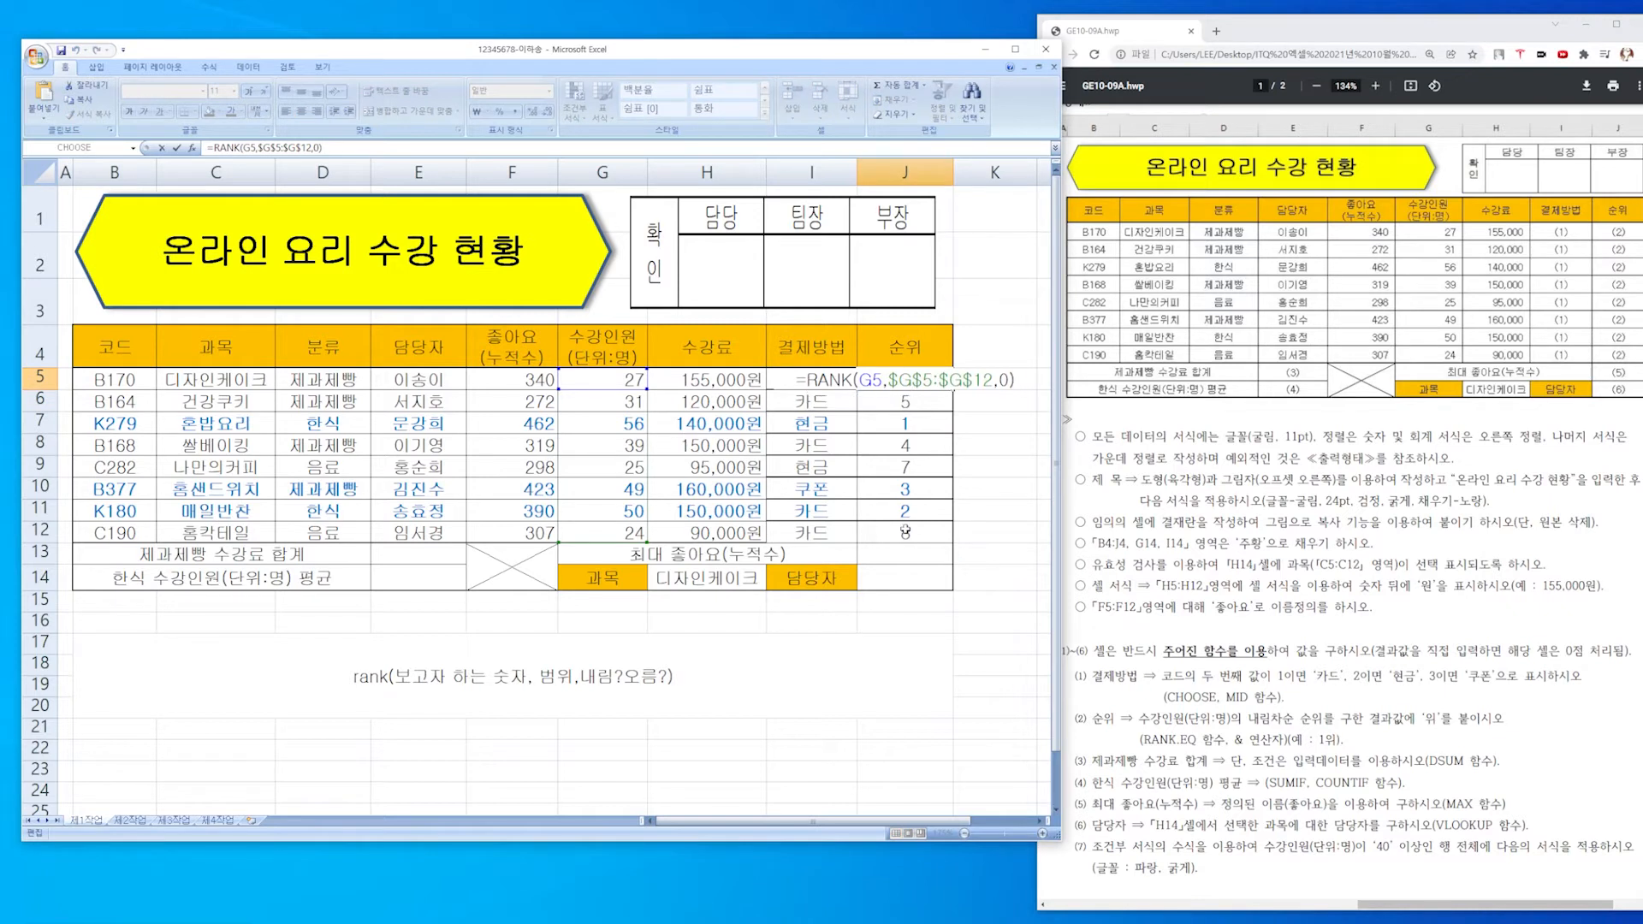
pyautogui.write('&')
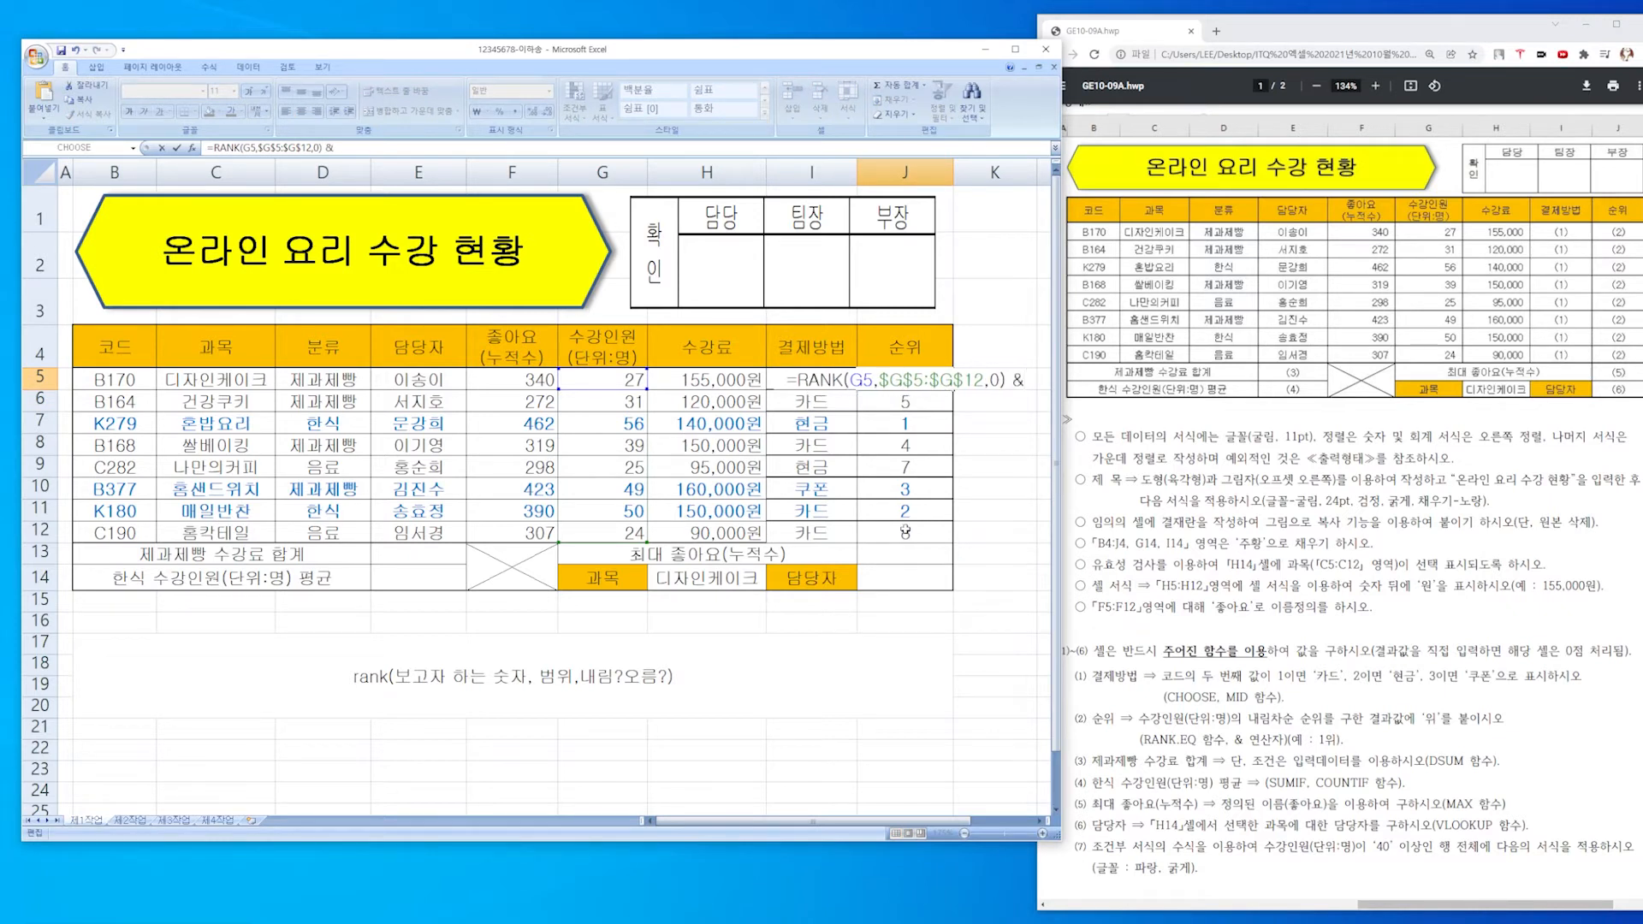
pyautogui.write(' "우')
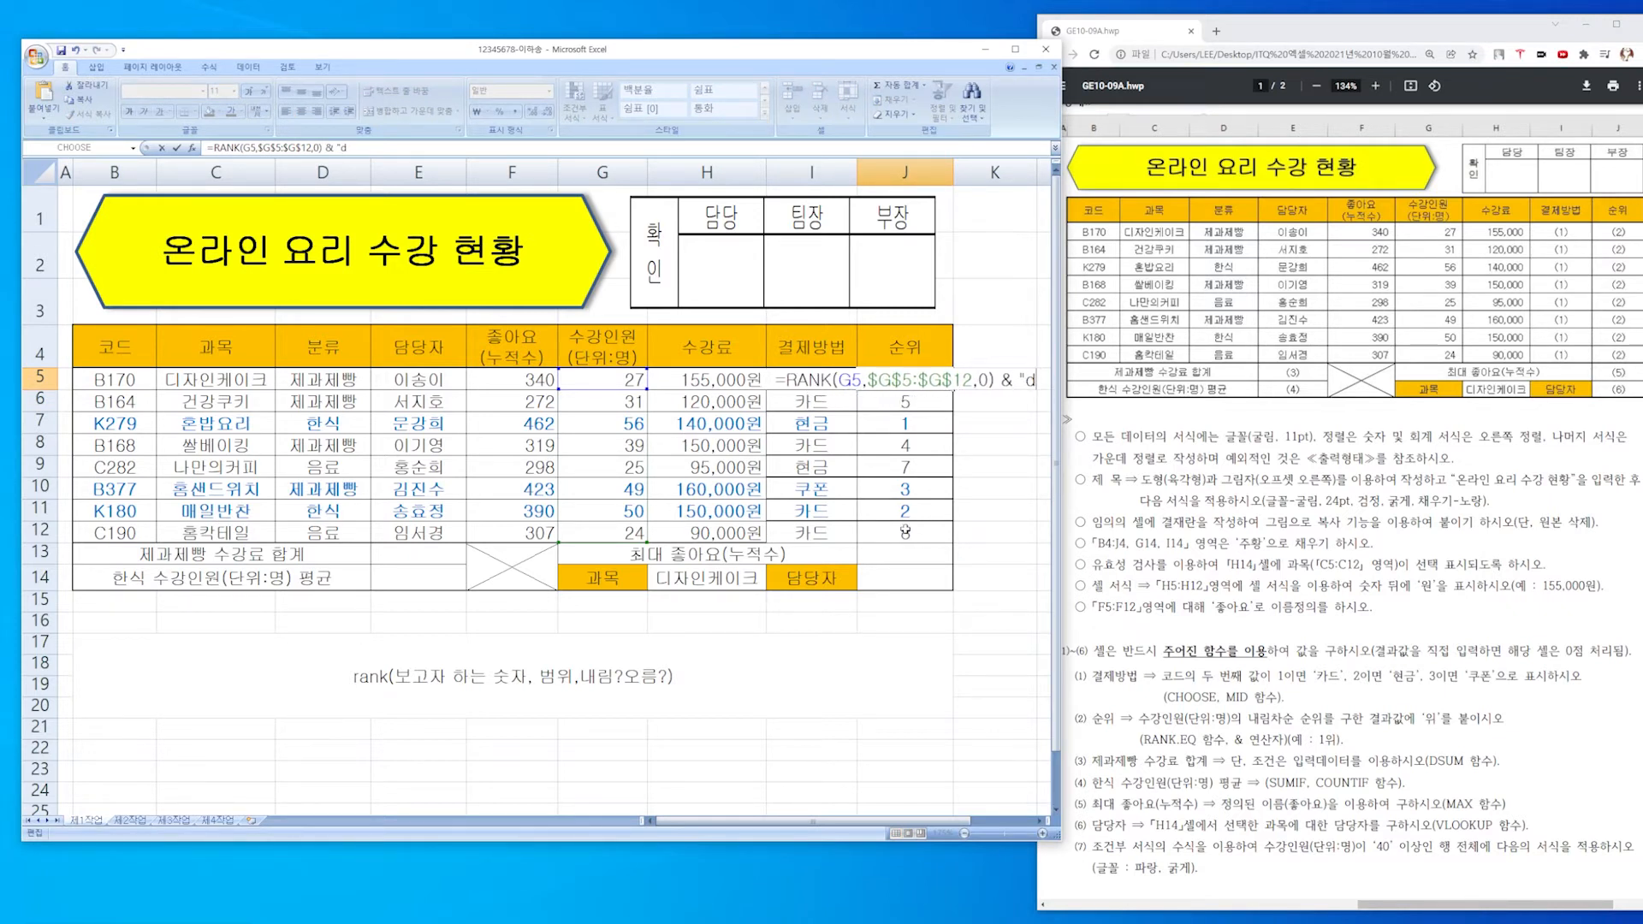
pyautogui.write('ㅣ"')
pyautogui.press('BackSpace')
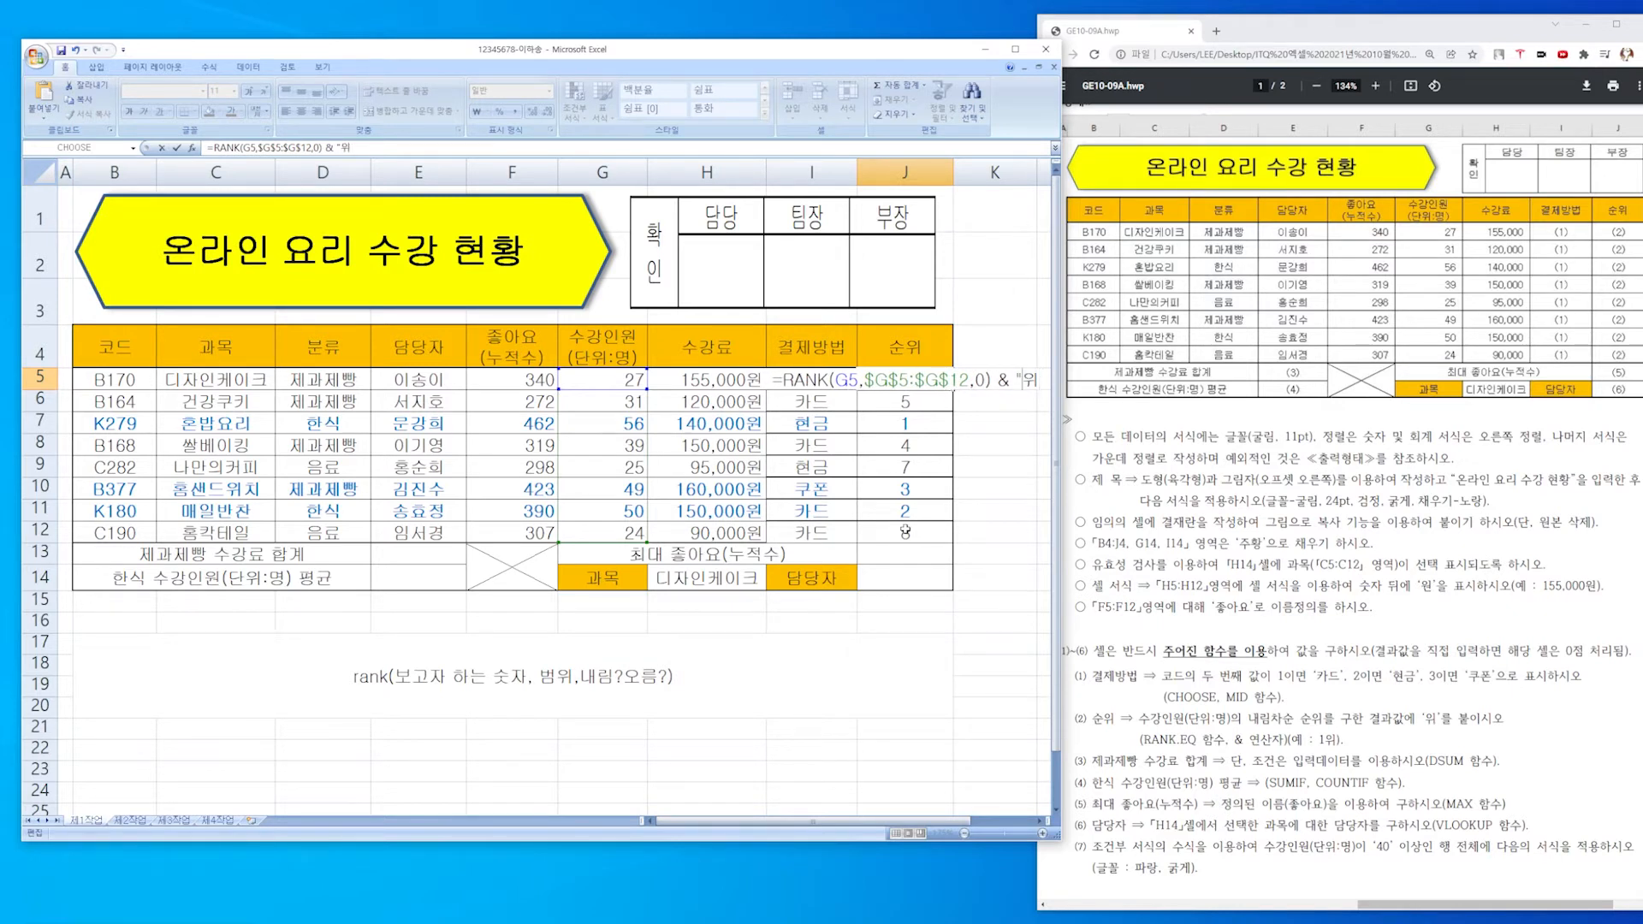
pyautogui.press('BackSpace')
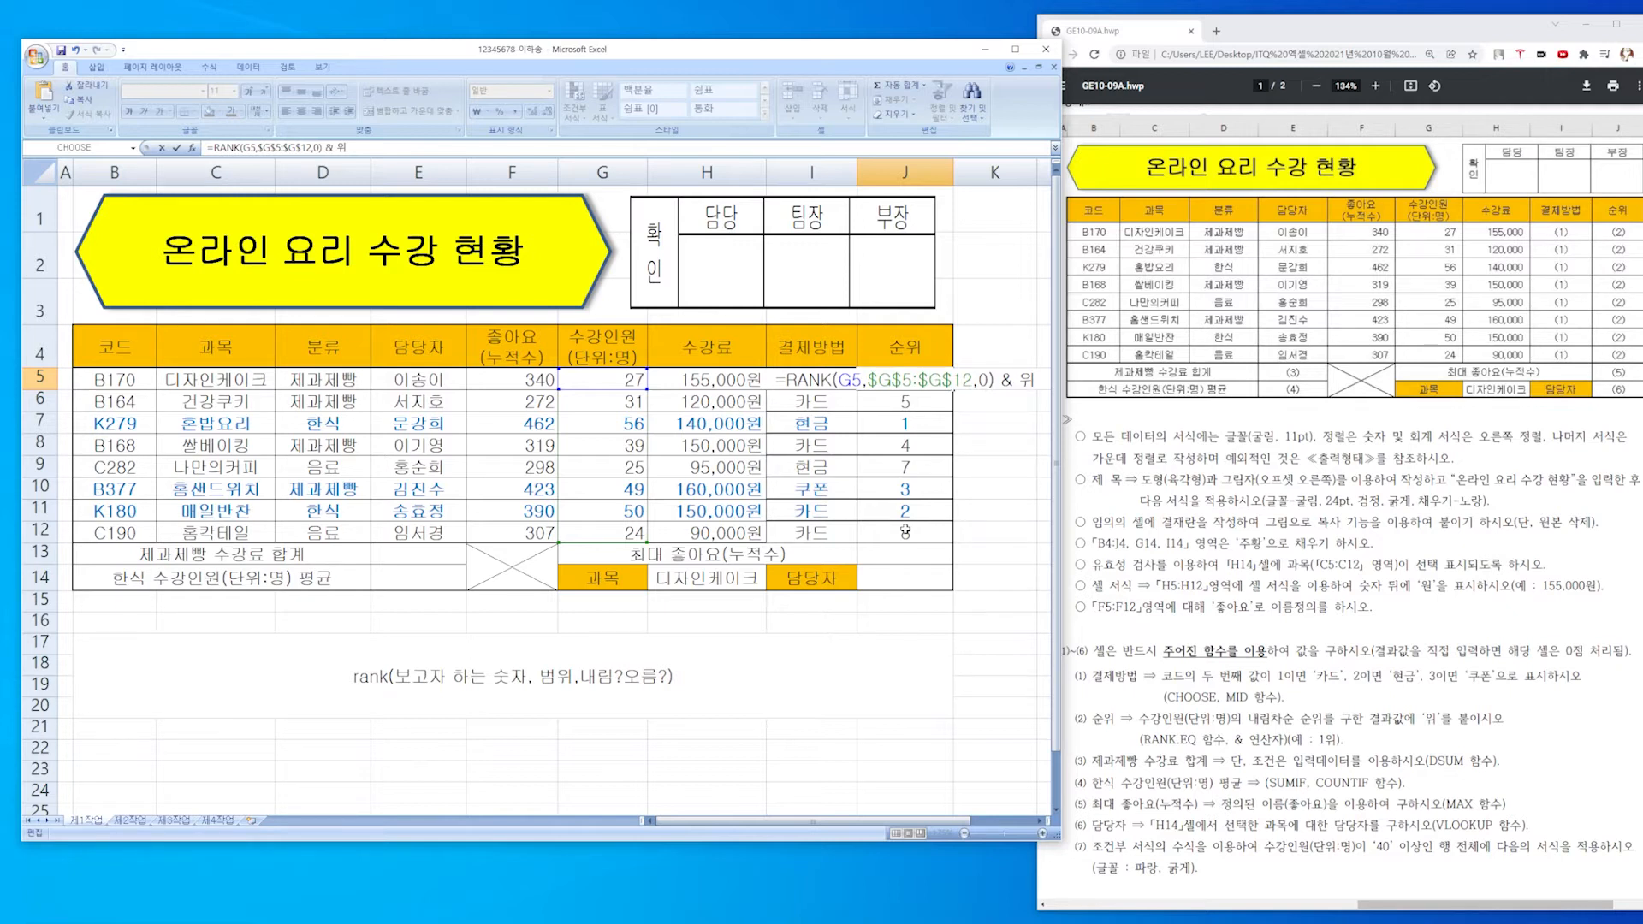
pyautogui.write('"위')
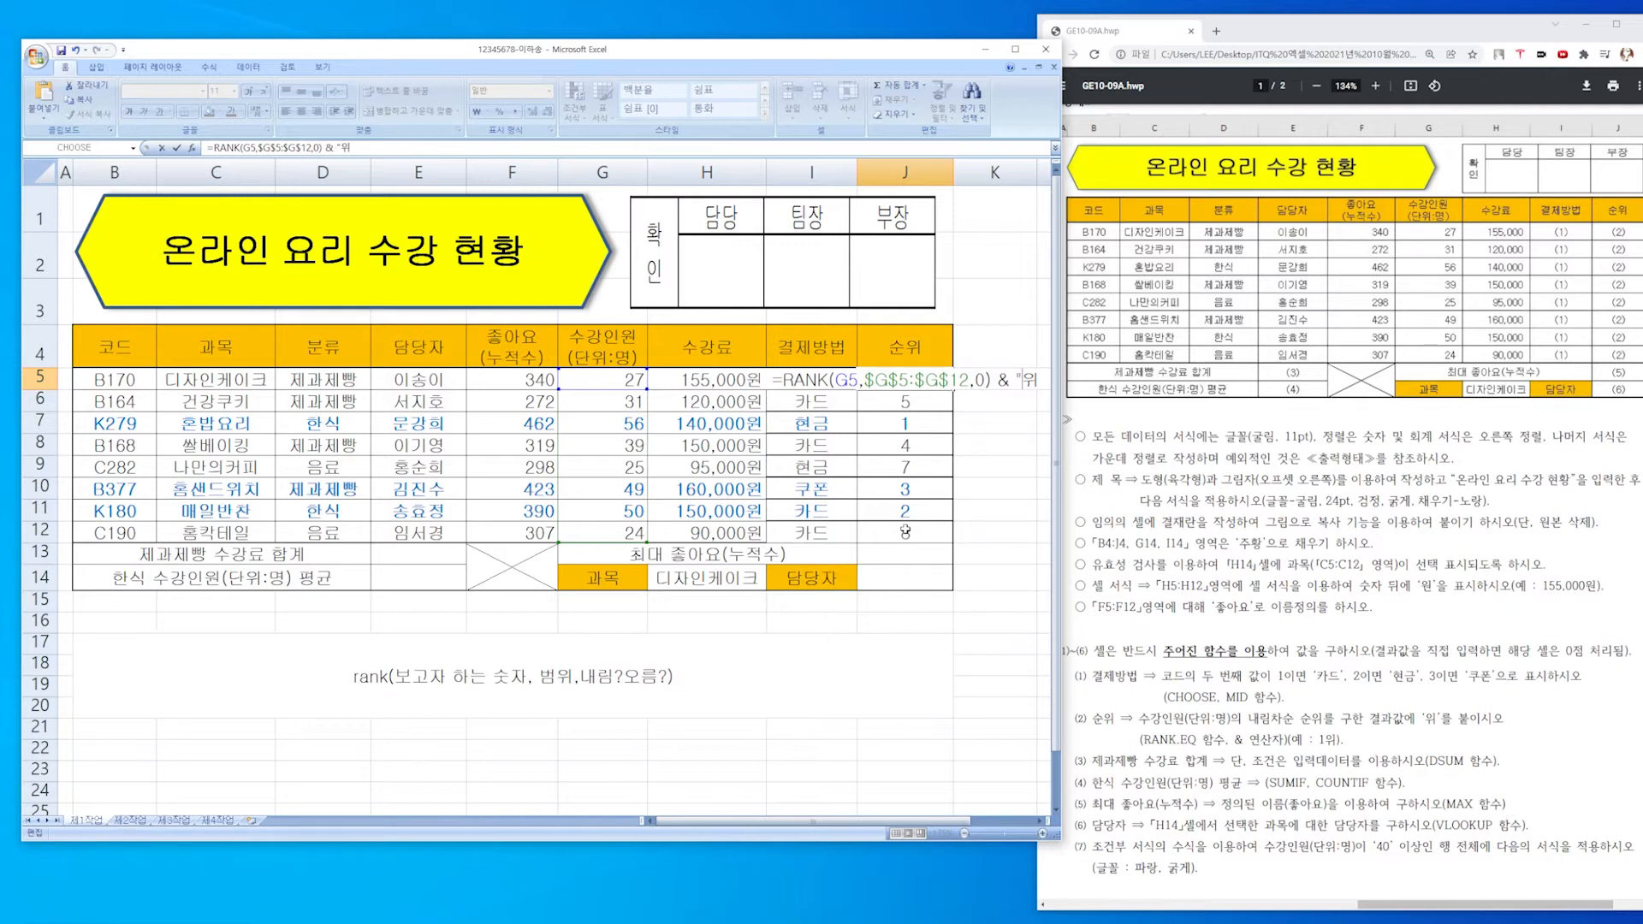
pyautogui.write('"')
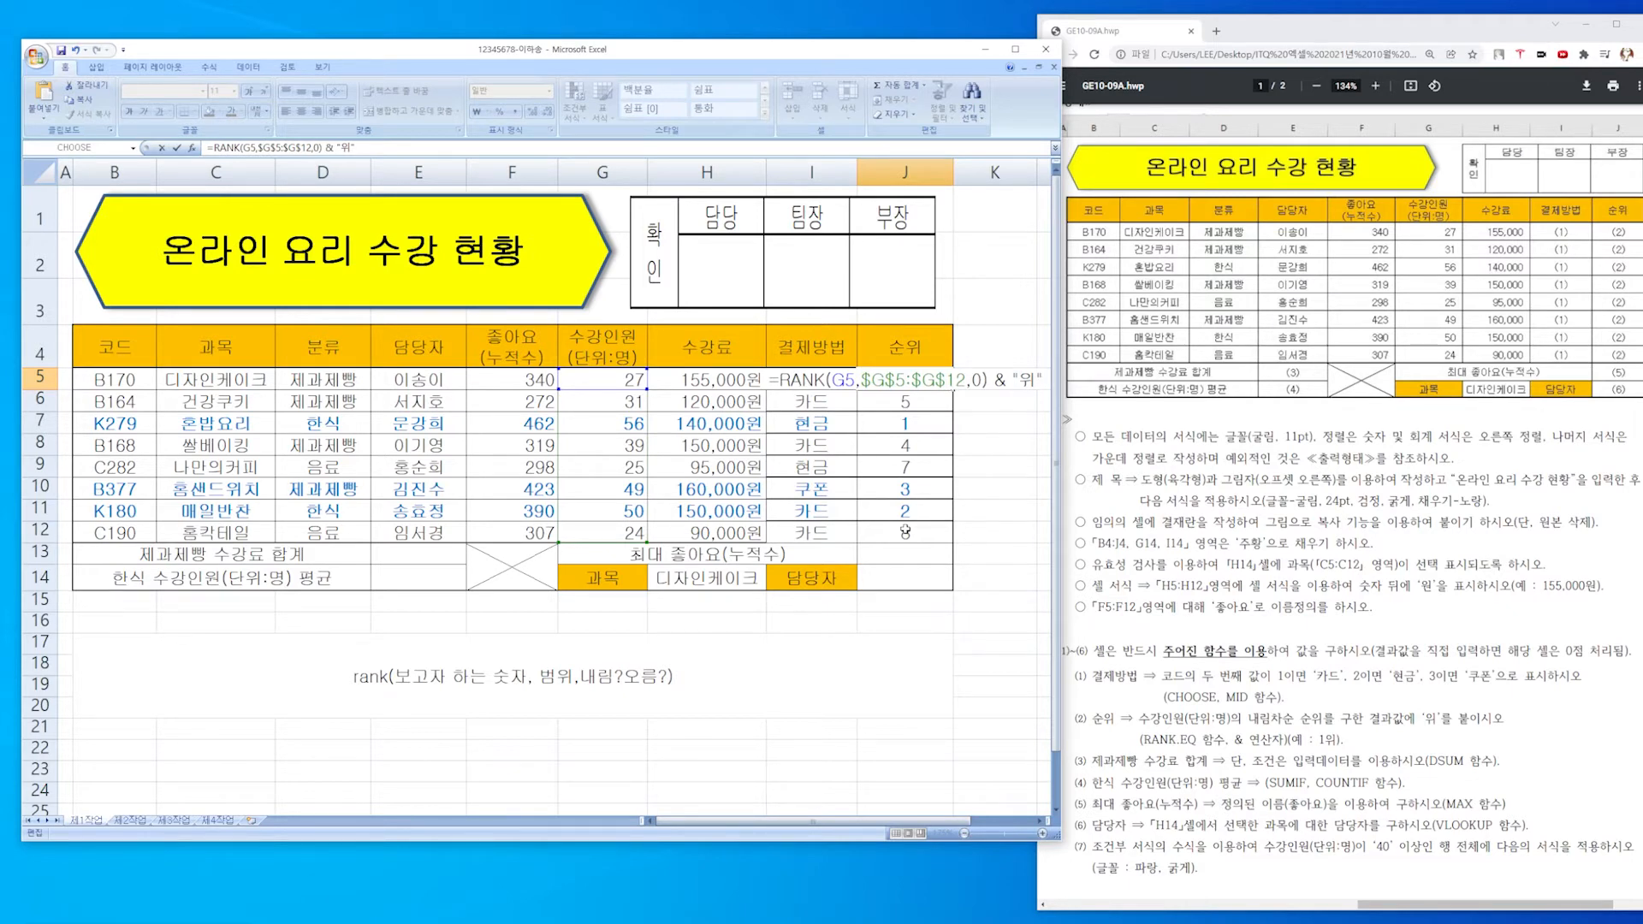
pyautogui.press('Return')
# Fill the J5 formula with the "위" suffix down through J12.
pyautogui.click(939, 380)
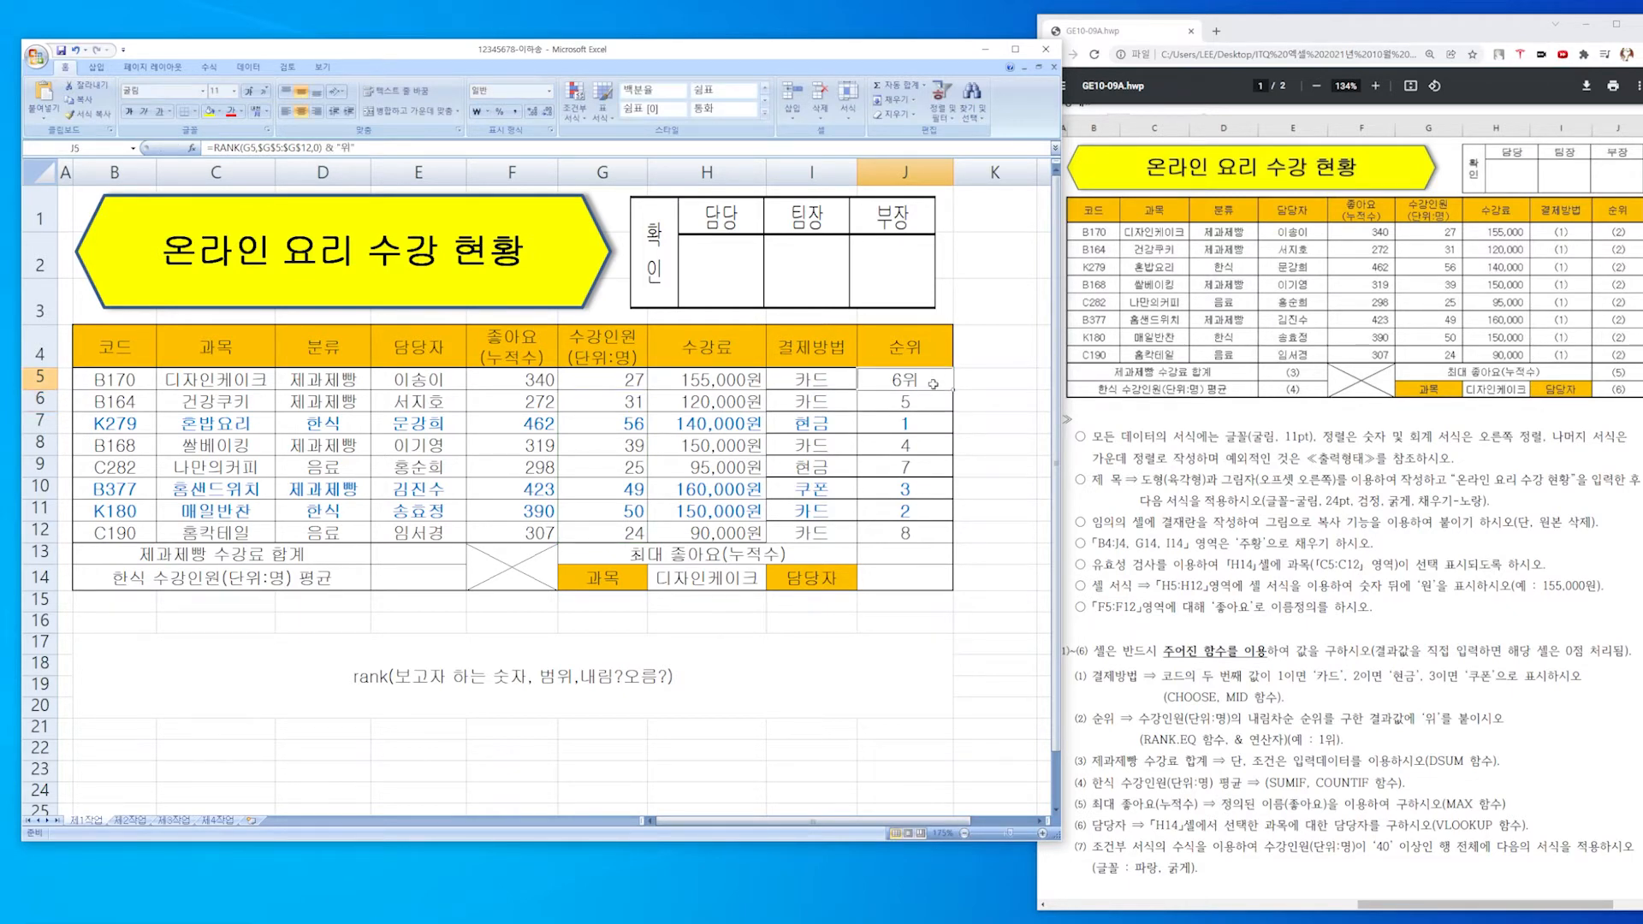
pyautogui.moveTo(952, 390); pyautogui.dragTo(933, 537)
# Check the rank formulas and their 위 suffix in the cells from J6 to J12.
pyautogui.click(908, 403)
pyautogui.click(926, 450)
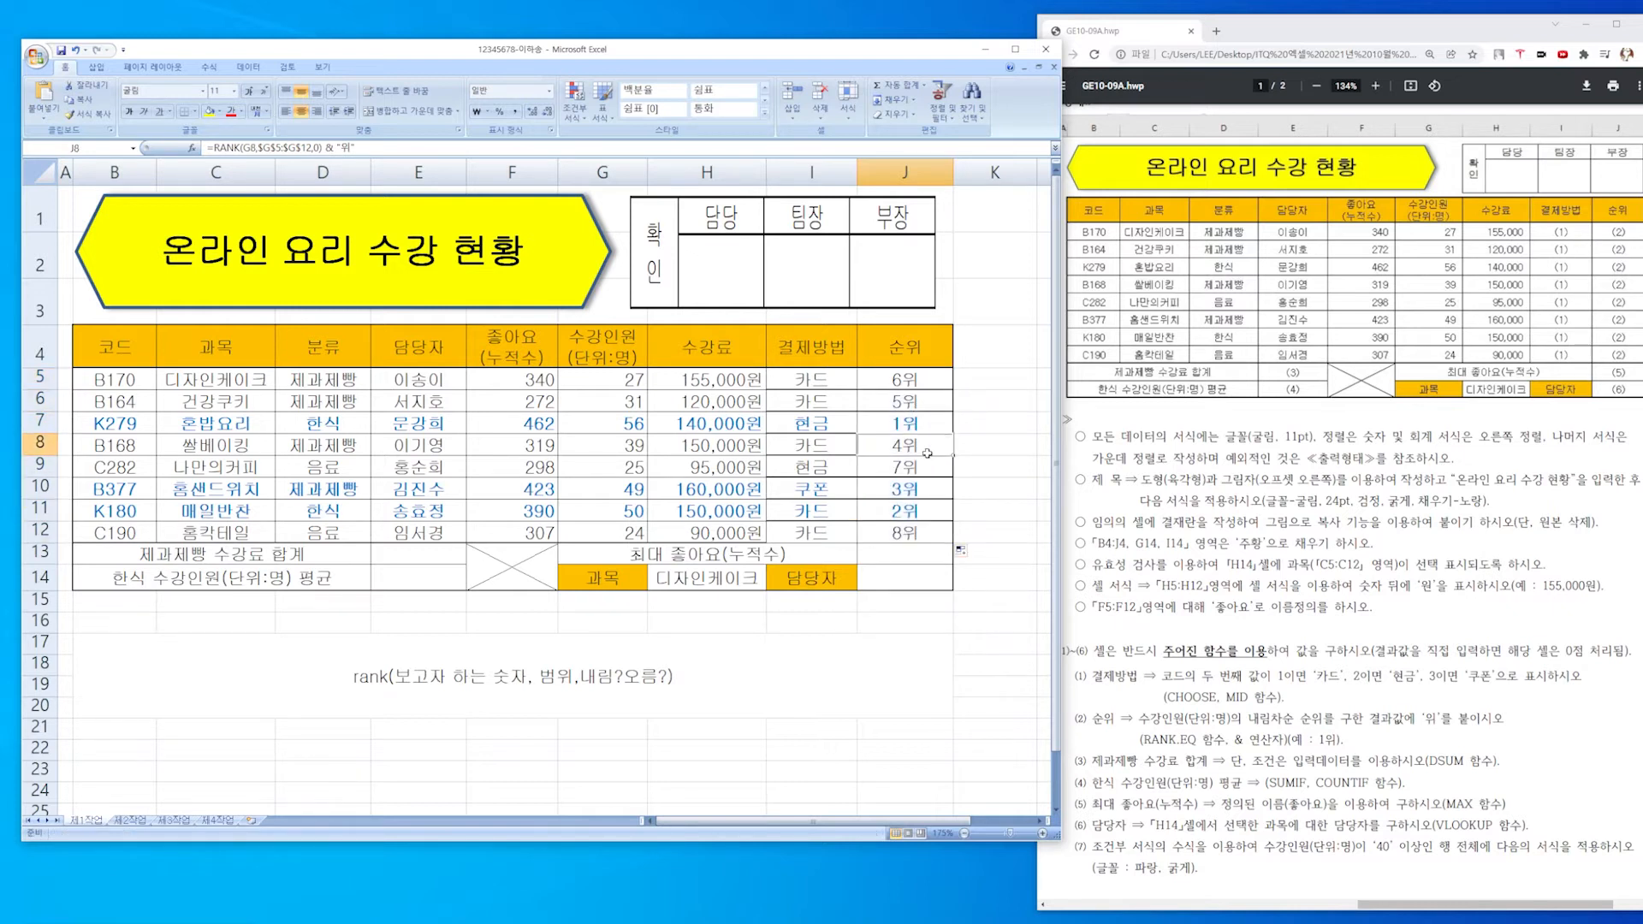
pyautogui.click(917, 509)
pyautogui.click(915, 532)
pyautogui.click(916, 511)
pyautogui.click(915, 489)
pyautogui.click(917, 467)
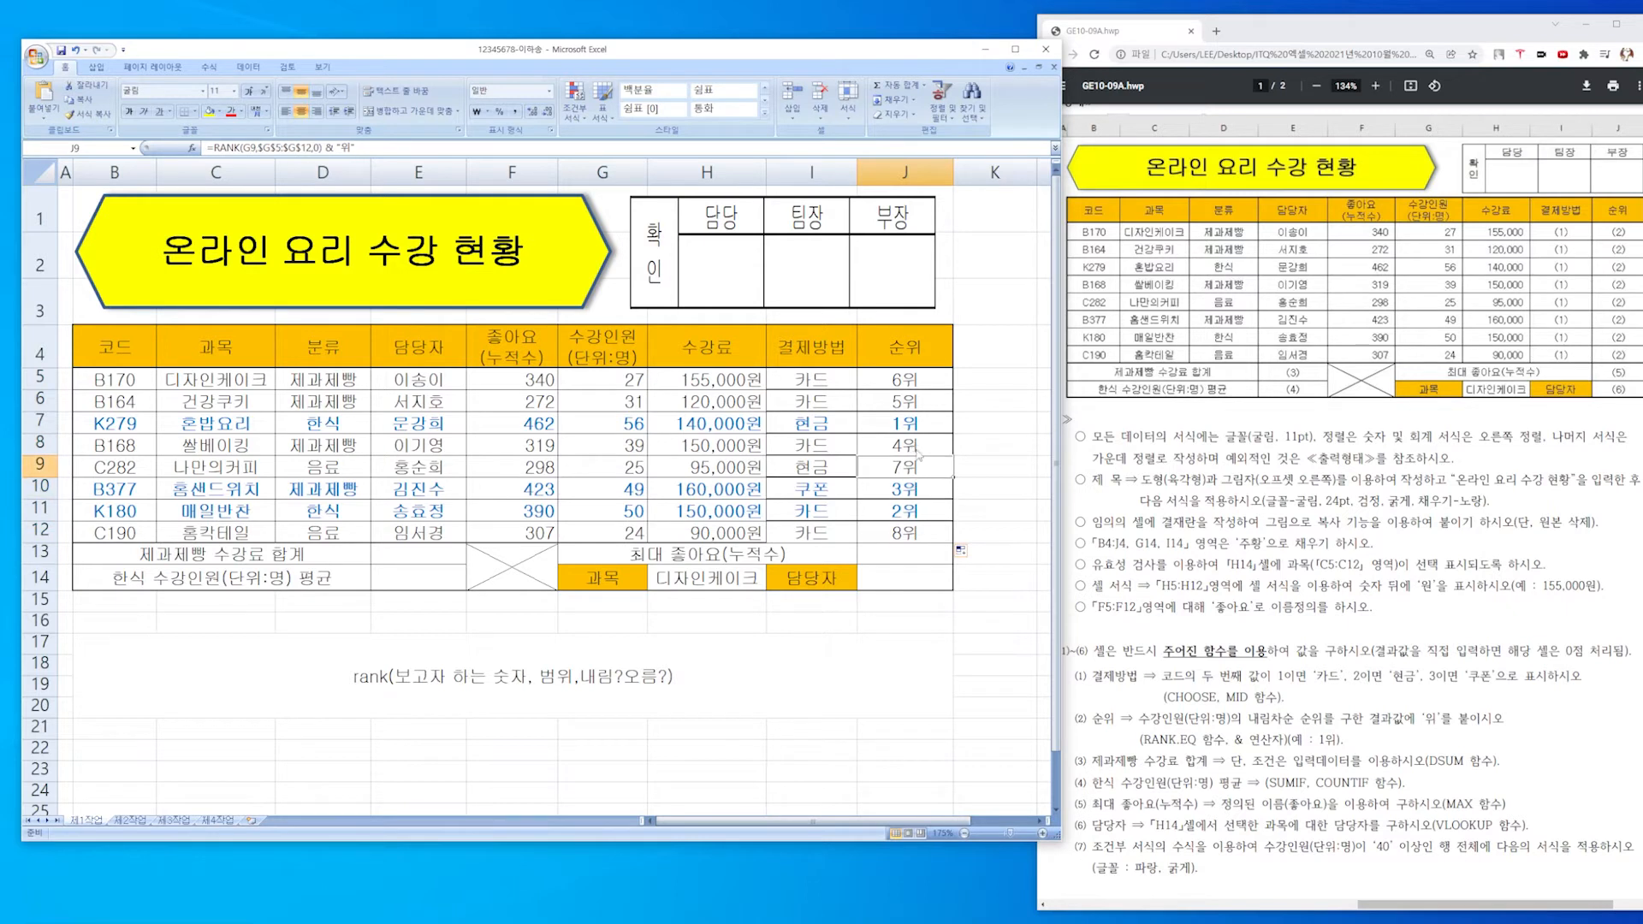
pyautogui.click(915, 445)
pyautogui.click(915, 421)
pyautogui.click(916, 464)
pyautogui.click(916, 510)
pyautogui.click(915, 531)
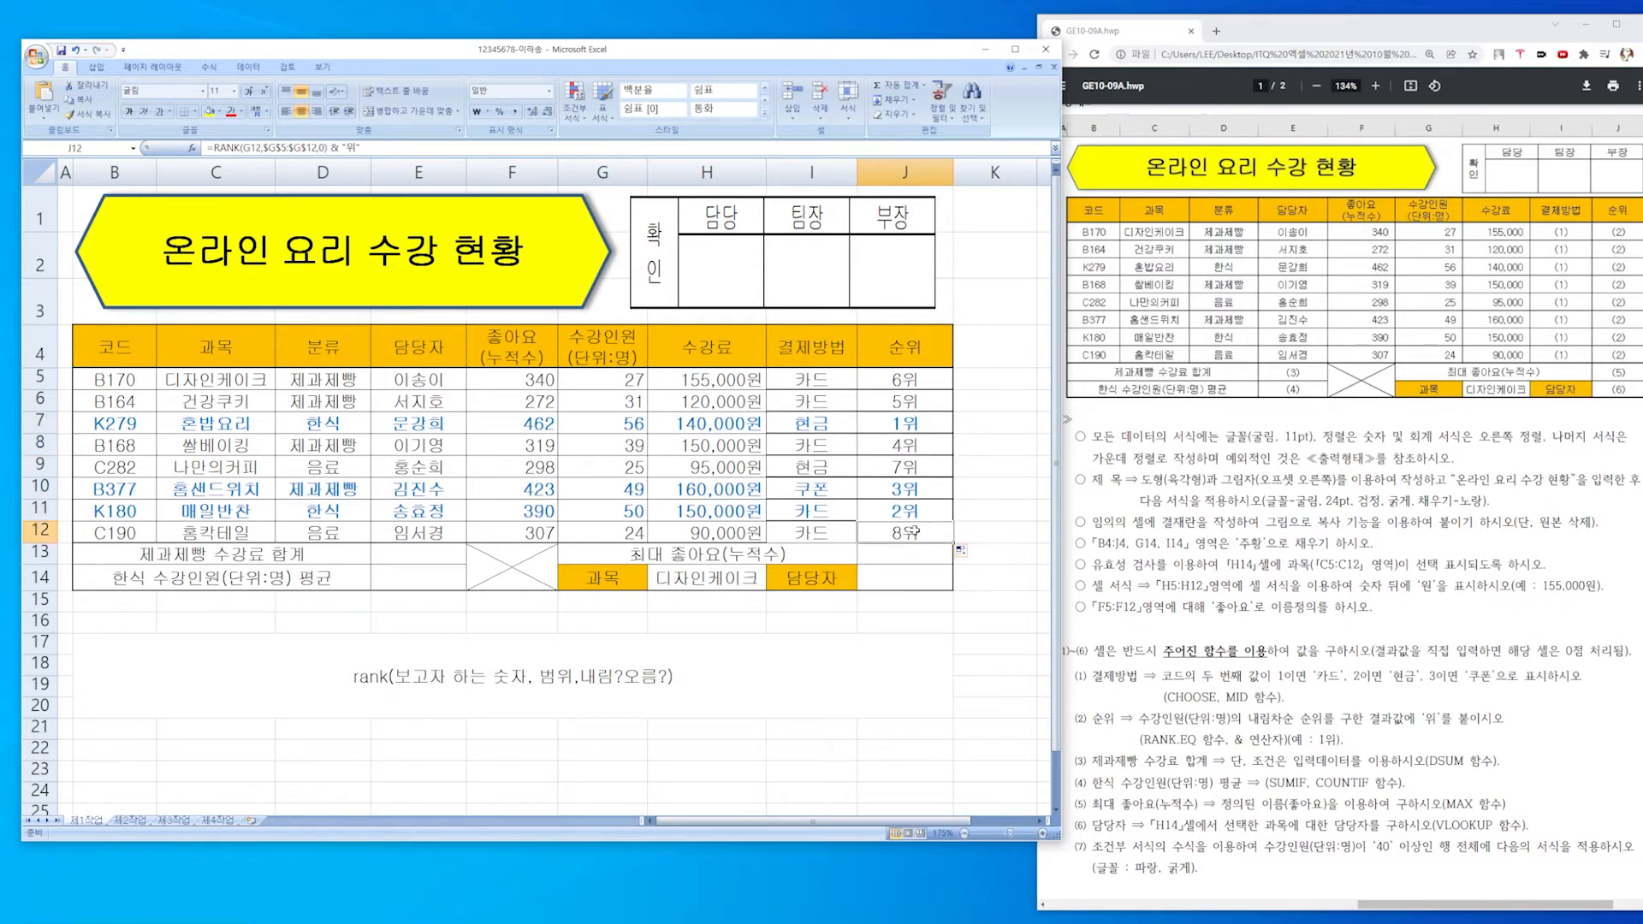
# Switch to the exam PDF to reread ranking condition (2), and inspect the formula in J6 of the workbook.
pyautogui.click(1378, 756)
pyautogui.moveTo(1095, 719); pyautogui.dragTo(1348, 741)
pyautogui.click(1349, 741)
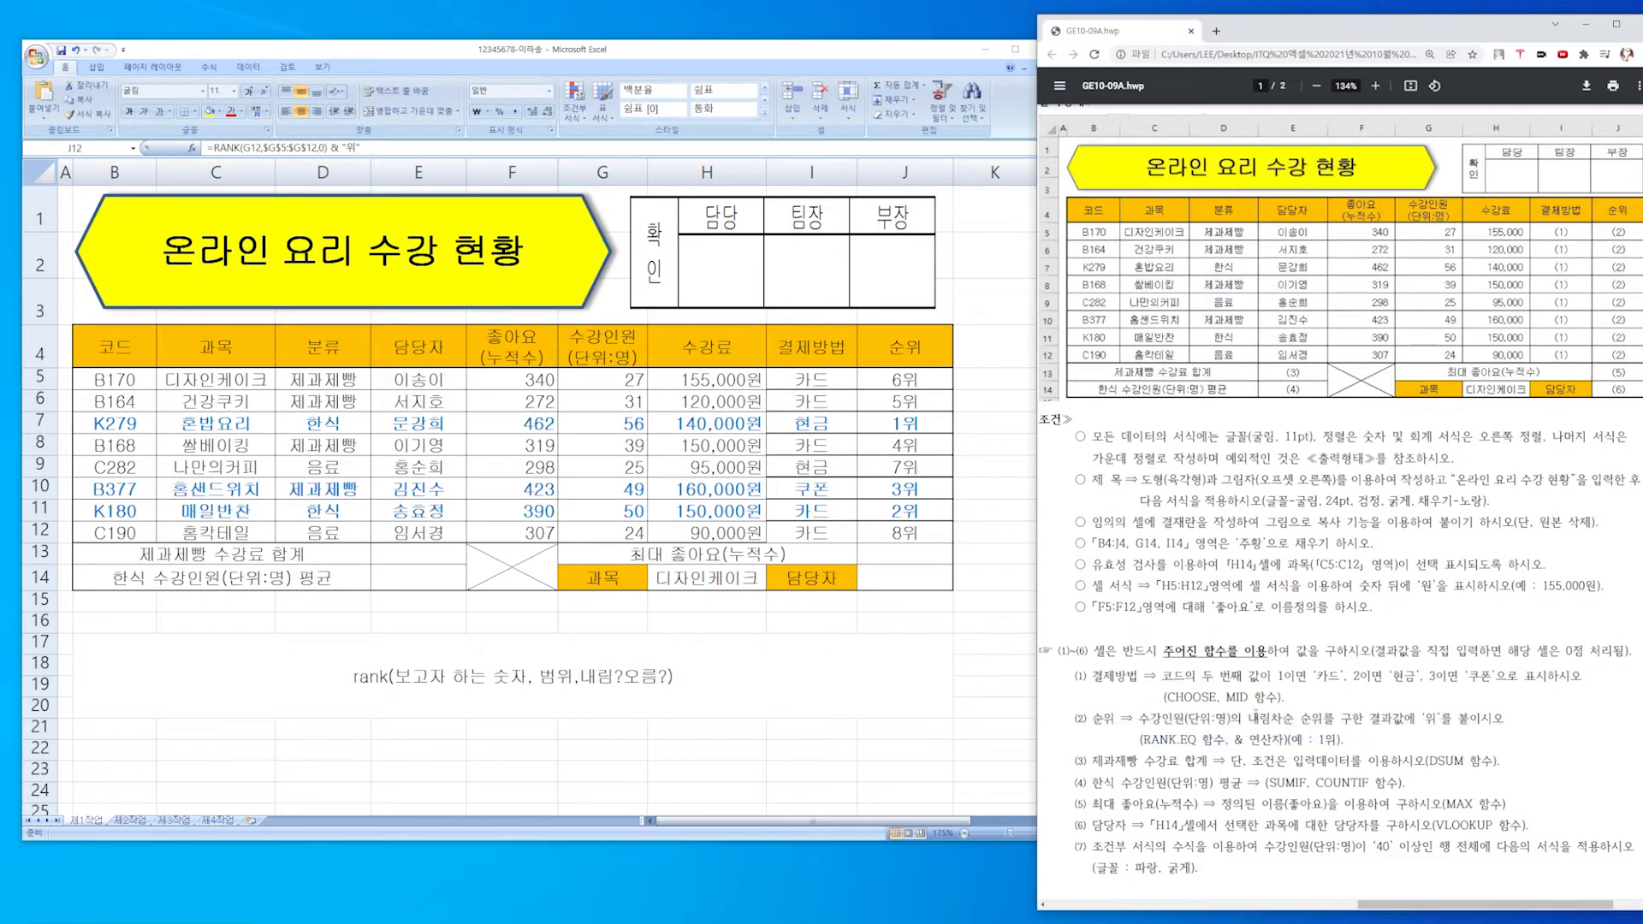
pyautogui.scroll(-1, 1154, 651)
pyautogui.moveTo(1128, 677); pyautogui.dragTo(1357, 667)
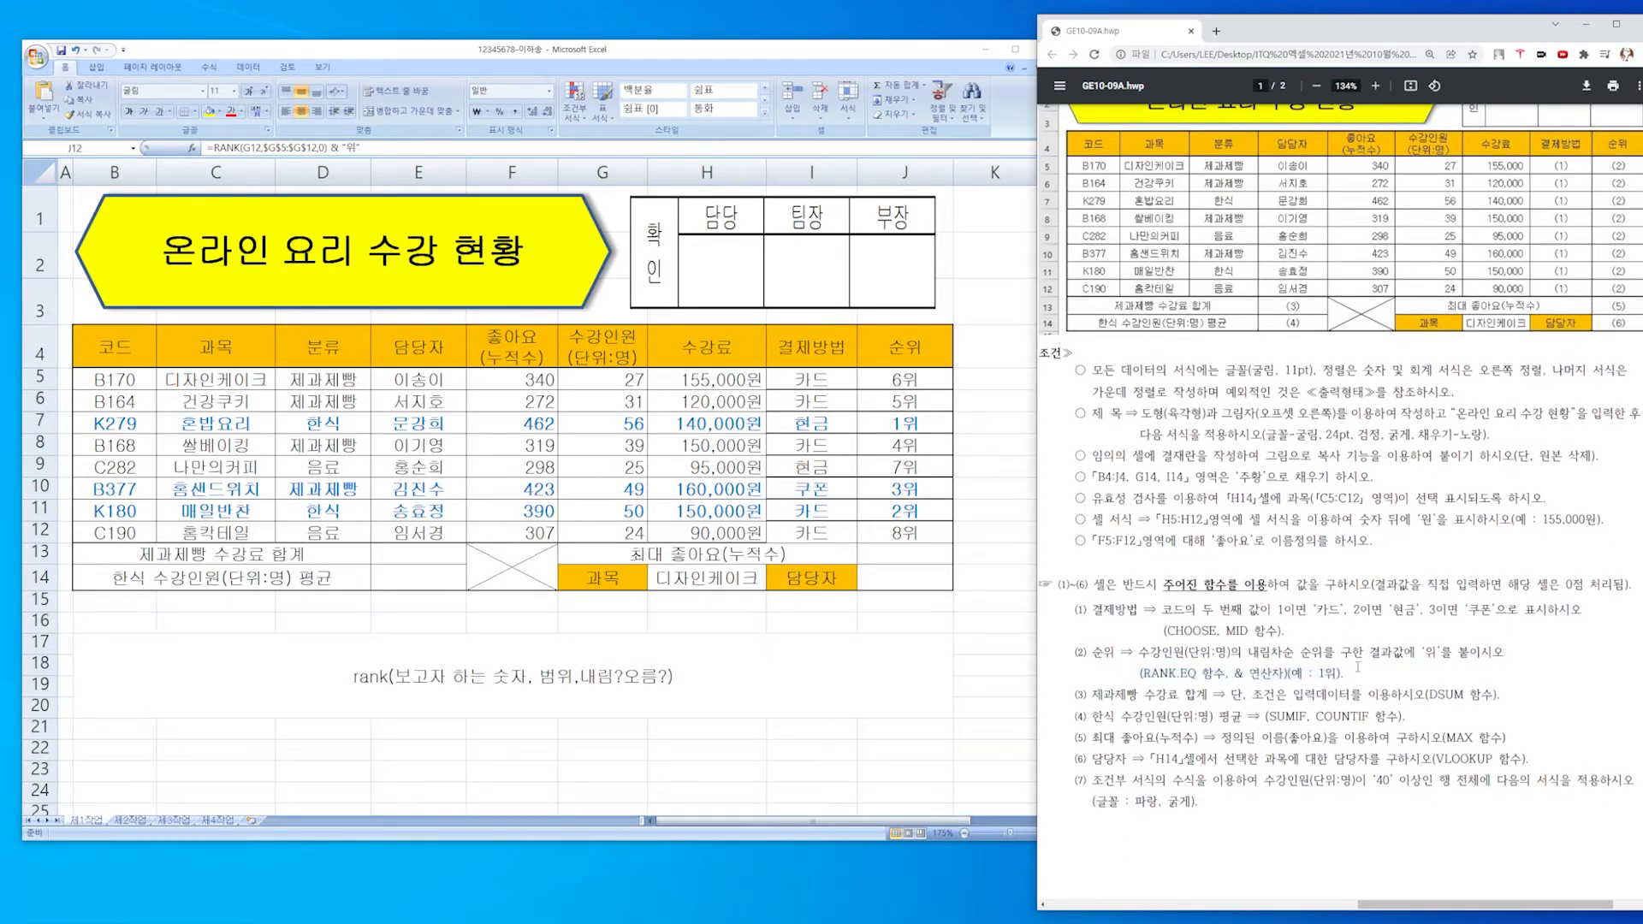
pyautogui.doubleClick(902, 401)
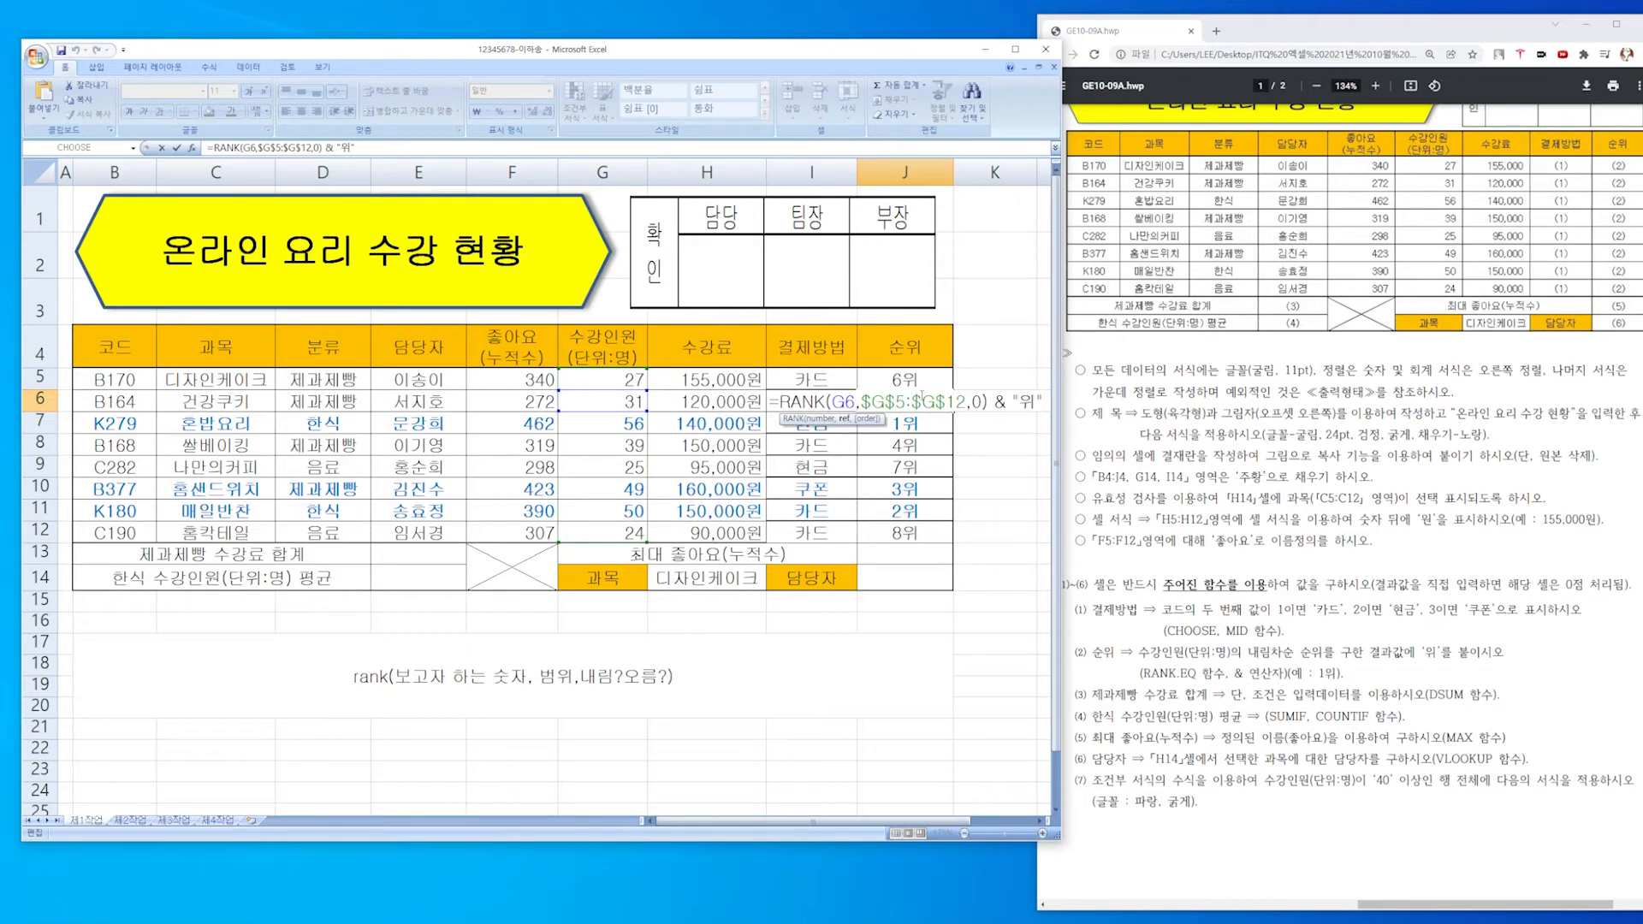
# Highlight condition (3) in the exam PDF, the 제과제빵 수강료 합계 with DSUM, and return to the 분류 data in the workbook.
pyautogui.click(1162, 684)
pyautogui.moveTo(1093, 697); pyautogui.dragTo(1209, 697)
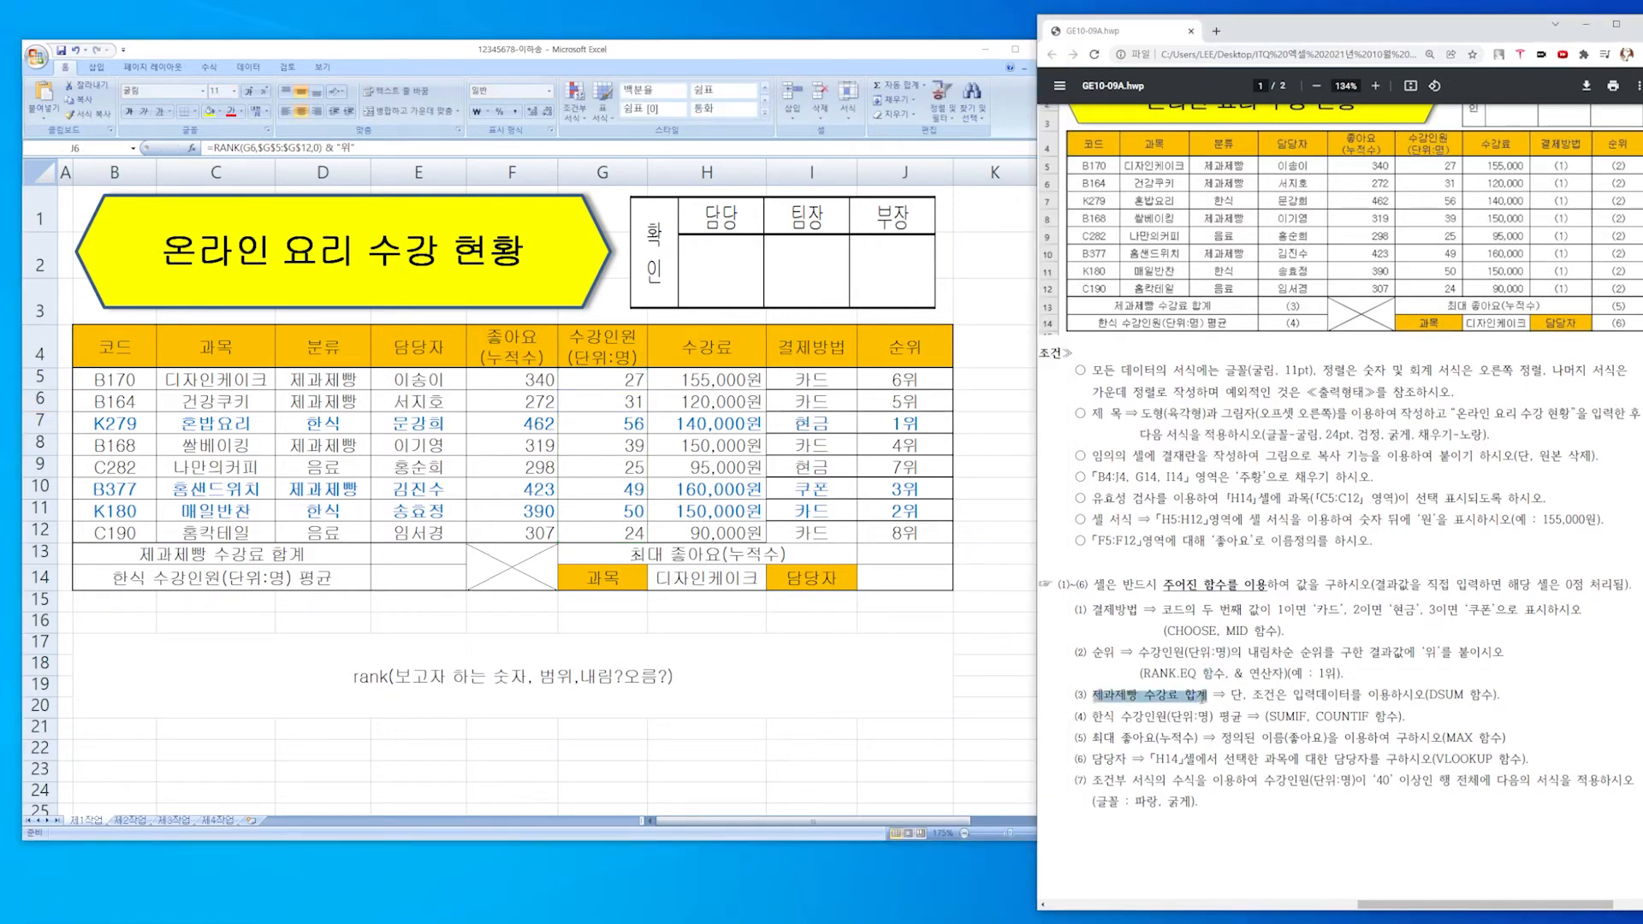
pyautogui.click(1220, 696)
pyautogui.moveTo(1093, 697)
pyautogui.mouseDown()
pyautogui.moveTo(1414, 695)
pyautogui.moveTo(1092, 695)
pyautogui.mouseUp()
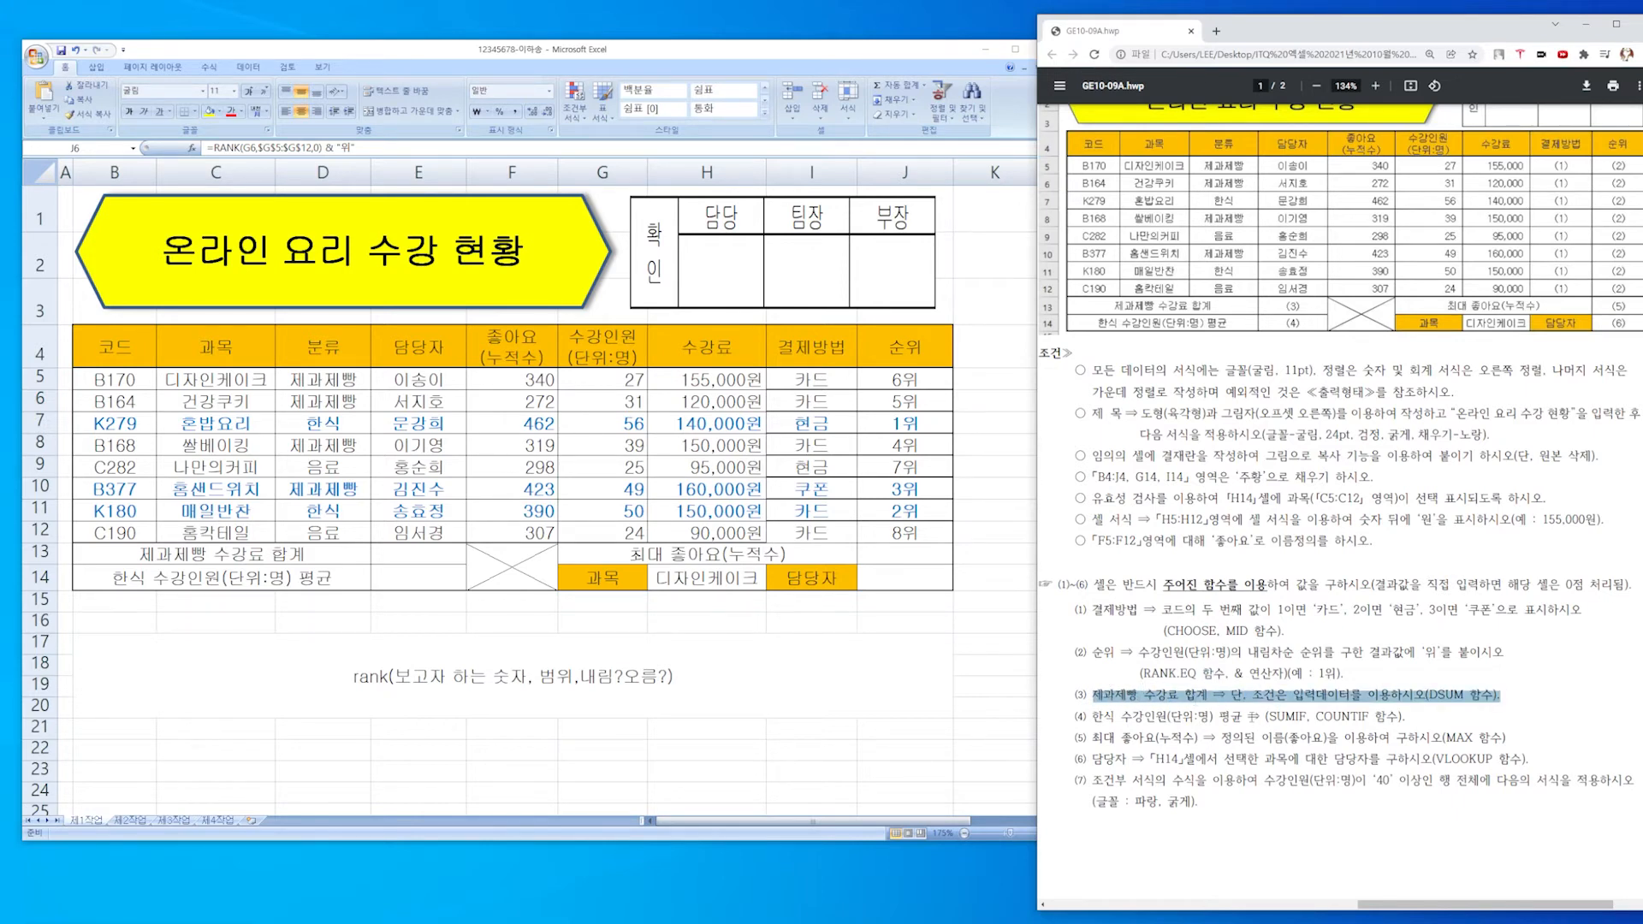
pyautogui.doubleClick(339, 383)
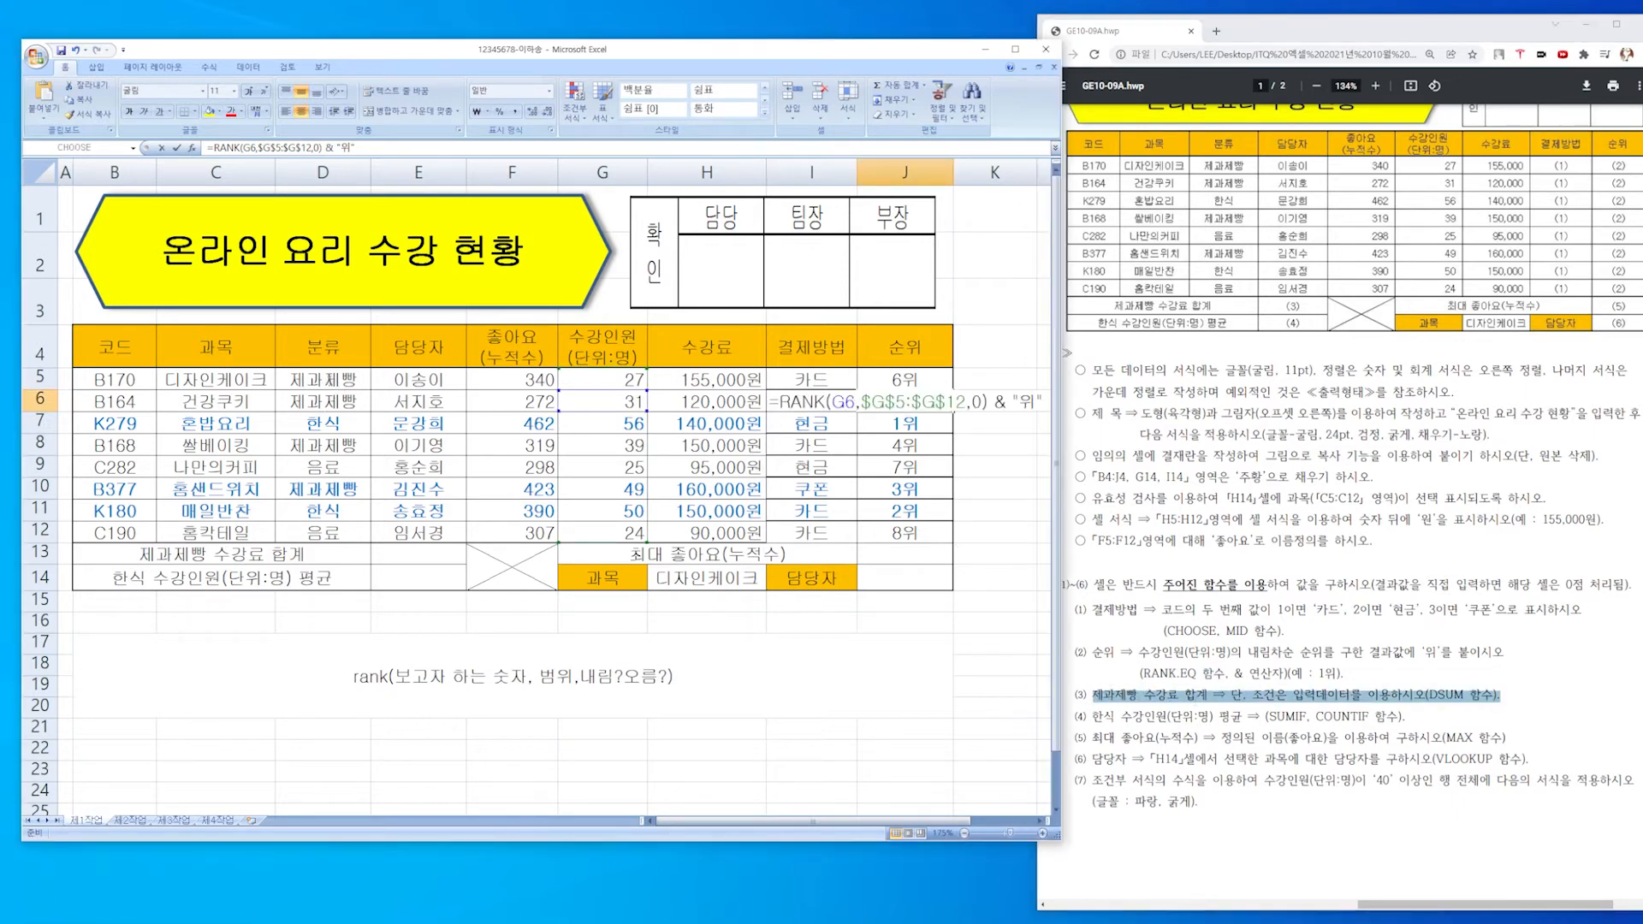
# Leave the J6 formula unchanged and pick out the 제과제빵 entries D5, D6, D8 and D10 in the 분류 column.
pyautogui.click(326, 385)
pyautogui.press('Escape')
pyautogui.click(340, 399)
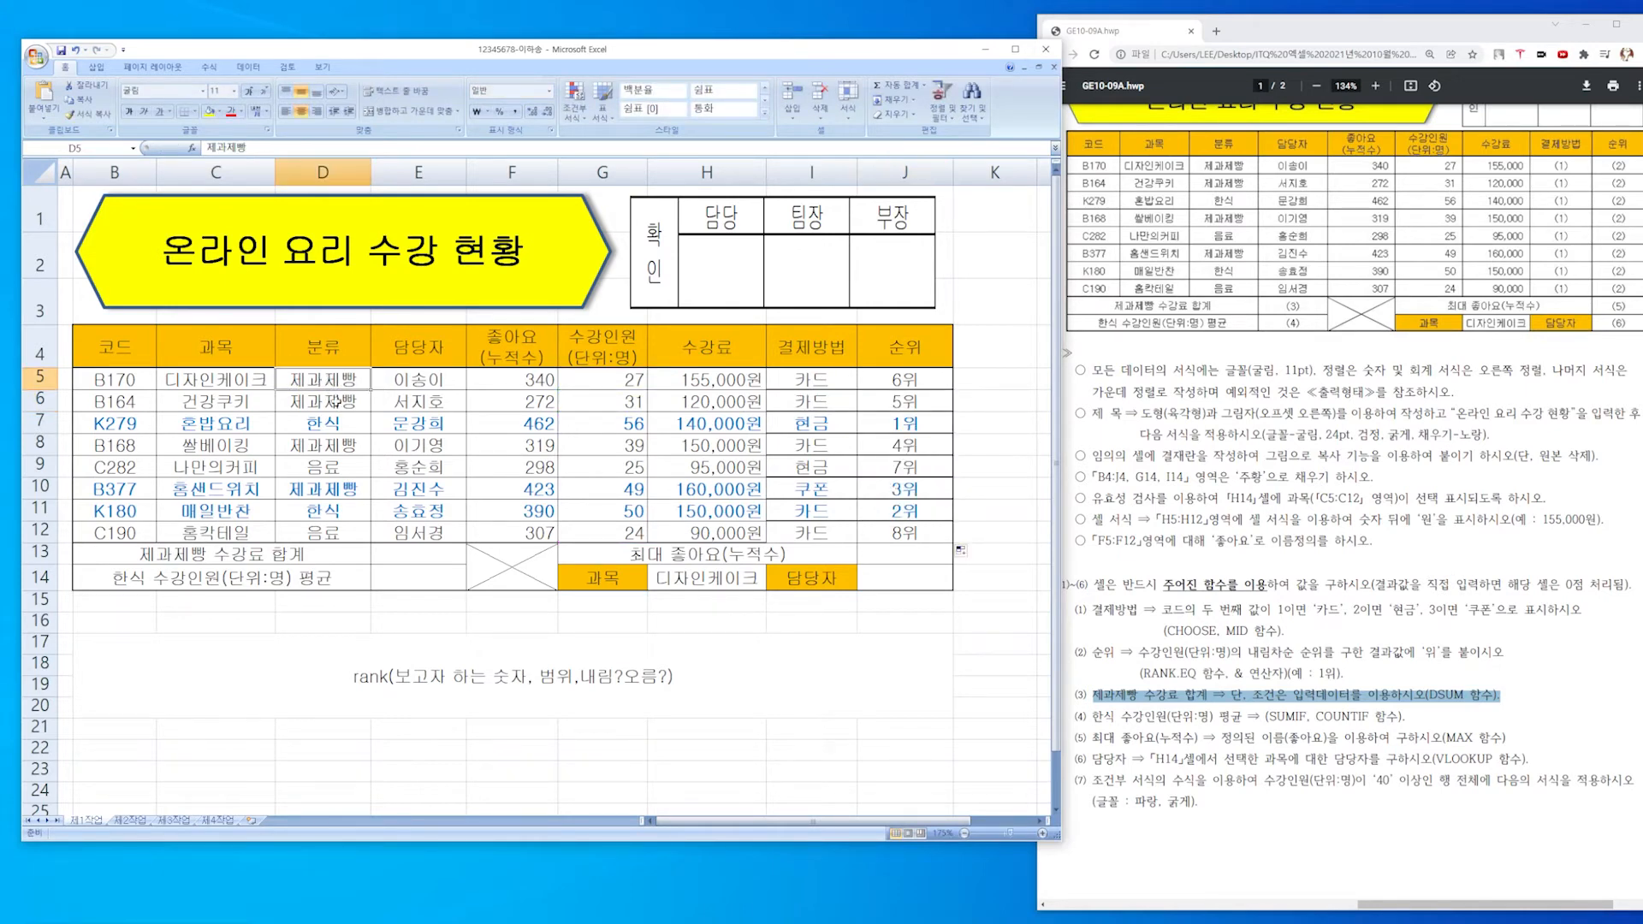
pyautogui.click(344, 380)
pyautogui.click(341, 401)
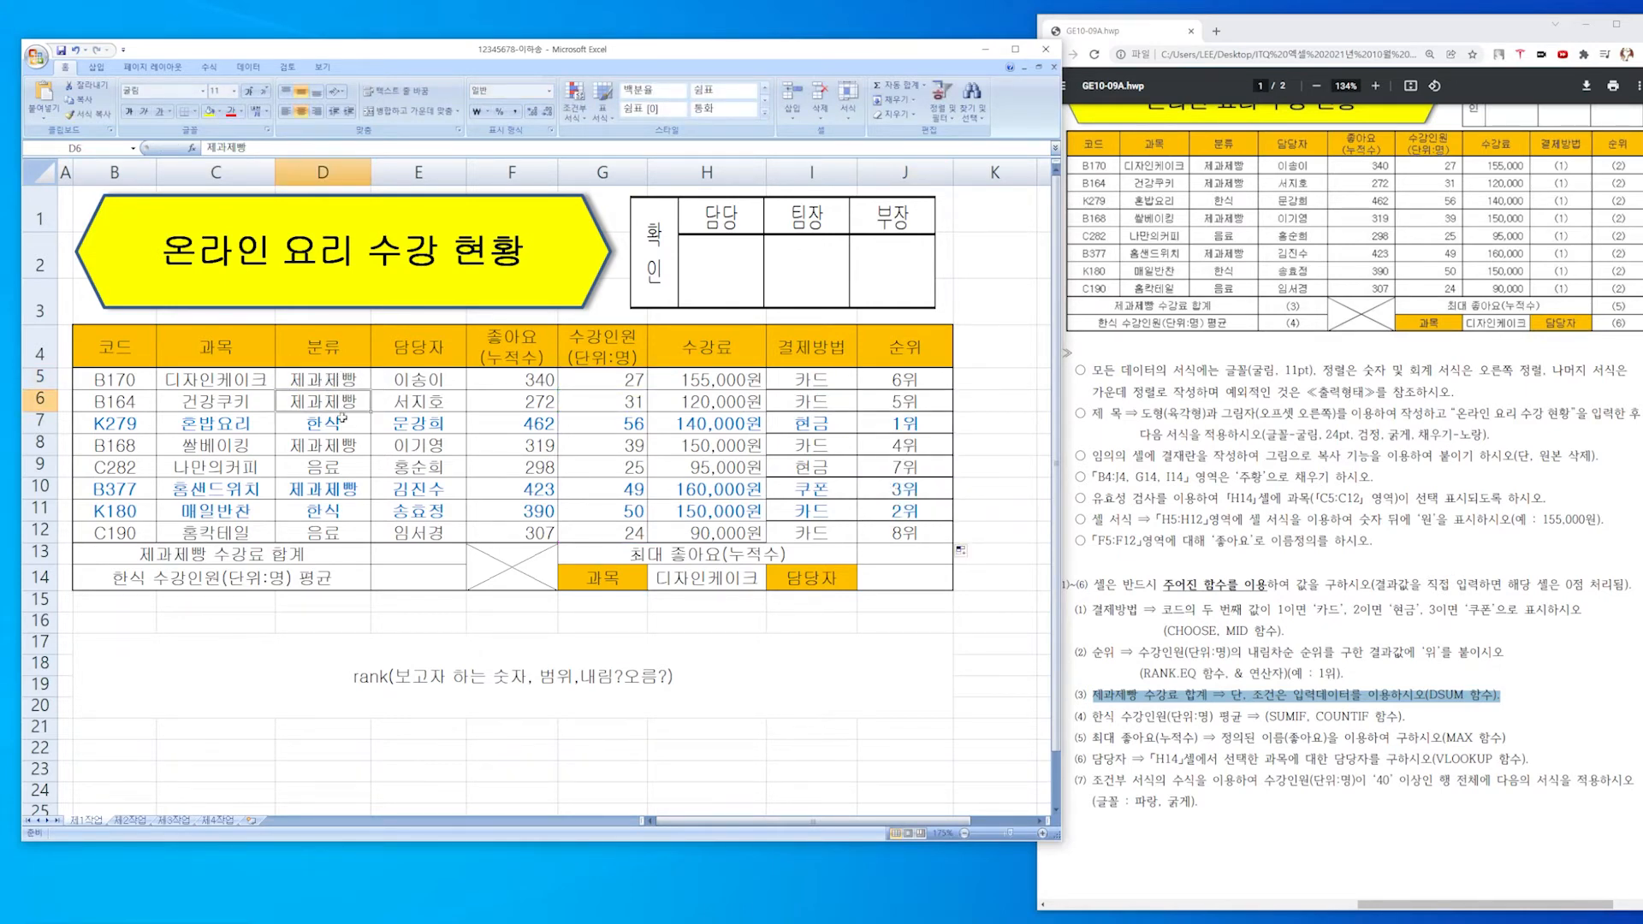
pyautogui.click(334, 446)
pyautogui.click(326, 493)
pyautogui.keyDown('ctrl'); pyautogui.click(321, 380); pyautogui.keyUp('ctrl')
pyautogui.keyDown('ctrl'); pyautogui.click(323, 400); pyautogui.keyUp('ctrl')
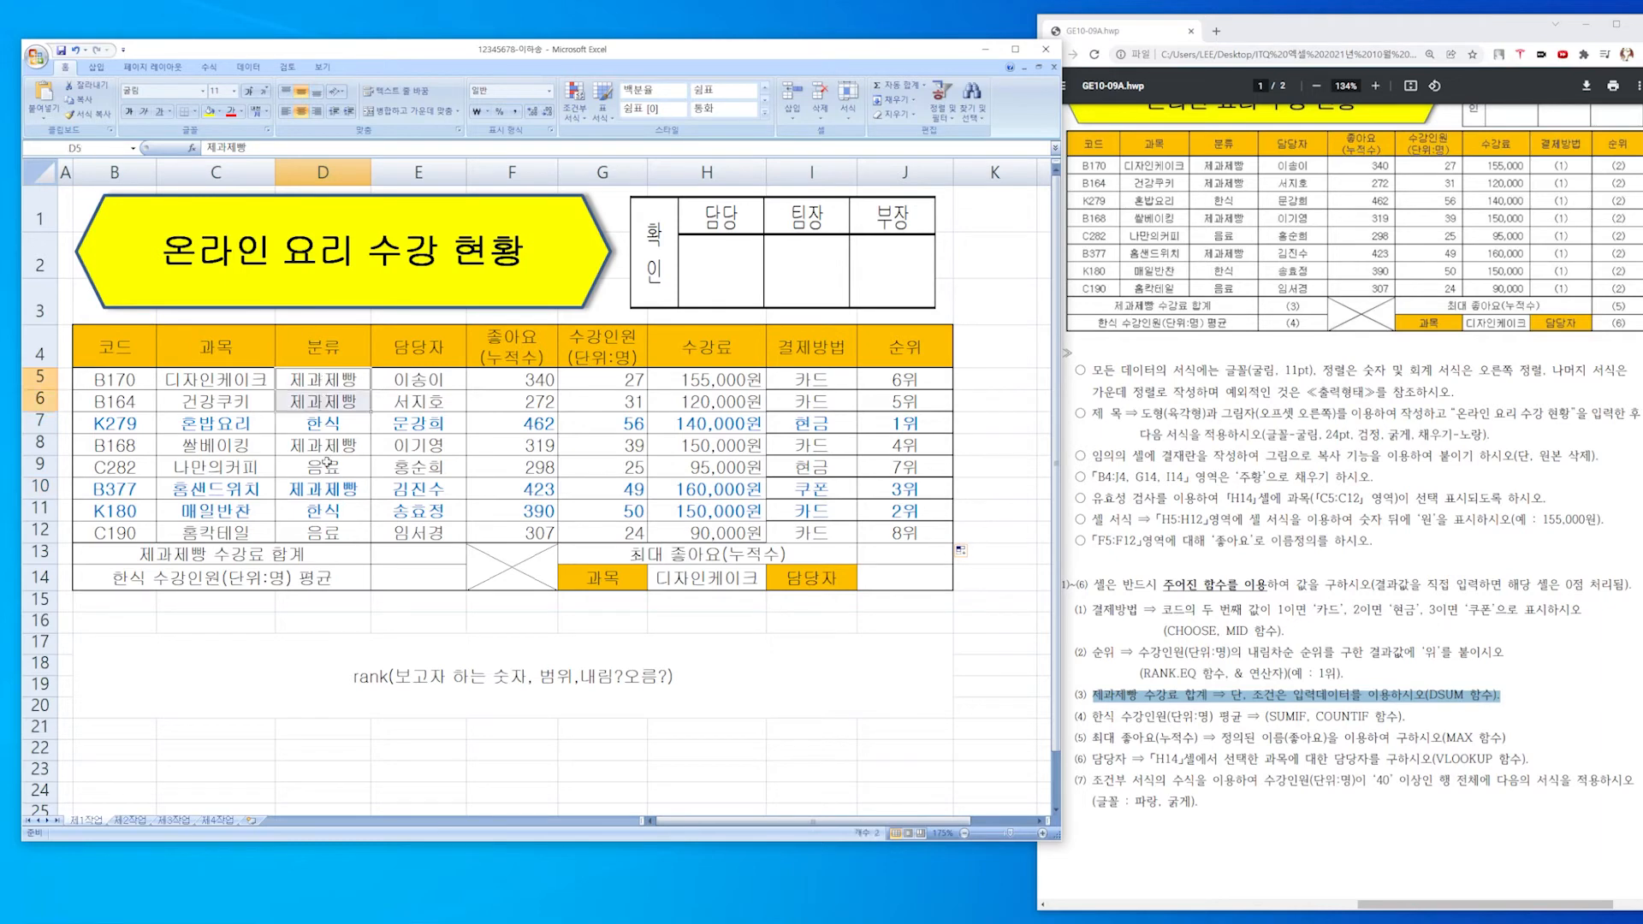
pyautogui.keyDown('ctrl'); pyautogui.click(322, 446); pyautogui.keyUp('ctrl')
pyautogui.keyDown('ctrl'); pyautogui.click(332, 491); pyautogui.keyUp('ctrl')
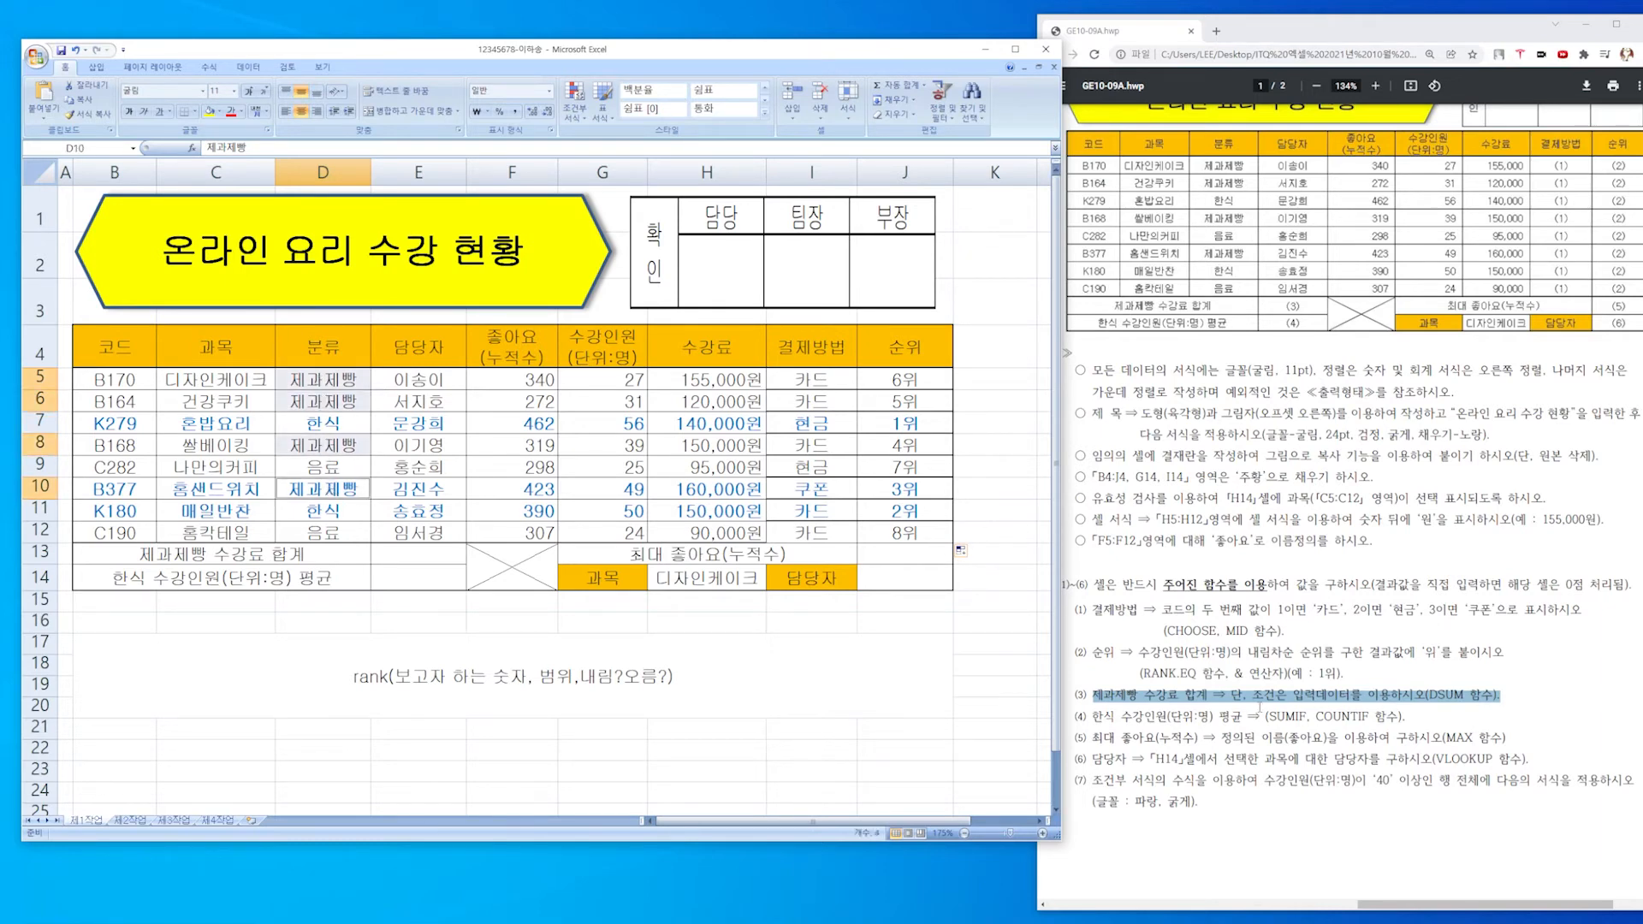
# Check the 수강료 amounts in column H against condition (3) in the exam PDF, highlighting its input-data and DSUM wording.
pyautogui.click(1189, 705)
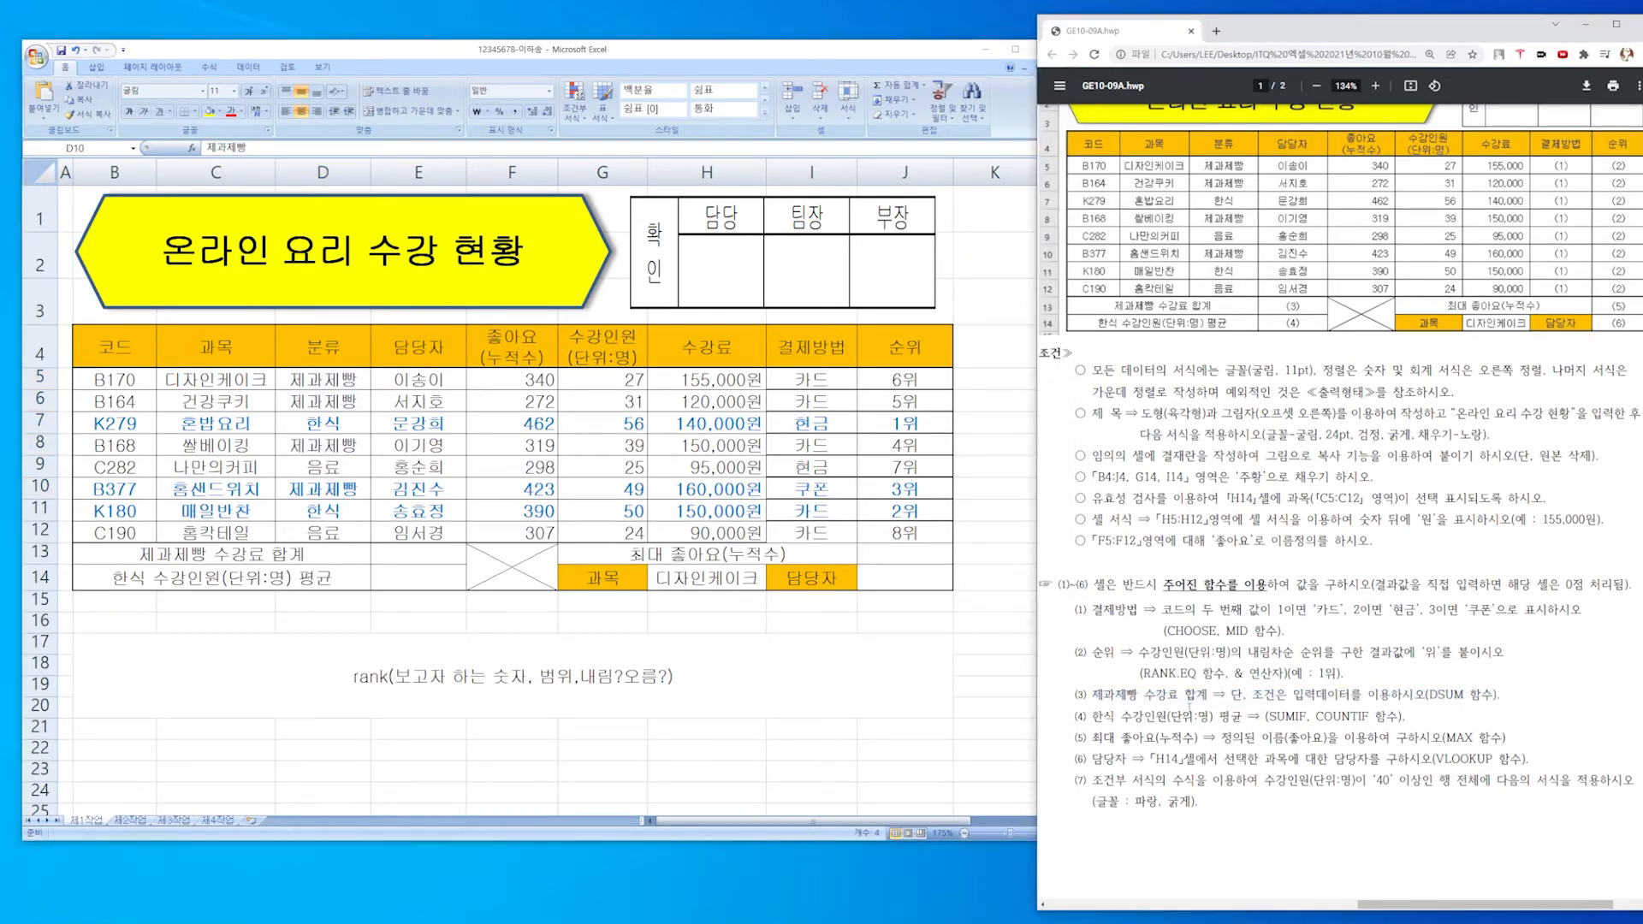
pyautogui.click(318, 395)
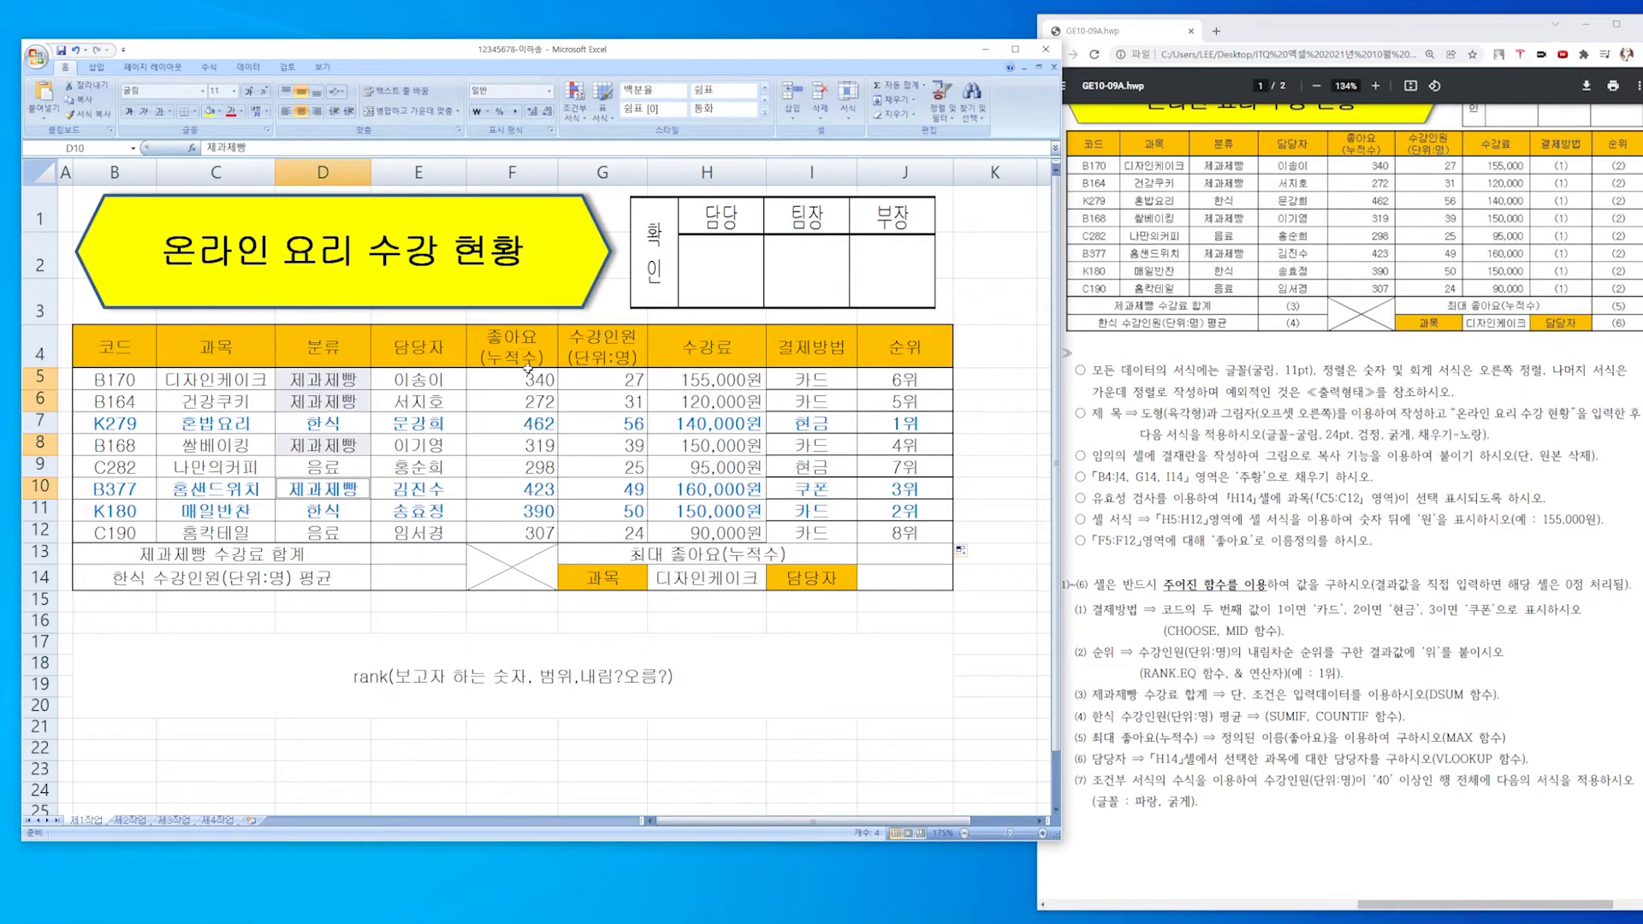
pyautogui.click(734, 386)
pyautogui.click(724, 399)
pyautogui.click(725, 378)
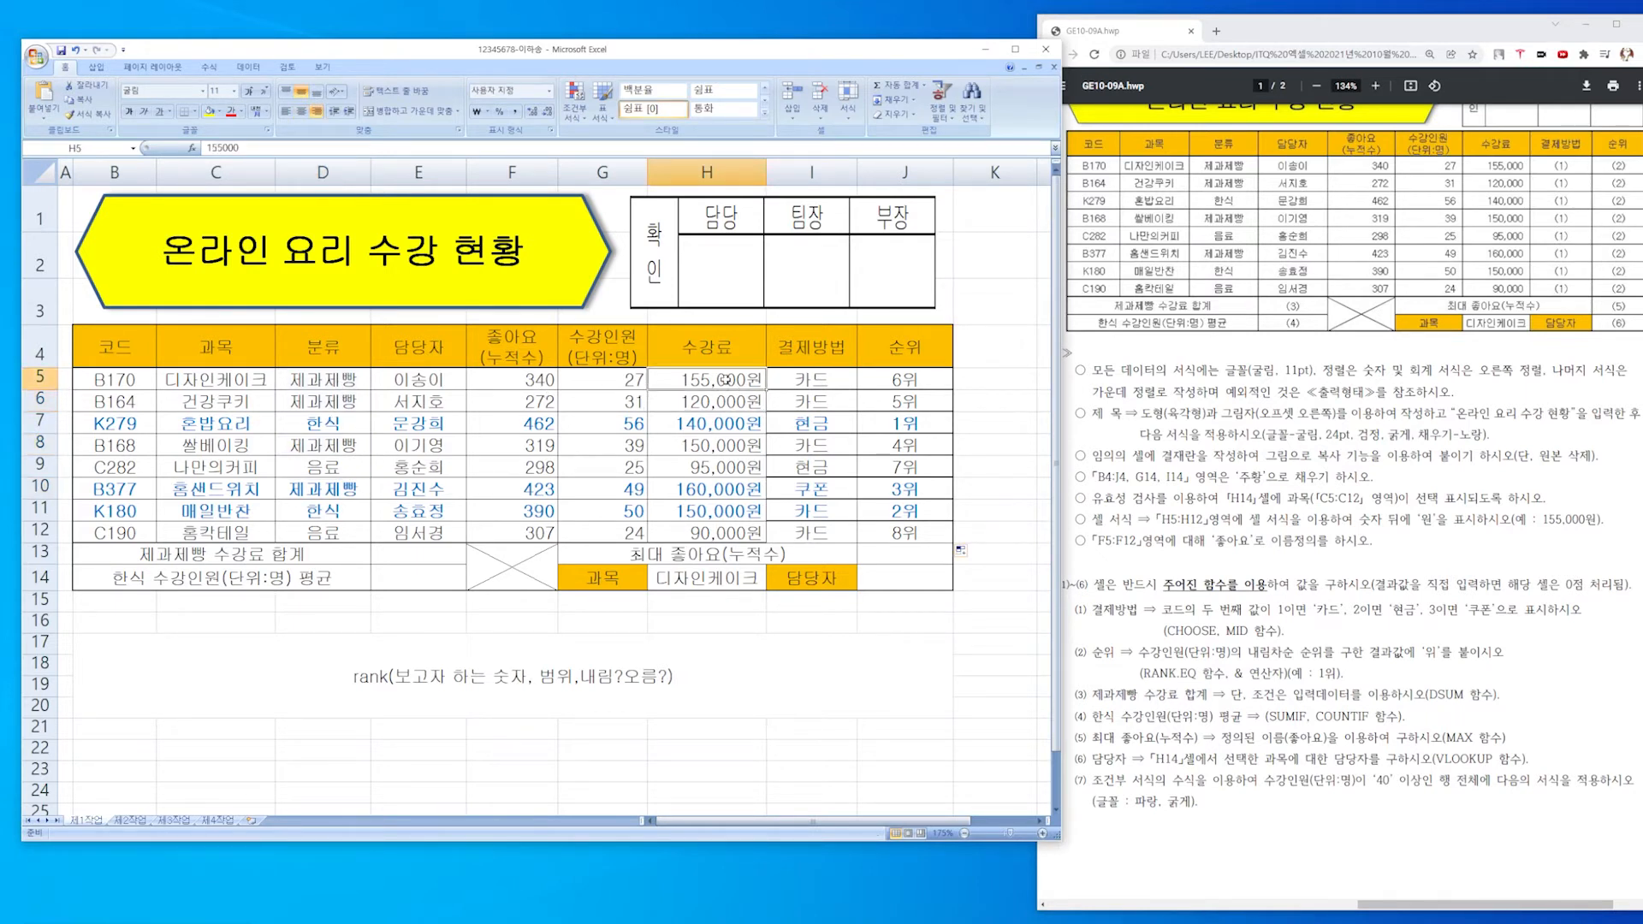
pyautogui.click(713, 421)
pyautogui.click(1508, 746)
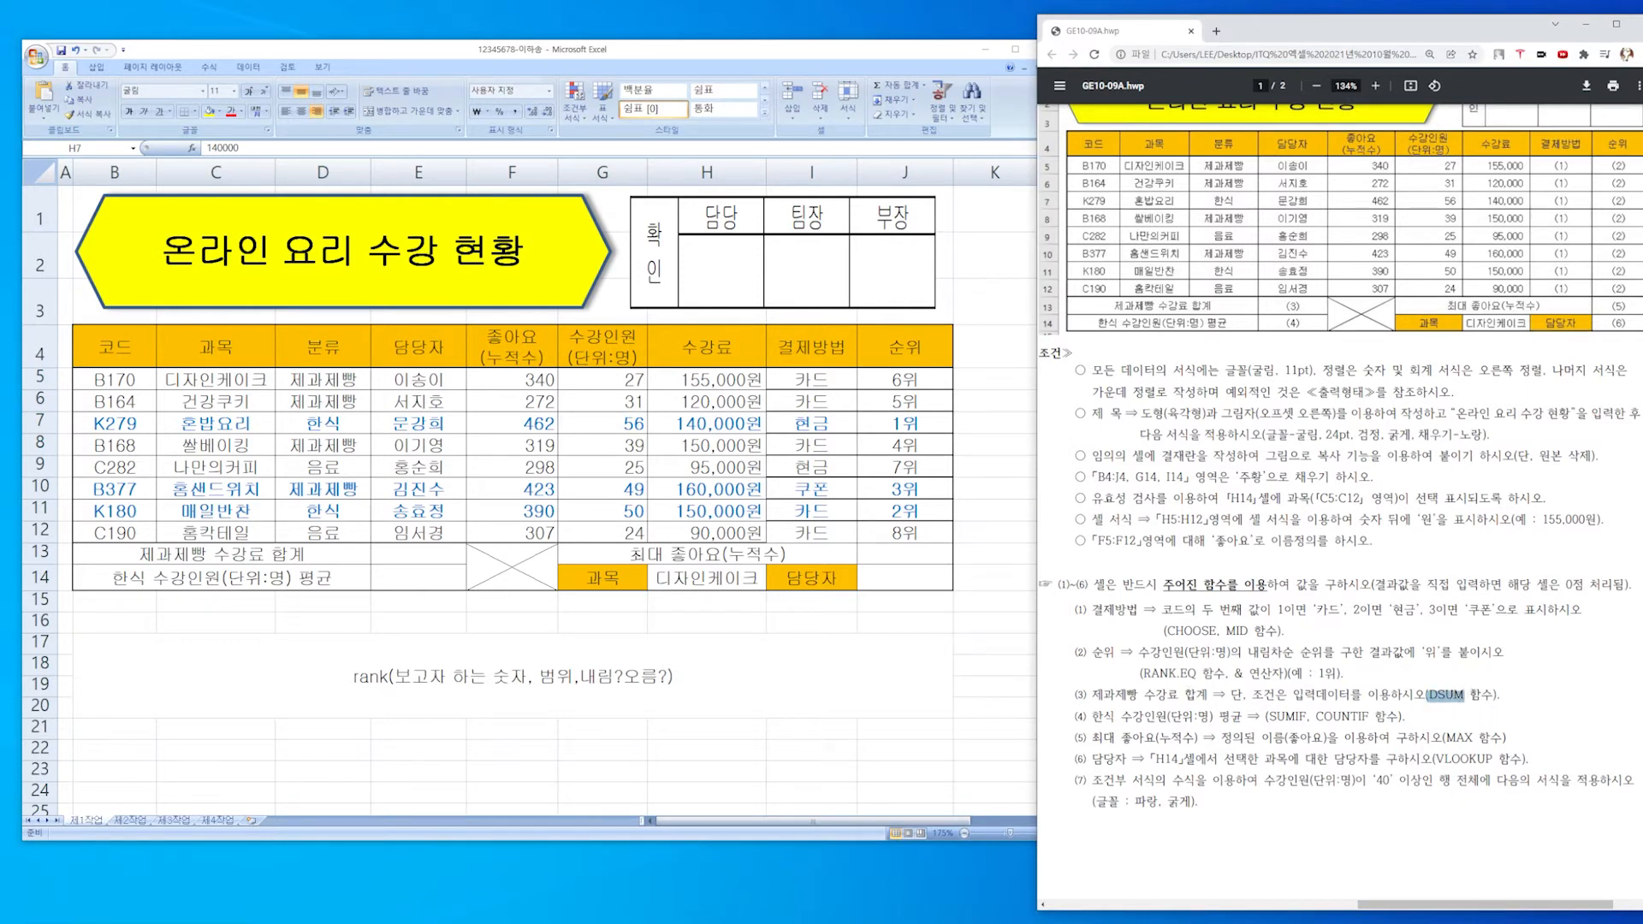
pyautogui.moveTo(1493, 695); pyautogui.dragTo(1243, 697)
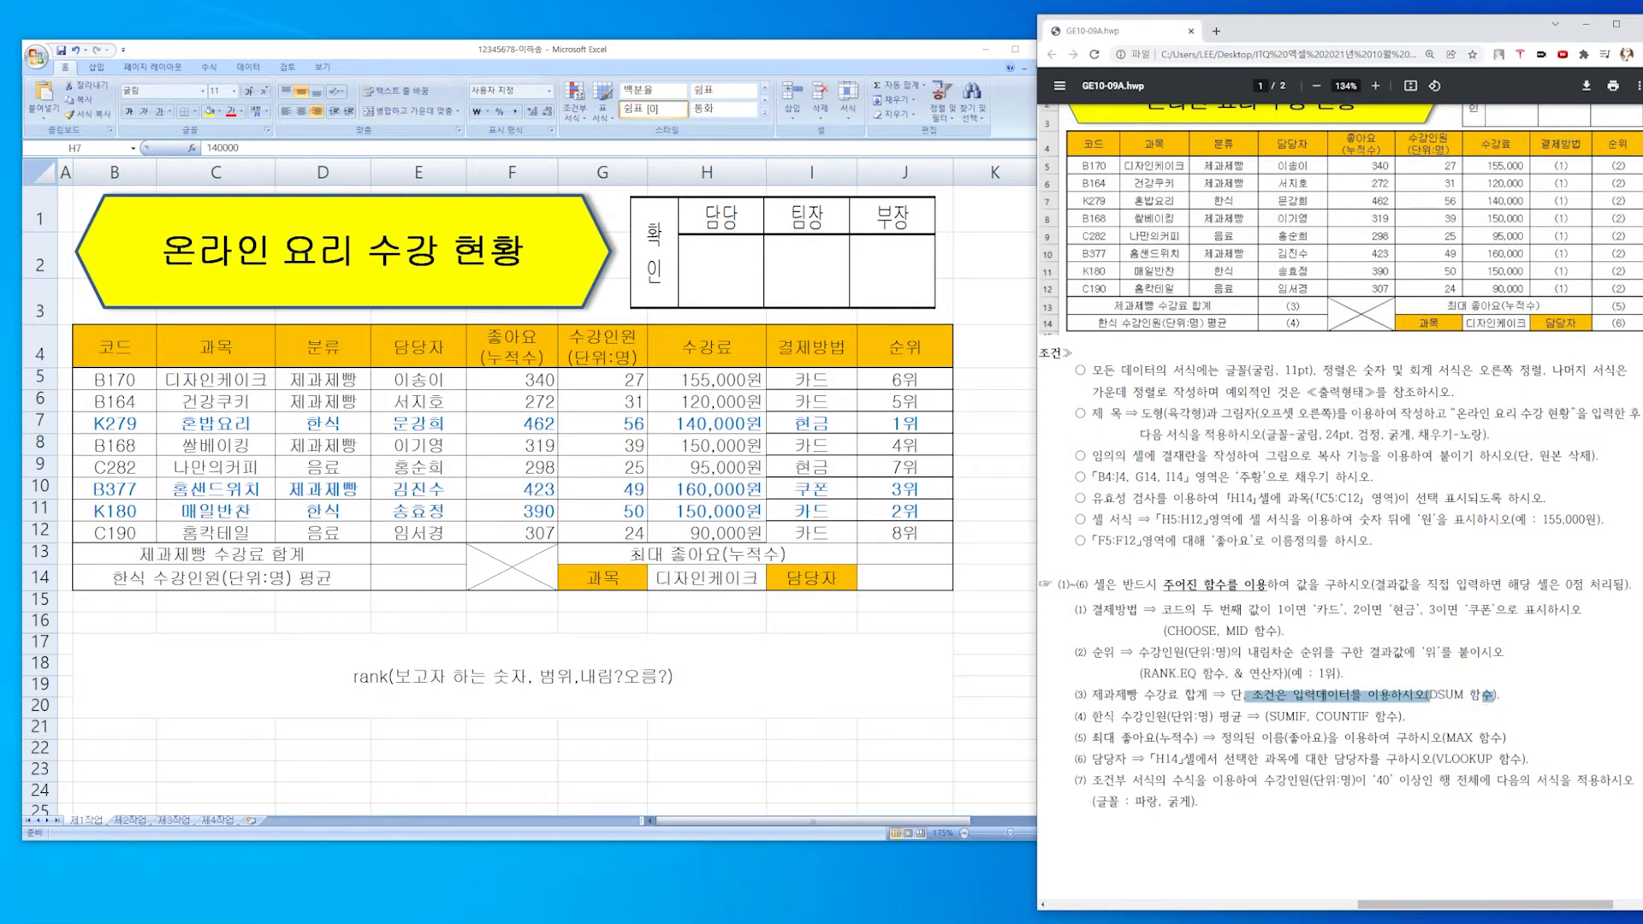
# Clear the rank note from merged cell B17 and insert the DSUM function there through the function wizard.
pyautogui.click(403, 581)
pyautogui.click(690, 669)
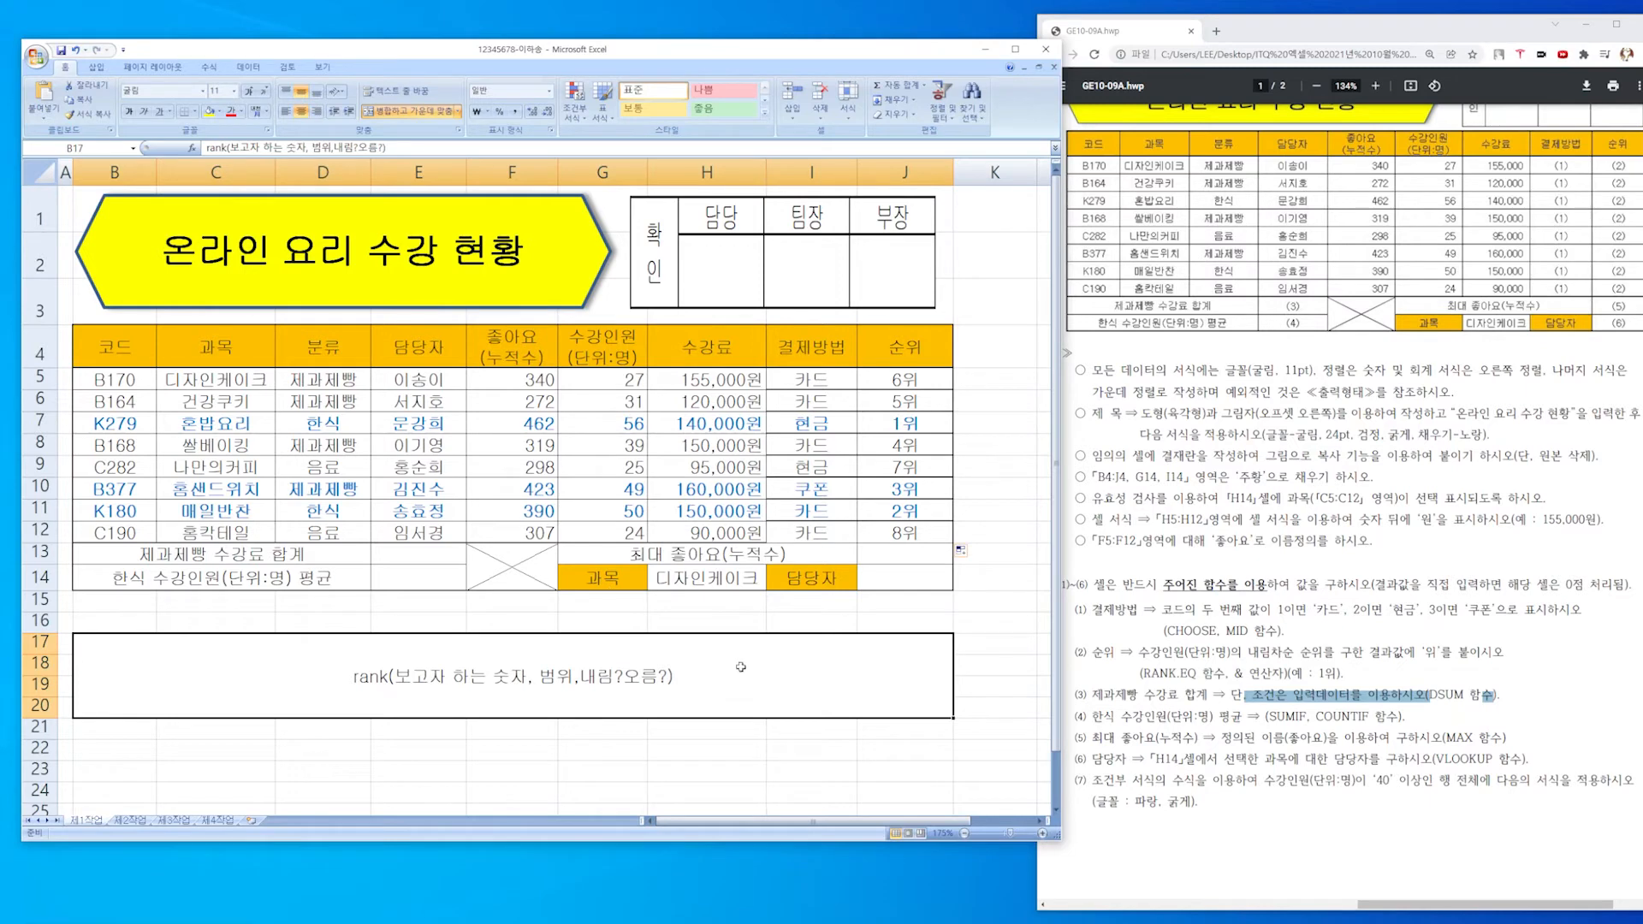
pyautogui.press('Delete')
pyautogui.click(192, 149)
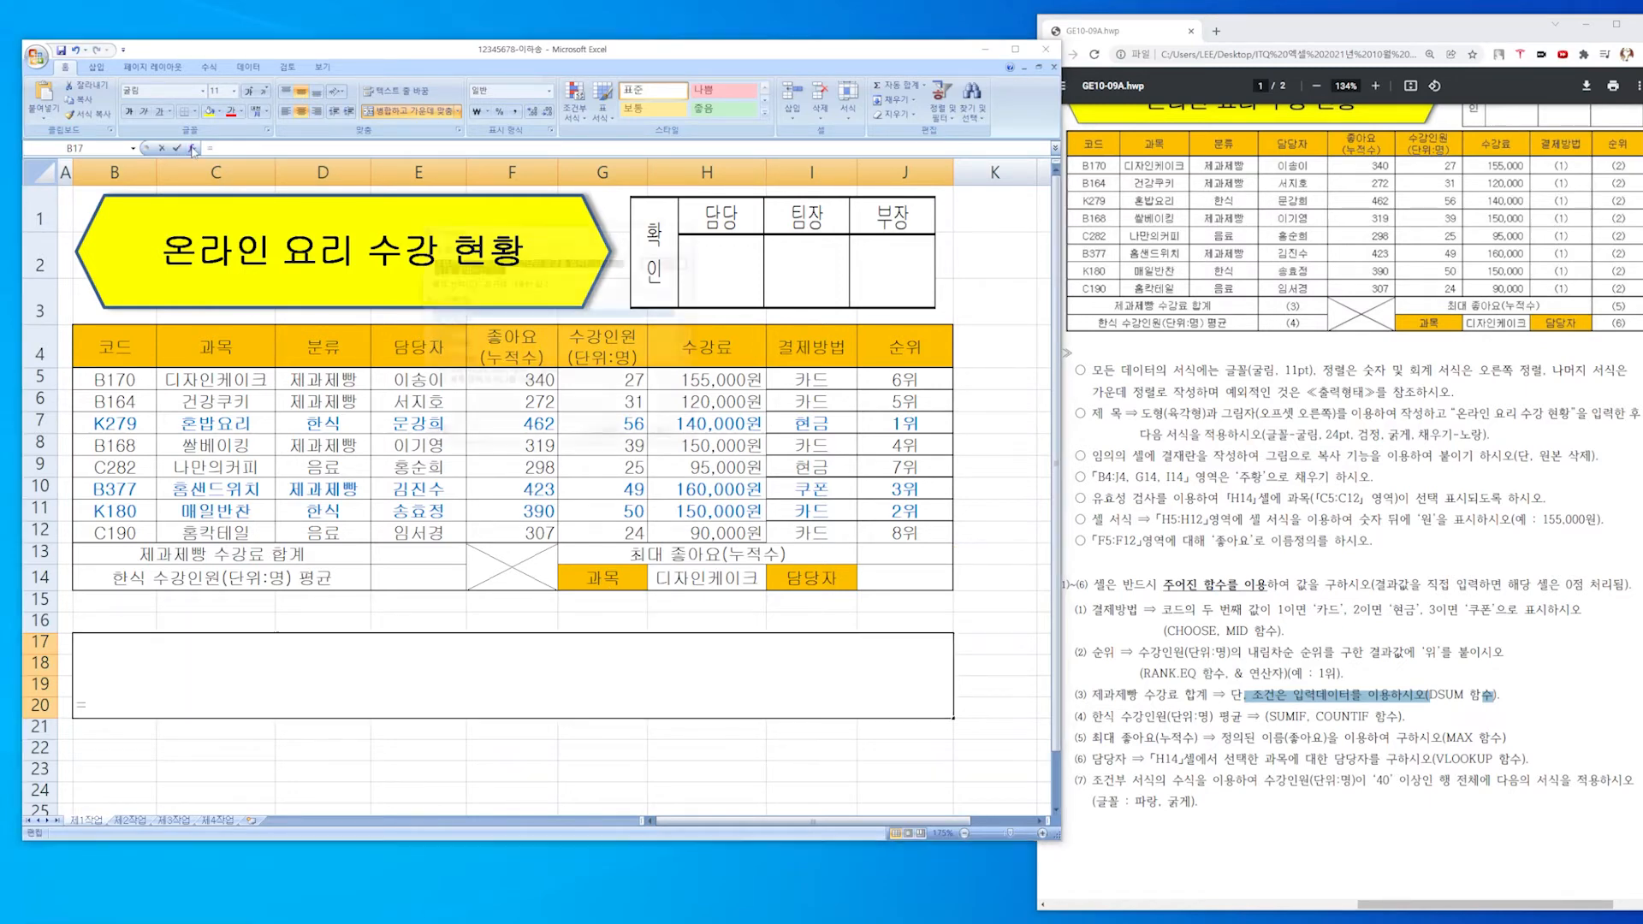
pyautogui.write('sdum')
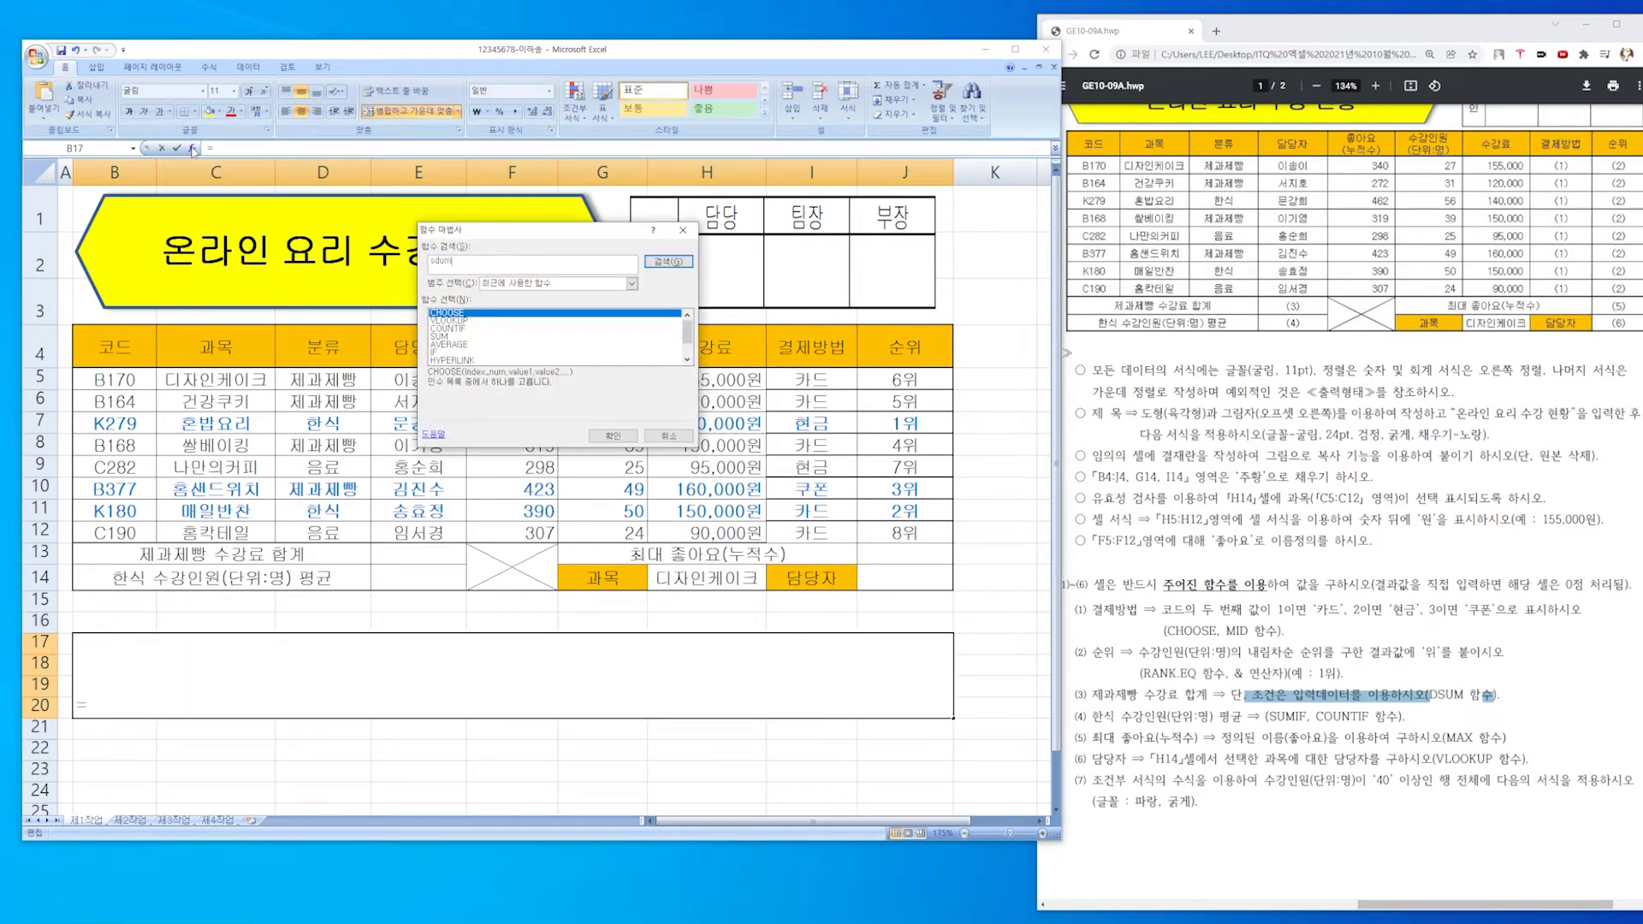
pyautogui.press('Return')
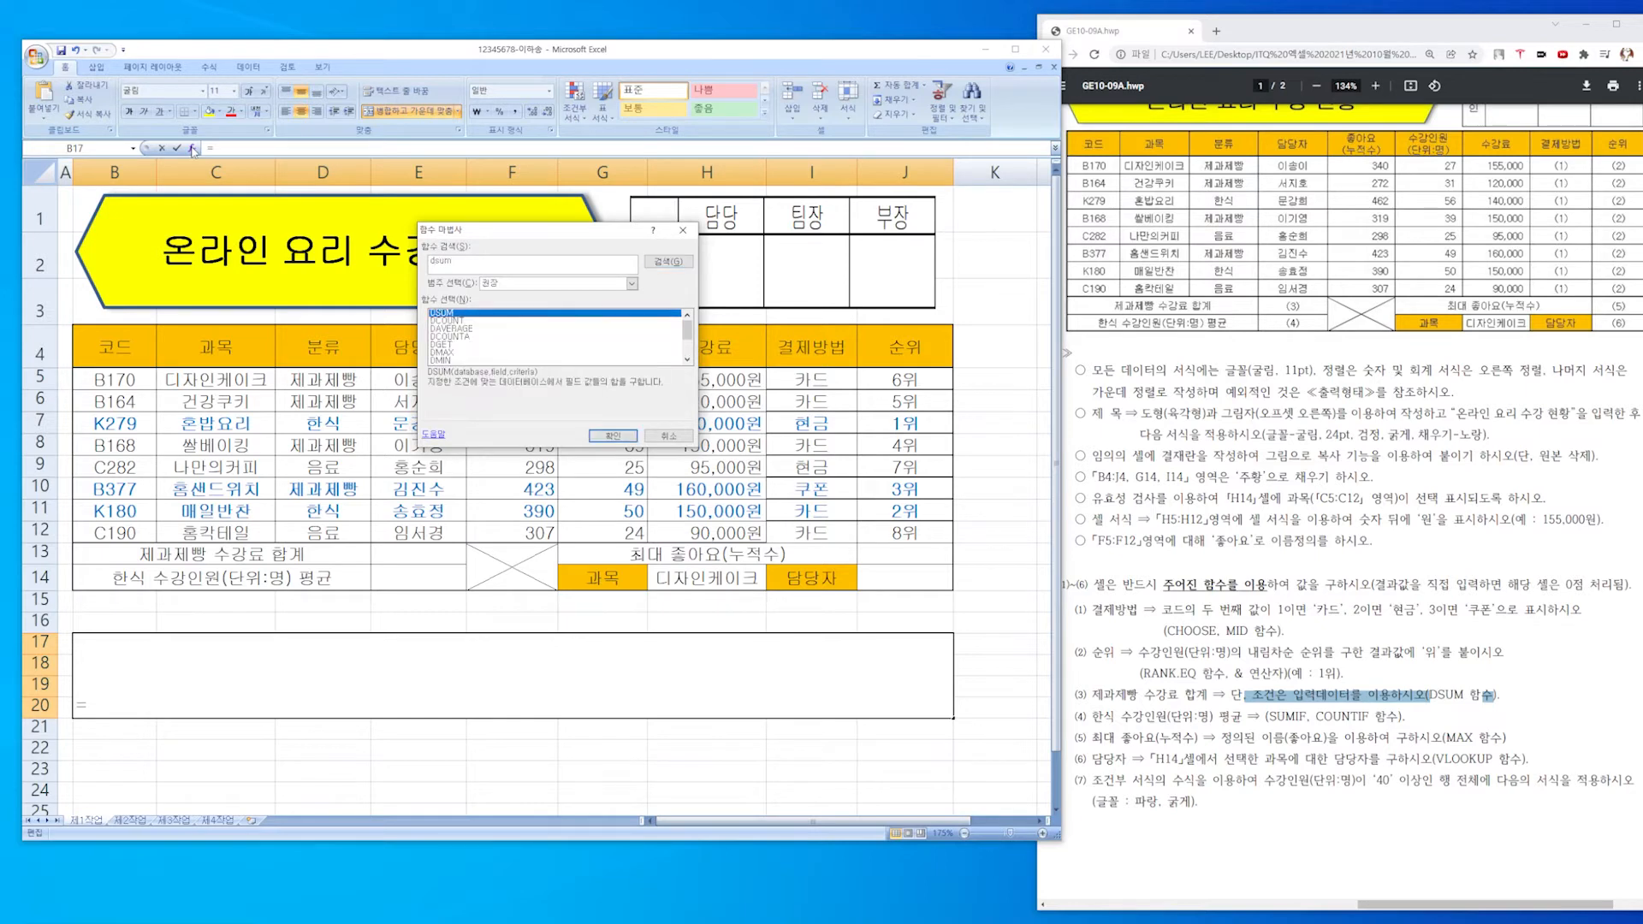
pyautogui.click(612, 435)
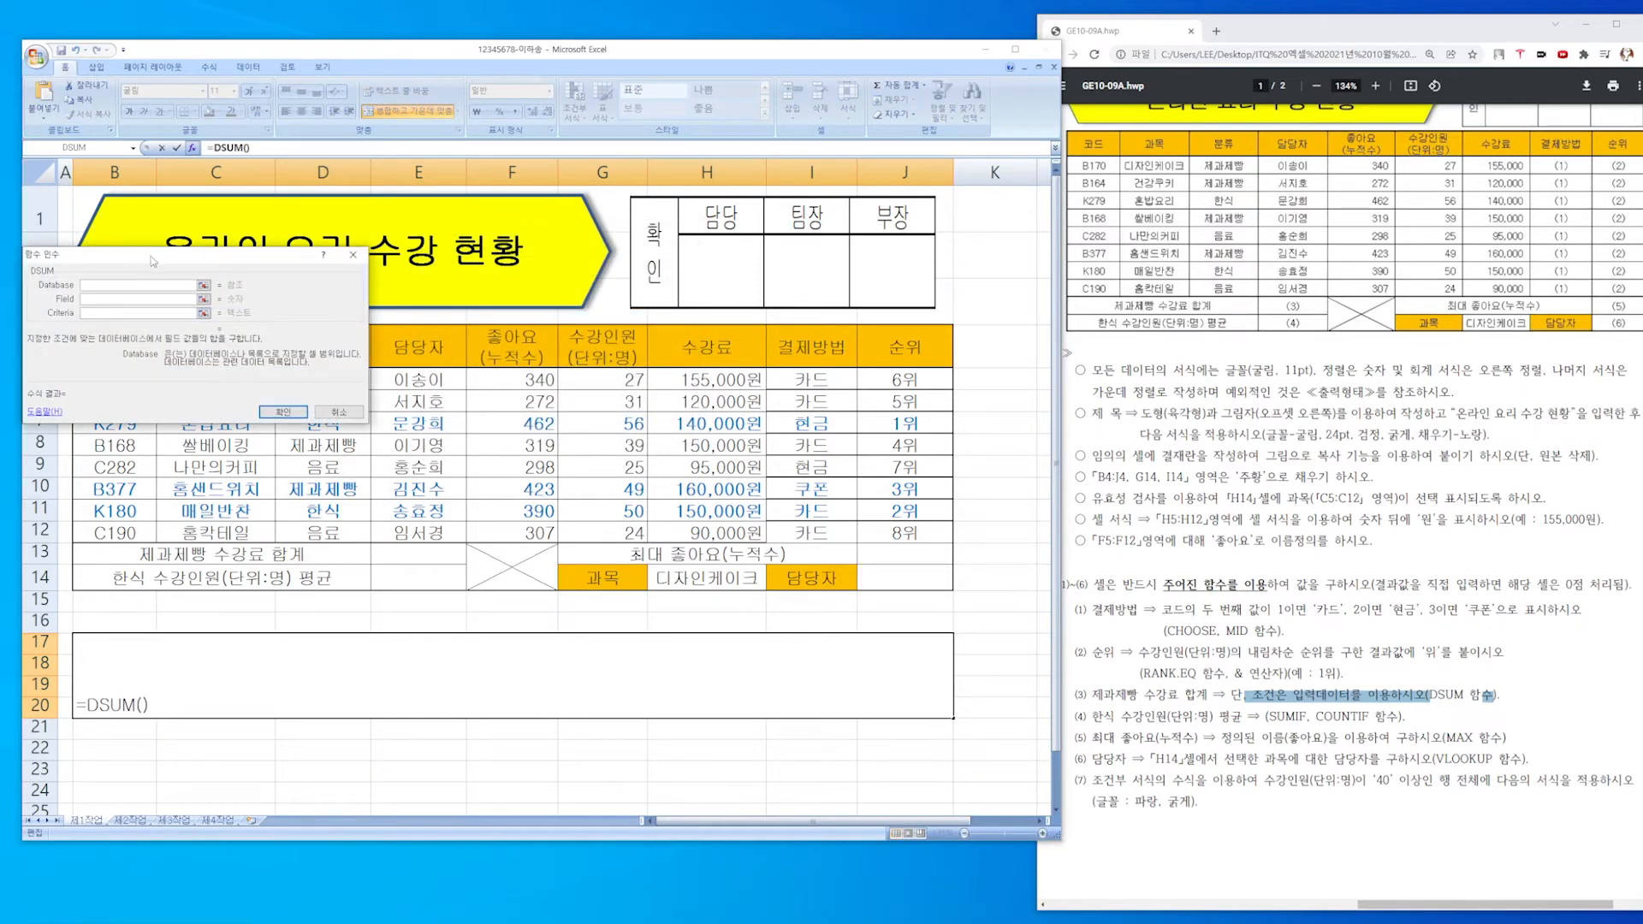
# Set the DSUM Database argument to B4:H12, keeping the arguments dialog clear of the table.
pyautogui.moveTo(147, 257); pyautogui.dragTo(542, 219)
pyautogui.moveTo(530, 281); pyautogui.dragTo(526, 171)
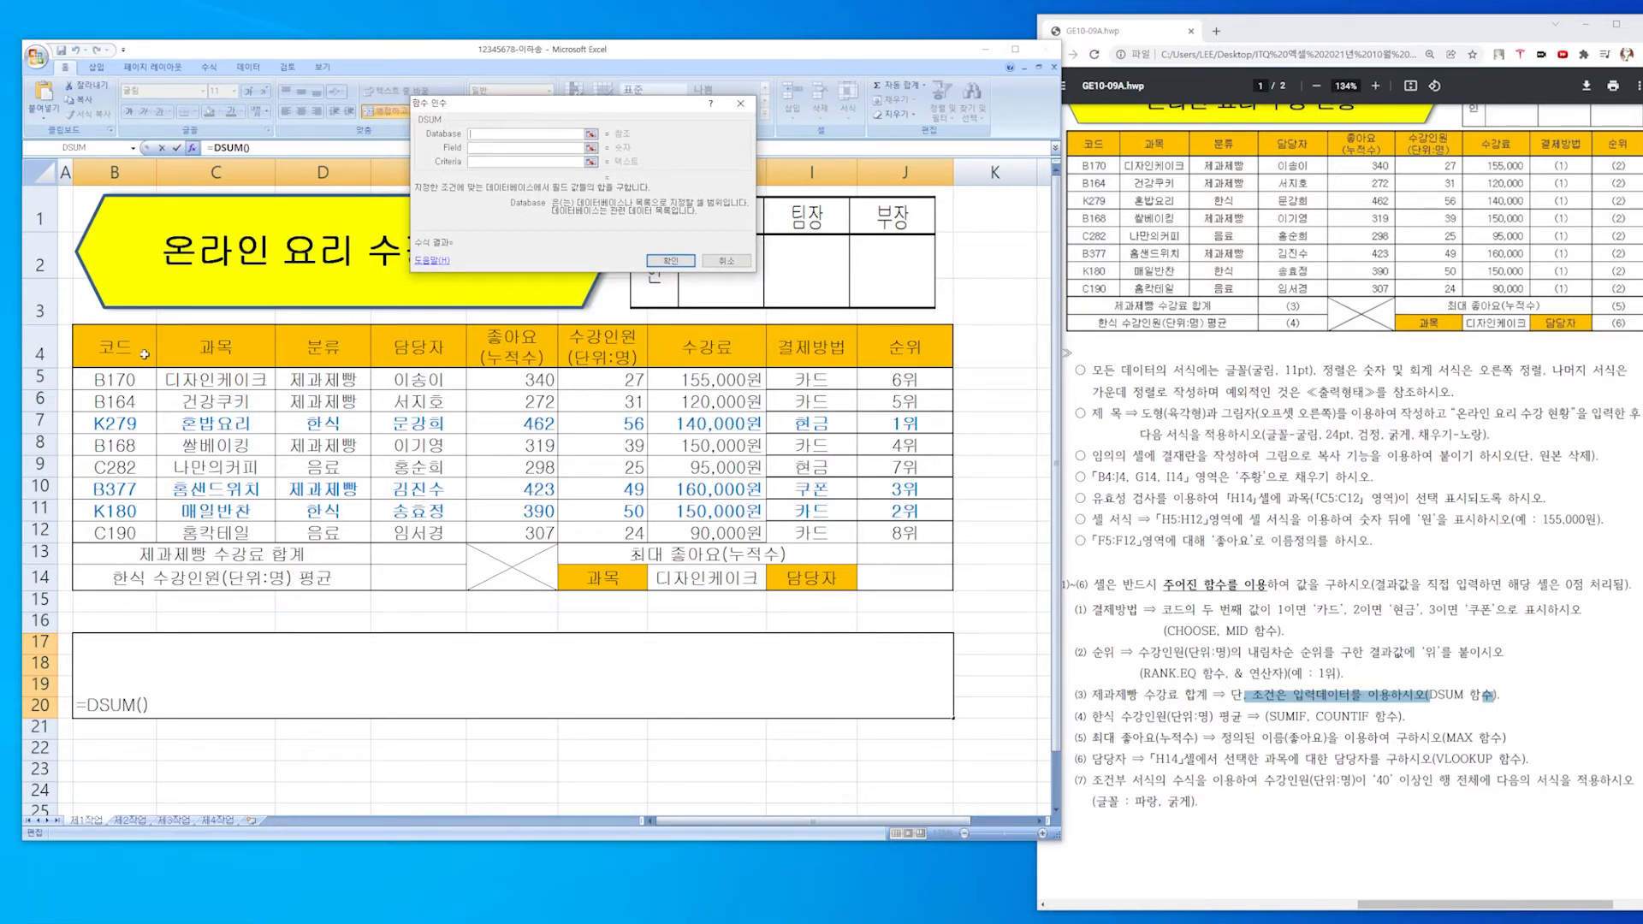
pyautogui.moveTo(123, 347); pyautogui.dragTo(744, 532)
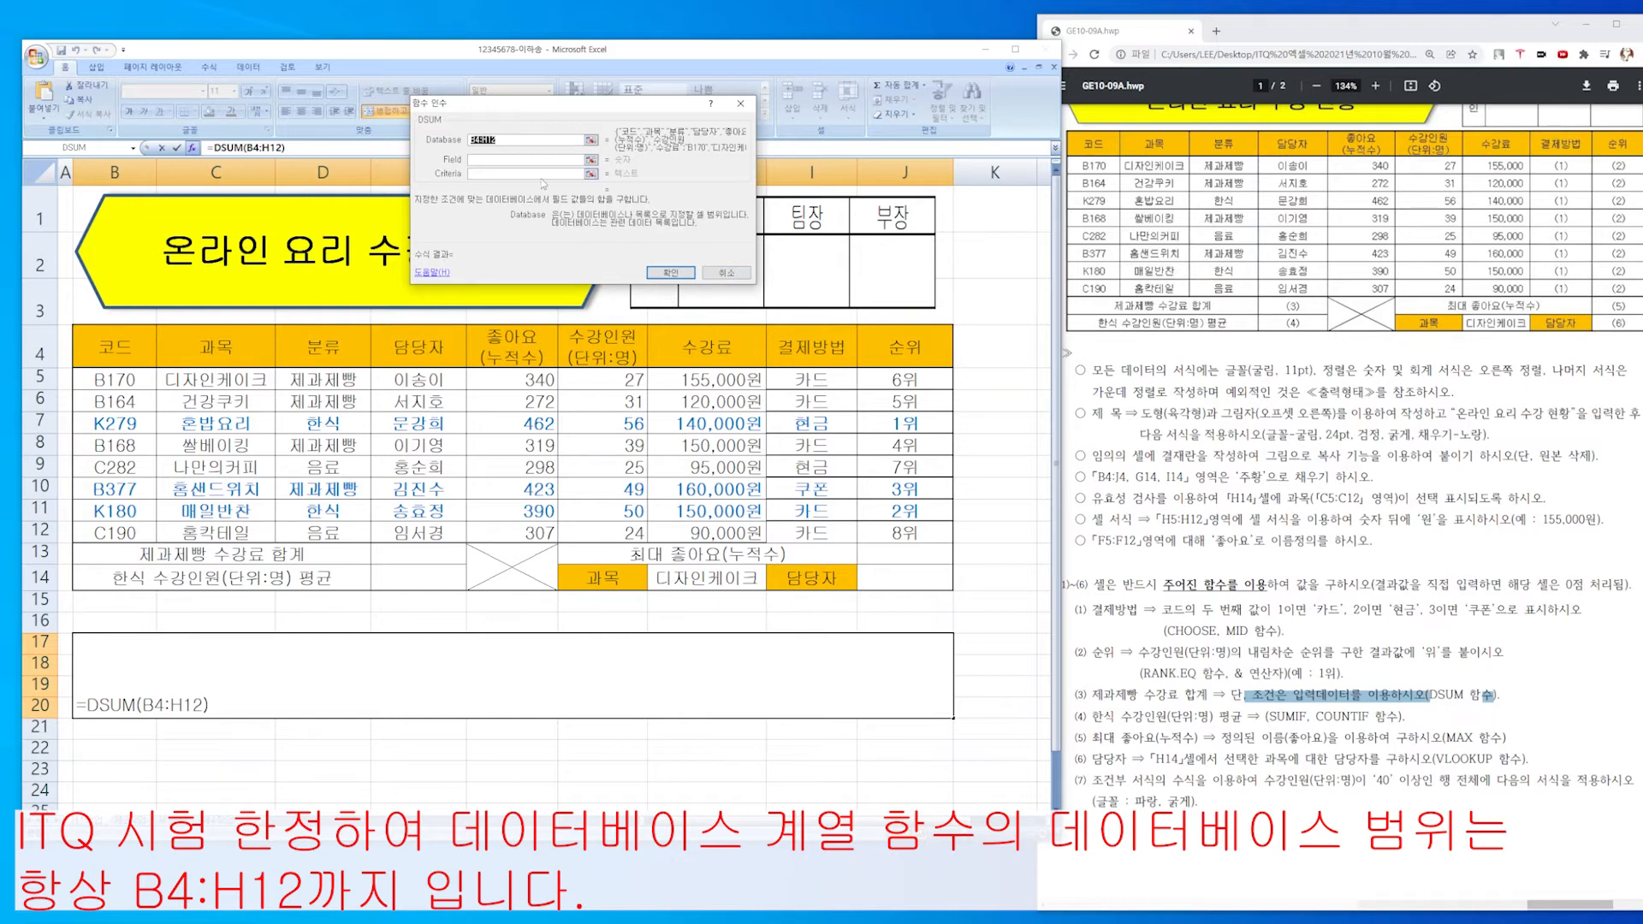
pyautogui.click(511, 141)
pyautogui.click(520, 158)
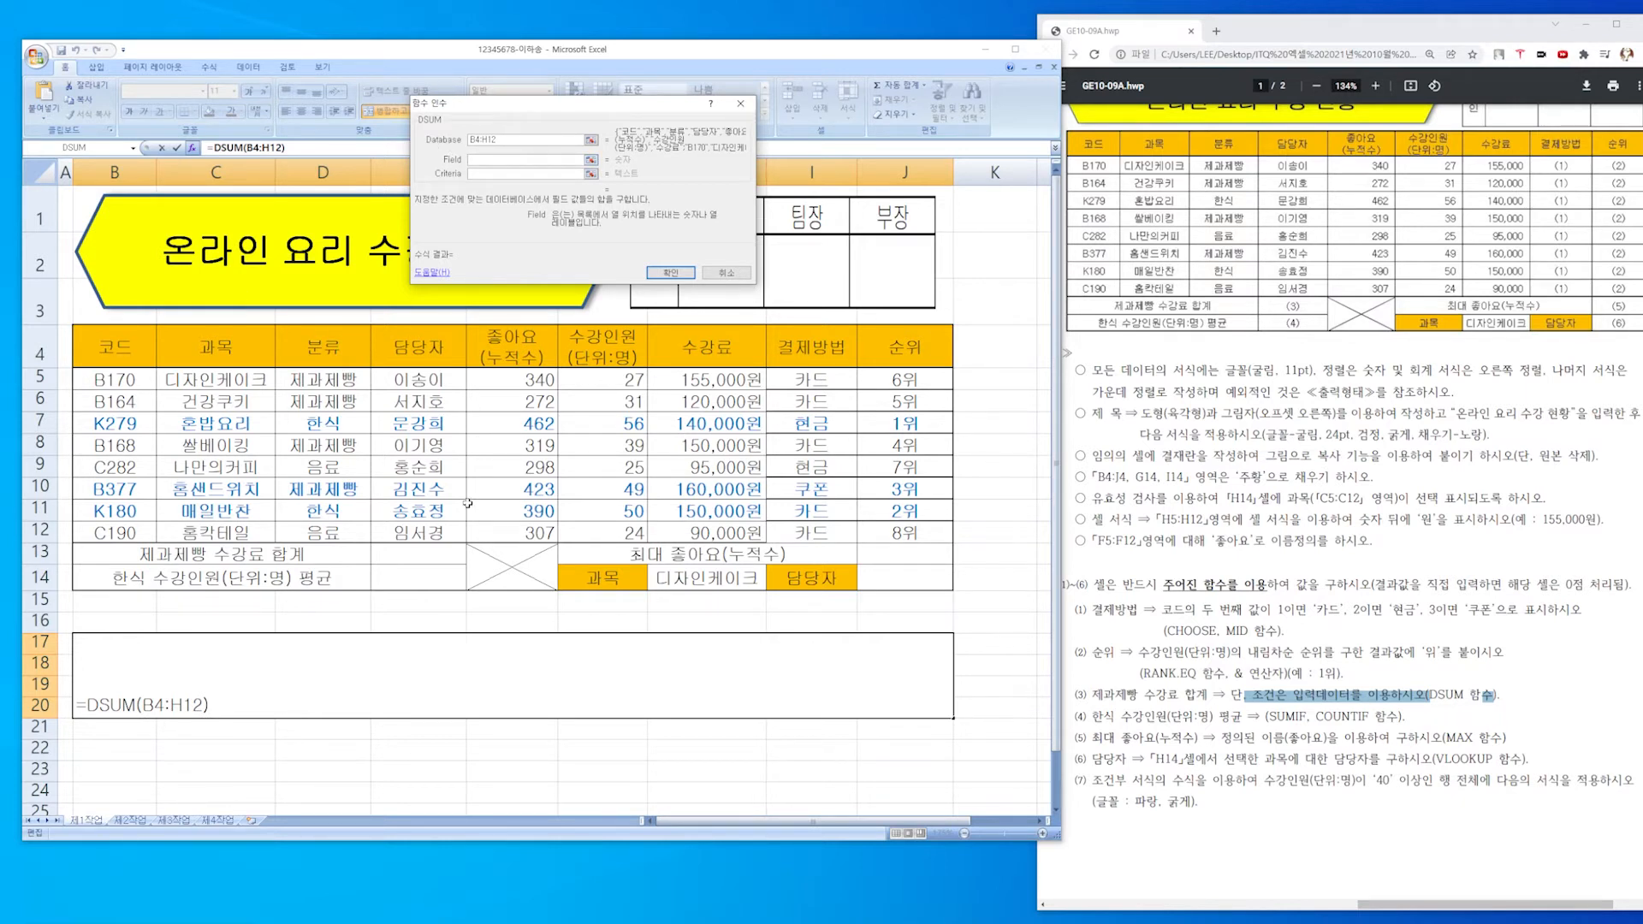
# Set the DSUM Field argument to the 수강료 header cell H4.
pyautogui.moveTo(616, 104); pyautogui.dragTo(406, 108)
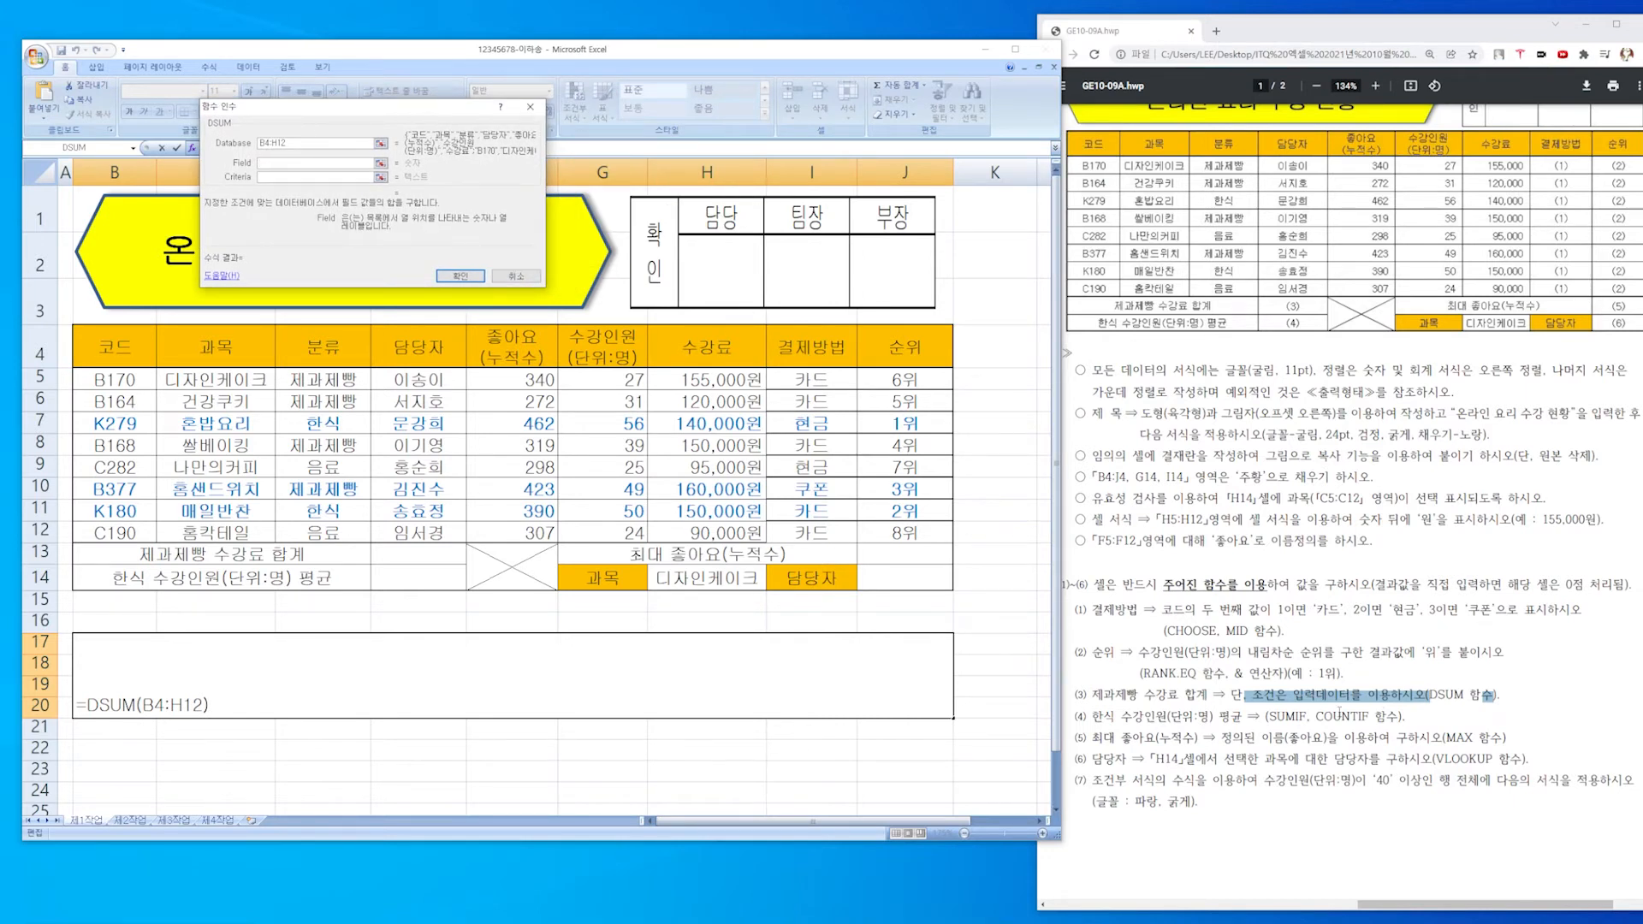
pyautogui.moveTo(1145, 695); pyautogui.dragTo(1208, 695)
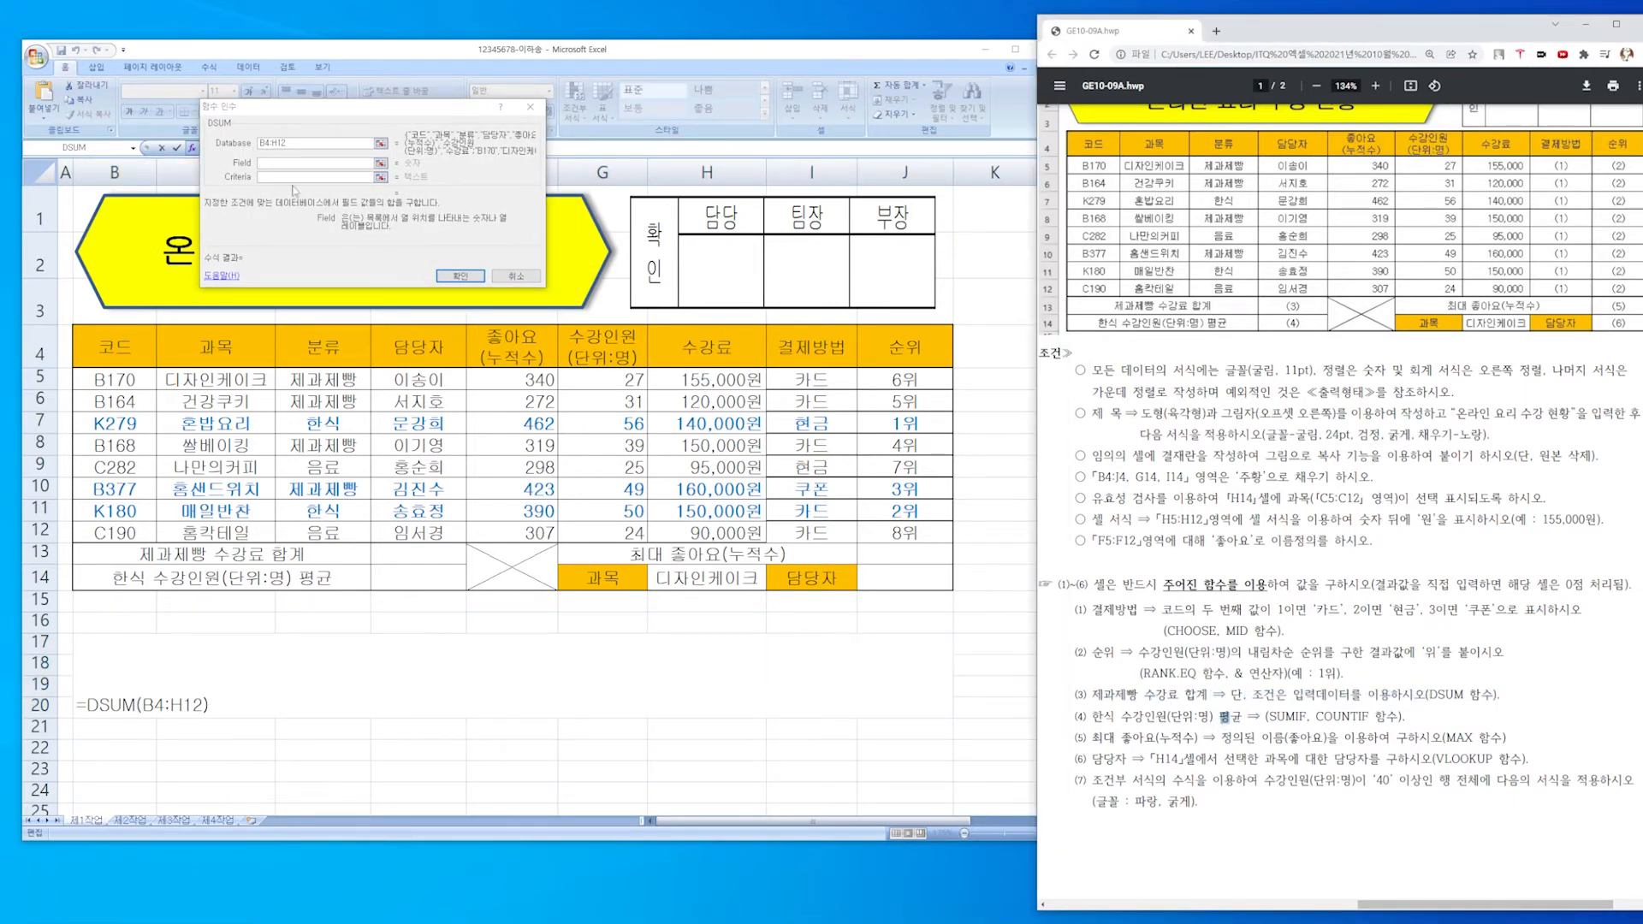
pyautogui.click(292, 161)
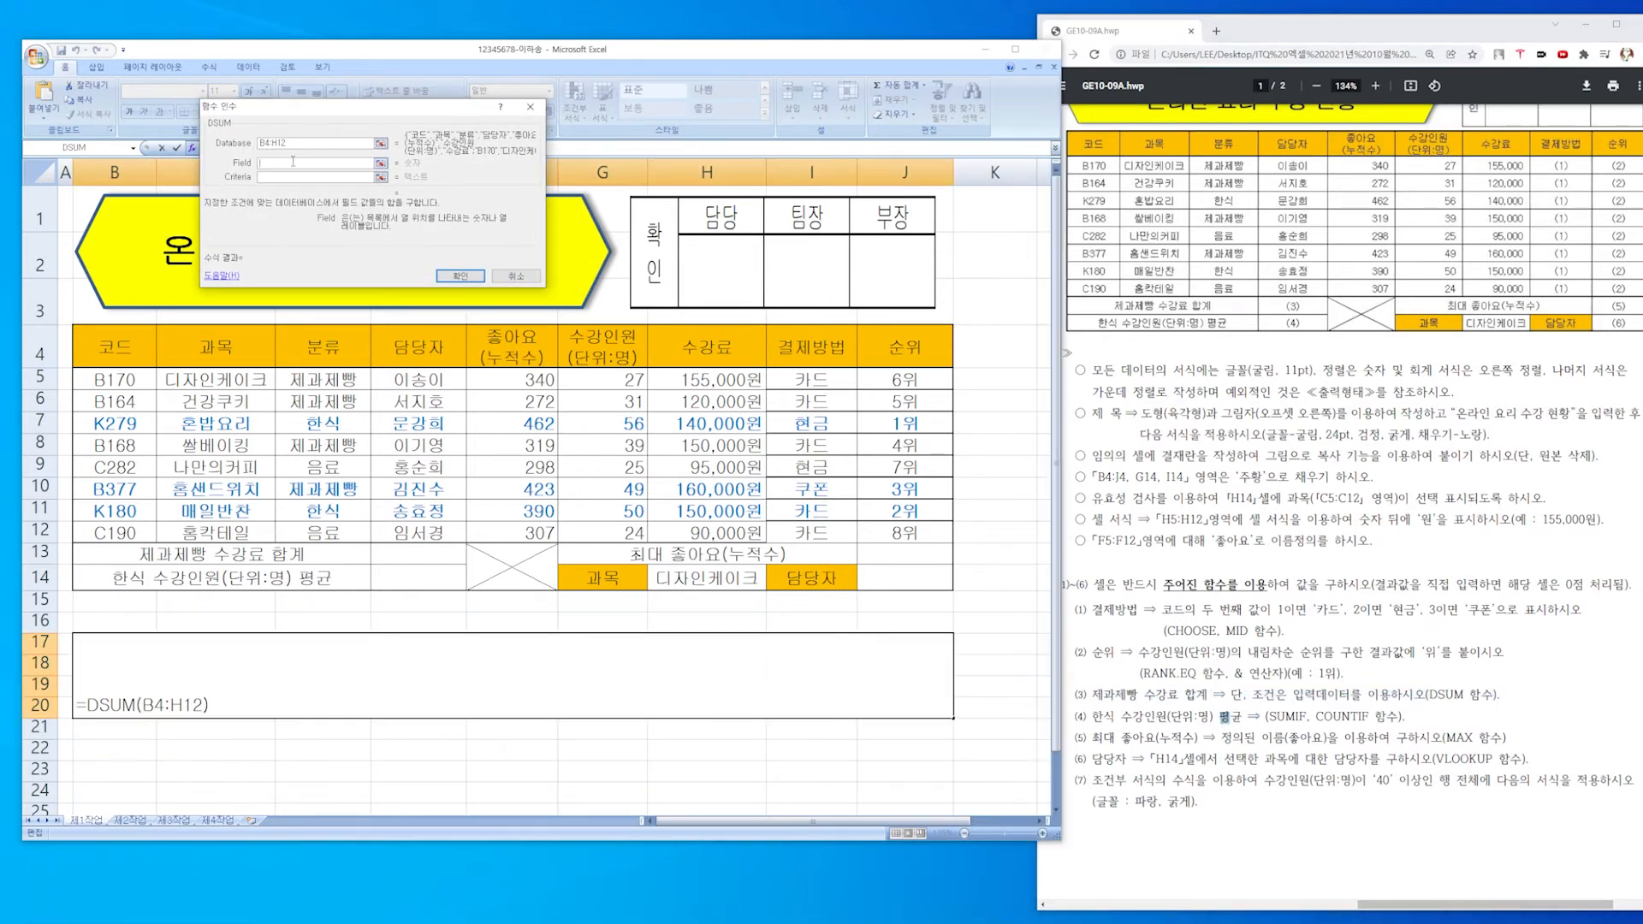
pyautogui.click(695, 349)
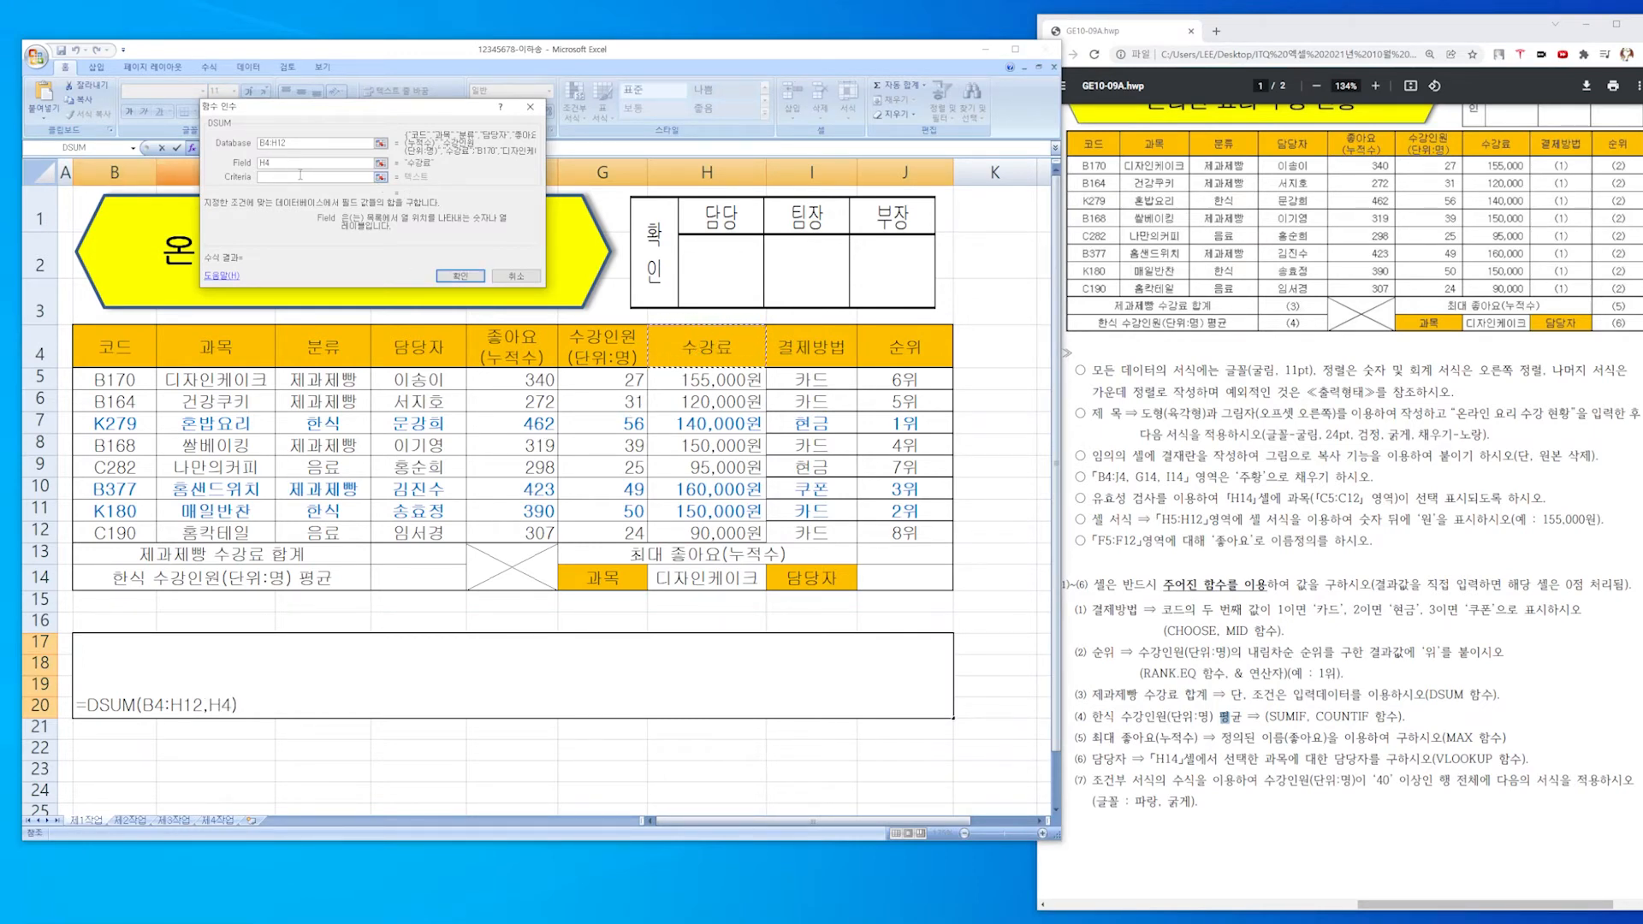
# Set the DSUM Criteria argument to D4:D5, the 분류 header with 제과제빵, and confirm the function.
pyautogui.click(359, 177)
pyautogui.moveTo(342, 106); pyautogui.dragTo(773, 120)
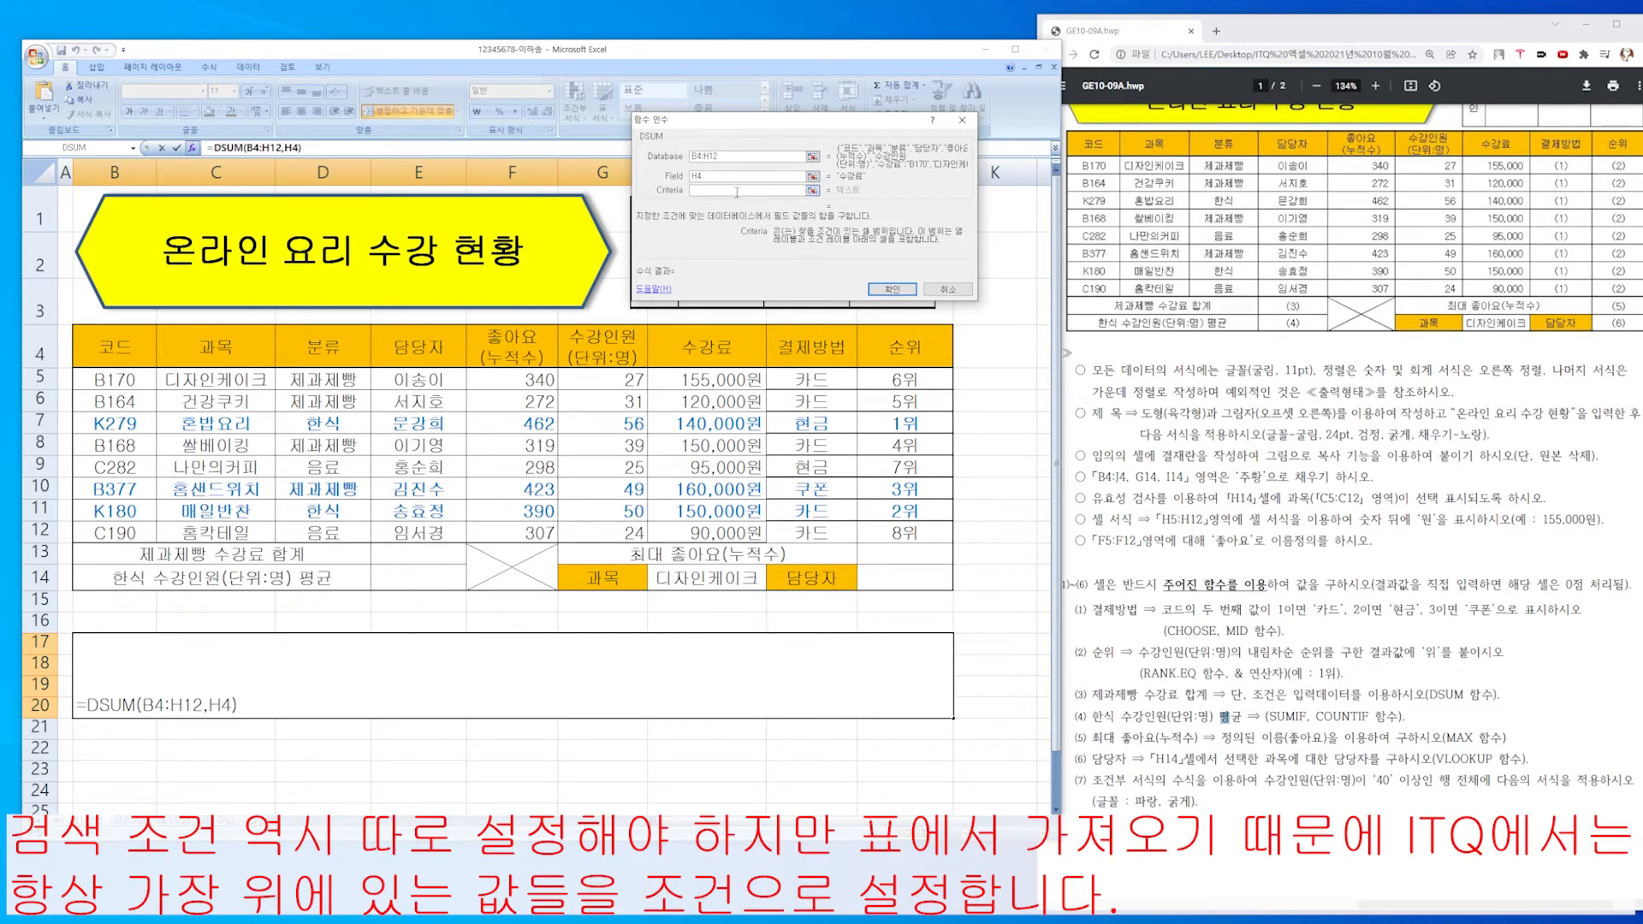
pyautogui.moveTo(325, 352); pyautogui.dragTo(339, 384)
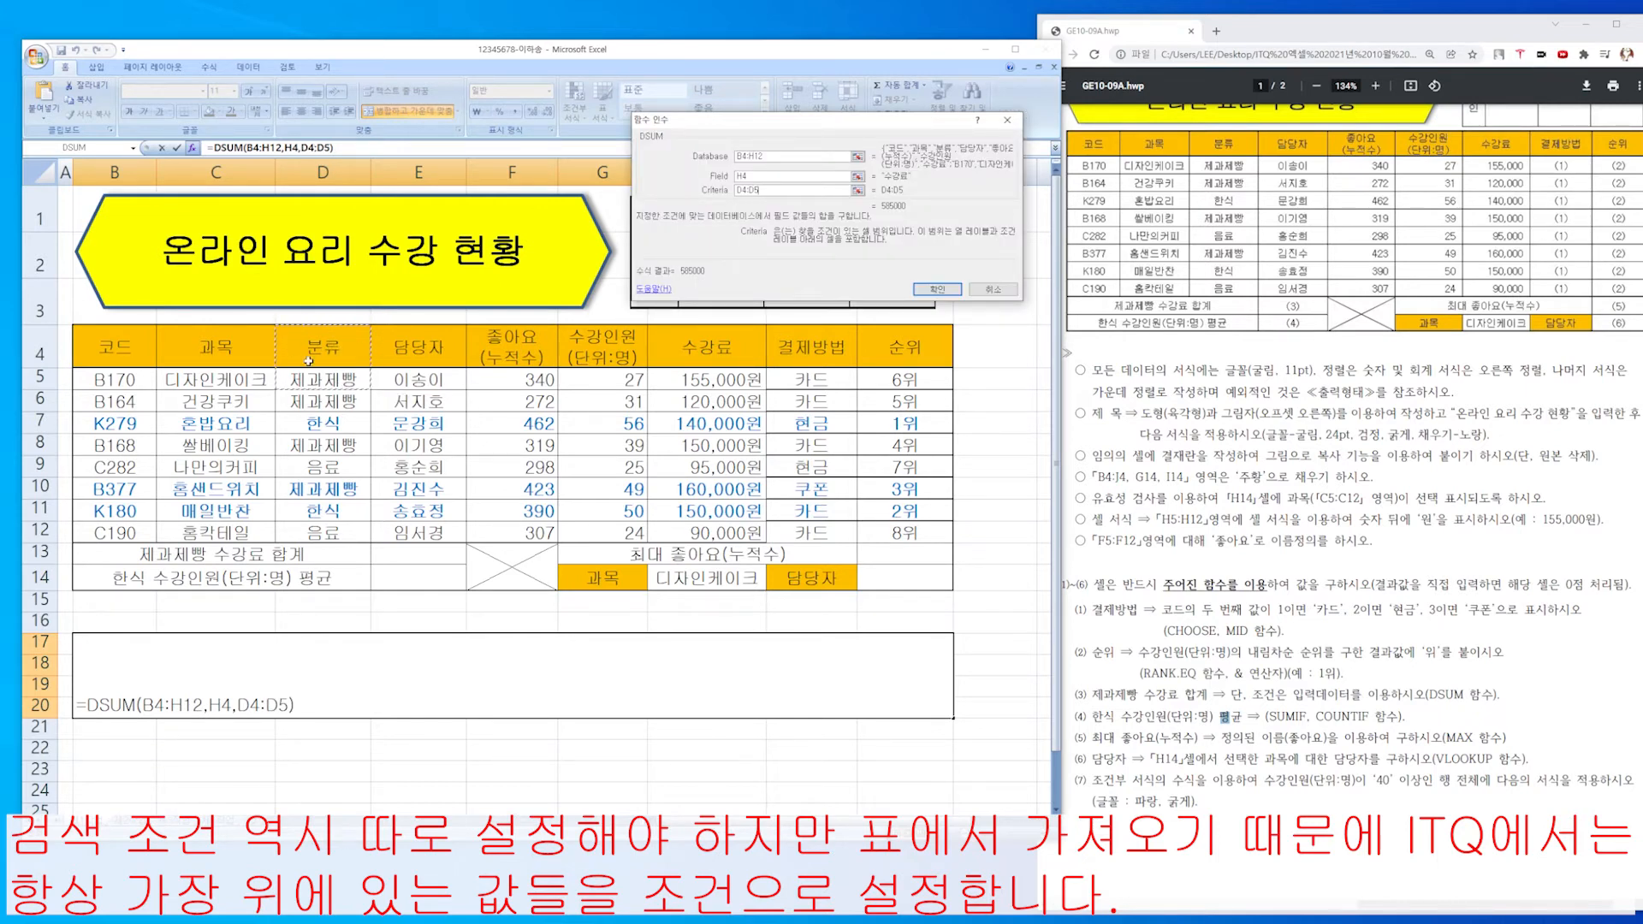
pyautogui.click(778, 193)
pyautogui.click(924, 290)
# Add a second line under the DSUM formula in B17 reading dsum(데이터베이스 범위,계산하고 싶은 곳,일치조건).
pyautogui.doubleClick(574, 676)
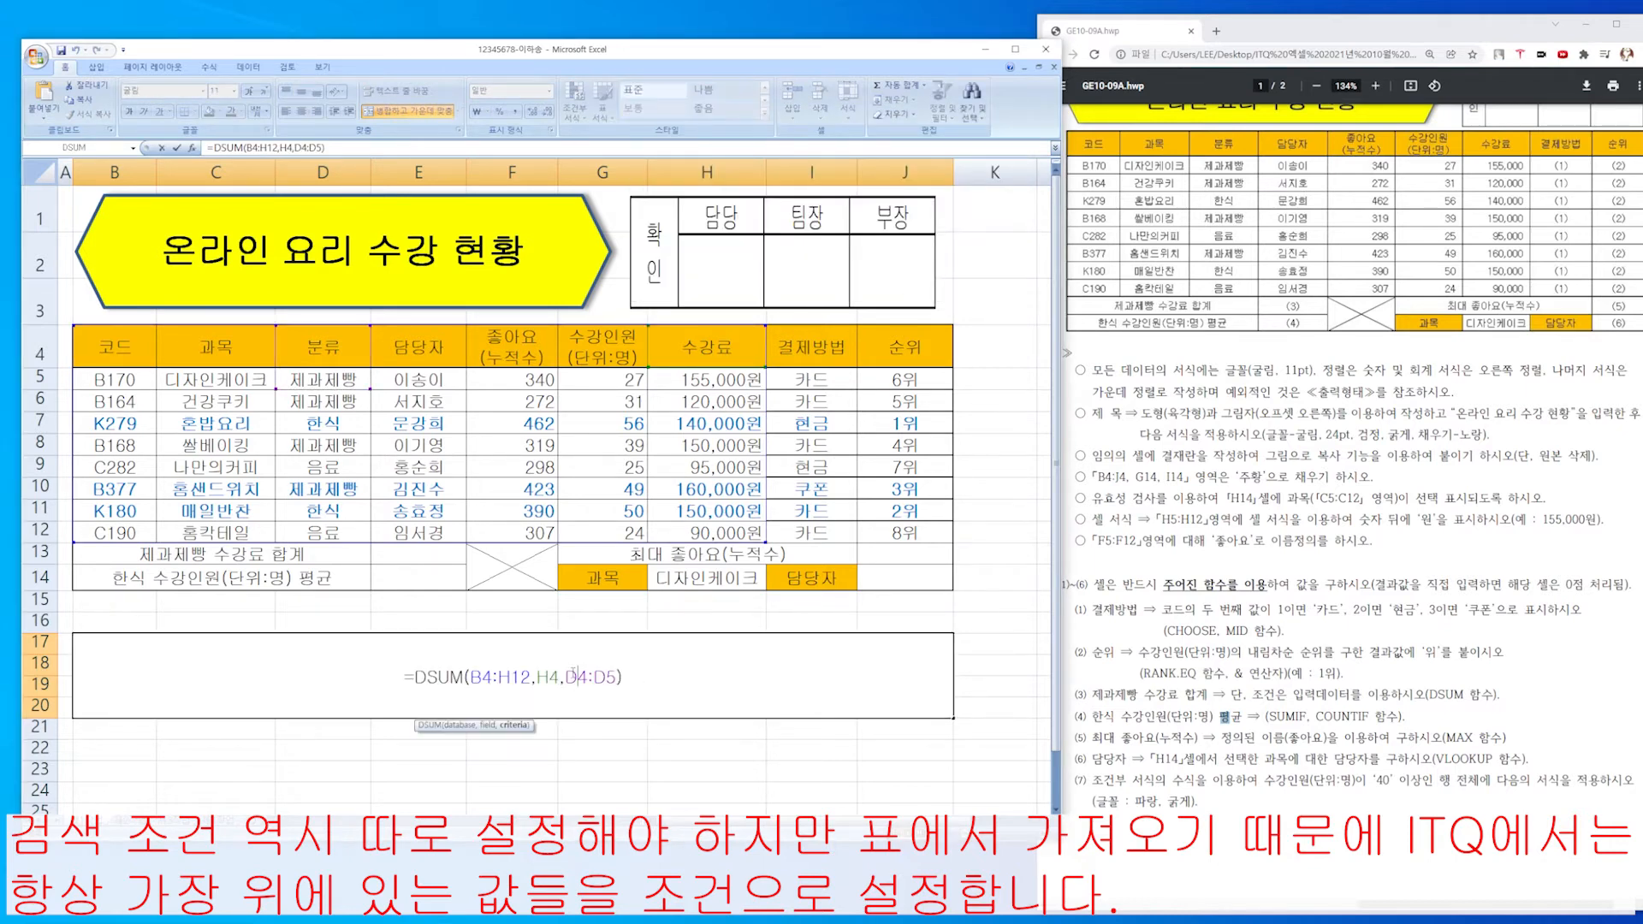
pyautogui.click(532, 677)
pyautogui.click(658, 684)
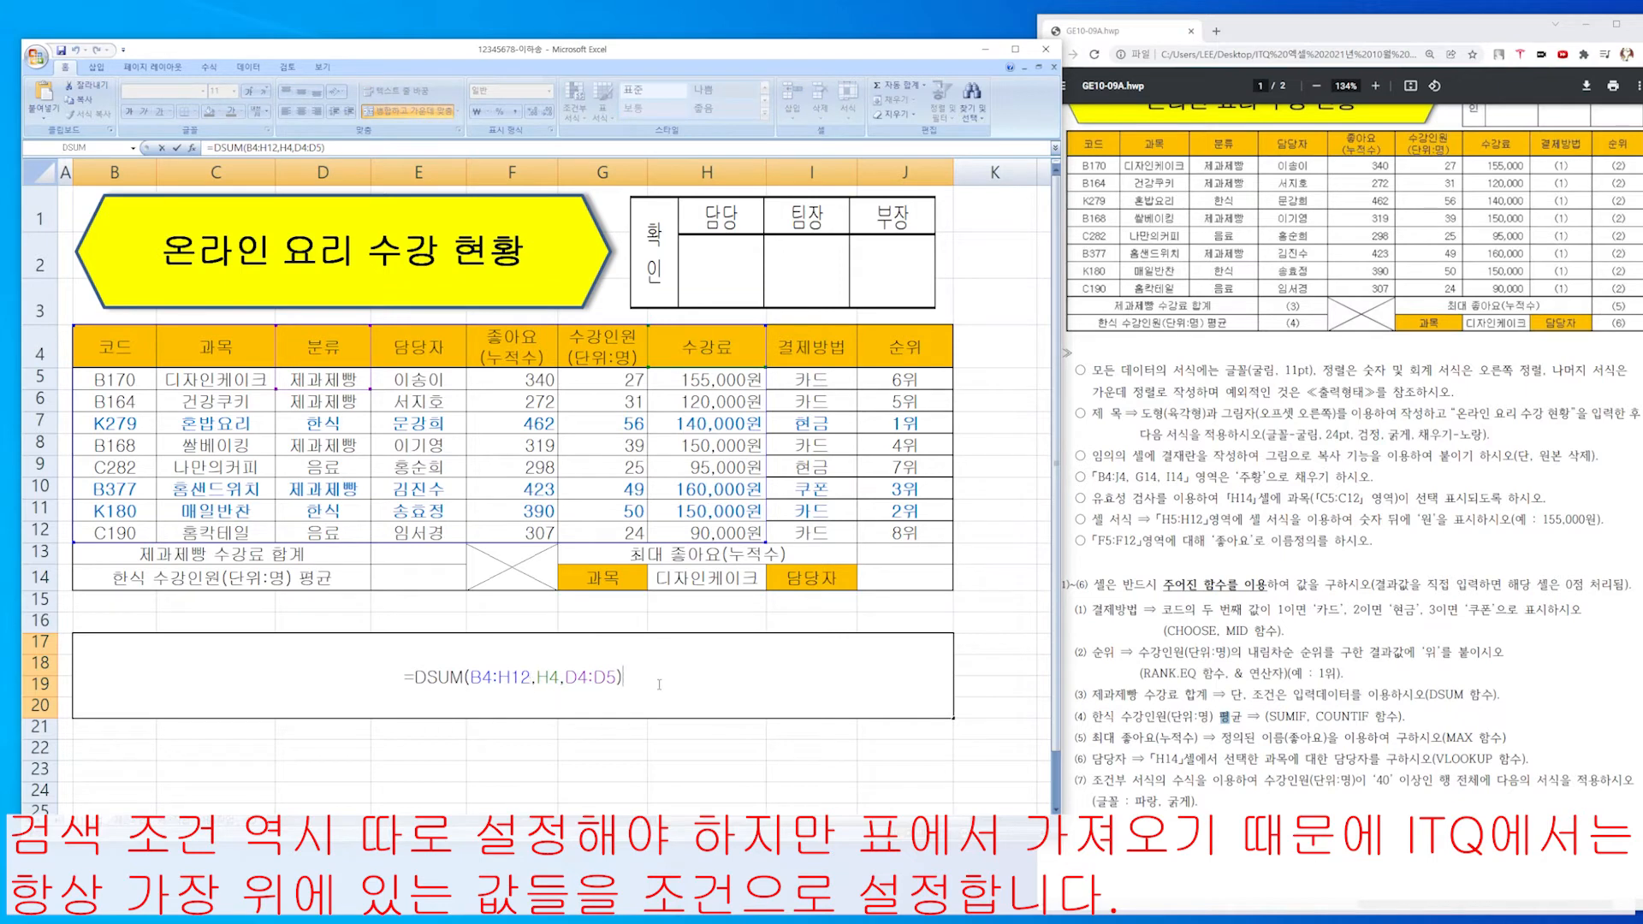
pyautogui.hotkey('alt', 'Return')
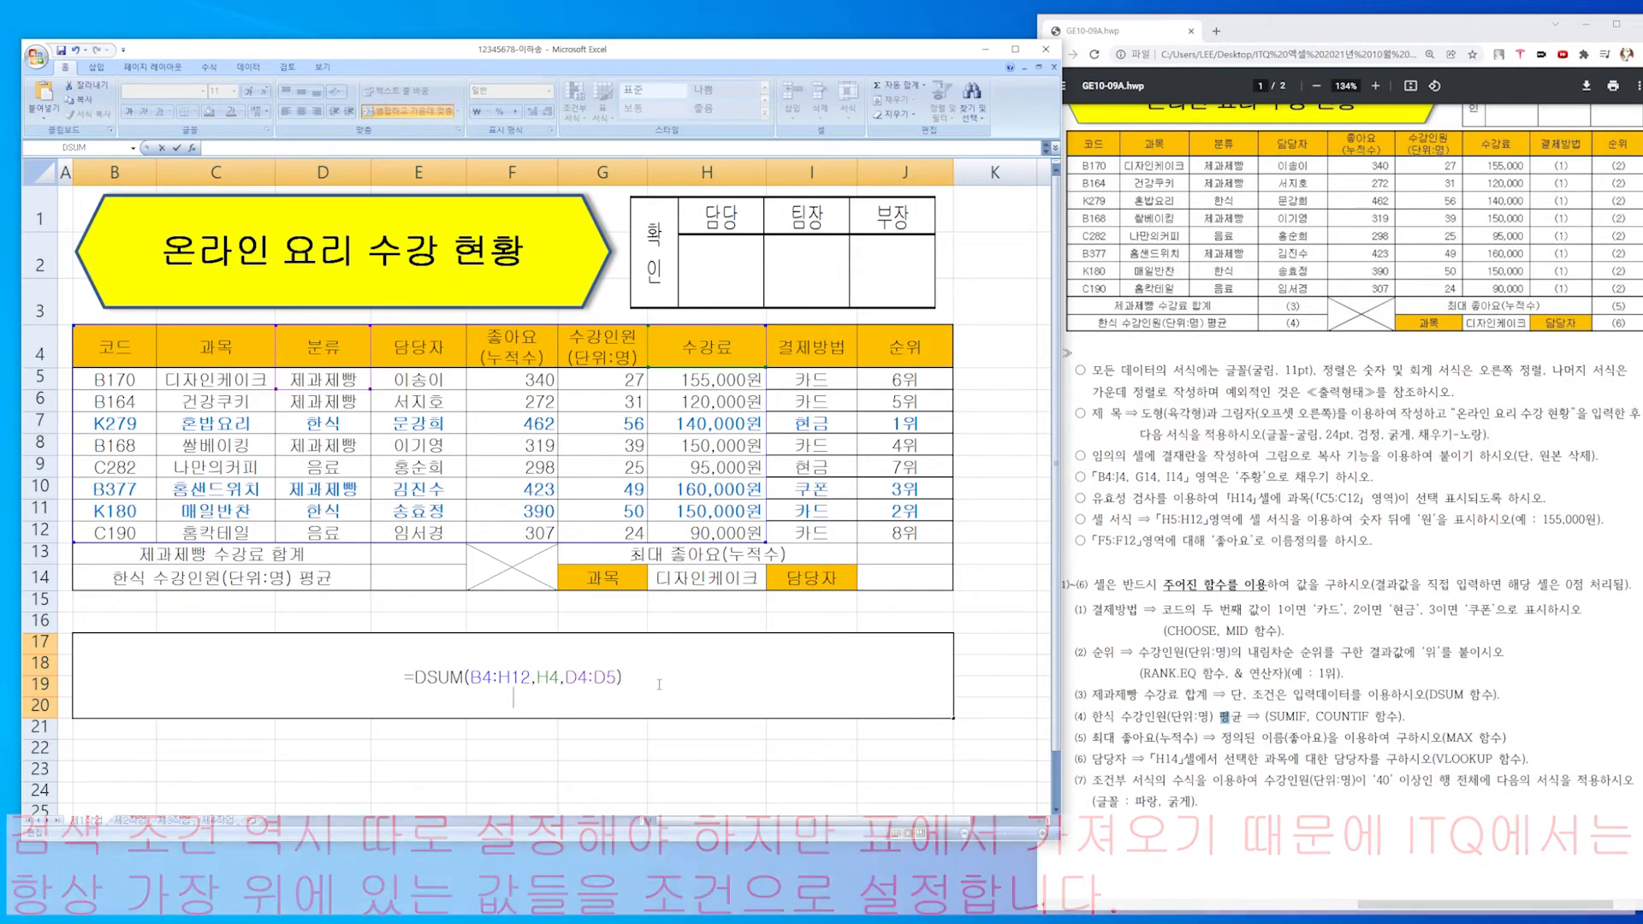
pyautogui.write('(dsum(')
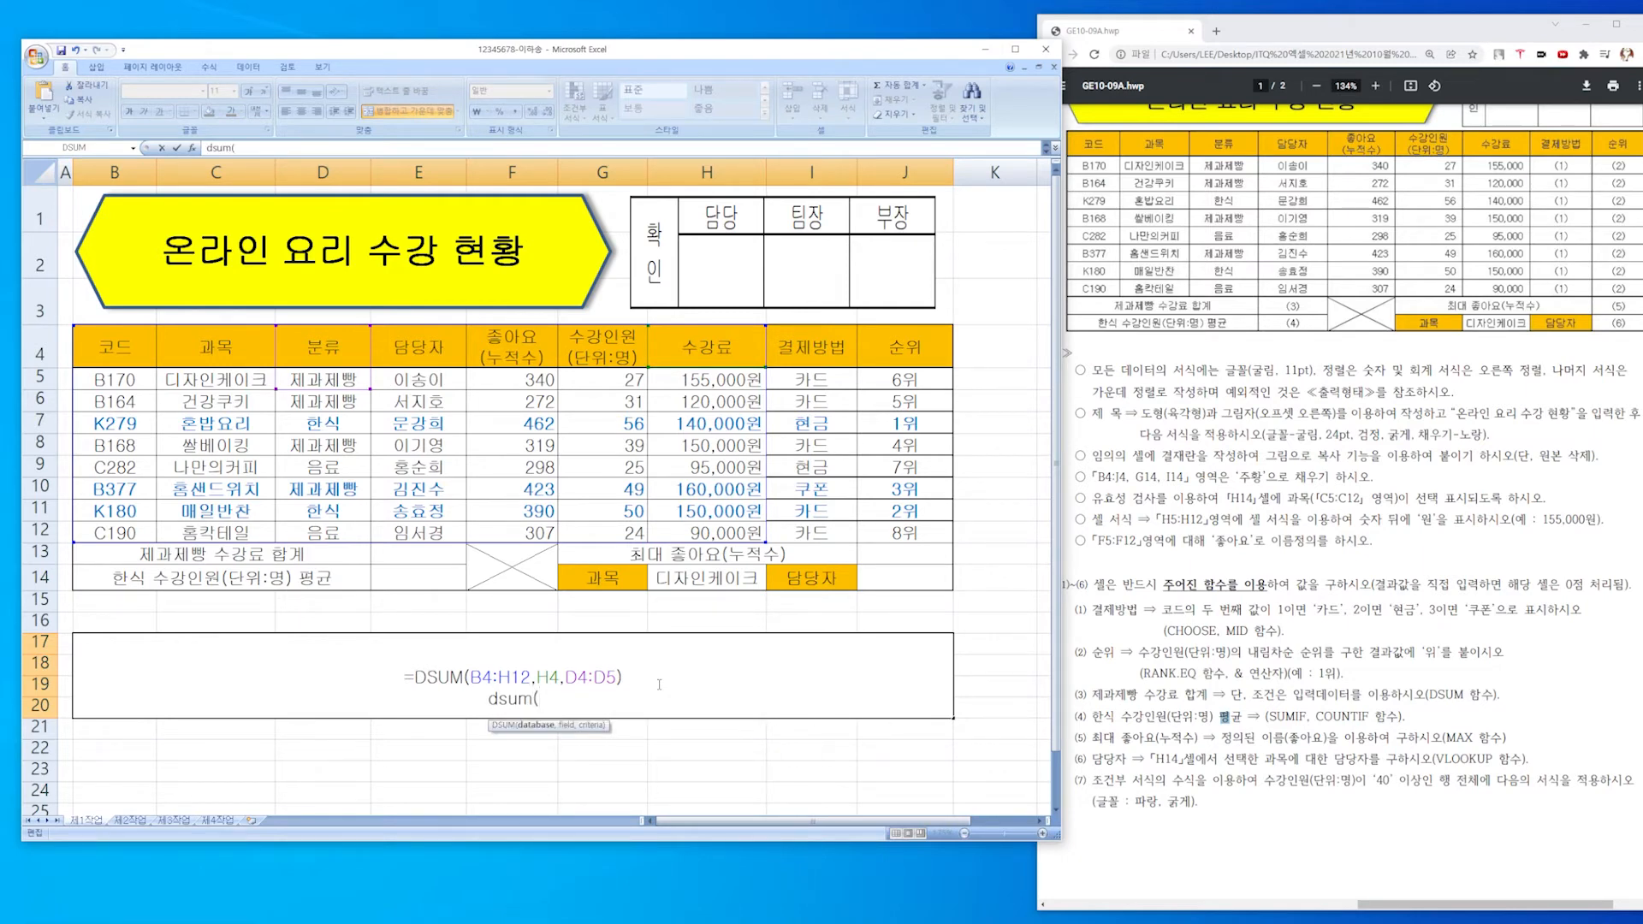
pyautogui.write('데이터베이스 범위')
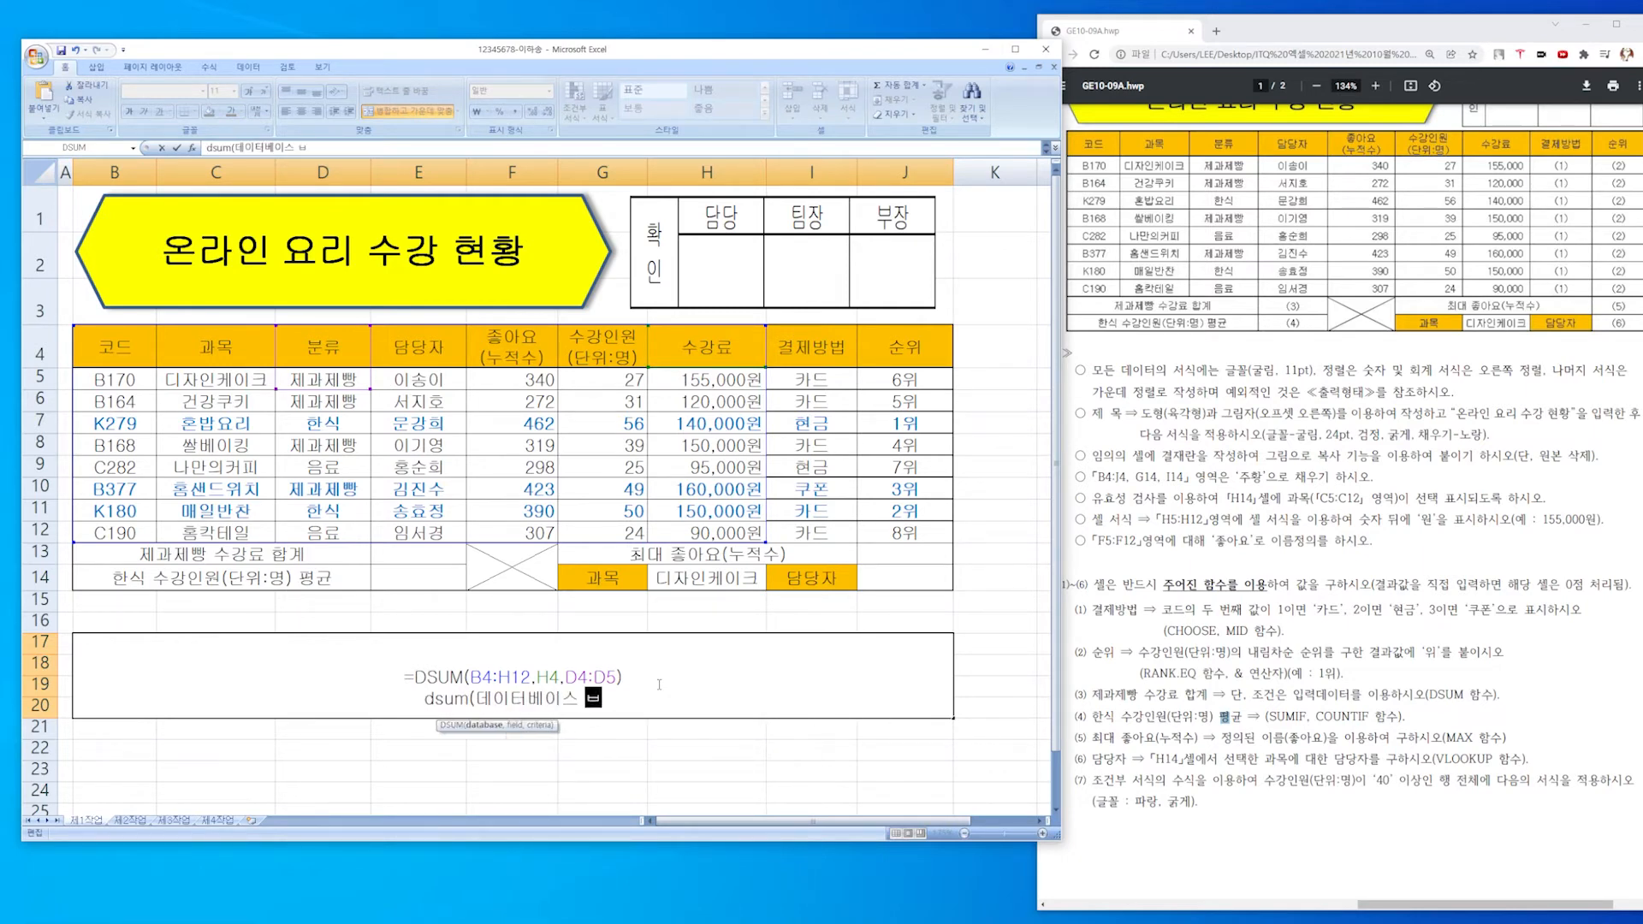
pyautogui.write(',')
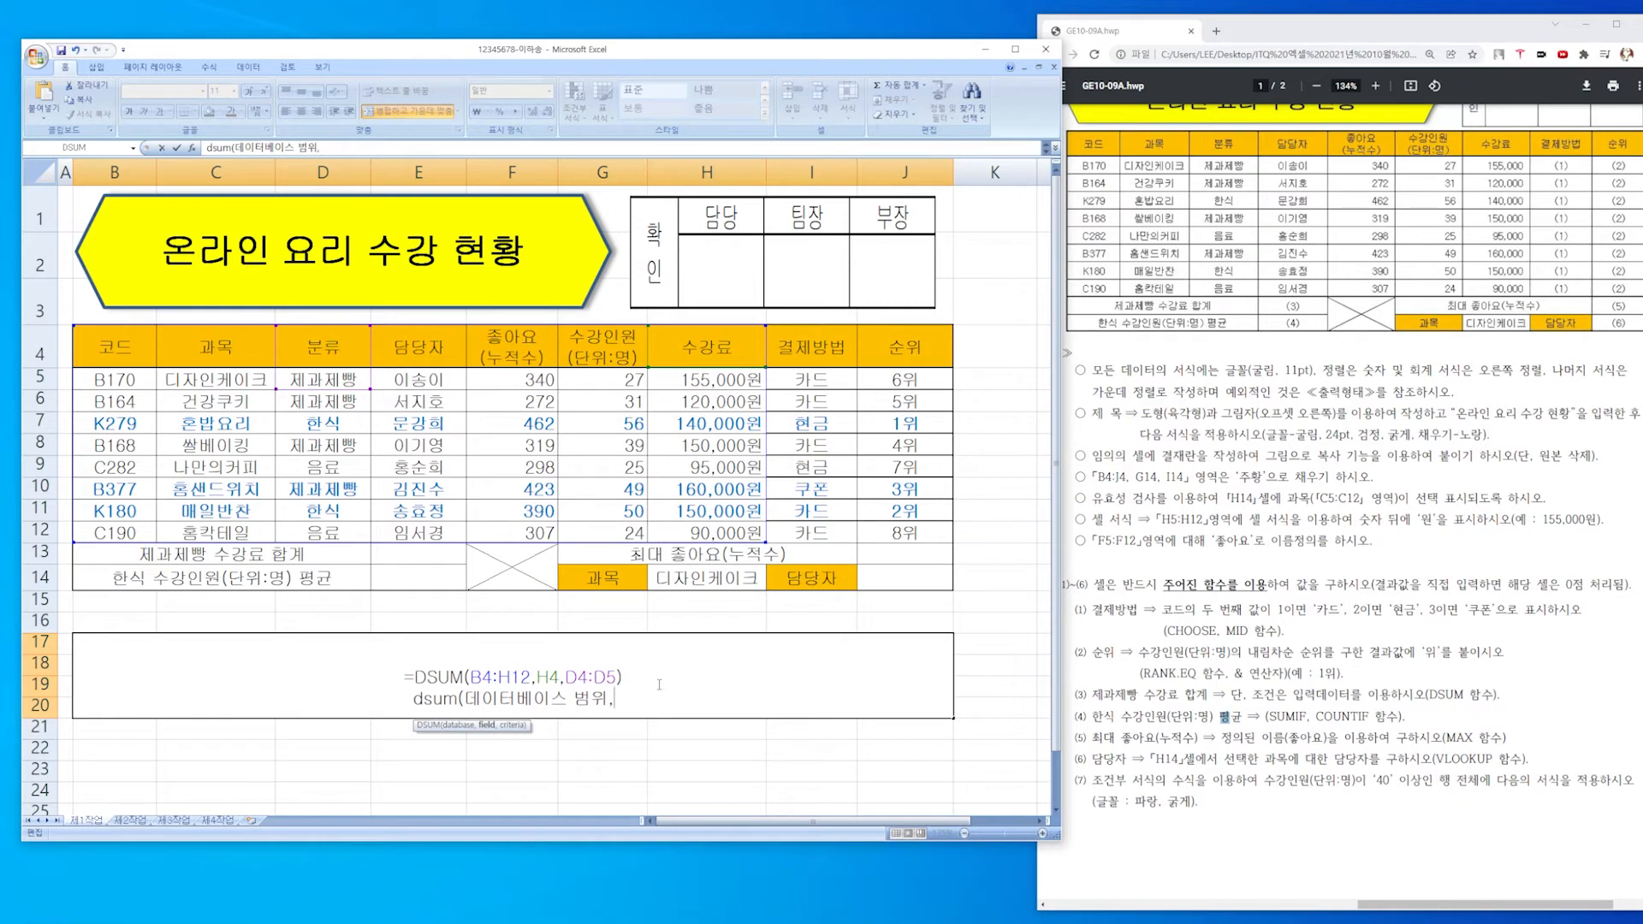
pyautogui.write('계산하고 싶은 곳')
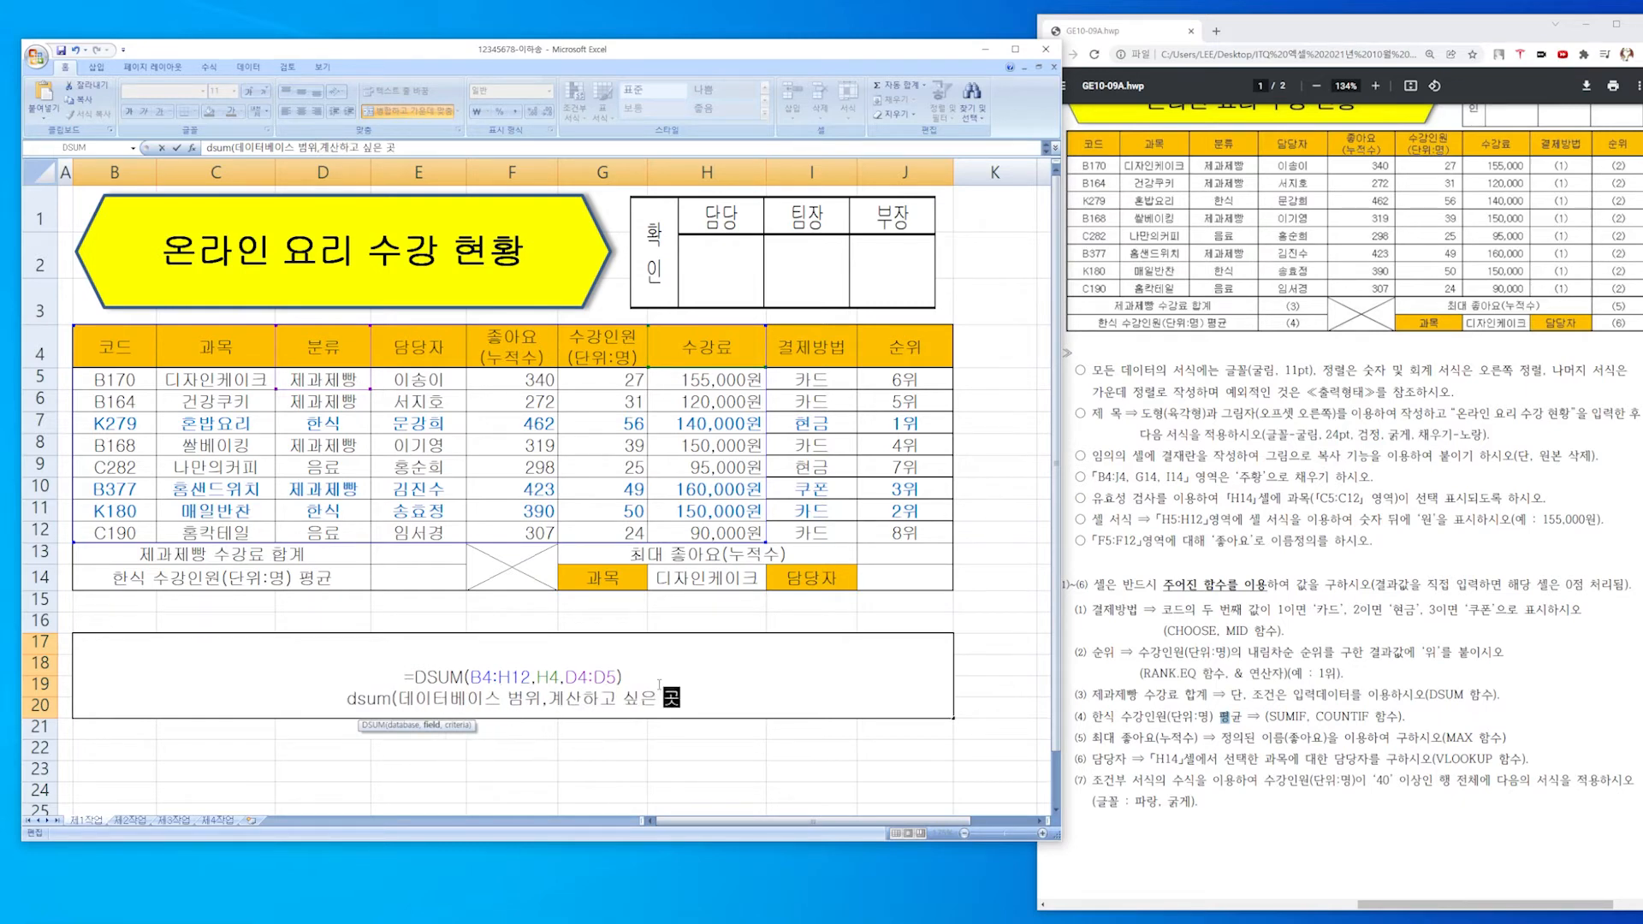
pyautogui.write(',')
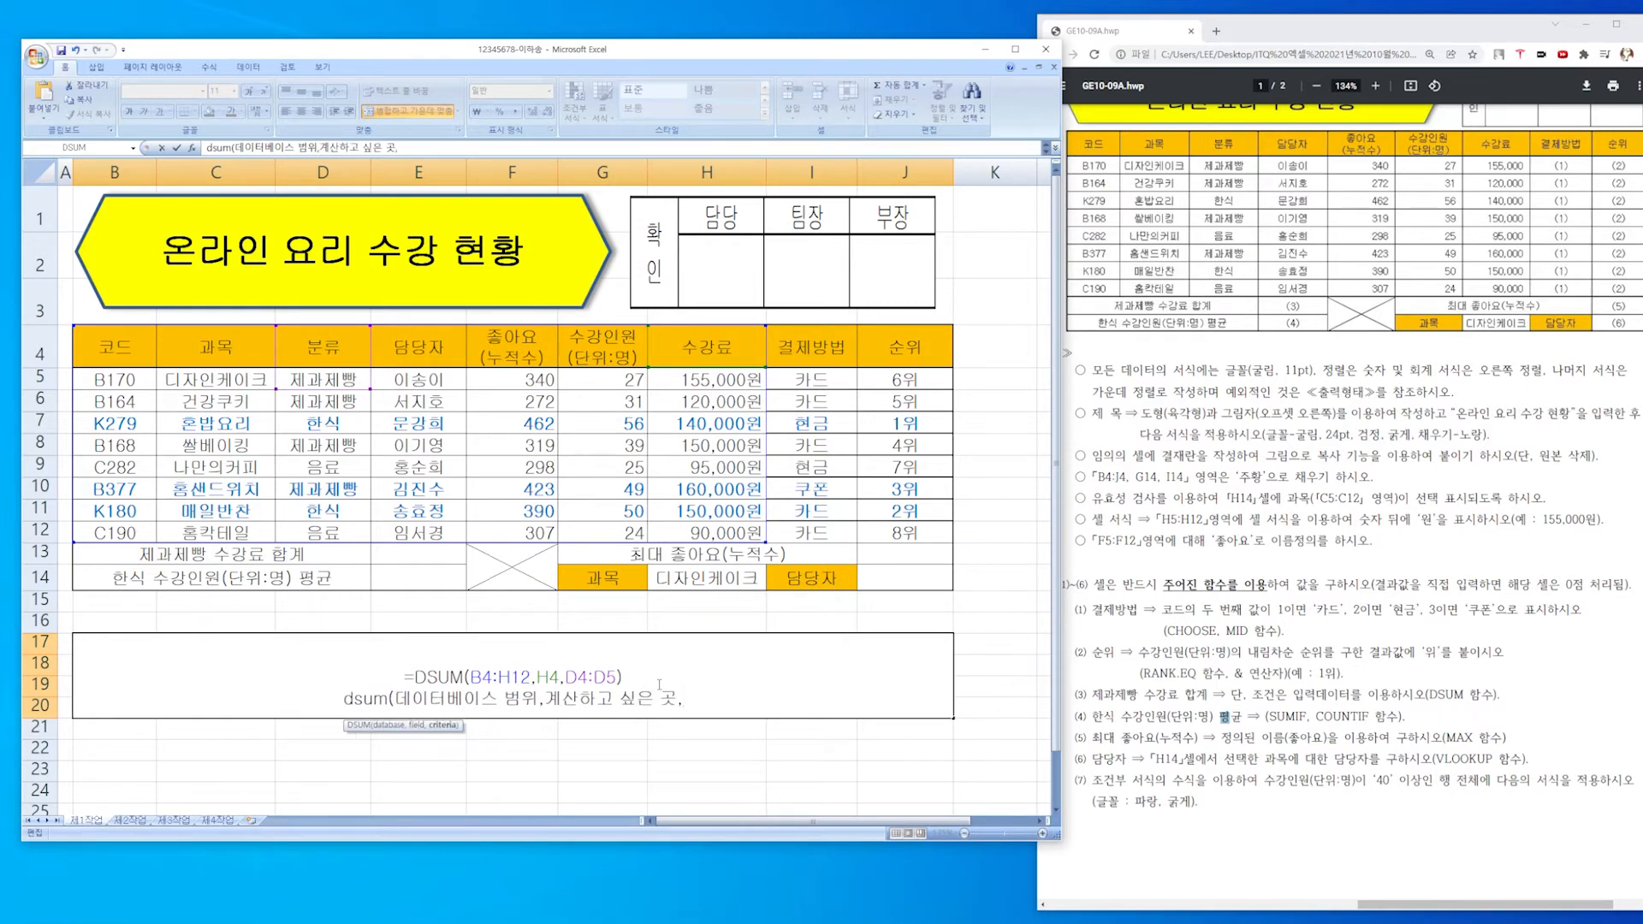
pyautogui.write('일치조건)')
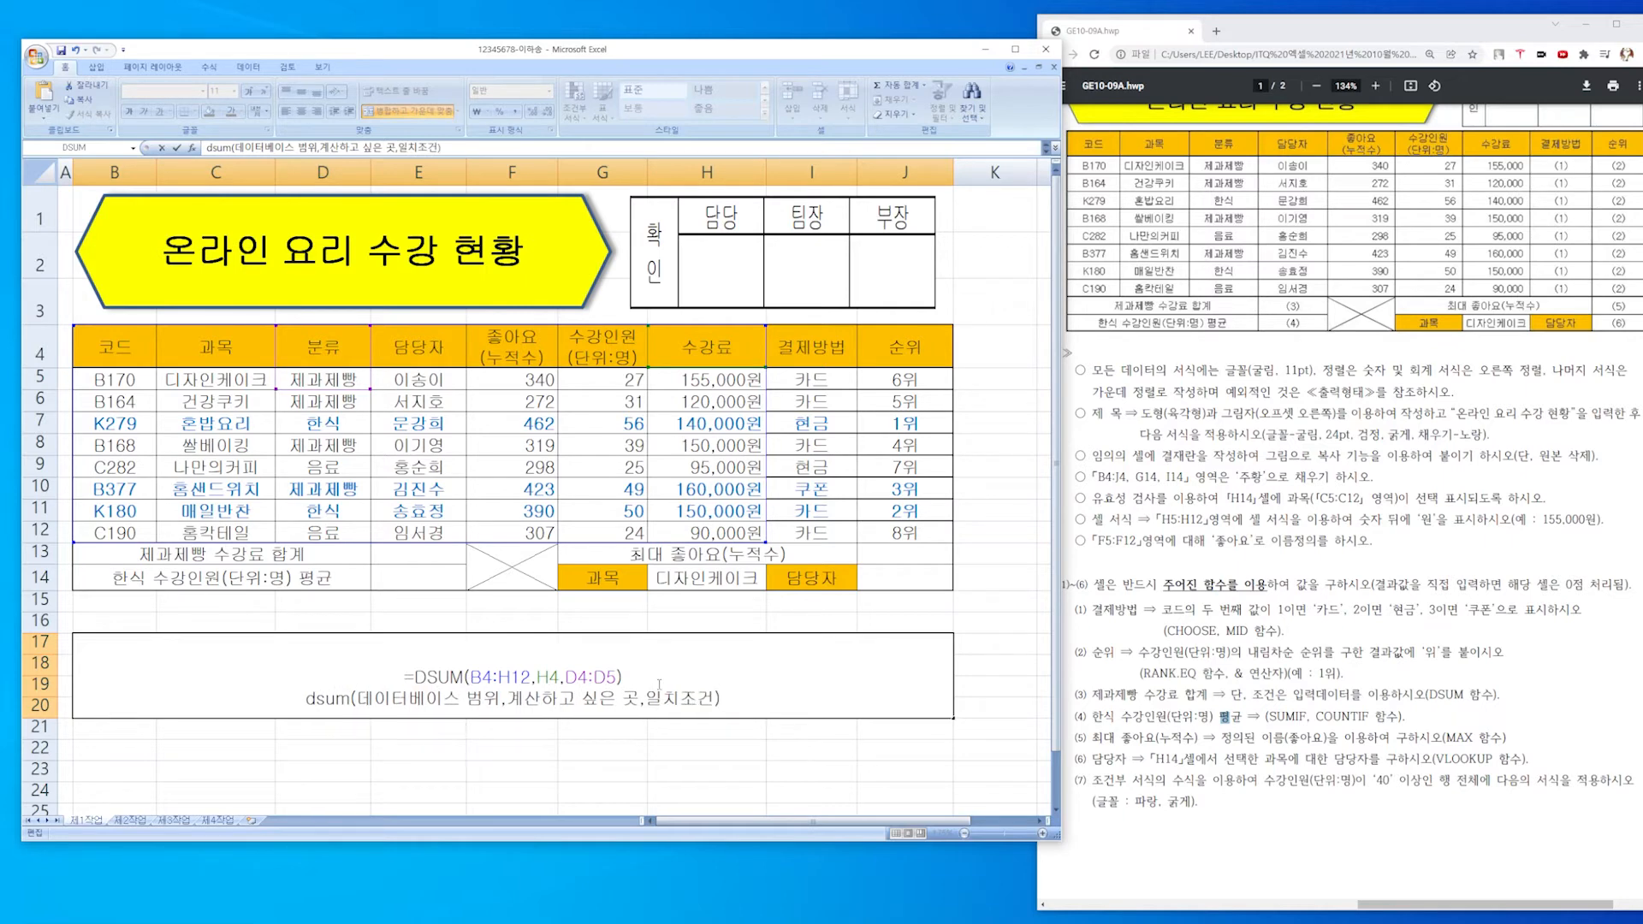
# Remove the explanatory dsum(데이터베이스 범위,계산하고 싶은 곳,일치조건) line from the formula in B17.
pyautogui.press('Return')
pyautogui.click(804, 508)
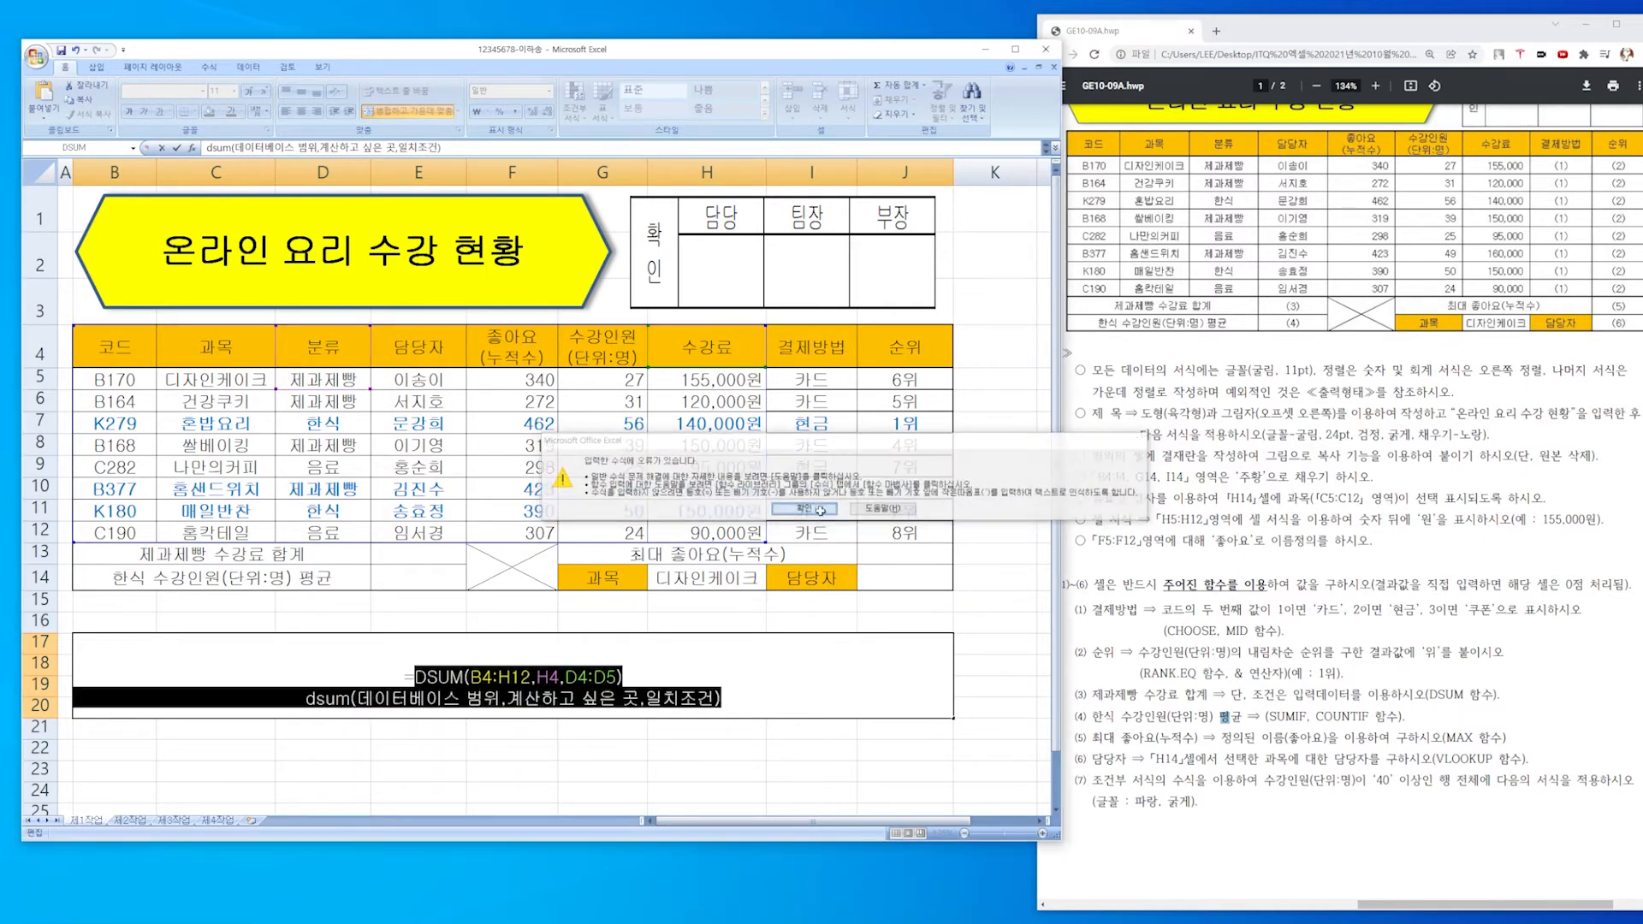
pyautogui.click(742, 699)
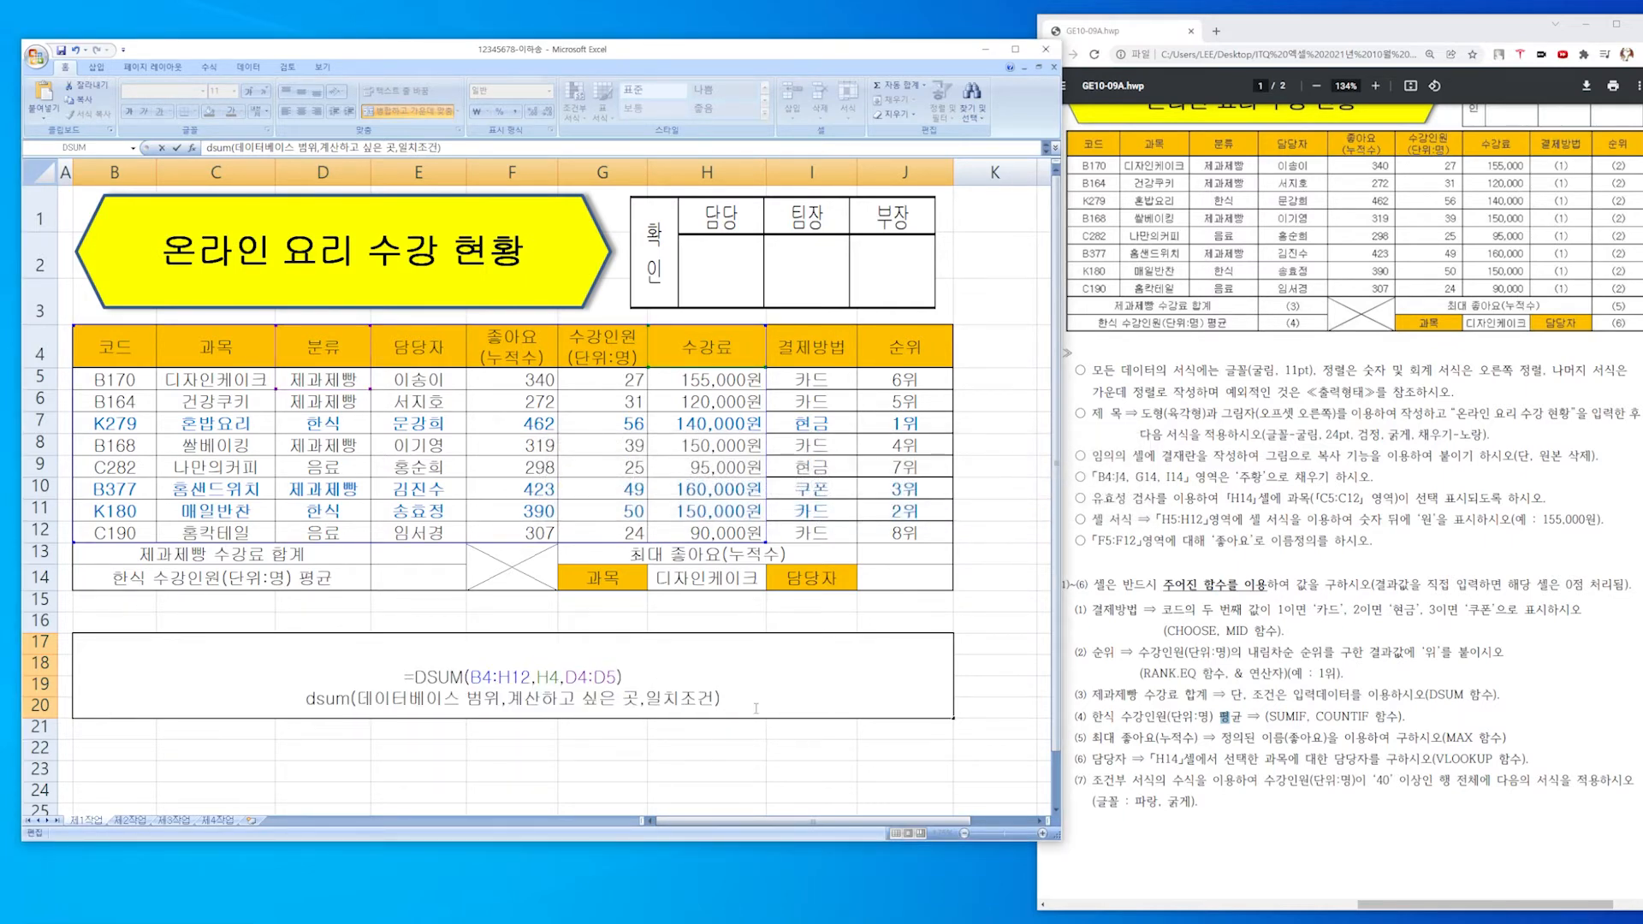
pyautogui.moveTo(750, 707); pyautogui.dragTo(263, 696)
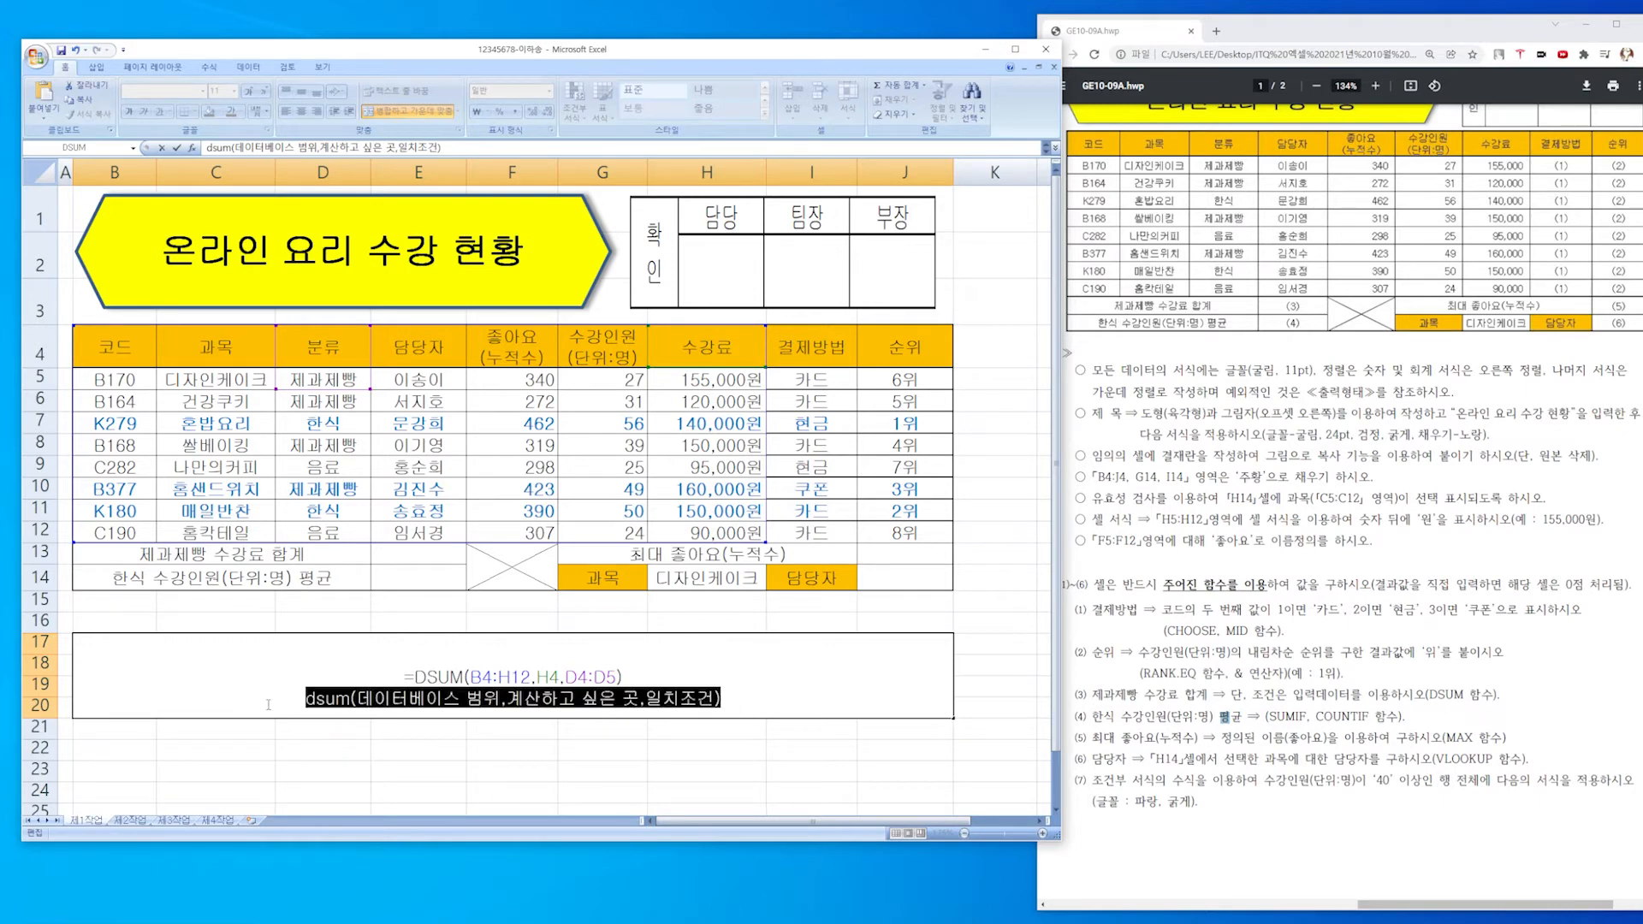
pyautogui.press('BackSpace')
# Replace the DSUM field argument in B17 with the column number 7 and confirm the formula.
pyautogui.click(552, 677)
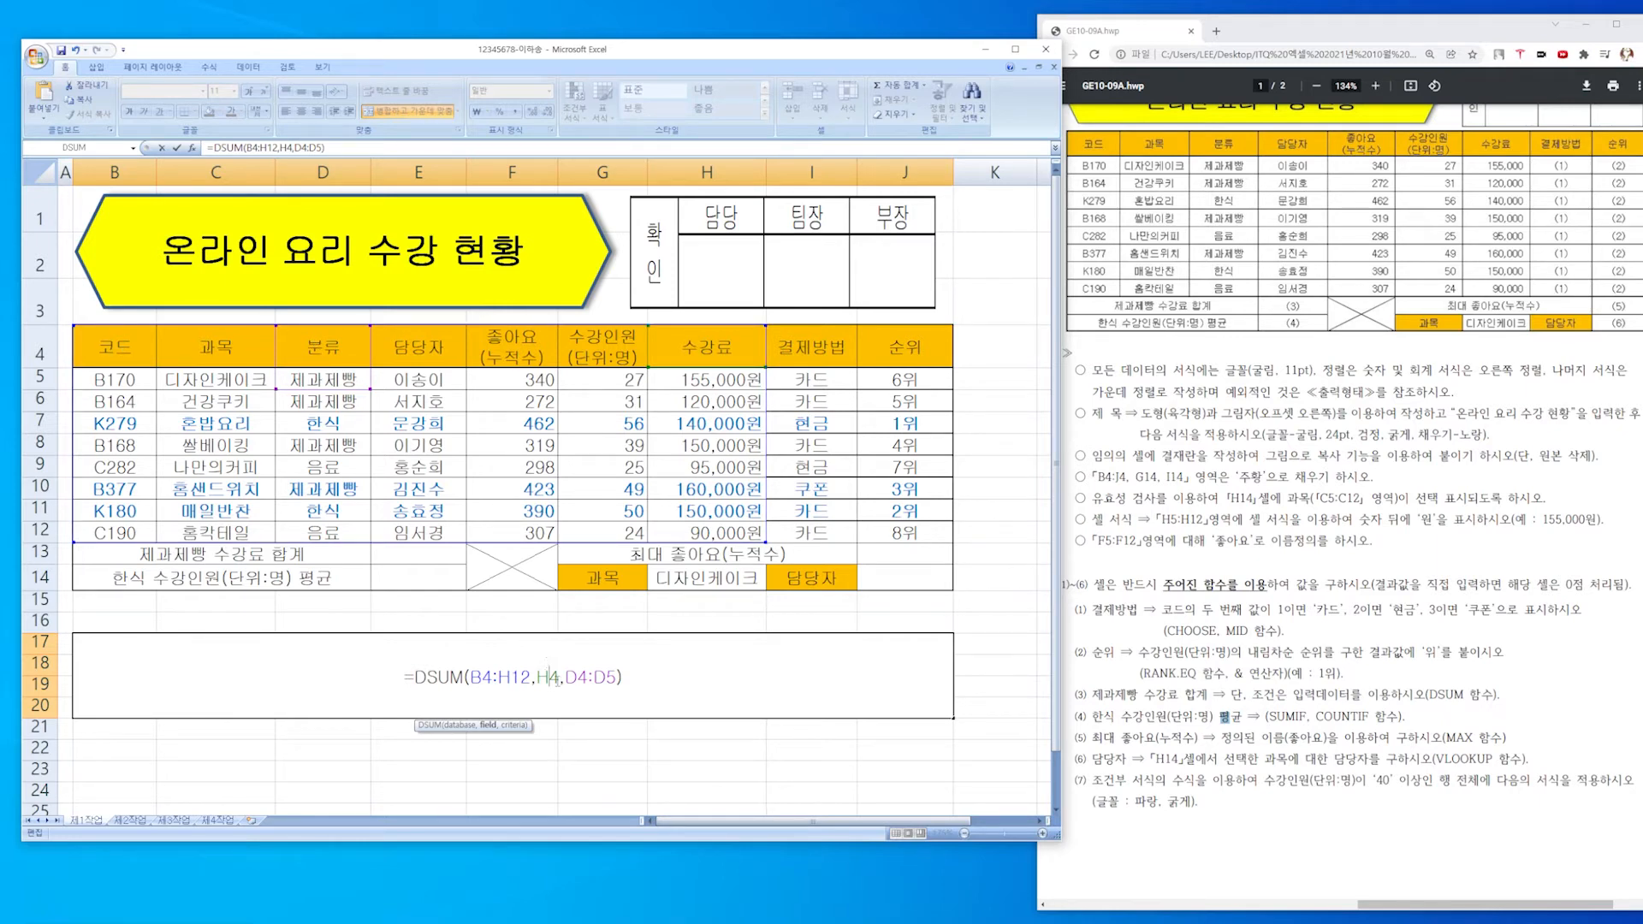
pyautogui.moveTo(557, 680); pyautogui.dragTo(549, 680)
pyautogui.click(559, 679)
pyautogui.moveTo(559, 679); pyautogui.dragTo(537, 679)
pyautogui.write('7')
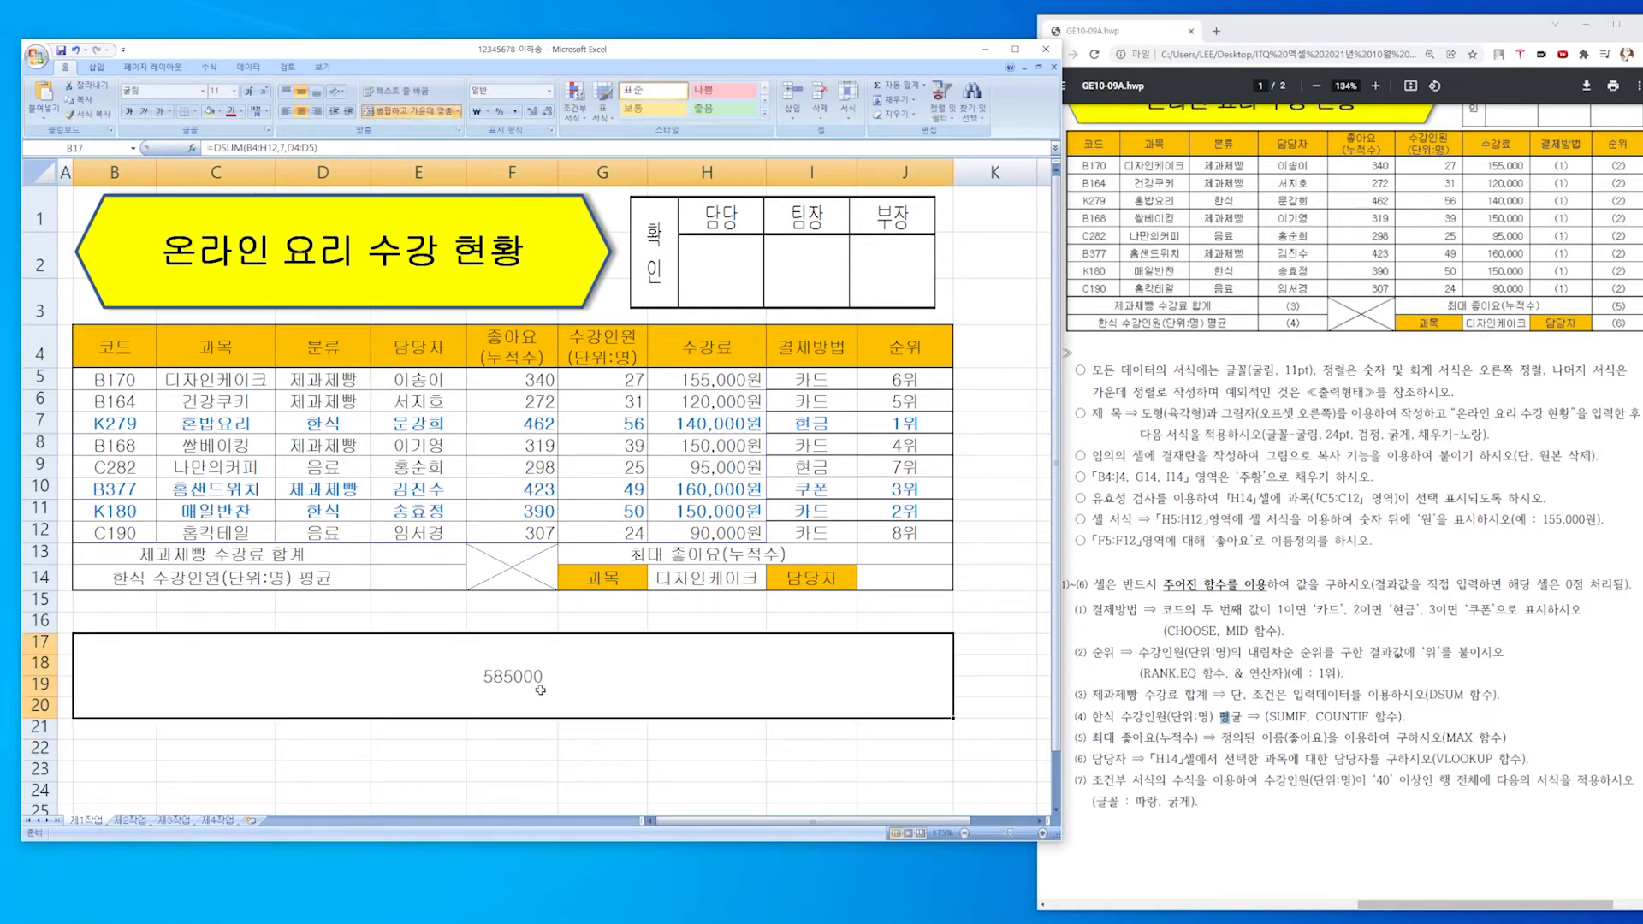
# Set the DSUM field argument in B17 to the 수강료 header cell H4 and confirm the formula.
pyautogui.click(579, 677)
pyautogui.press('Left')
pyautogui.press('Left')
pyautogui.press('Left')
pyautogui.press('Left')
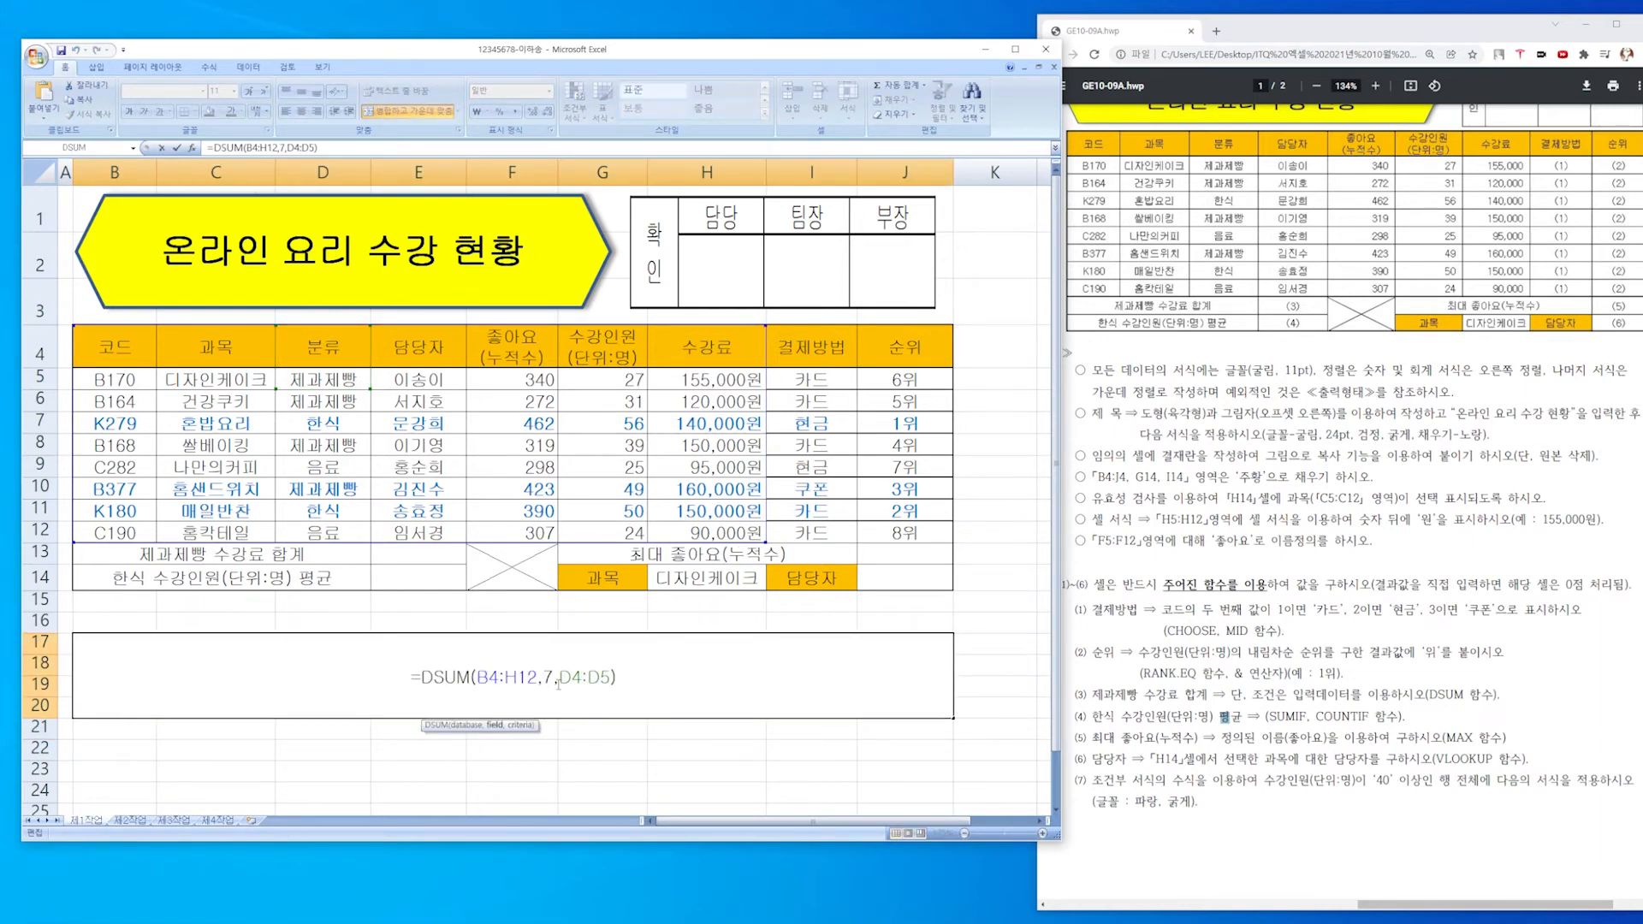
pyautogui.hotkey('shift', 'Right')
pyautogui.press('Delete')
pyautogui.click(687, 349)
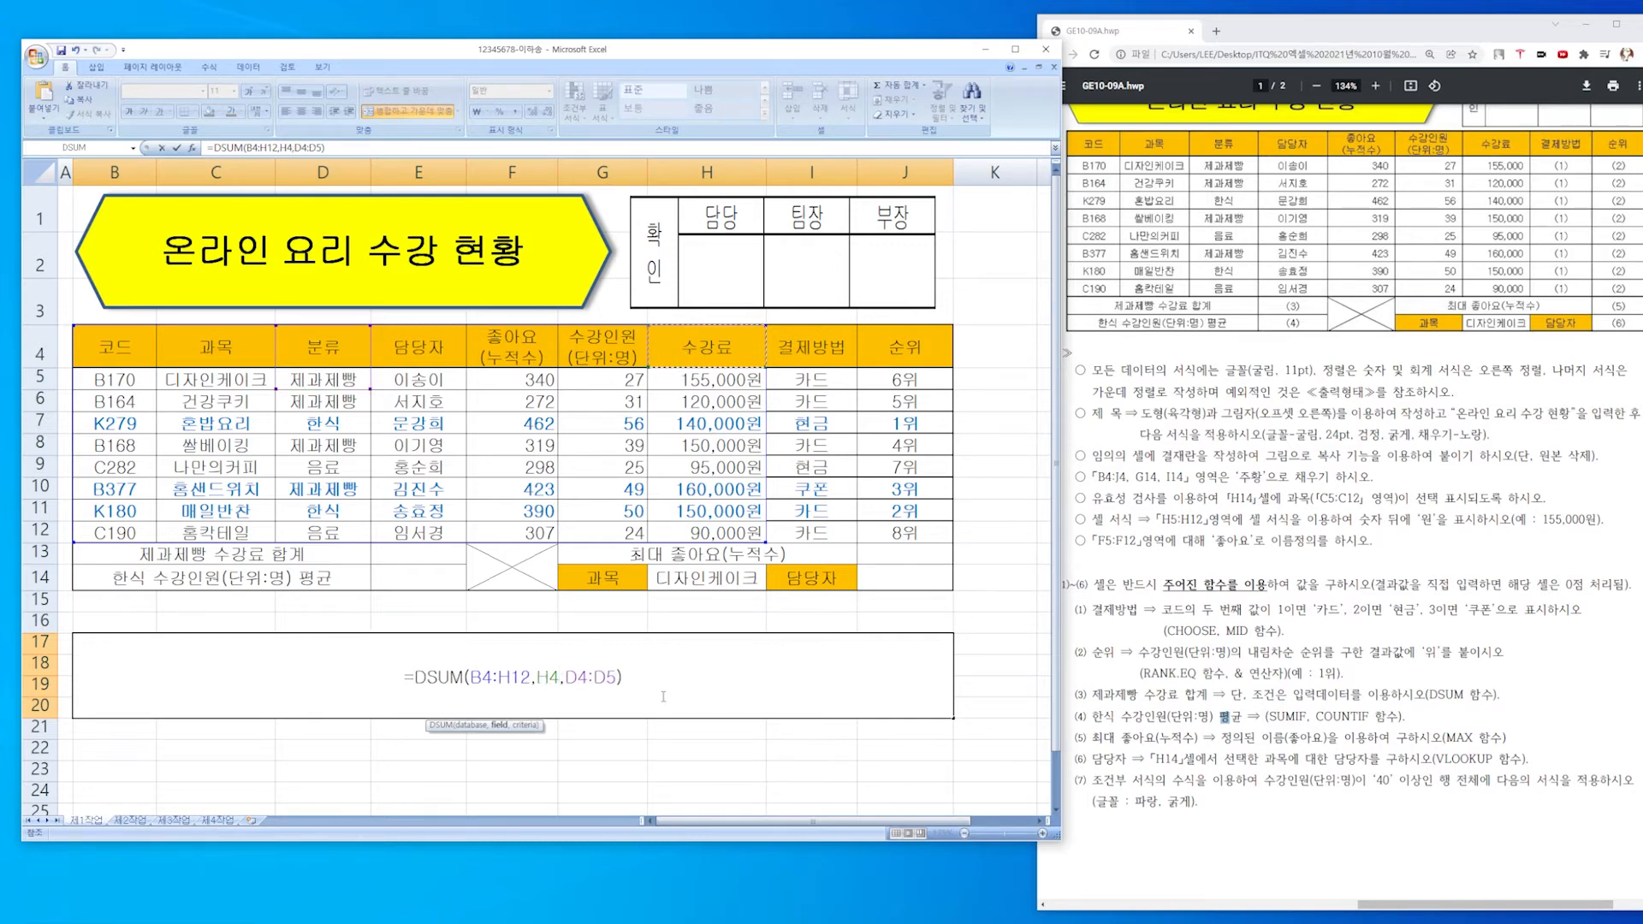
pyautogui.press('Return')
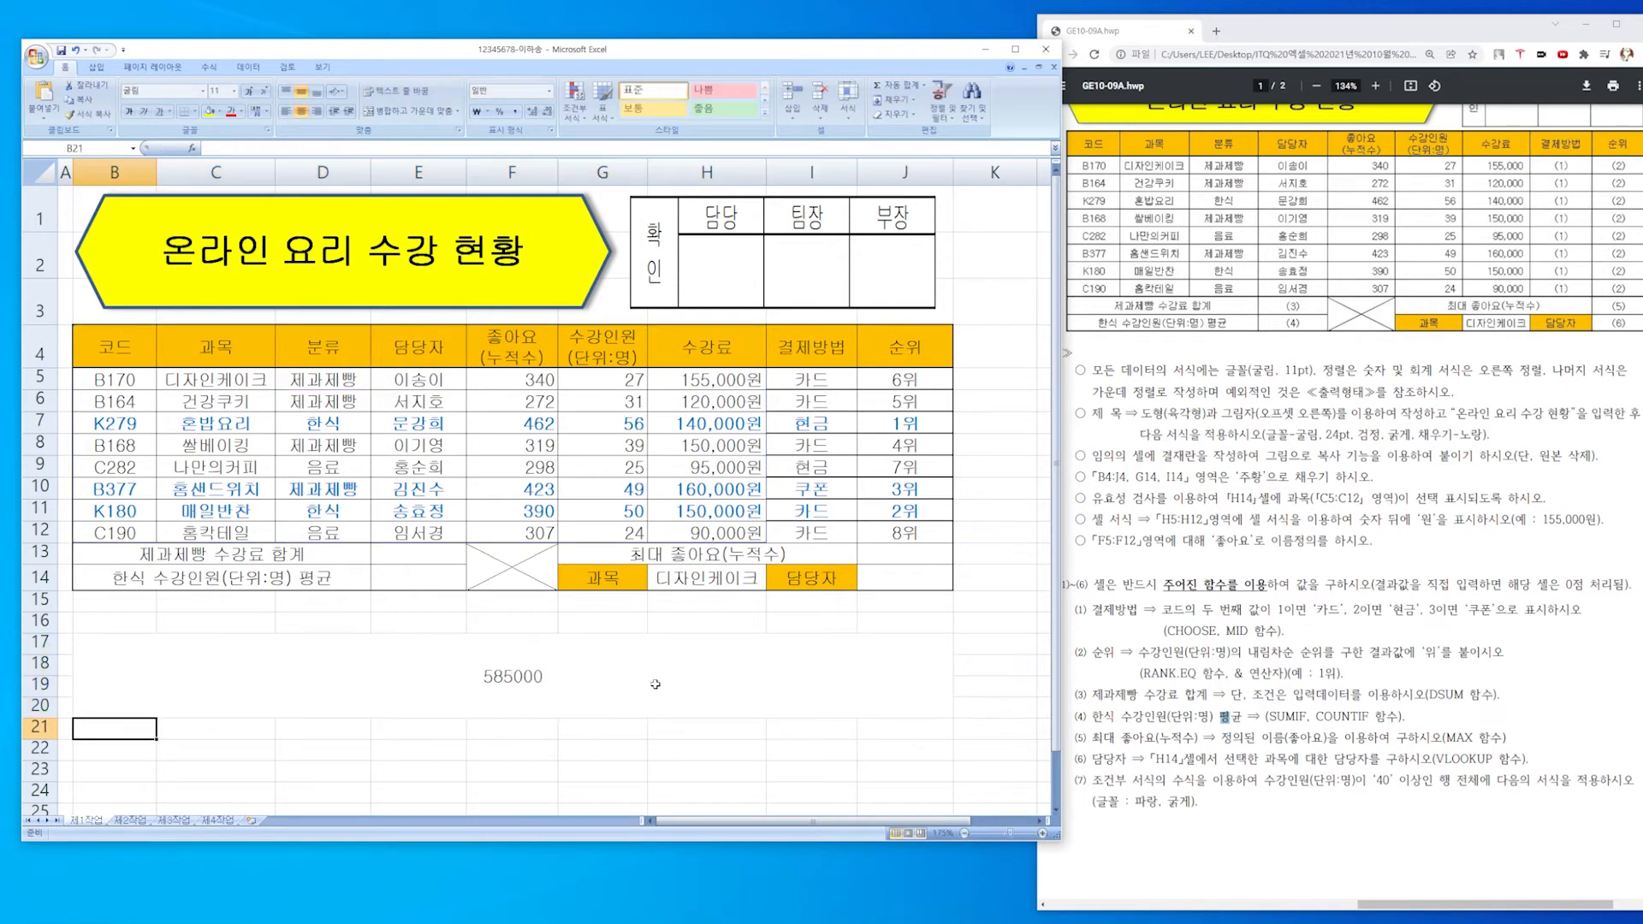
# Copy the formula text =DSUM(B4:H12,H4,D4:D5) from B17 into E13, the 제과제빵 수강료 합계 cell.
pyautogui.doubleClick(655, 683)
pyautogui.moveTo(656, 682); pyautogui.dragTo(357, 674)
pyautogui.hotkey('ctrl', 'c')
pyautogui.press('Escape')
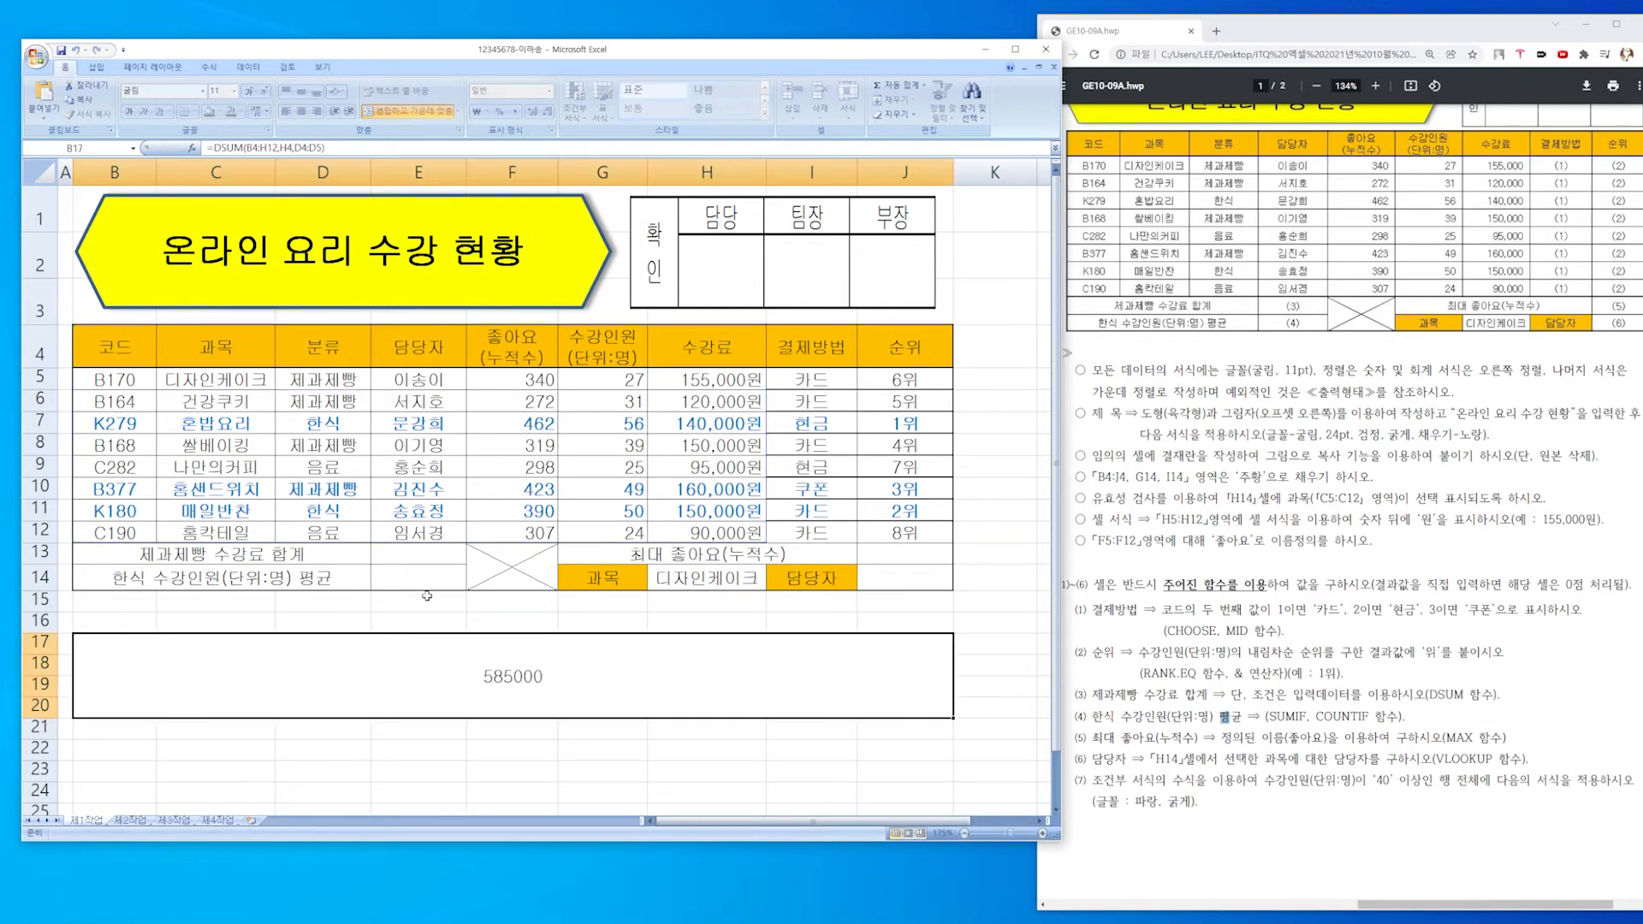
pyautogui.click(418, 554)
pyautogui.hotkey('ctrl', 'v')
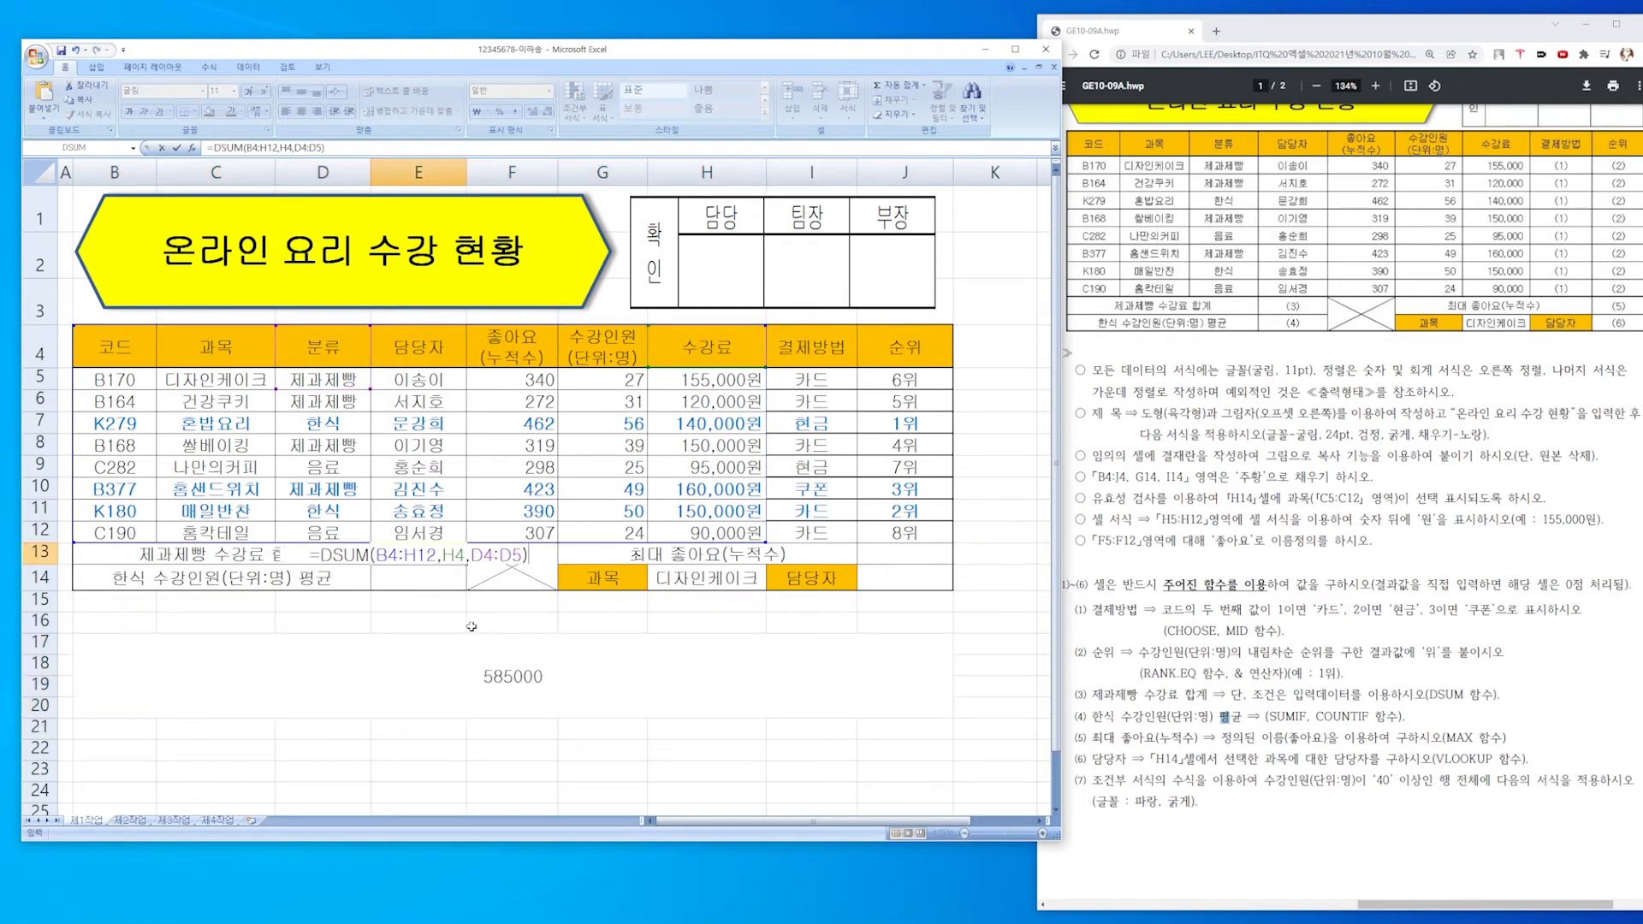
pyautogui.press('Return')
# Format the 제과제빵 수강료 합계 value in E13 with the thousands-separator comma style.
pyautogui.click(428, 564)
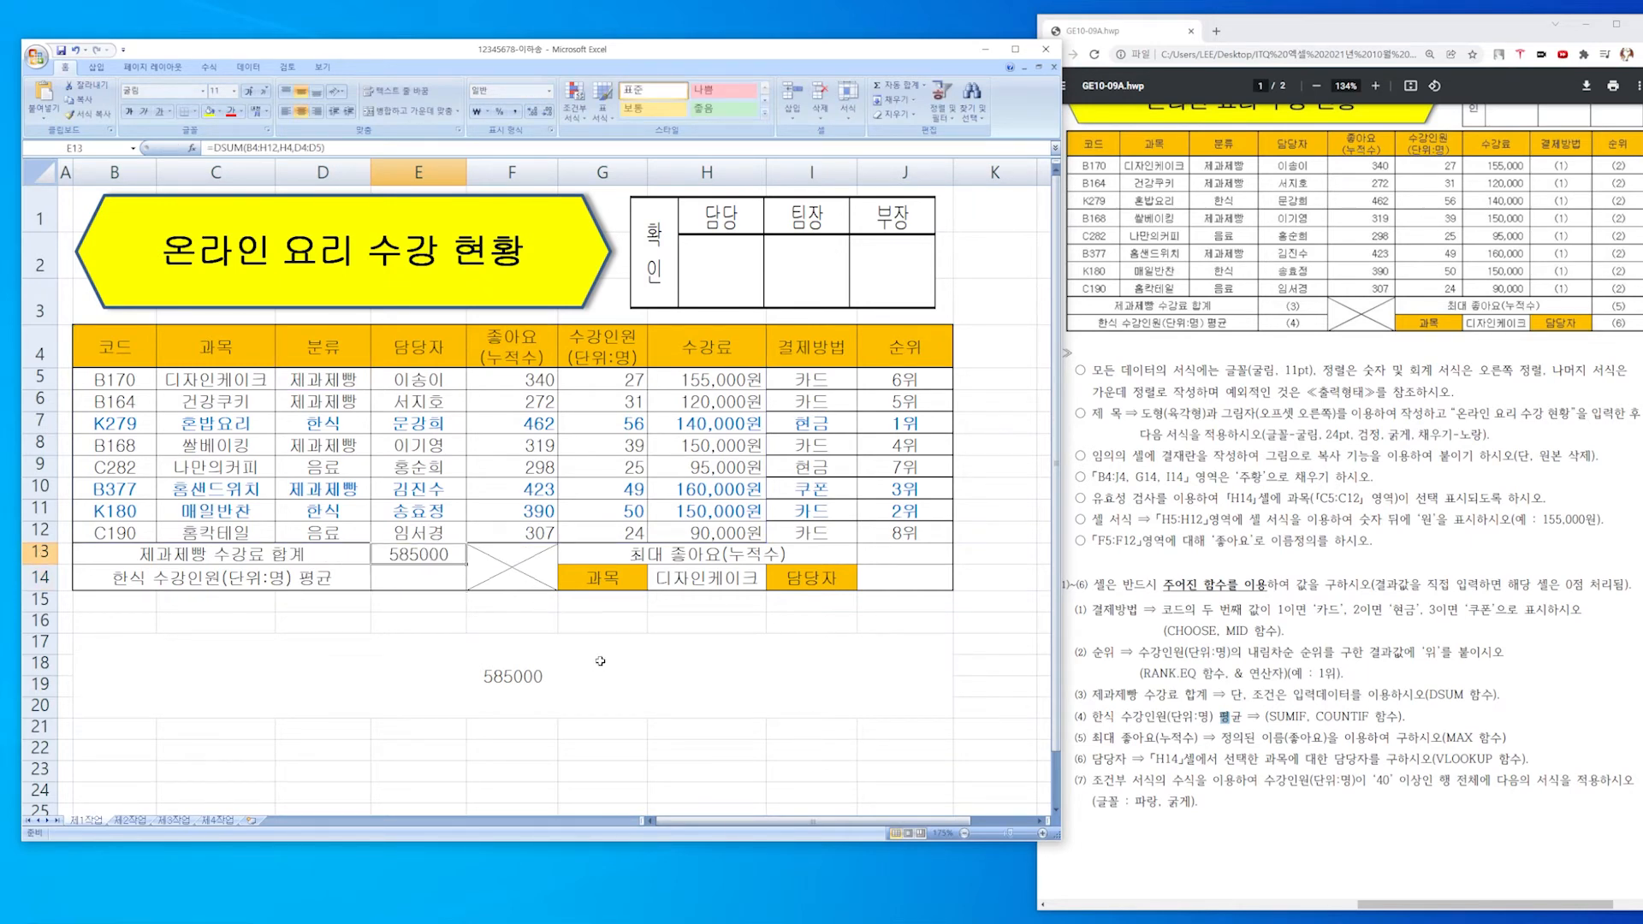
pyautogui.click(514, 112)
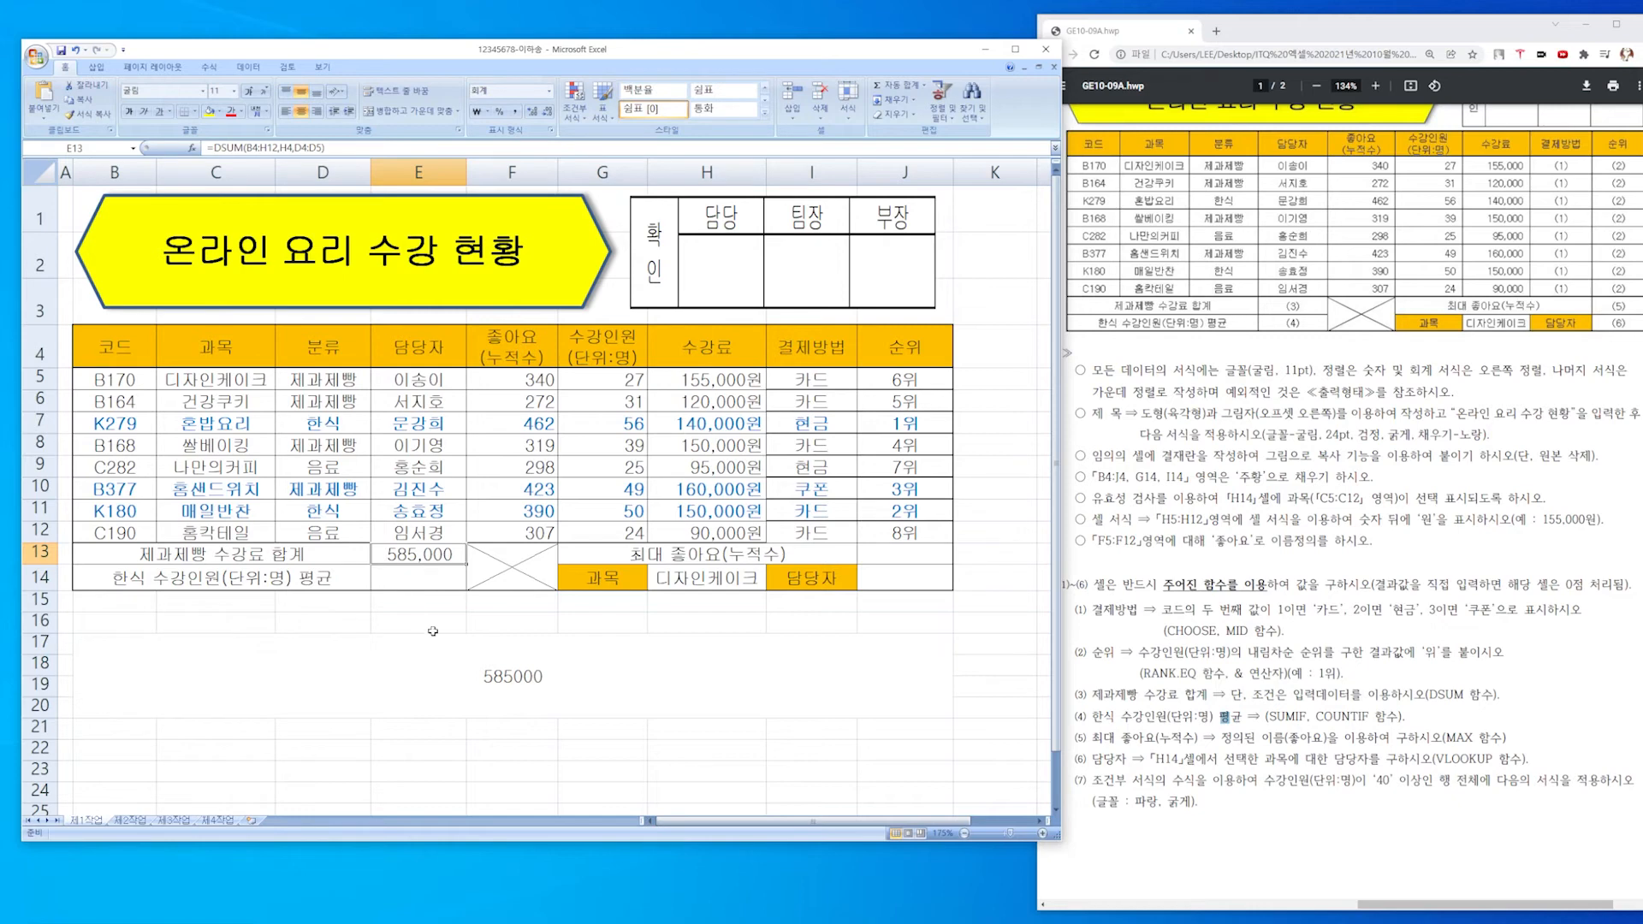
pyautogui.click(469, 682)
# Examine the DSUM formula in E13, going over its function name and its database, field and criteria arguments.
pyautogui.doubleClick(431, 554)
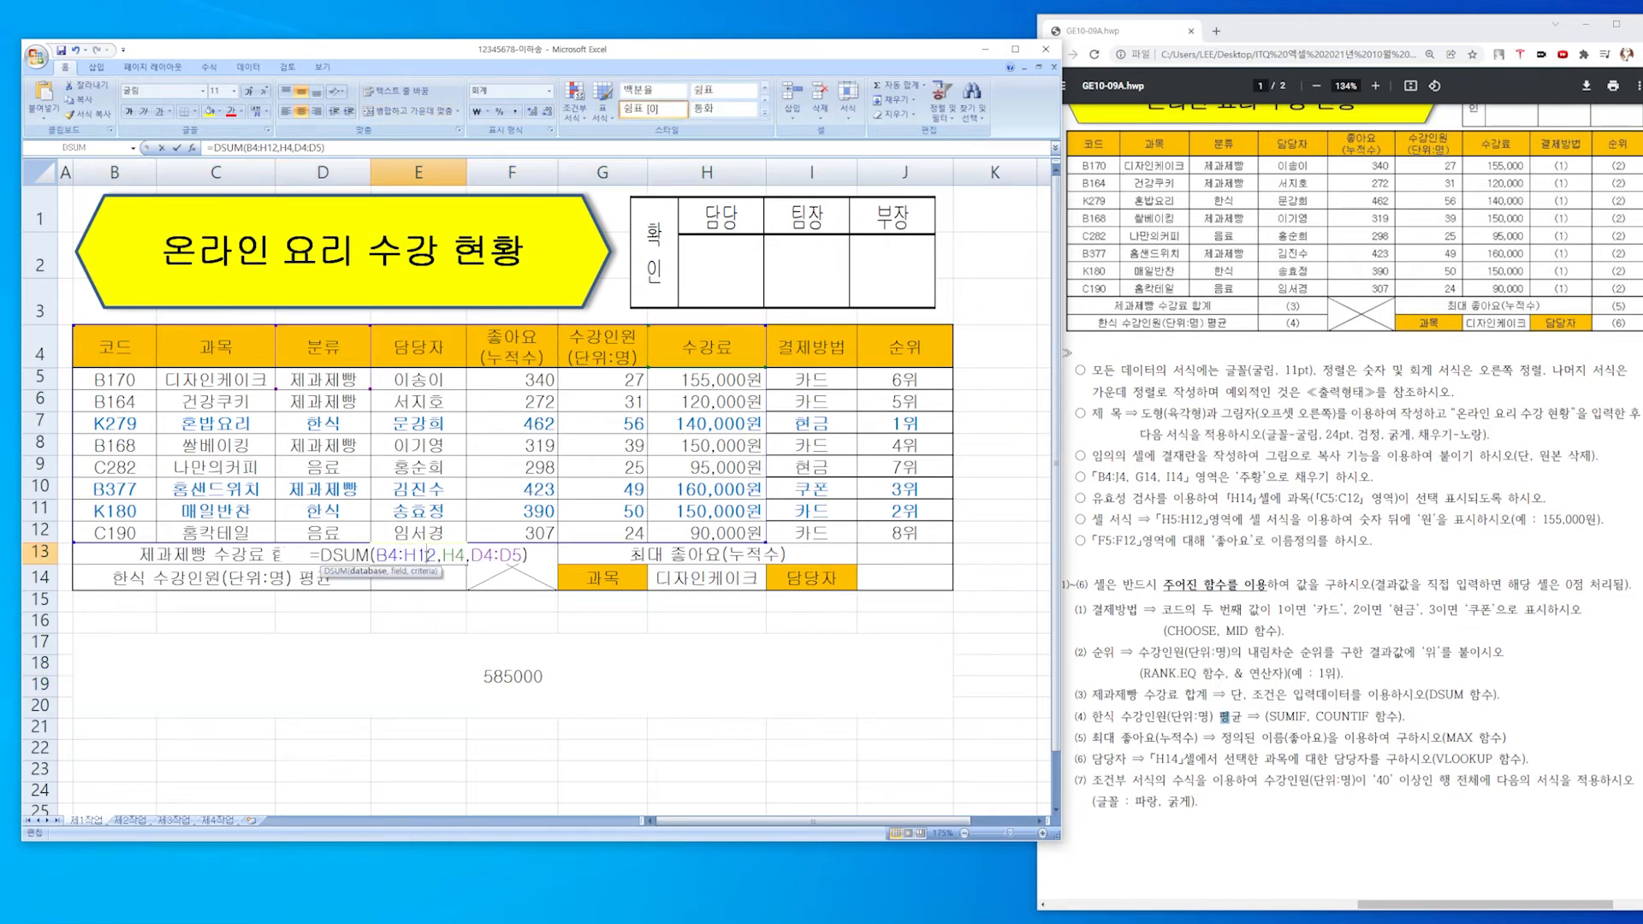
pyautogui.click(524, 671)
pyautogui.doubleClick(432, 554)
pyautogui.moveTo(334, 554); pyautogui.dragTo(370, 554)
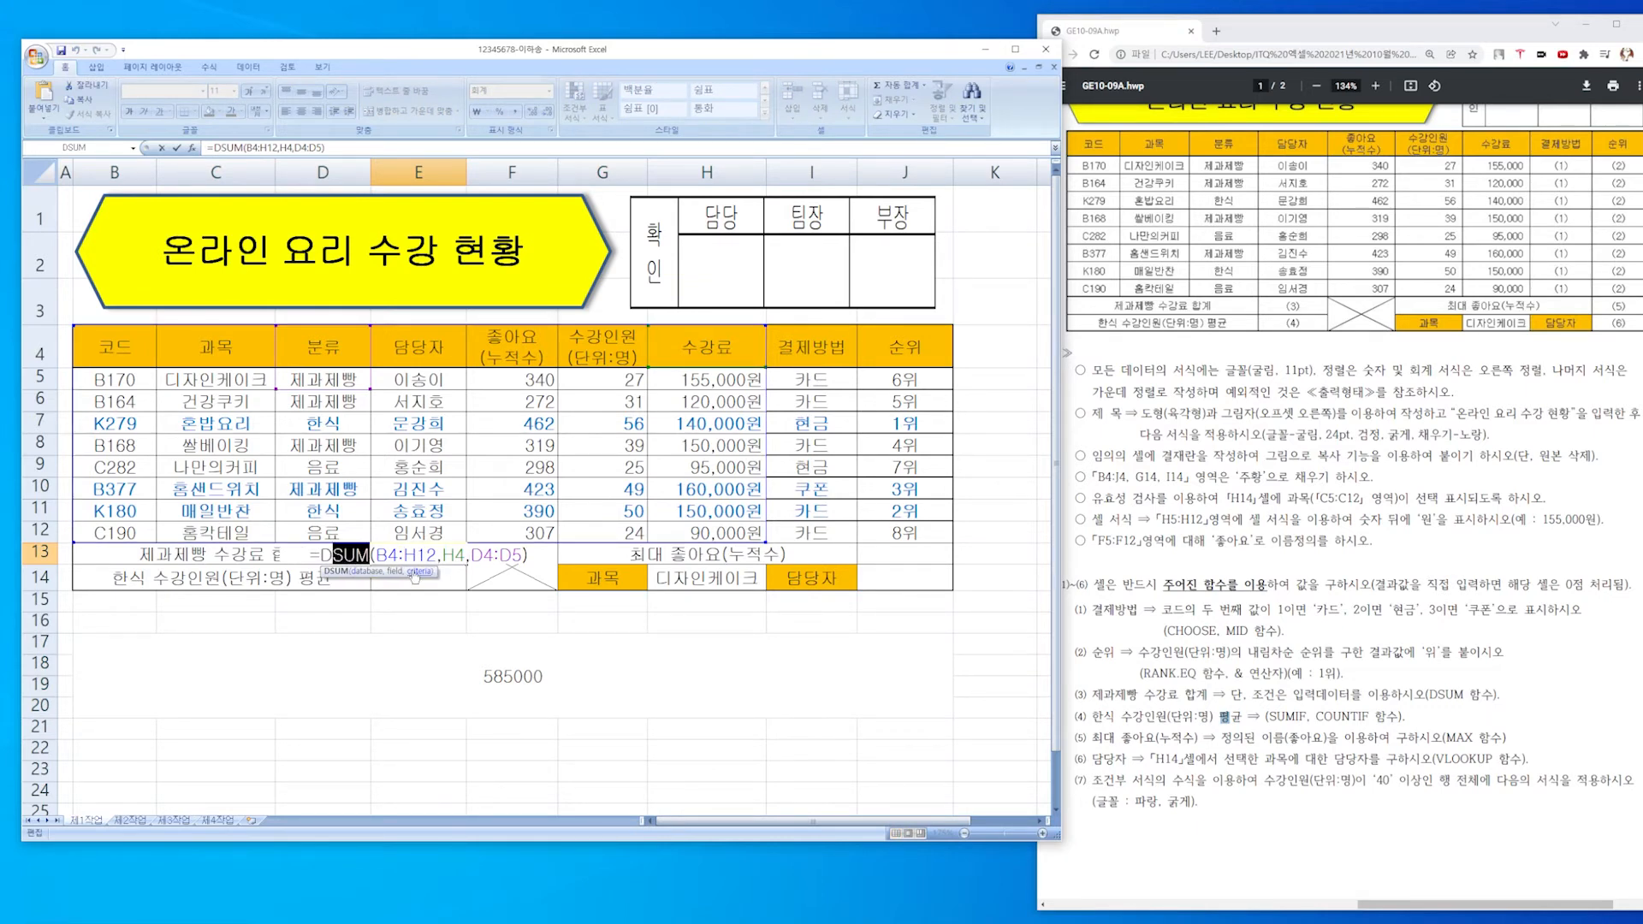
pyautogui.click(438, 555)
pyautogui.click(417, 555)
pyautogui.click(454, 555)
pyautogui.click(485, 555)
pyautogui.click(417, 555)
# Clear the practice formula from the merged cell B17.
pyautogui.click(599, 711)
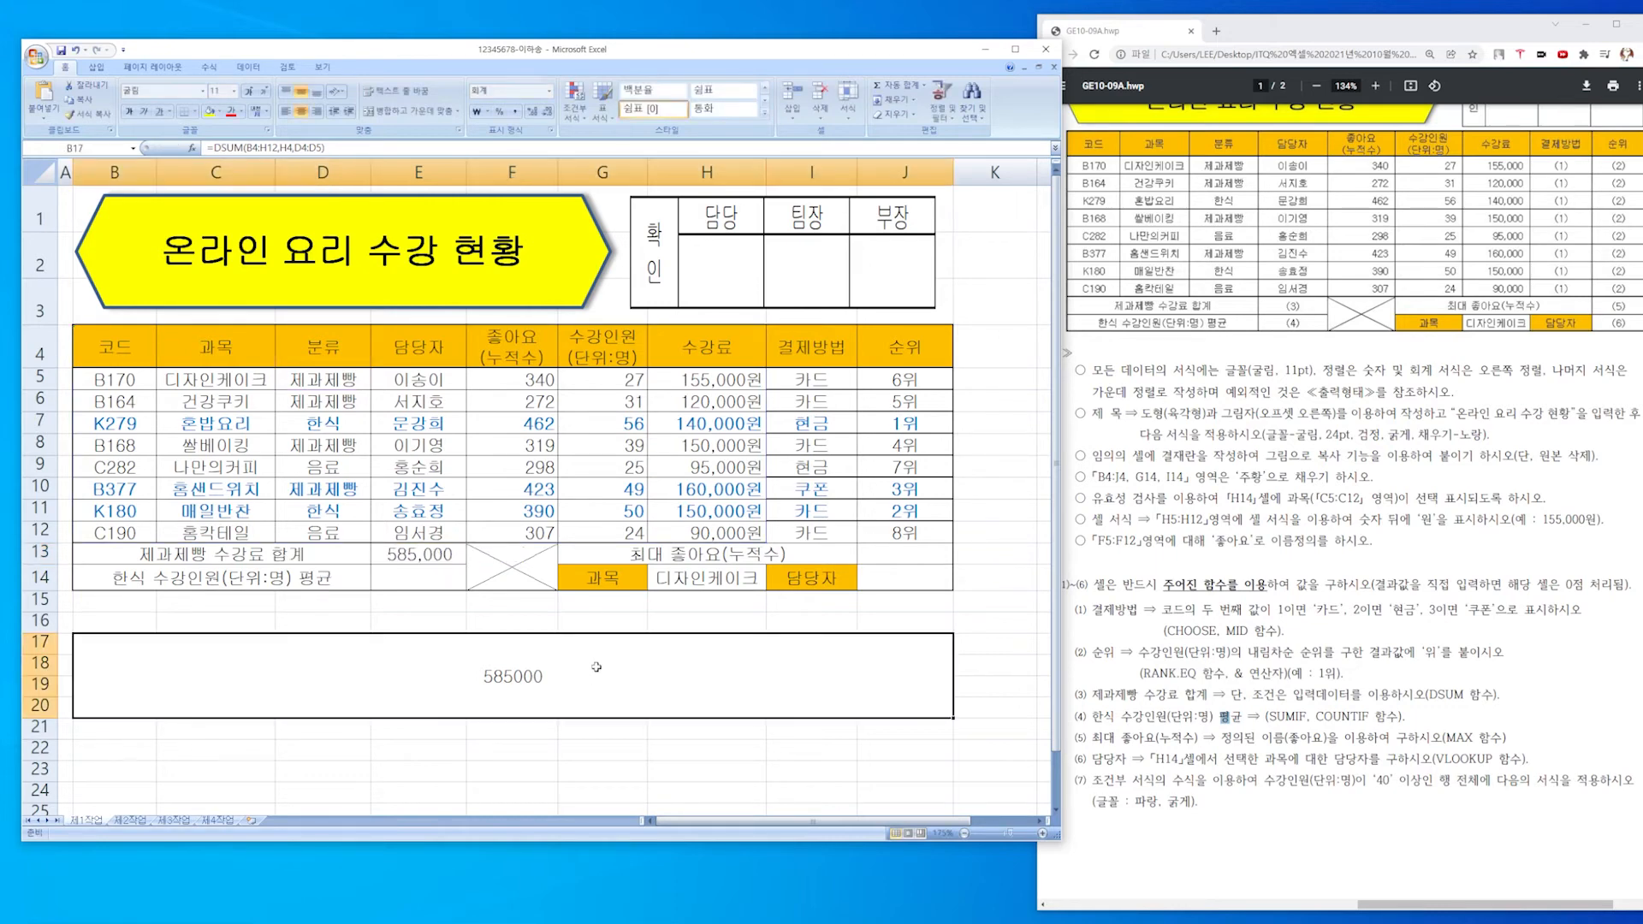
pyautogui.press('Delete')
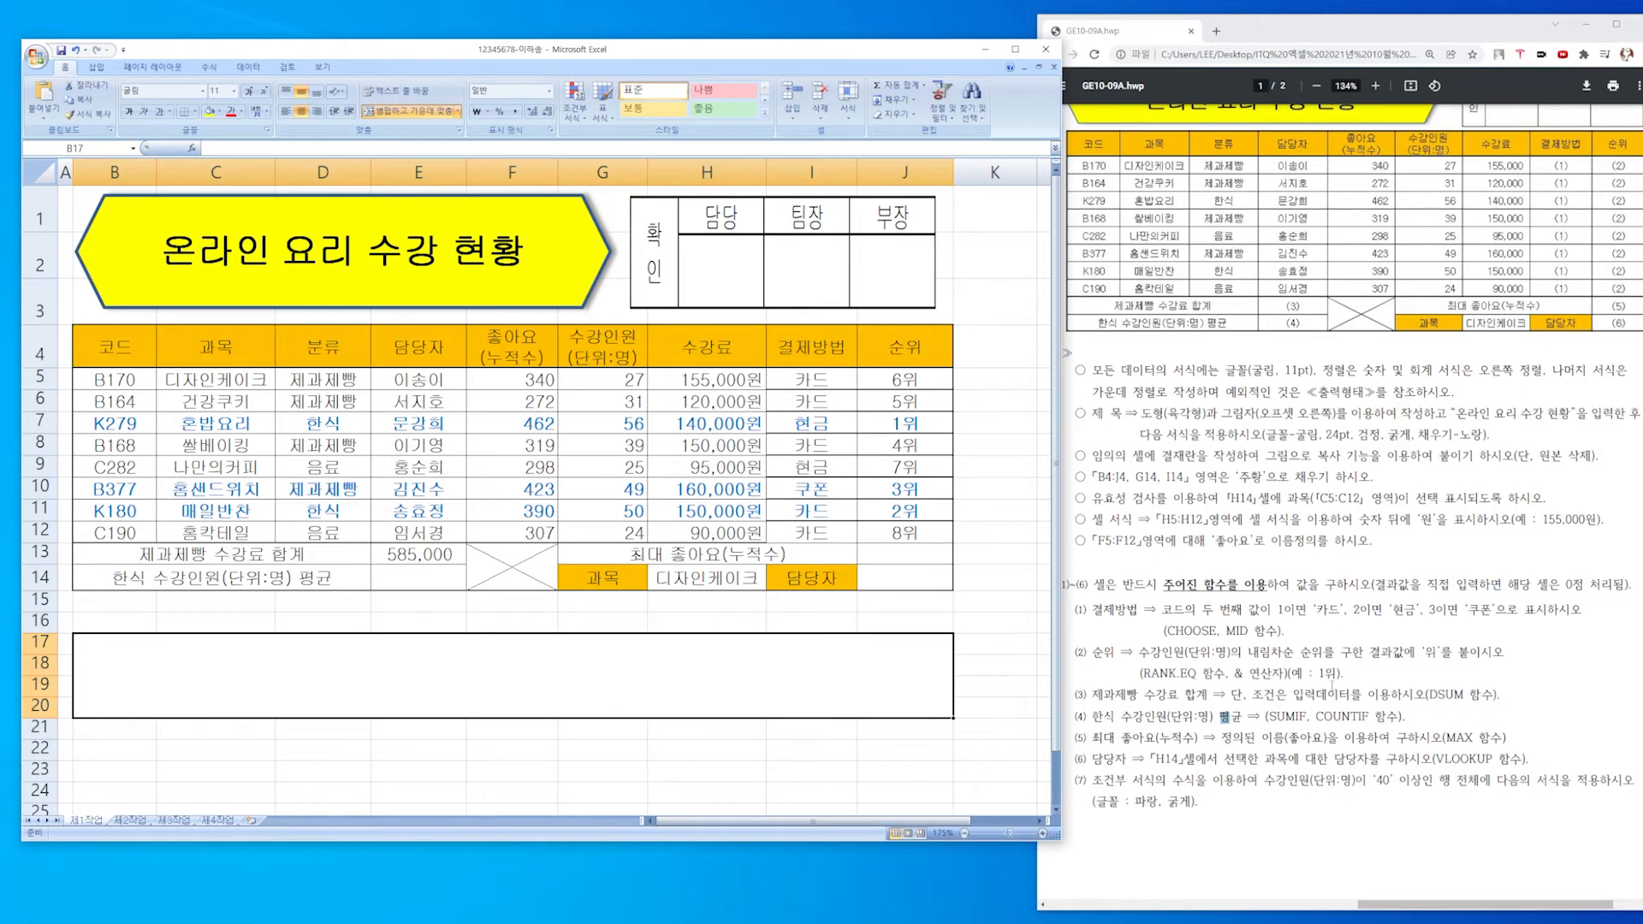
# Read instruction (4) in the exam PDF on the 한식 수강인원 평균 and the functions it requires.
pyautogui.moveTo(1231, 652); pyautogui.dragTo(1247, 652)
pyautogui.moveTo(1094, 717); pyautogui.dragTo(1501, 694)
pyautogui.click(1326, 725)
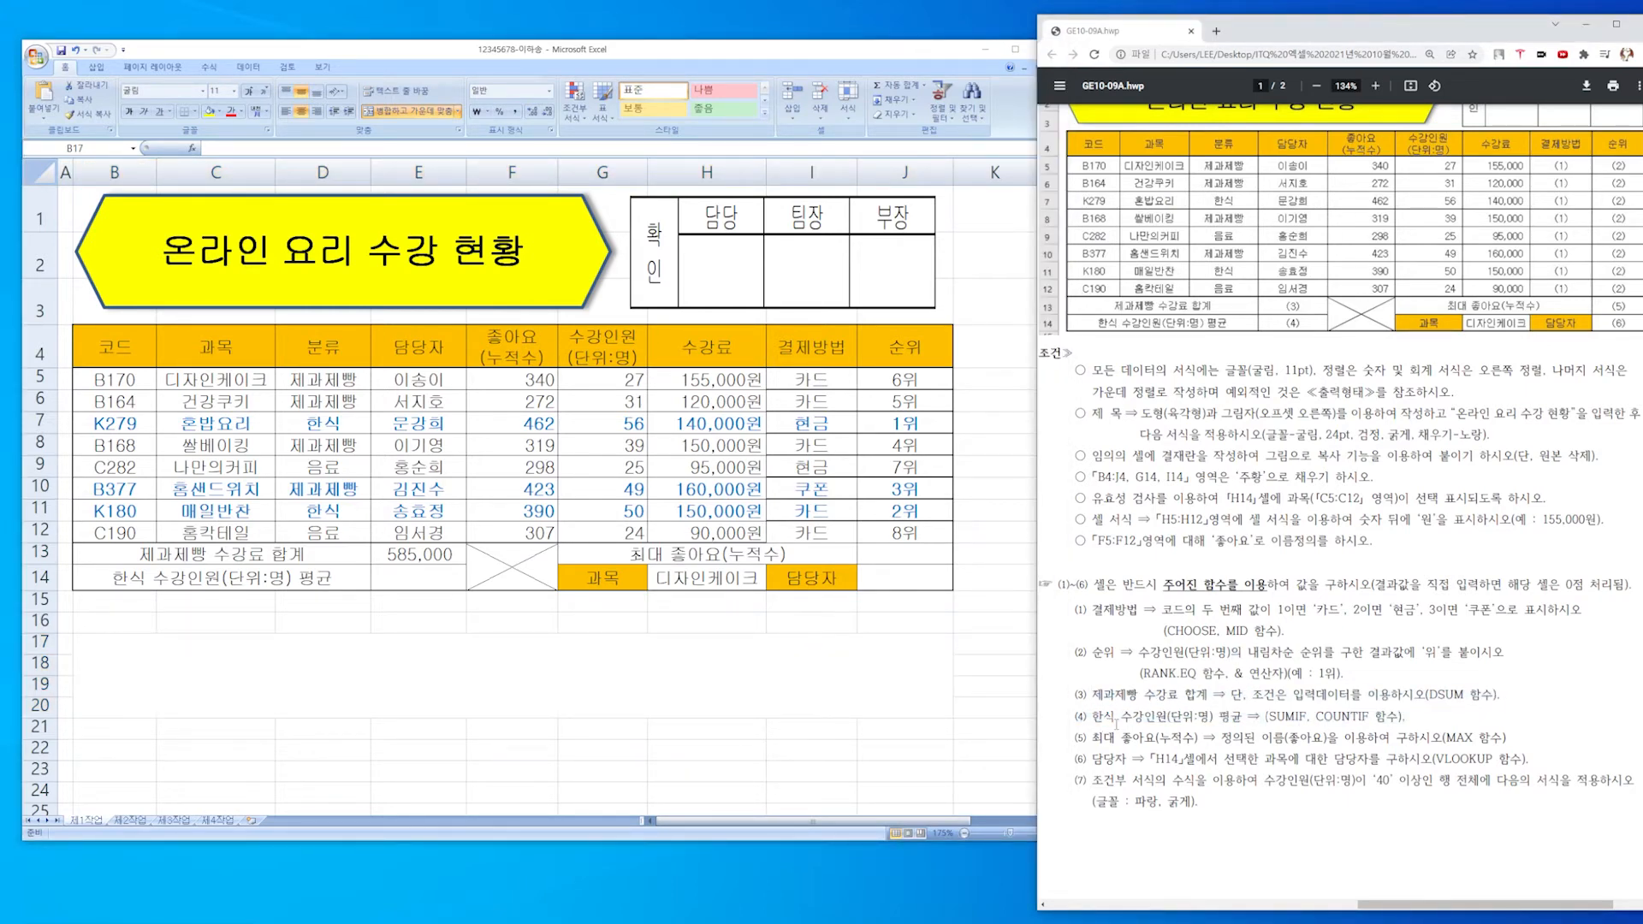
pyautogui.moveTo(1093, 717); pyautogui.dragTo(1407, 717)
pyautogui.moveTo(1407, 717); pyautogui.dragTo(1085, 717)
pyautogui.click(1422, 724)
pyautogui.moveTo(1422, 724); pyautogui.dragTo(1202, 717)
pyautogui.click(1261, 722)
pyautogui.tripleClick(1242, 717)
pyautogui.click(1312, 721)
pyautogui.moveTo(1251, 719); pyautogui.dragTo(1093, 719)
pyautogui.click(1169, 731)
pyautogui.tripleClick(1237, 719)
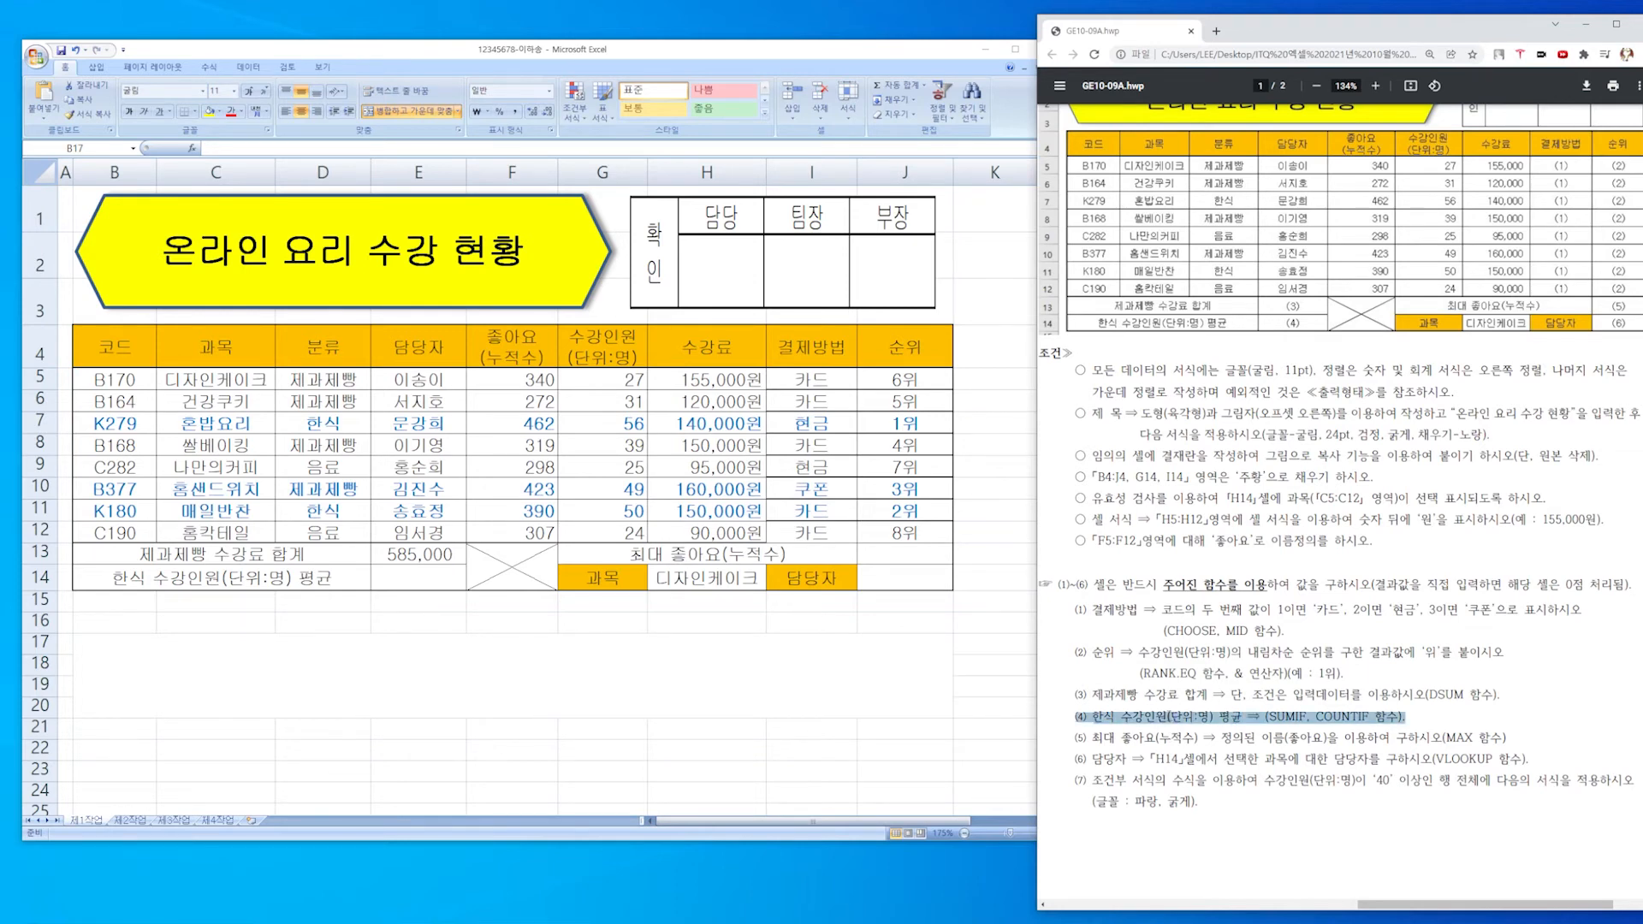
pyautogui.click(1335, 729)
pyautogui.moveTo(1306, 716); pyautogui.dragTo(1267, 716)
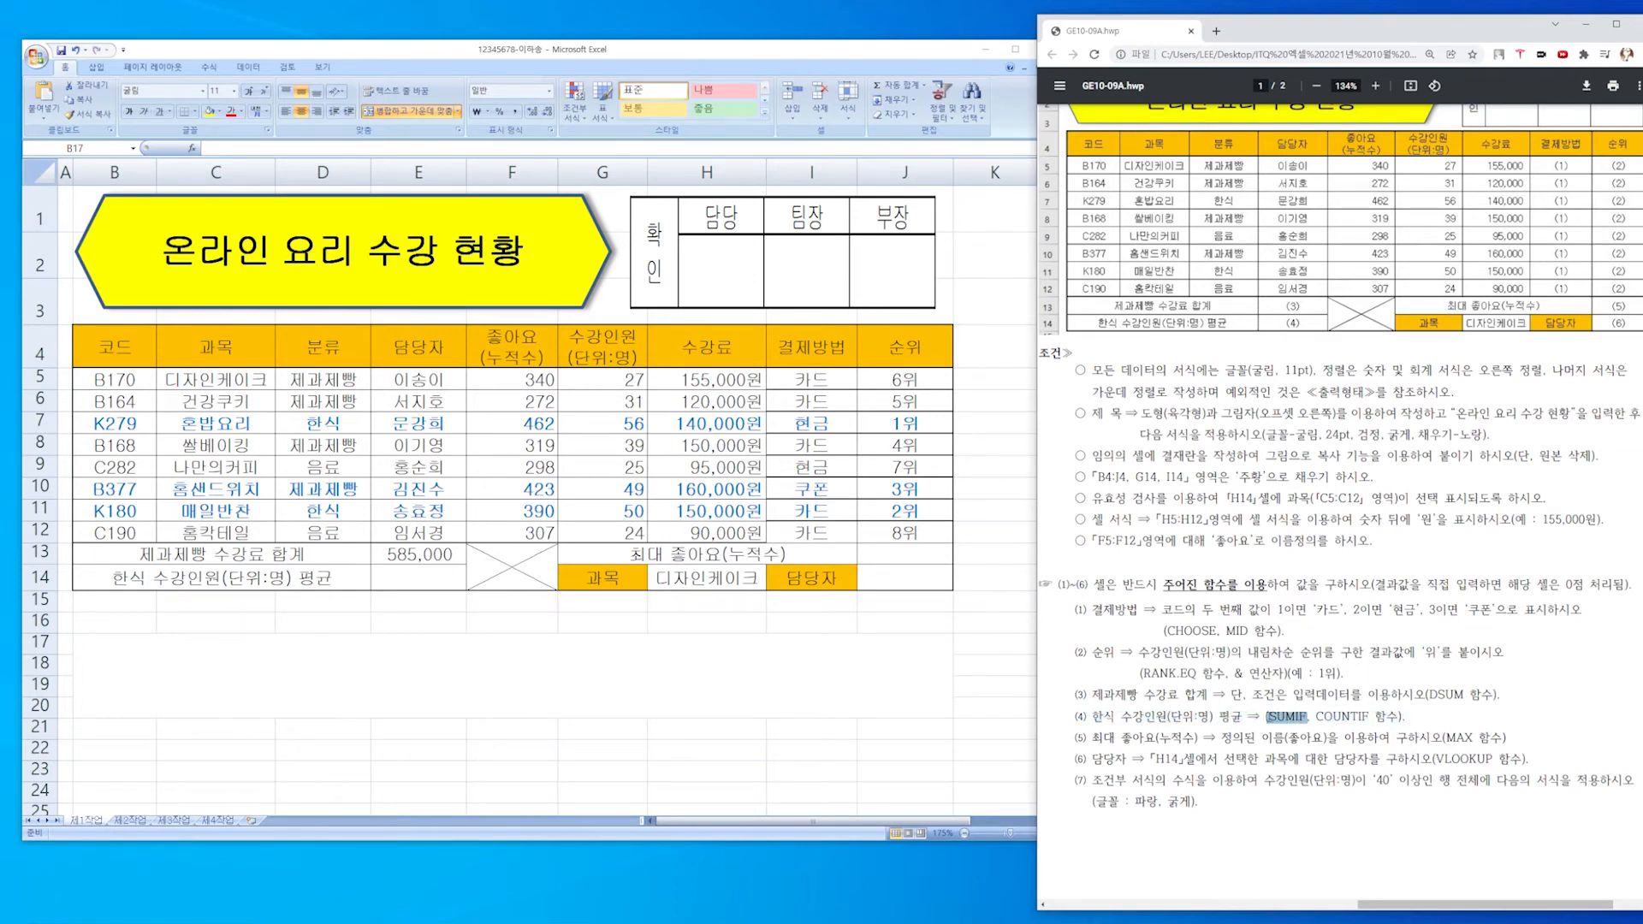
# Insert the SUMIF function in the merged cell B17, finding it by searching for sumif.
pyautogui.click(823, 710)
pyautogui.click(192, 148)
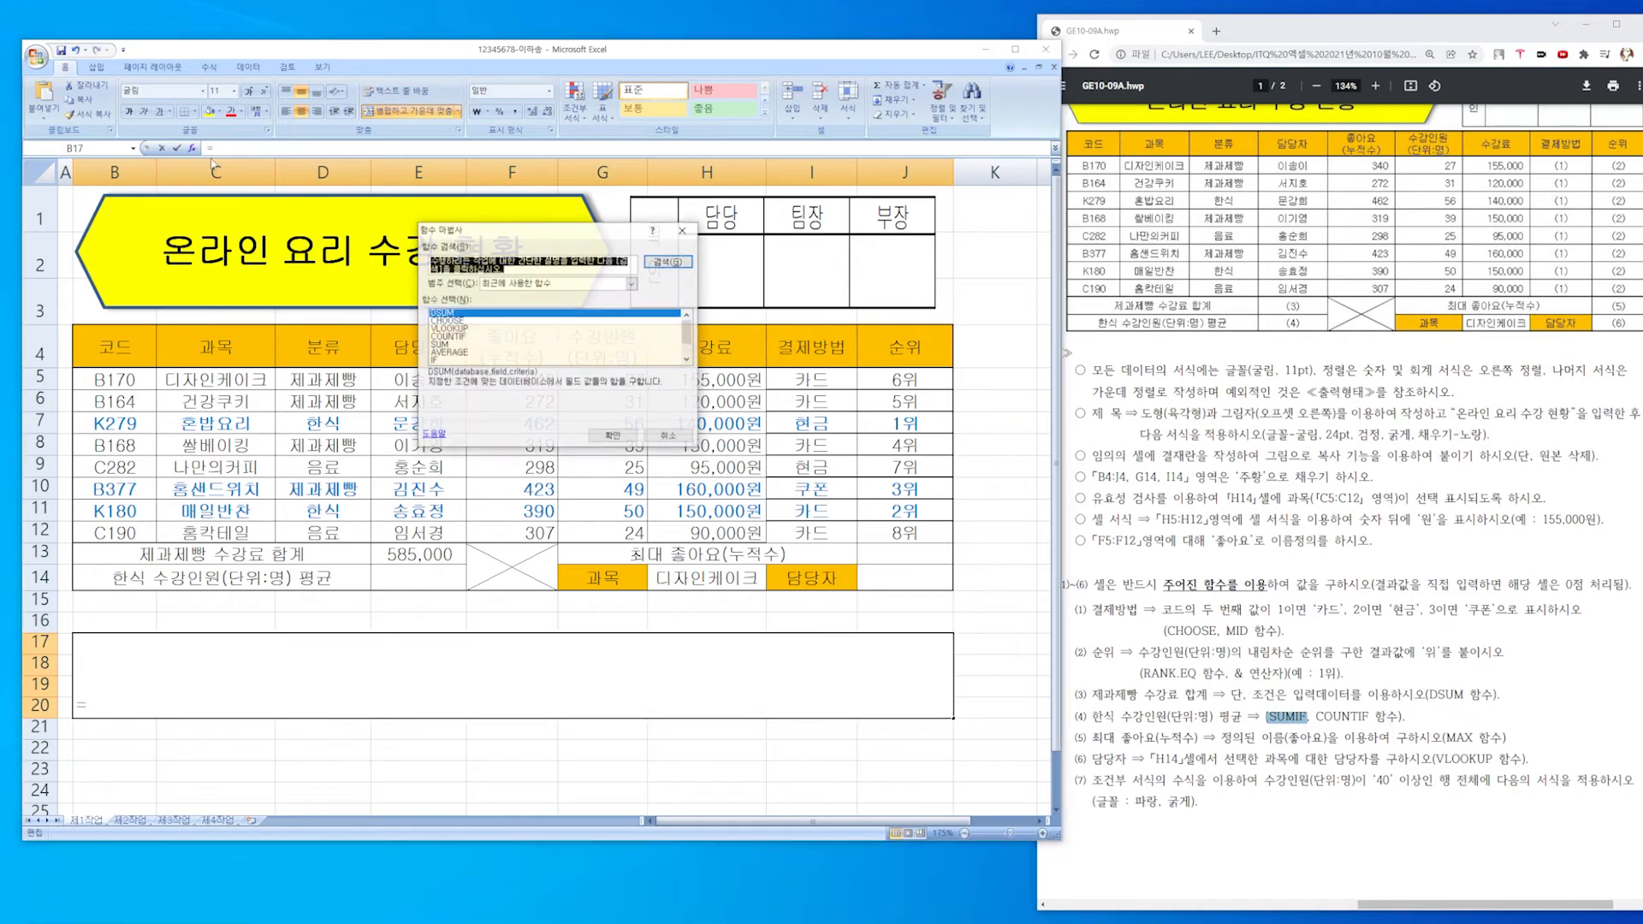
pyautogui.write('ㄴ')
pyautogui.write('umi')
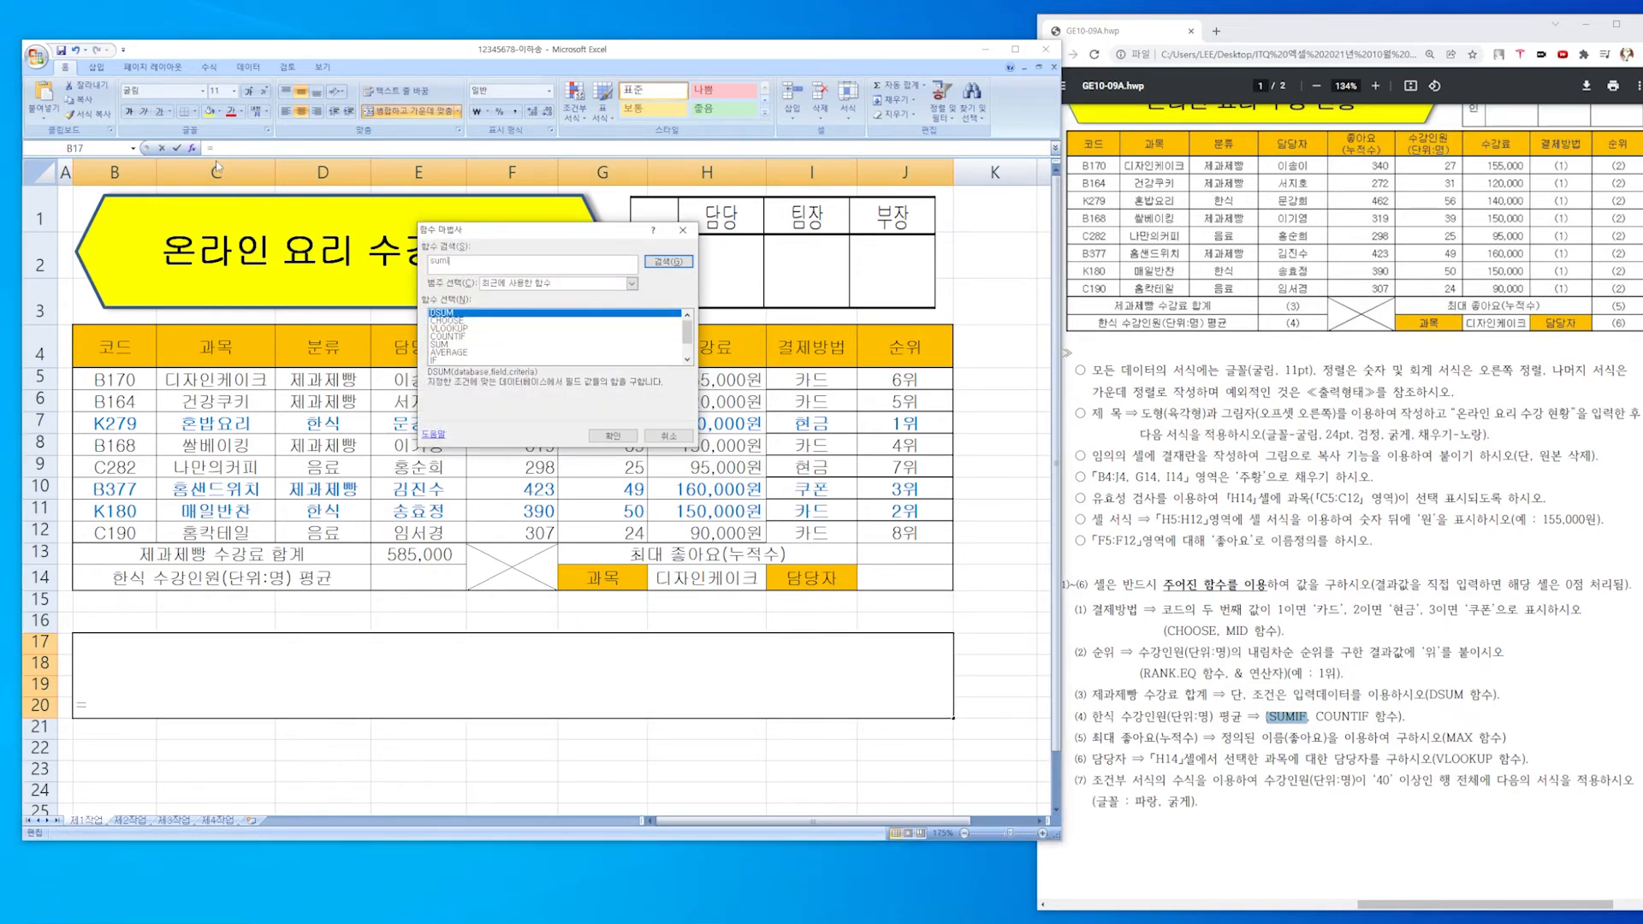
pyautogui.write('f')
pyautogui.press('Return')
pyautogui.click(613, 436)
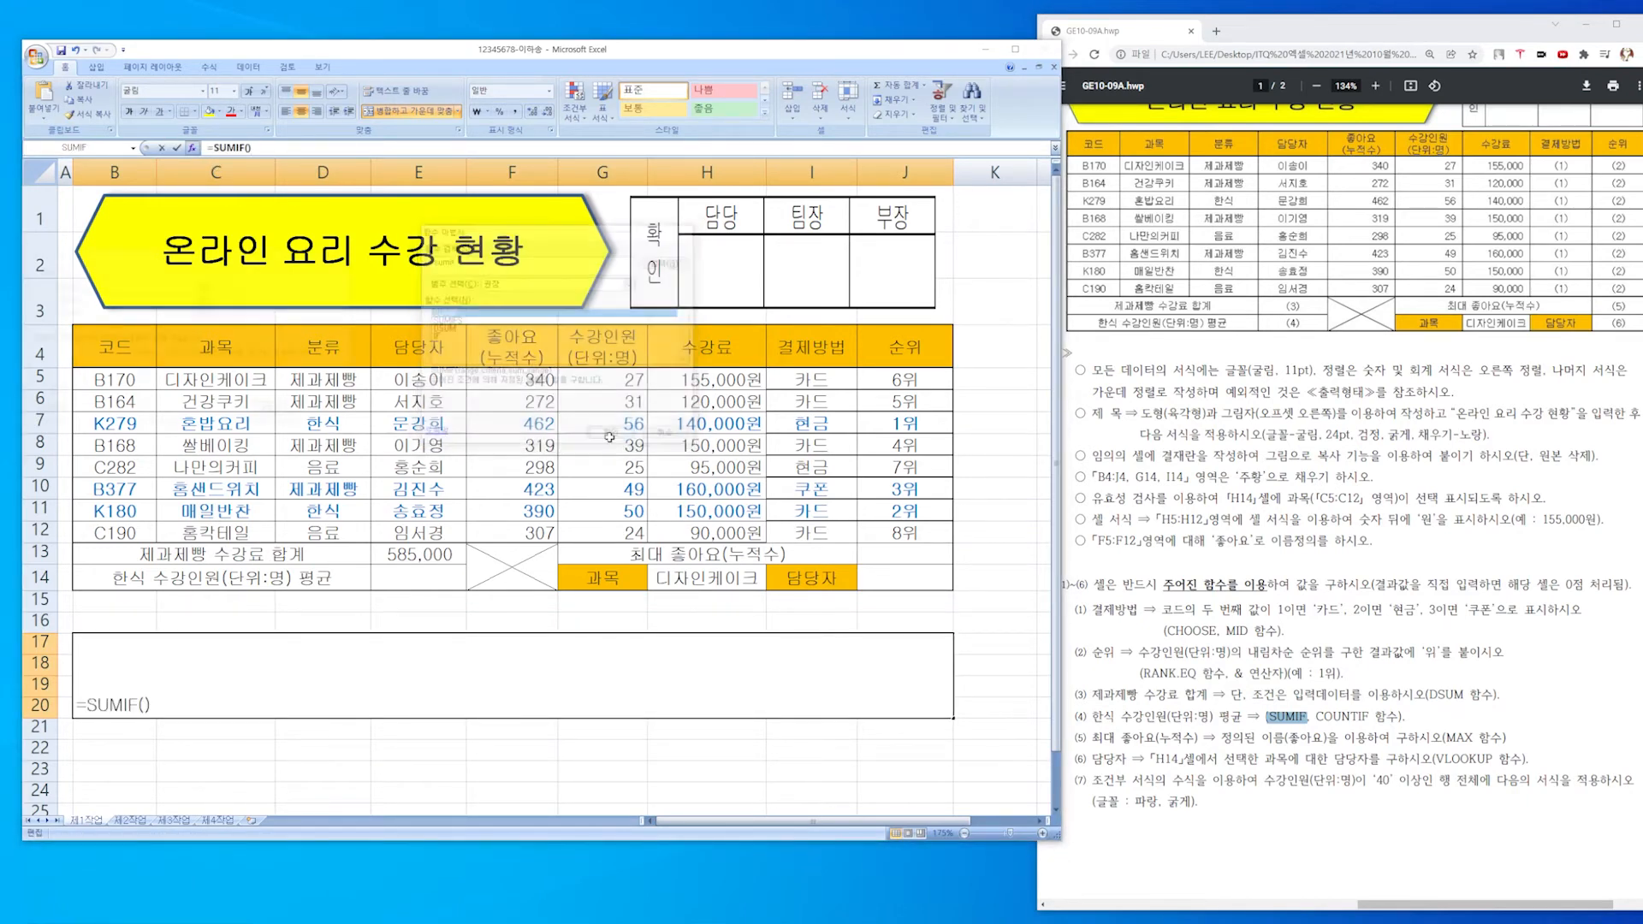
pyautogui.moveTo(203, 259); pyautogui.dragTo(498, 269)
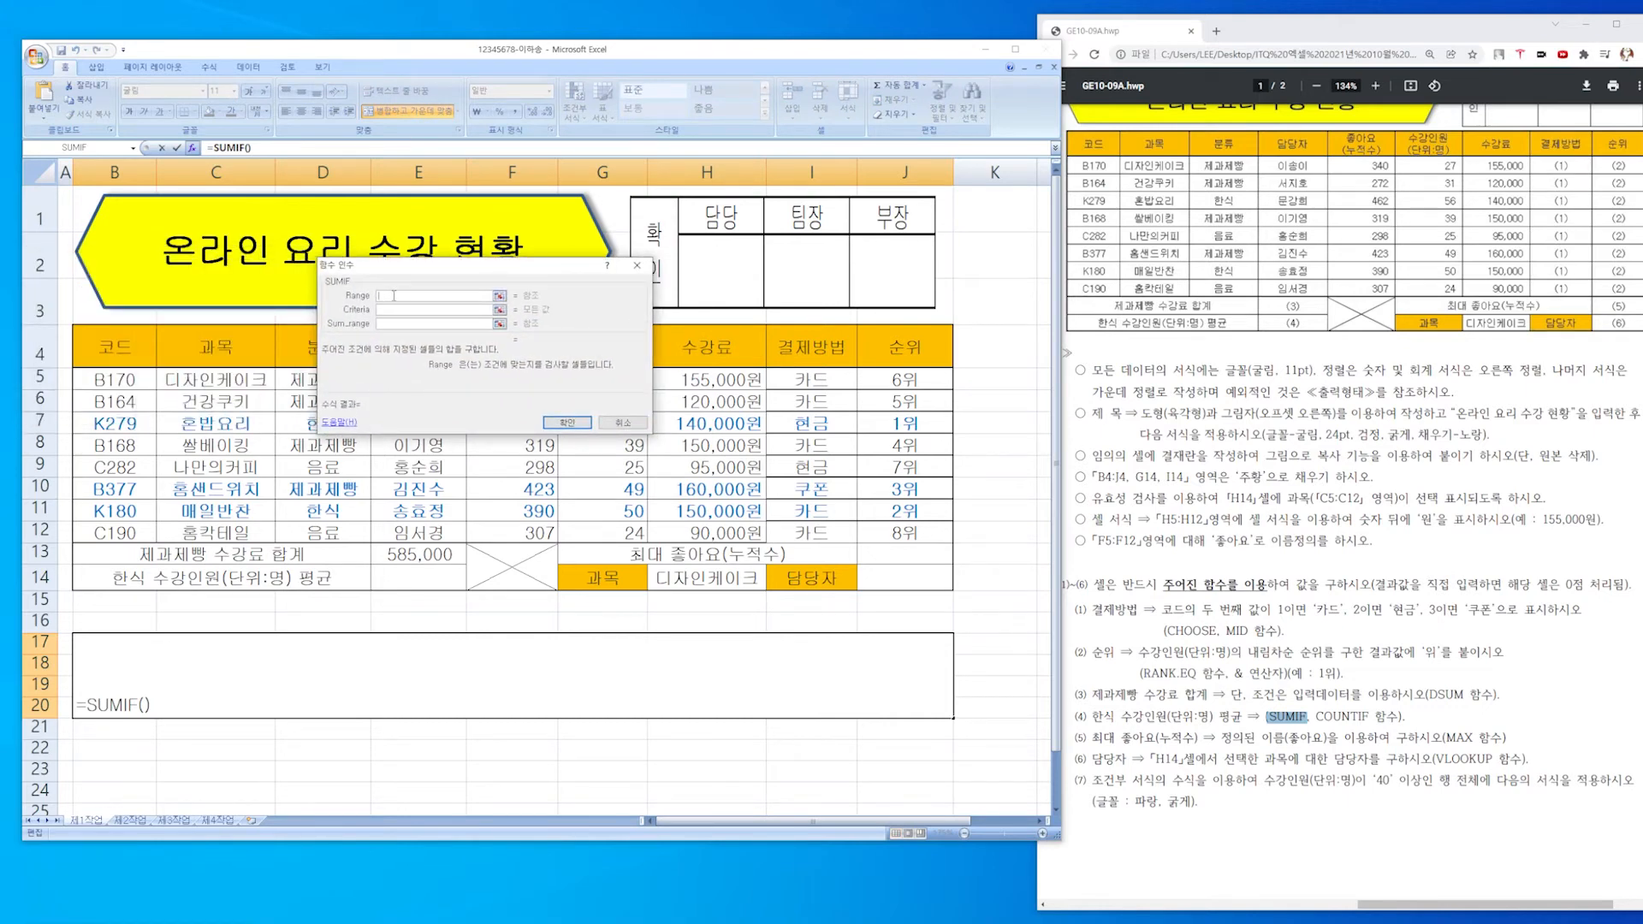
# Move the SUMIF arguments dialog clear of the table and set Range to the 분류 cells D5:D12.
pyautogui.click(388, 309)
pyautogui.click(392, 325)
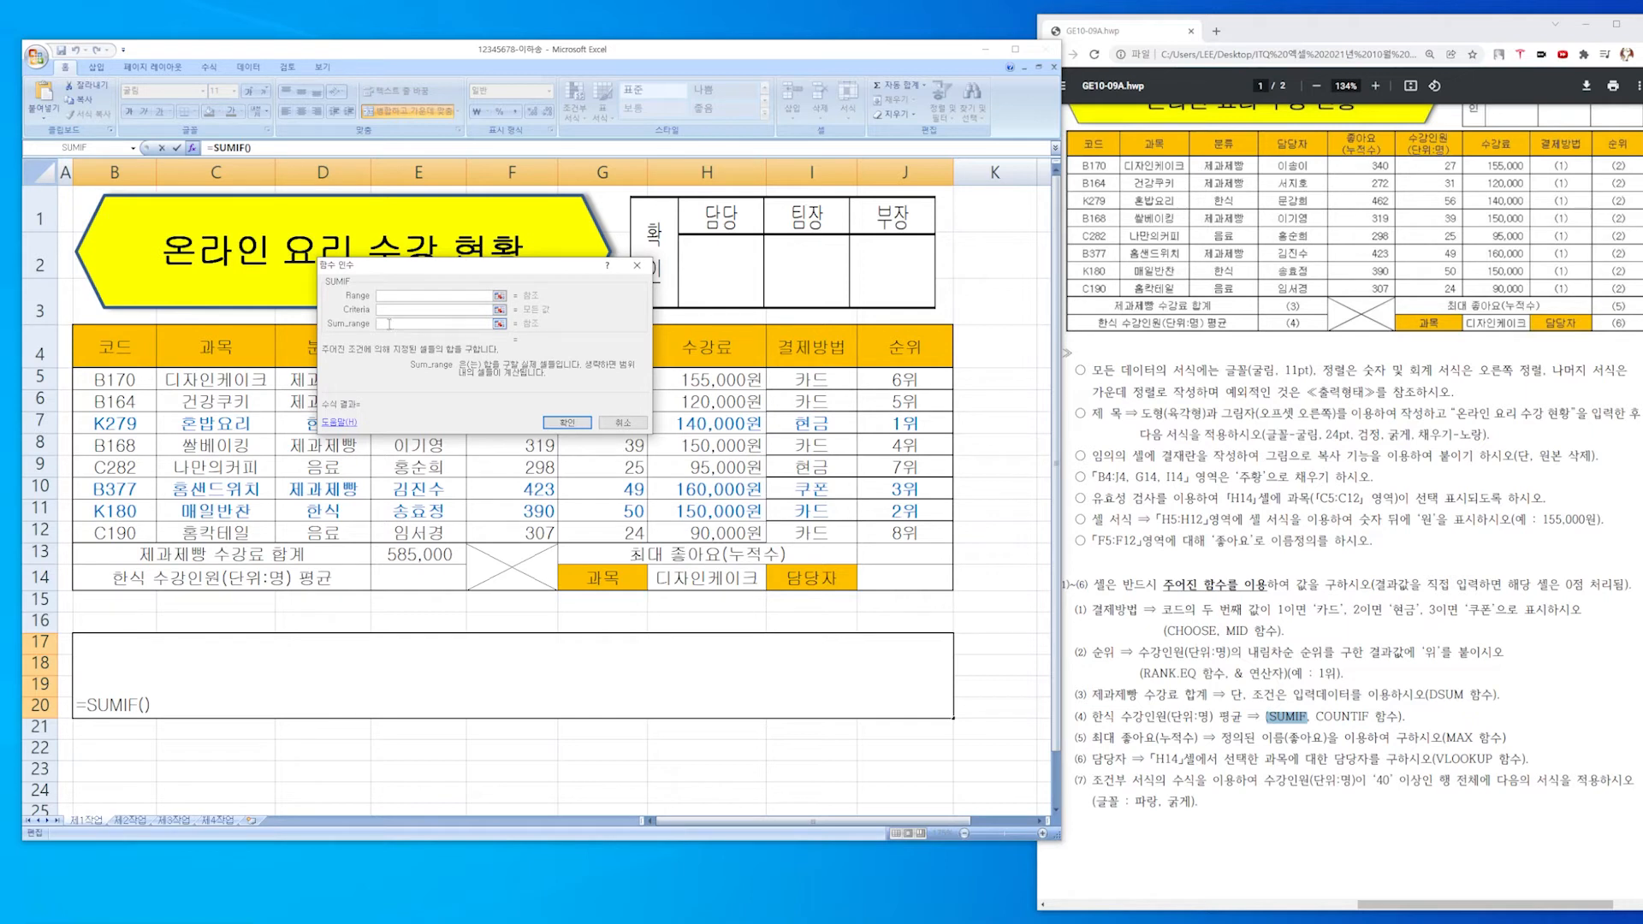
pyautogui.moveTo(393, 276); pyautogui.dragTo(556, 161)
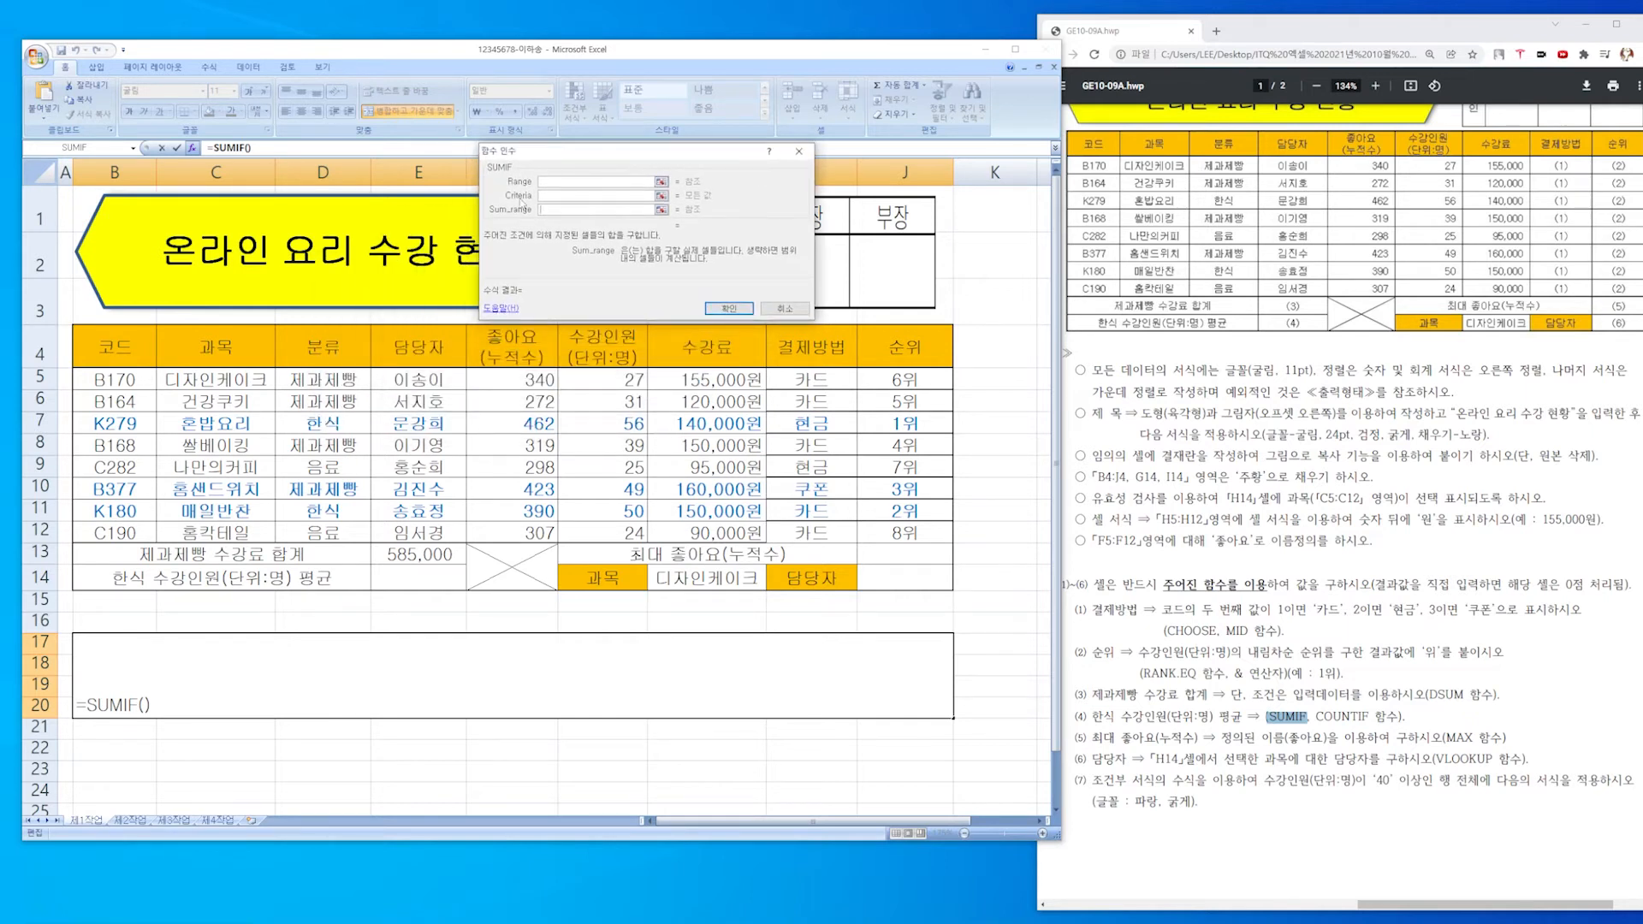
pyautogui.click(558, 182)
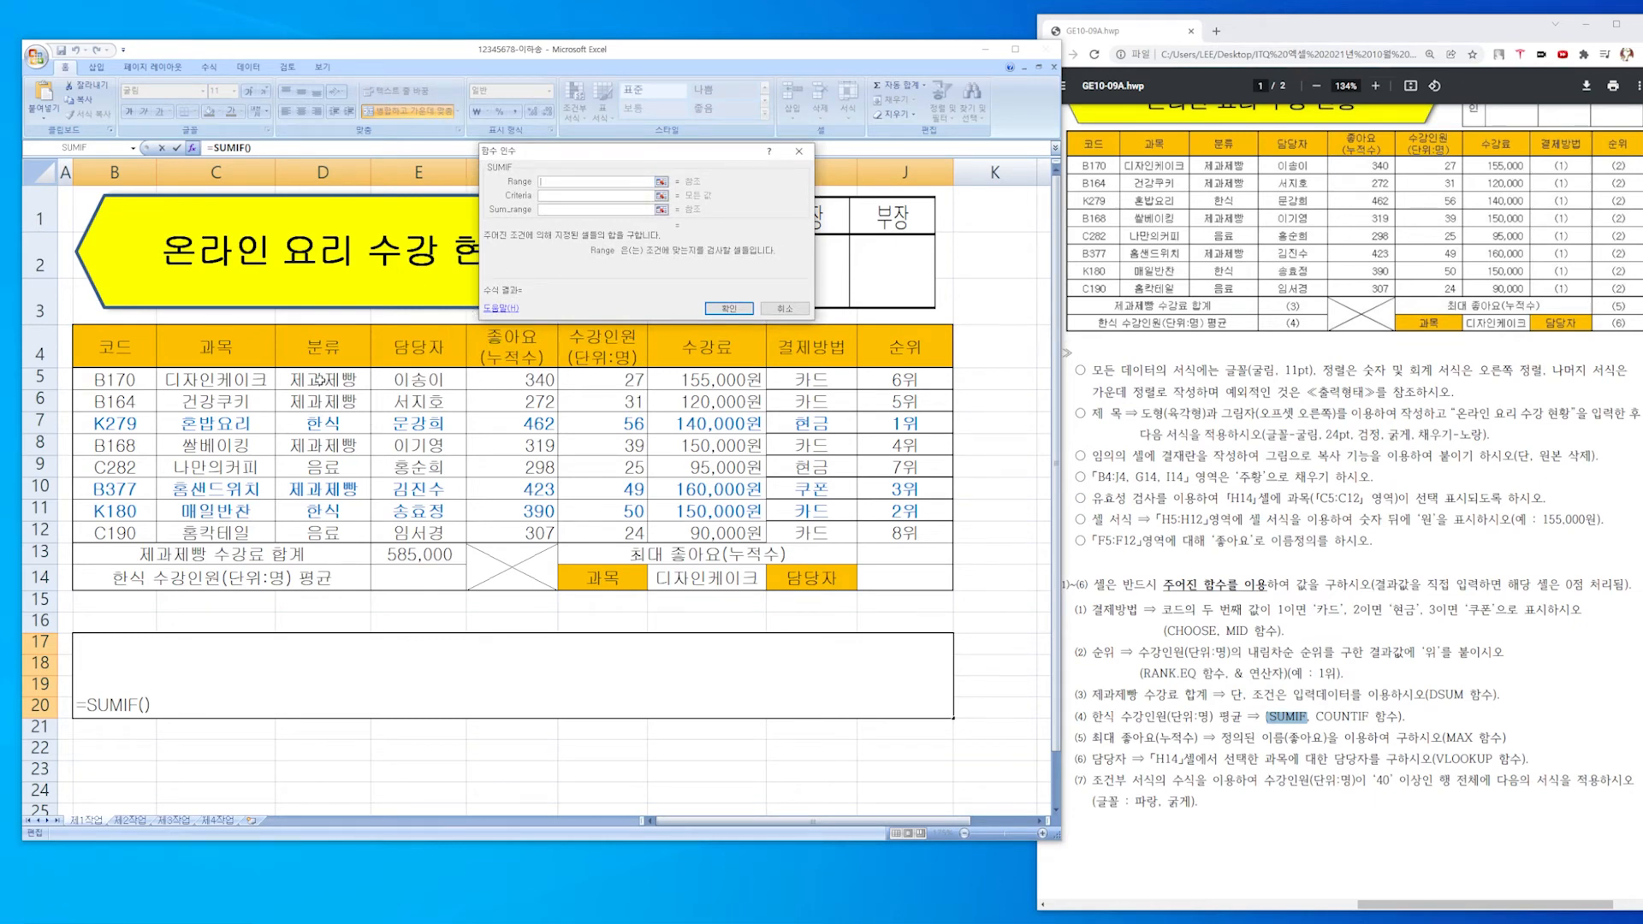
pyautogui.moveTo(318, 380); pyautogui.dragTo(324, 532)
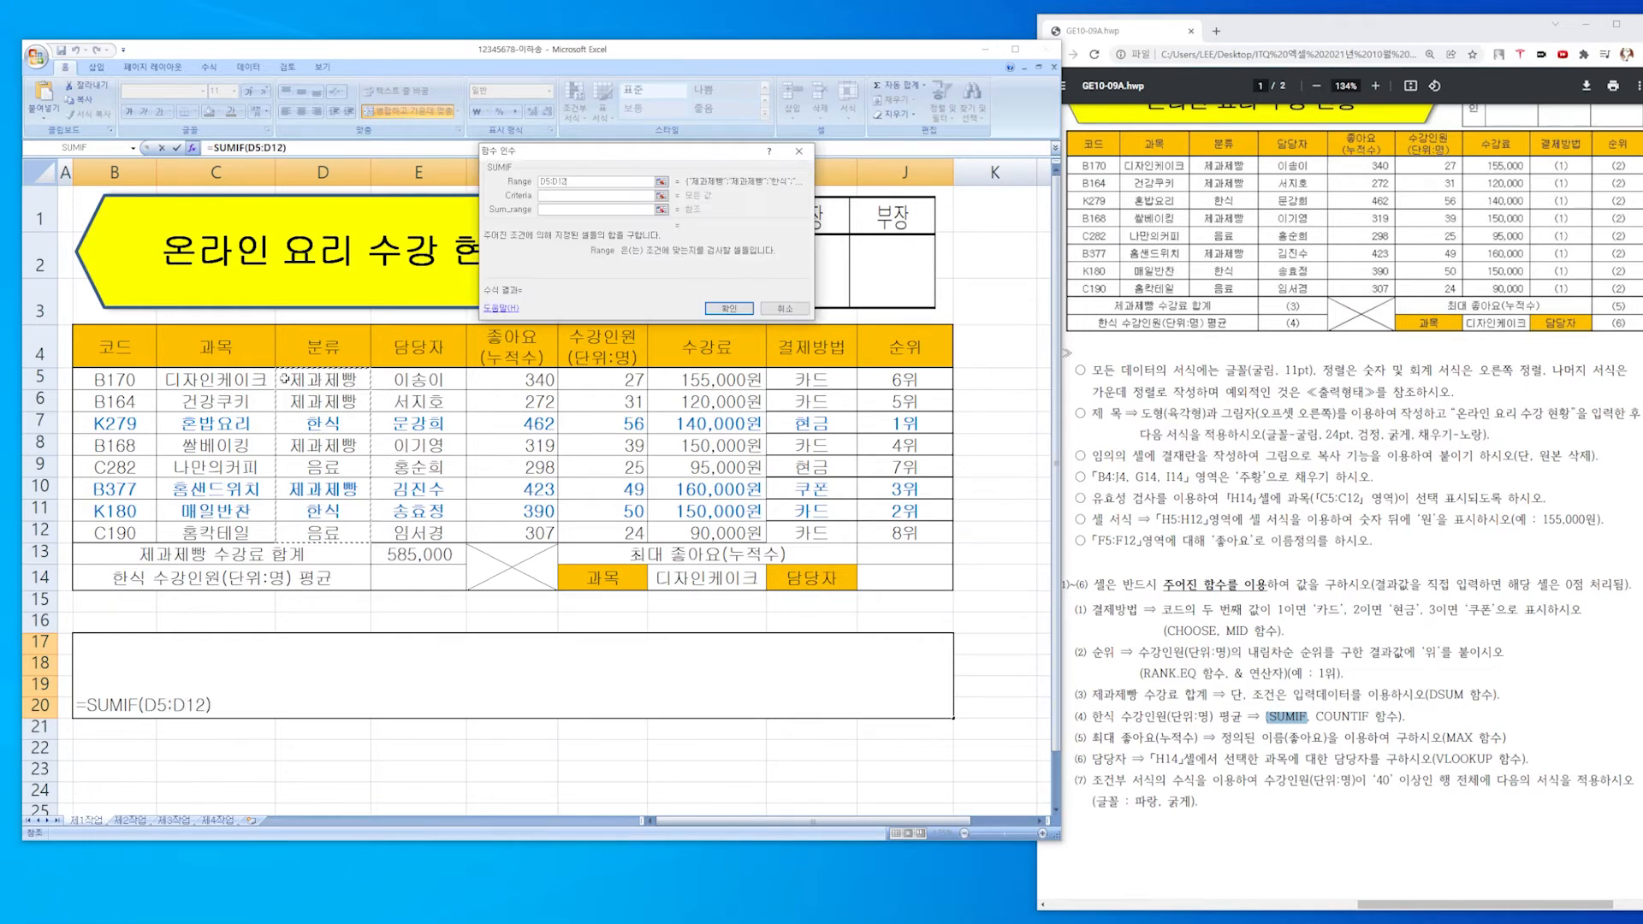
# Set the SUMIF Criteria argument to D7, a cell containing 한식.
pyautogui.click(603, 195)
pyautogui.click(564, 196)
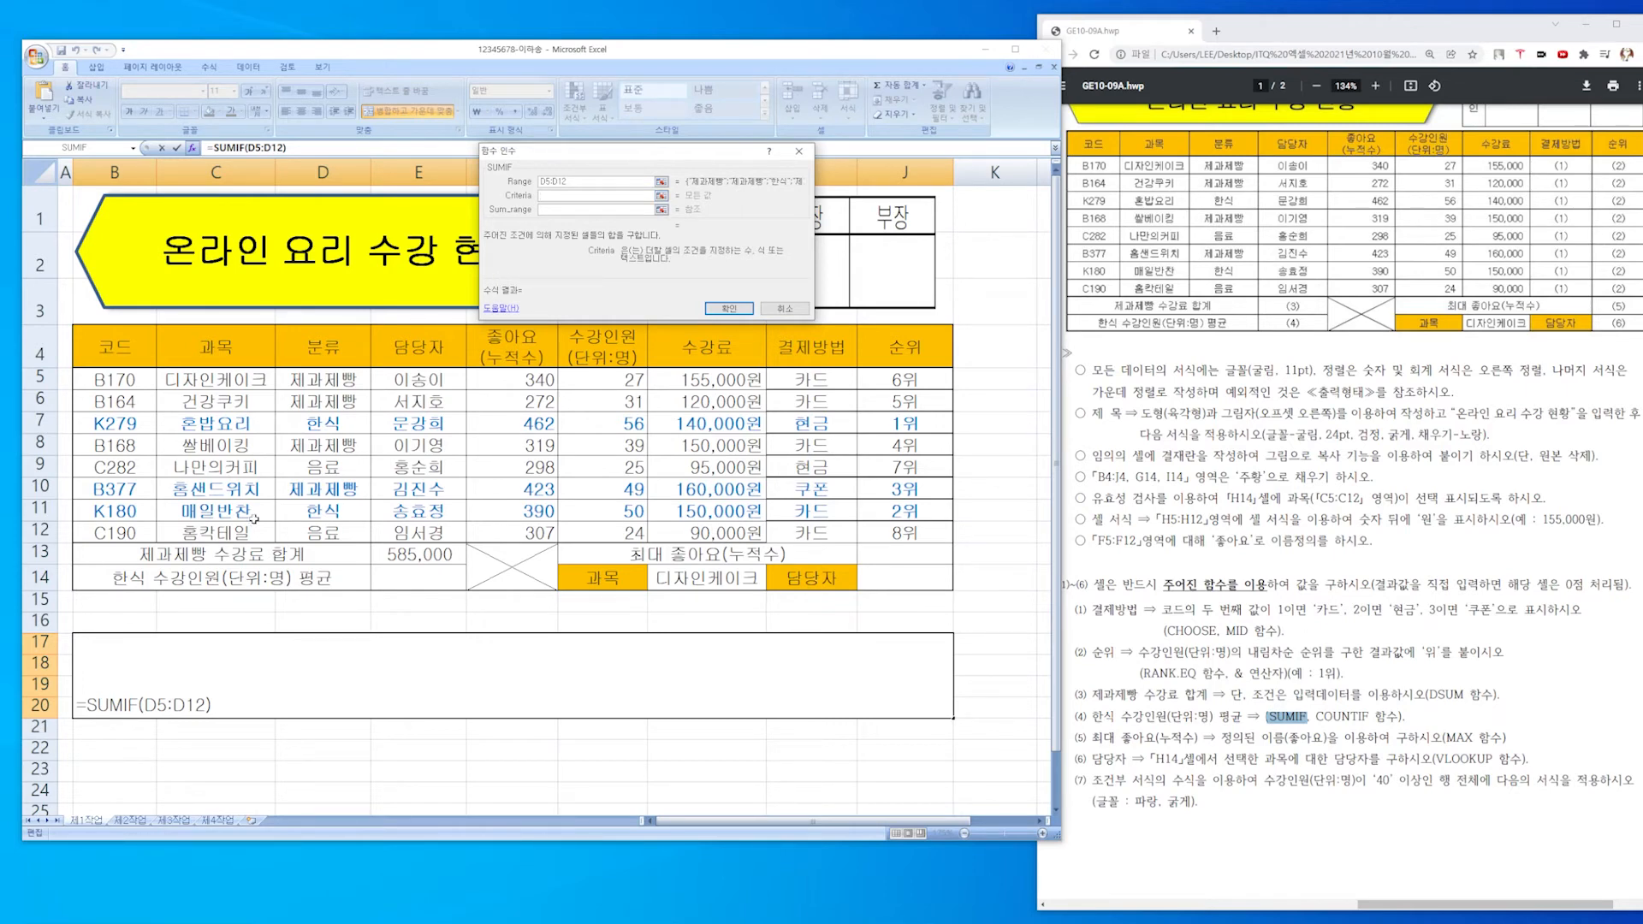
pyautogui.click(311, 426)
# Set the SUMIF Sum_range argument to the 수강인원 cells G5:G12, keeping the dialog clear of them.
pyautogui.click(571, 210)
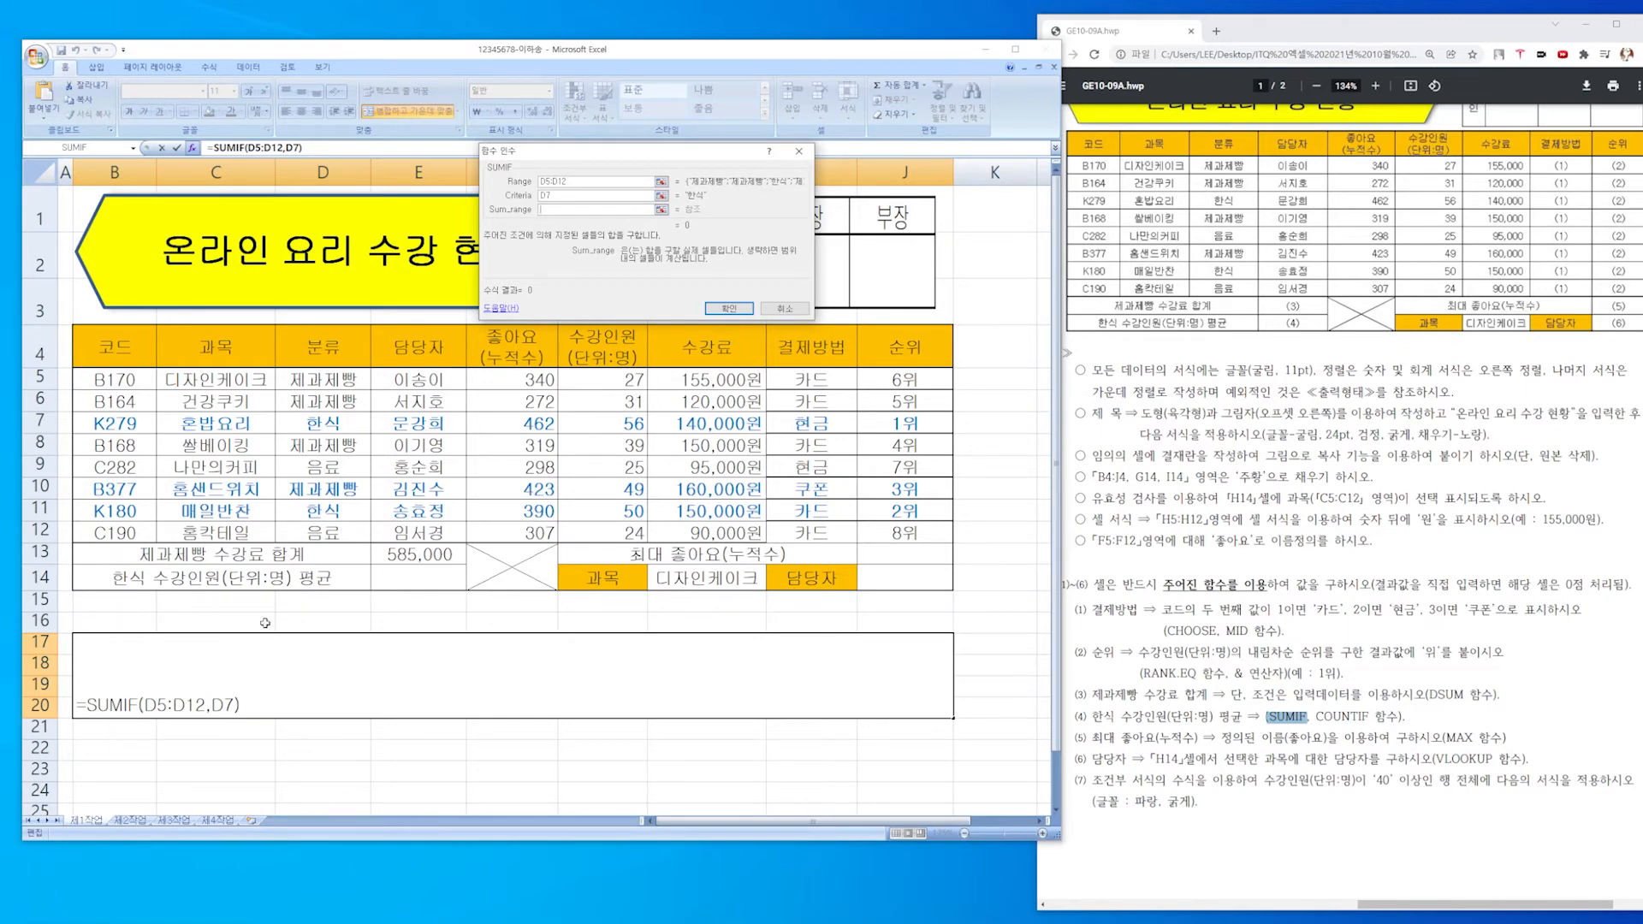
pyautogui.moveTo(622, 151); pyautogui.dragTo(326, 127)
pyautogui.click(604, 380)
pyautogui.moveTo(604, 380); pyautogui.dragTo(604, 532)
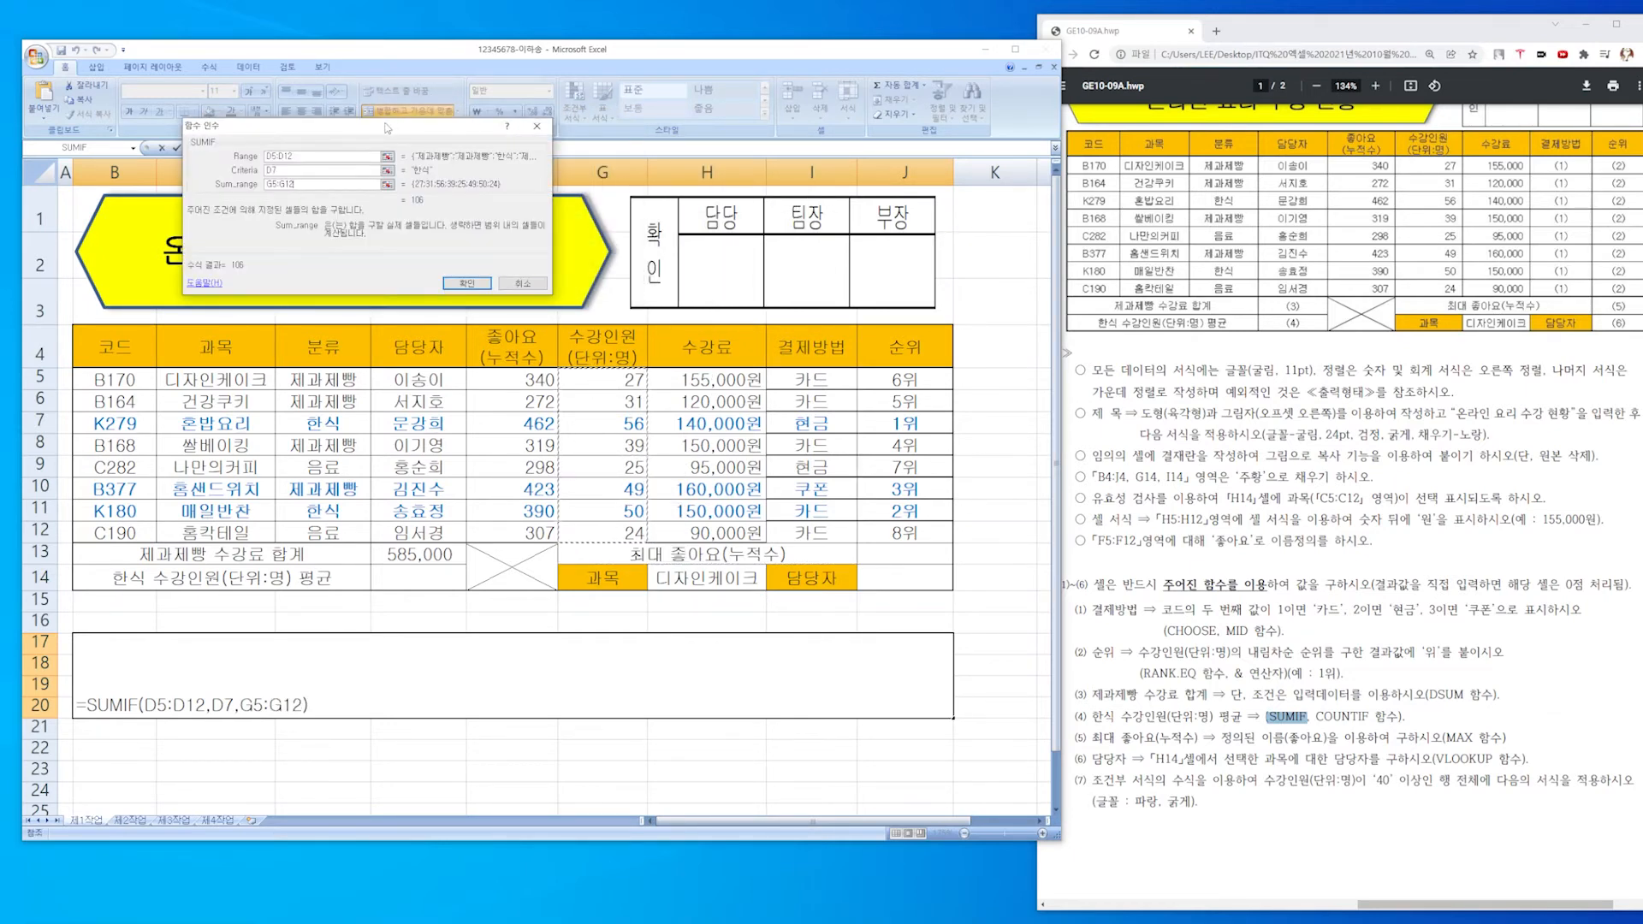
# Review the SUMIF Range, Criteria and Sum_range arguments against the table and confirm the function.
pyautogui.moveTo(418, 125); pyautogui.dragTo(732, 83)
pyautogui.click(624, 114)
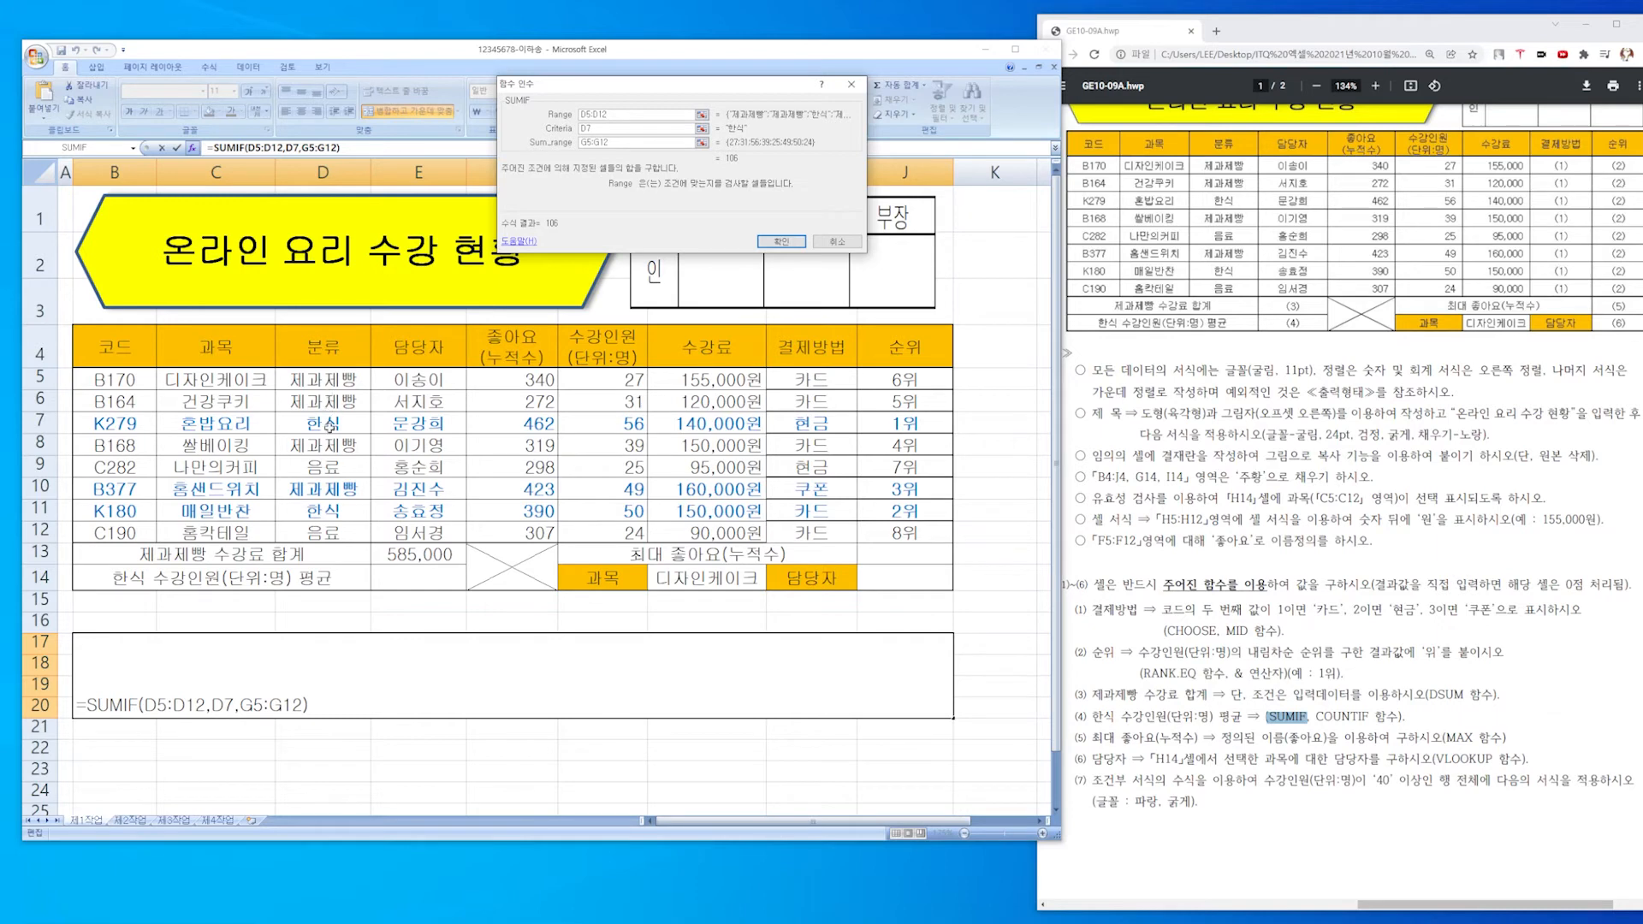
pyautogui.click(598, 128)
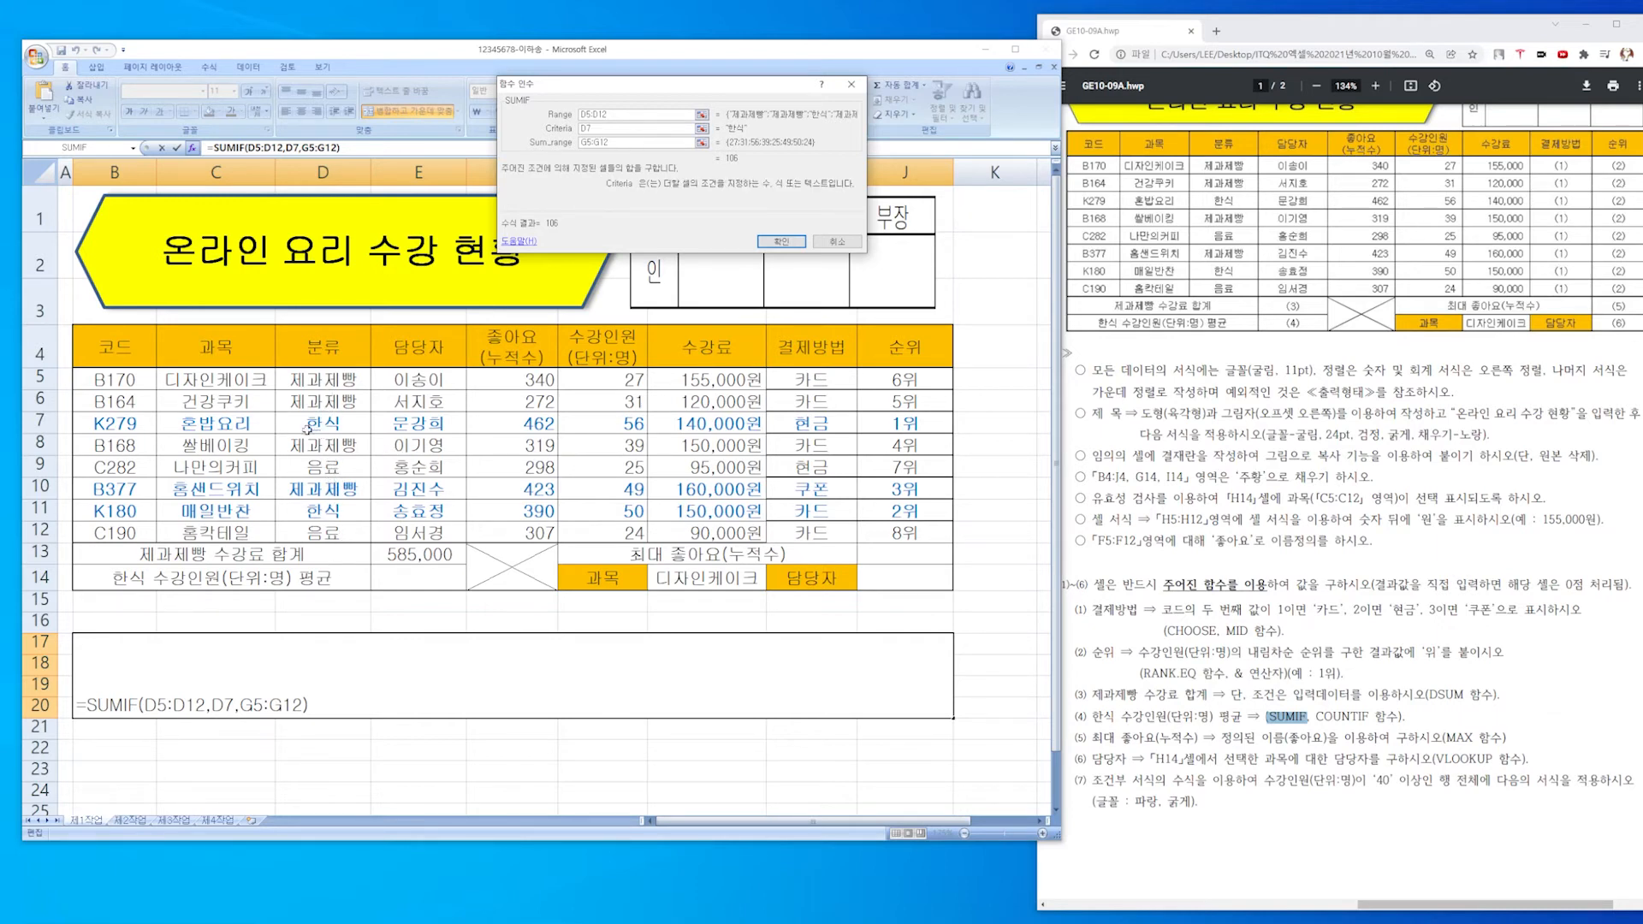
pyautogui.click(621, 142)
pyautogui.click(619, 128)
pyautogui.click(777, 243)
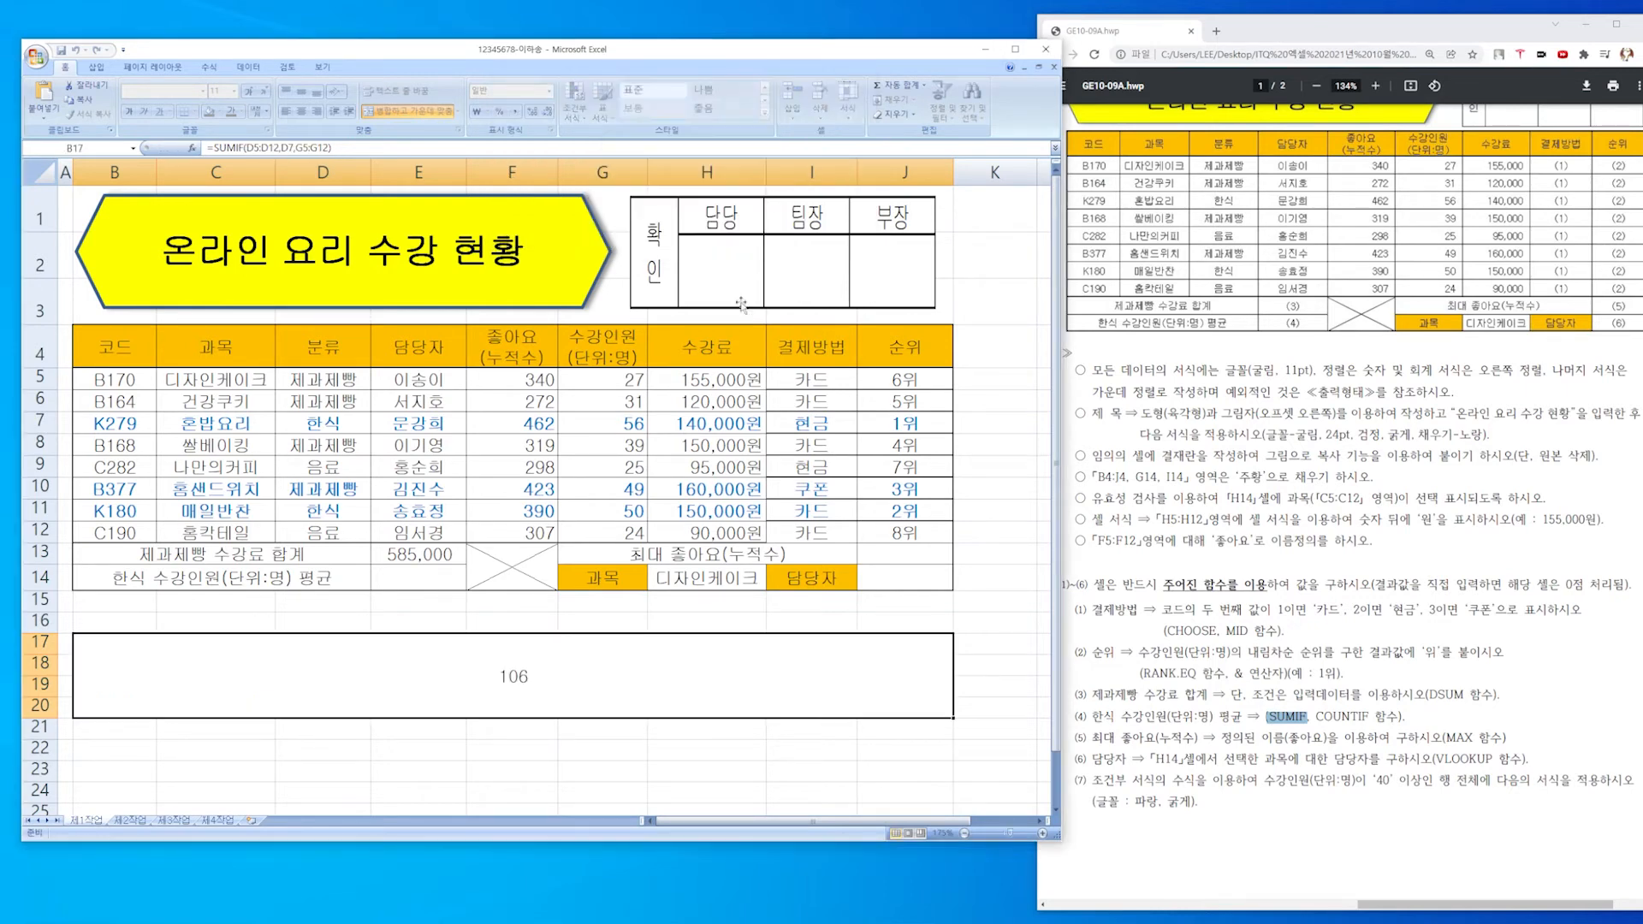
# Replace the D7 criterion in the SUMIF formula of merged cell B17 with the text "한식" and confirm.
pyautogui.doubleClick(569, 669)
pyautogui.moveTo(553, 678); pyautogui.dragTo(533, 678)
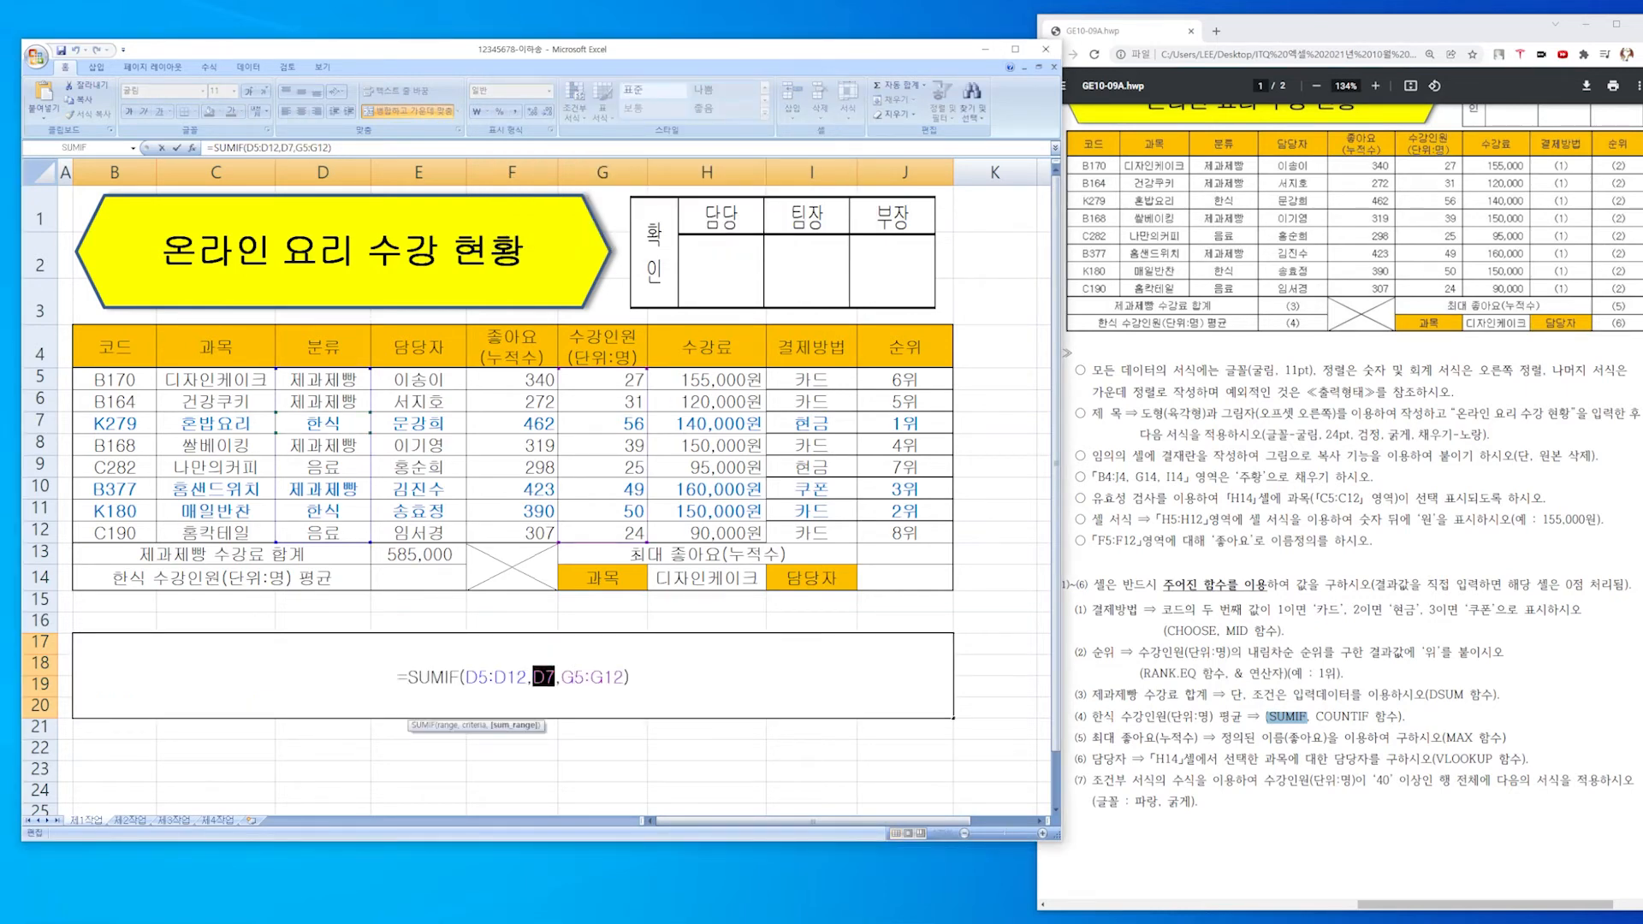
pyautogui.write('"한식')
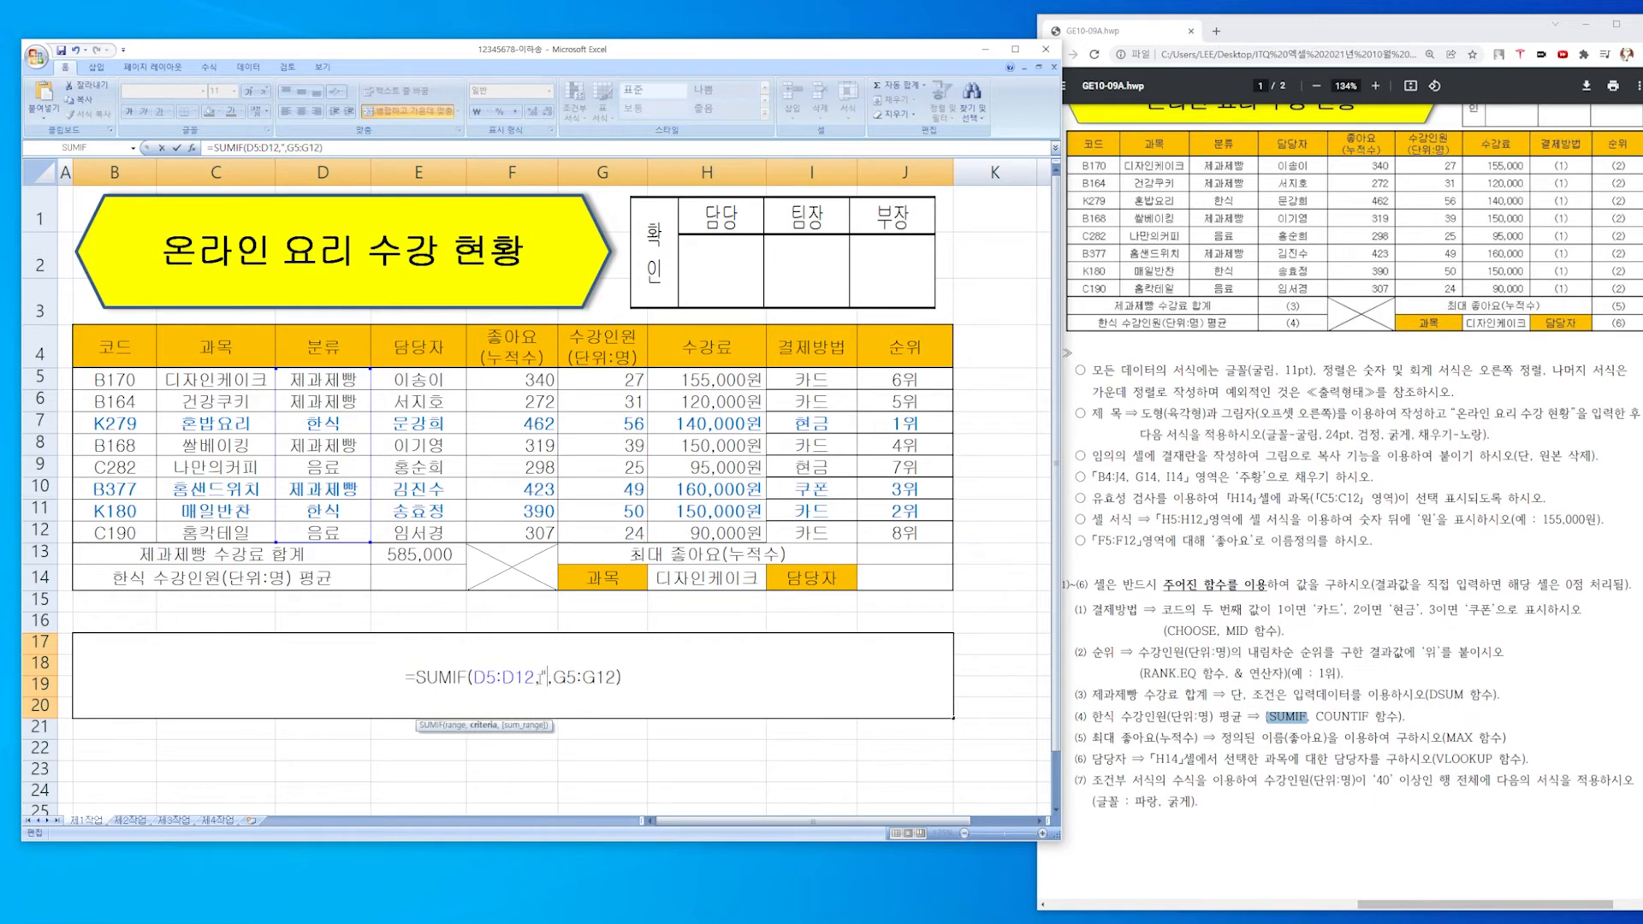
pyautogui.write('"')
pyautogui.press('Return')
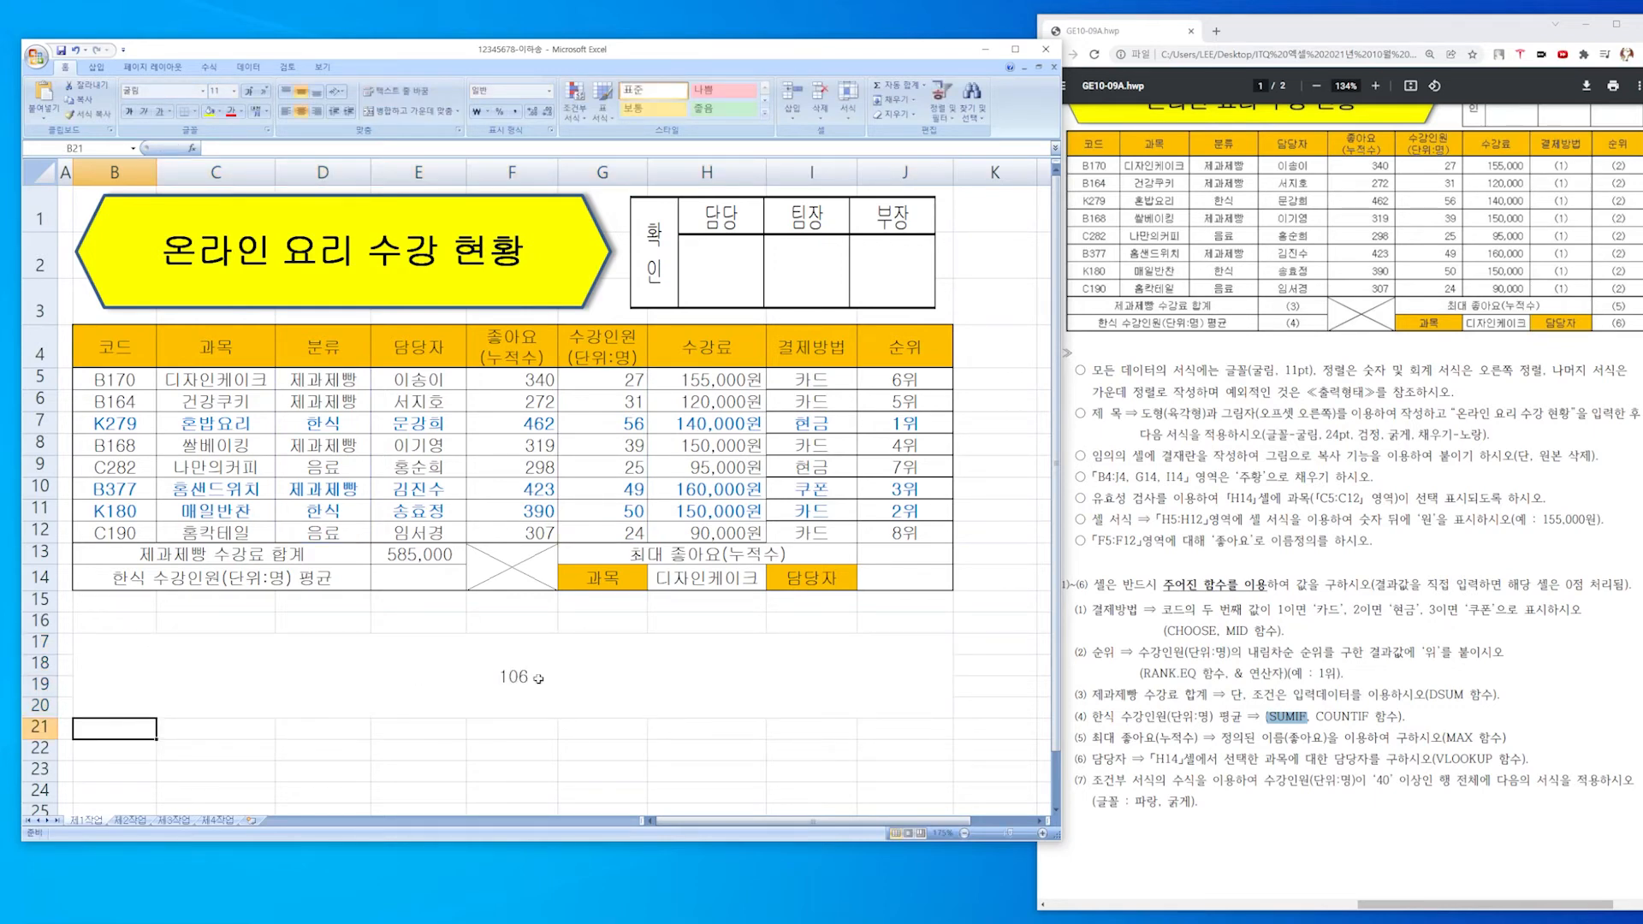
# Replace the "한식" criterion in the B17 SUMIF formula with a reference to cell D7.
pyautogui.doubleClick(538, 679)
pyautogui.moveTo(572, 677)
pyautogui.mouseDown()
pyautogui.moveTo(521, 677)
pyautogui.moveTo(558, 677)
pyautogui.mouseUp()
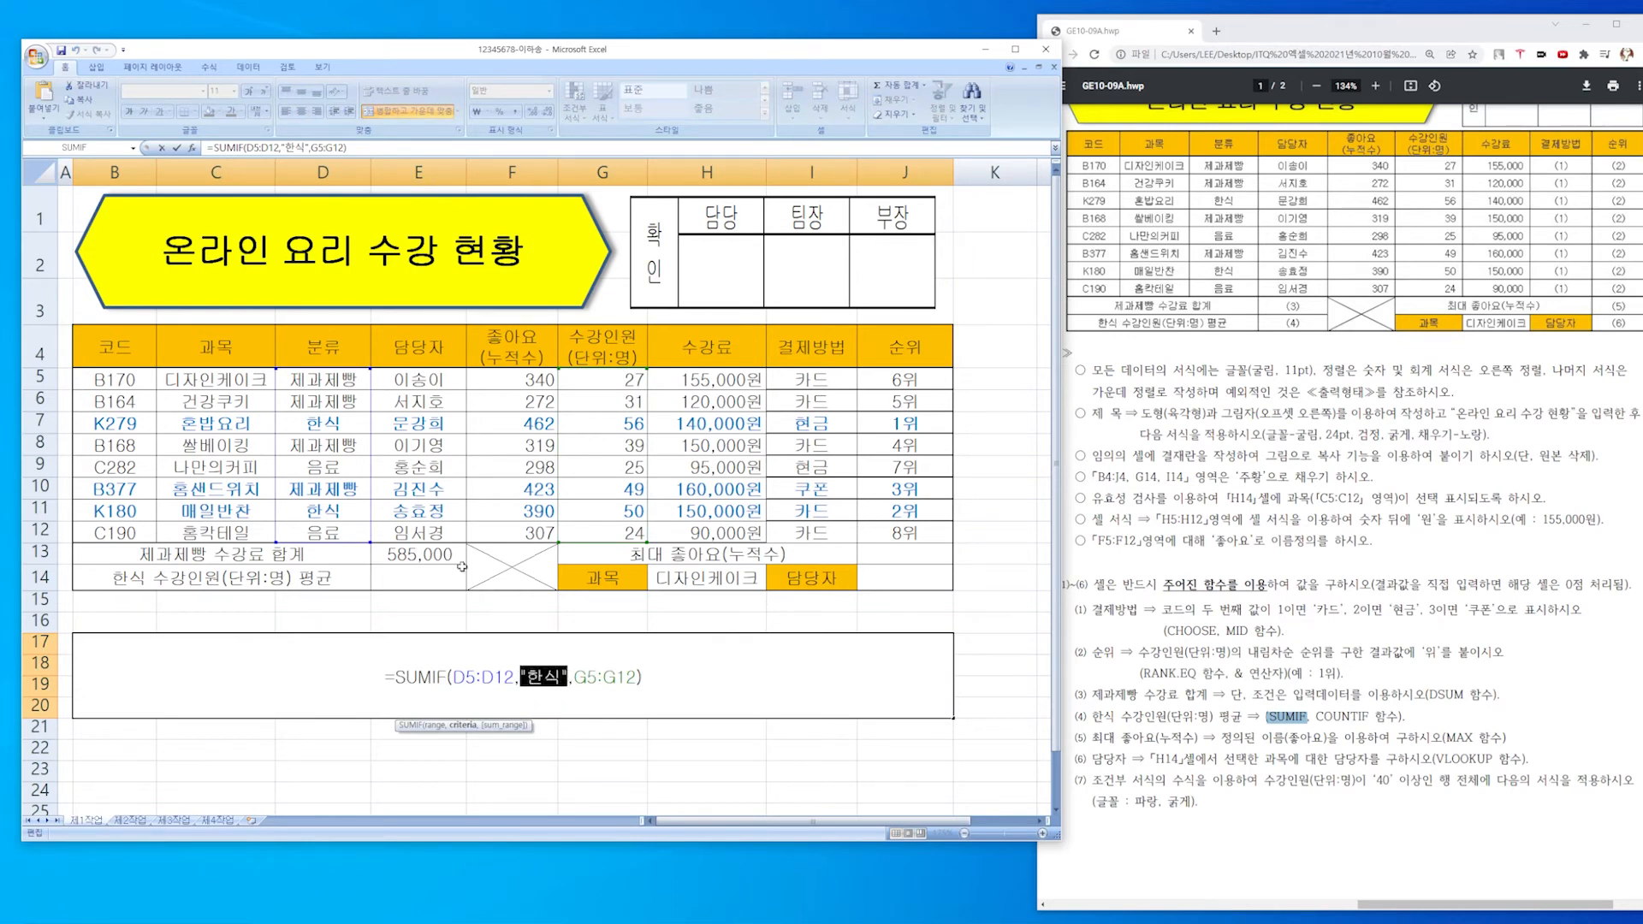
pyautogui.click(332, 425)
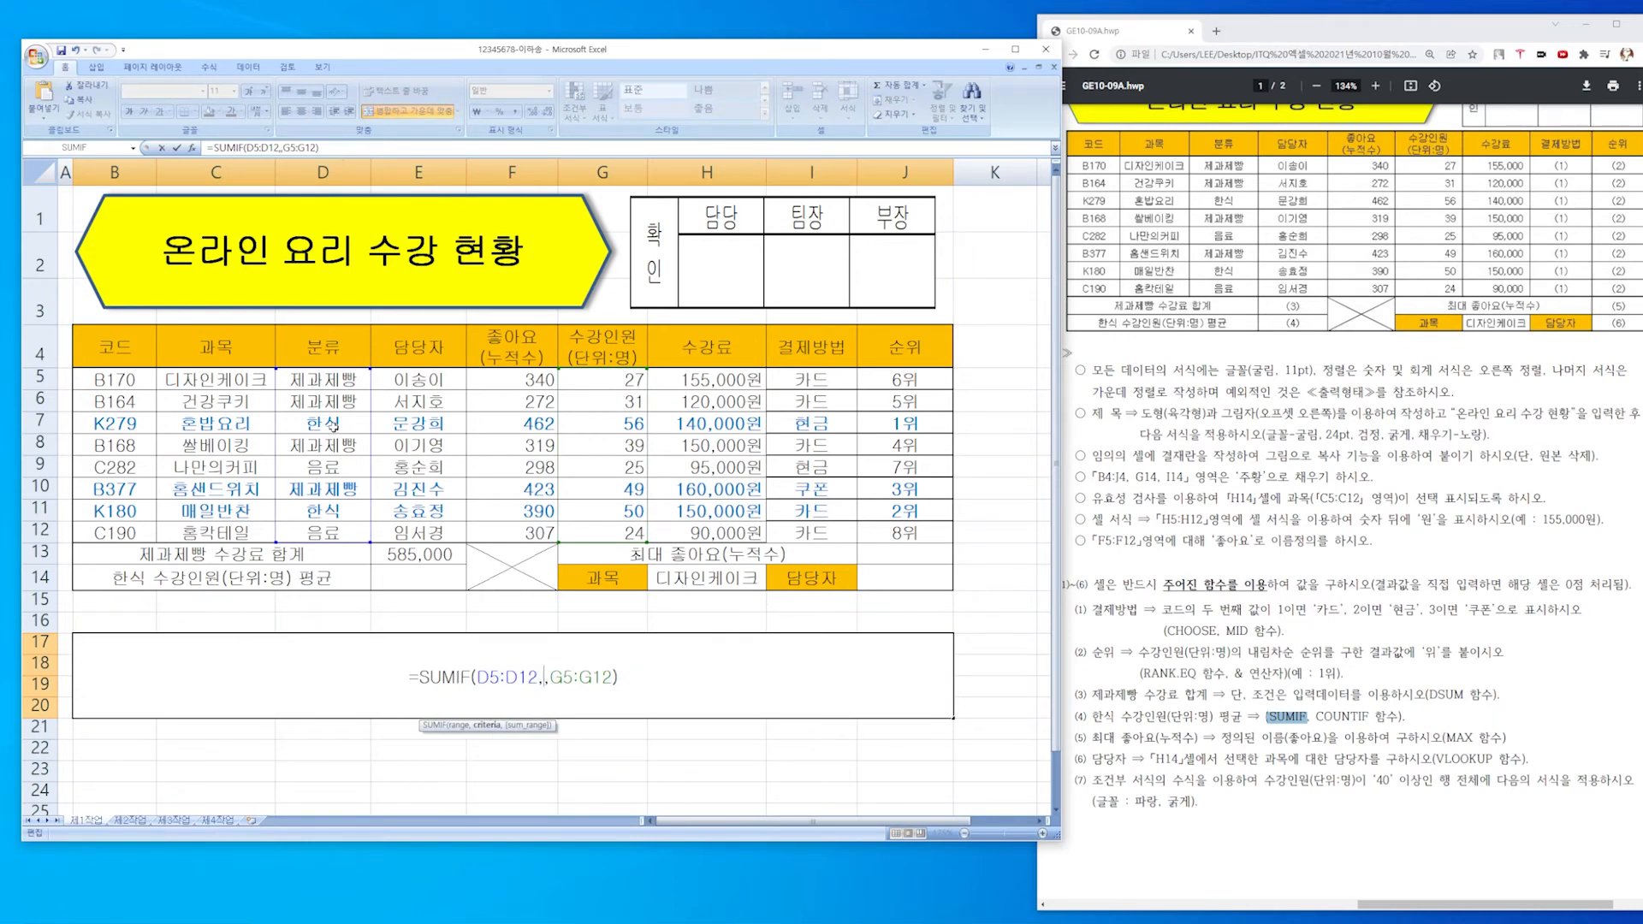
pyautogui.click(657, 679)
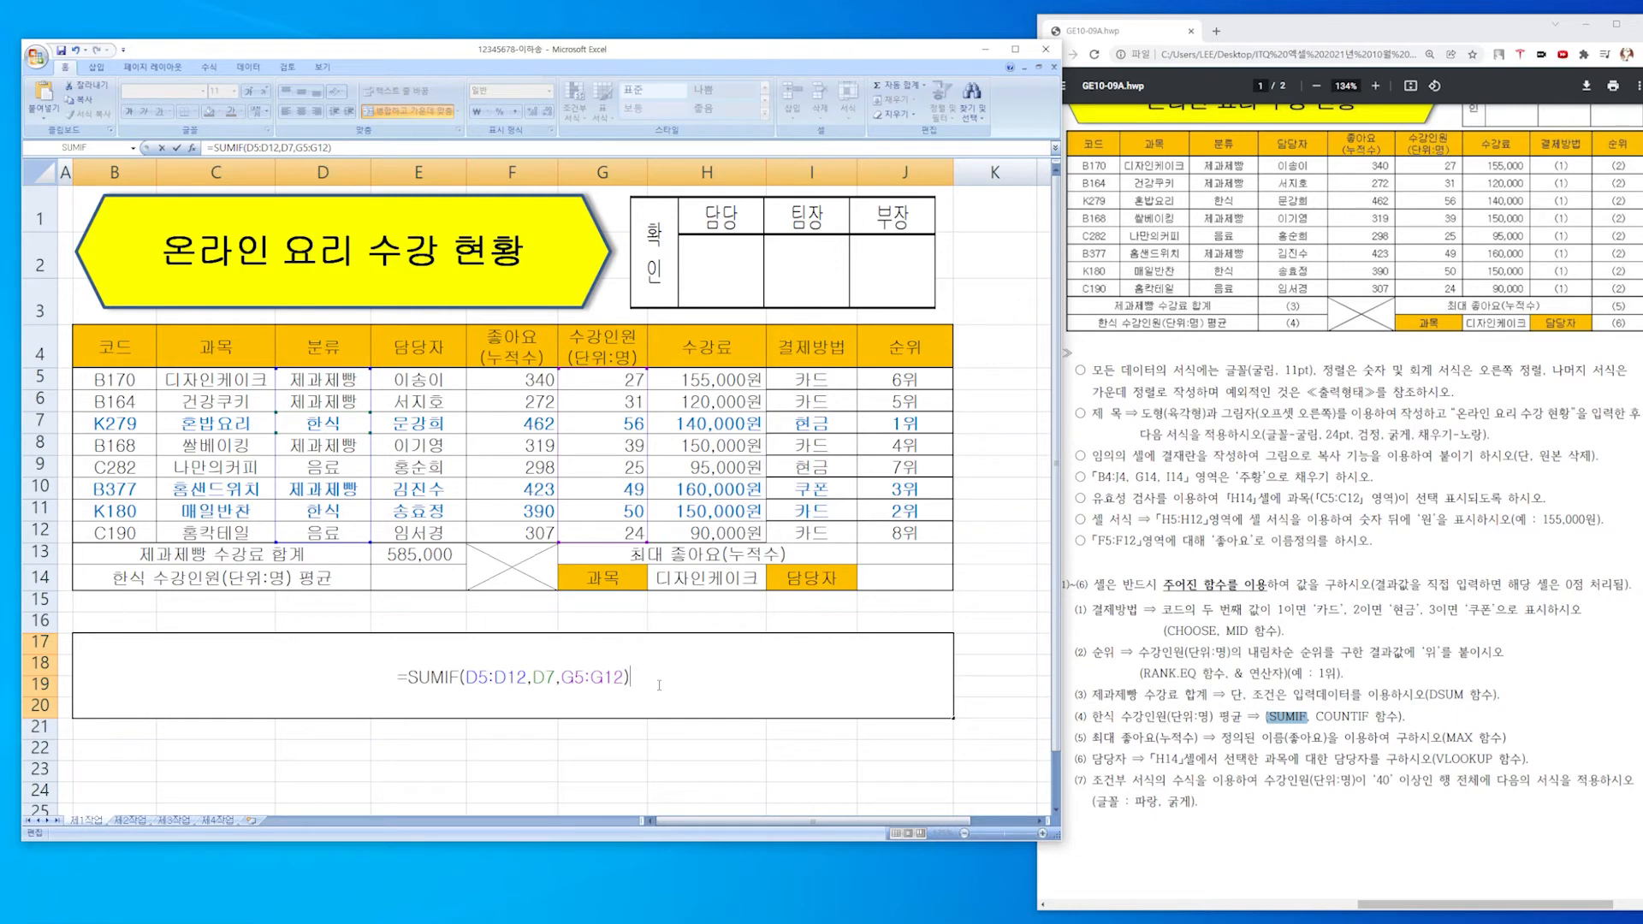
# Add a second line below the SUMIF formula reading sumif(범위,찾고자하는조건,그 조건에 맞는 계산범위).
pyautogui.press('Return')
pyautogui.write('sum')
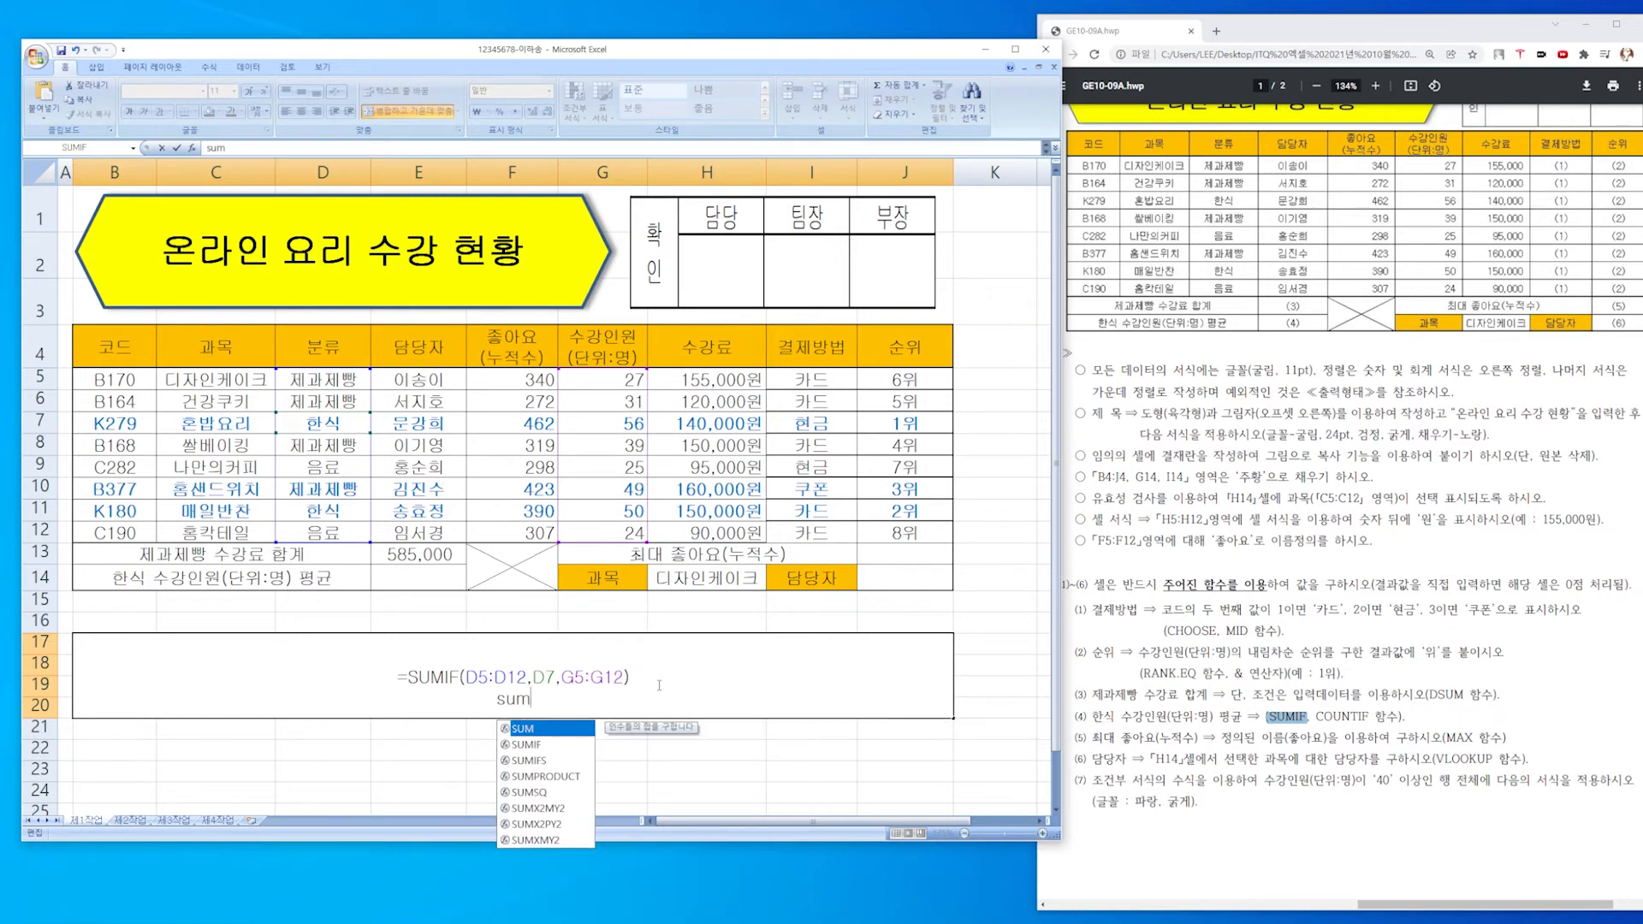
pyautogui.write('if(')
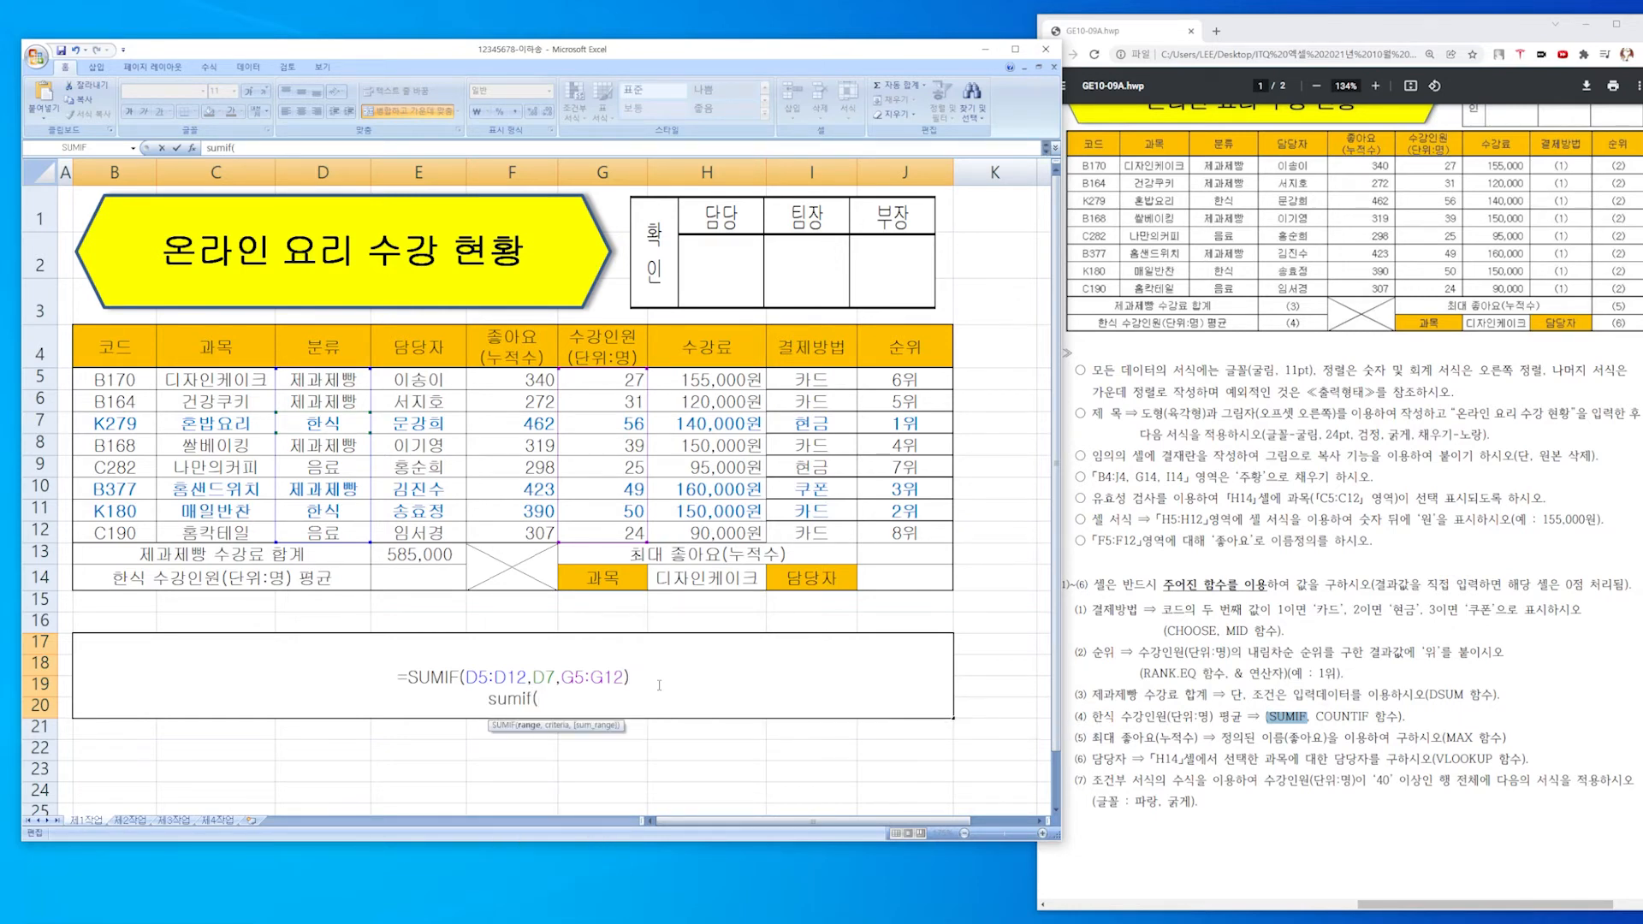
pyautogui.write('범위,')
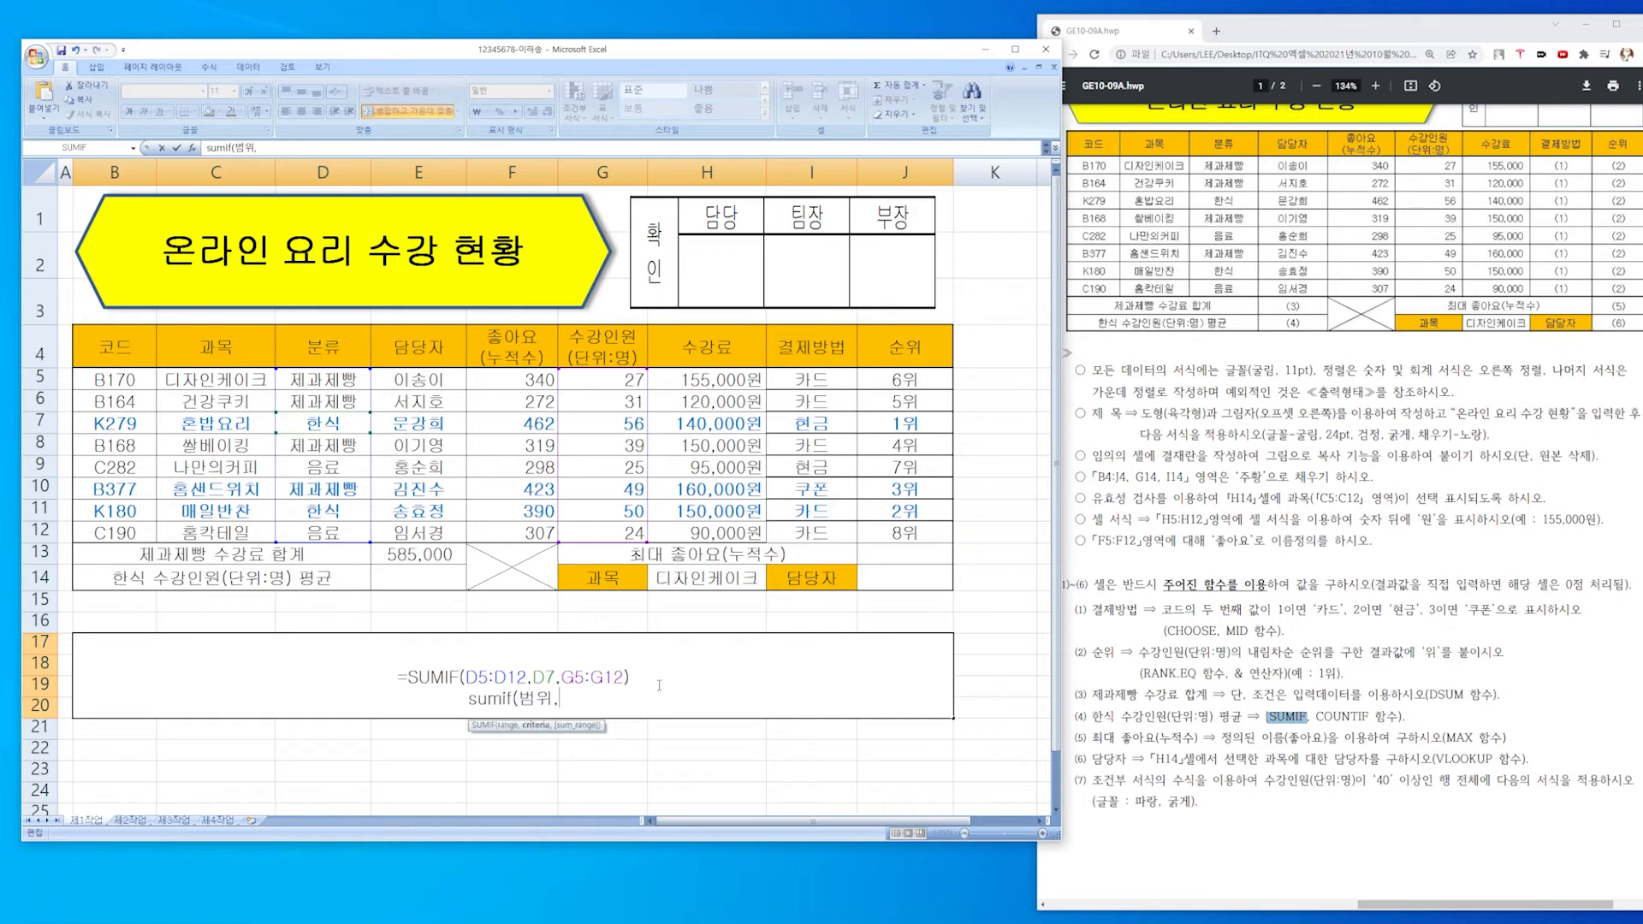
pyautogui.write('찾고자')
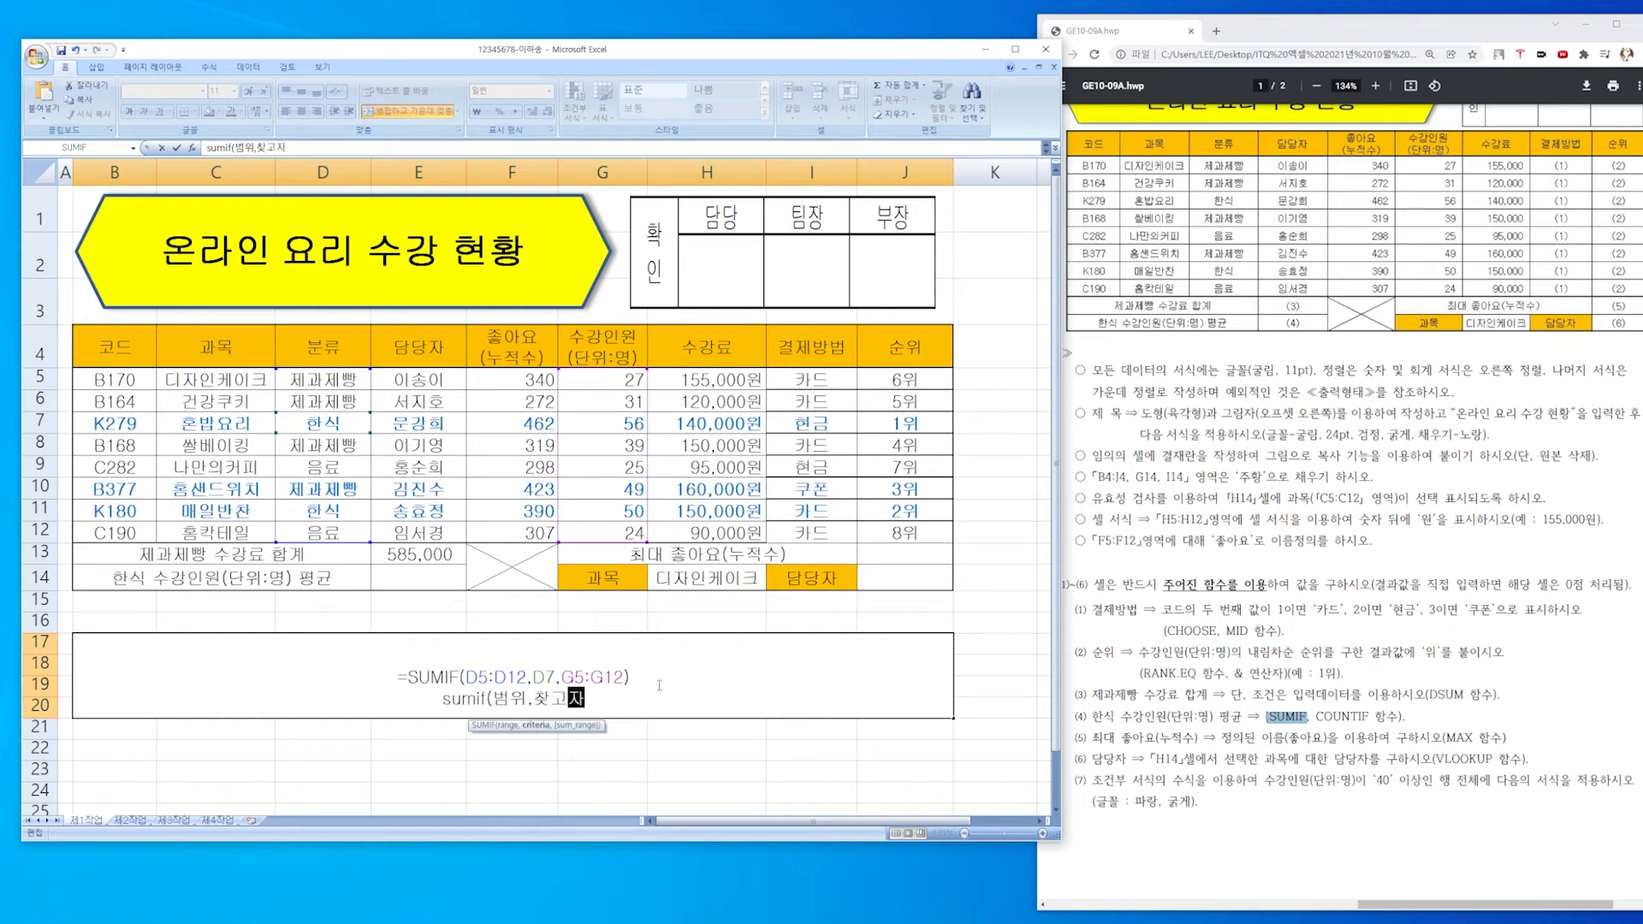
pyautogui.write('하는조건,')
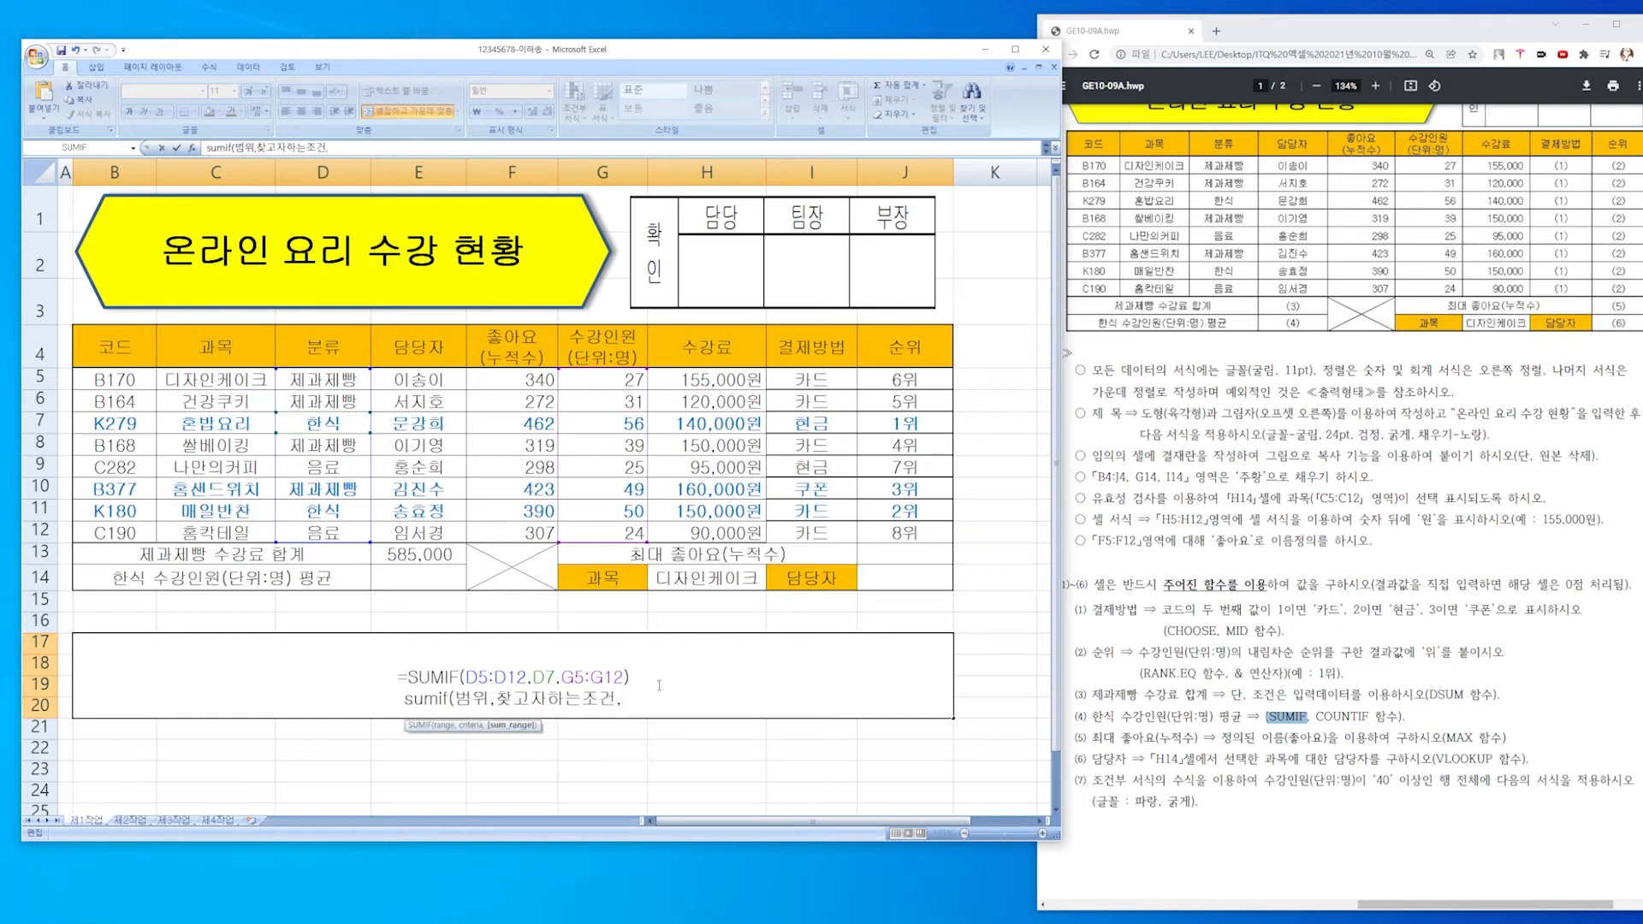
pyautogui.write('그 조ㄱ')
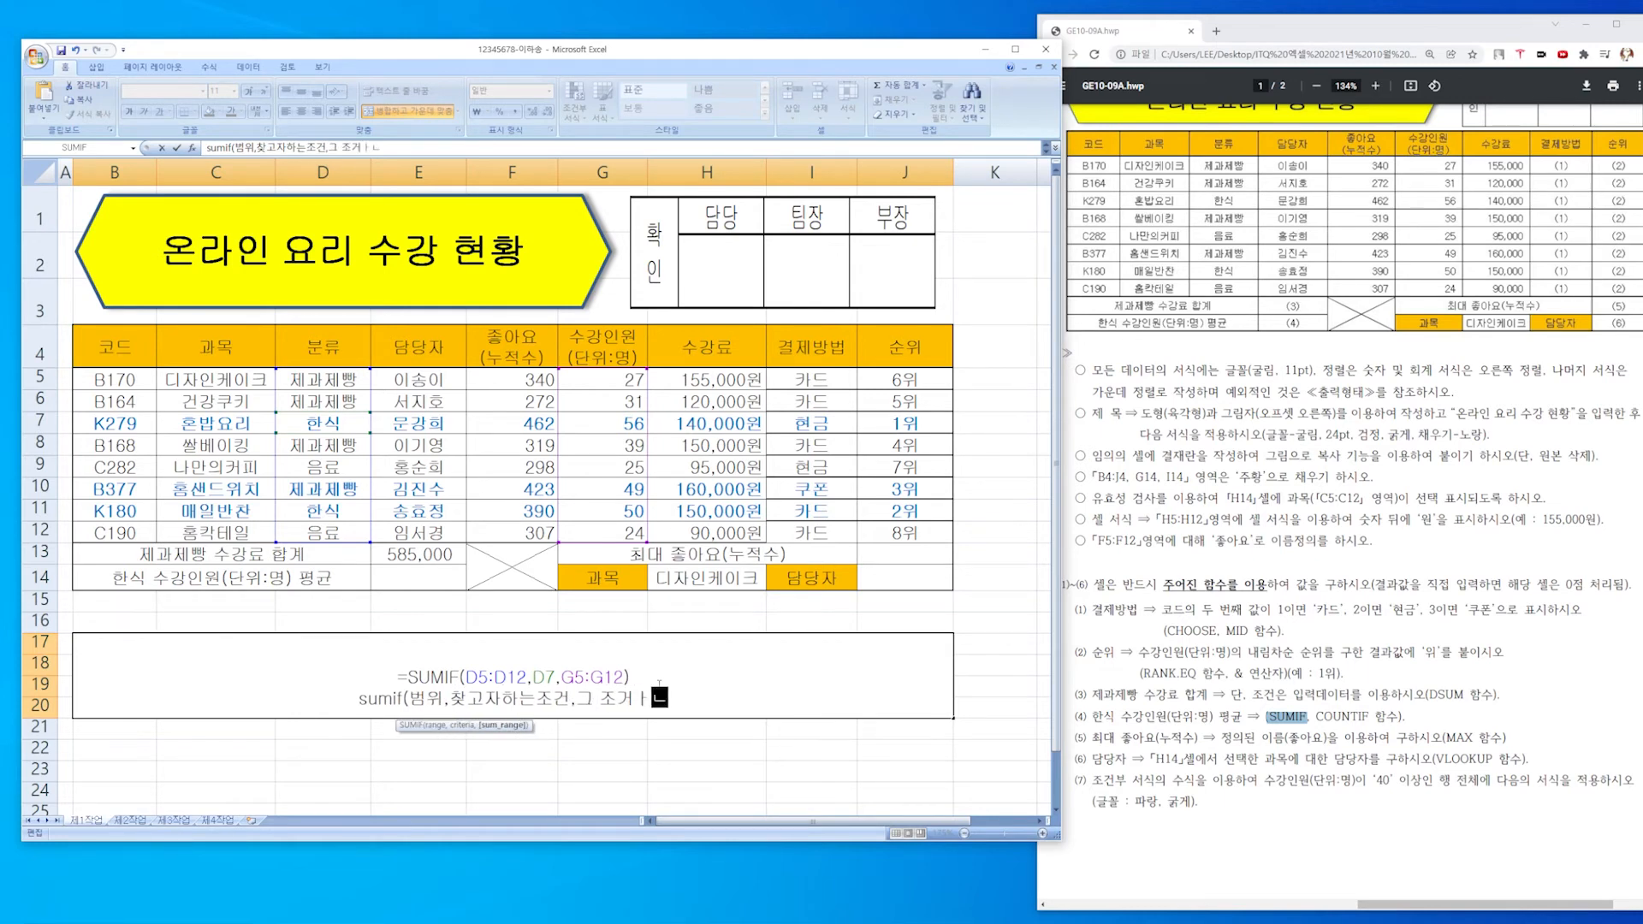
pyautogui.write('건에 맞는 계산')
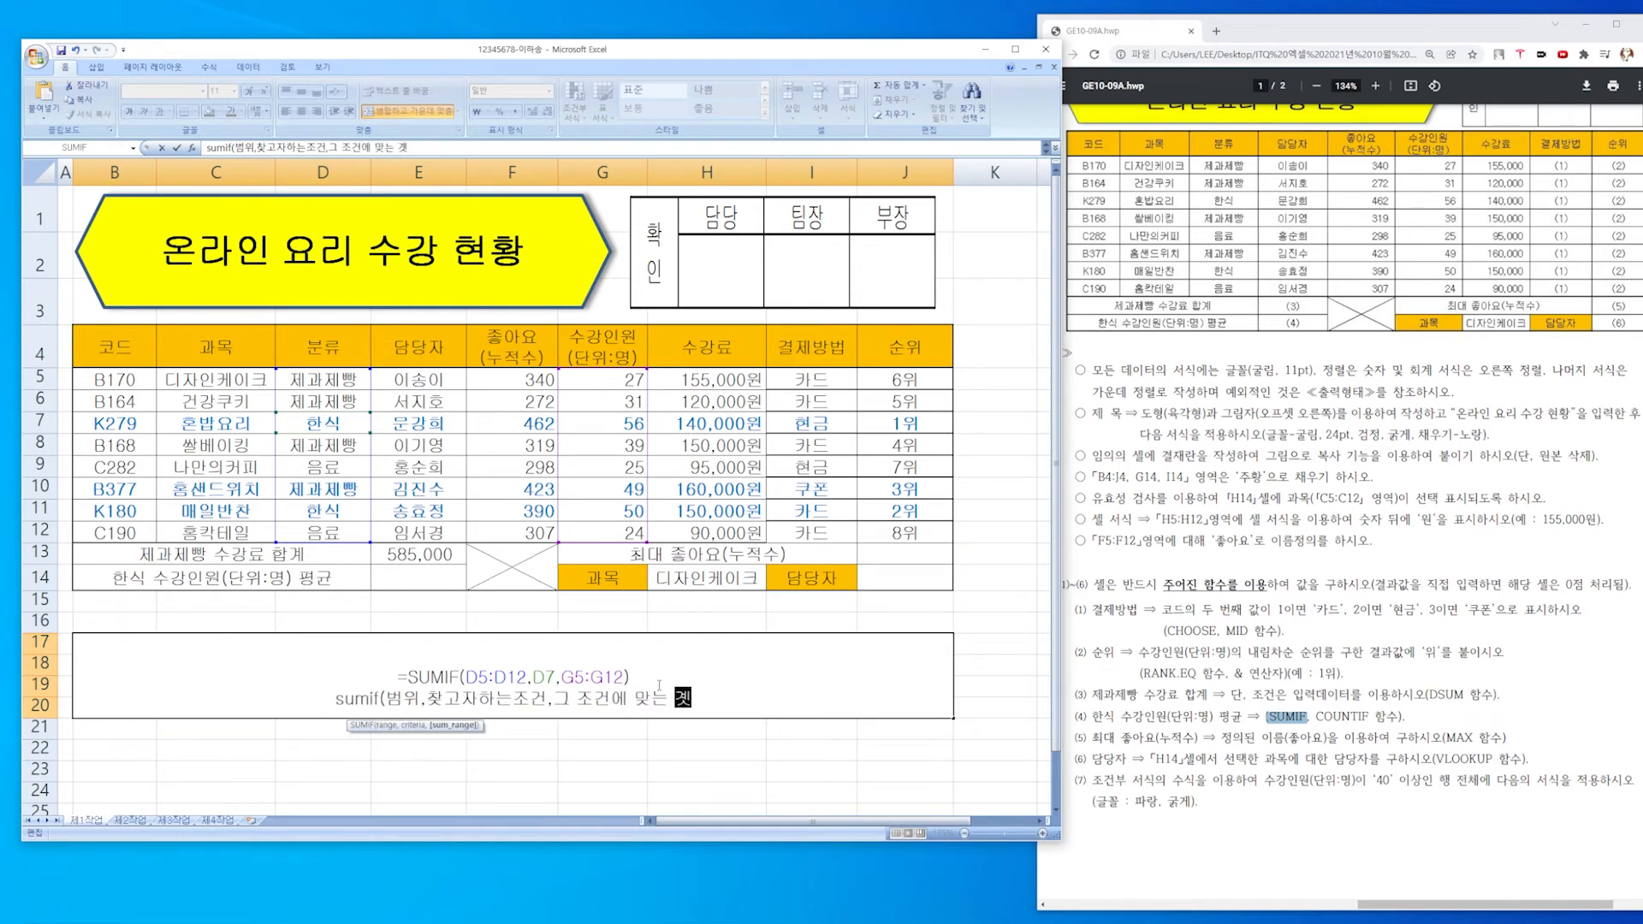
pyautogui.write('범위')
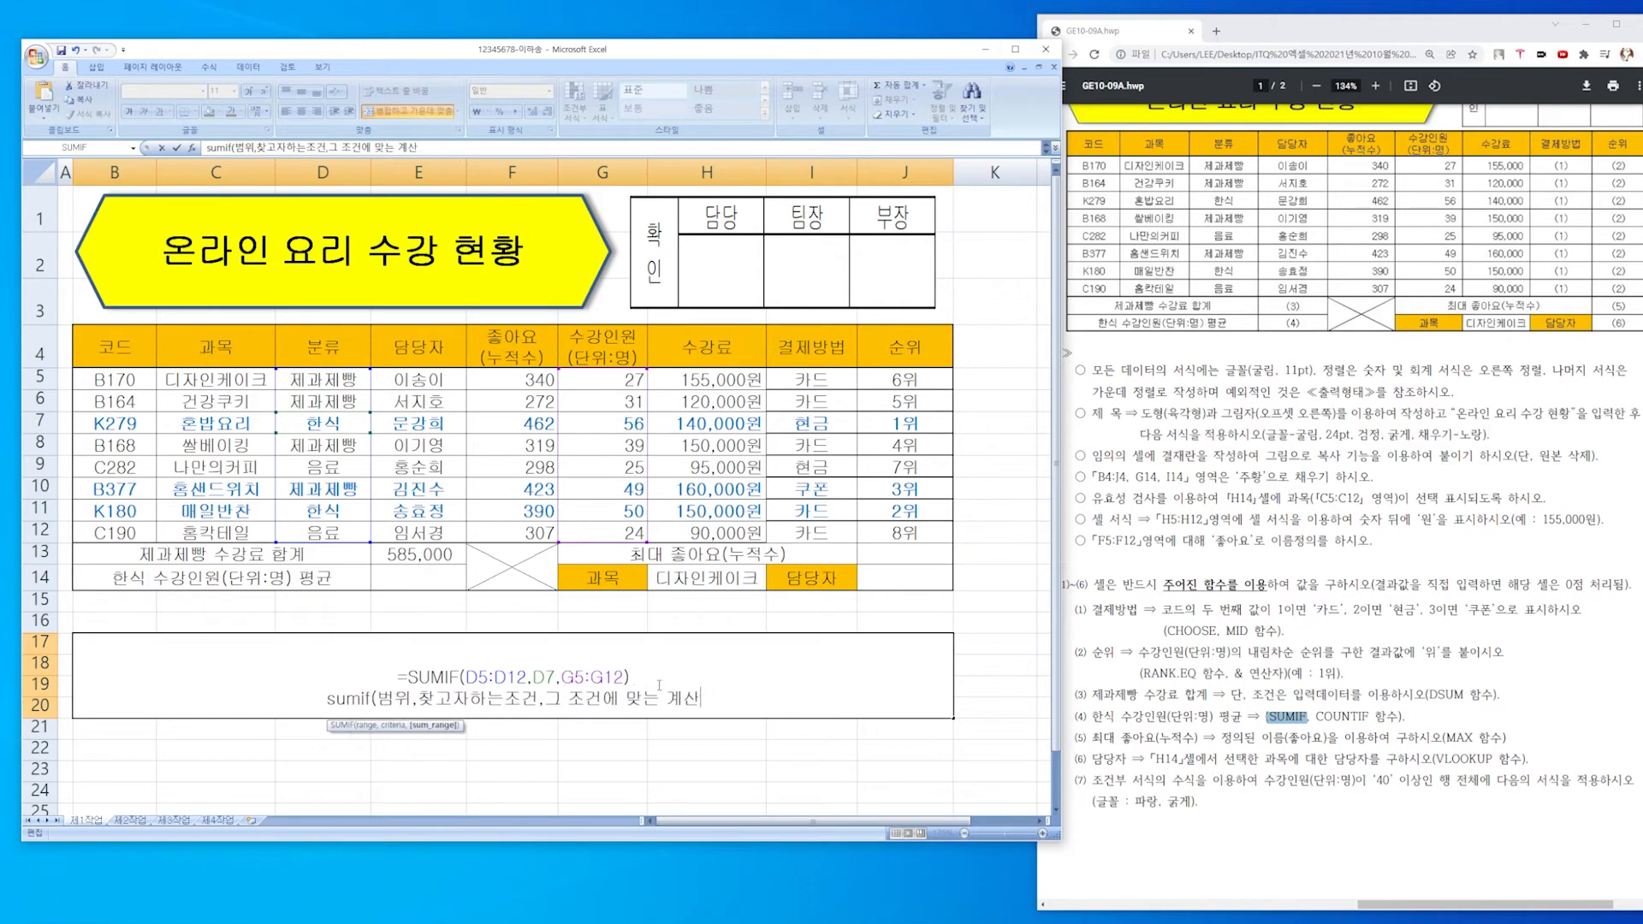
pyautogui.write(')')
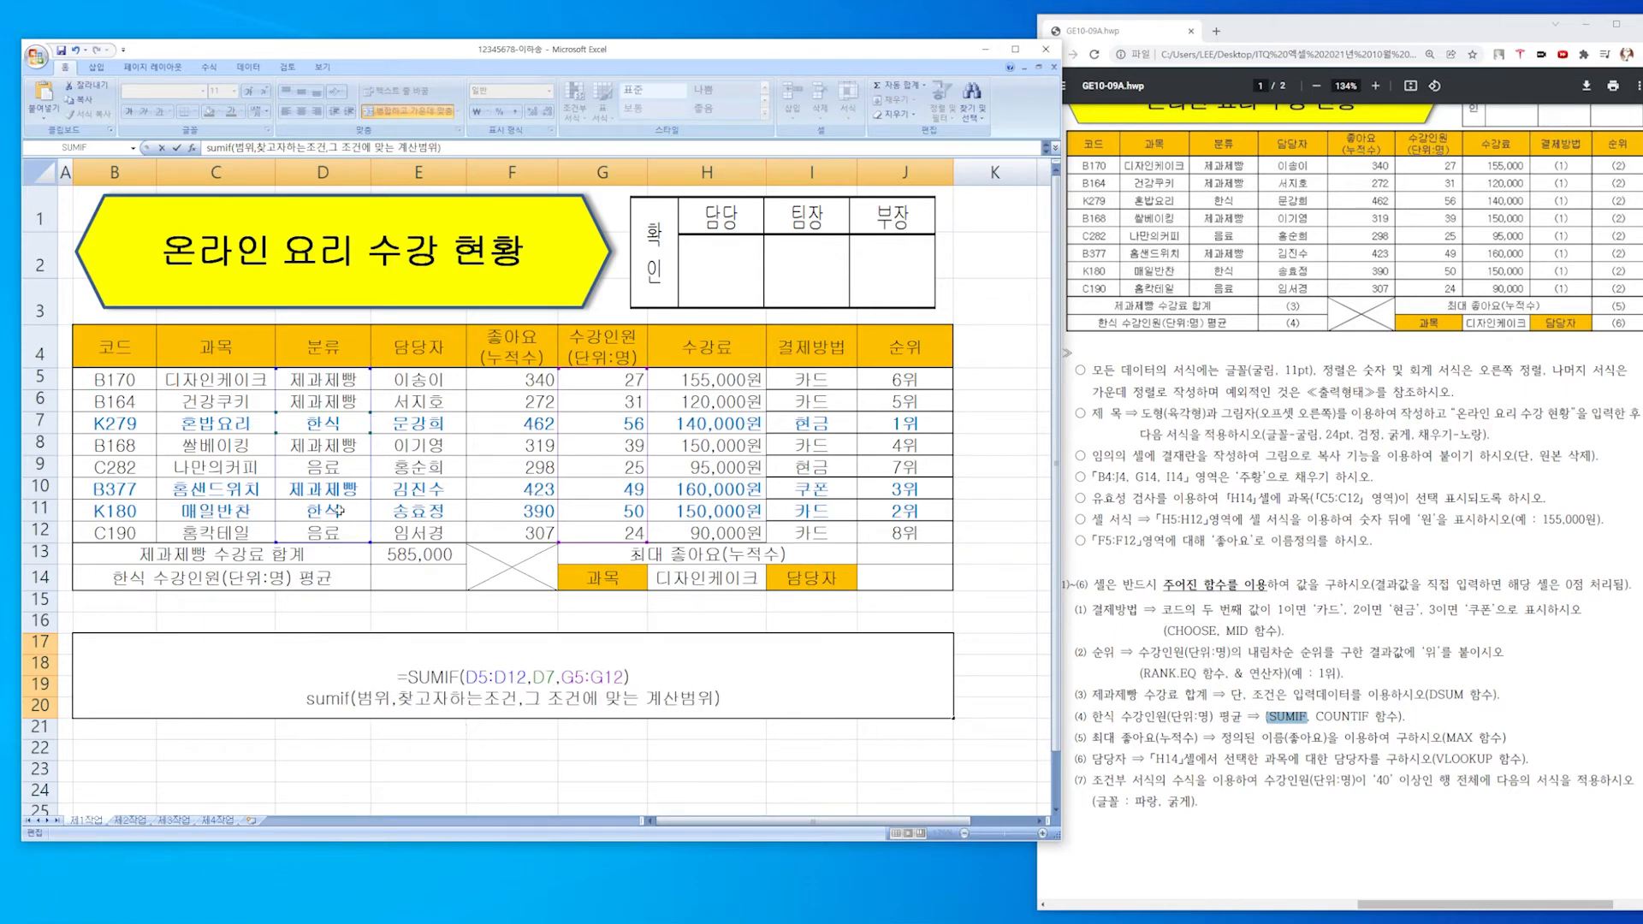
# Compare the SUMIF arguments with the explanation line, delete that line from B17 and confirm the formula.
pyautogui.click(541, 677)
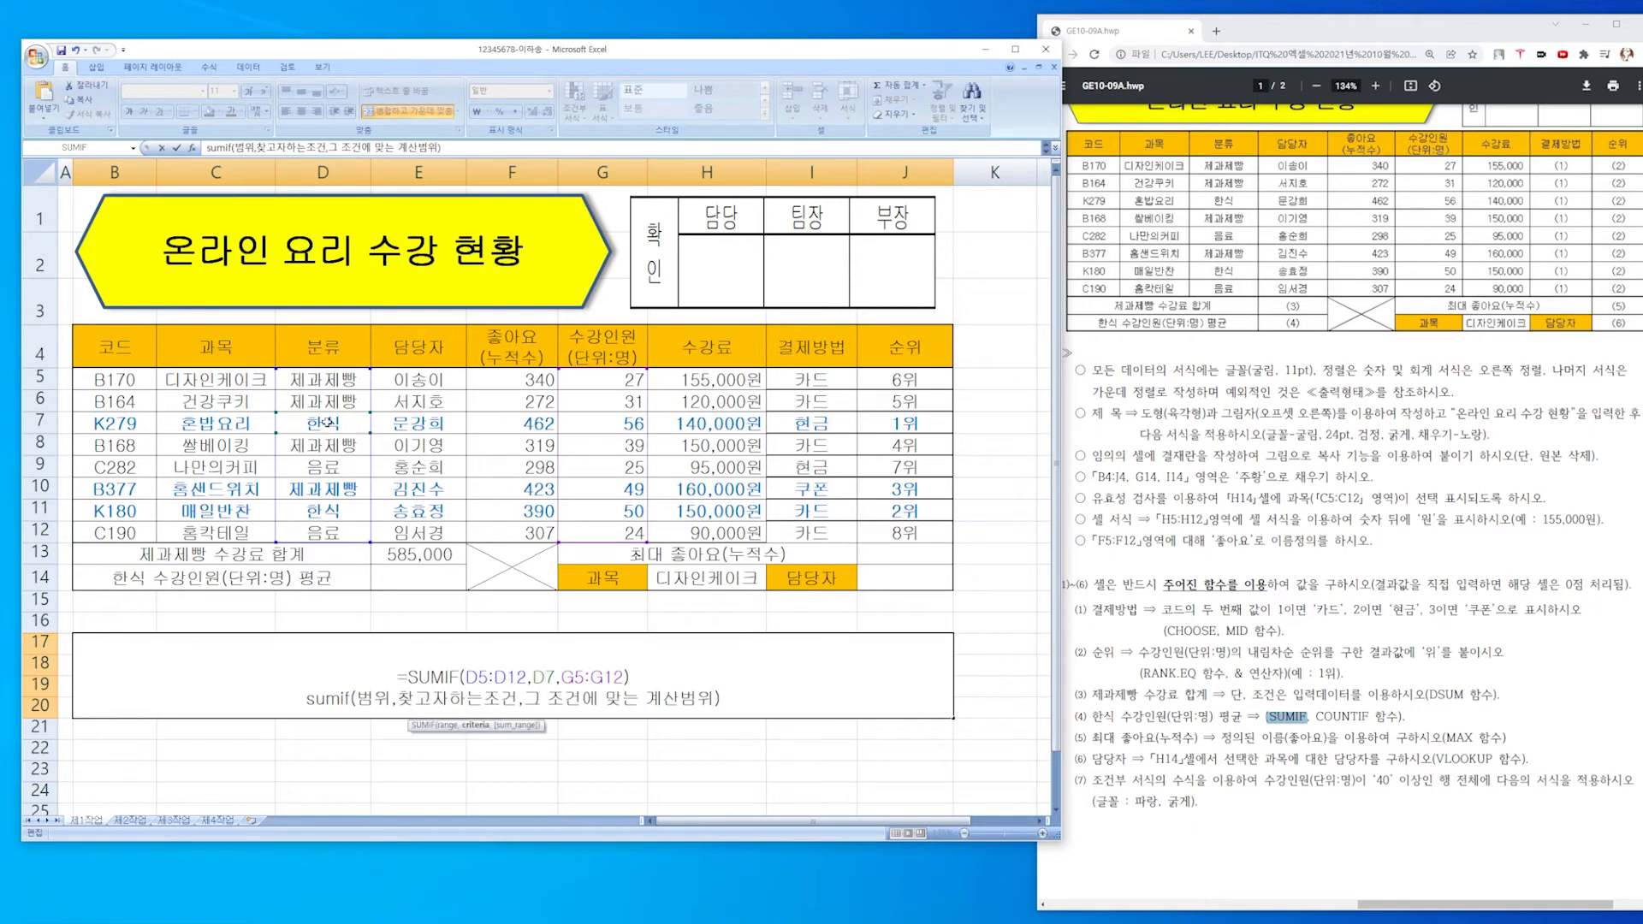
pyautogui.click(590, 677)
pyautogui.moveTo(562, 676); pyautogui.dragTo(625, 677)
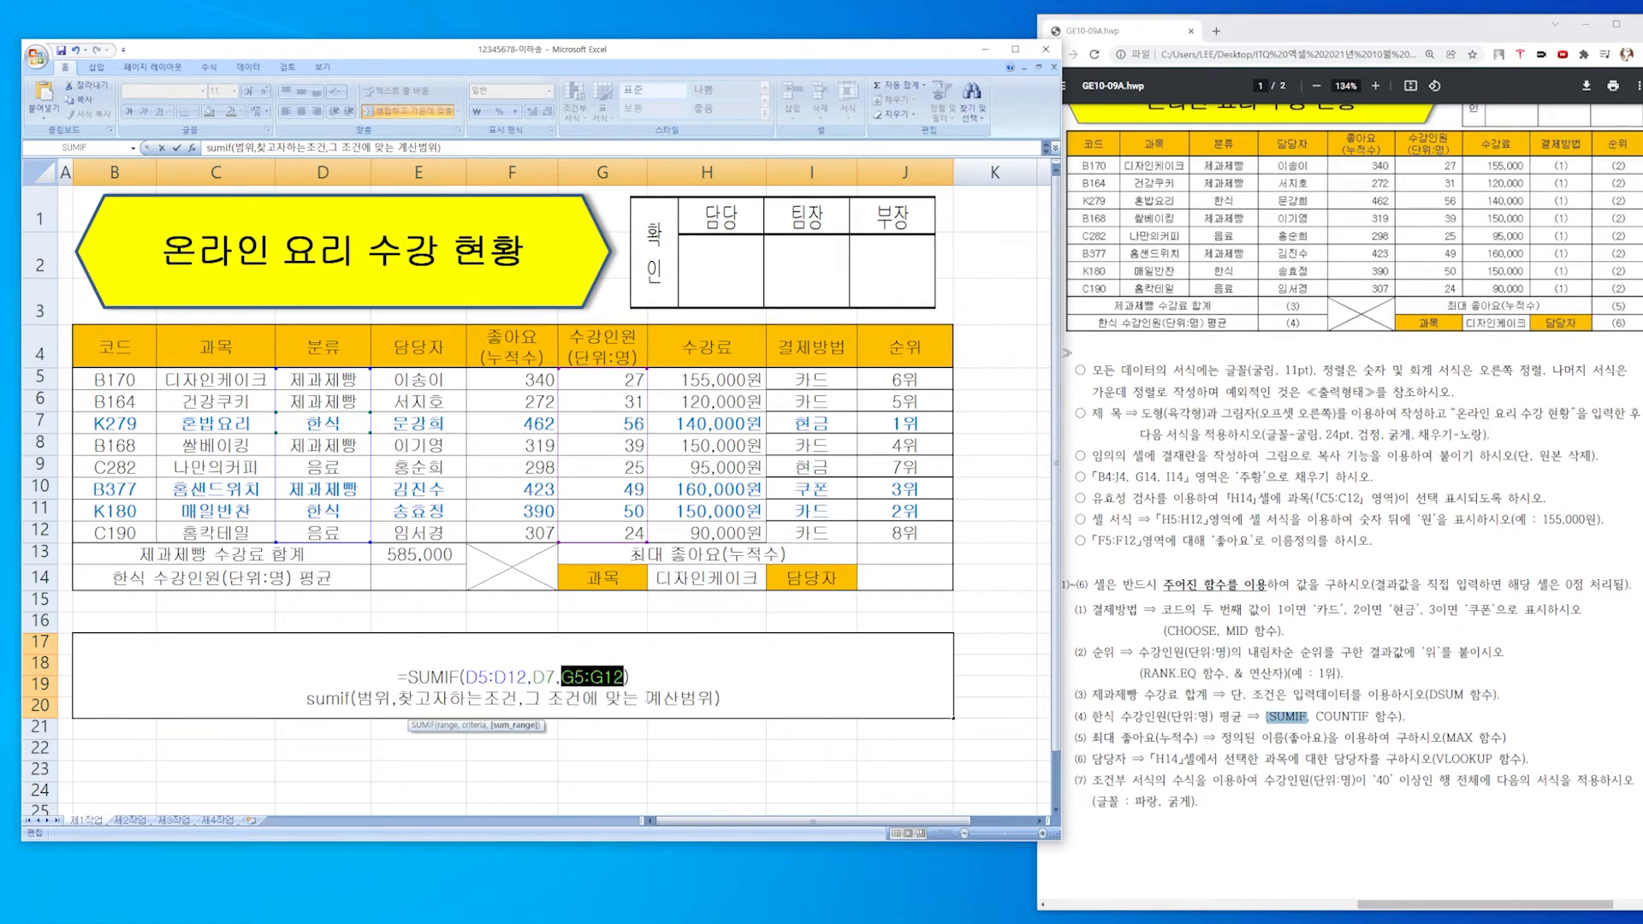
pyautogui.moveTo(723, 698); pyautogui.dragTo(305, 698)
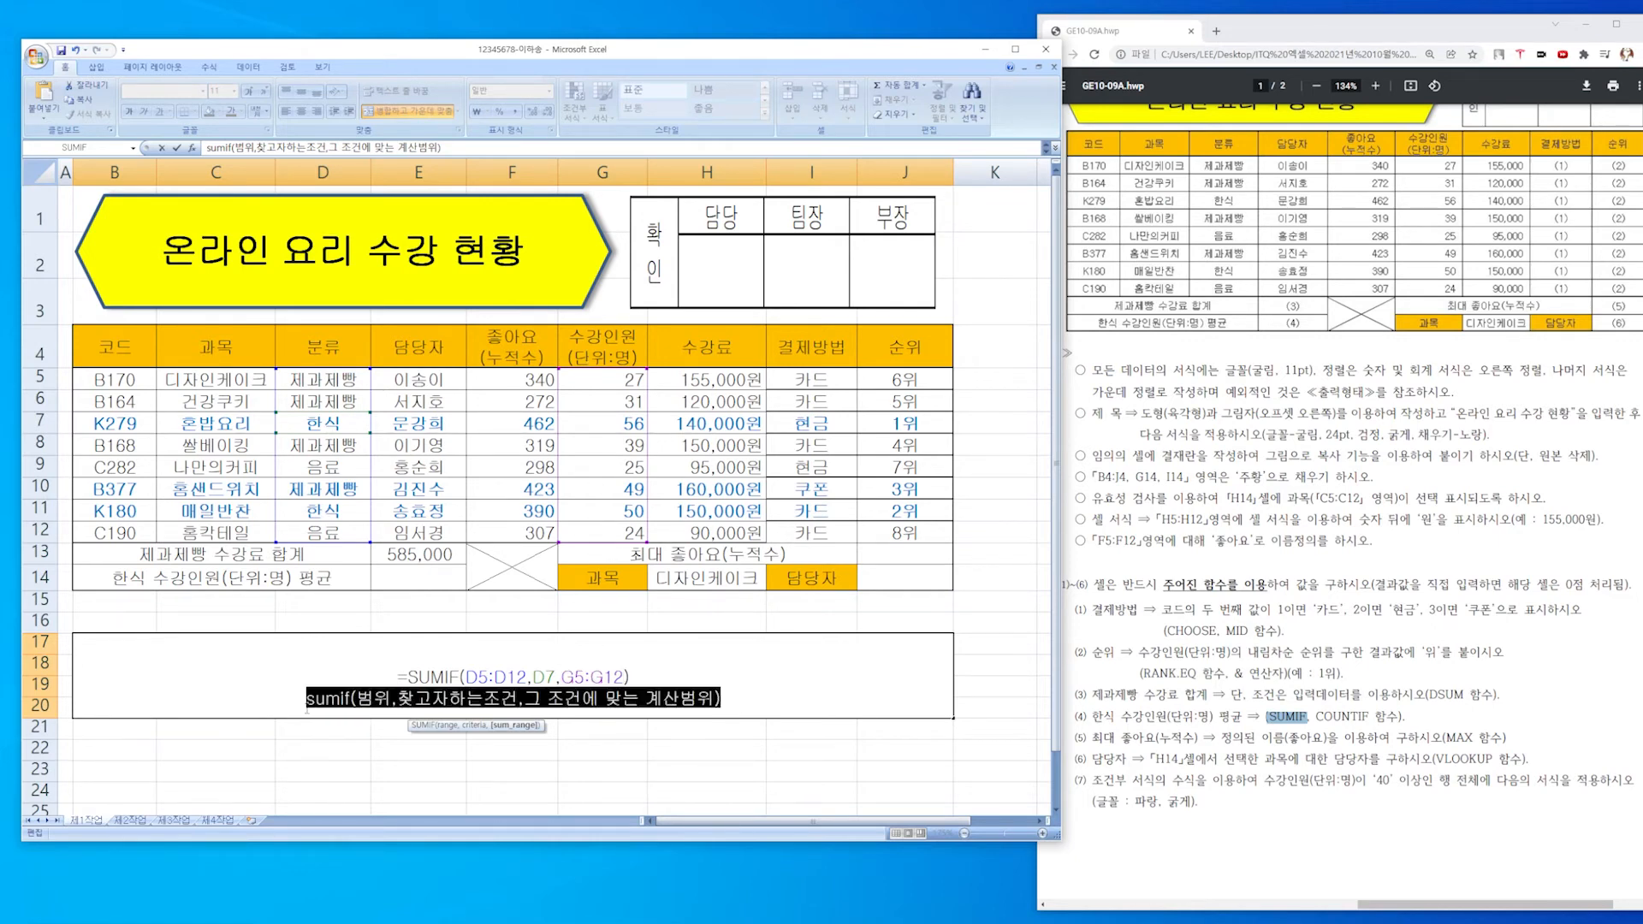
pyautogui.press('BackSpace')
pyautogui.press('Return')
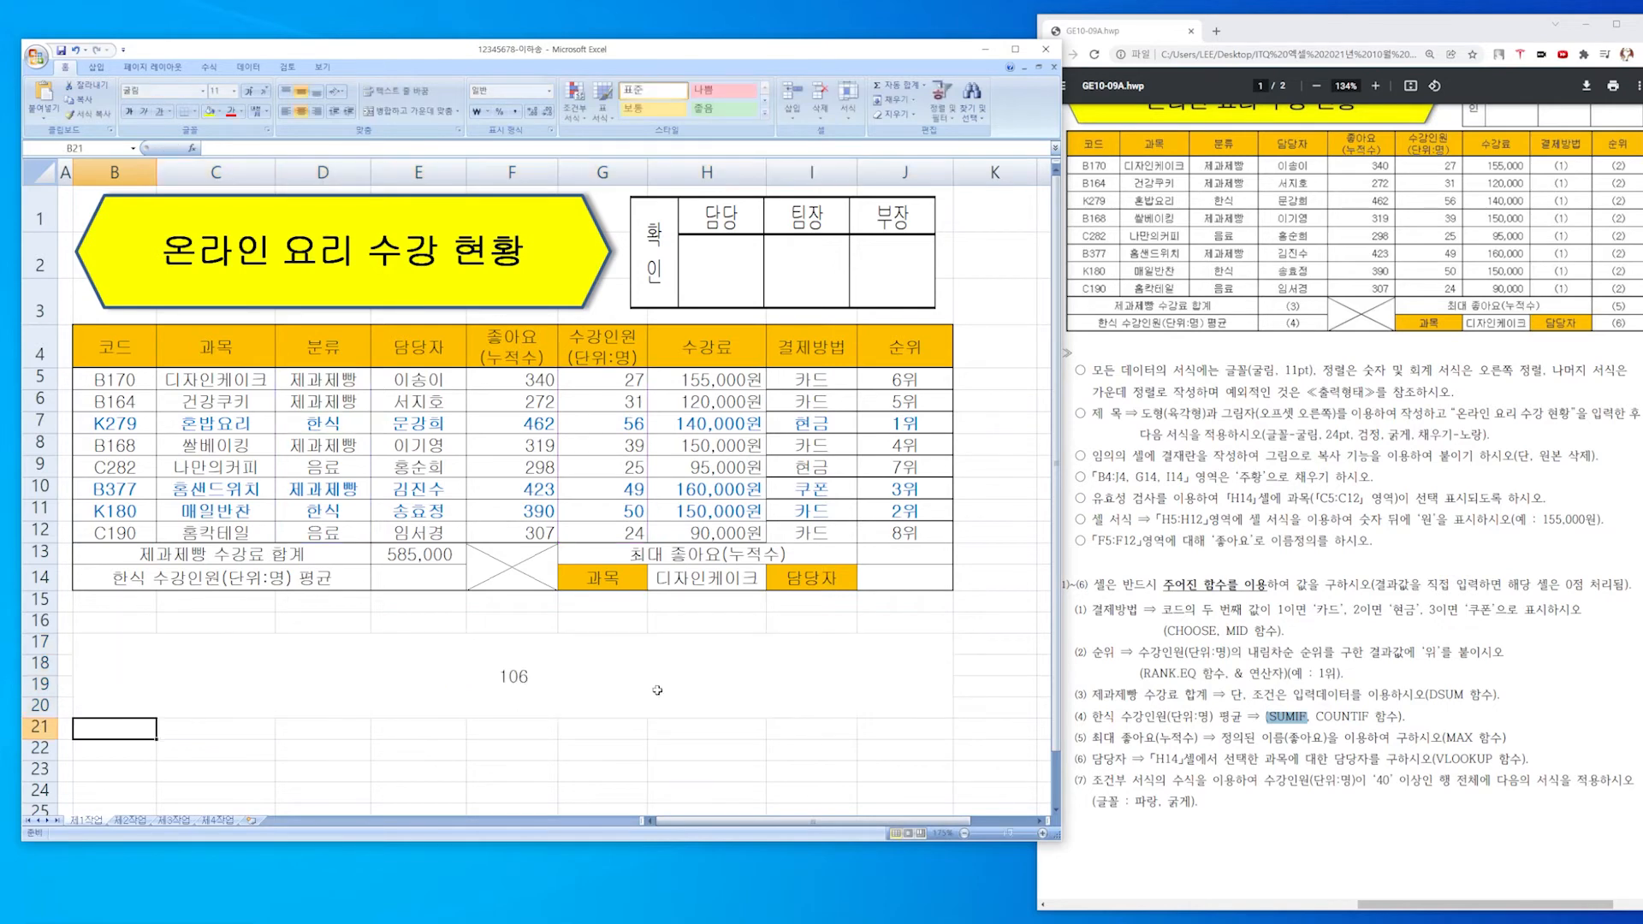
# Cut SUMIF(D5:D12,D7,G5:G12) without its equals sign from B17 and paste it into E14 beside the 한식 수강인원 평균 label.
pyautogui.doubleClick(601, 676)
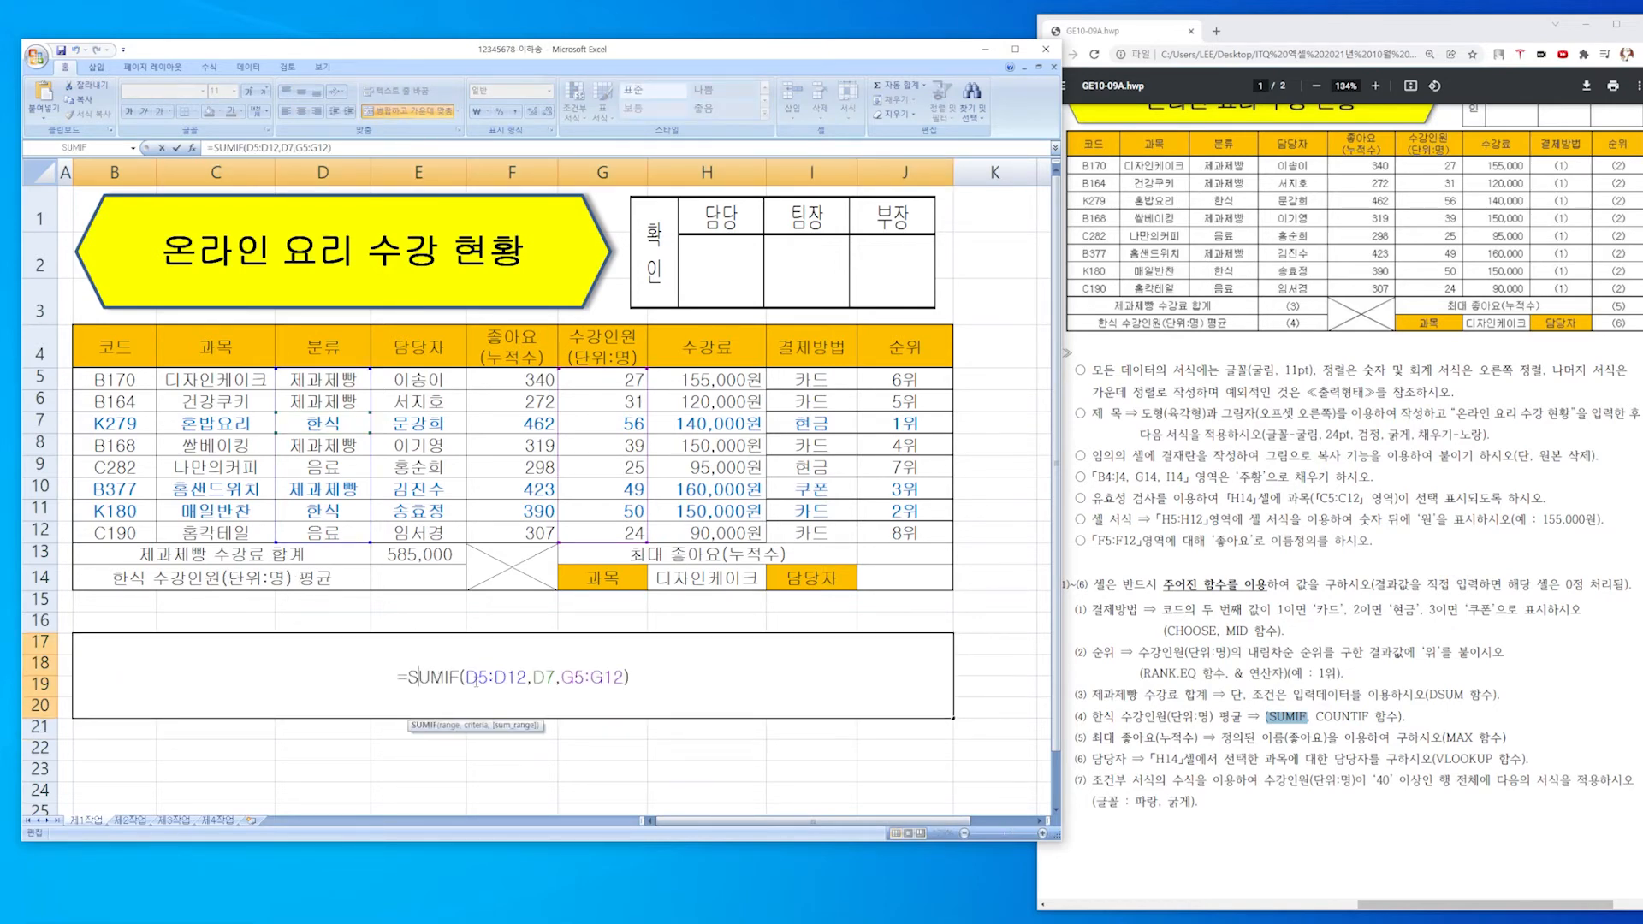
pyautogui.click(662, 680)
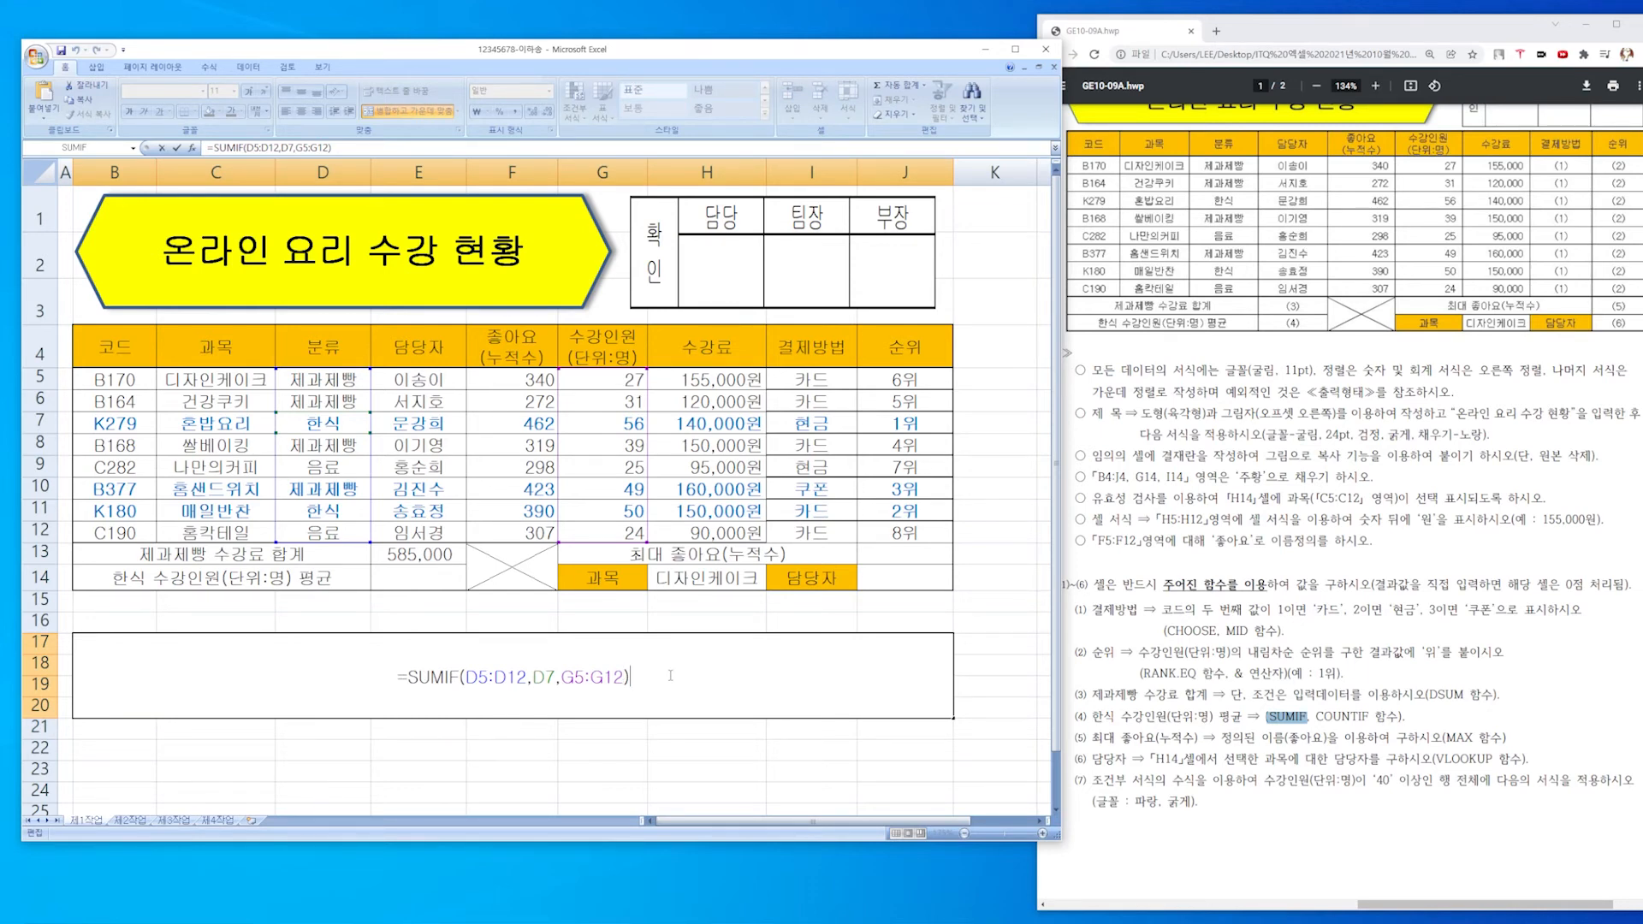
pyautogui.hotkey('shift', 'Left')
pyautogui.hotkey('shift', 'Left')
pyautogui.hotkey('shift', 'Left')
pyautogui.hotkey('shift', 'Left')
pyautogui.hotkey('shift', 'Left')
pyautogui.hotkey('shift', 'Left')
pyautogui.hotkey('shift', 'Left')
pyautogui.hotkey('shift', 'Left')
pyautogui.hotkey('shift', 'Left')
pyautogui.hotkey('shift', 'Left')
pyautogui.hotkey('shift', 'Left')
pyautogui.hotkey('shift', 'Left')
pyautogui.hotkey('shift', 'Left')
pyautogui.hotkey('shift', 'Left')
pyautogui.hotkey('shift', 'Left')
pyautogui.hotkey('shift', 'Left')
pyautogui.hotkey('shift', 'Left')
pyautogui.hotkey('shift', 'Left')
pyautogui.hotkey('shift', 'Left')
pyautogui.hotkey('shift', 'Left')
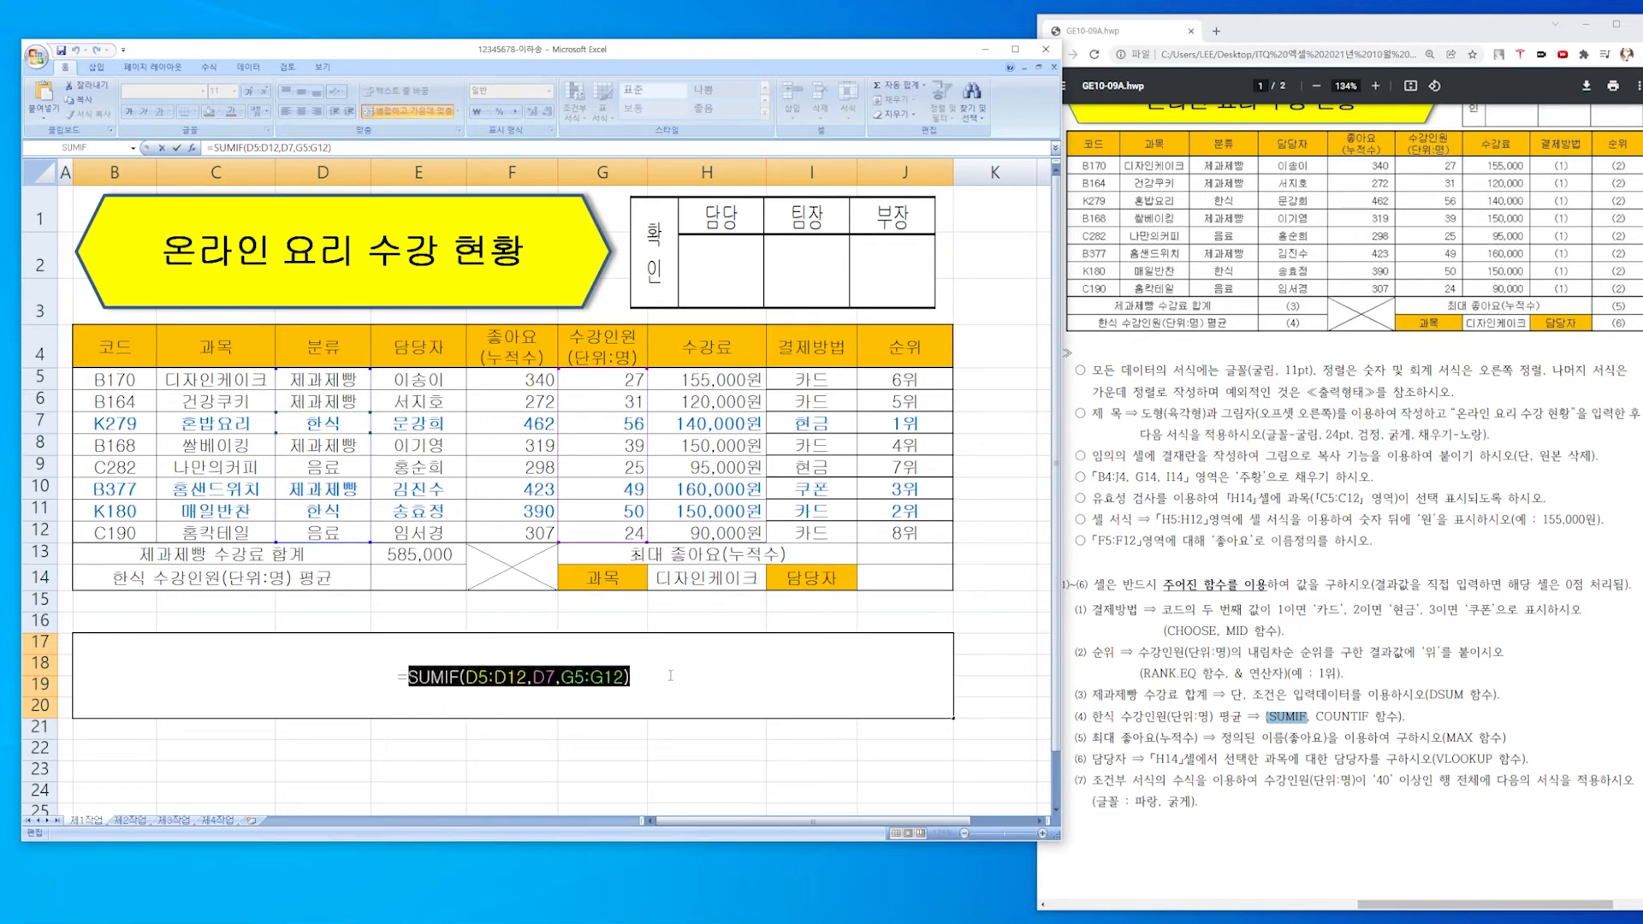
pyautogui.hotkey('ctrl', 'x')
pyautogui.press('BackSpace')
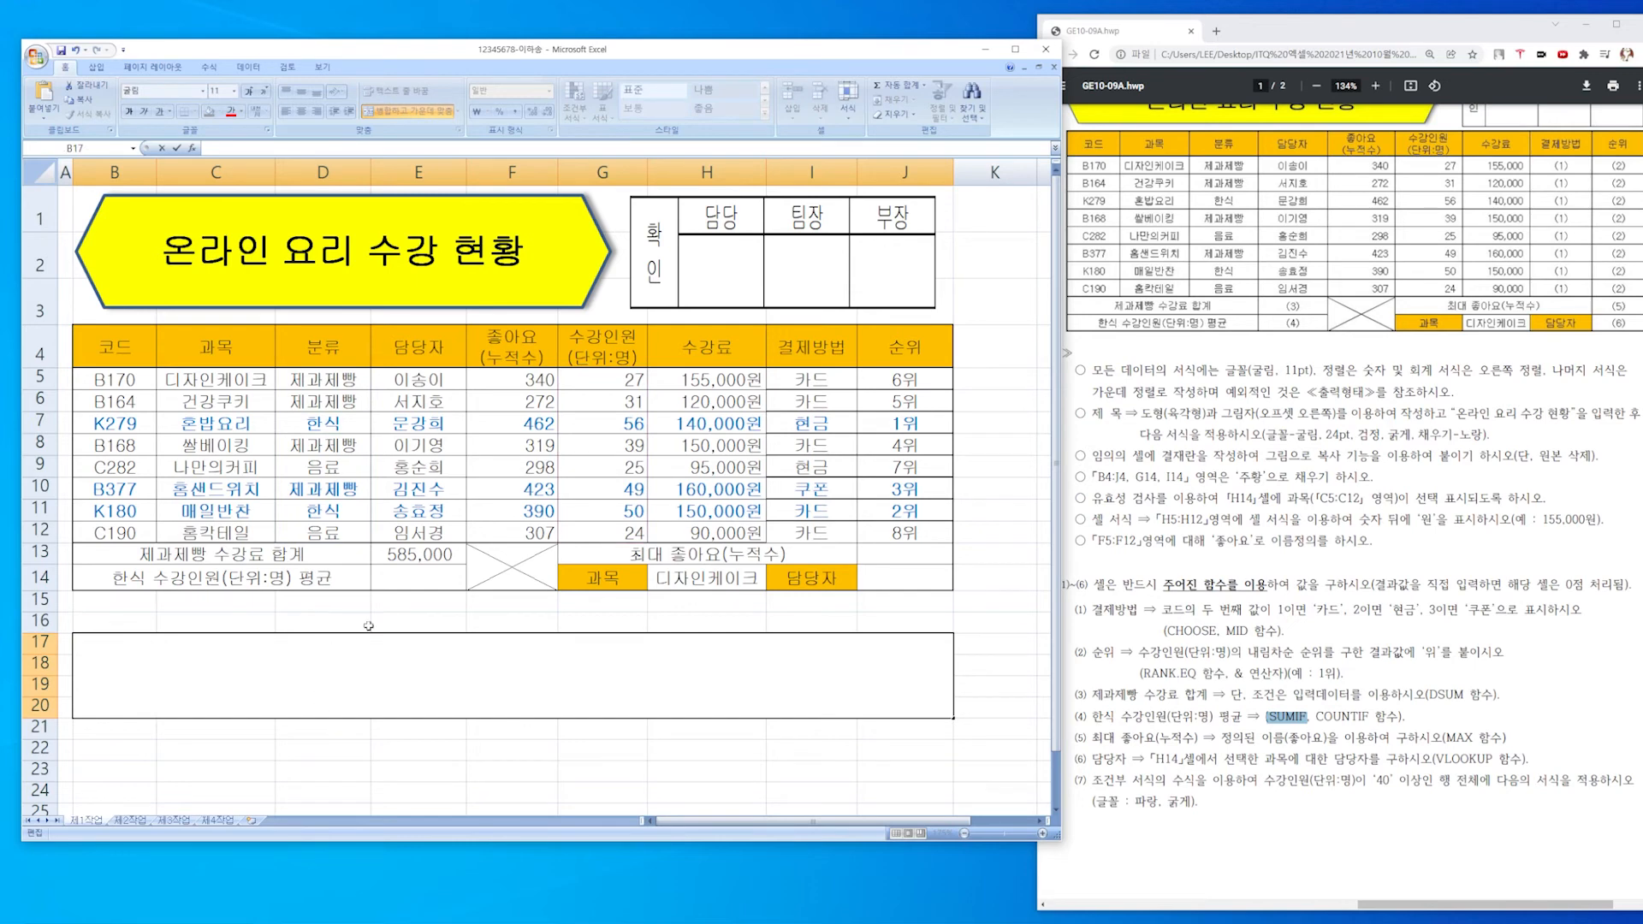
pyautogui.doubleClick(407, 581)
pyautogui.hotkey('ctrl', 'v')
# Start a COUNTIF formula in merged cell B17 and open its function arguments dialog, placed clear of the table.
pyautogui.doubleClick(603, 665)
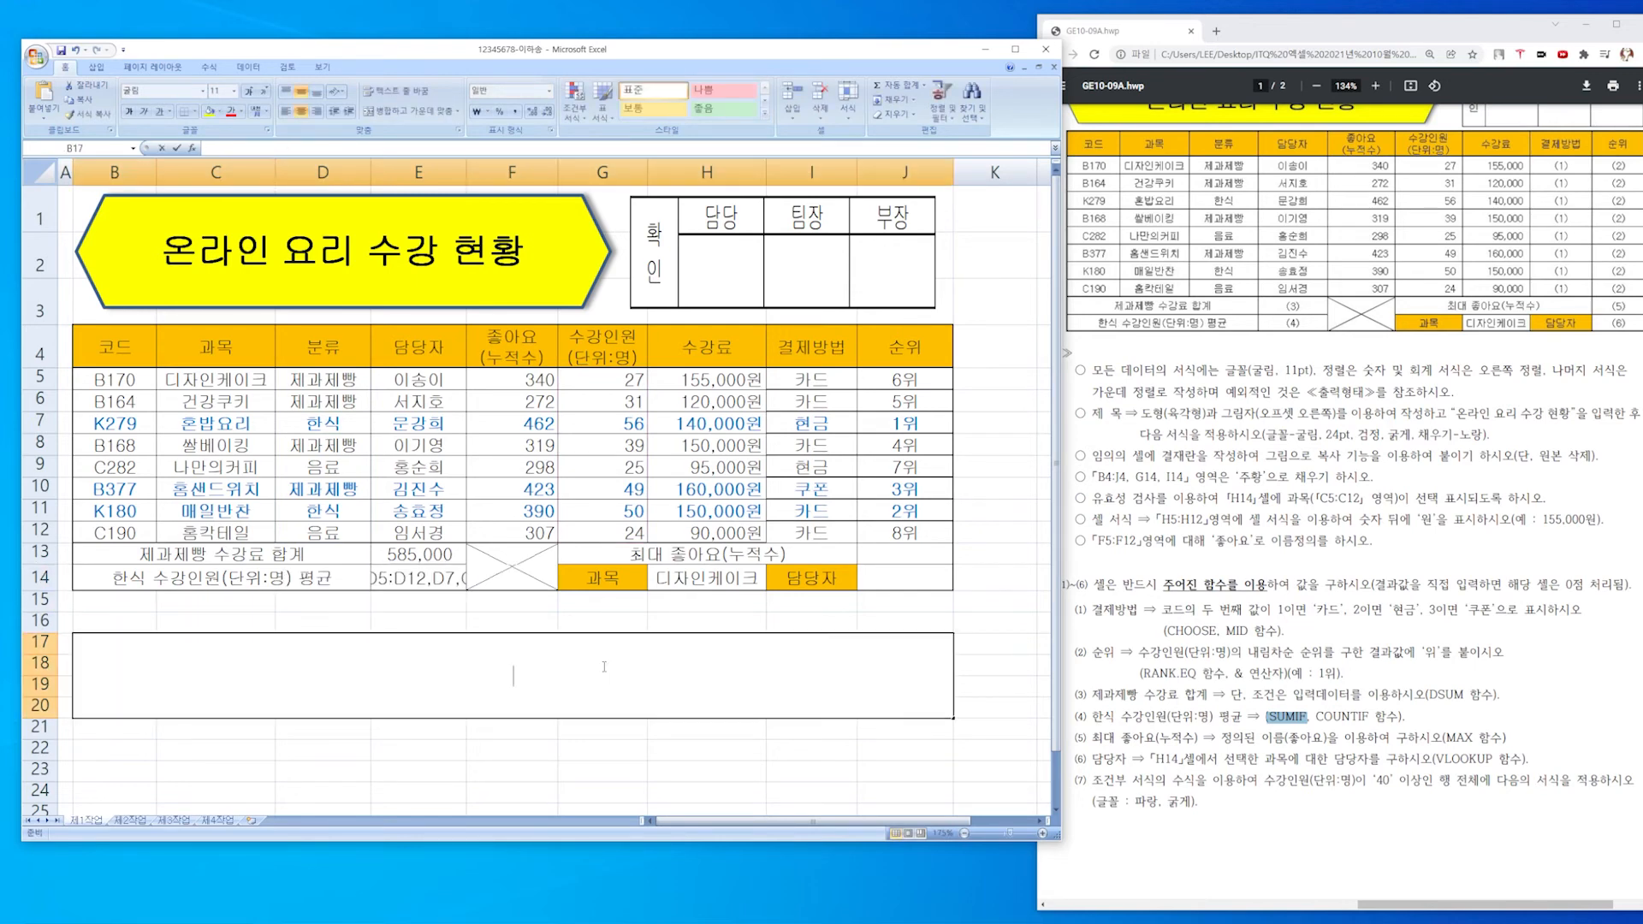
pyautogui.write('=count')
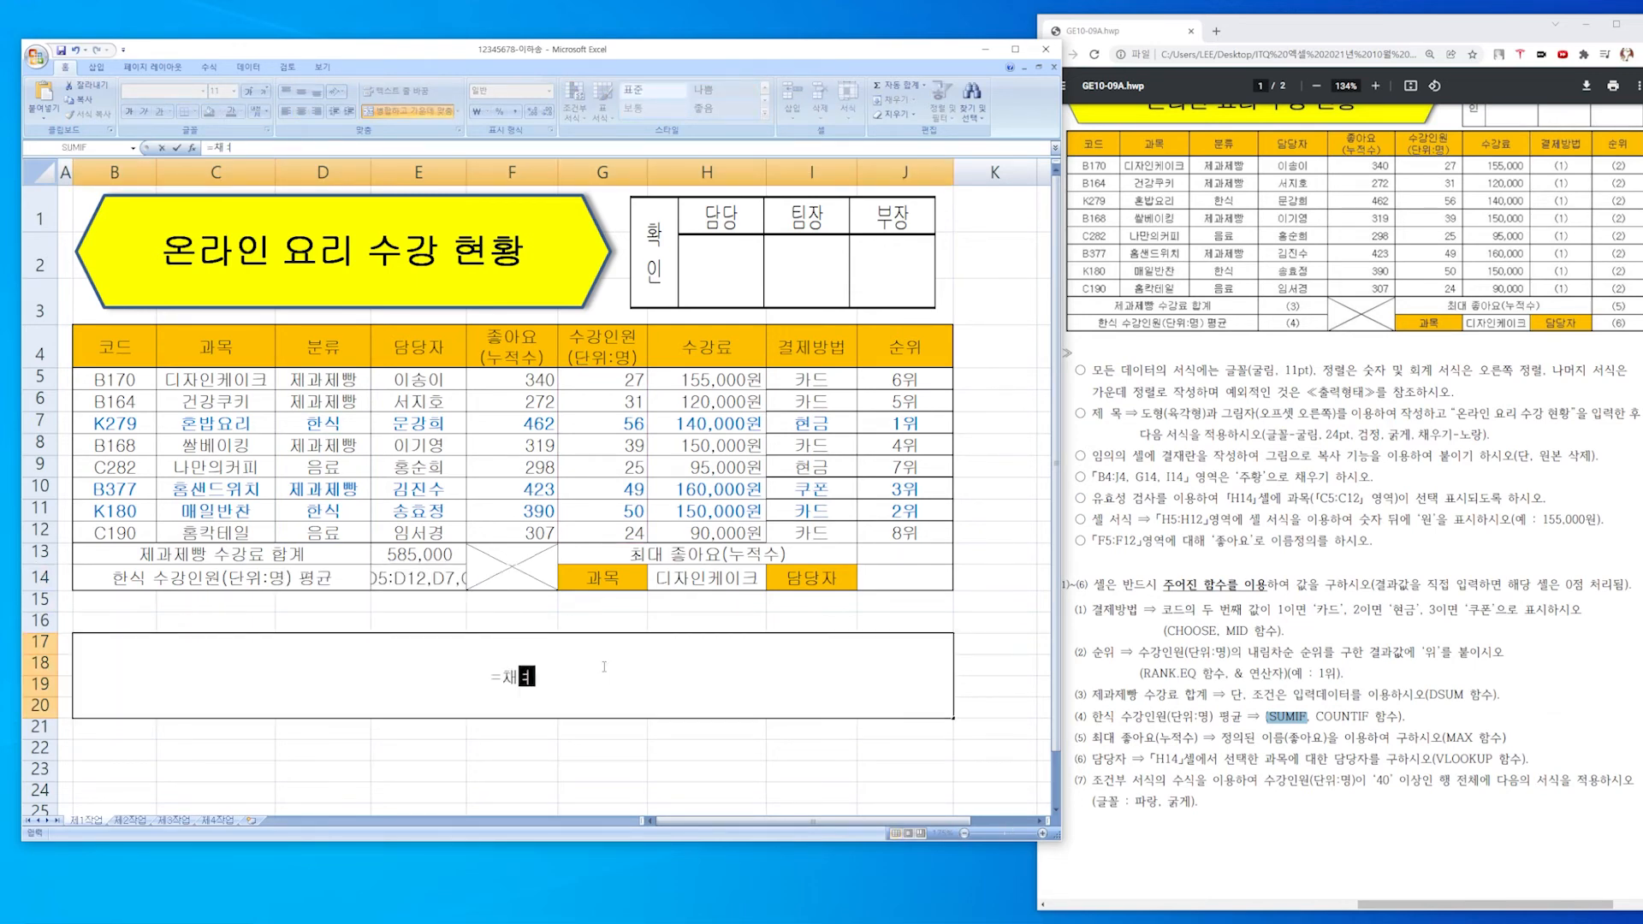
pyautogui.write('if')
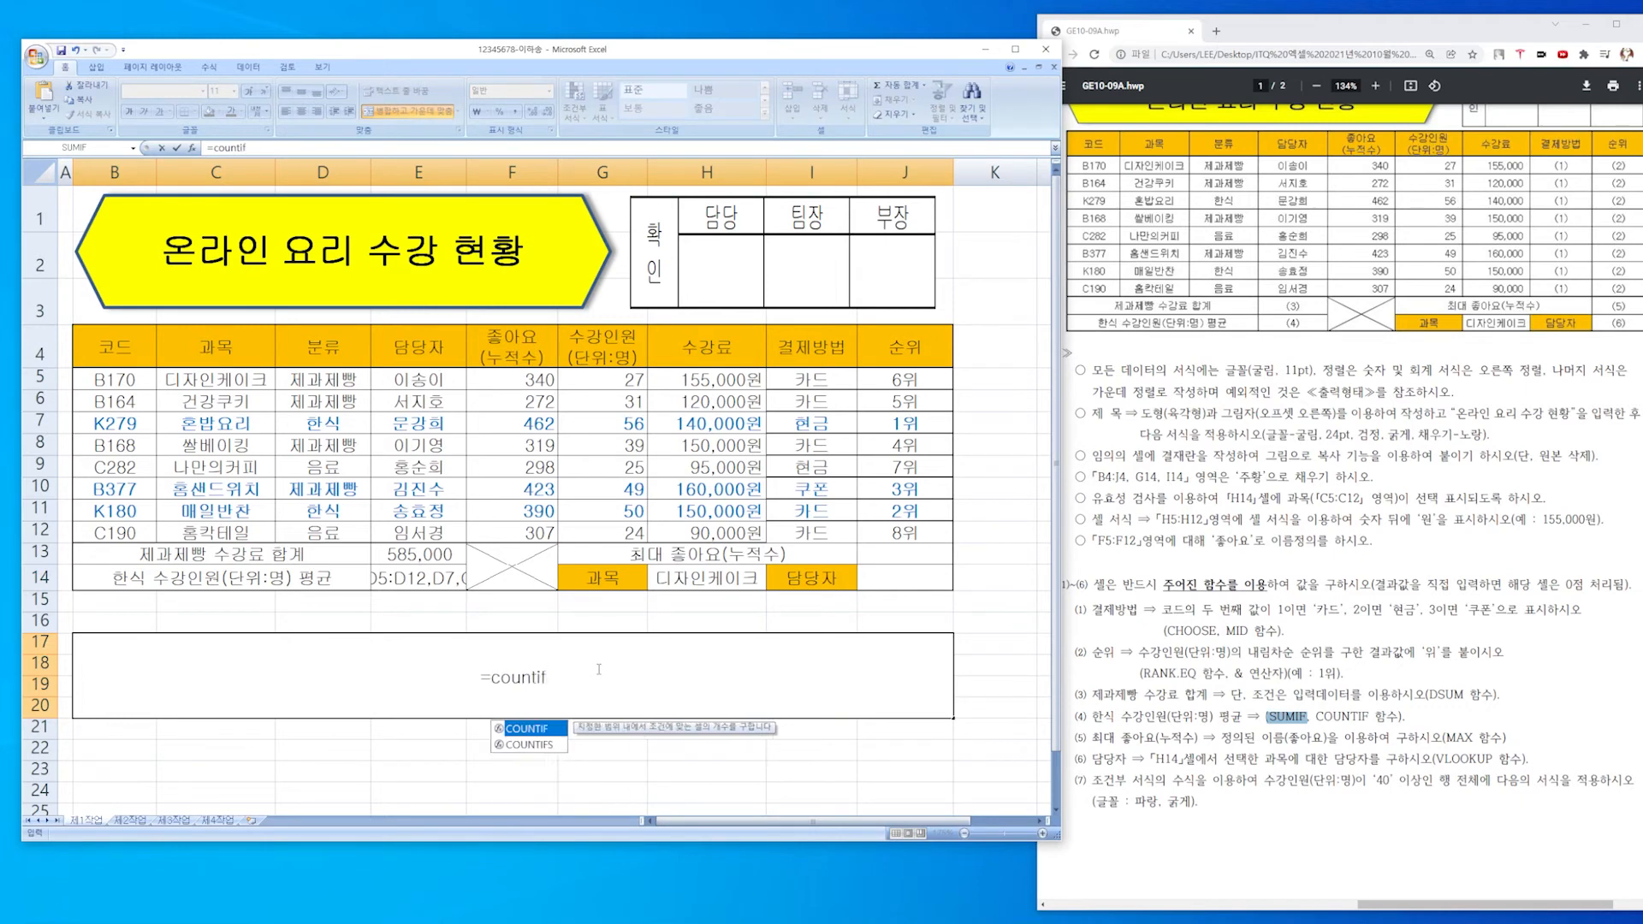
pyautogui.write('(')
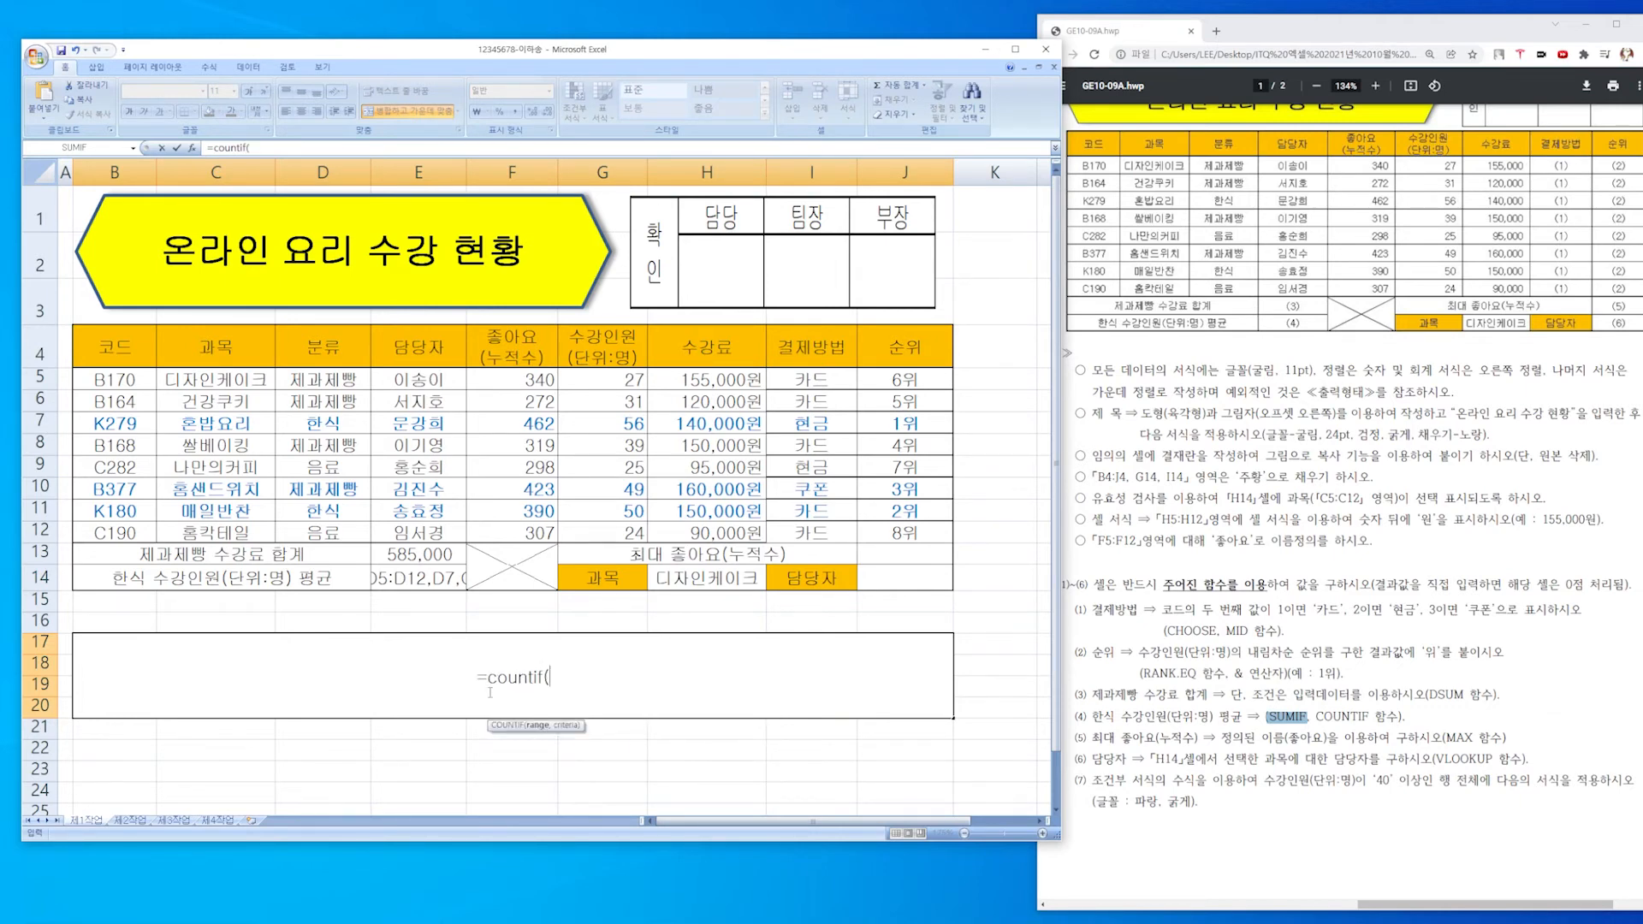
pyautogui.click(192, 147)
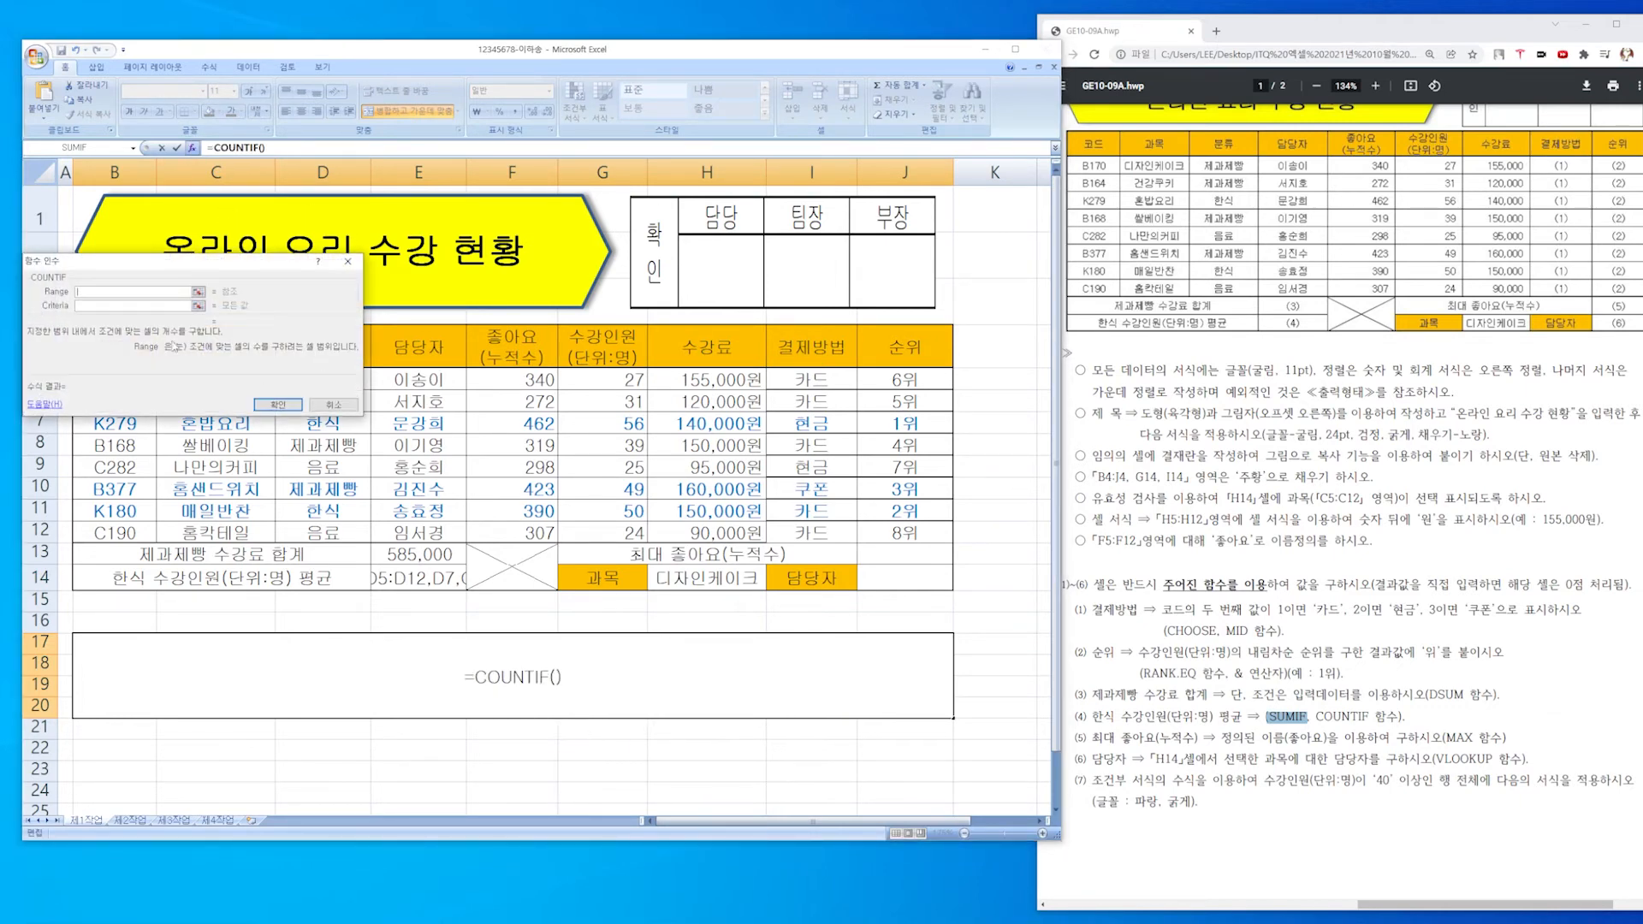
pyautogui.moveTo(167, 270); pyautogui.dragTo(767, 171)
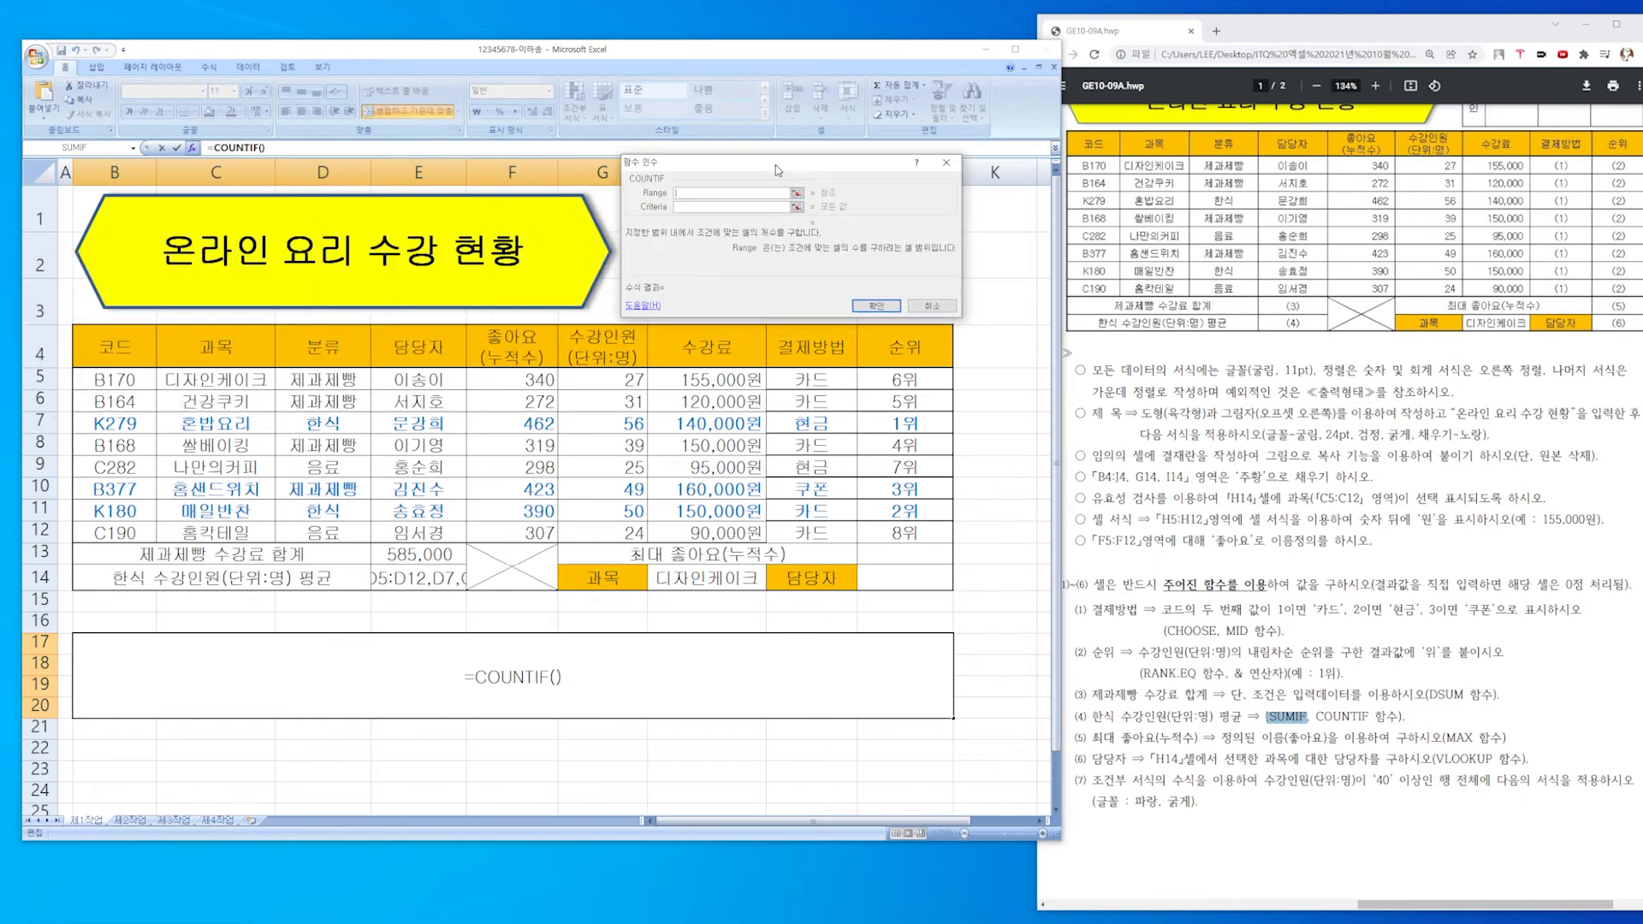
pyautogui.click(722, 208)
pyautogui.moveTo(337, 379); pyautogui.dragTo(336, 537)
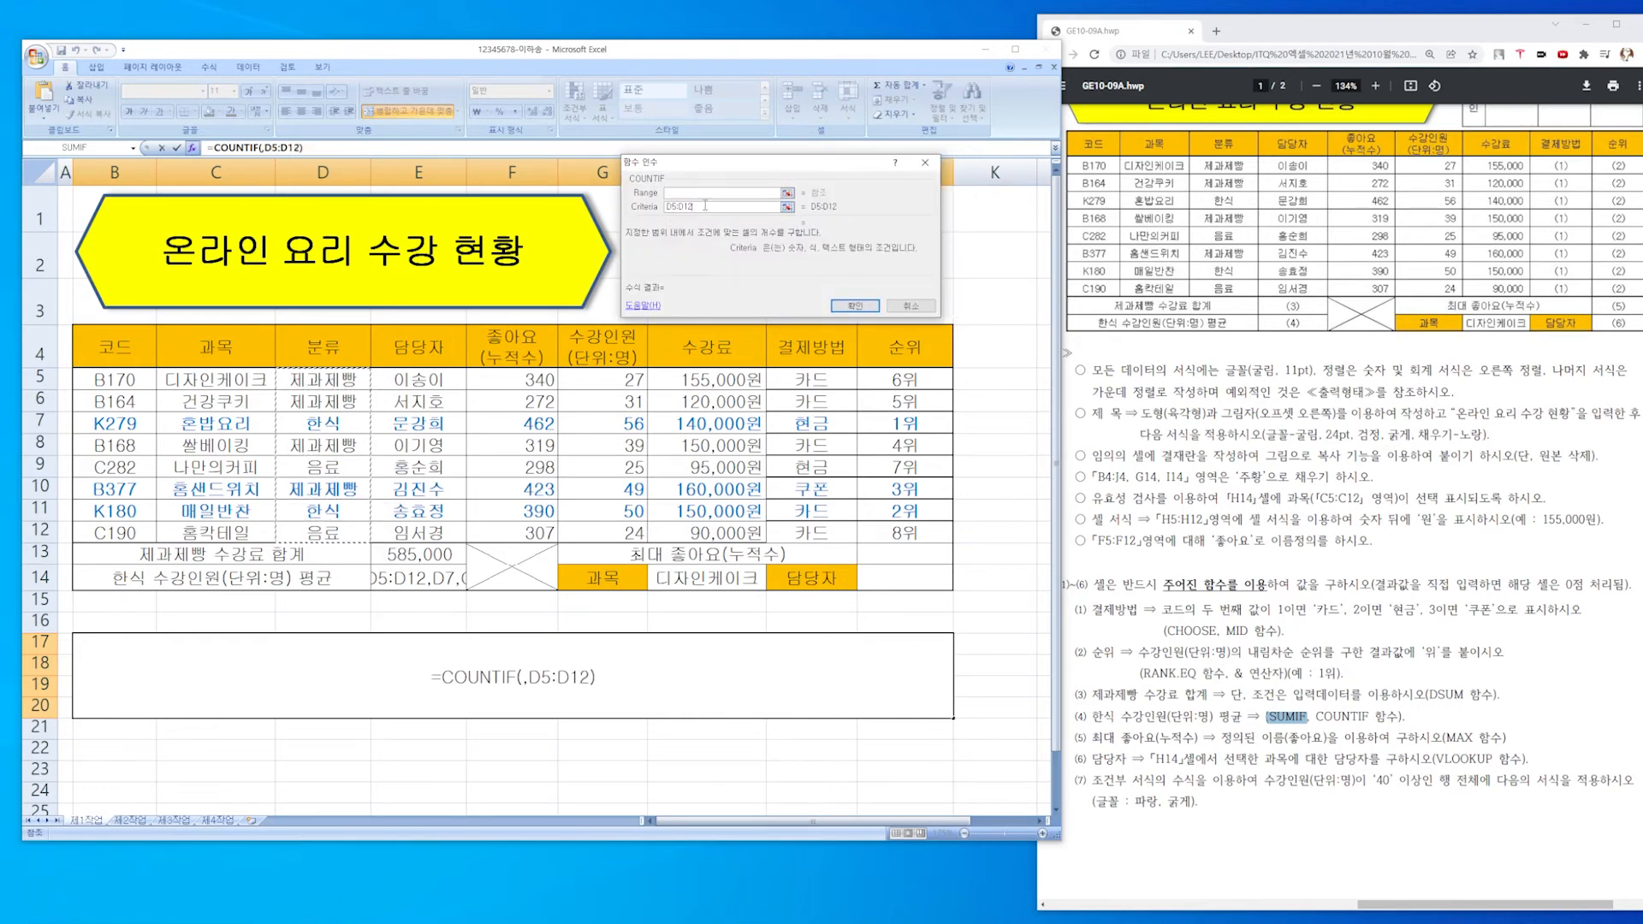
pyautogui.moveTo(698, 207); pyautogui.dragTo(618, 200)
pyautogui.press('BackSpace')
pyautogui.press('BackSpace')
pyautogui.press('BackSpace')
pyautogui.press('BackSpace')
pyautogui.press('BackSpace')
pyautogui.press('BackSpace')
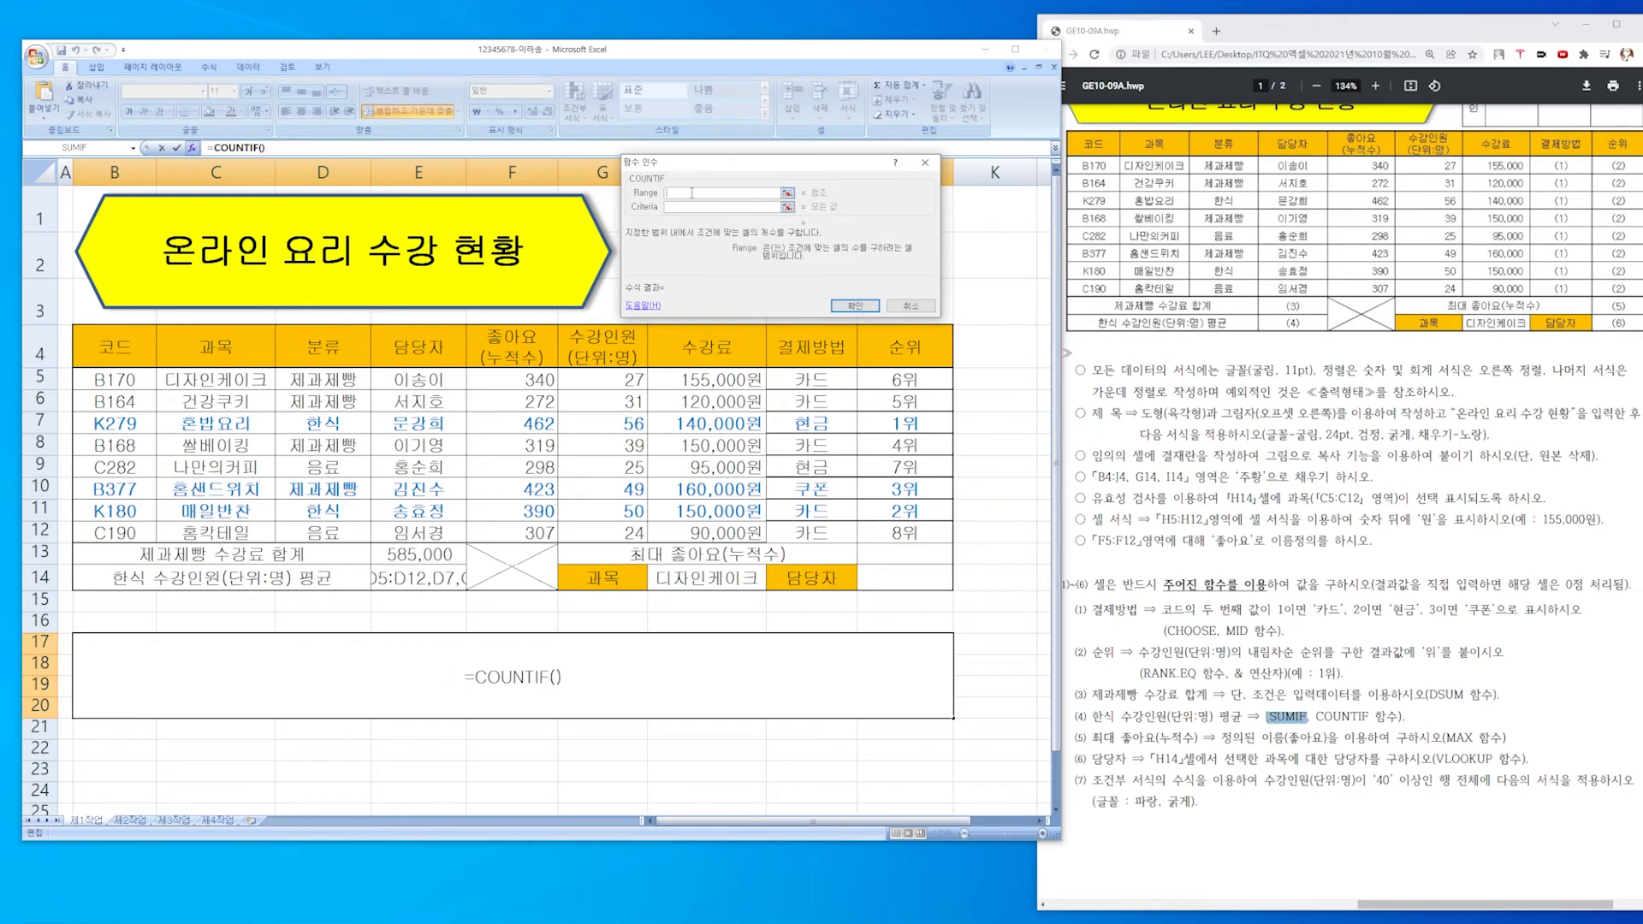
# Set the COUNTIF Range to the 분류 cells D5:D12 and Criteria to D7, and confirm the function.
pyautogui.moveTo(333, 383); pyautogui.dragTo(333, 536)
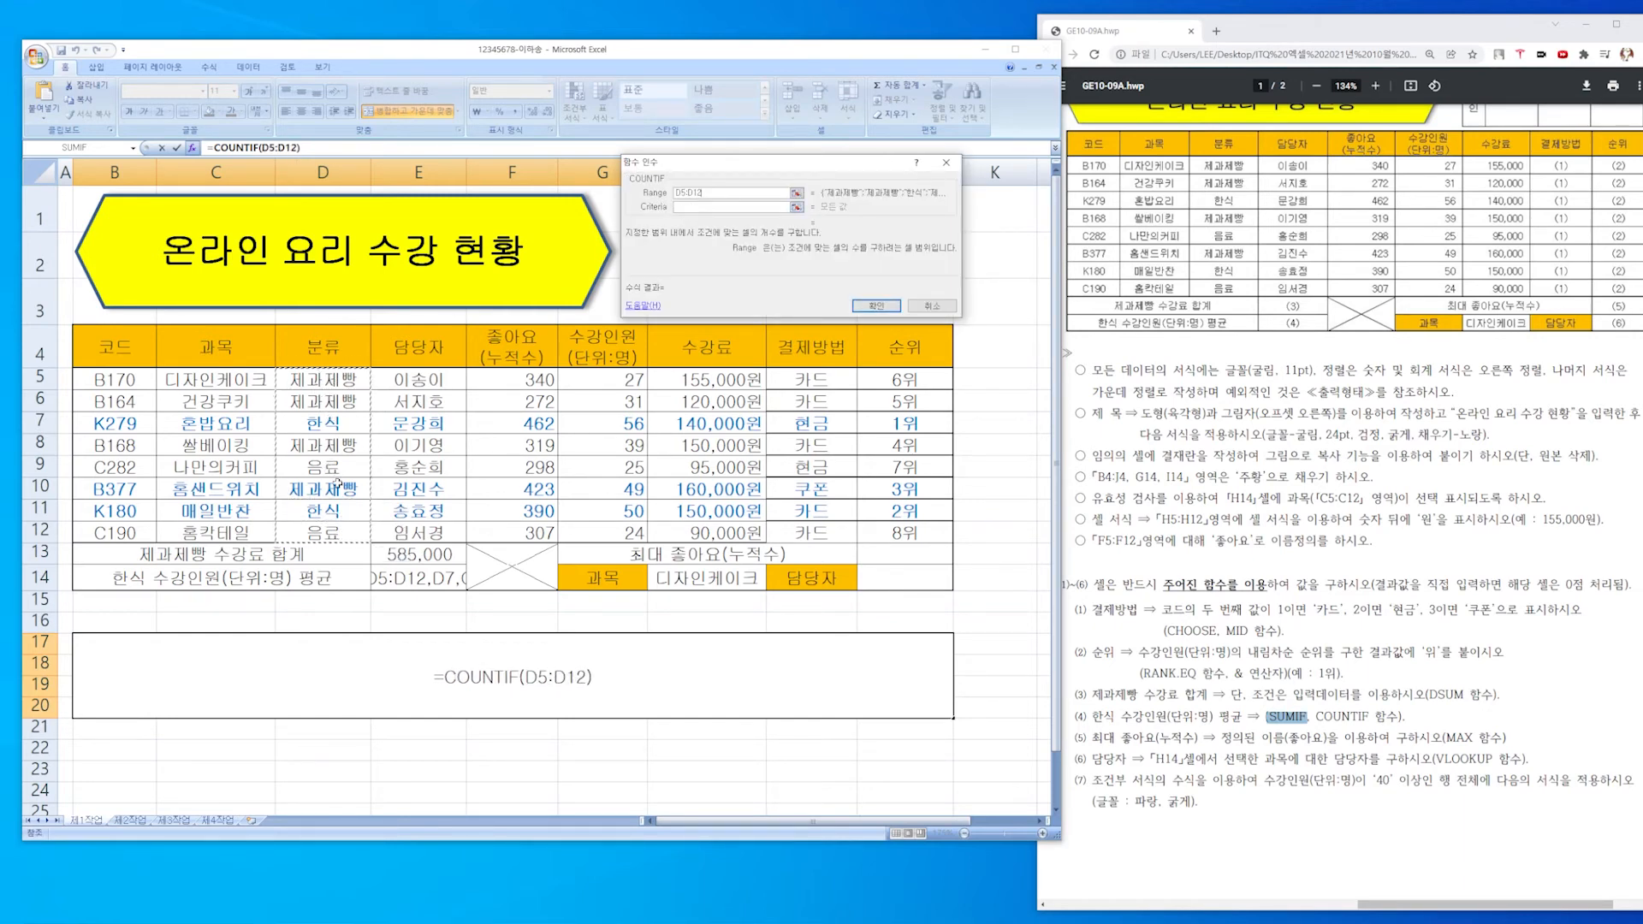
pyautogui.click(349, 421)
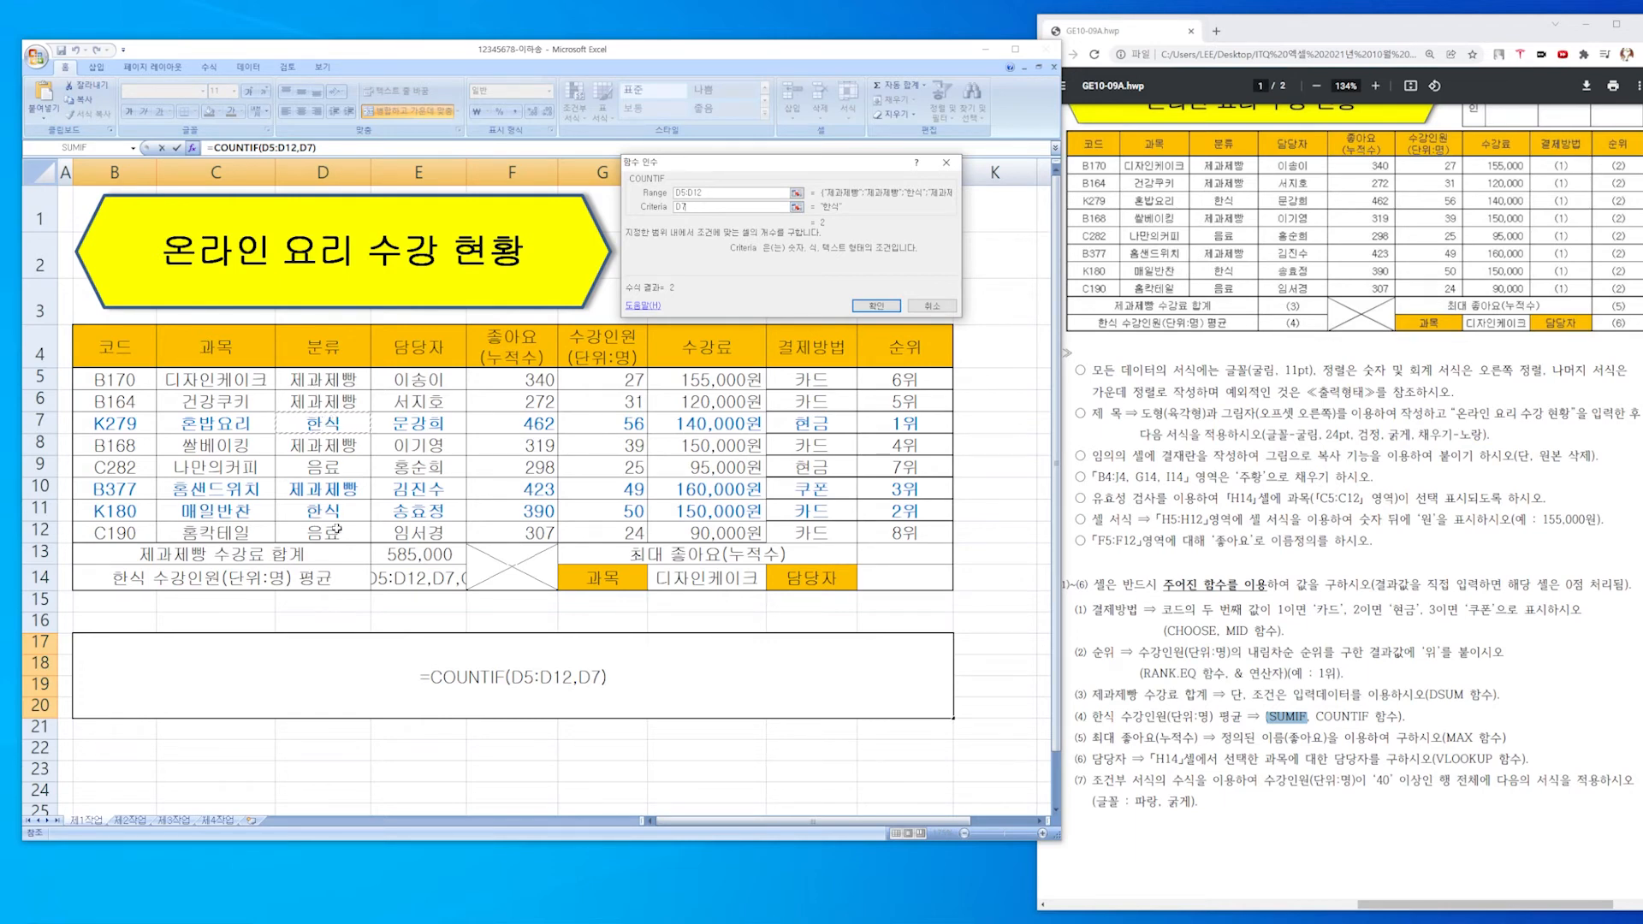
pyautogui.click(875, 305)
# Replace the D7 criterion in B17's COUNTIF formula with the text "한식" and confirm the formula.
pyautogui.doubleClick(563, 682)
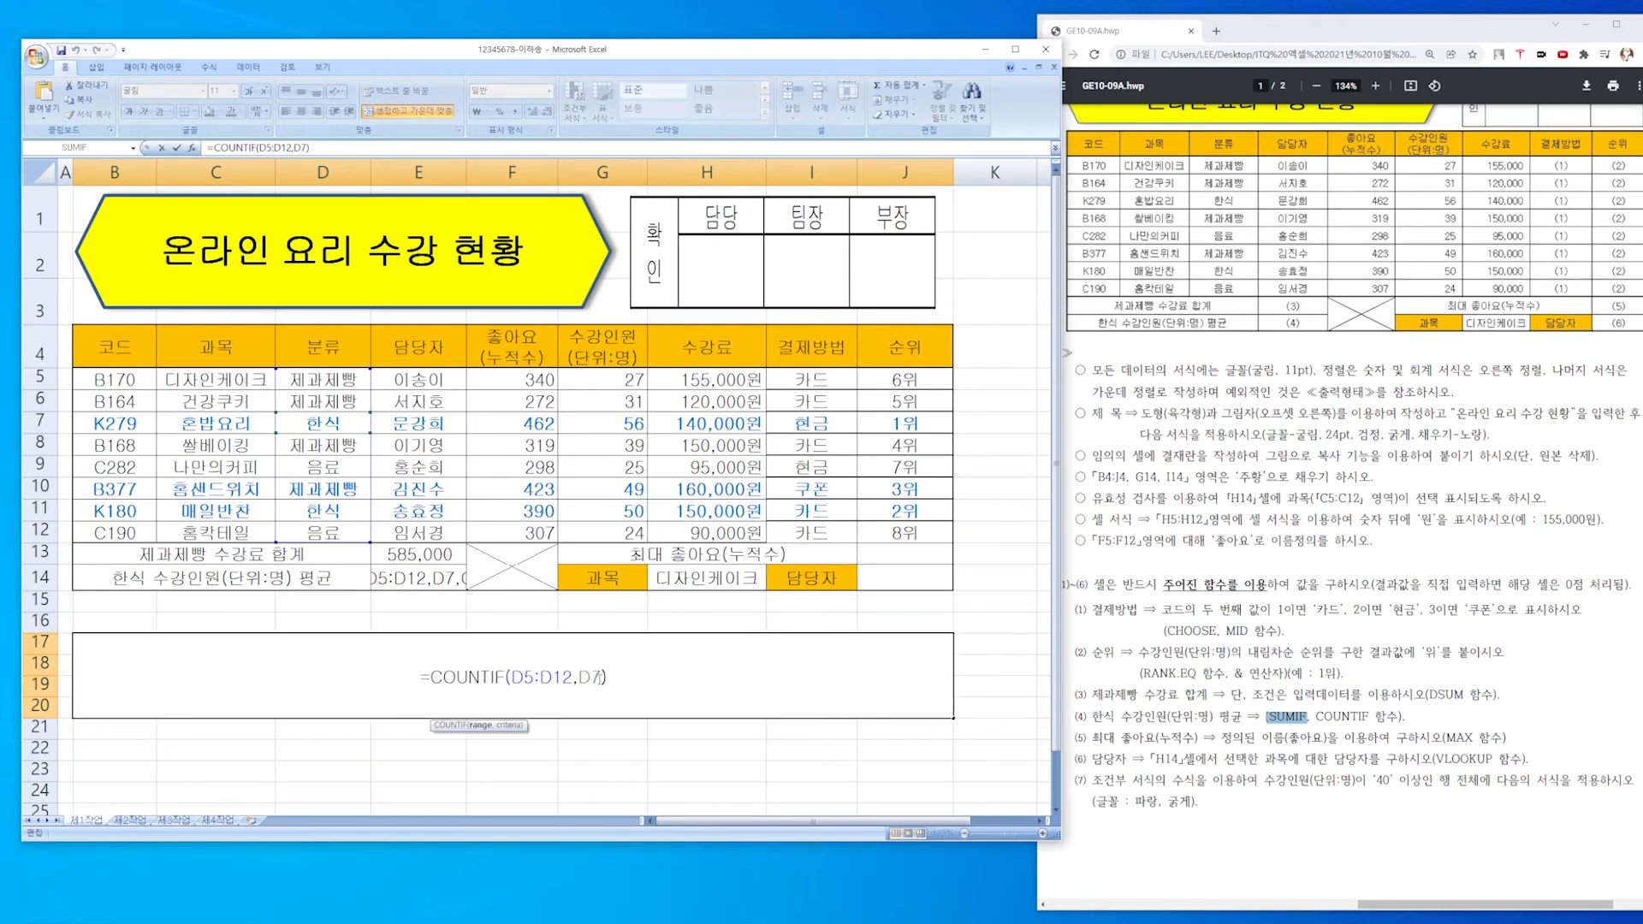
pyautogui.doubleClick(596, 677)
pyautogui.write('"한시')
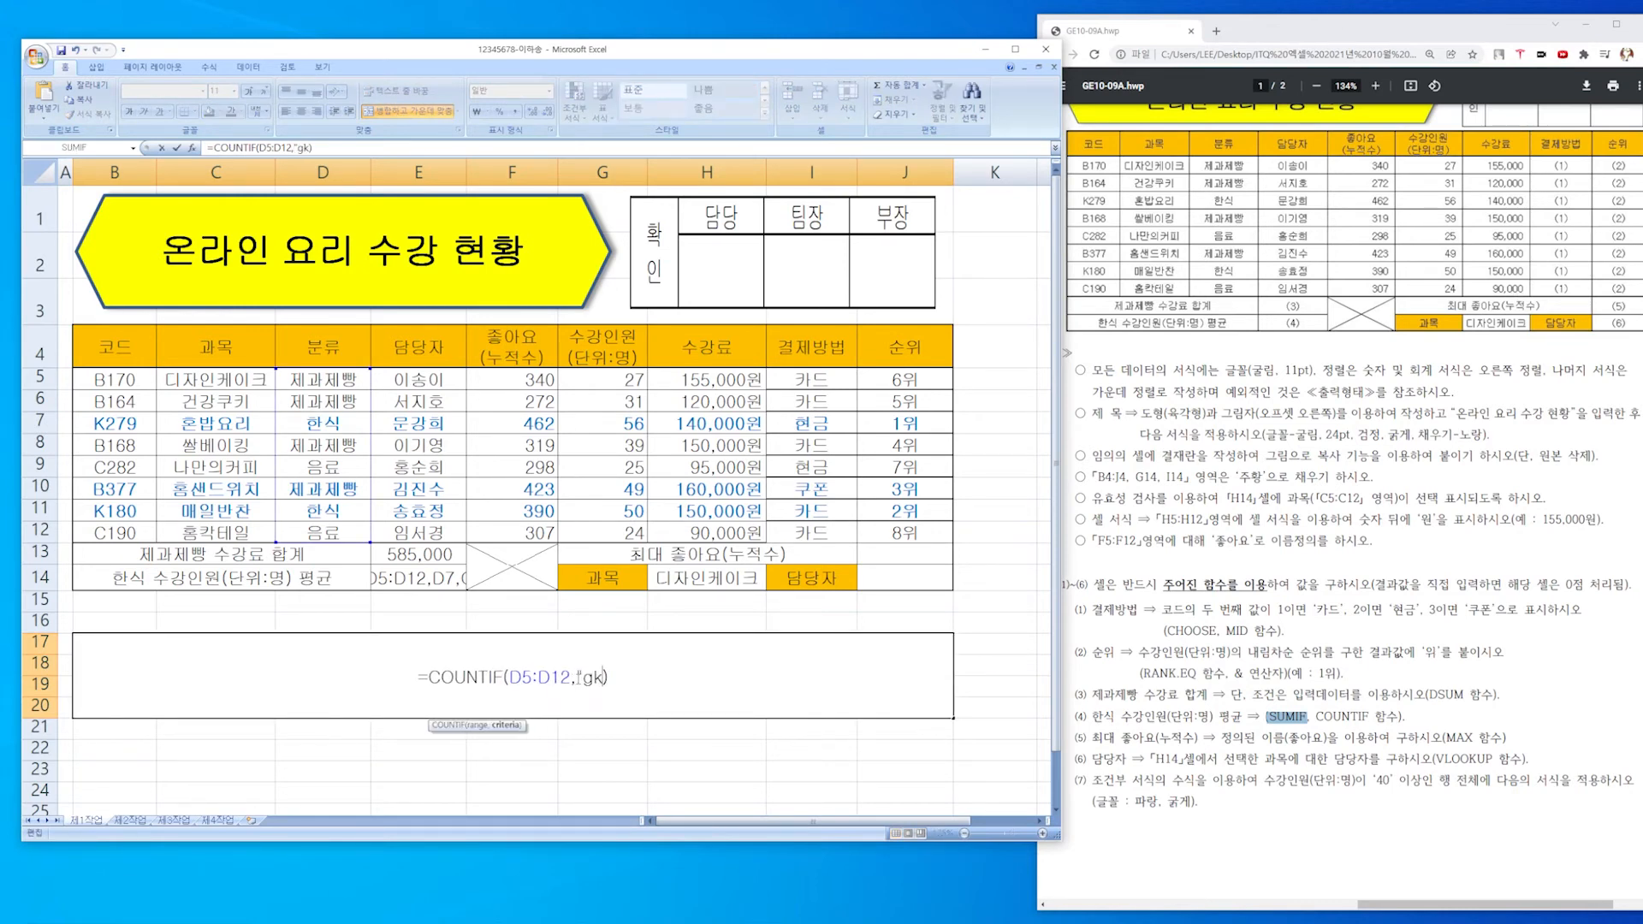
pyautogui.write('식"')
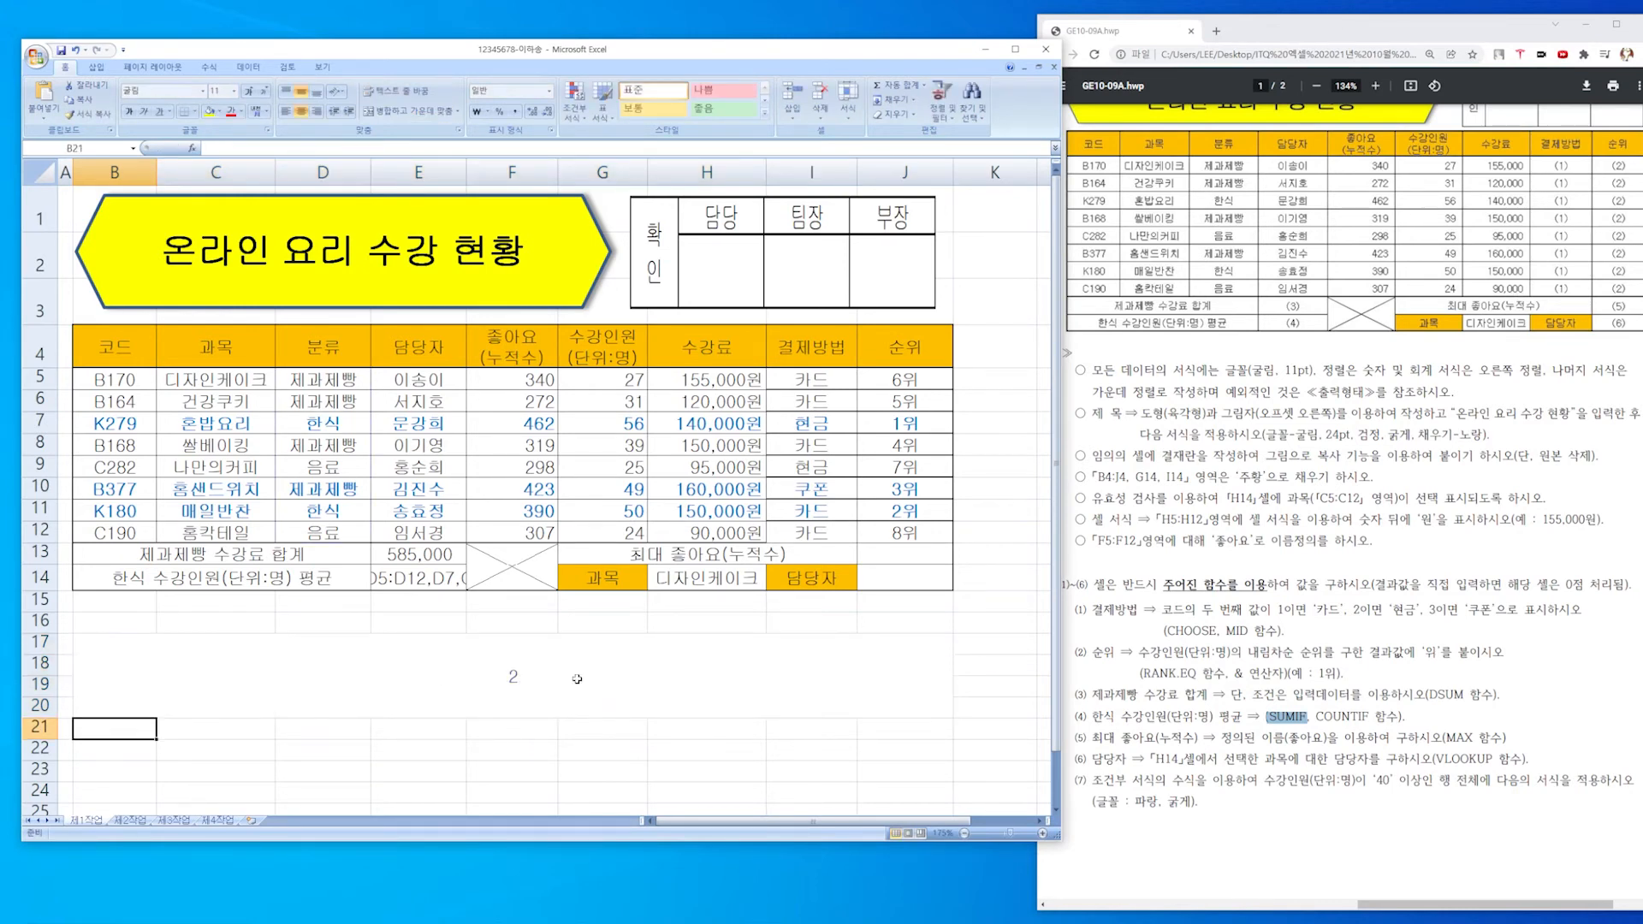
# Remove the quoted text criterion from B17's COUNTIF formula, point it back to cell D7 and confirm.
pyautogui.doubleClick(606, 676)
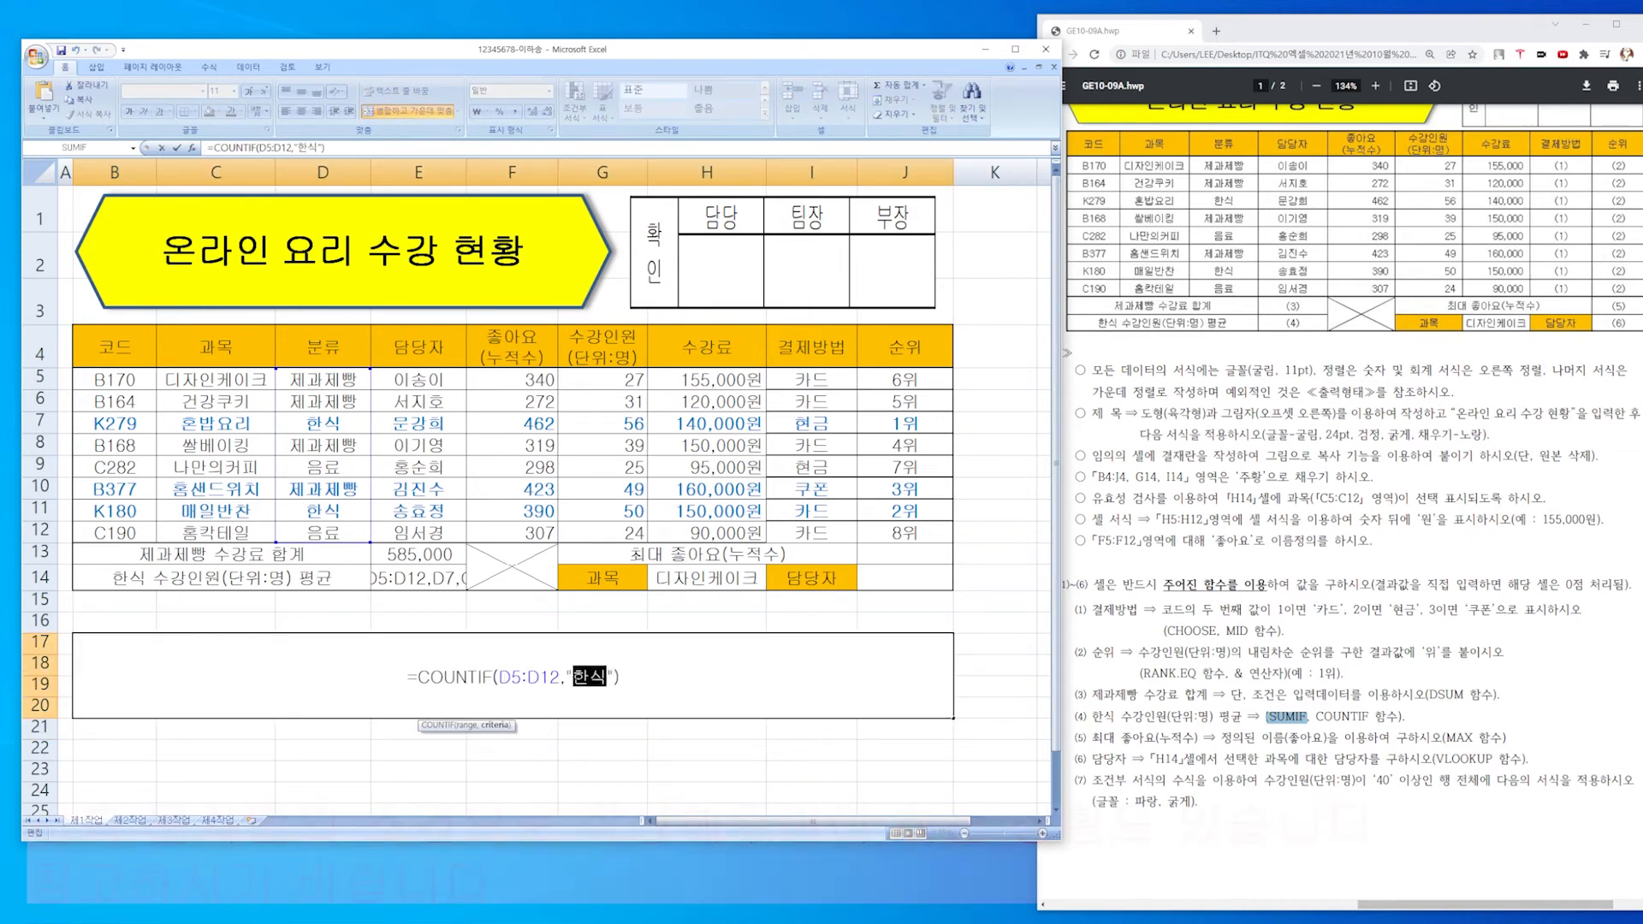
pyautogui.press('BackSpace')
pyautogui.press('BackSpace')
pyautogui.press('Delete')
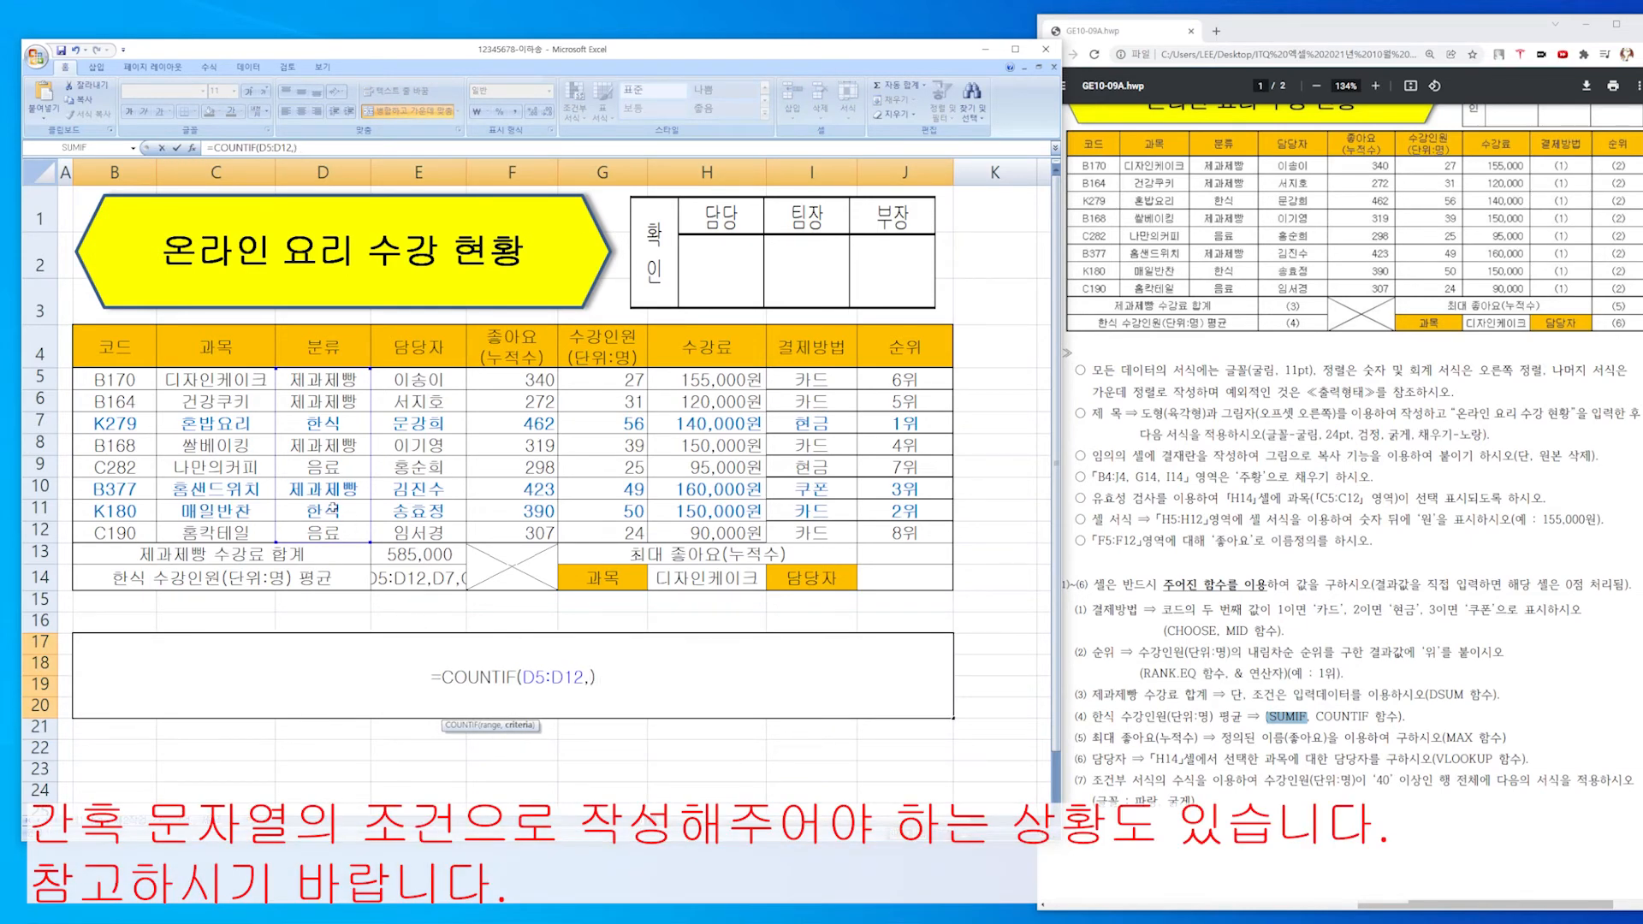
pyautogui.click(323, 423)
pyautogui.press('Return')
# Reopen the COUNTIF formula in B17, highlight its function part and delete the whole formula.
pyautogui.doubleClick(615, 680)
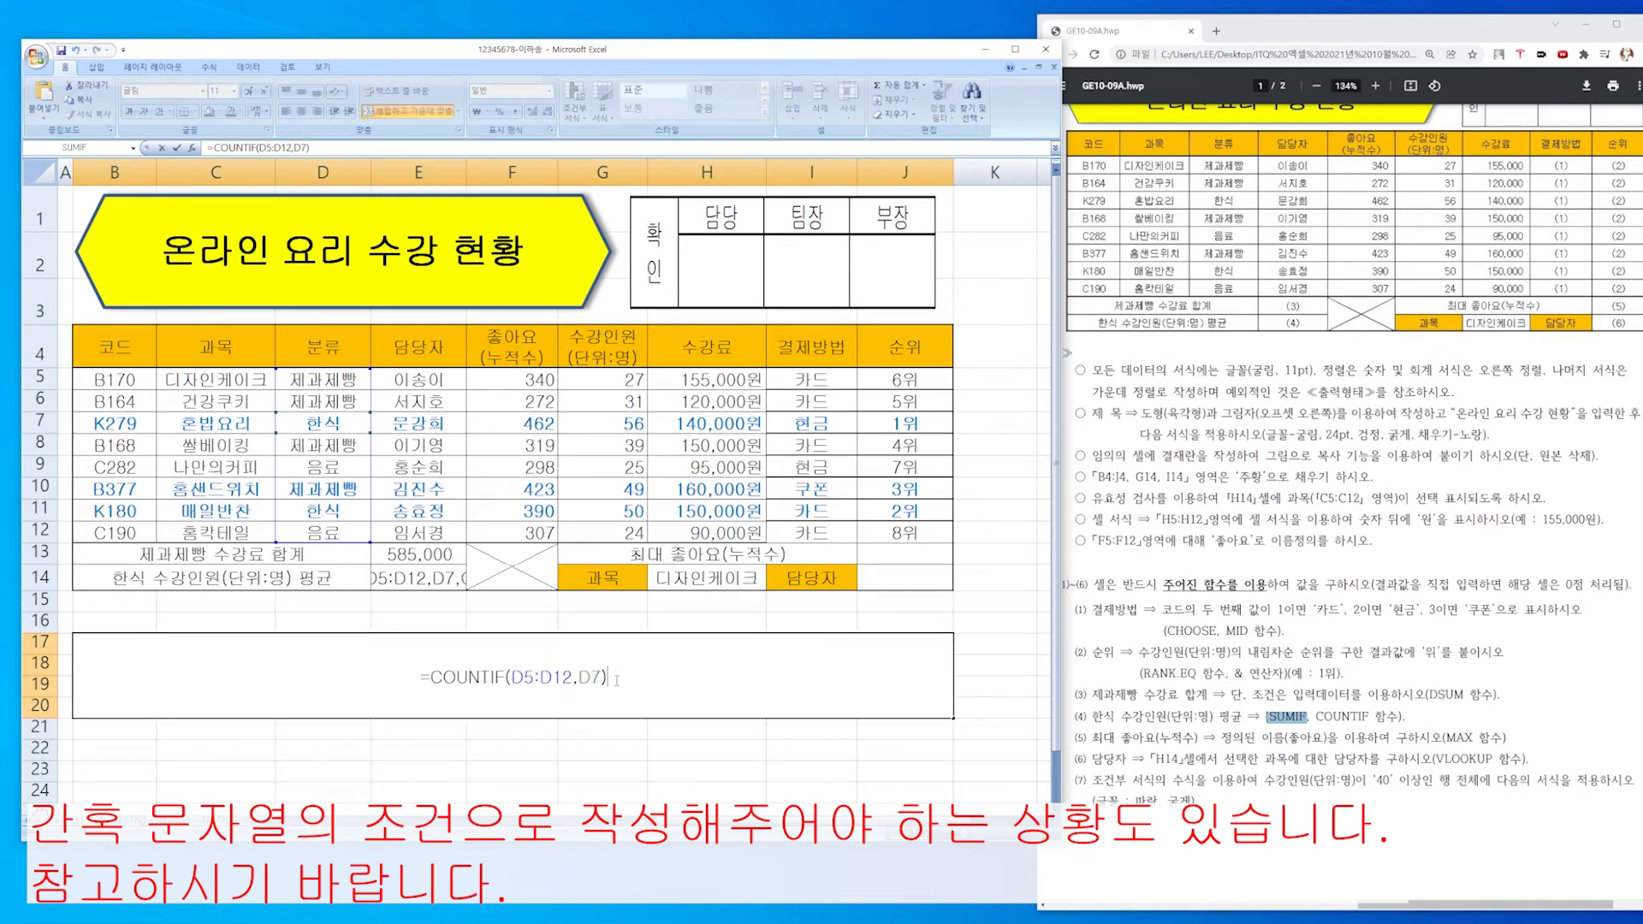
pyautogui.moveTo(432, 679); pyautogui.dragTo(609, 678)
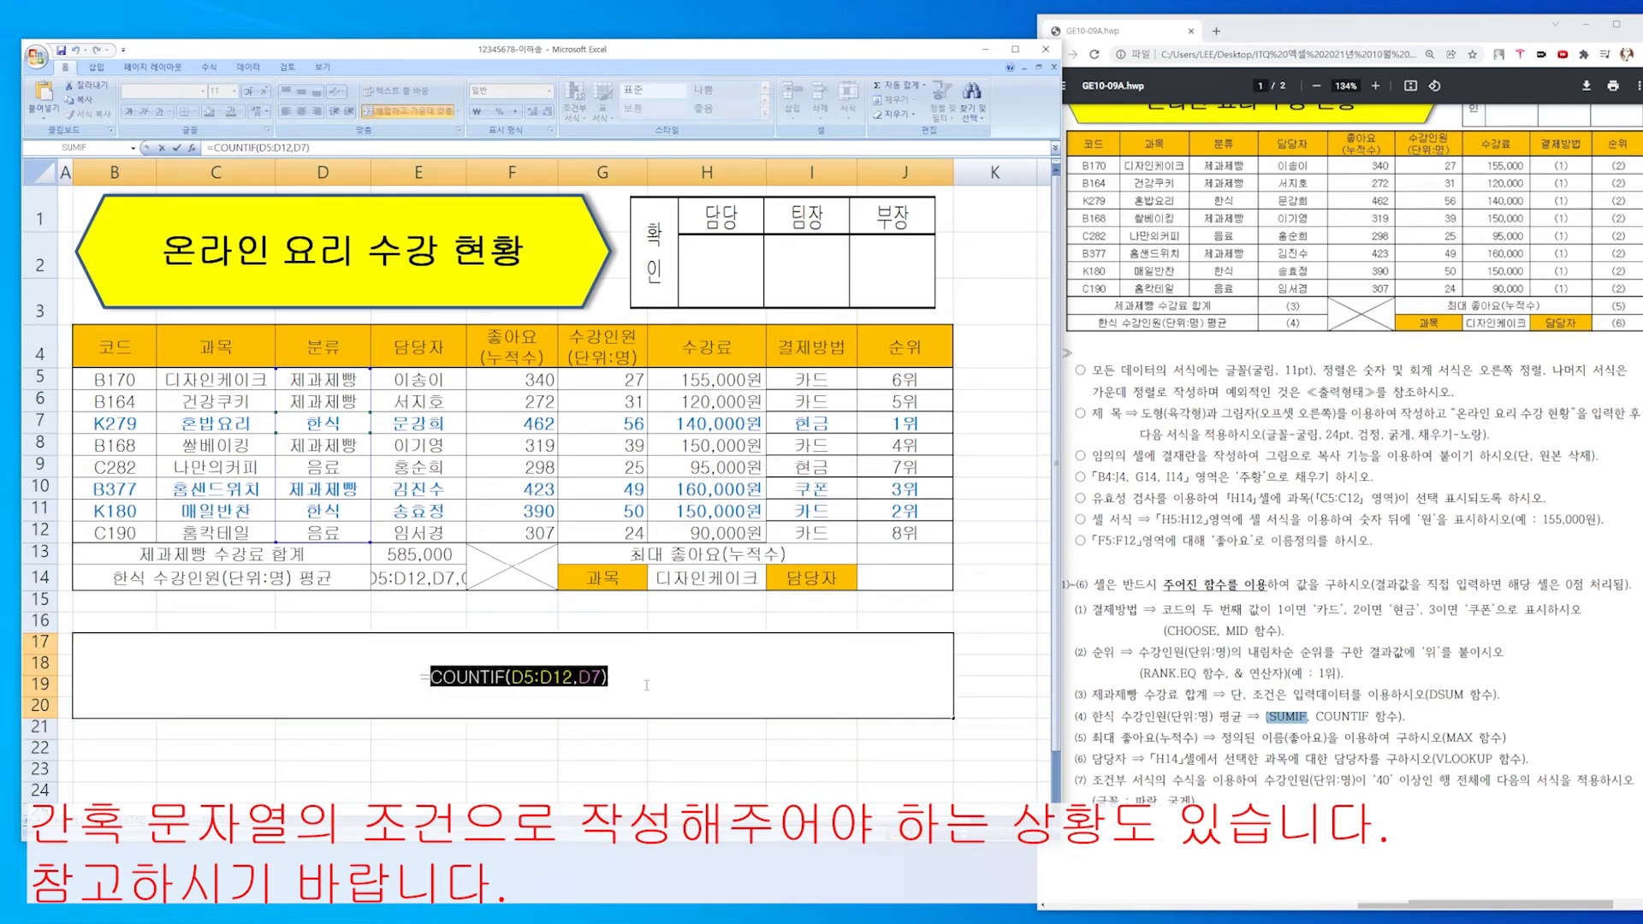
pyautogui.click(609, 679)
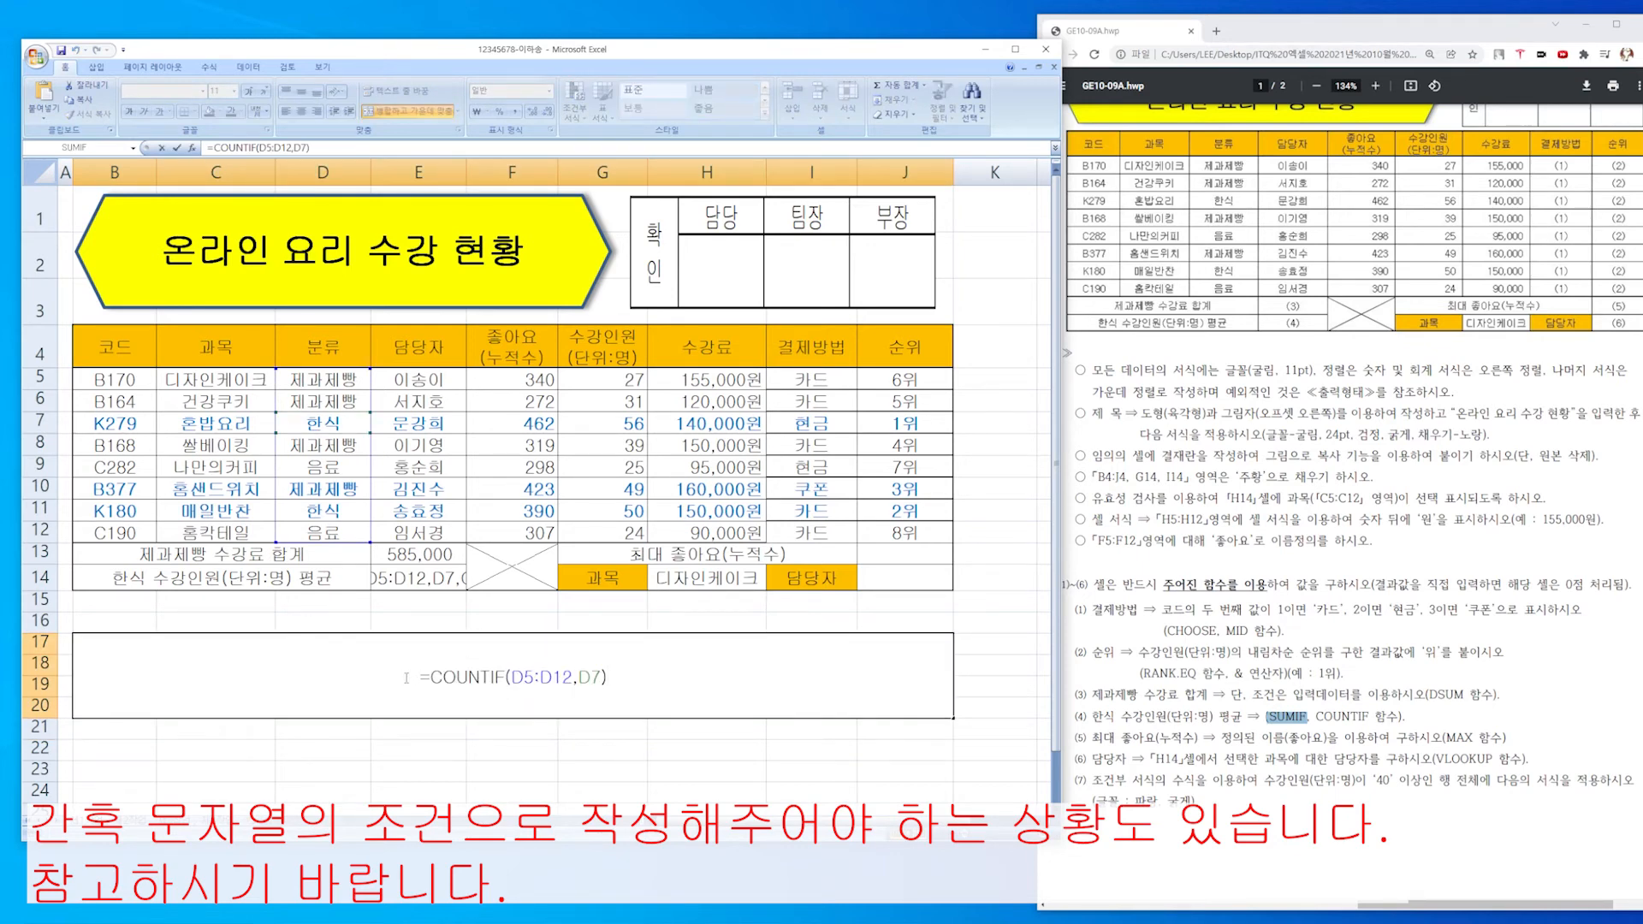
pyautogui.moveTo(407, 677)
pyautogui.mouseDown()
pyautogui.moveTo(609, 678)
pyautogui.moveTo(409, 679)
pyautogui.mouseUp()
pyautogui.press('BackSpace')
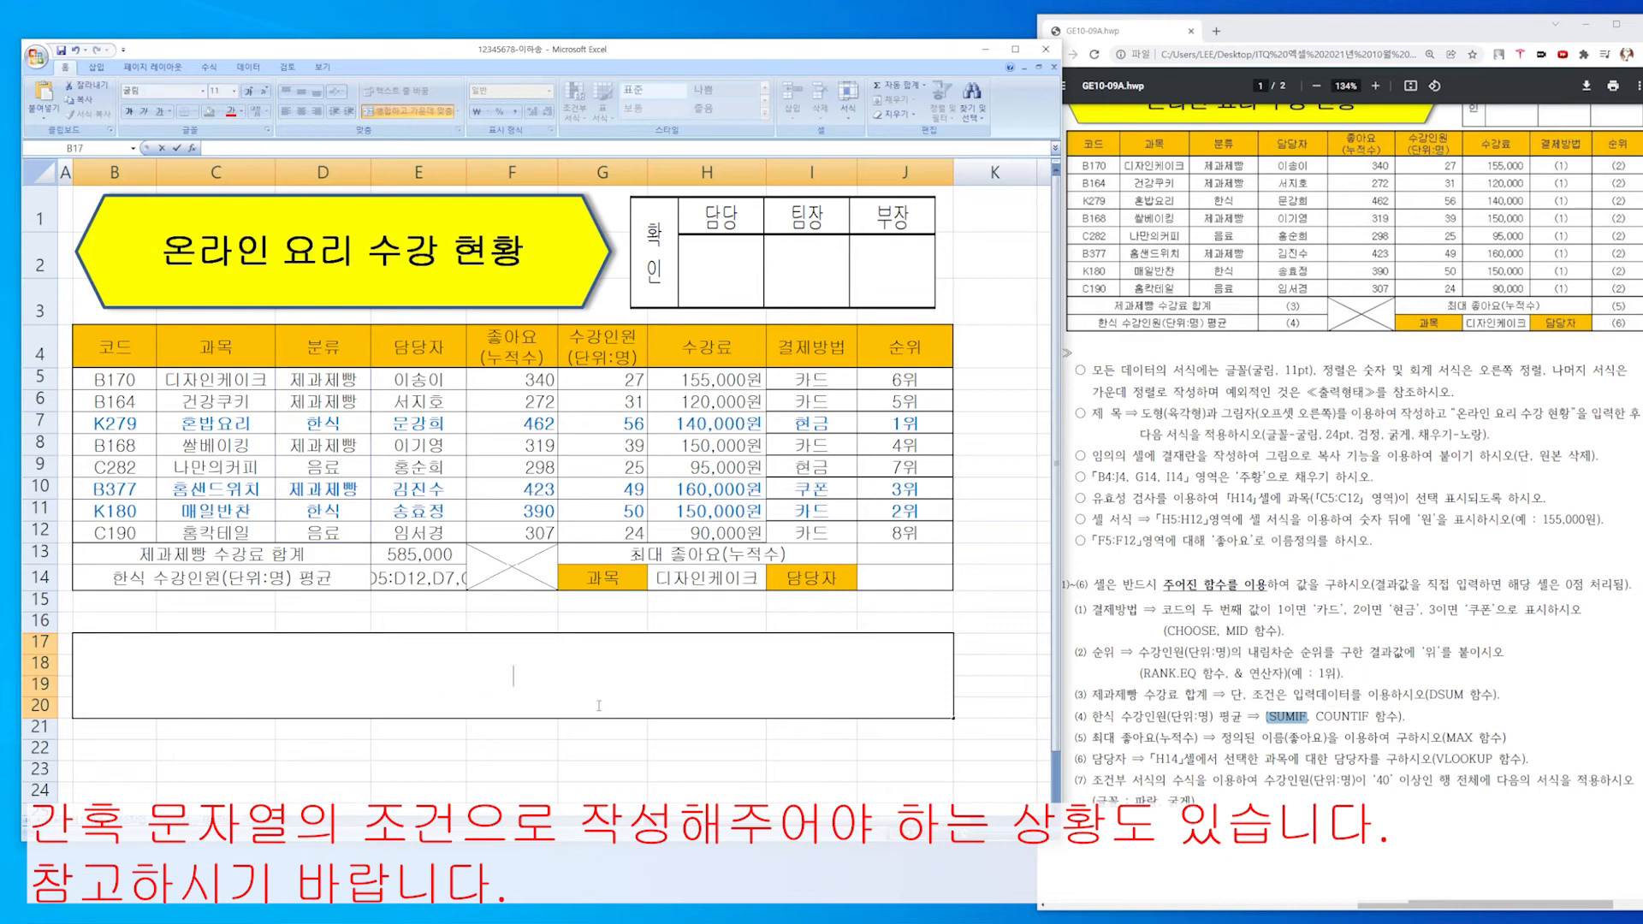
# Write the explanation 한식의 총 인원수 / 한식의 개수 in the empty merged cell B17.
pyautogui.write('한식의 총 인원수,')
pyautogui.press('BackSpace')
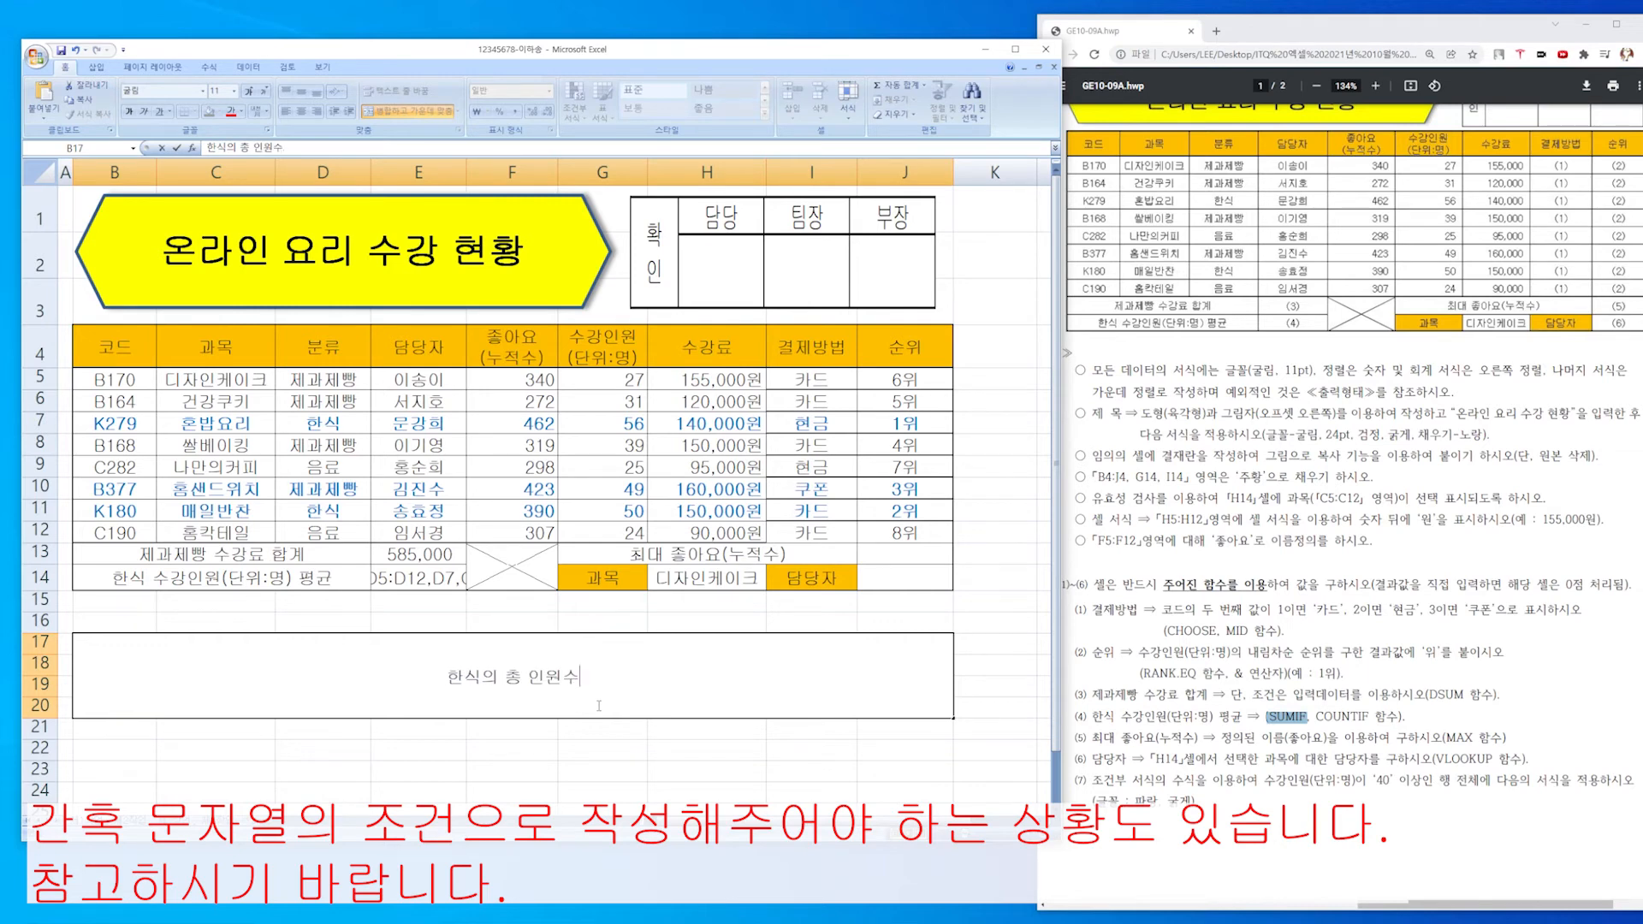
pyautogui.write('/')
pyautogui.write(' 한식으 ㅣㄱ')
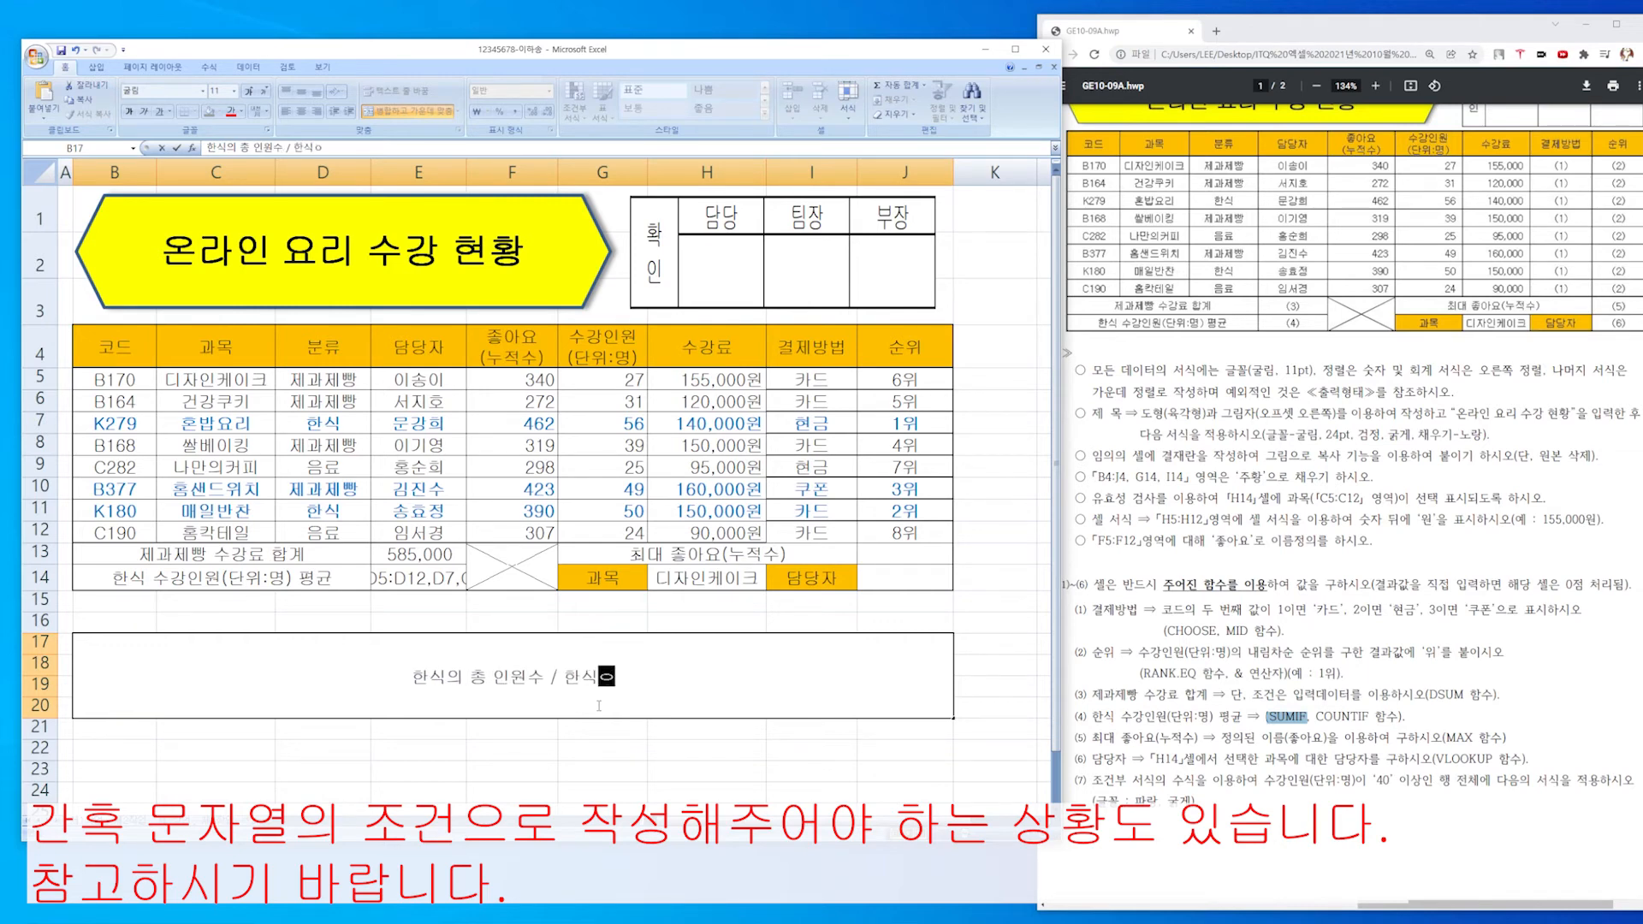
pyautogui.press('BackSpace')
pyautogui.press('BackSpace')
pyautogui.press('BackSpace')
pyautogui.press('BackSpace')
pyautogui.write('의 갯')
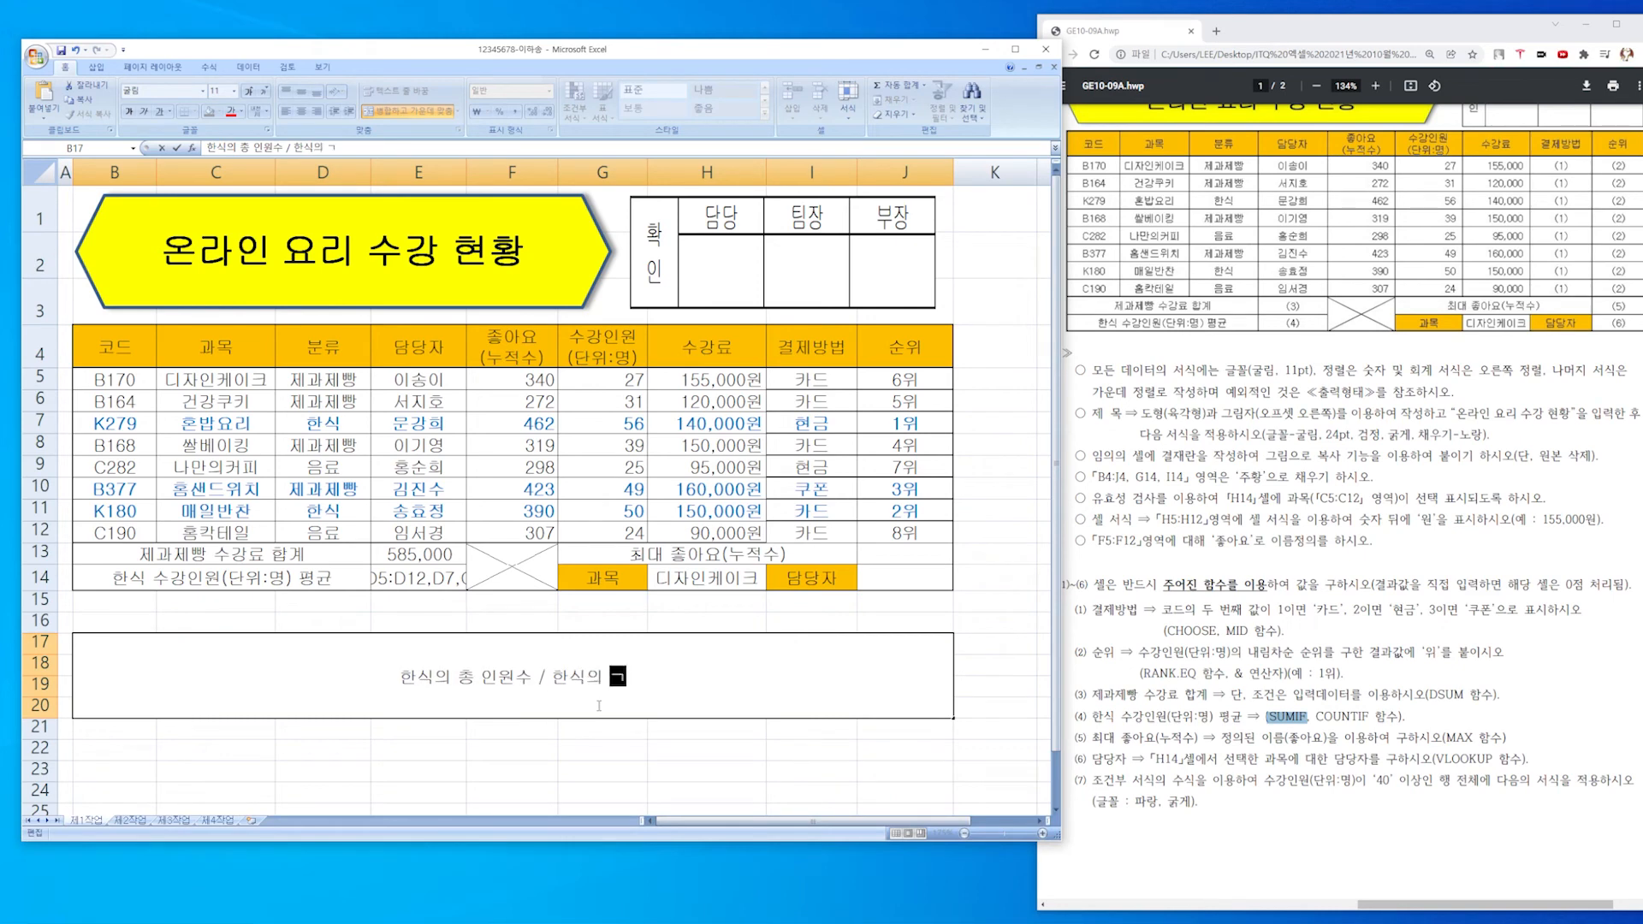
pyautogui.write('수')
# Compare the explanation in B17 with the 한식 수강인원 평균 label and delete the explanation text.
pyautogui.click(300, 582)
pyautogui.click(439, 676)
pyautogui.doubleClick(548, 679)
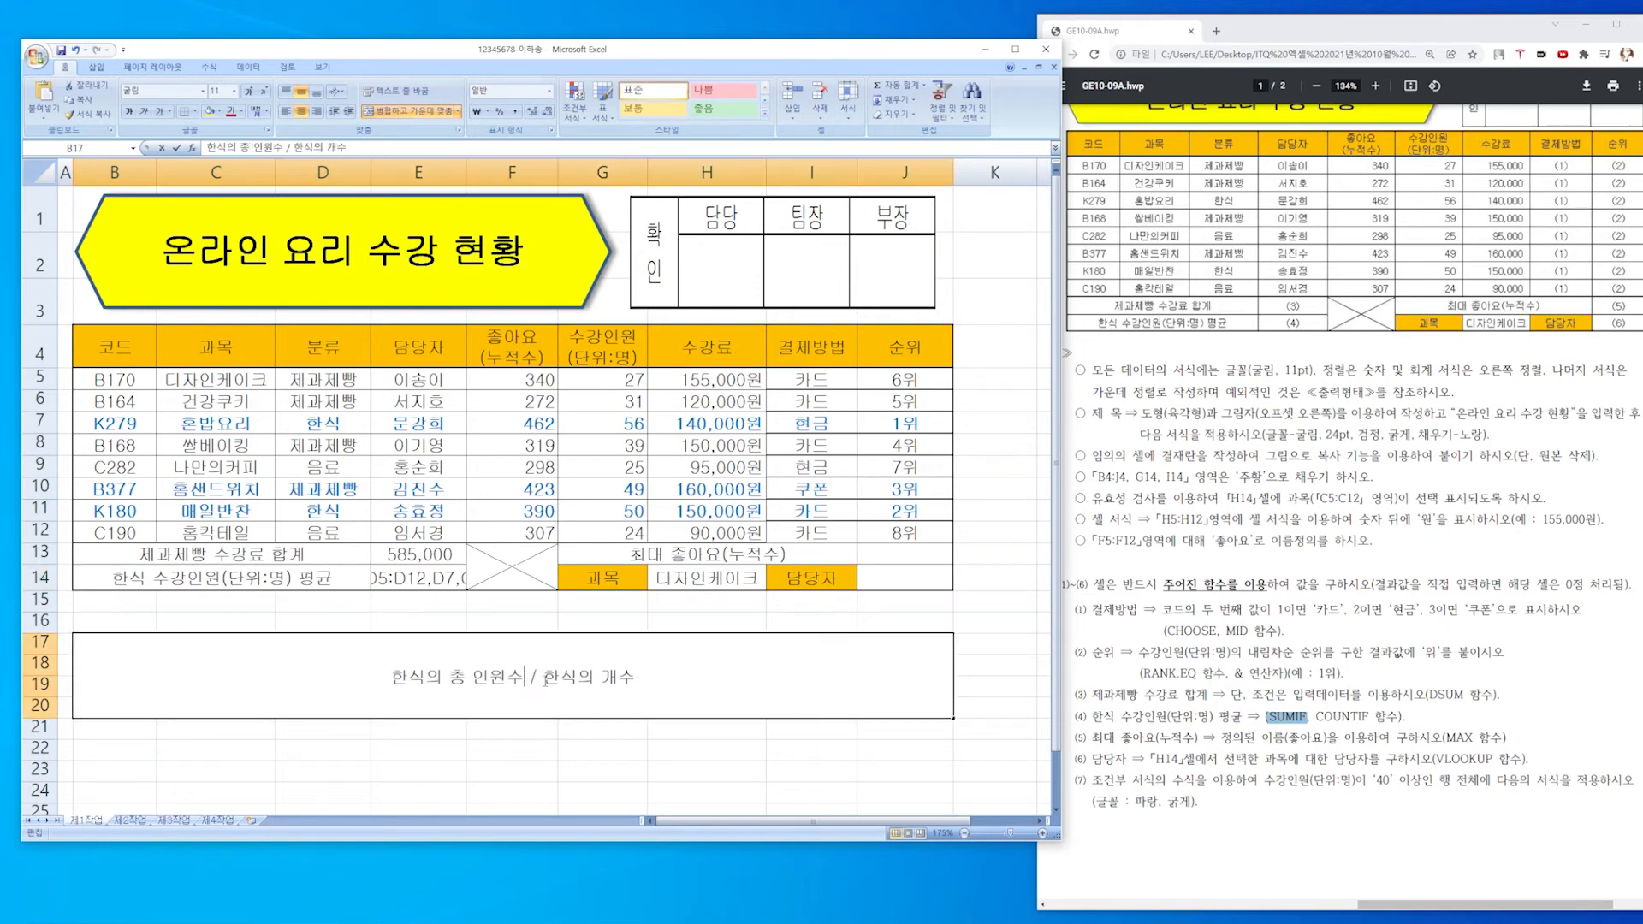
pyautogui.tripleClick(496, 681)
pyautogui.press('BackSpace')
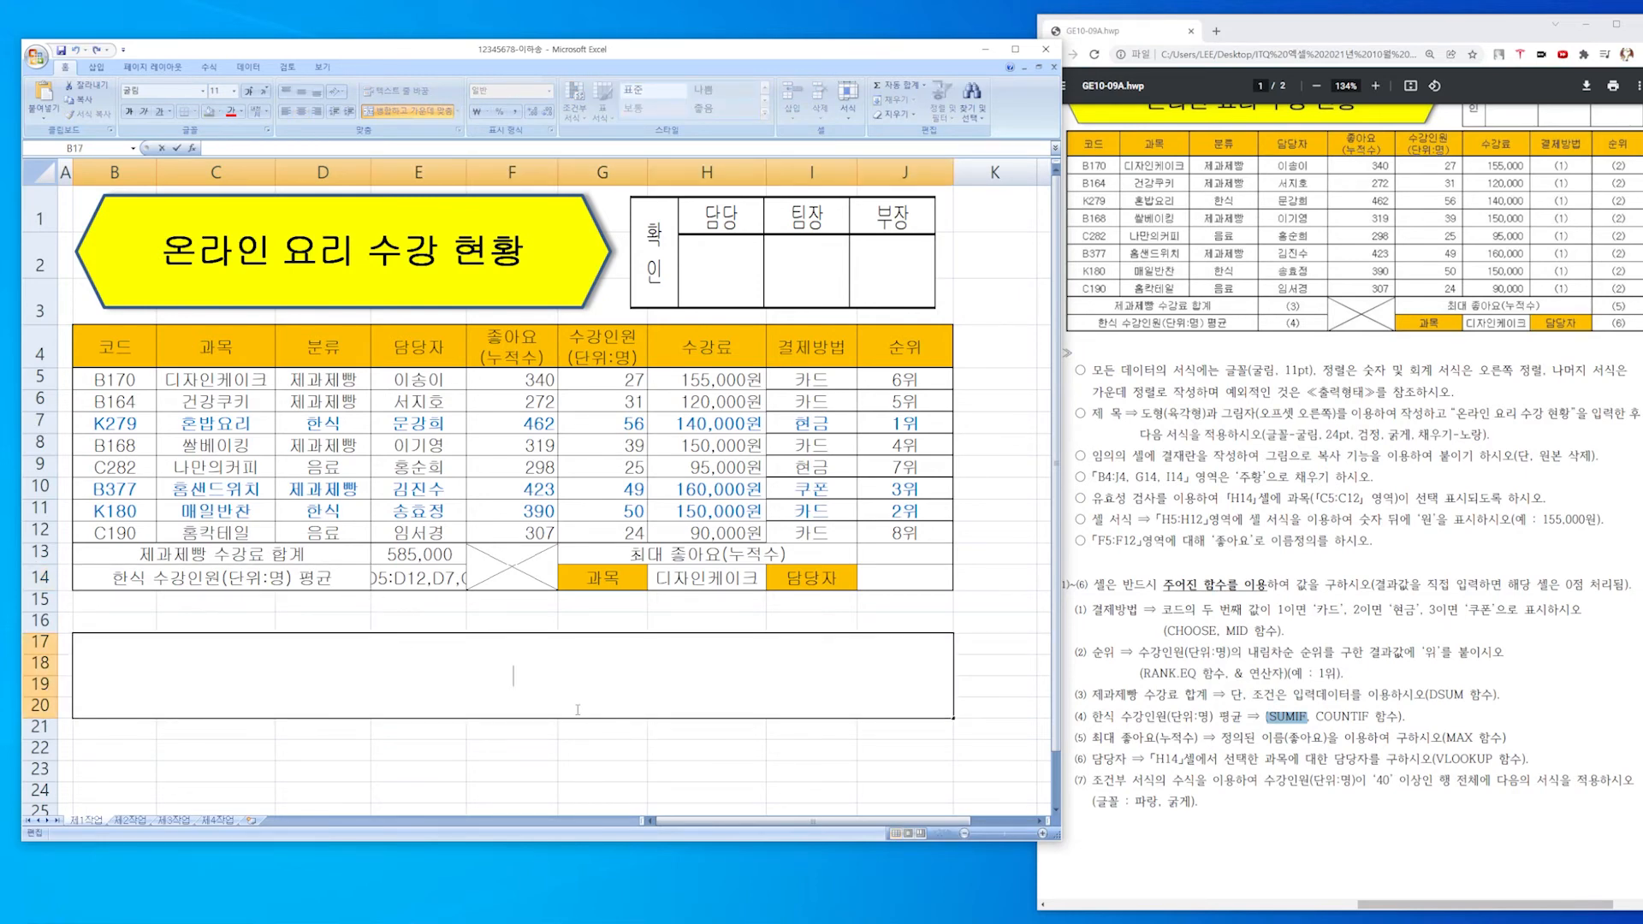
# Complete E14 as =SUMIF(D5:D12,D7,G5:G12)/COUNTIF(D5:D12,D7) and confirm the formula.
pyautogui.doubleClick(374, 580)
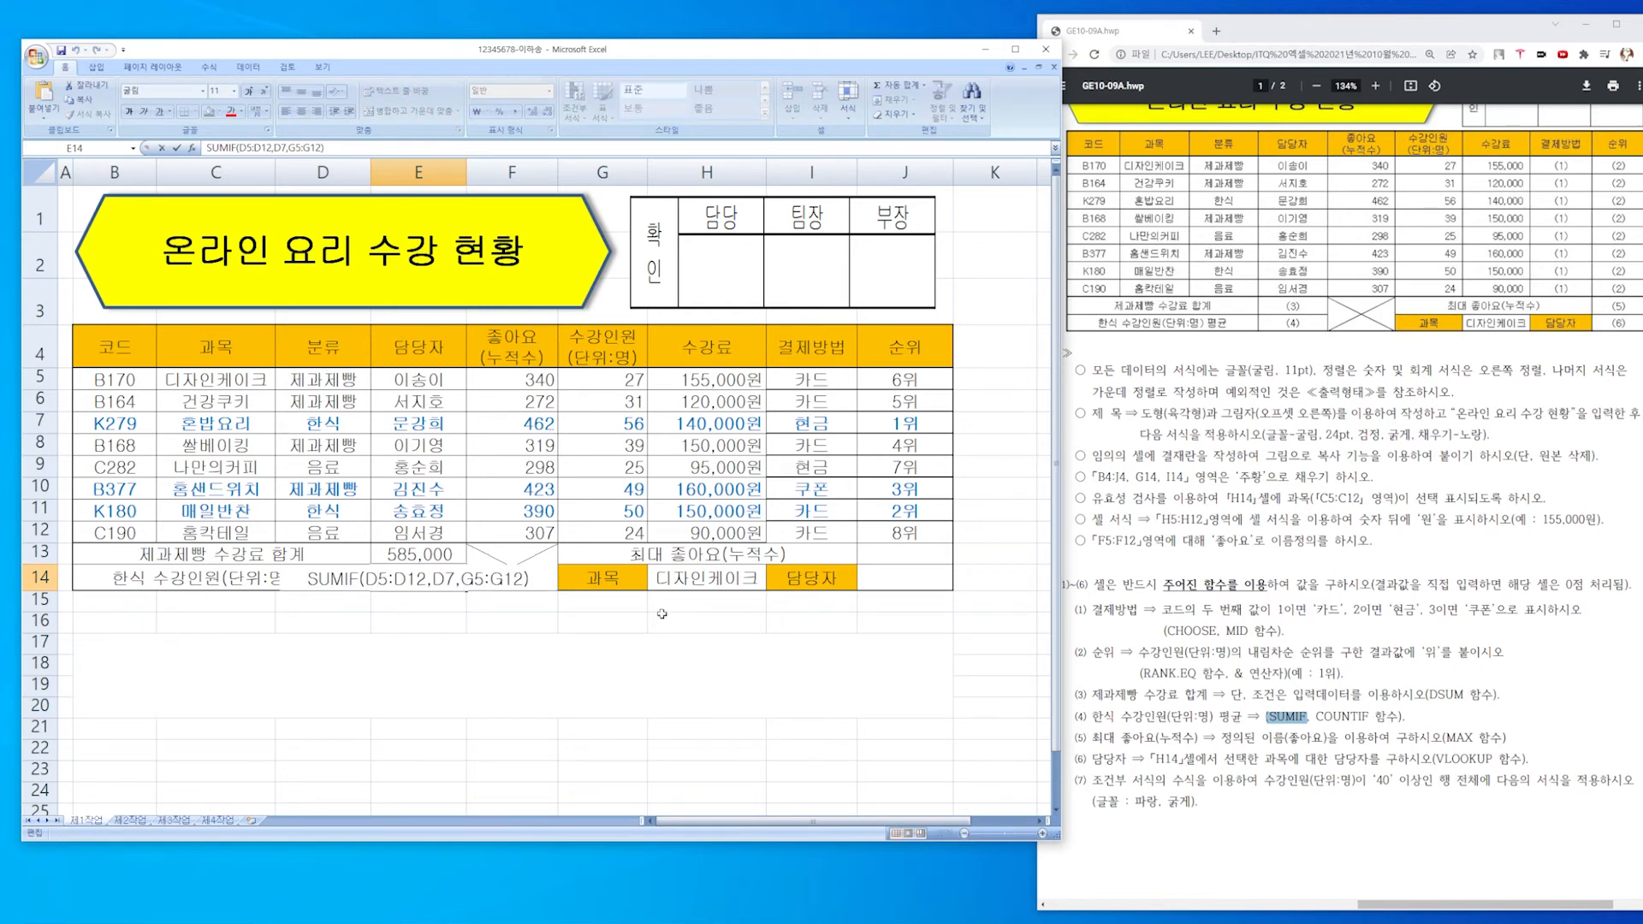
pyautogui.press('Home')
pyautogui.write('=')
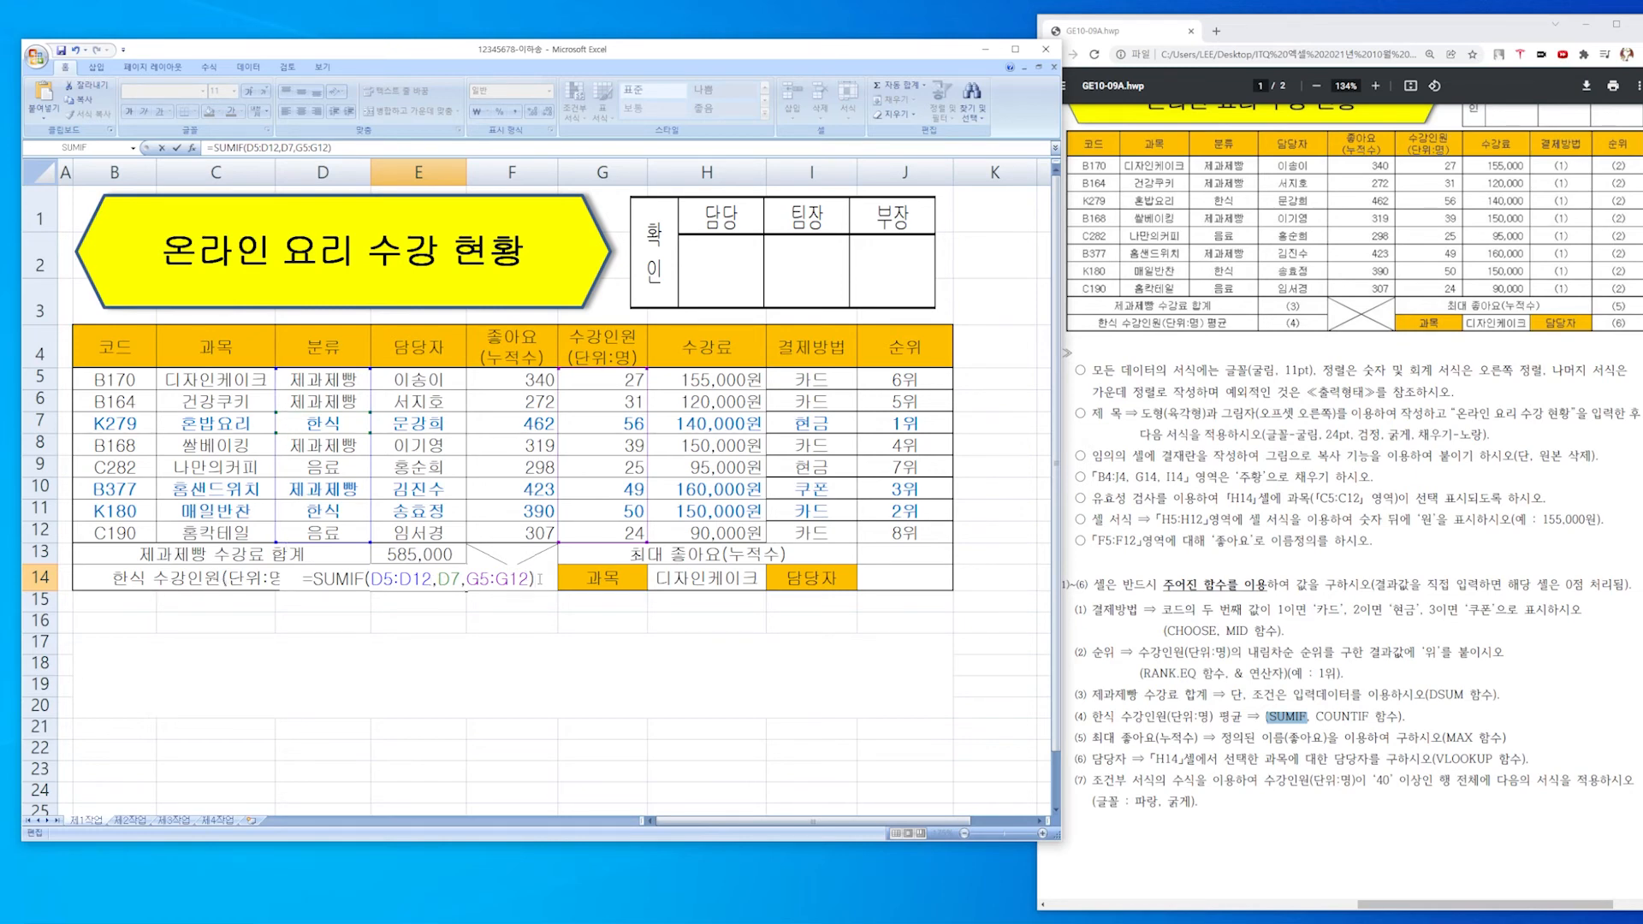
pyautogui.press('End')
pyautogui.write('/count')
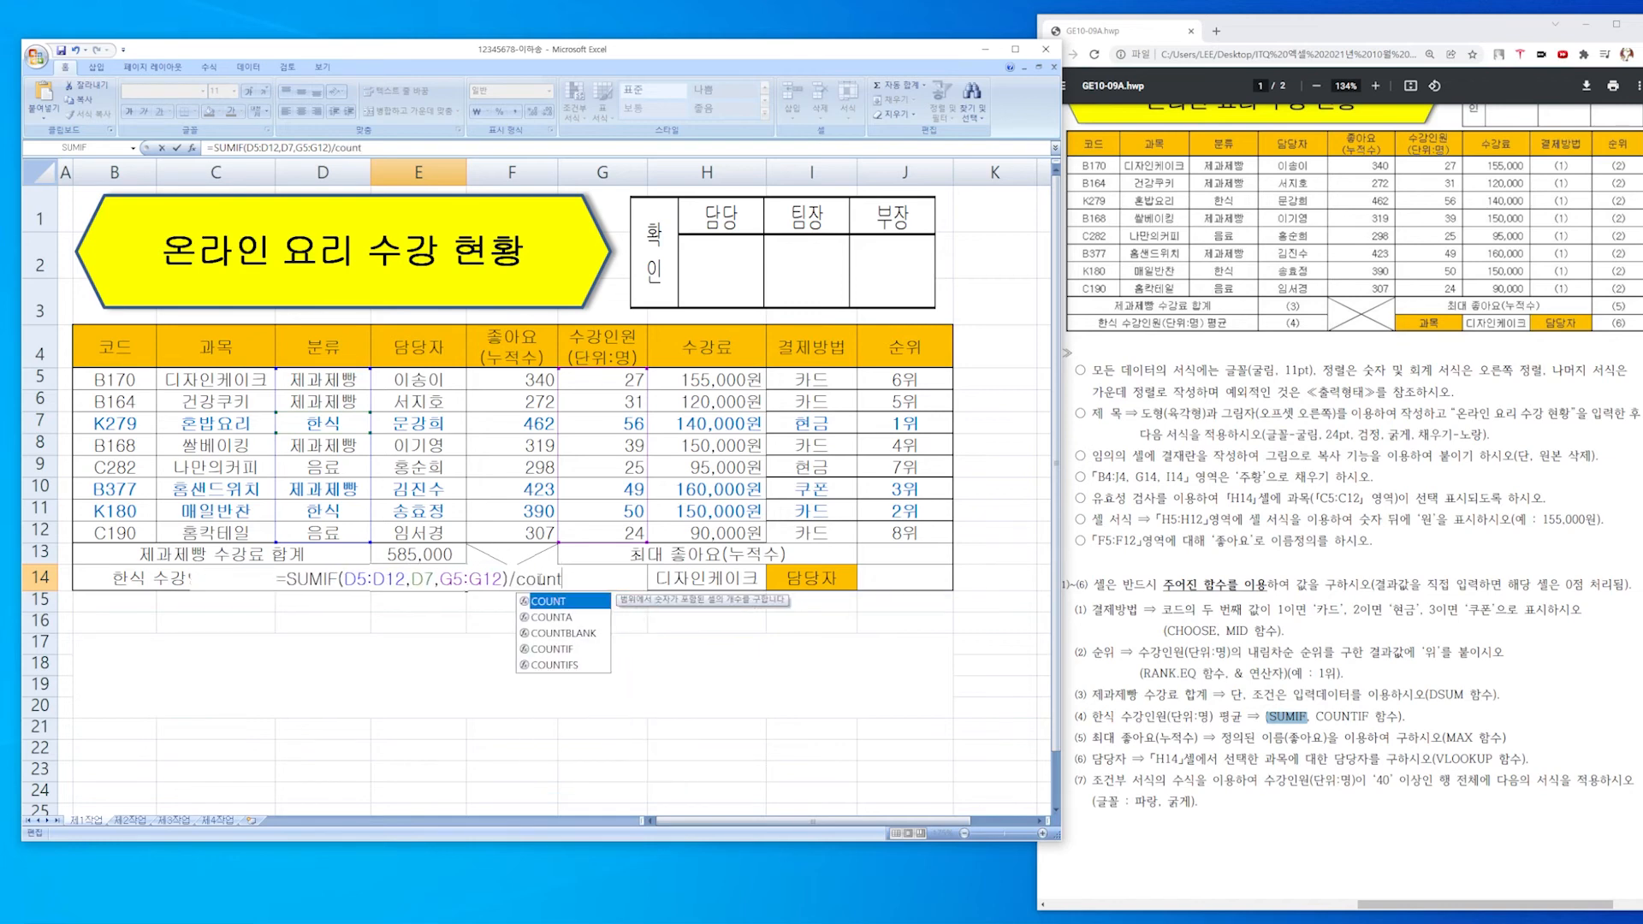
pyautogui.write('if(')
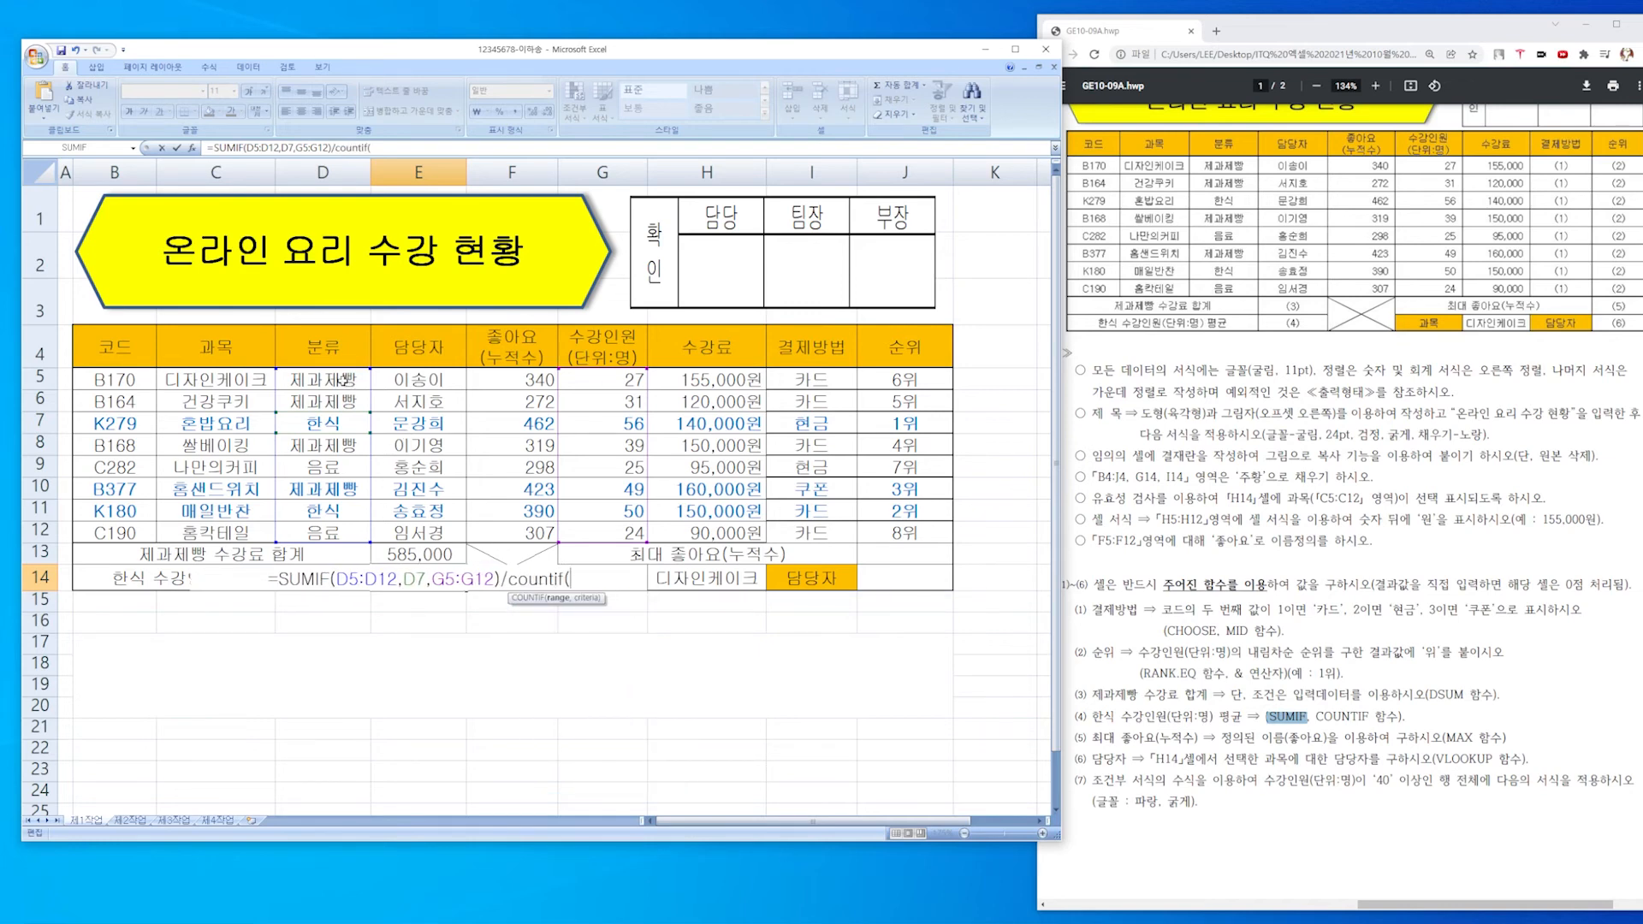
pyautogui.moveTo(351, 382); pyautogui.dragTo(338, 532)
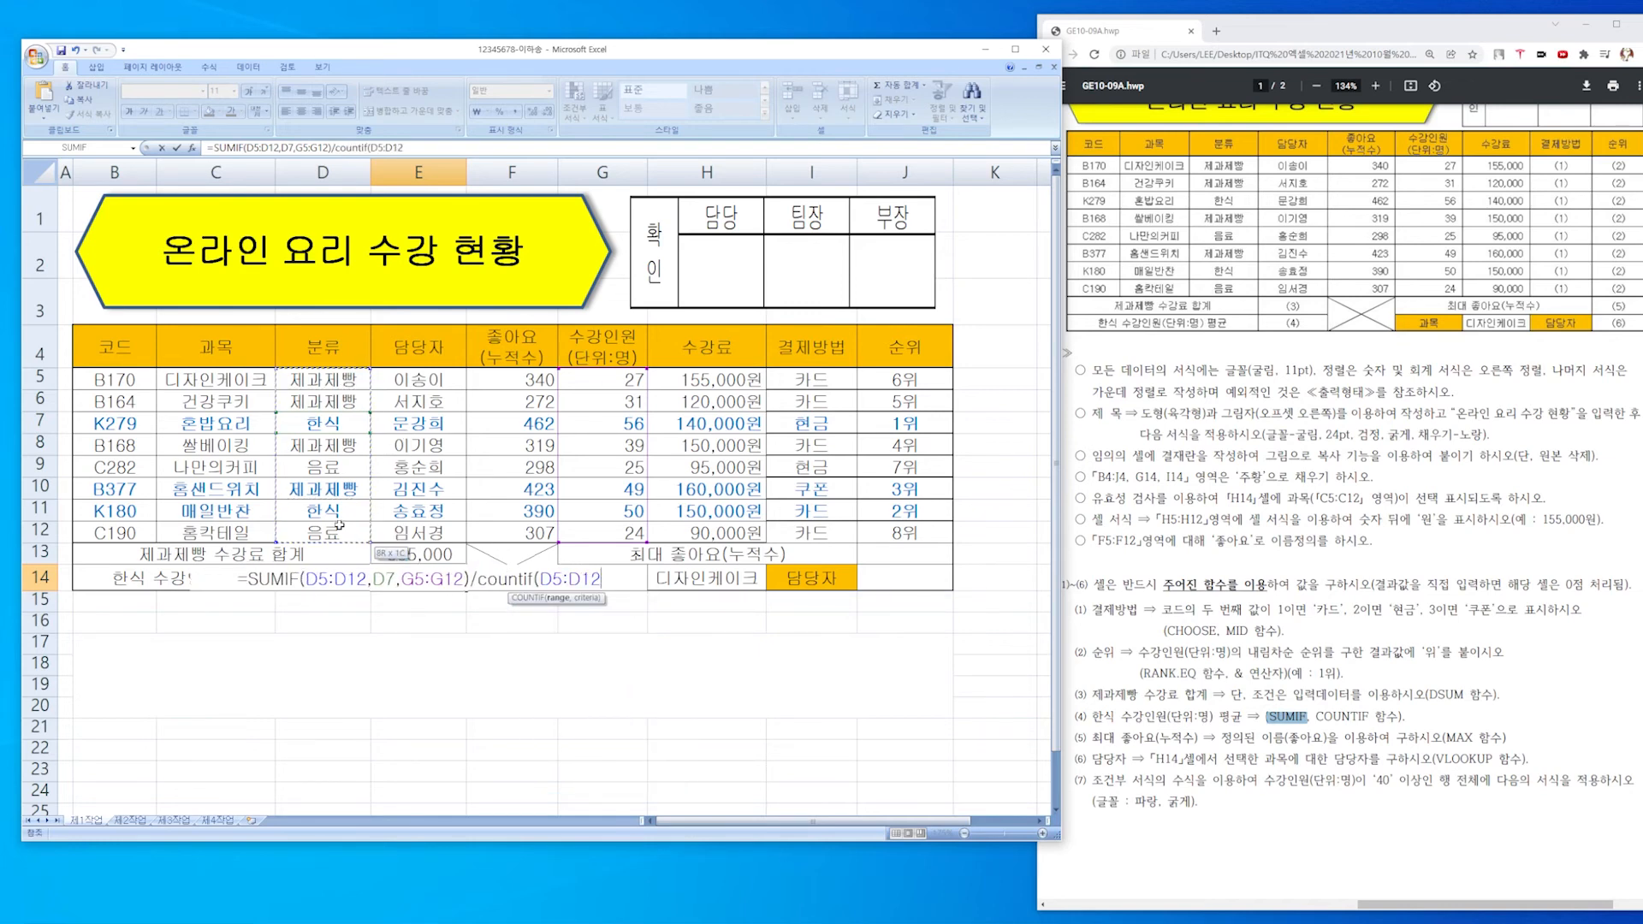
pyautogui.write(',')
pyautogui.click(322, 423)
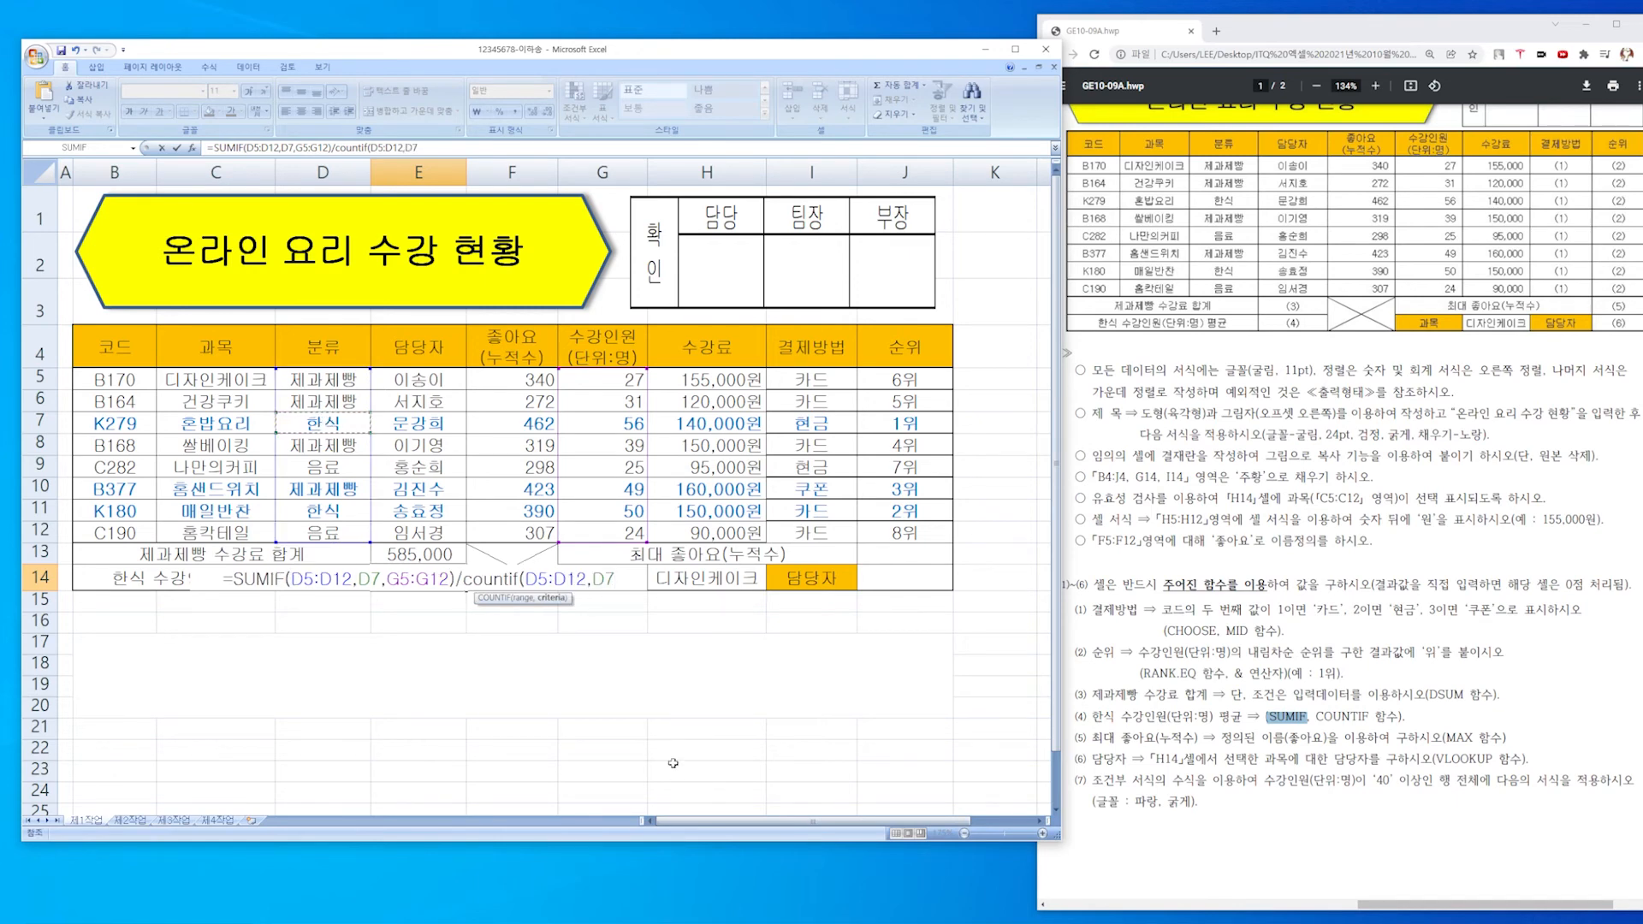
pyautogui.write(')')
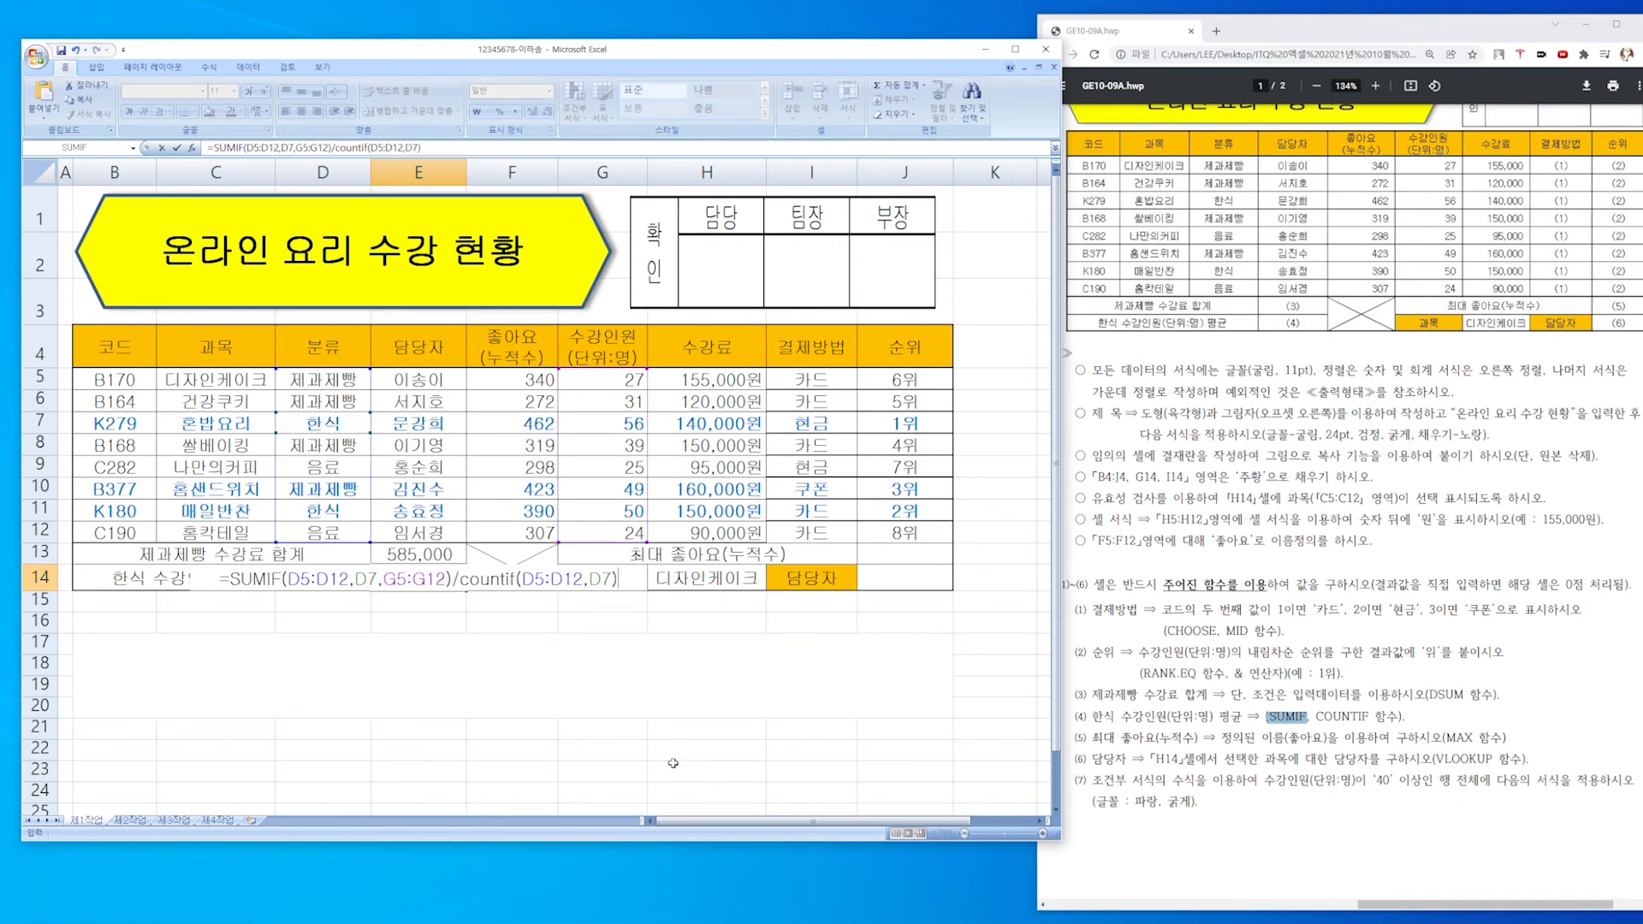
pyautogui.press('Return')
# Copy the complete SUMIF/COUNTIF formula text from E14 and paste it into merged cell B17.
pyautogui.doubleClick(416, 575)
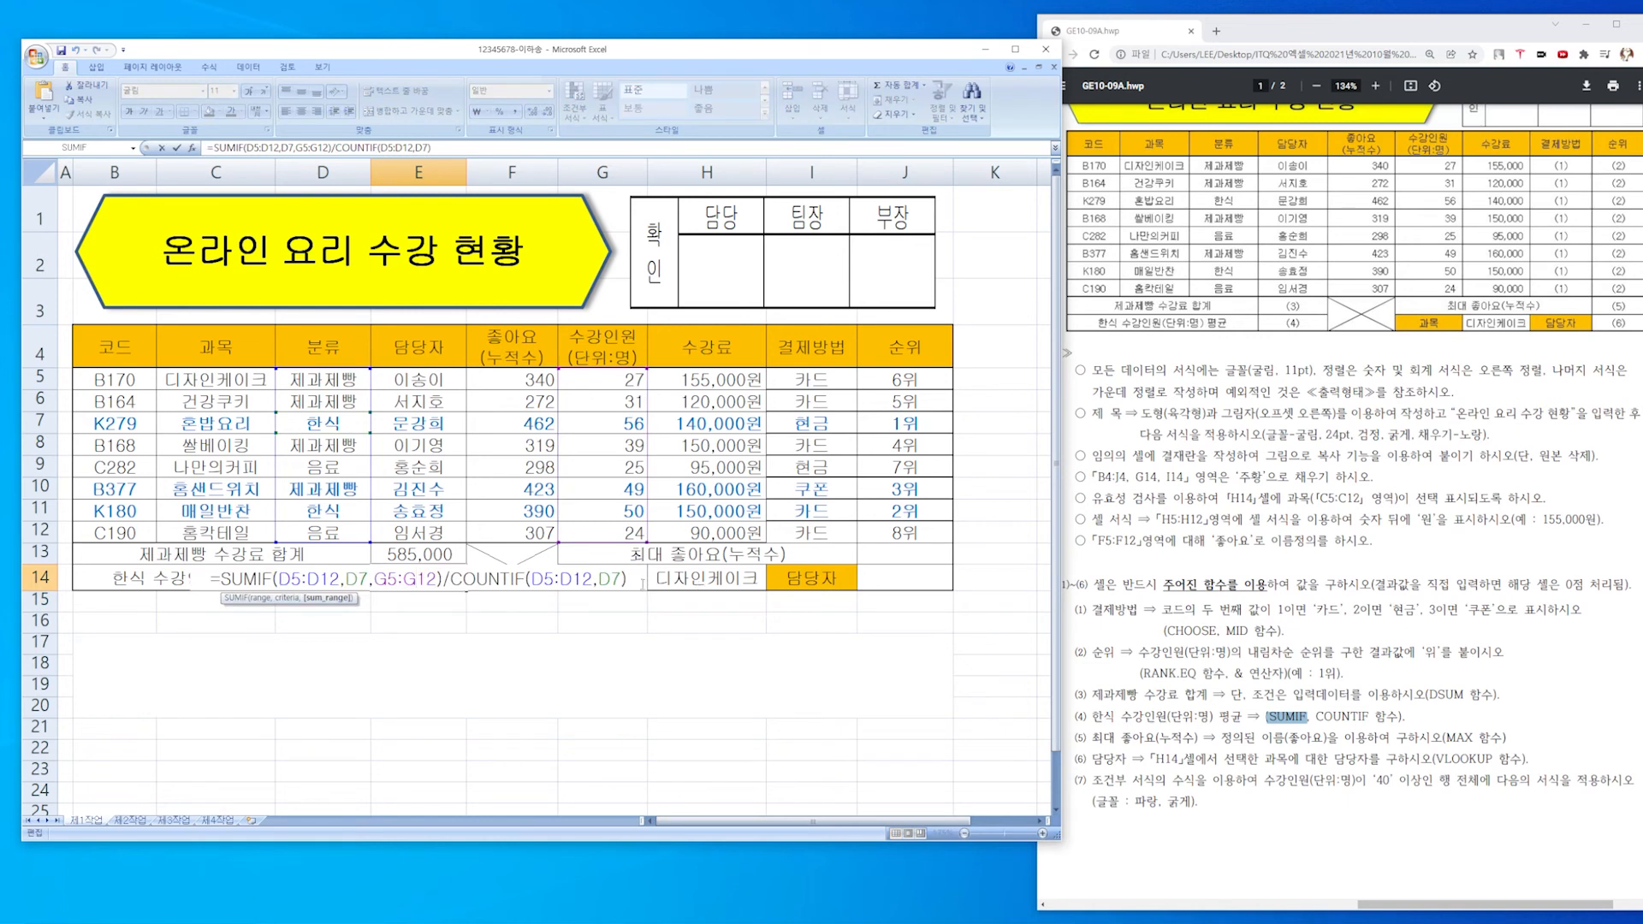
pyautogui.press('Return')
pyautogui.click(529, 678)
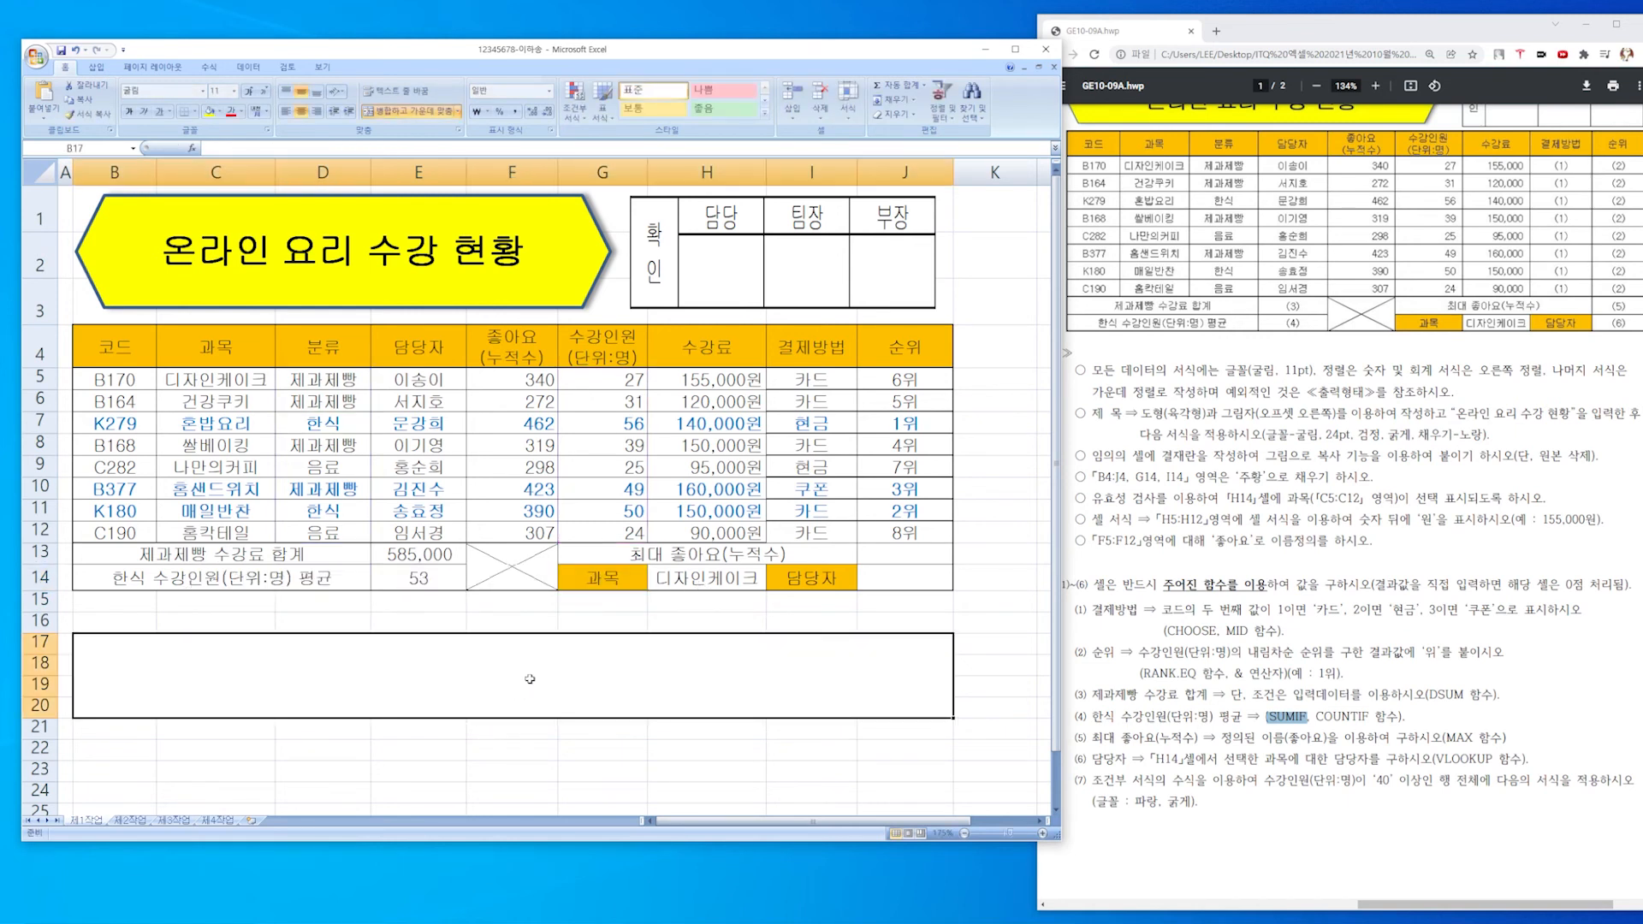
pyautogui.doubleClick(529, 679)
pyautogui.hotkey('ctrl', 'v')
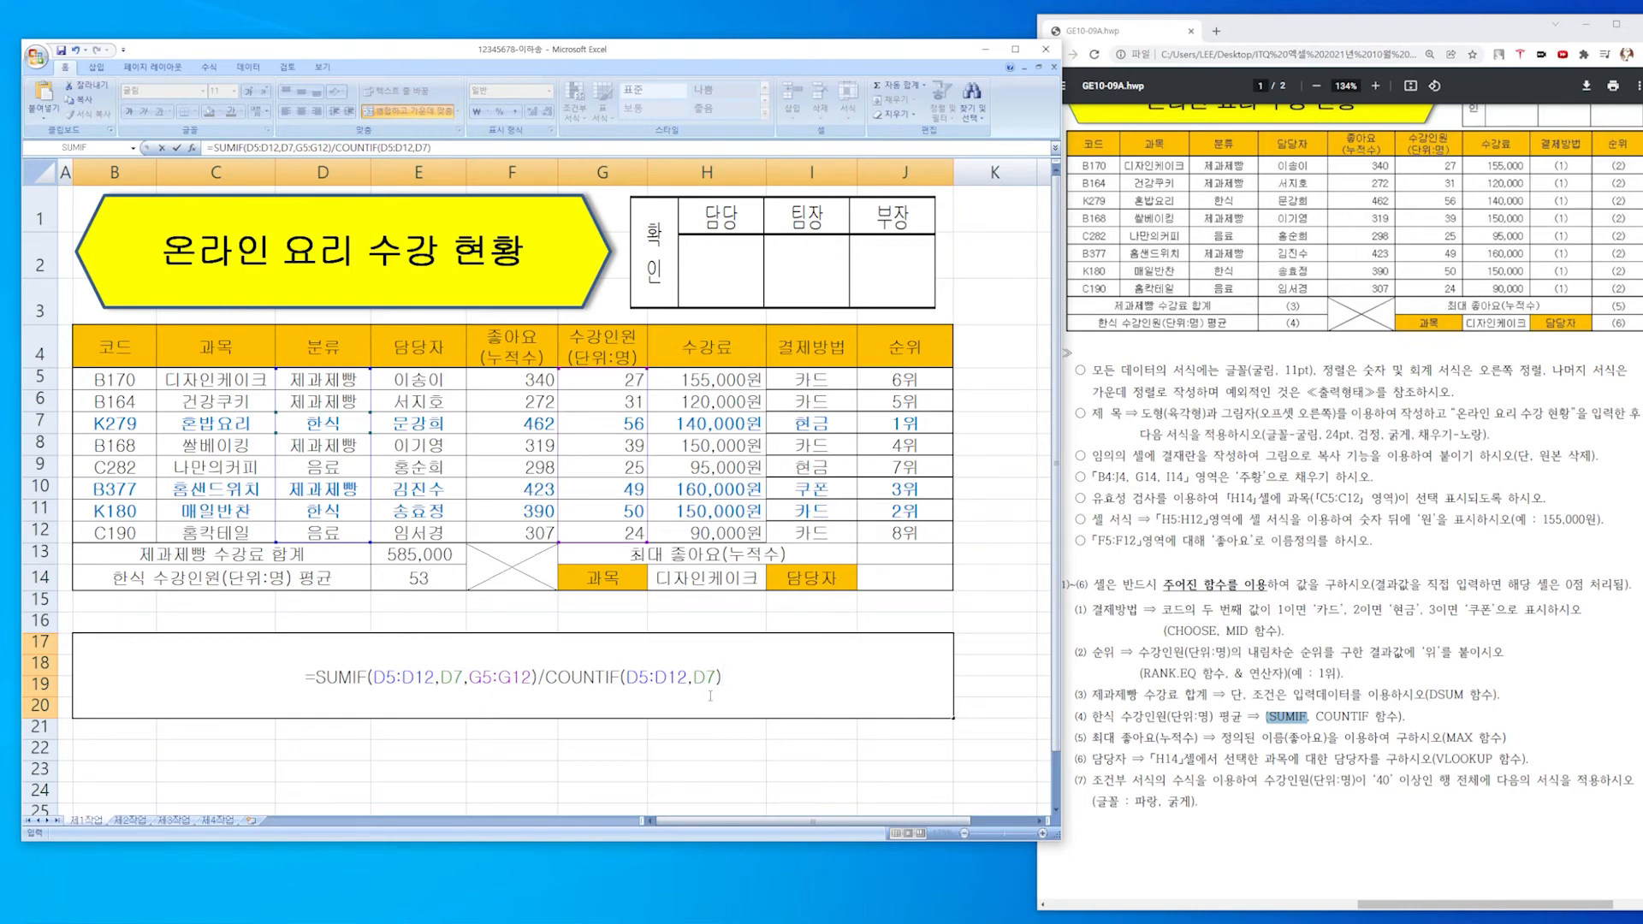
# Add a second line under the formula in B17 reading 한식의 총 수강인원 / 한식의 갯수.
pyautogui.click(753, 684)
pyautogui.hotkey('alt', 'Return')
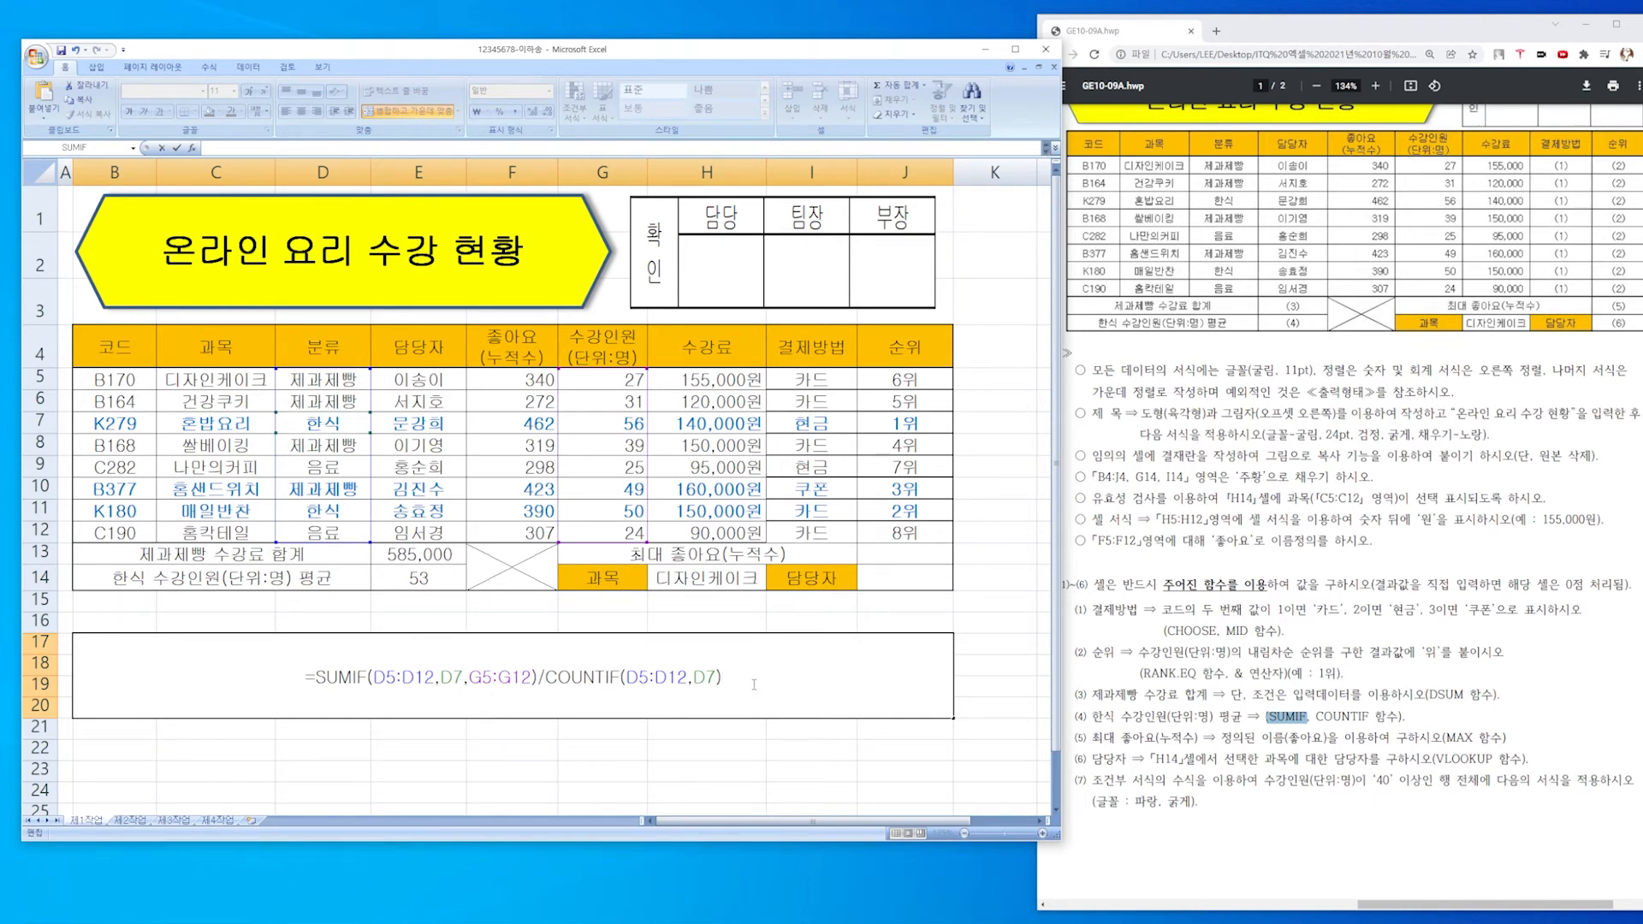
pyautogui.write('한식의 총 수강인원 / ')
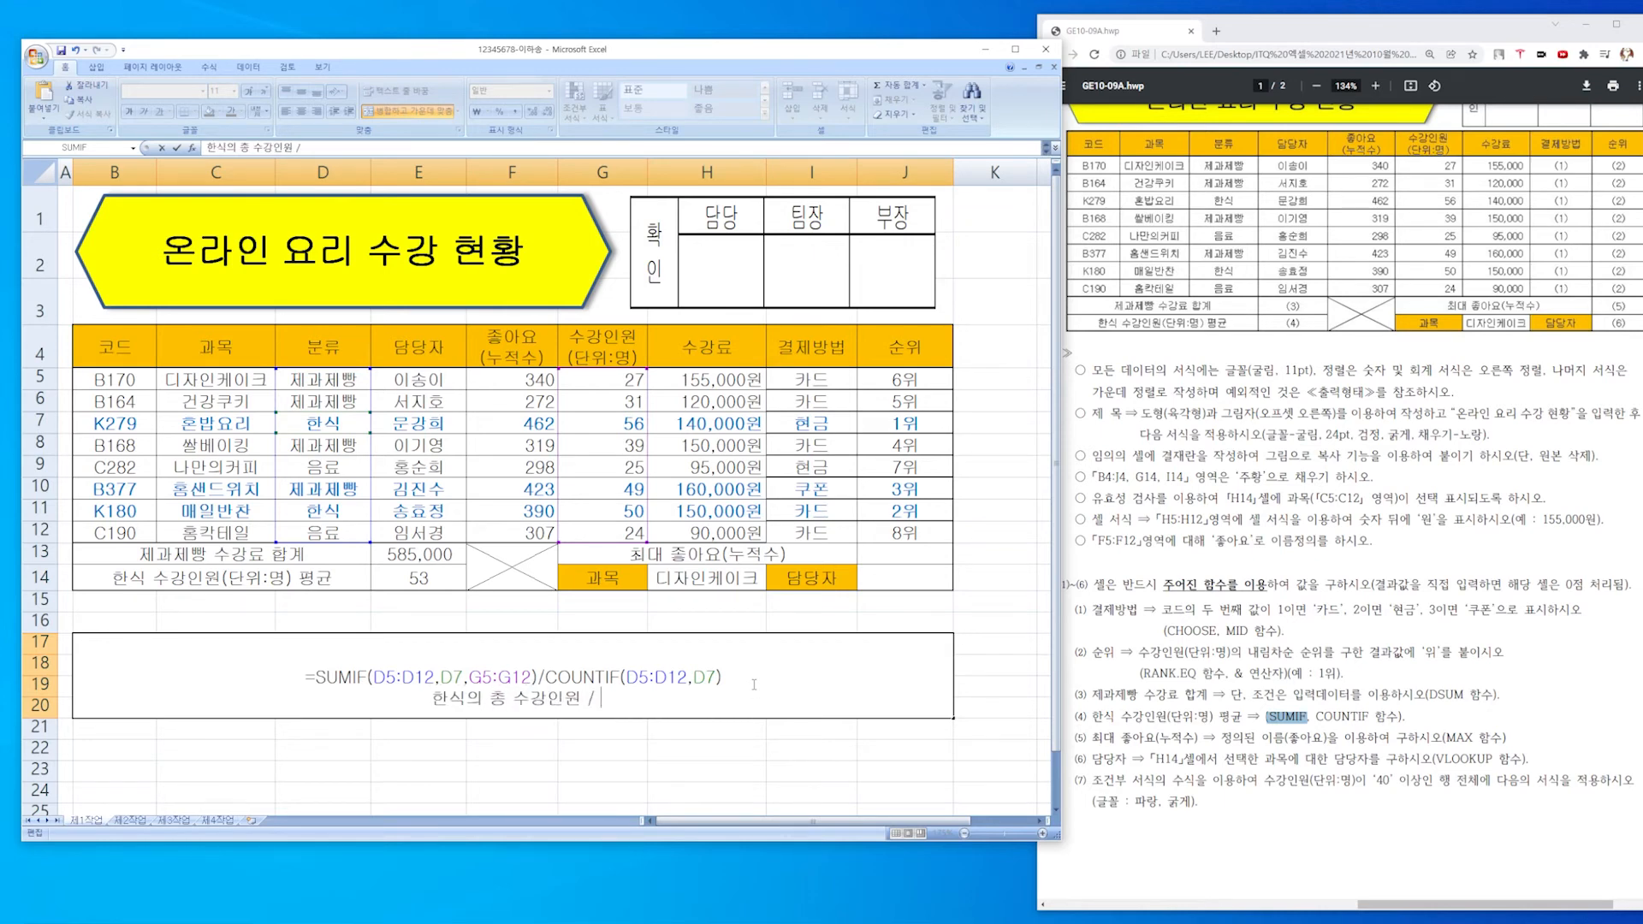
pyautogui.write('한식의 갯수')
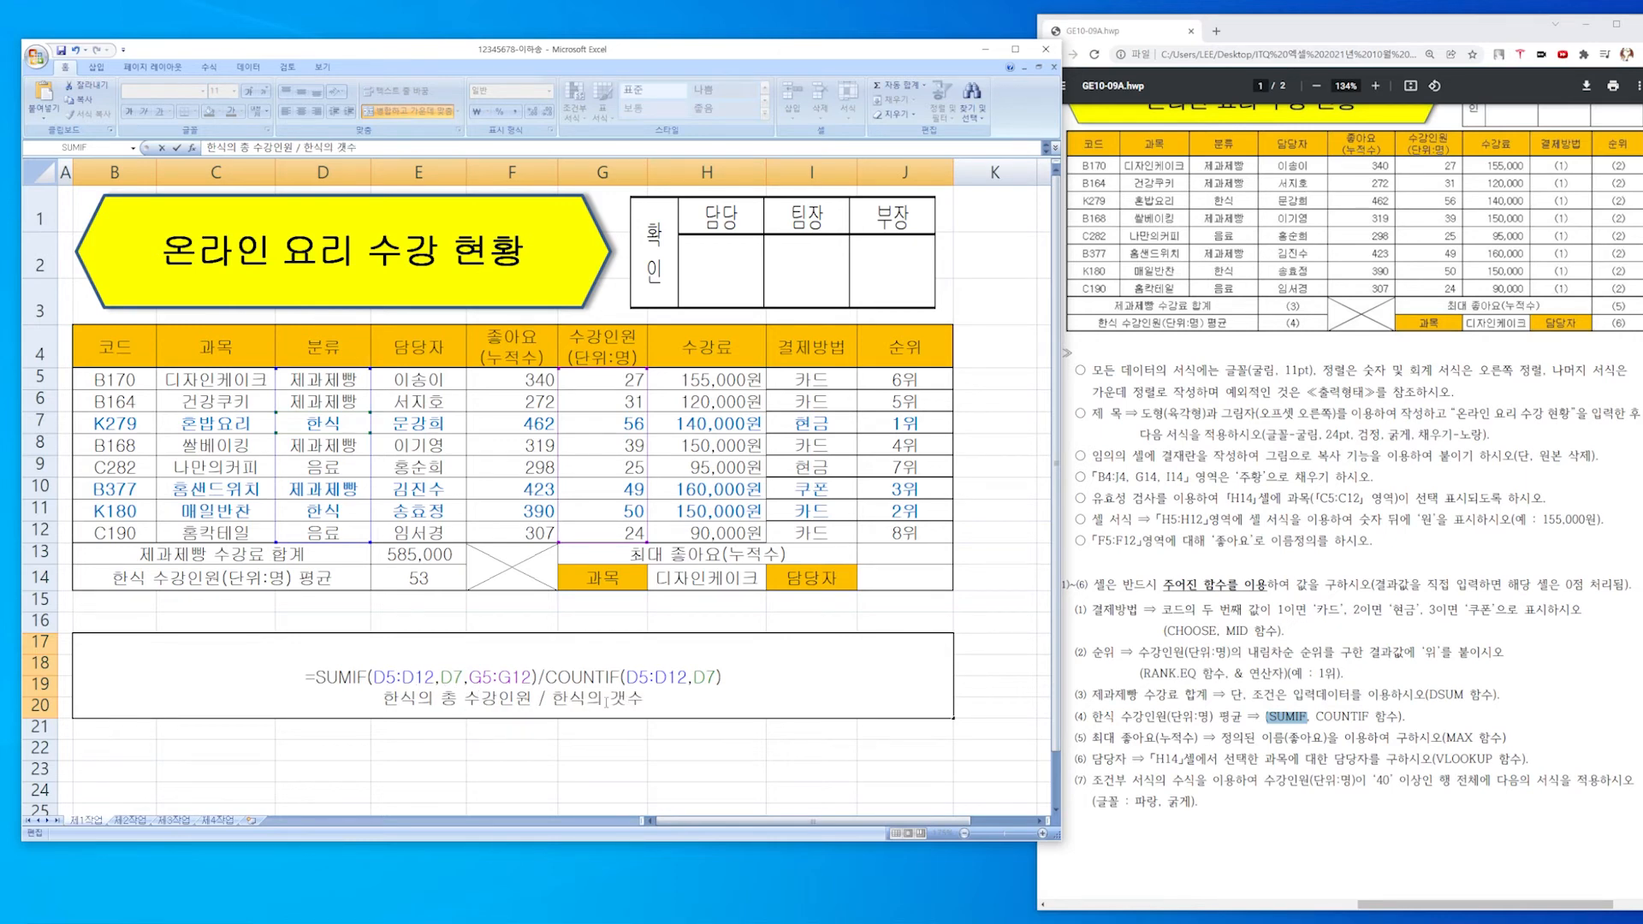
# Compare the formula with its explanation line, delete both from B17 and confirm the empty cell.
pyautogui.click(442, 679)
pyautogui.click(460, 700)
pyautogui.moveTo(678, 713); pyautogui.dragTo(295, 674)
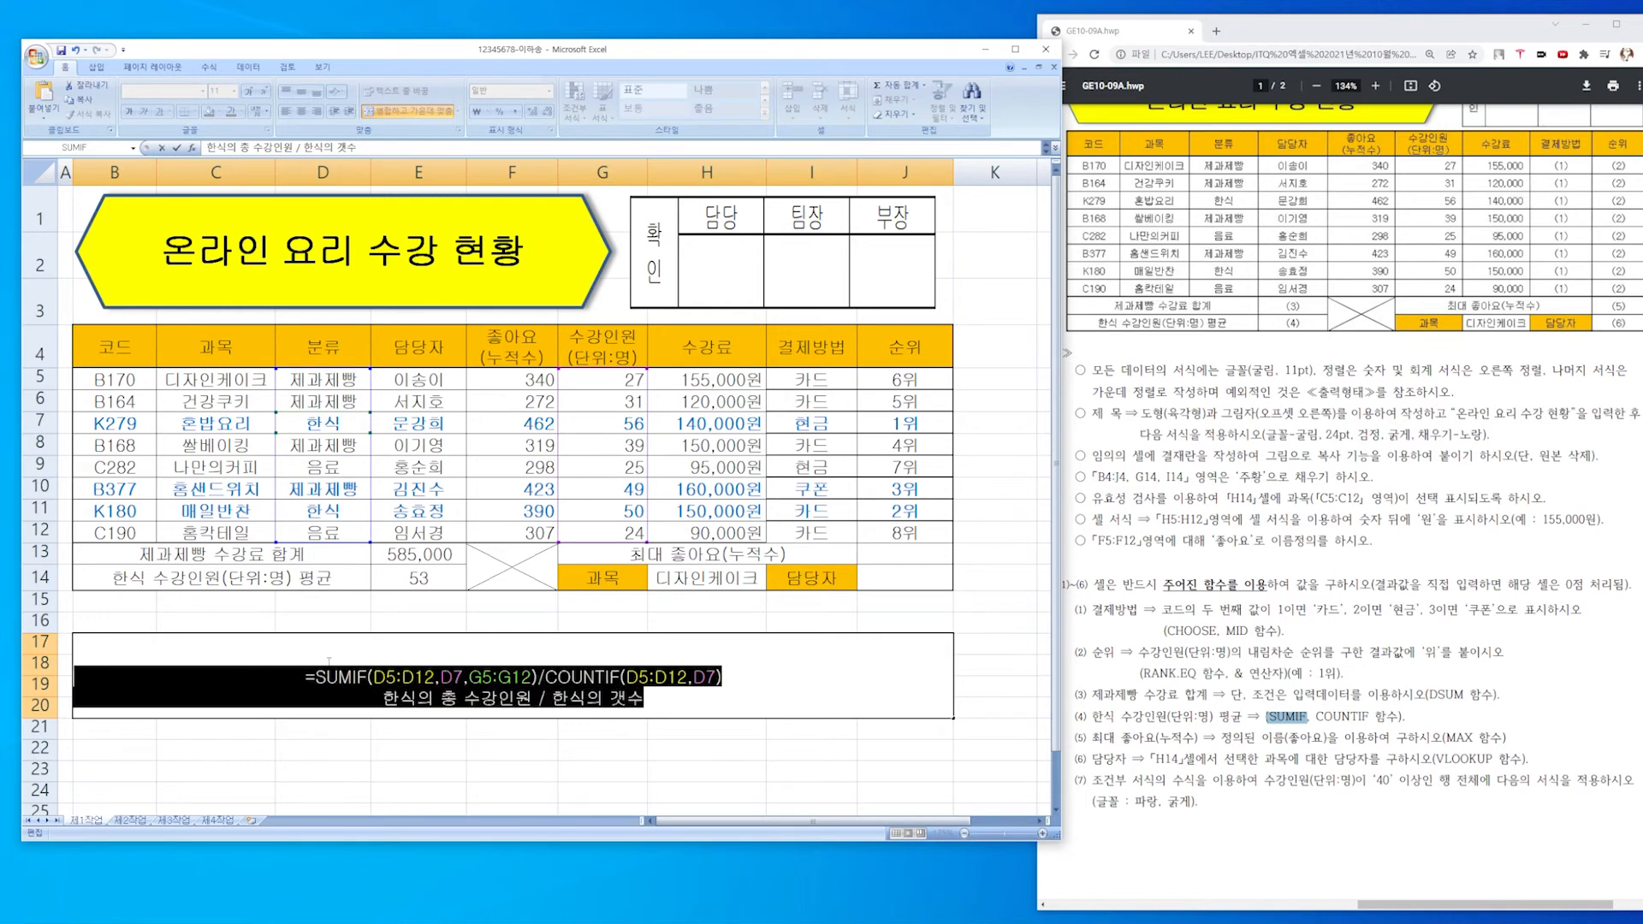
pyautogui.press('Delete')
pyautogui.press('Return')
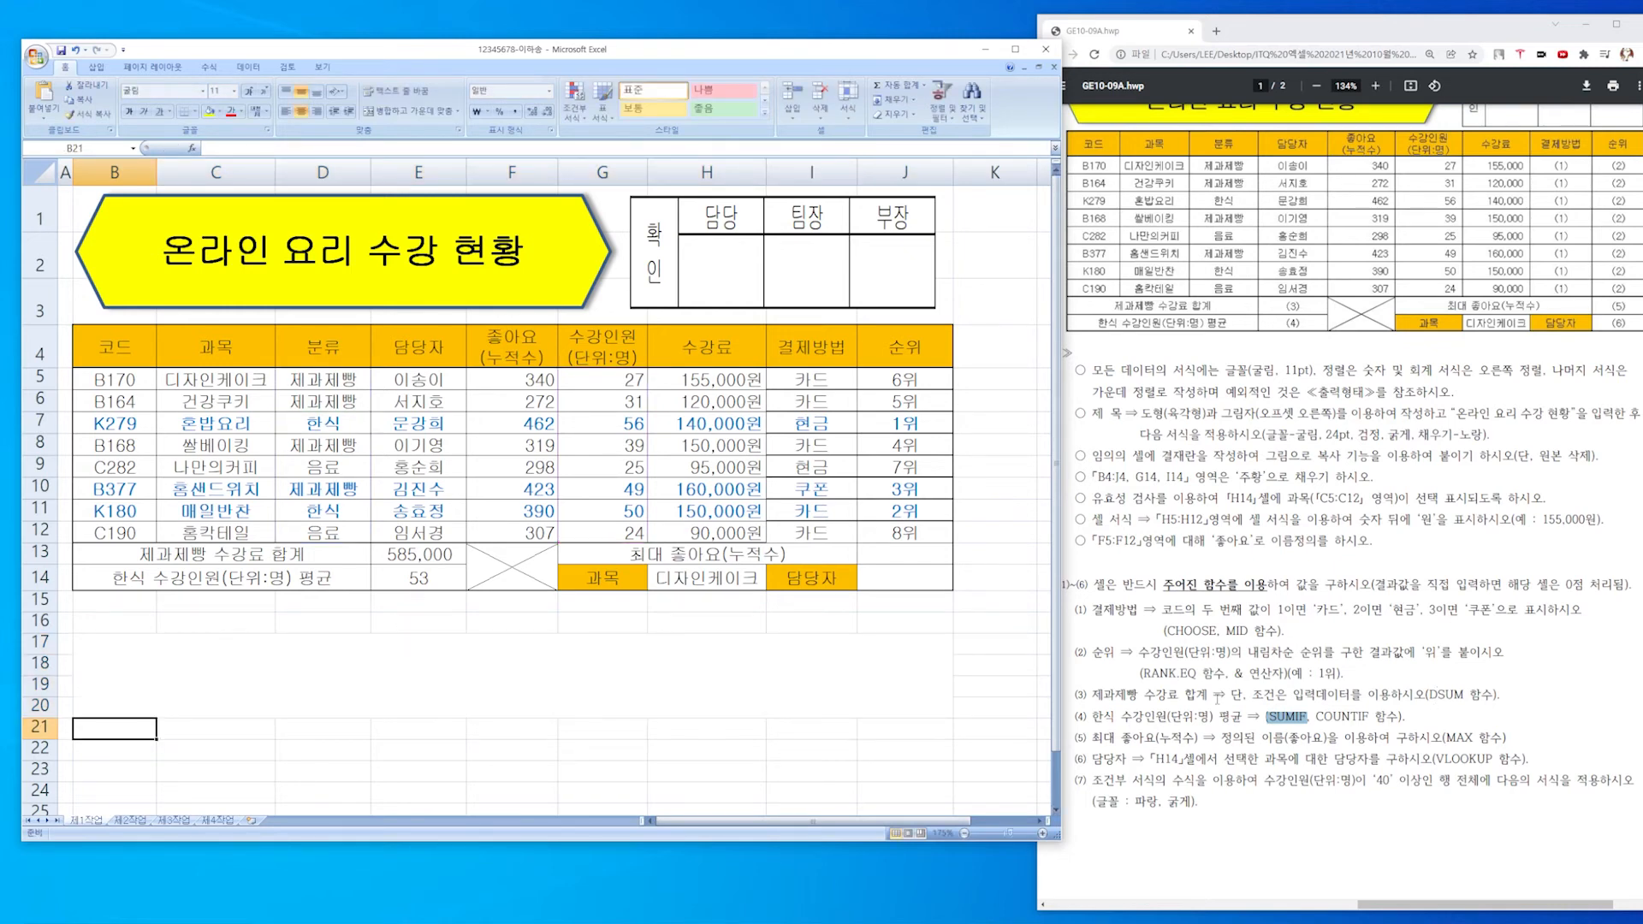
# Review items (4) and (5) on the exam sheet, especially the 최대 좋아요(누적수) requirement using the defined name 좋아요 and MAX.
pyautogui.click(1217, 697)
pyautogui.moveTo(1105, 717); pyautogui.dragTo(1392, 720)
pyautogui.click(1110, 728)
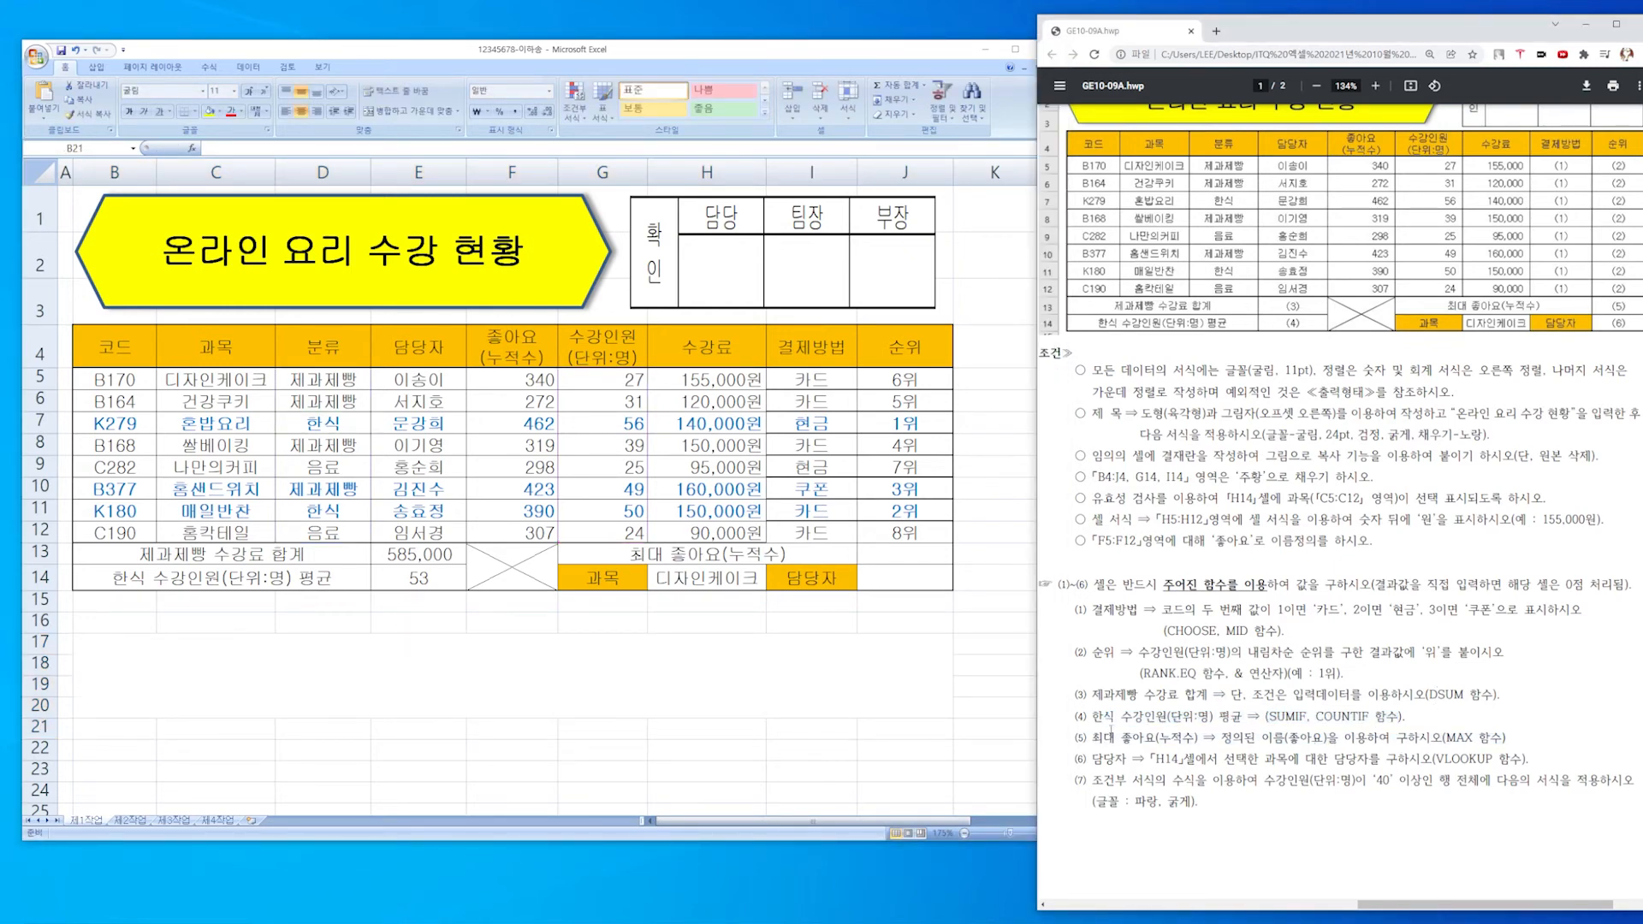
pyautogui.moveTo(1094, 737); pyautogui.dragTo(1504, 739)
pyautogui.click(1173, 760)
pyautogui.moveTo(1104, 739); pyautogui.dragTo(1315, 738)
pyautogui.click(1216, 747)
pyautogui.click(1405, 742)
pyautogui.moveTo(1489, 737); pyautogui.dragTo(1369, 739)
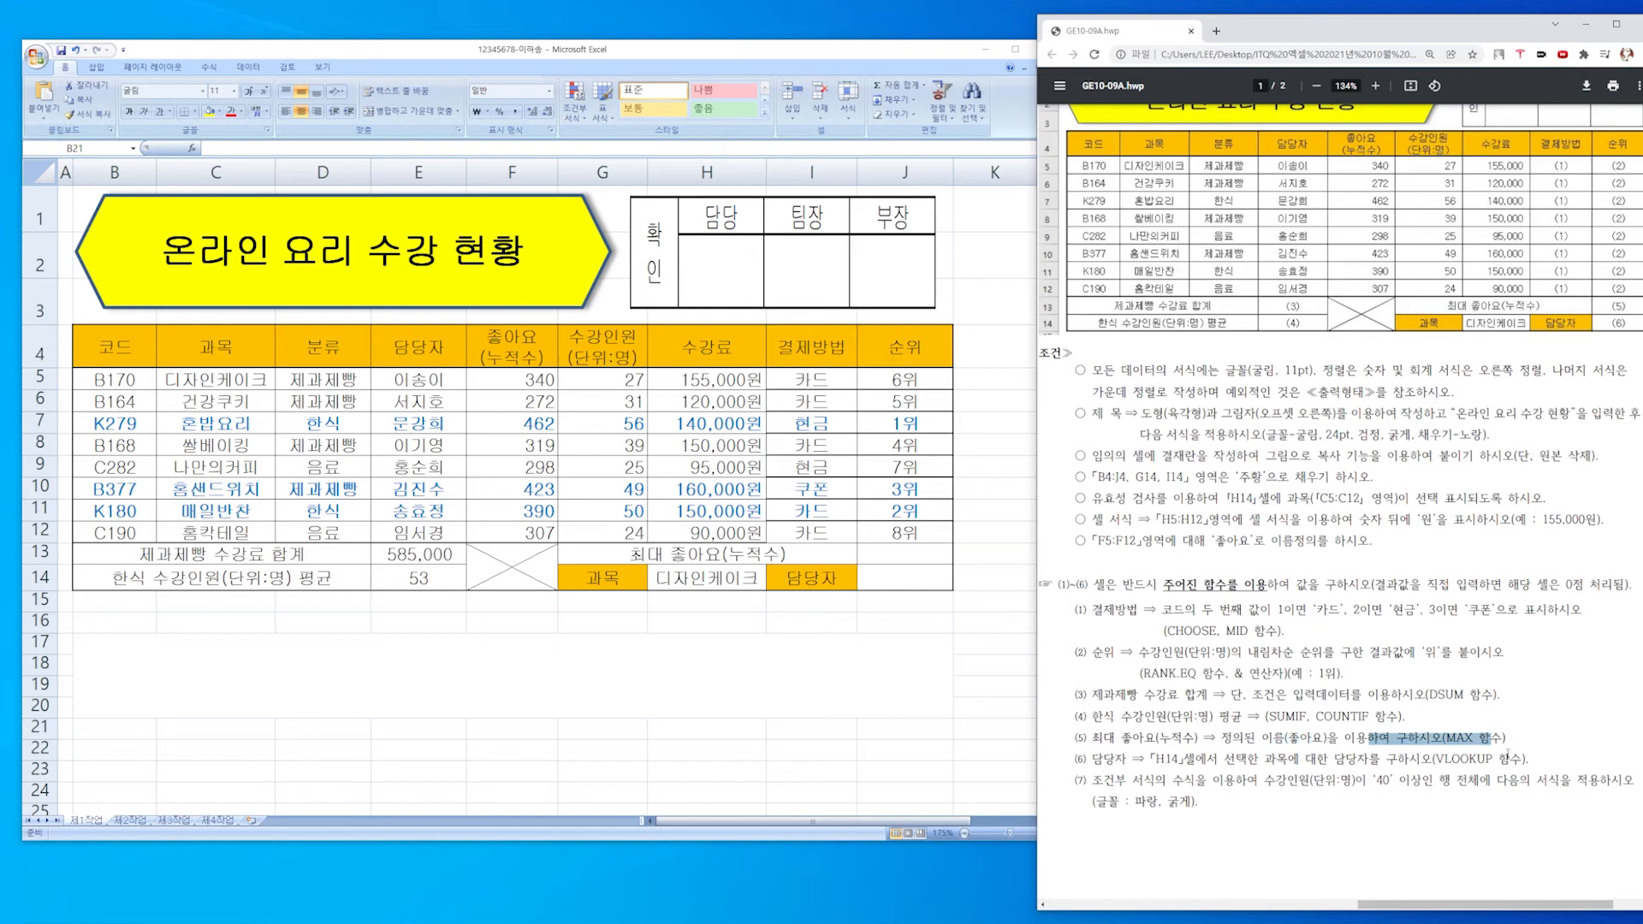
pyautogui.moveTo(1078, 738); pyautogui.dragTo(1356, 741)
pyautogui.click(1439, 759)
pyautogui.click(1357, 753)
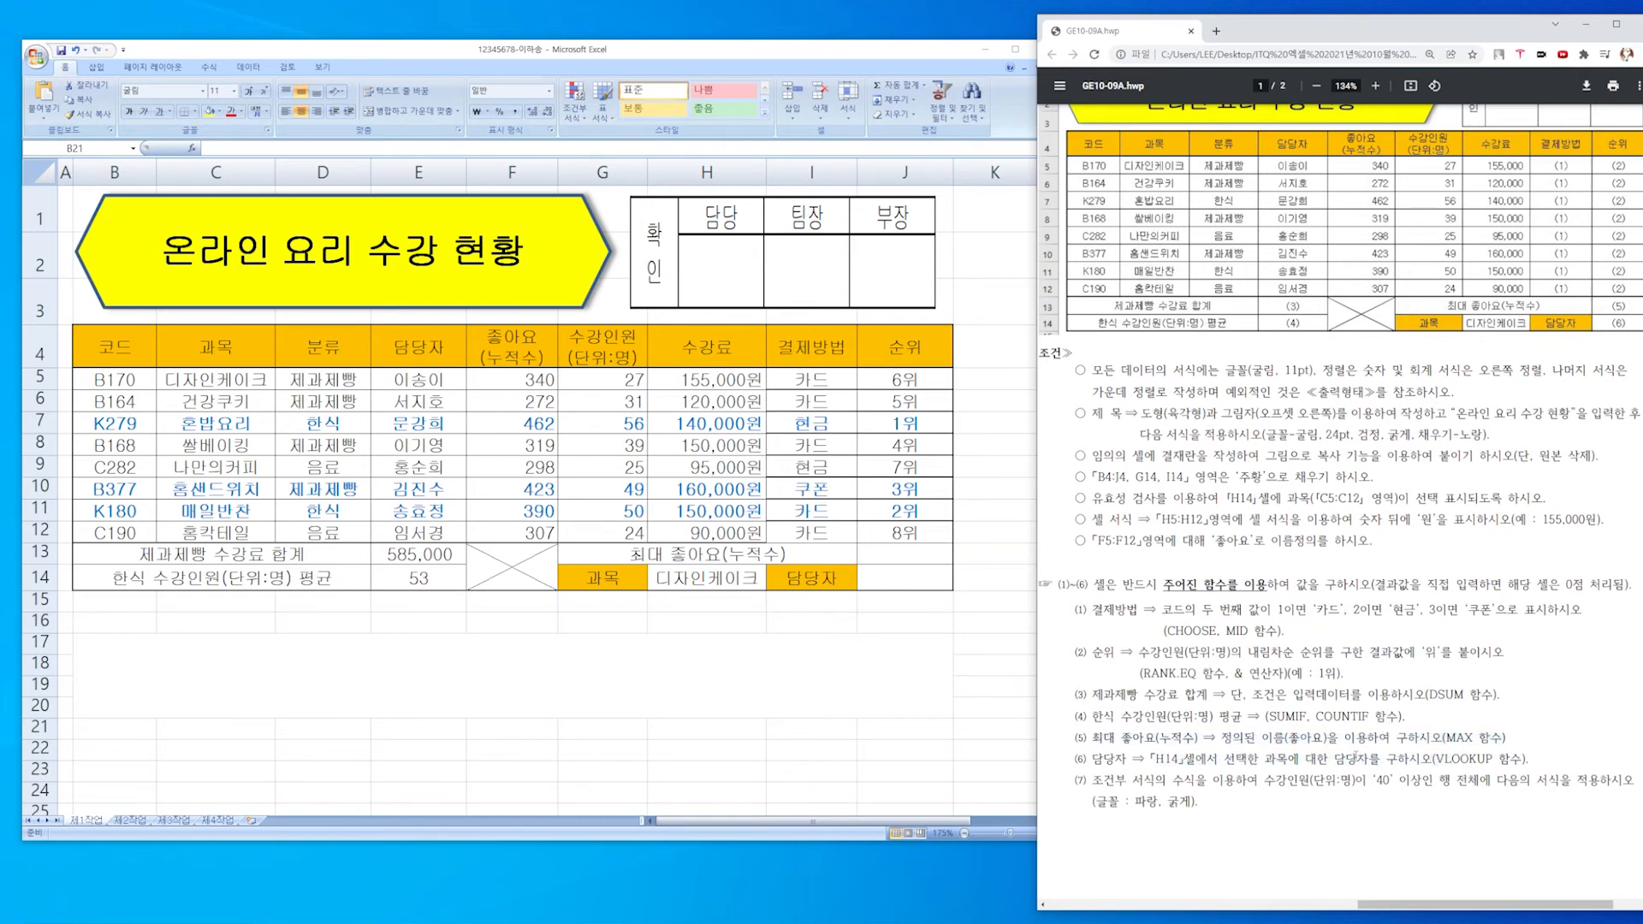
pyautogui.moveTo(1233, 740); pyautogui.dragTo(1388, 746)
pyautogui.click(1388, 753)
pyautogui.click(481, 619)
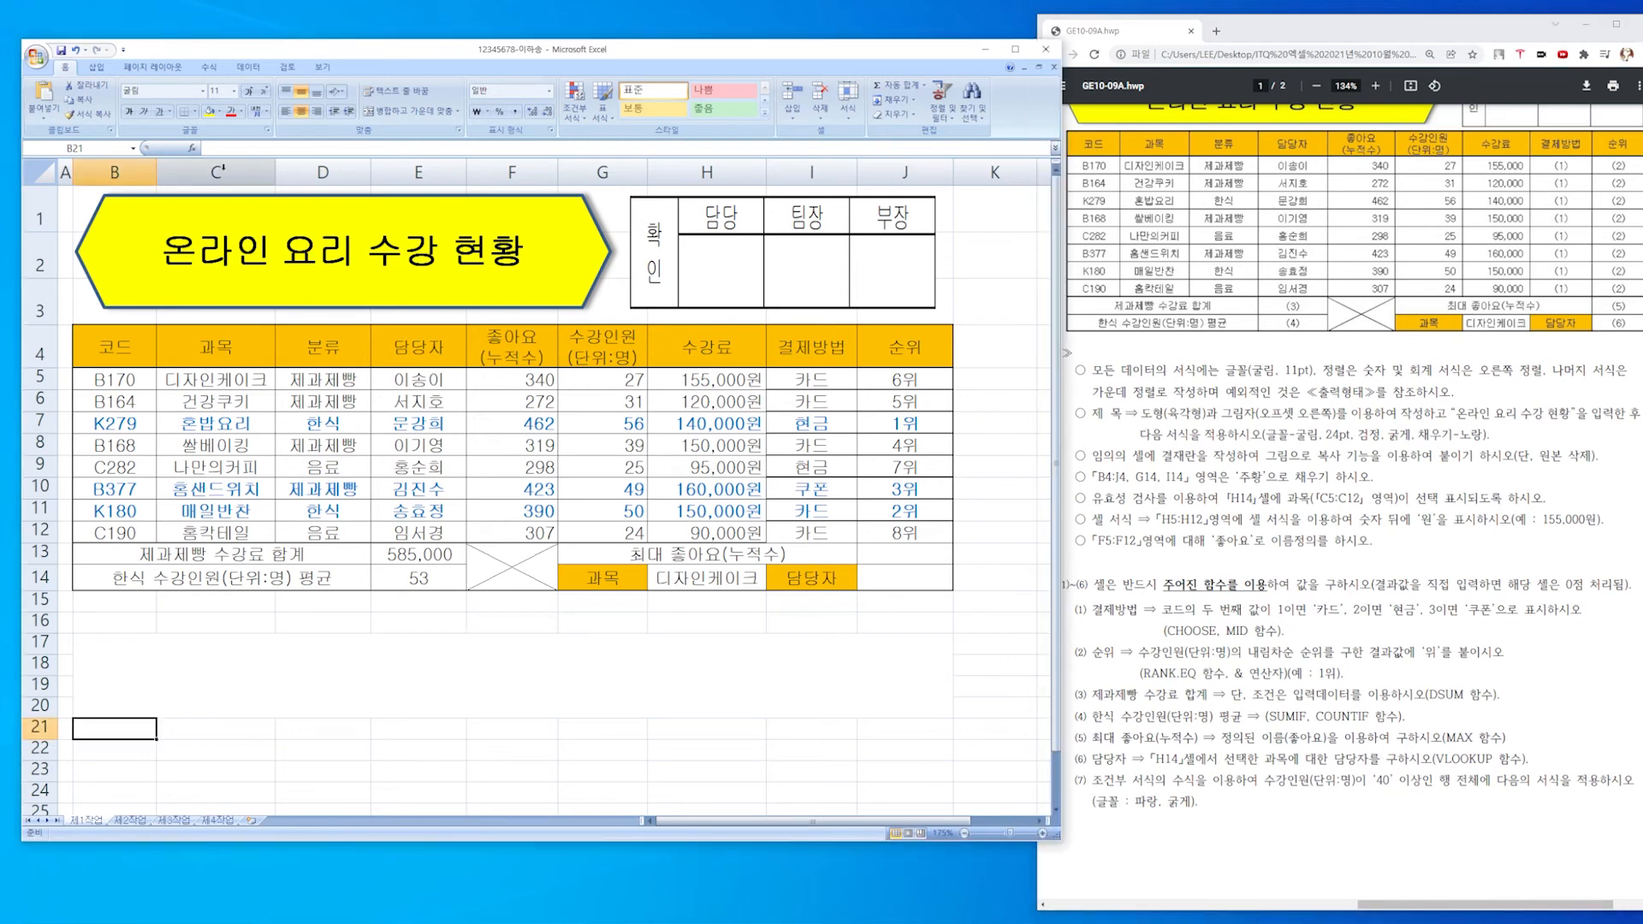
pyautogui.click(524, 661)
pyautogui.click(193, 149)
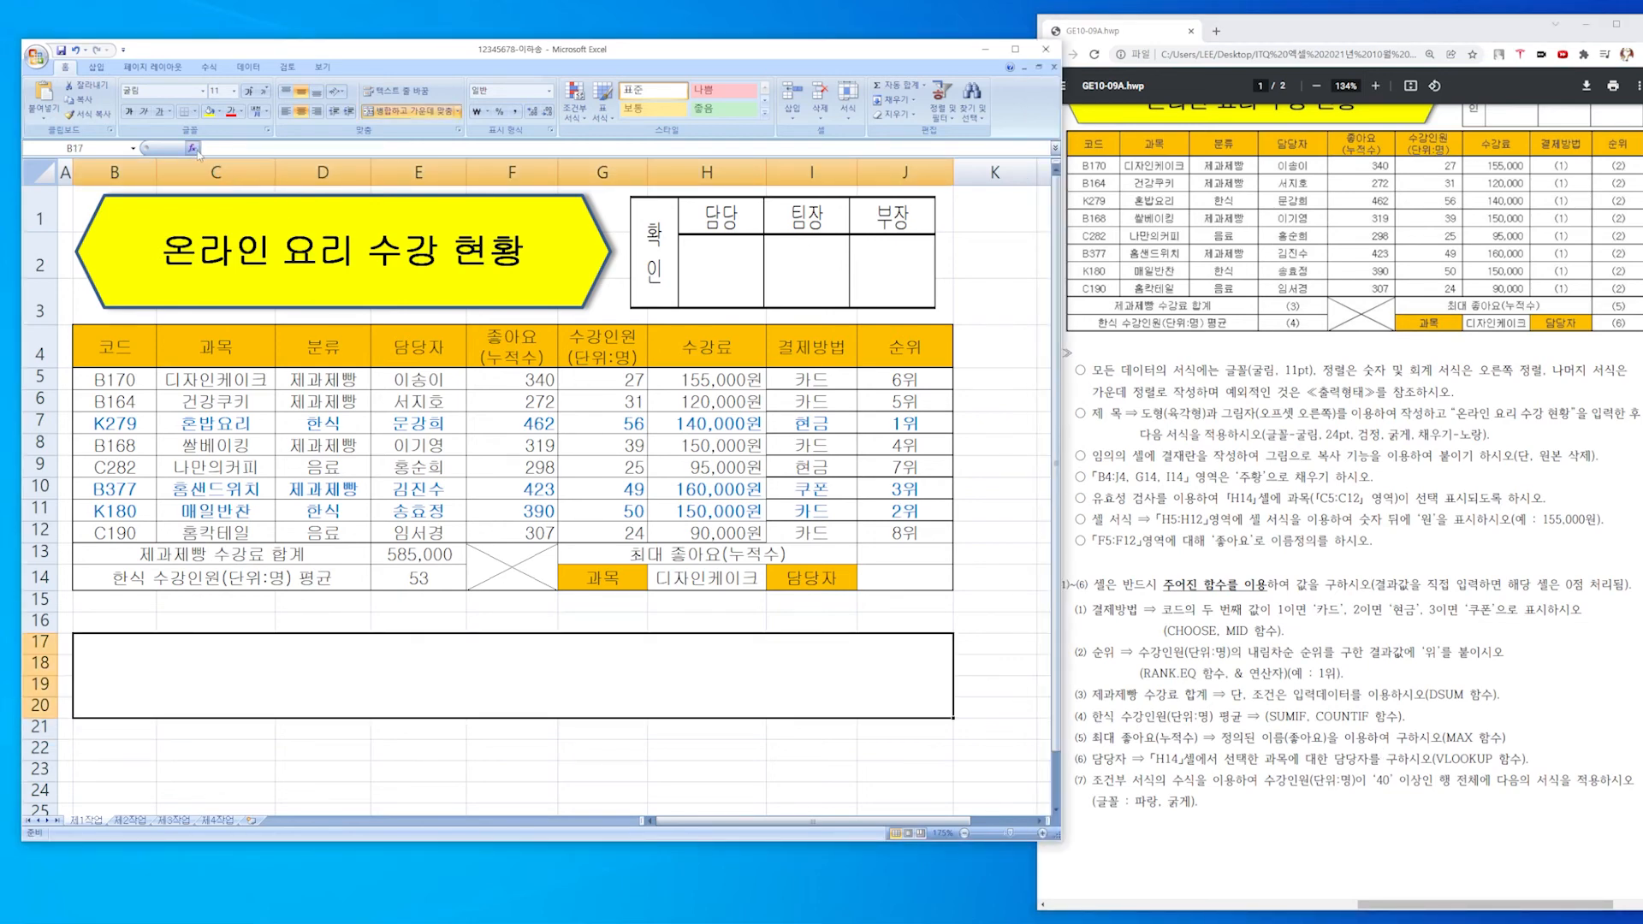
pyautogui.write('m')
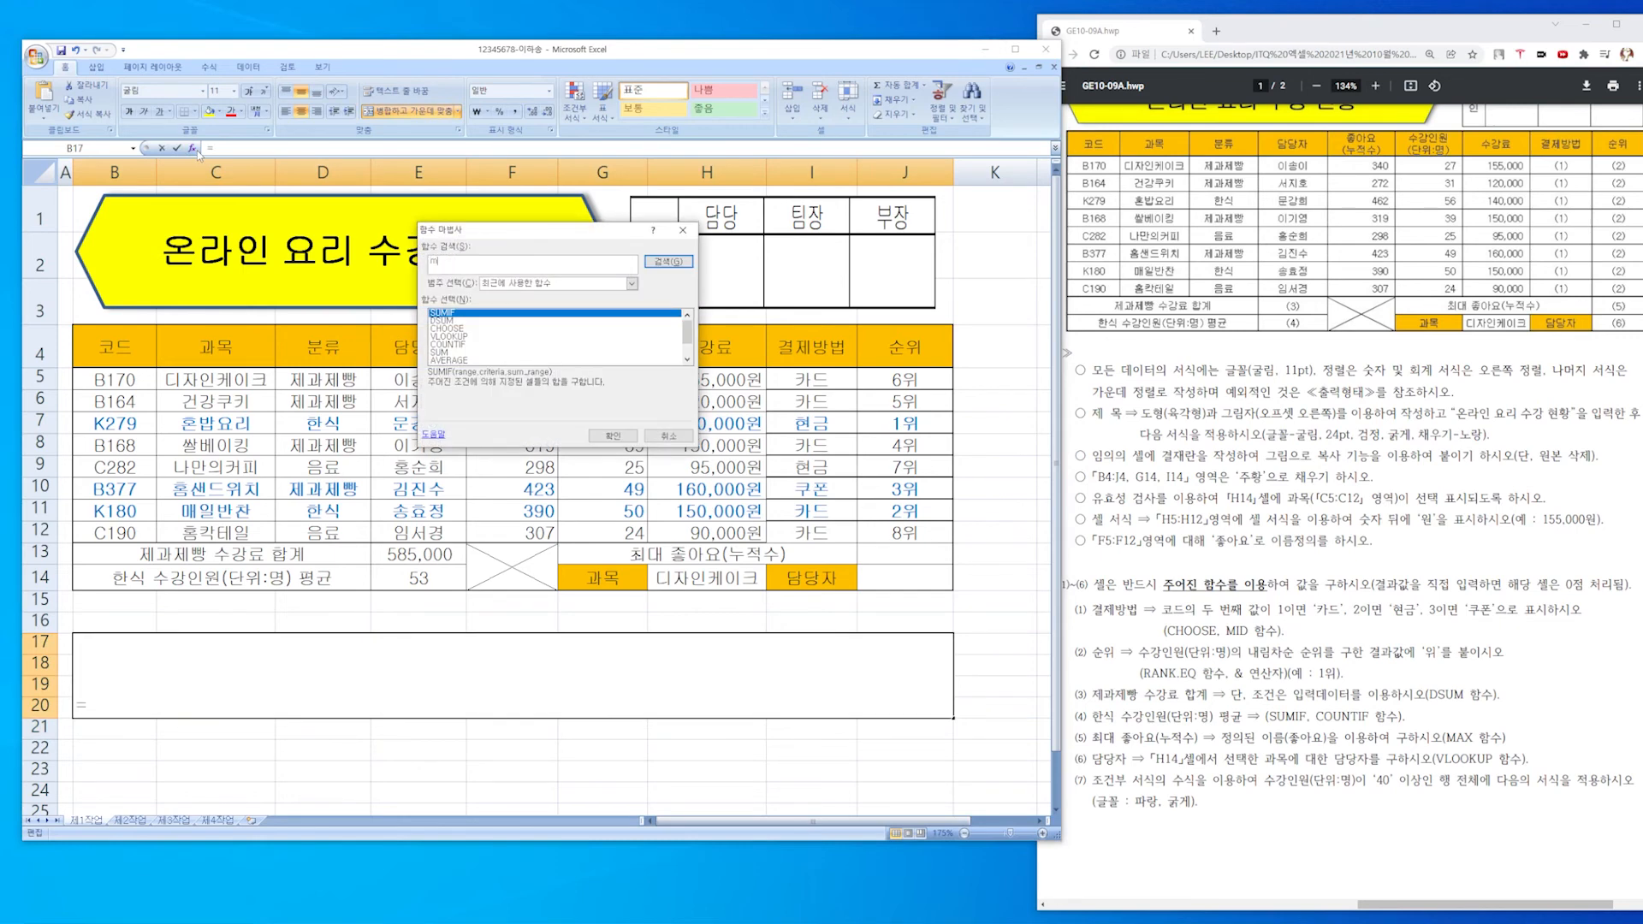
pyautogui.write('ax')
pyautogui.press('Return')
pyautogui.click(612, 435)
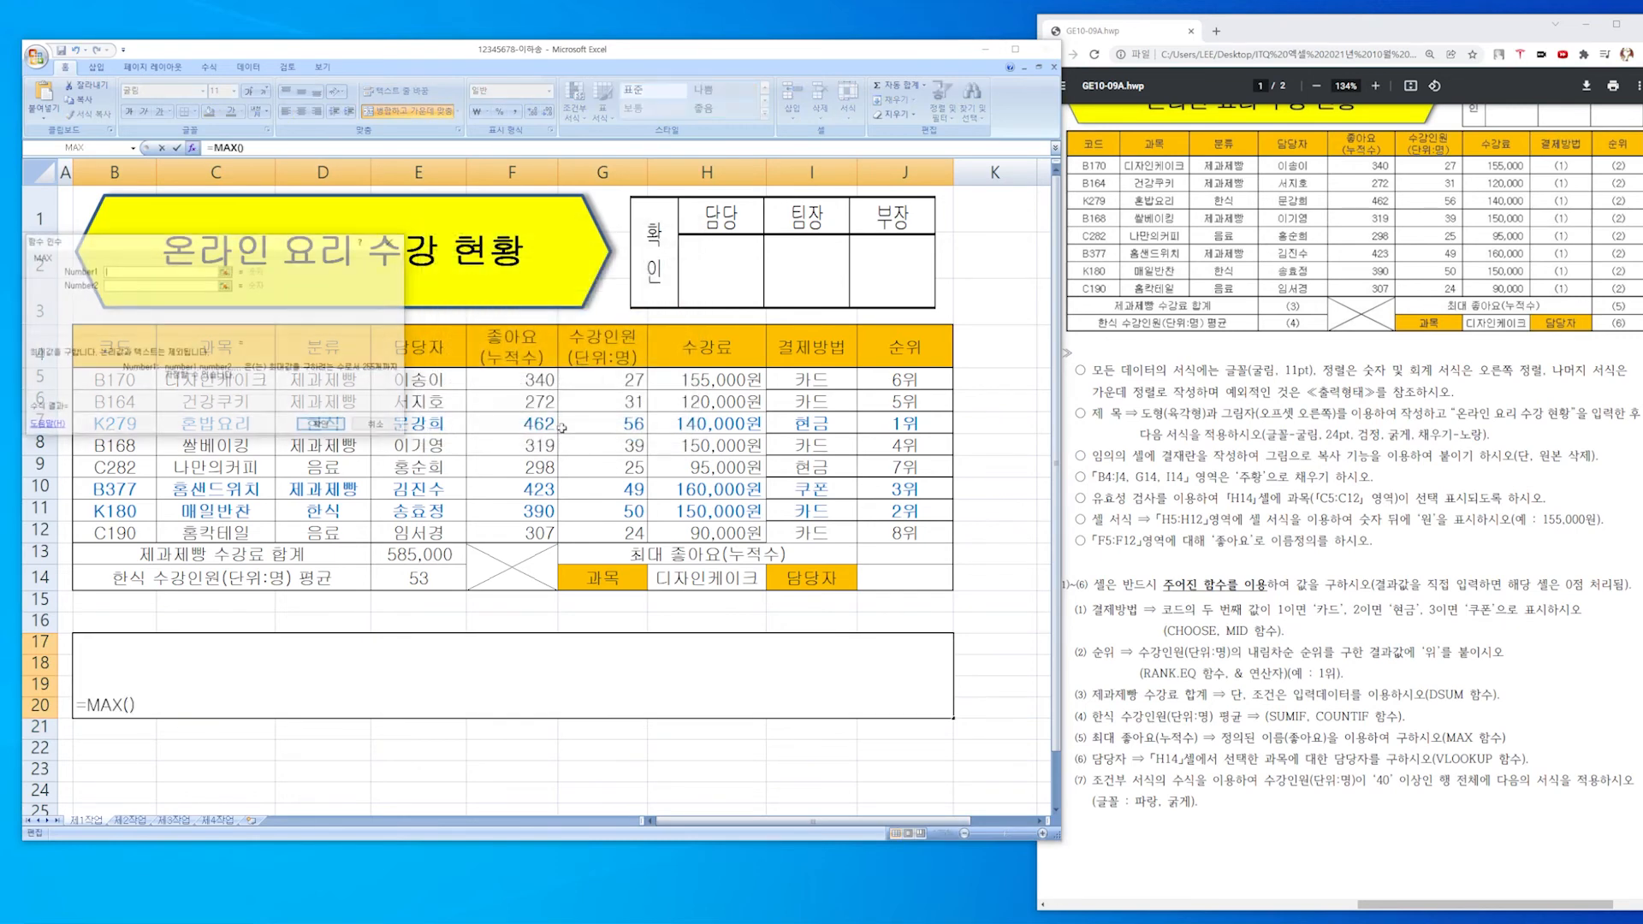
pyautogui.moveTo(262, 243); pyautogui.dragTo(657, 203)
pyautogui.click(569, 242)
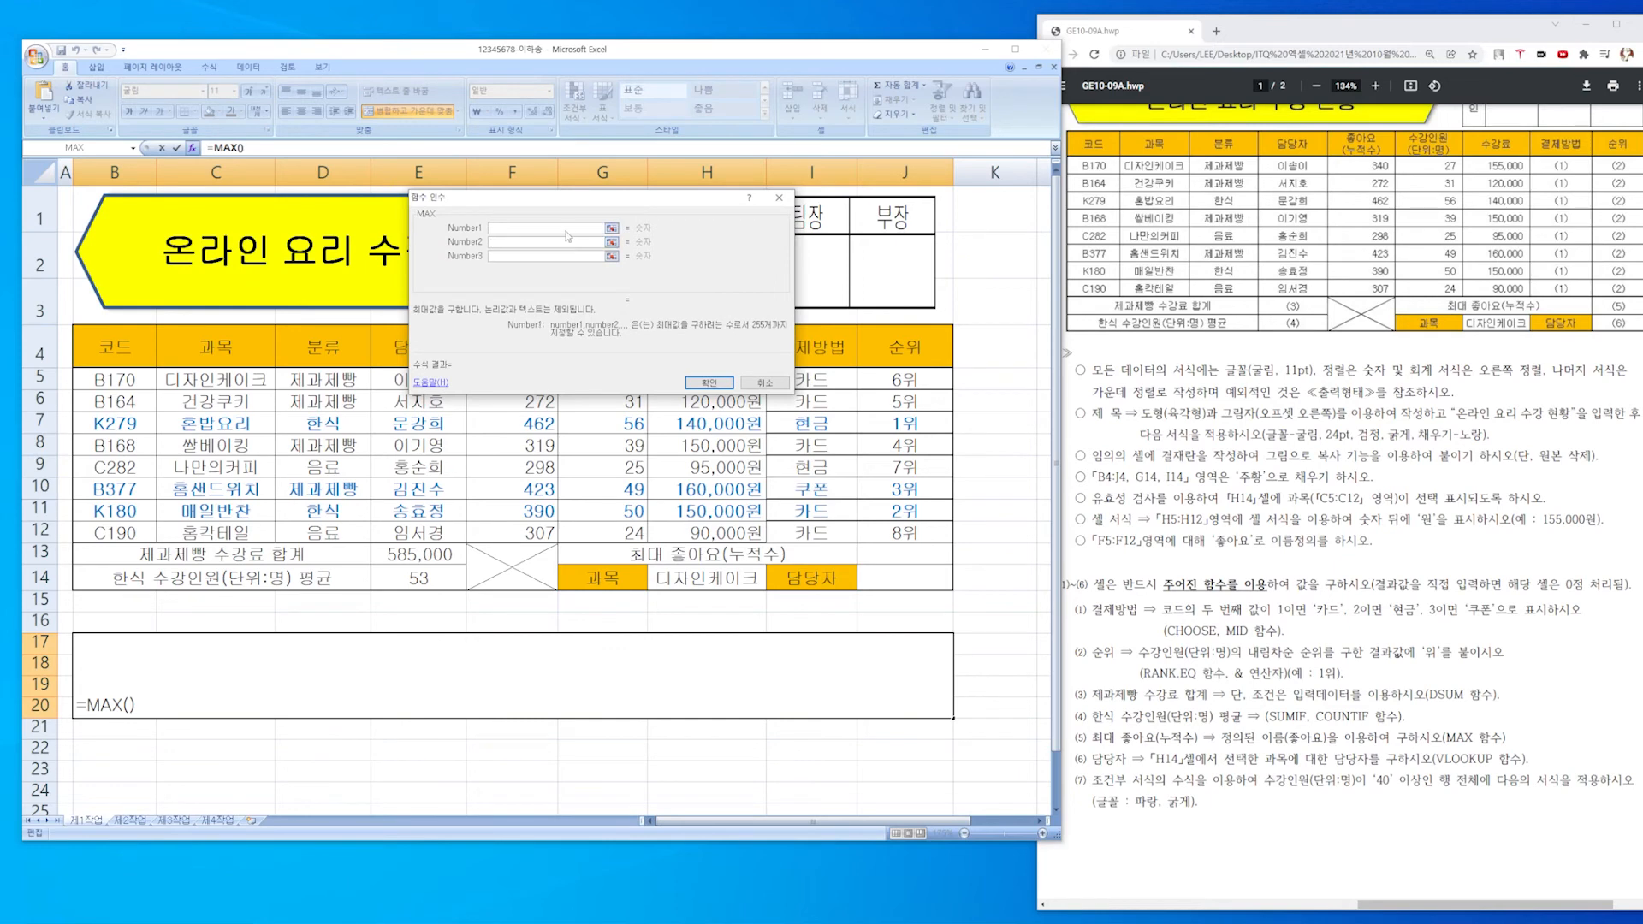
pyautogui.click(558, 255)
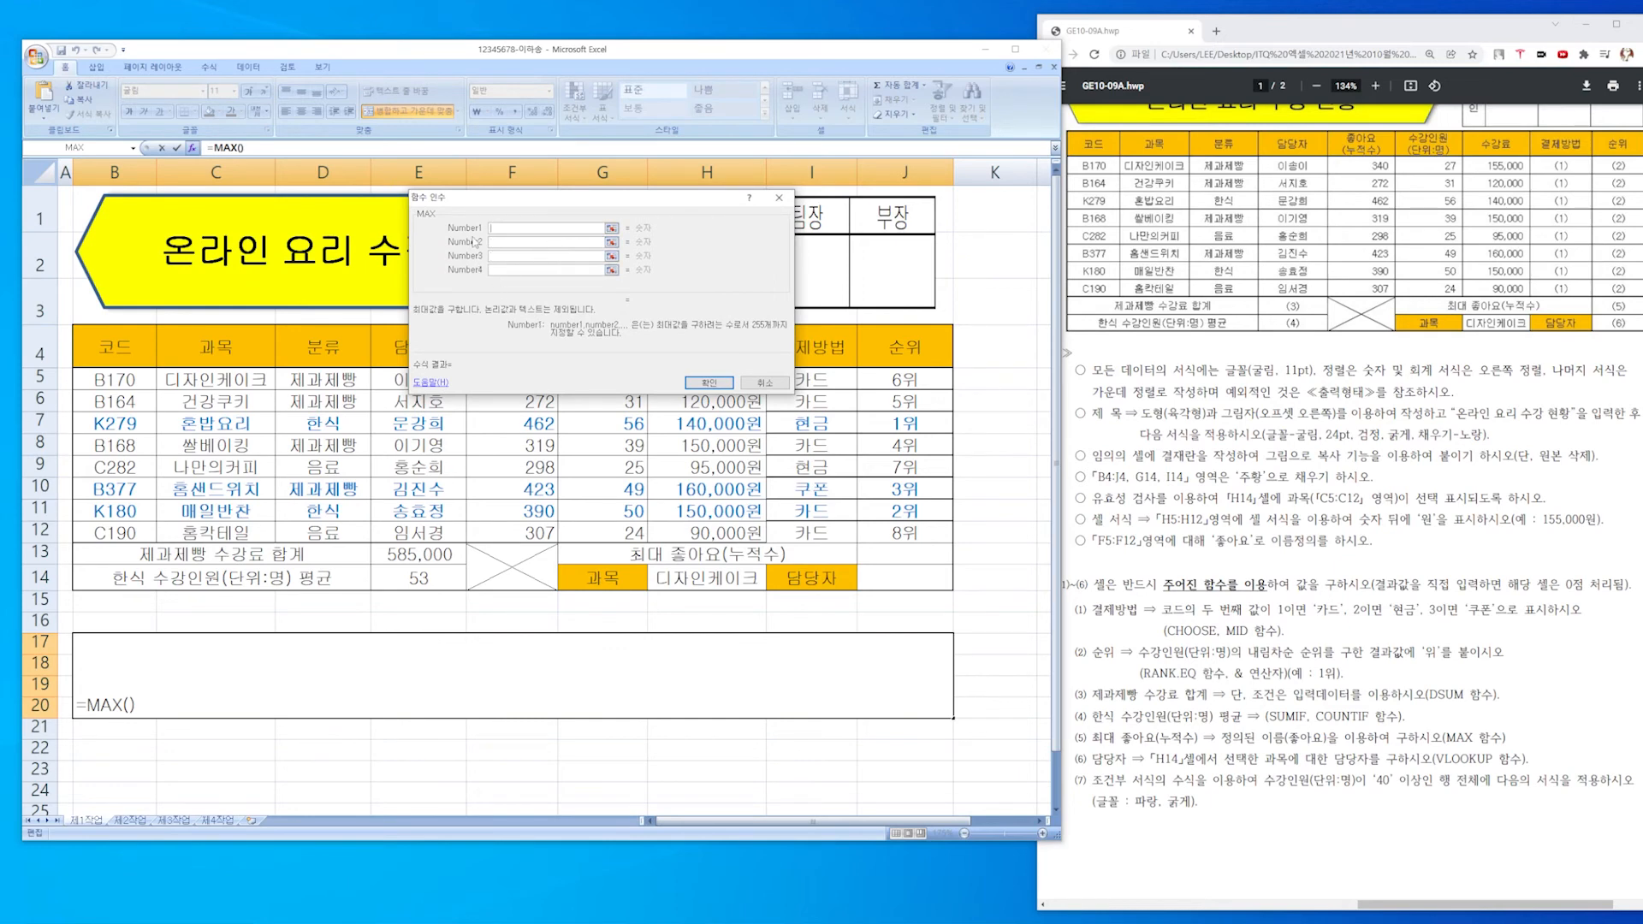
pyautogui.click(764, 382)
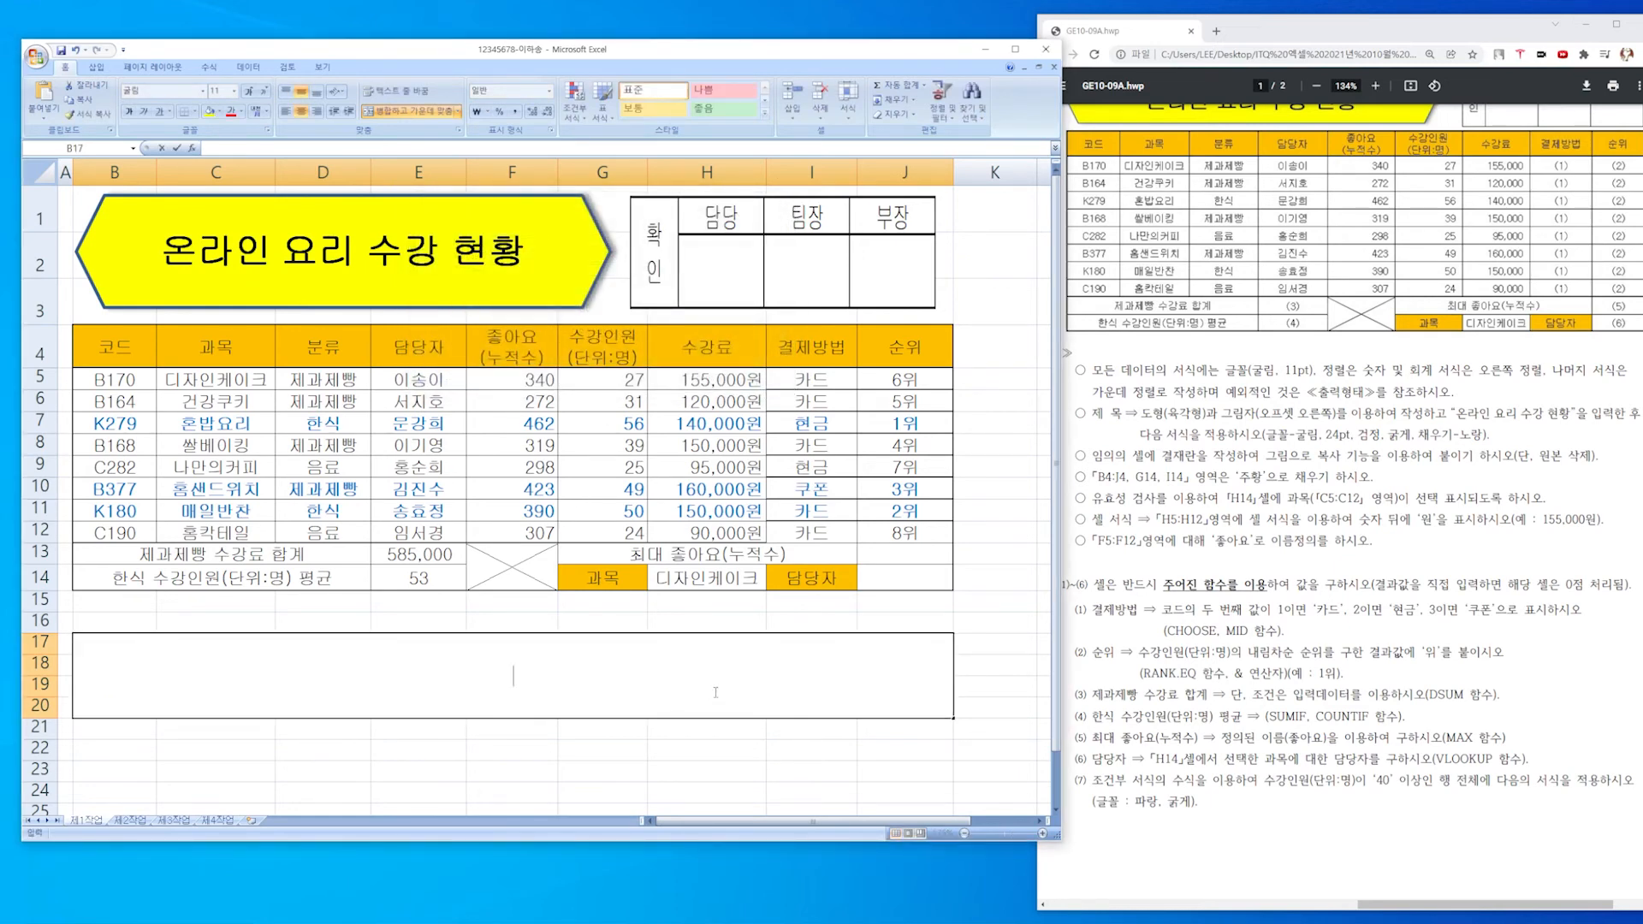
# Enter the formula =MAX(좋아요) in merged cell B17, taking the defined name from the 좋아요(누적수) values F5:F12.
pyautogui.write('max(')
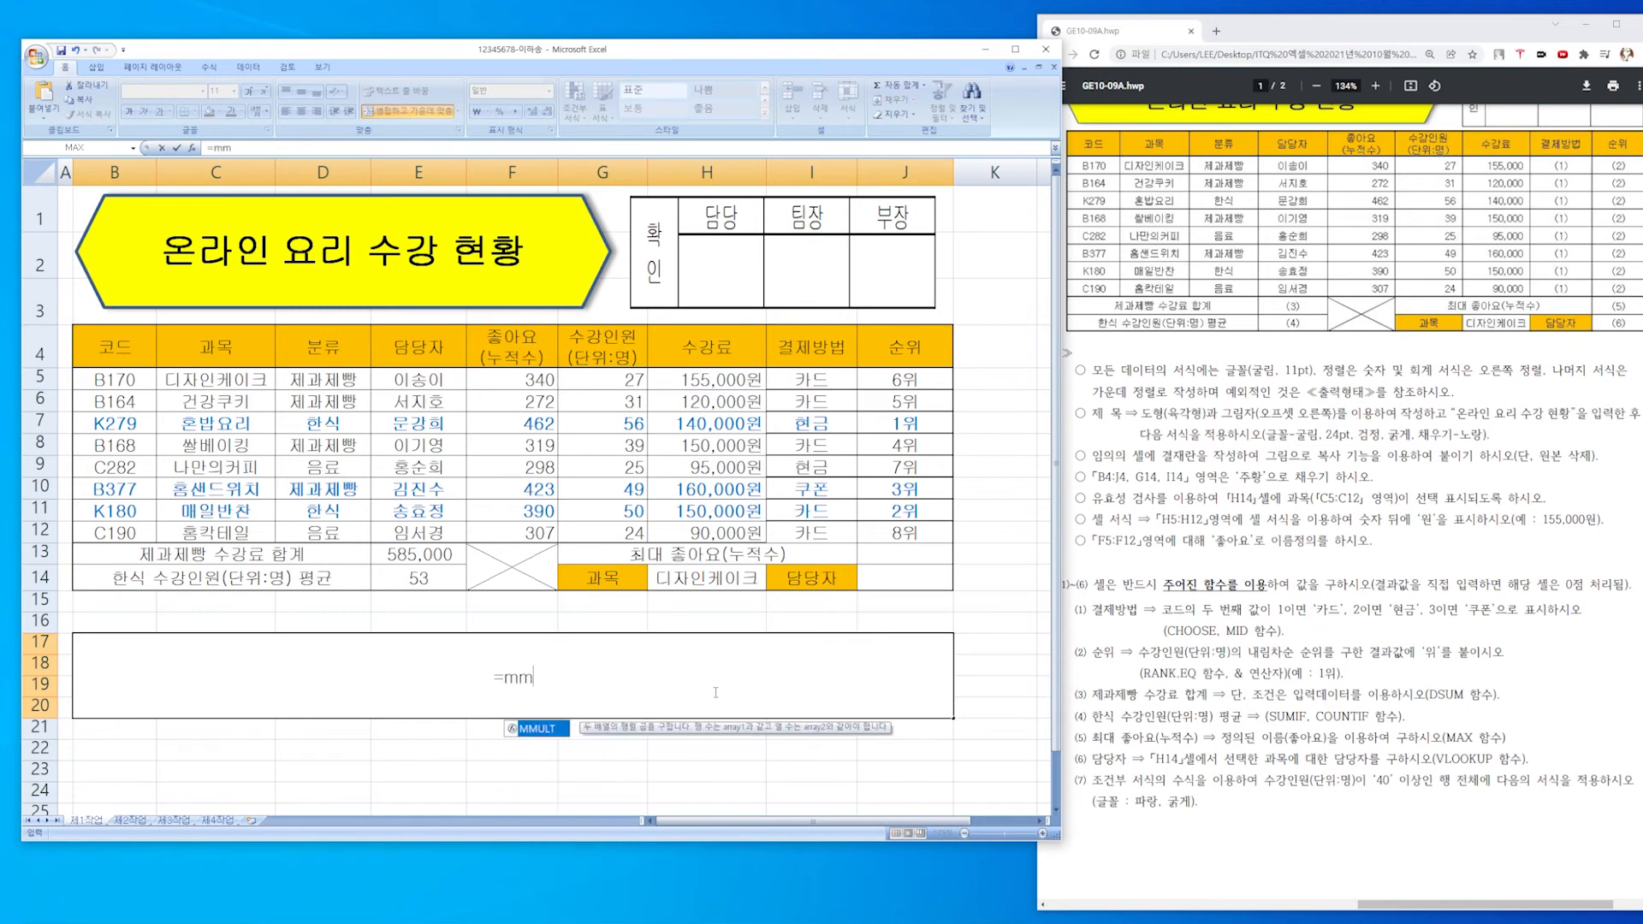
pyautogui.press('BackSpace')
pyautogui.press('BackSpace')
pyautogui.press('BackSpace')
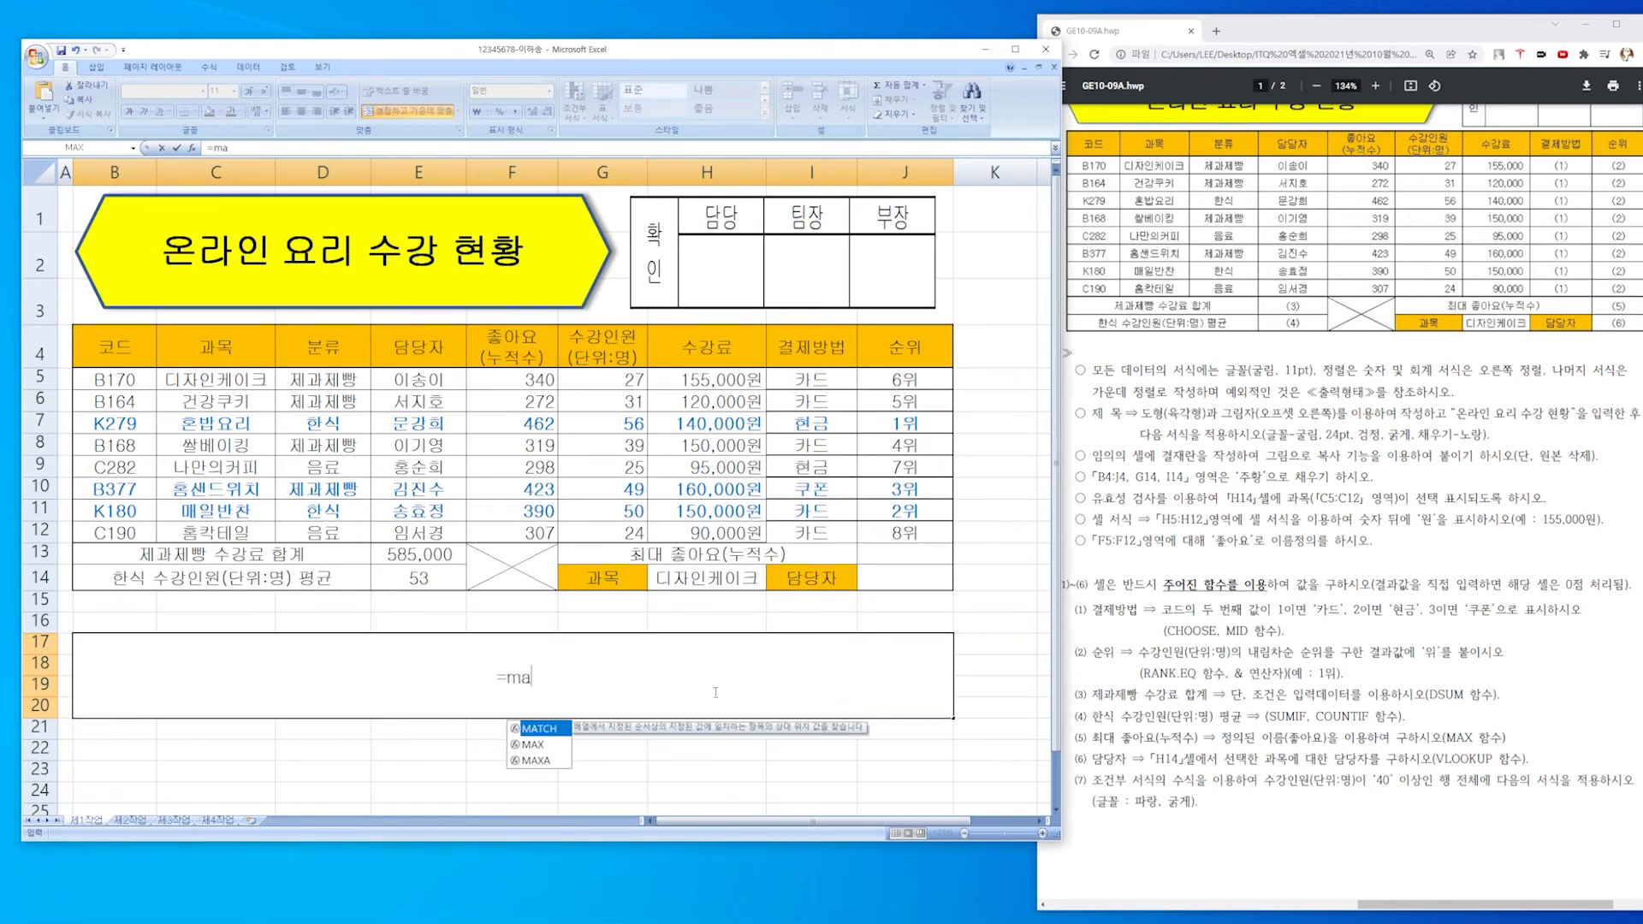
pyautogui.write('in')
pyautogui.press('BackSpace')
pyautogui.press('BackSpace')
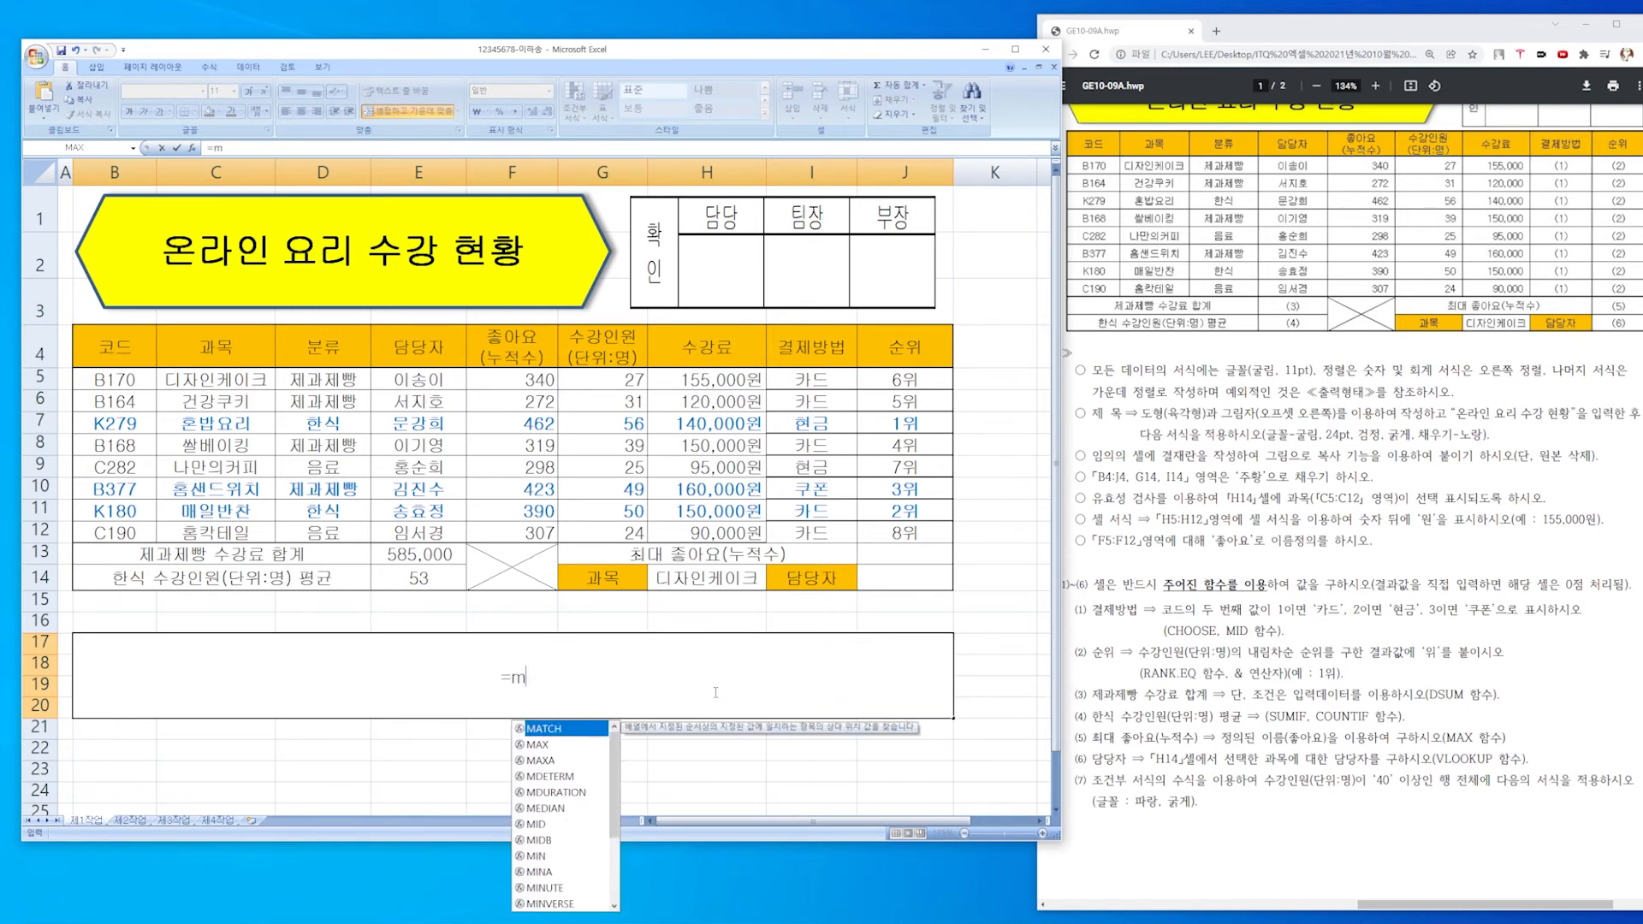
pyautogui.write('ax(')
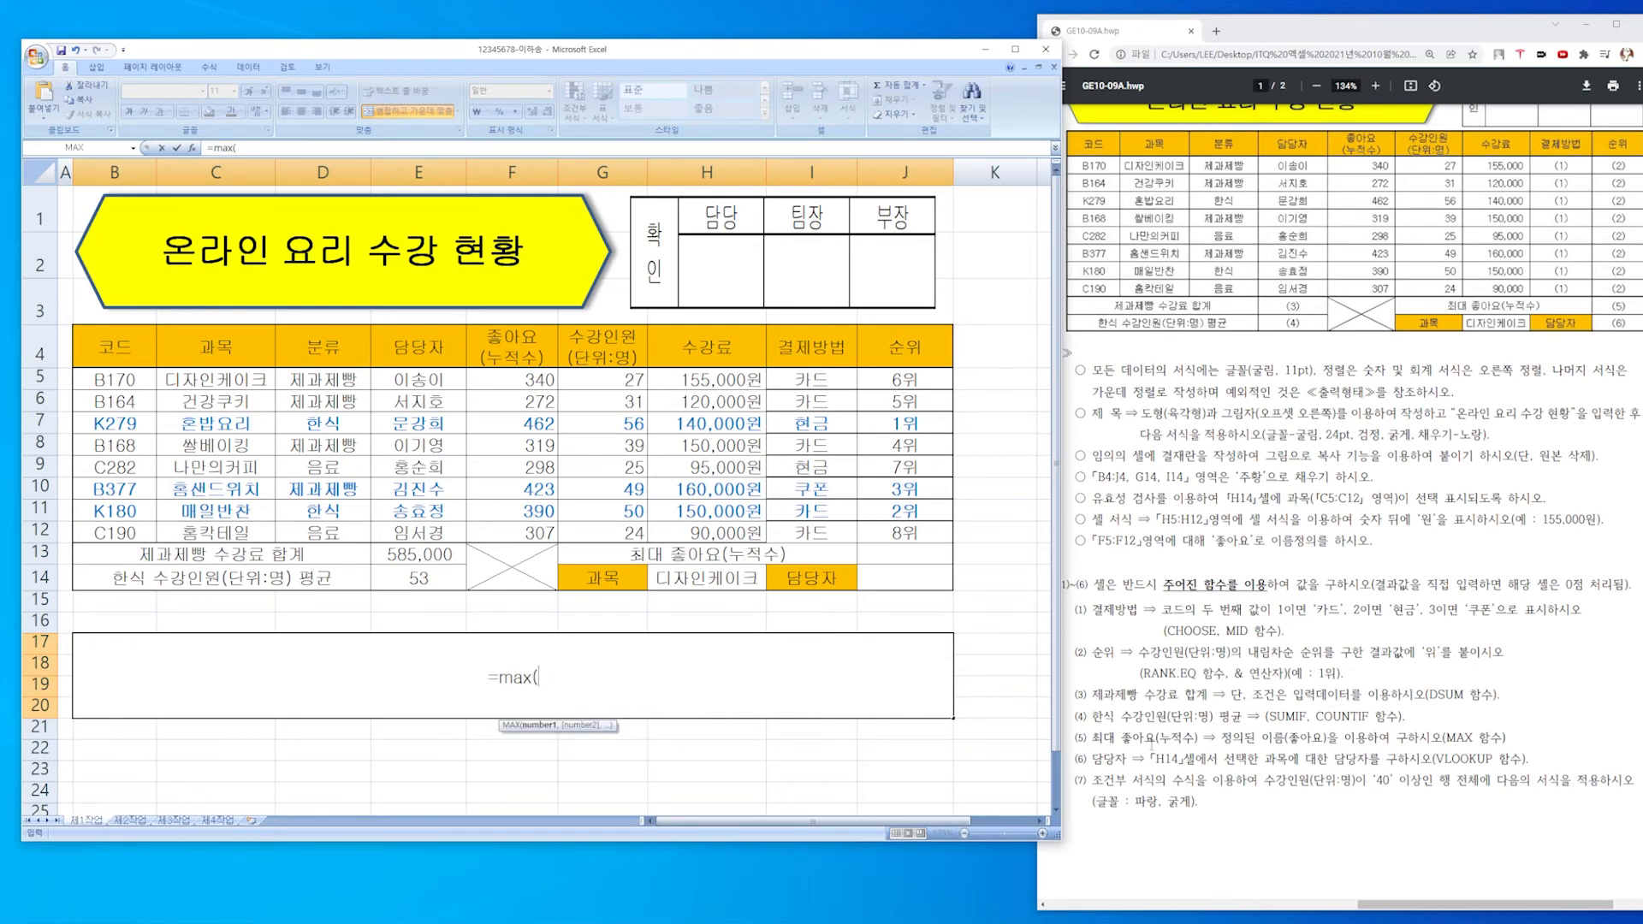
pyautogui.moveTo(518, 381); pyautogui.dragTo(531, 530)
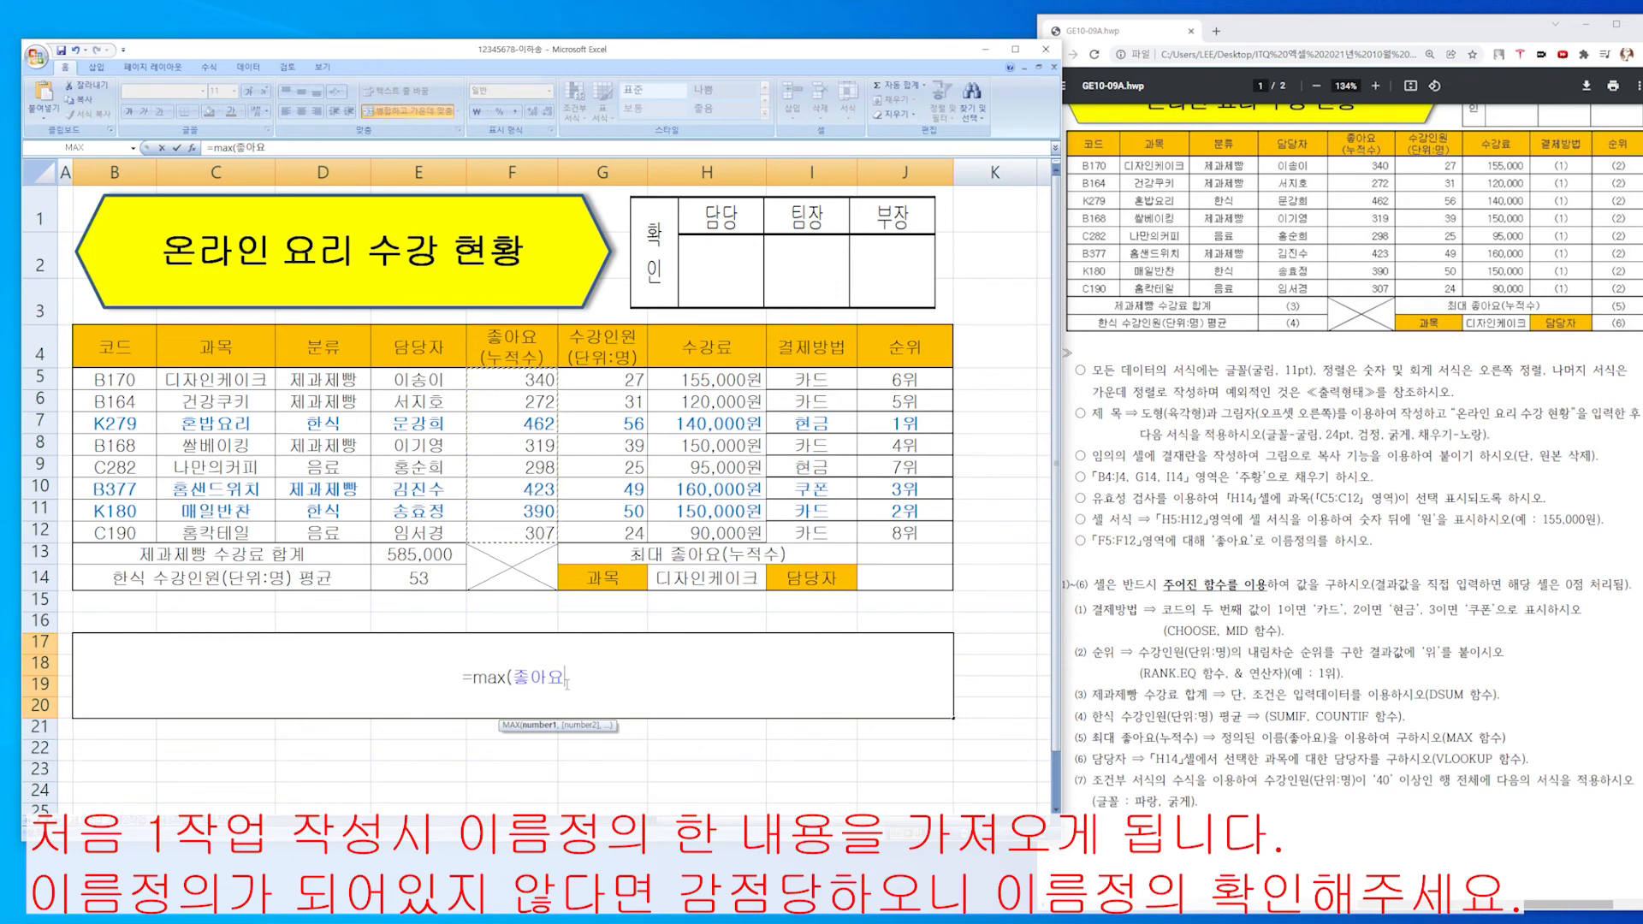
pyautogui.write(')')
pyautogui.press('Return')
# Copy the complete =MAX(좋아요) formula text from B17 and paste it into J13 for 최대 좋아요(누적수).
pyautogui.doubleClick(550, 658)
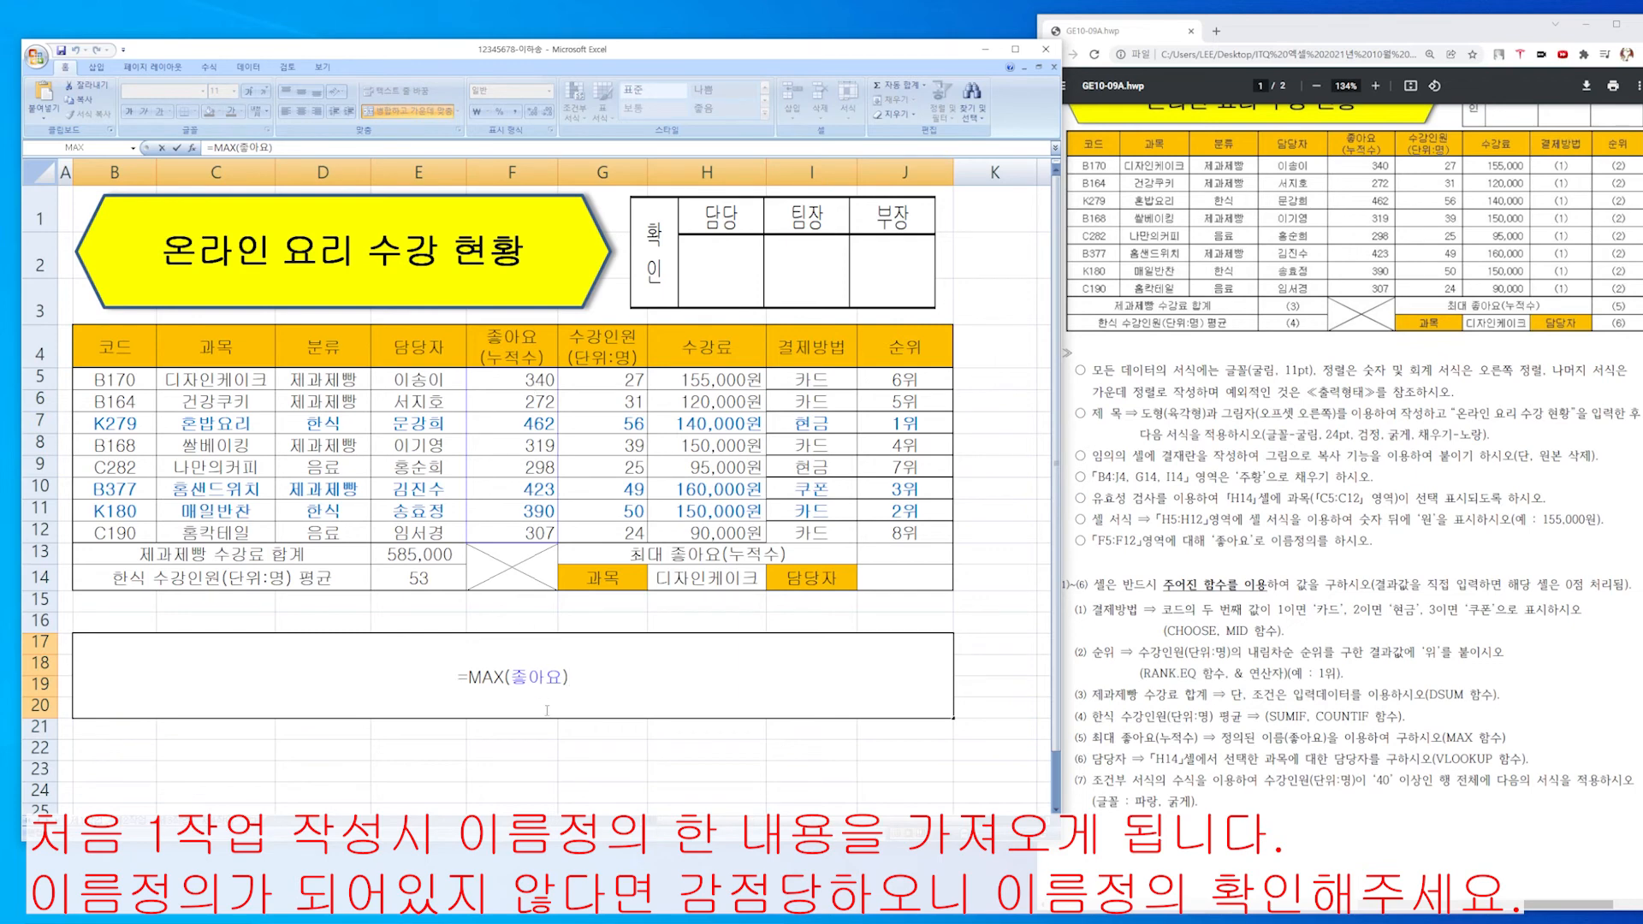
pyautogui.moveTo(468, 676); pyautogui.dragTo(506, 677)
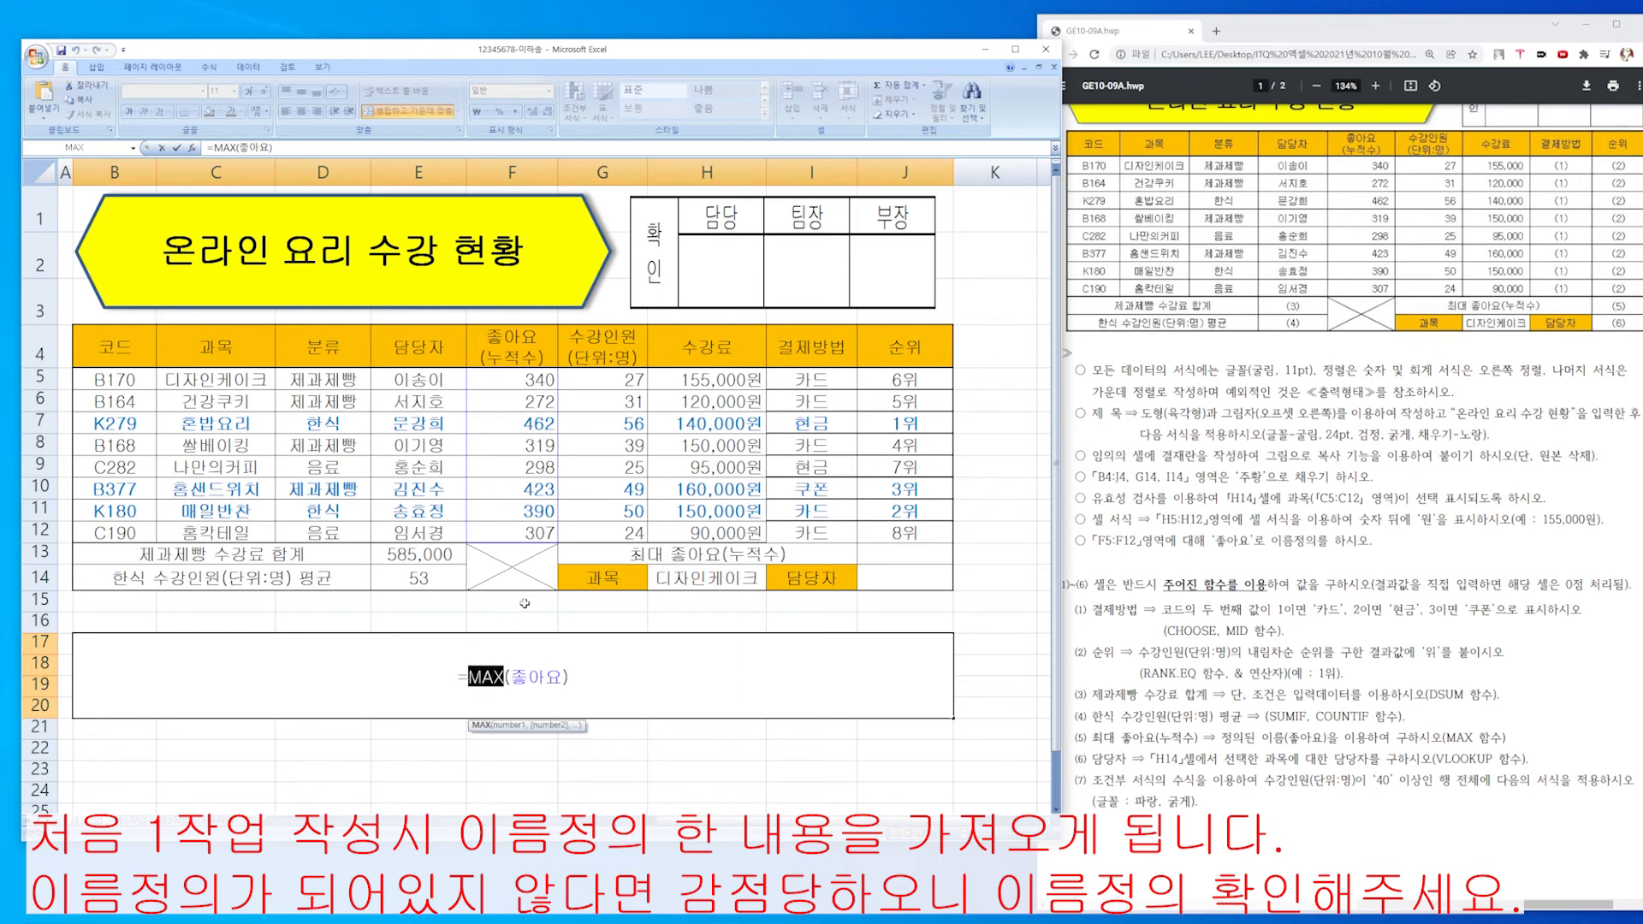
pyautogui.doubleClick(655, 694)
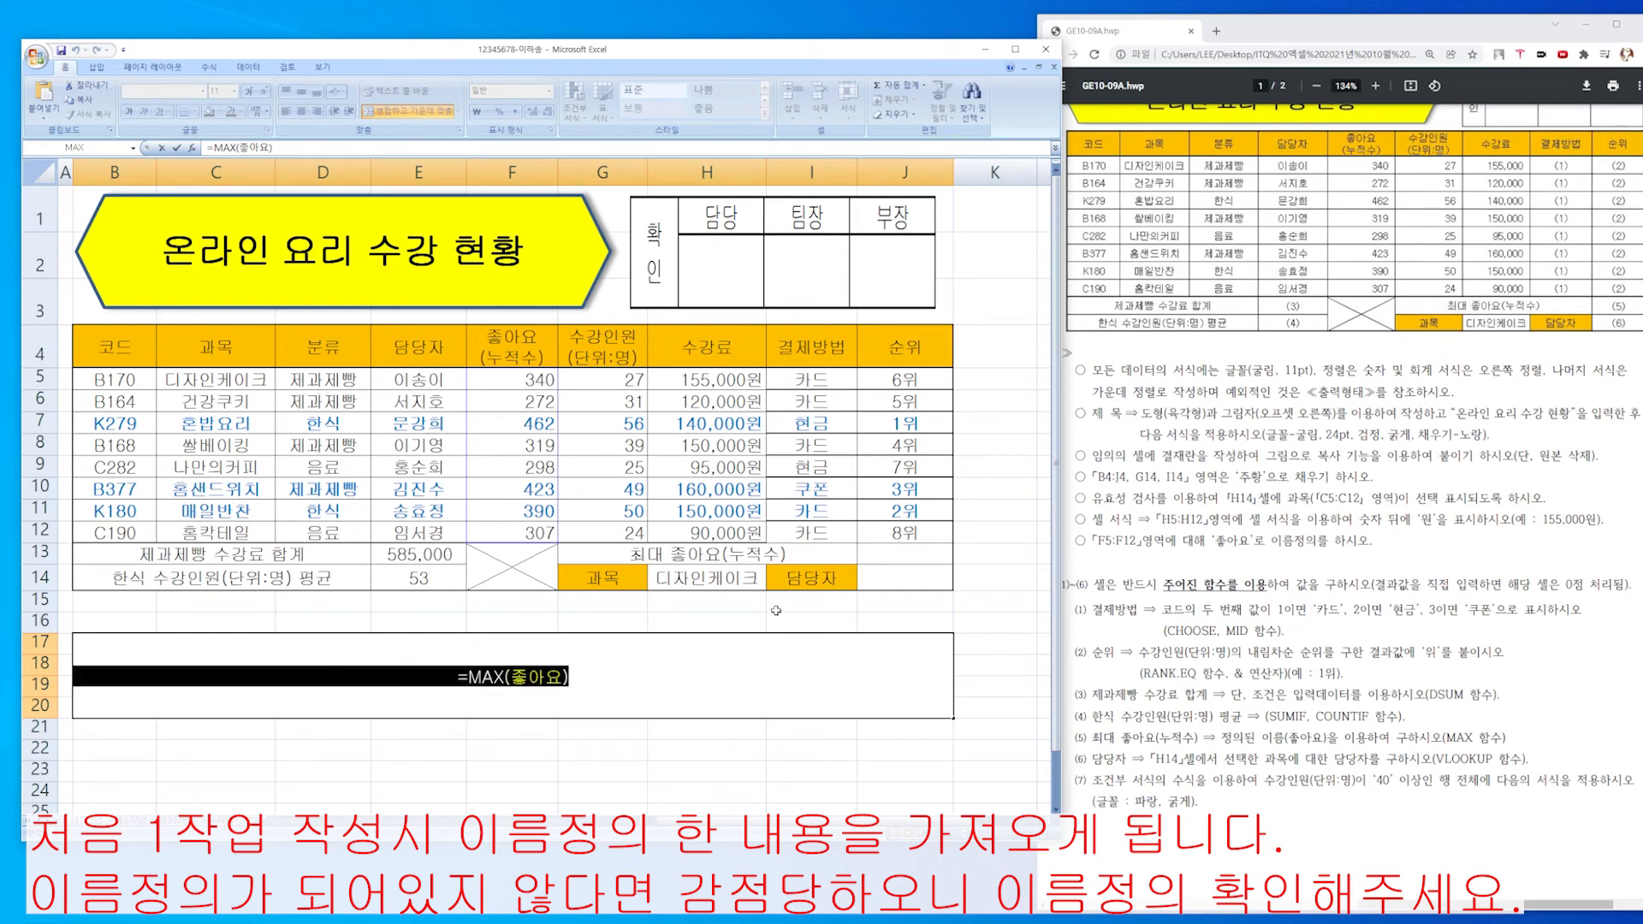
pyautogui.hotkey('ctrl', 'c')
pyautogui.press('Escape')
pyautogui.doubleClick(927, 557)
pyautogui.hotkey('ctrl', 'v')
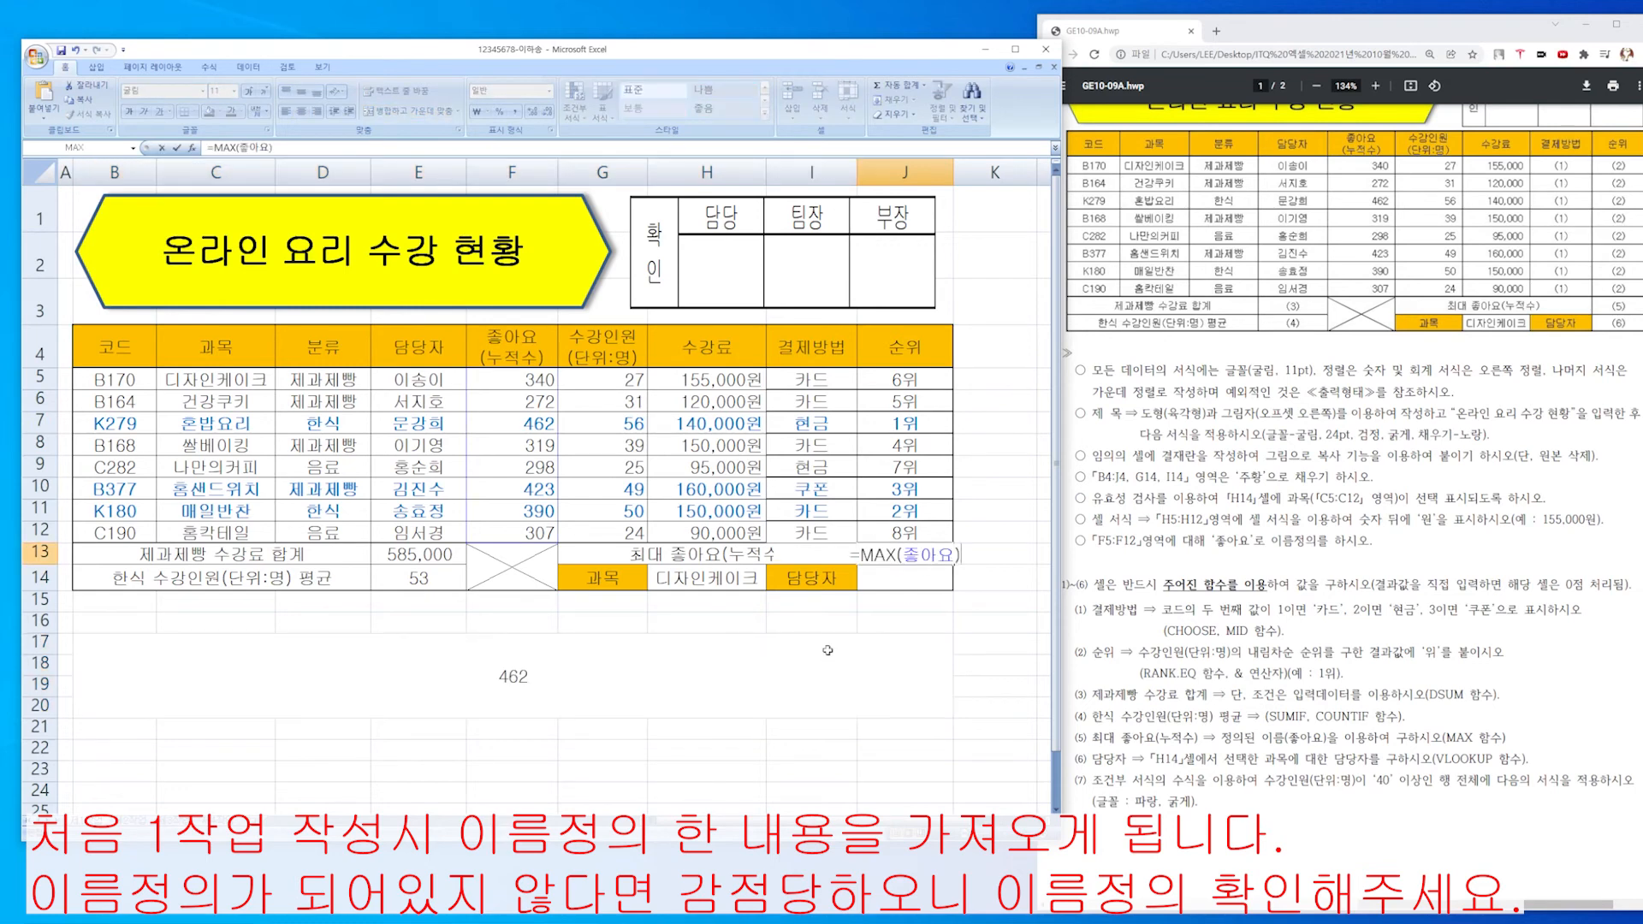
# Delete the MAX formula from merged cell B17.
pyautogui.click(638, 684)
pyautogui.doubleClick(634, 684)
pyautogui.doubleClick(634, 684)
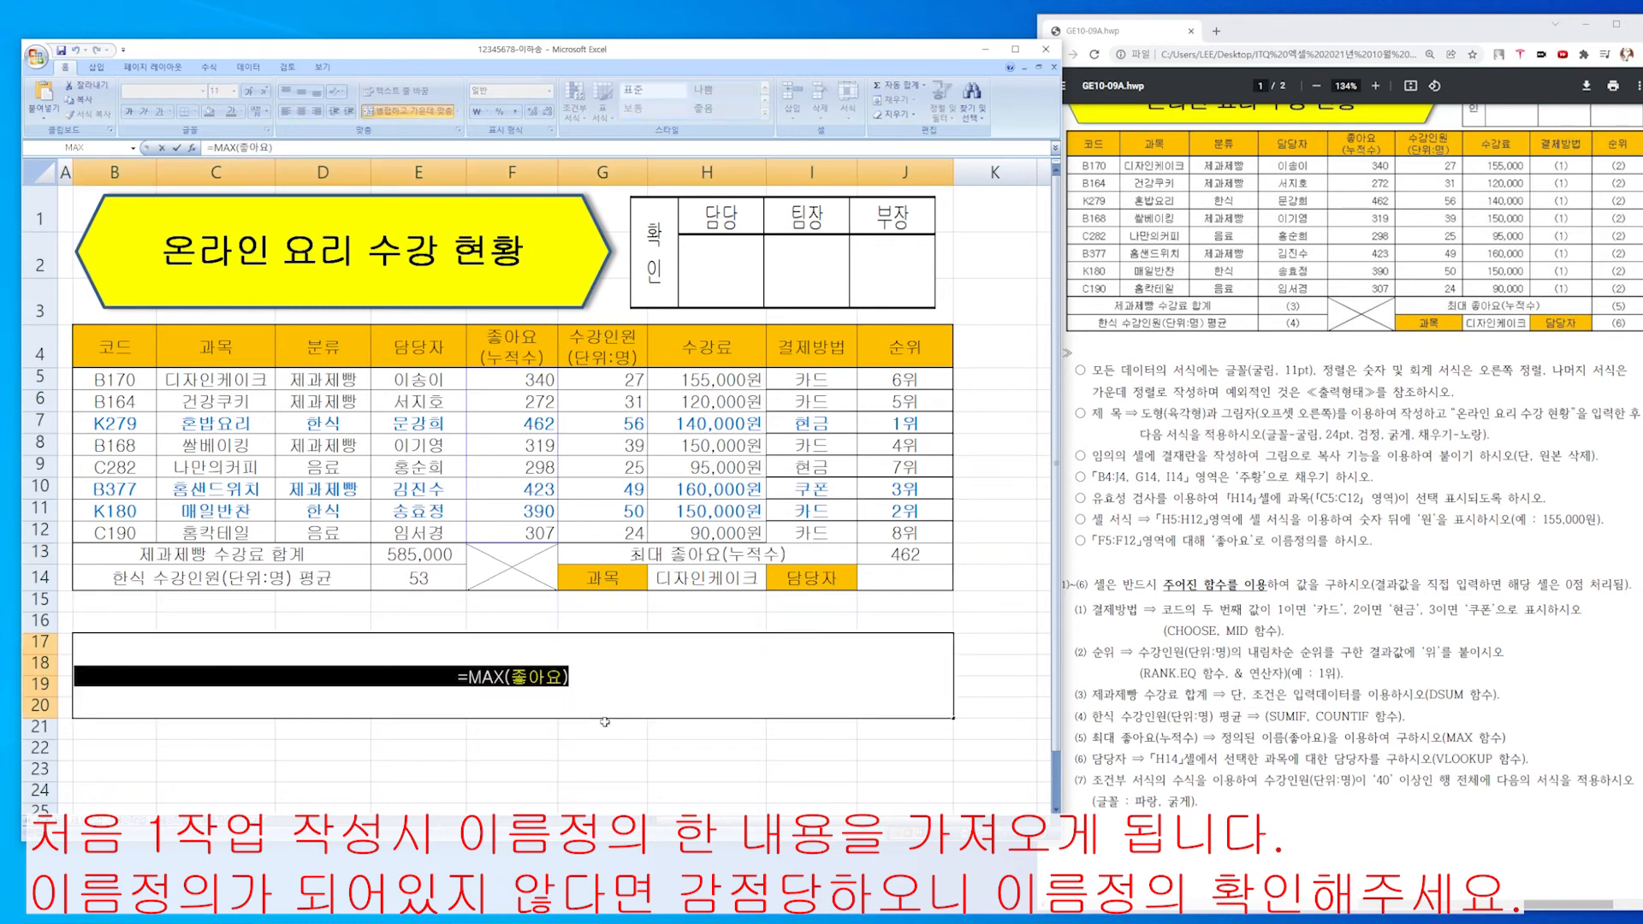
pyautogui.press('BackSpace')
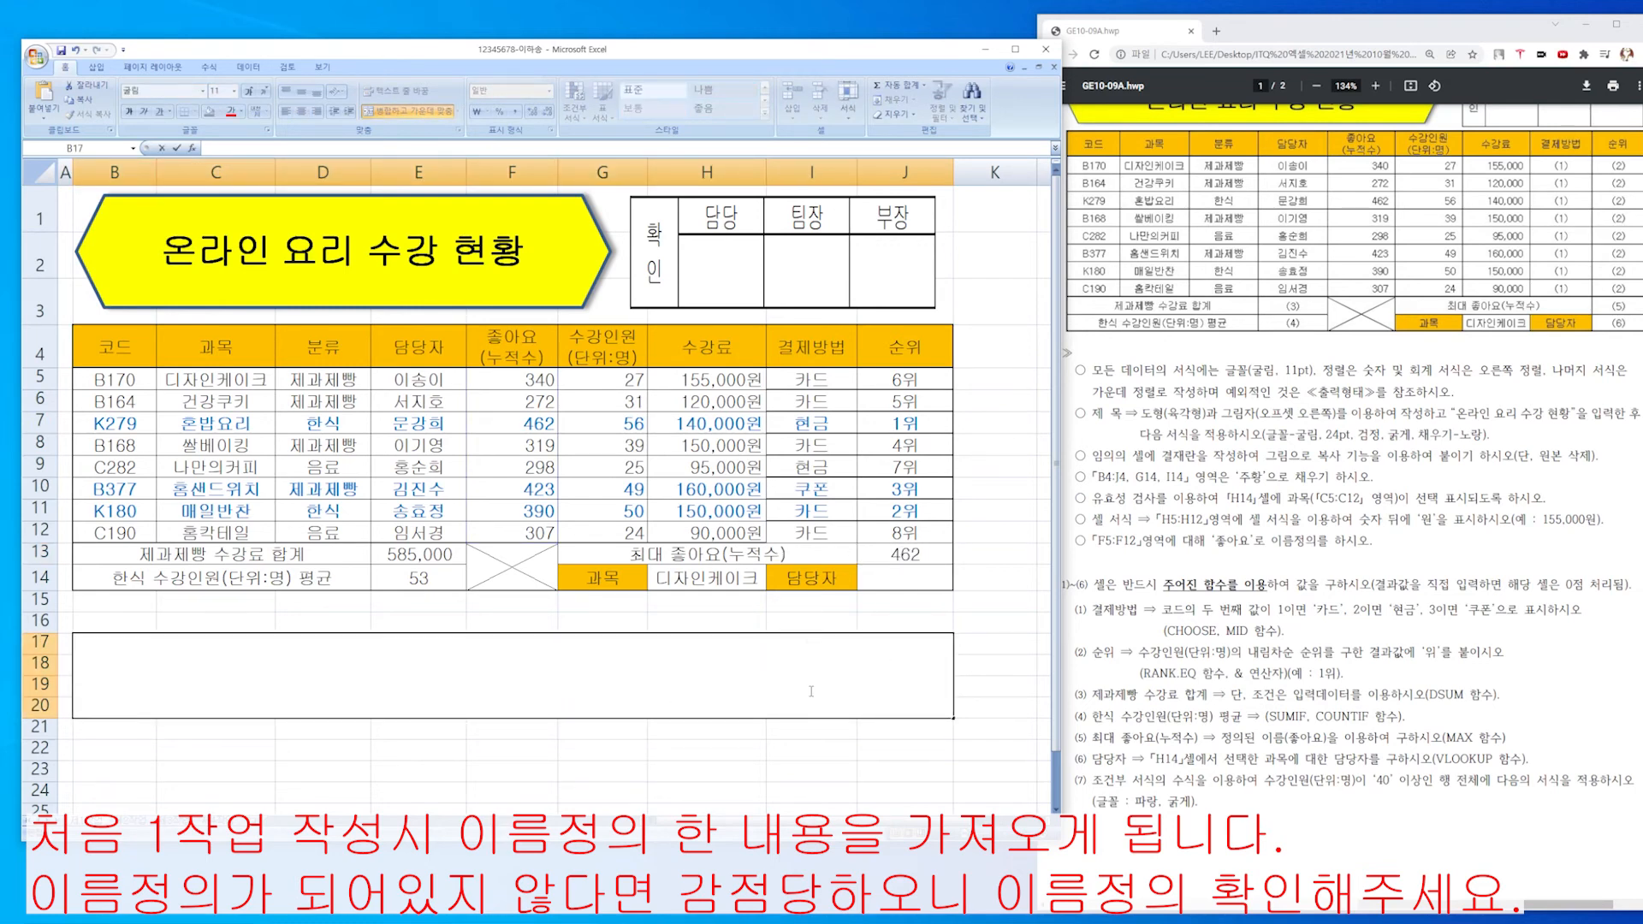
# Check the =MAX(좋아요) formula in J13 against the function requirements on the exam sheet.
pyautogui.click(1074, 609)
pyautogui.moveTo(1075, 609); pyautogui.dragTo(1340, 791)
pyautogui.click(1252, 742)
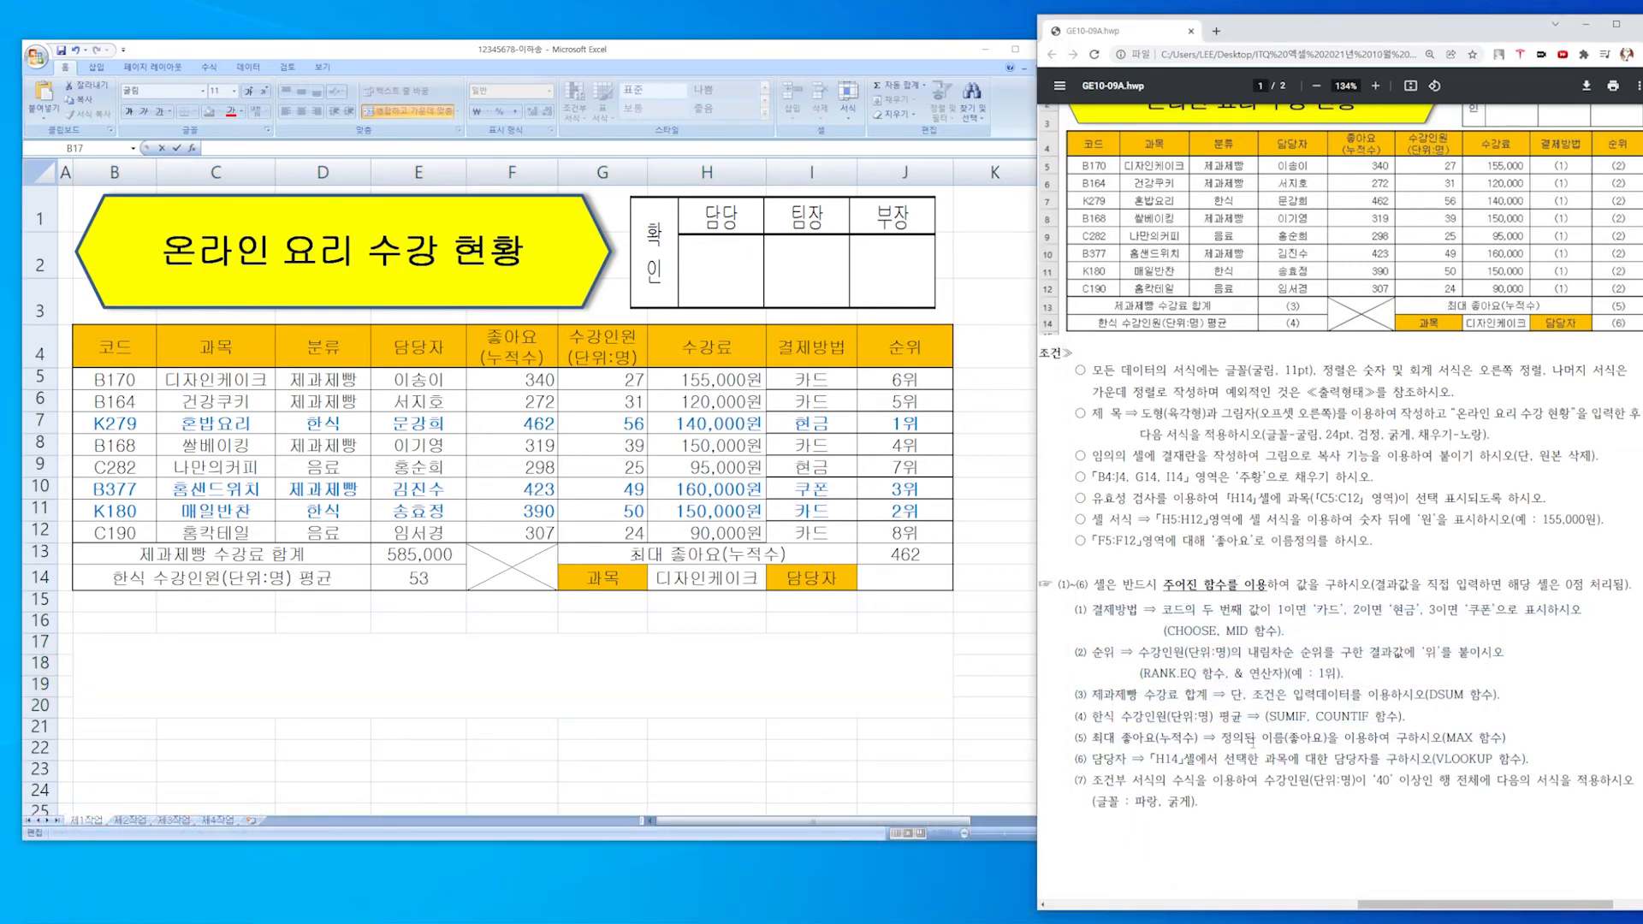
pyautogui.click(730, 665)
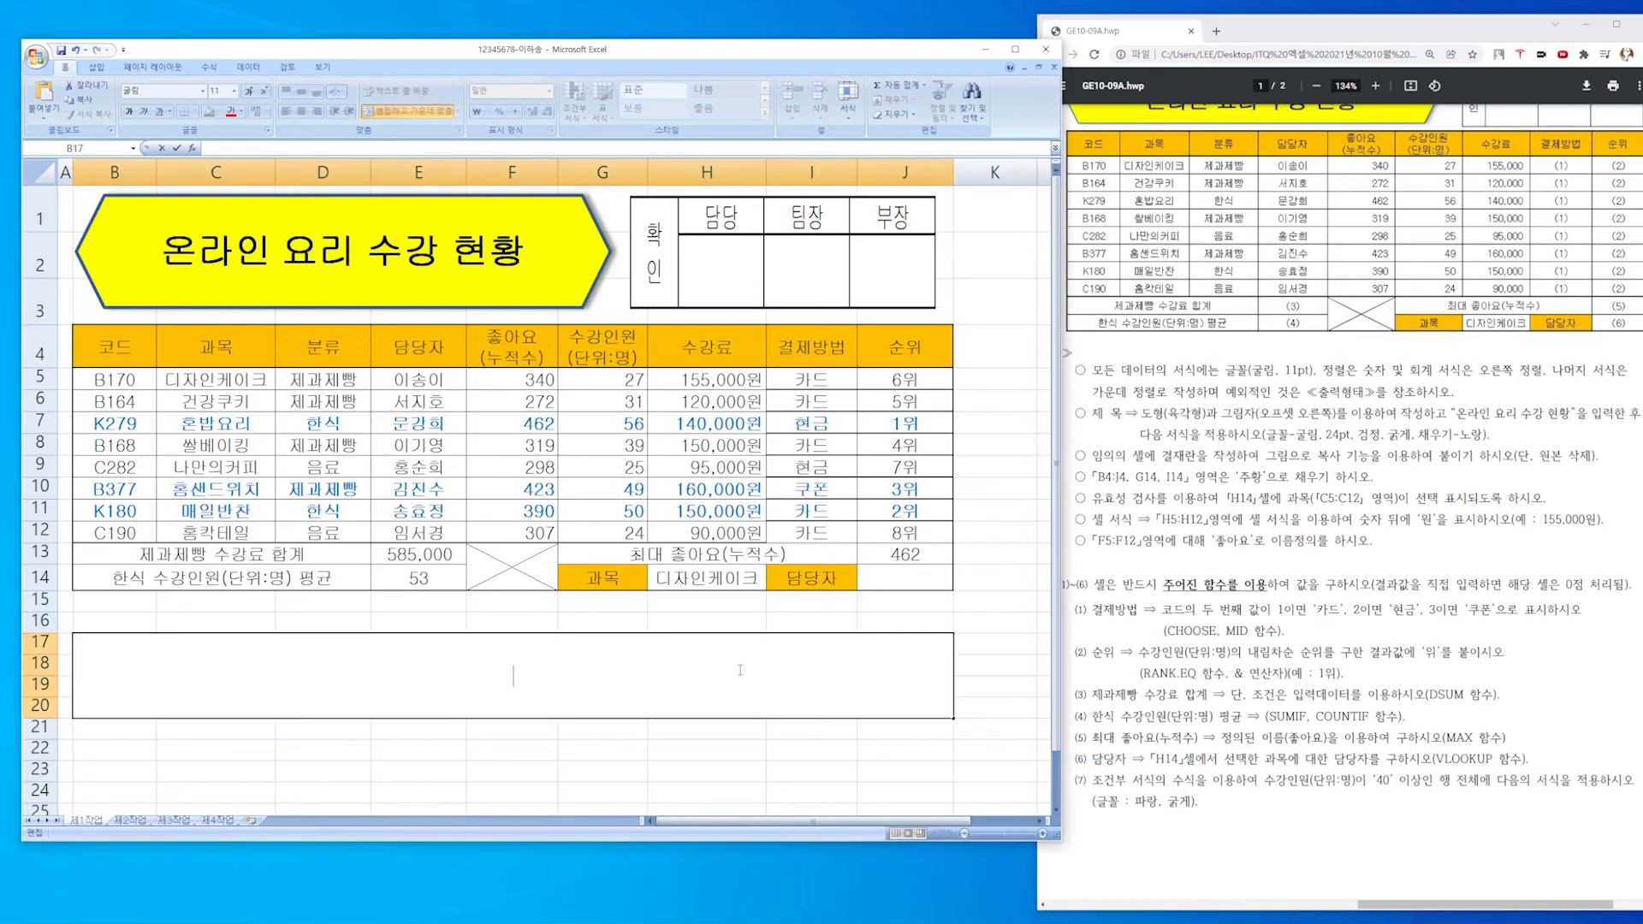
pyautogui.click(911, 558)
pyautogui.write('=MAX(좋아요)')
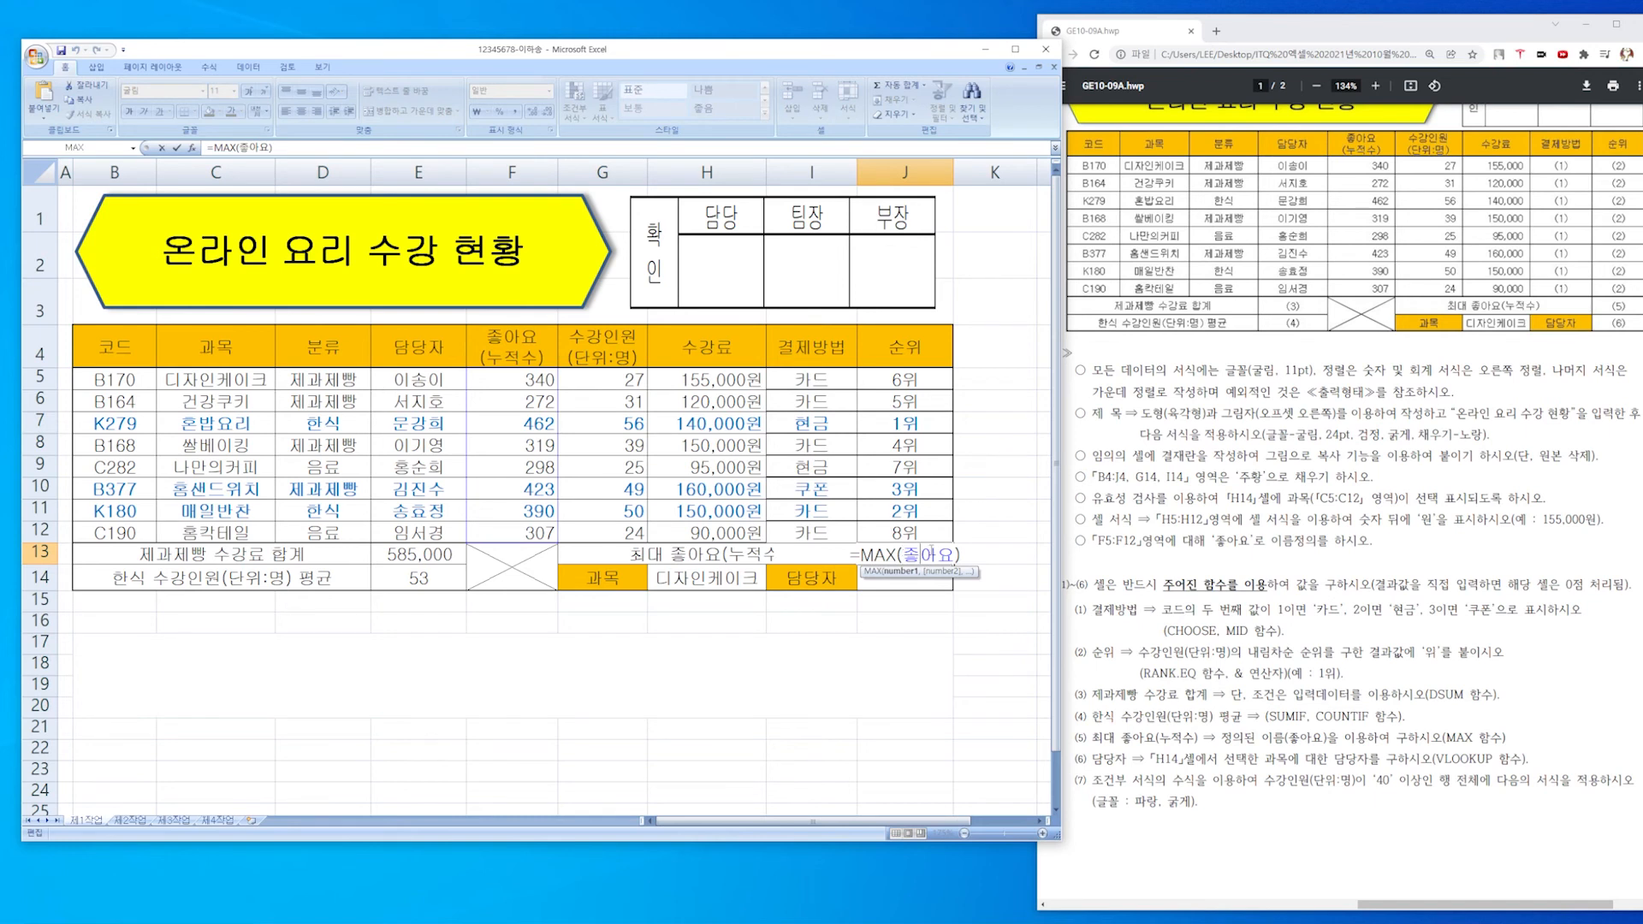
pyautogui.press('Return')
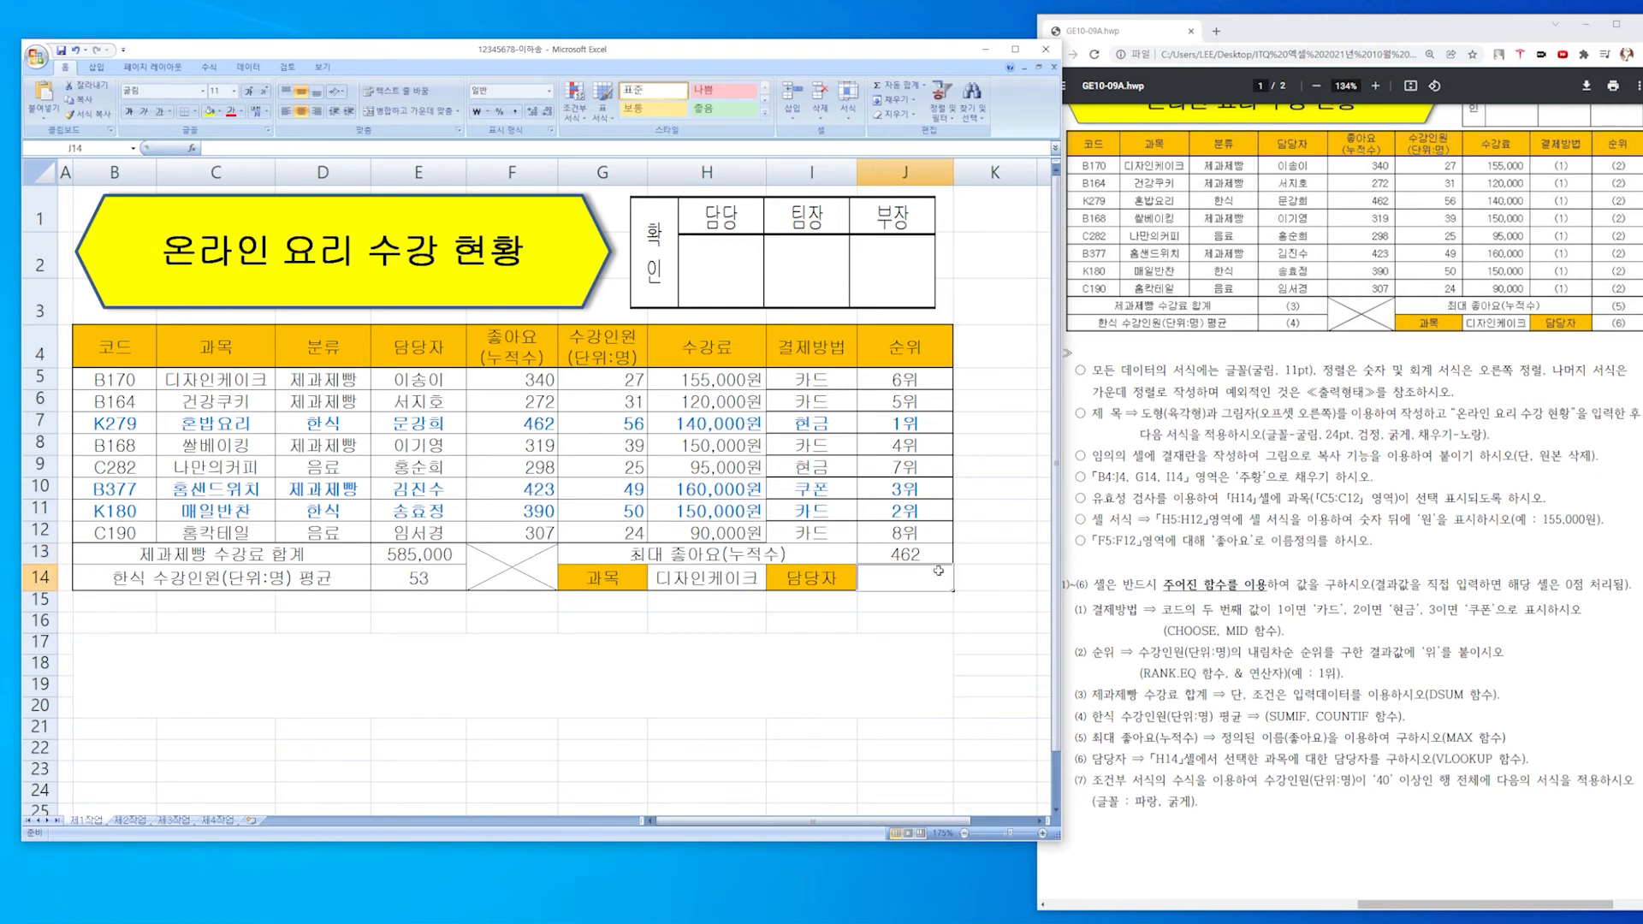
# Read item (6) on the exam sheet about finding the 담당자 with VLOOKUP and locate its answer cell J14.
pyautogui.moveTo(1095, 759); pyautogui.dragTo(1545, 763)
pyautogui.click(1540, 763)
pyautogui.moveTo(1078, 760); pyautogui.dragTo(1540, 763)
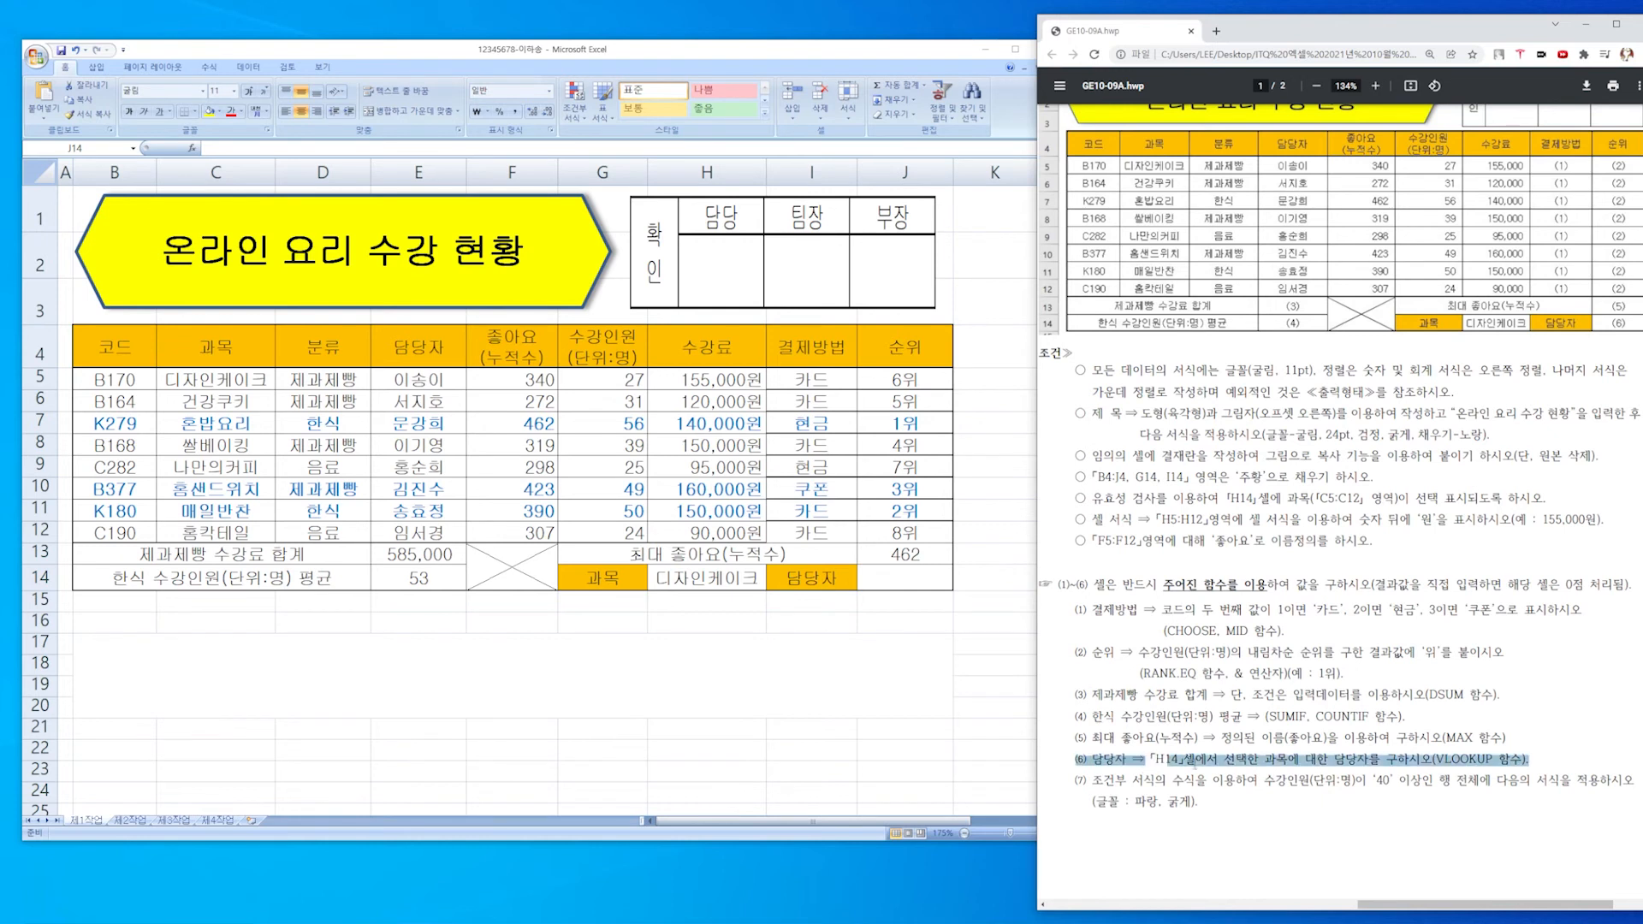
pyautogui.click(1545, 763)
pyautogui.moveTo(1077, 762); pyautogui.dragTo(1206, 768)
pyautogui.moveTo(1096, 764); pyautogui.dragTo(1104, 763)
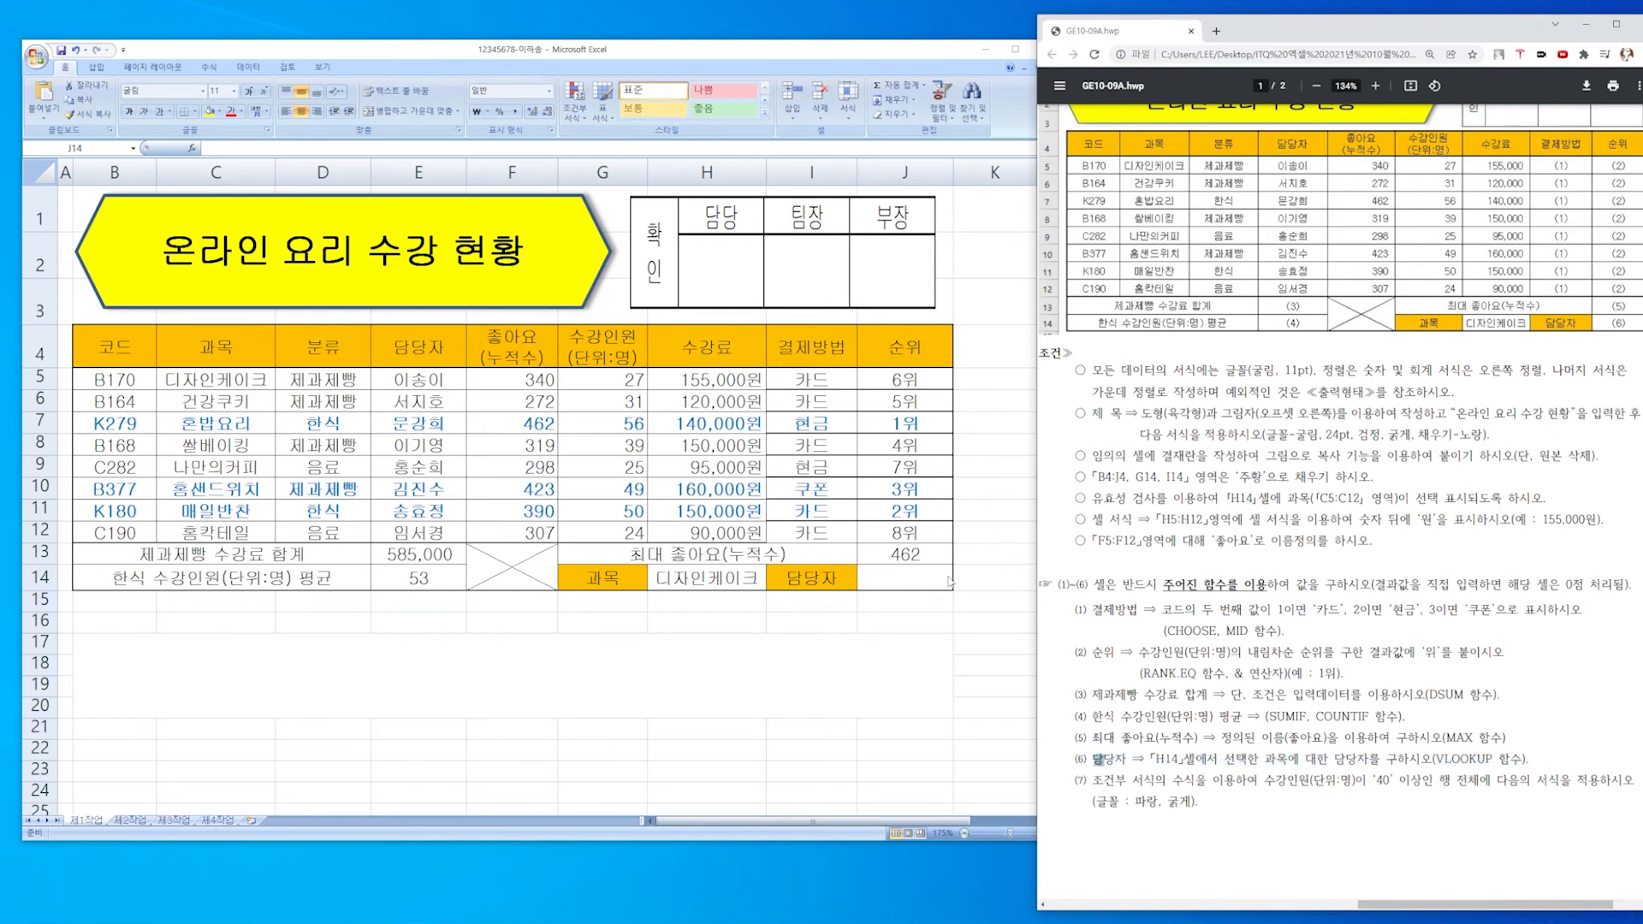
pyautogui.click(934, 573)
pyautogui.doubleClick(880, 581)
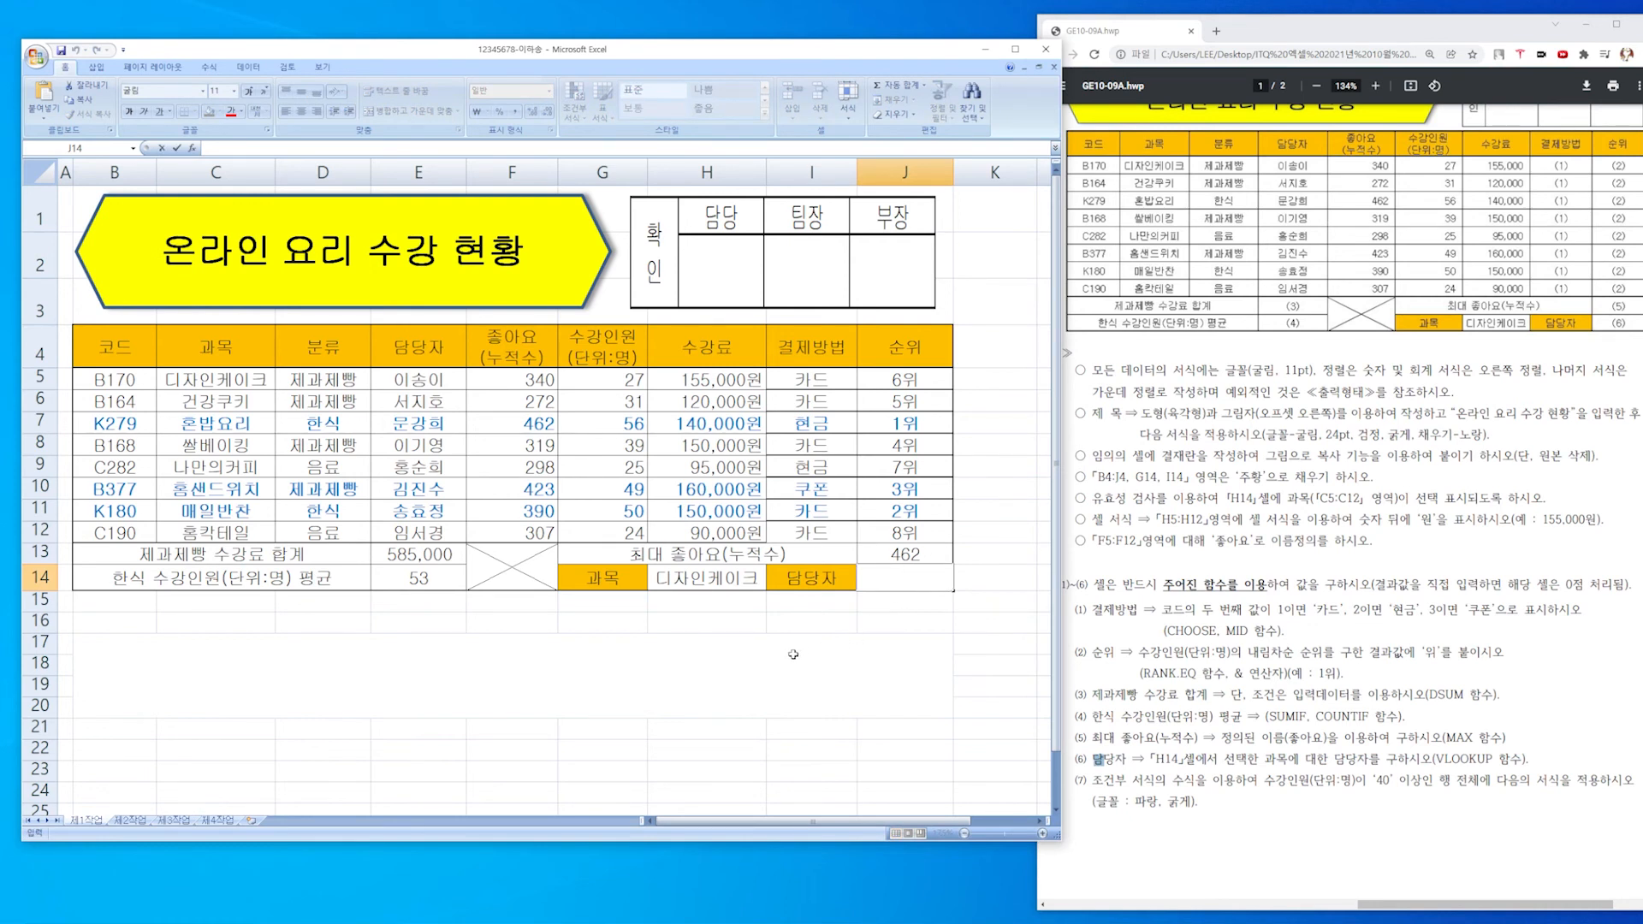
# Begin a formula with =v in merged cell B17 while rereading item (6) on the exam sheet.
pyautogui.doubleClick(596, 675)
pyautogui.write('=v')
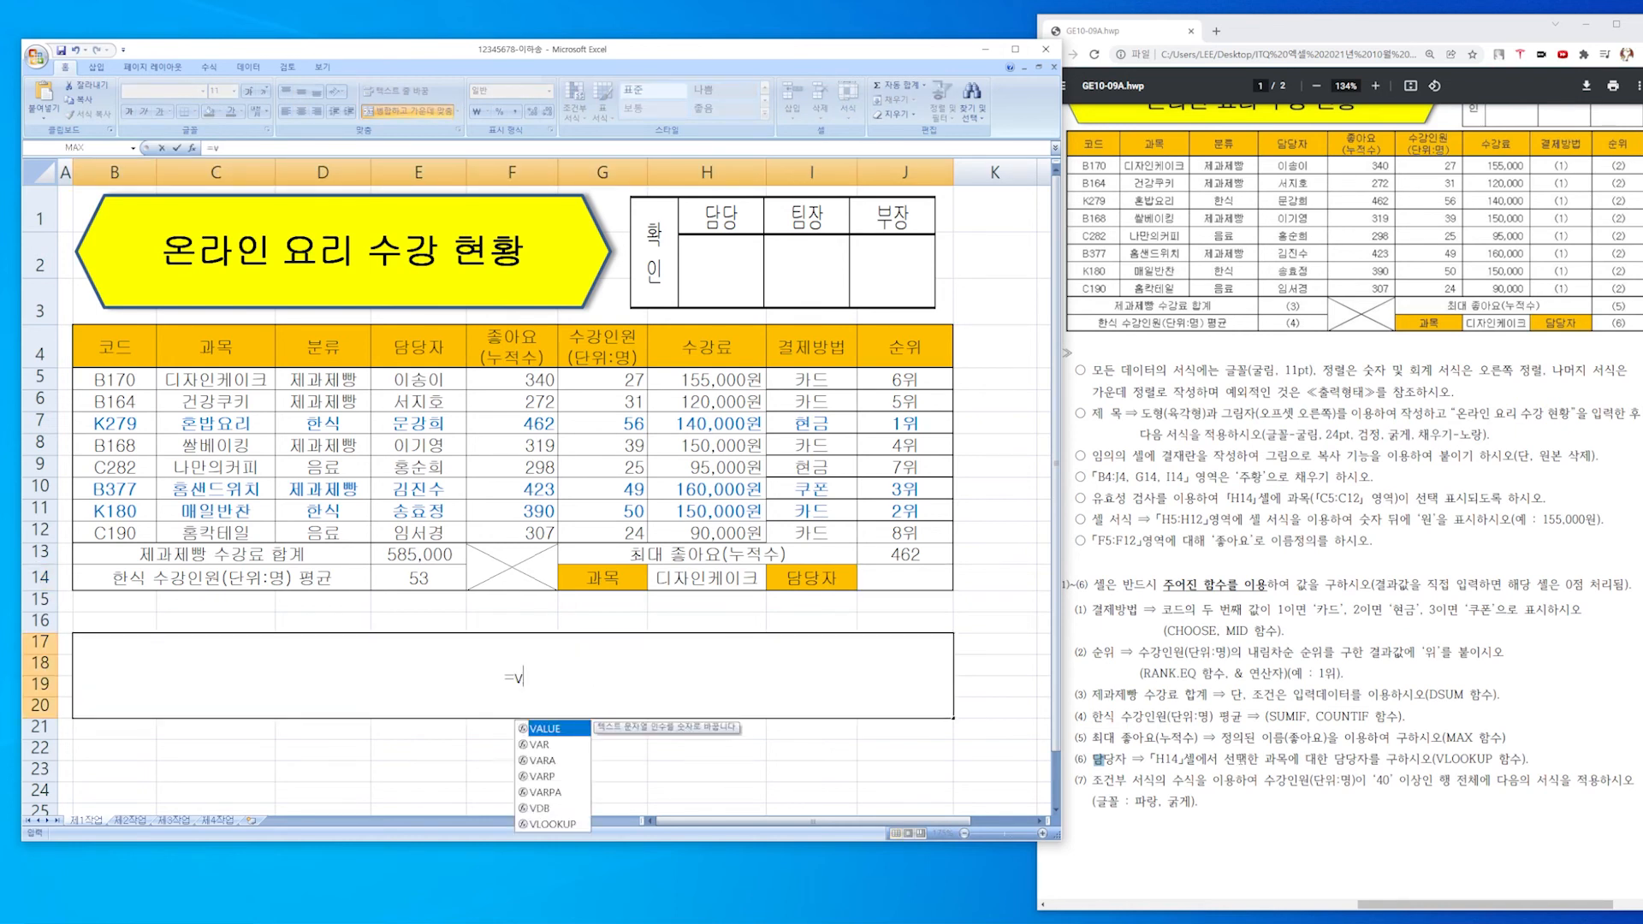
pyautogui.click(1215, 760)
pyautogui.moveTo(1094, 759); pyautogui.dragTo(1367, 768)
pyautogui.click(1124, 762)
pyautogui.click(1224, 762)
pyautogui.click(1318, 763)
pyautogui.click(1362, 769)
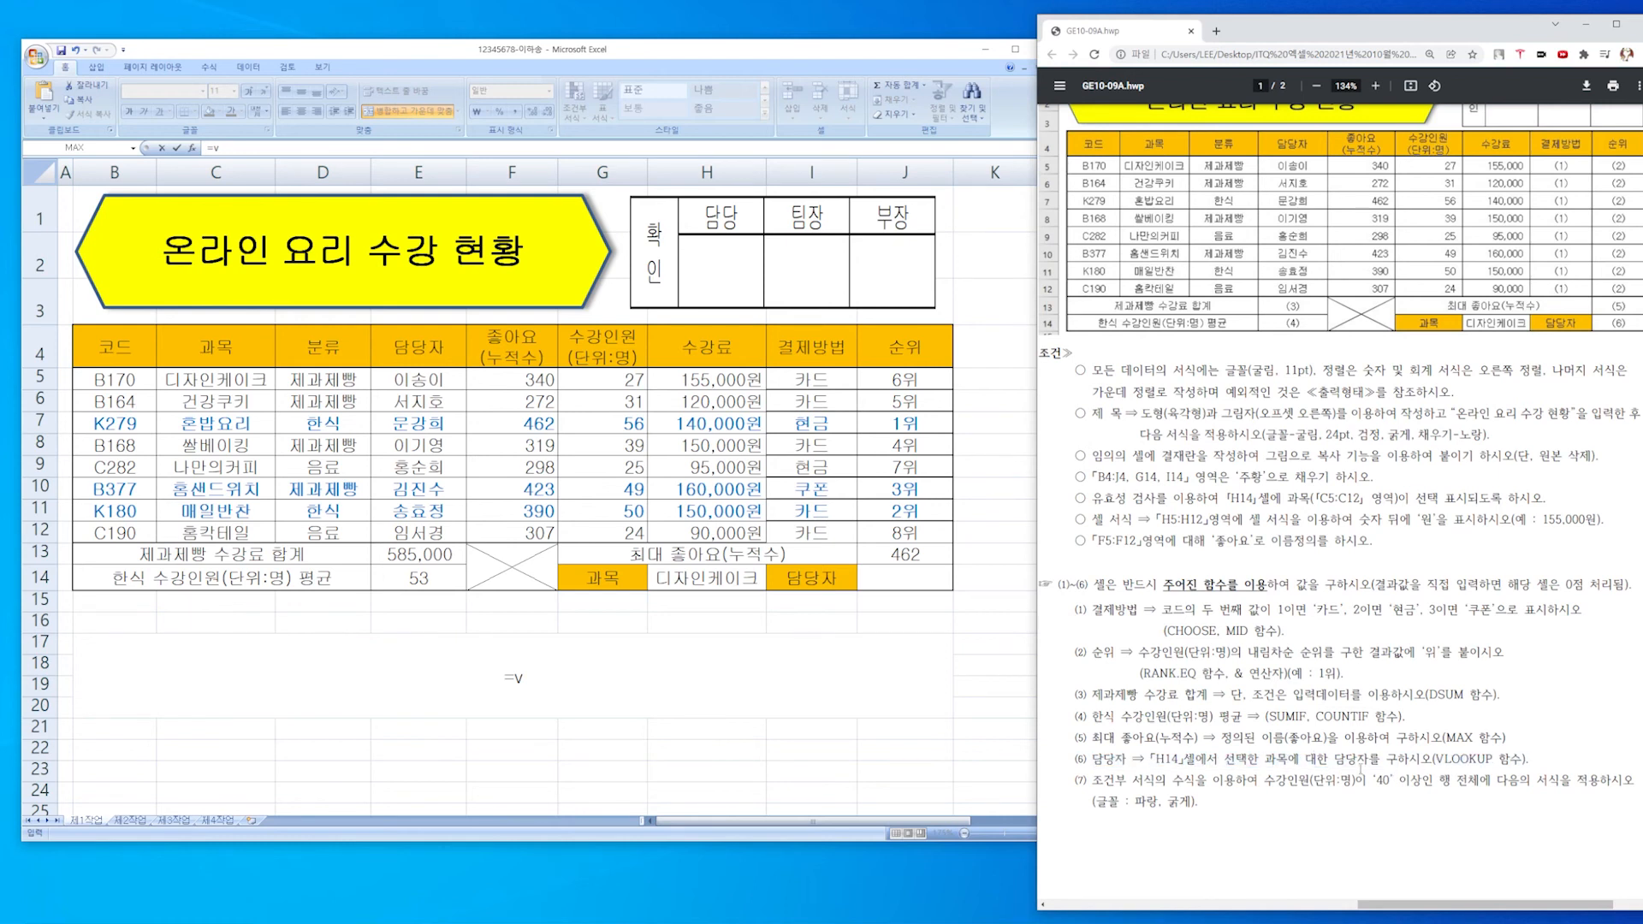
# Compare H14 with the 과목 column and test its subject list by choosing 혼밥요리 and returning to 디자인케이크.
pyautogui.click(796, 641)
pyautogui.click(749, 576)
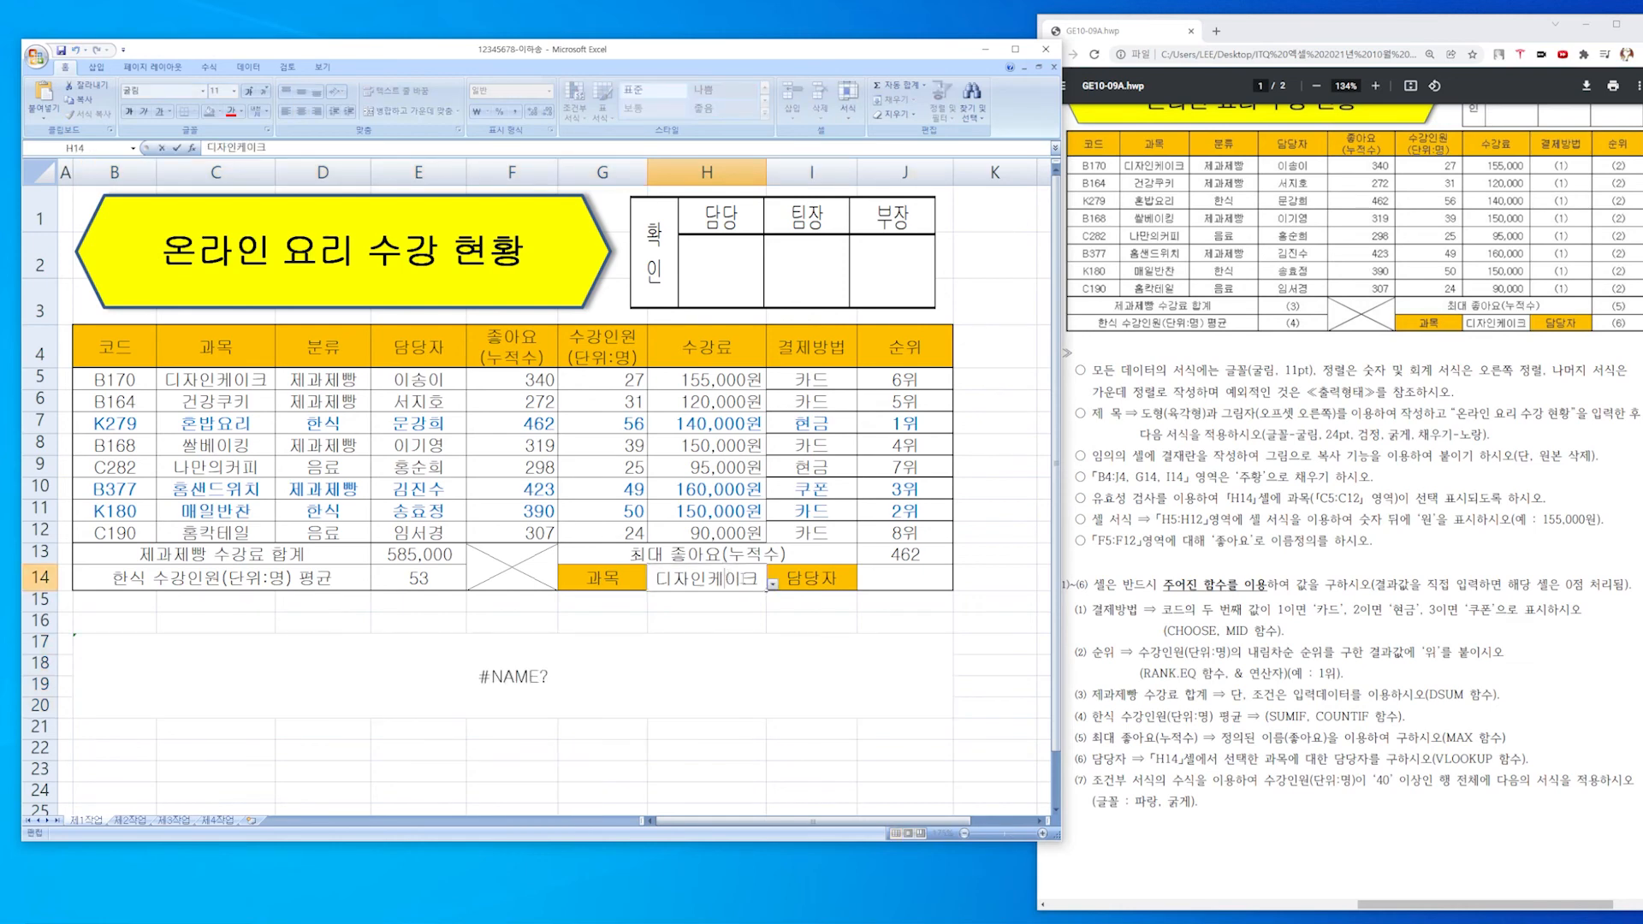
pyautogui.click(205, 445)
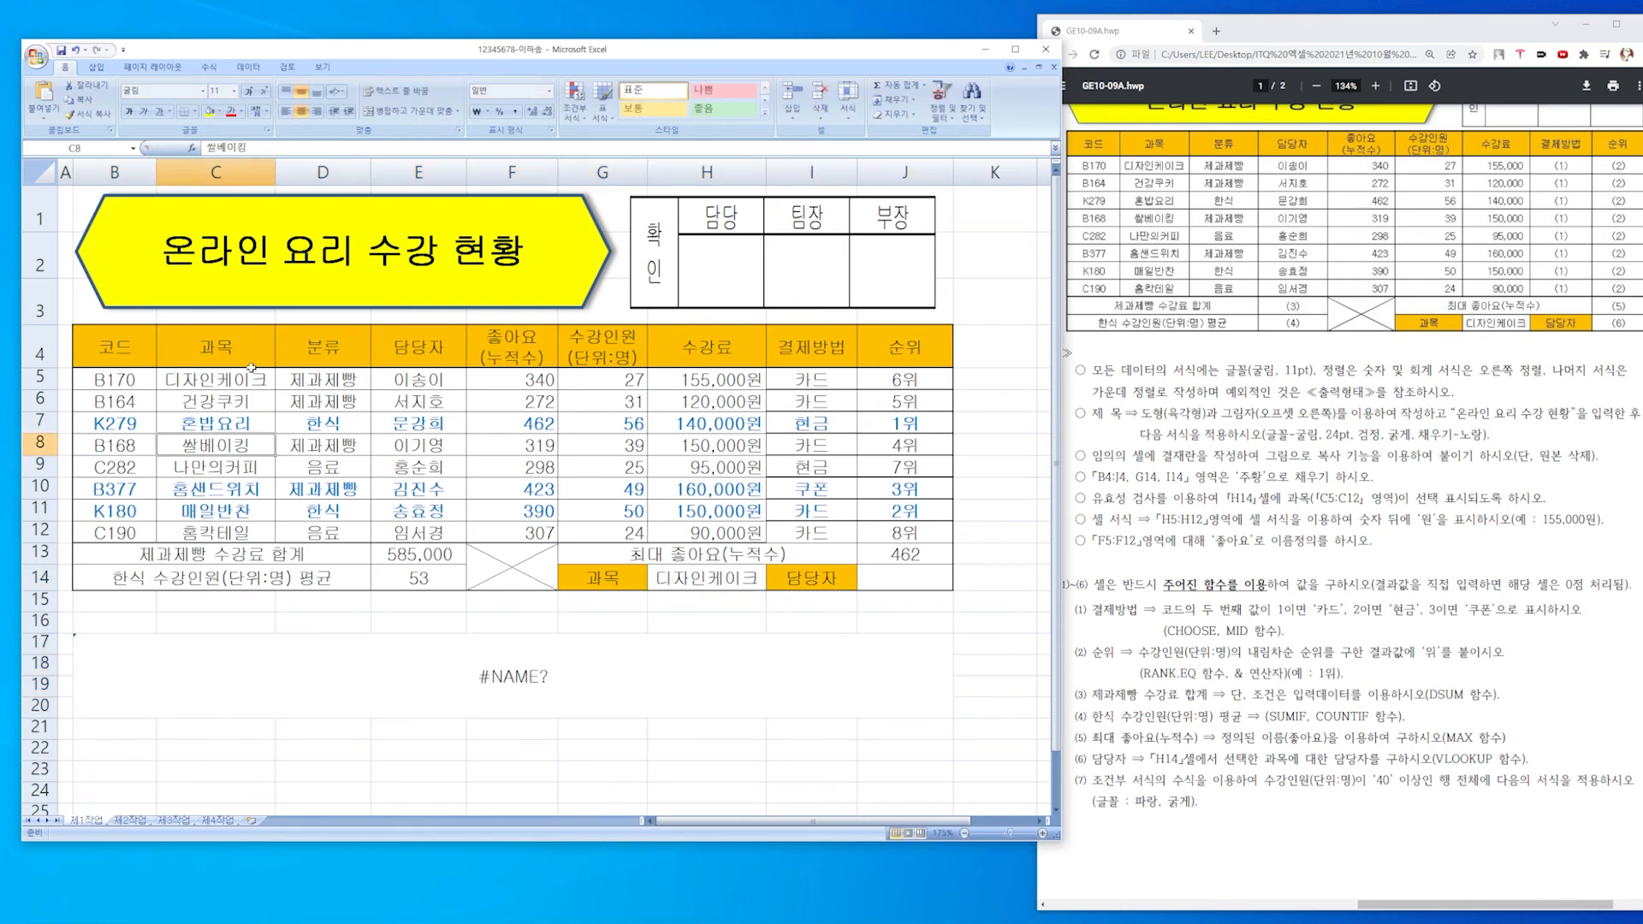
pyautogui.click(216, 172)
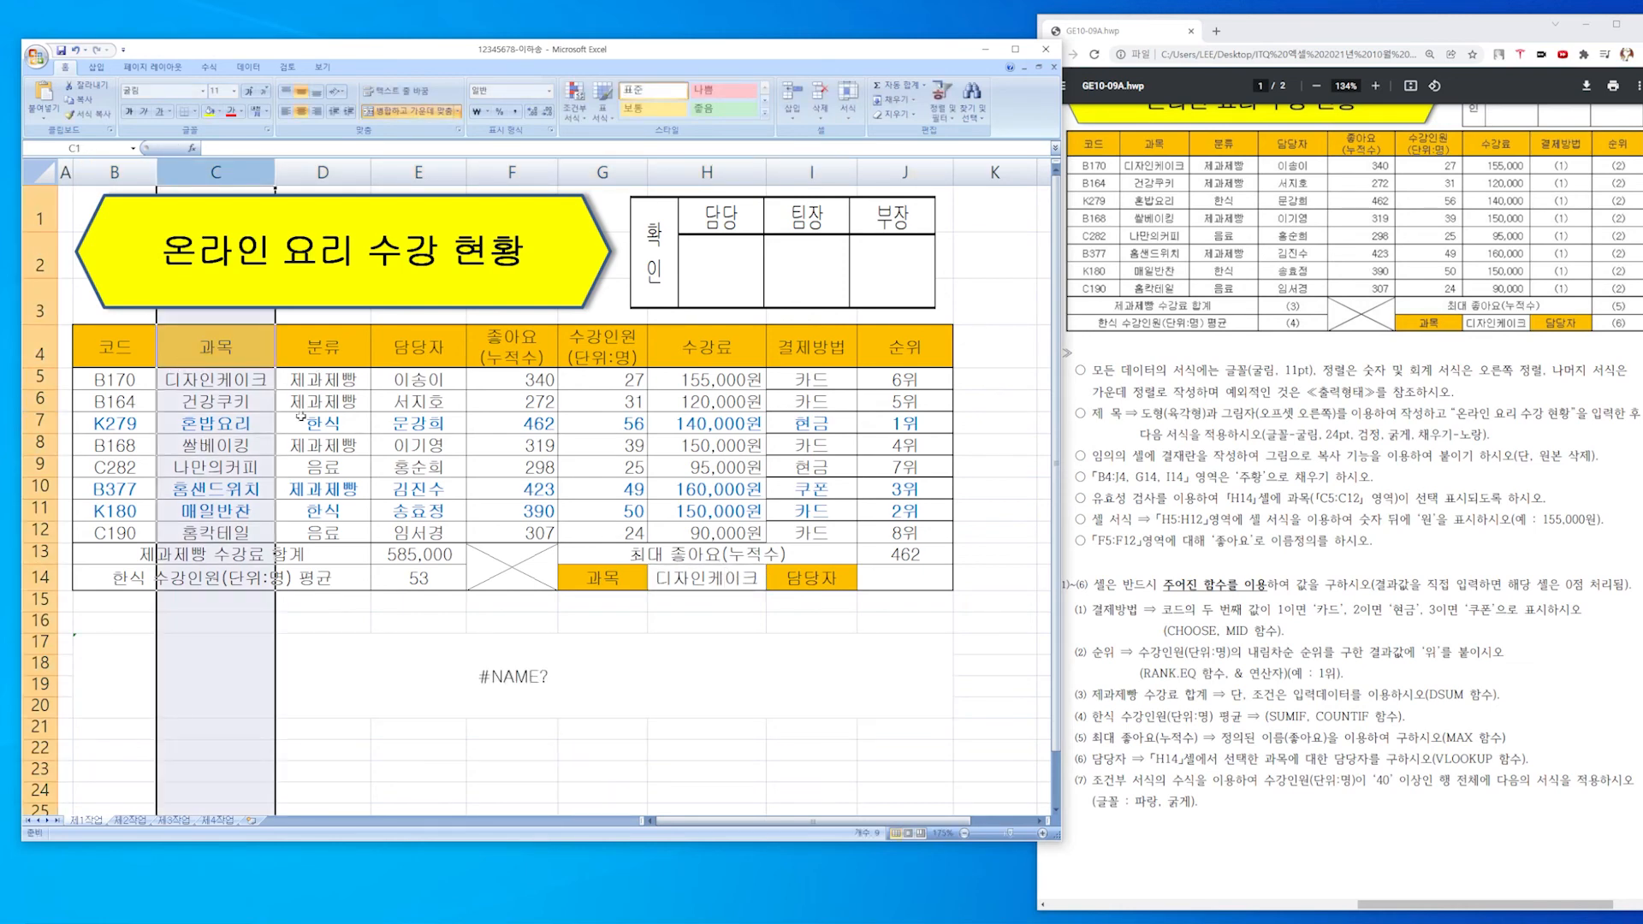
pyautogui.click(745, 581)
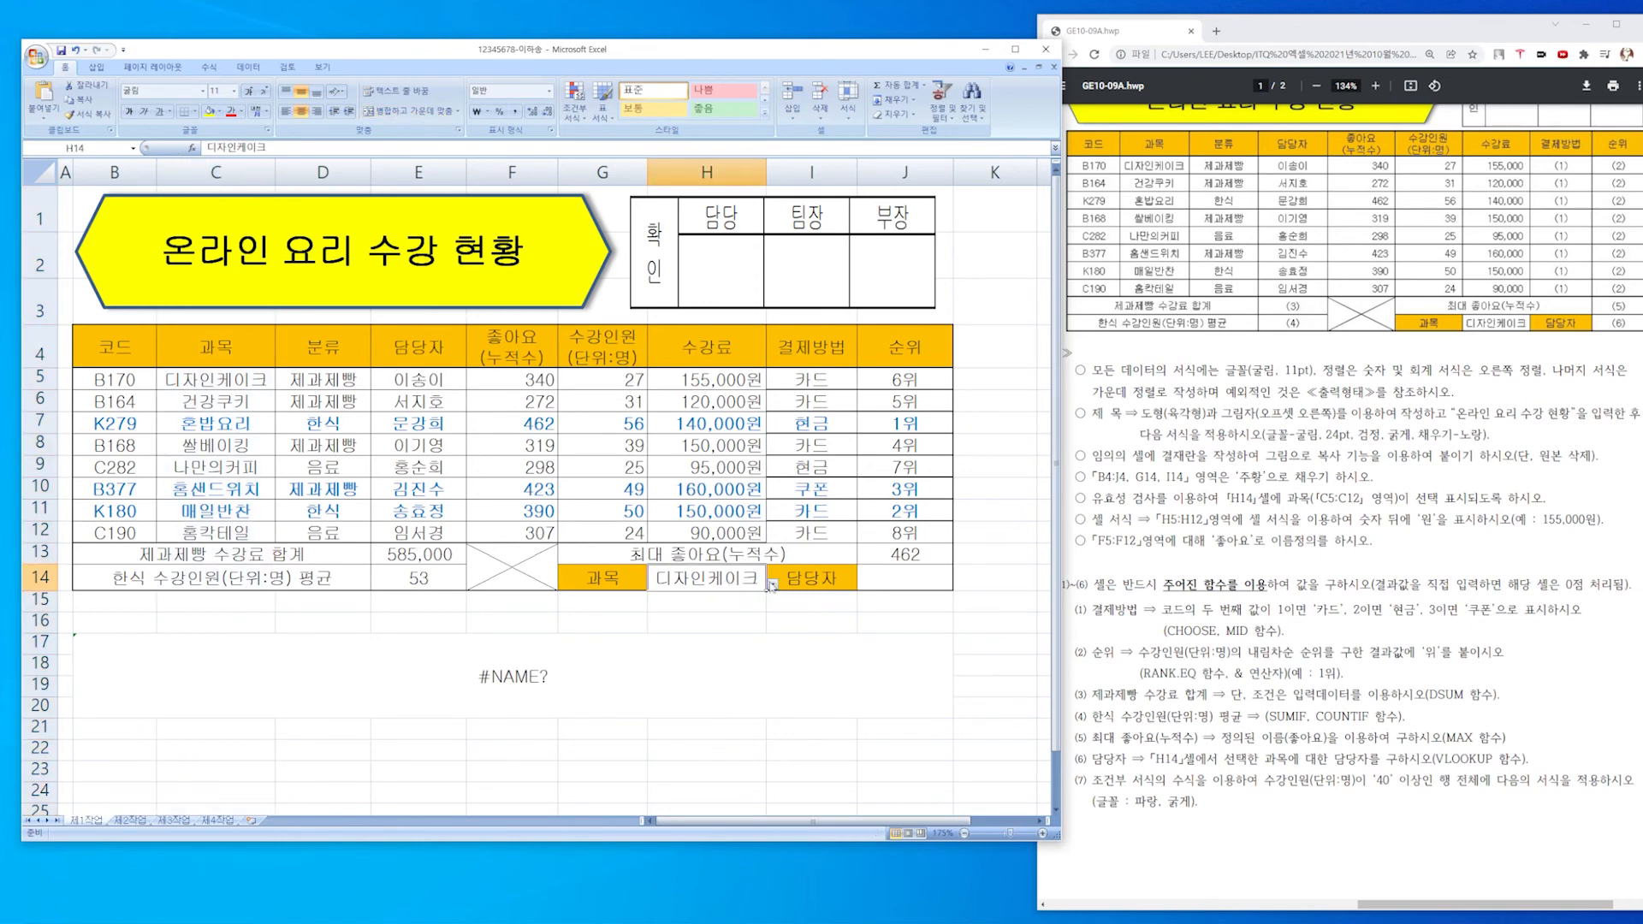
pyautogui.click(772, 584)
pyautogui.click(697, 633)
pyautogui.click(771, 583)
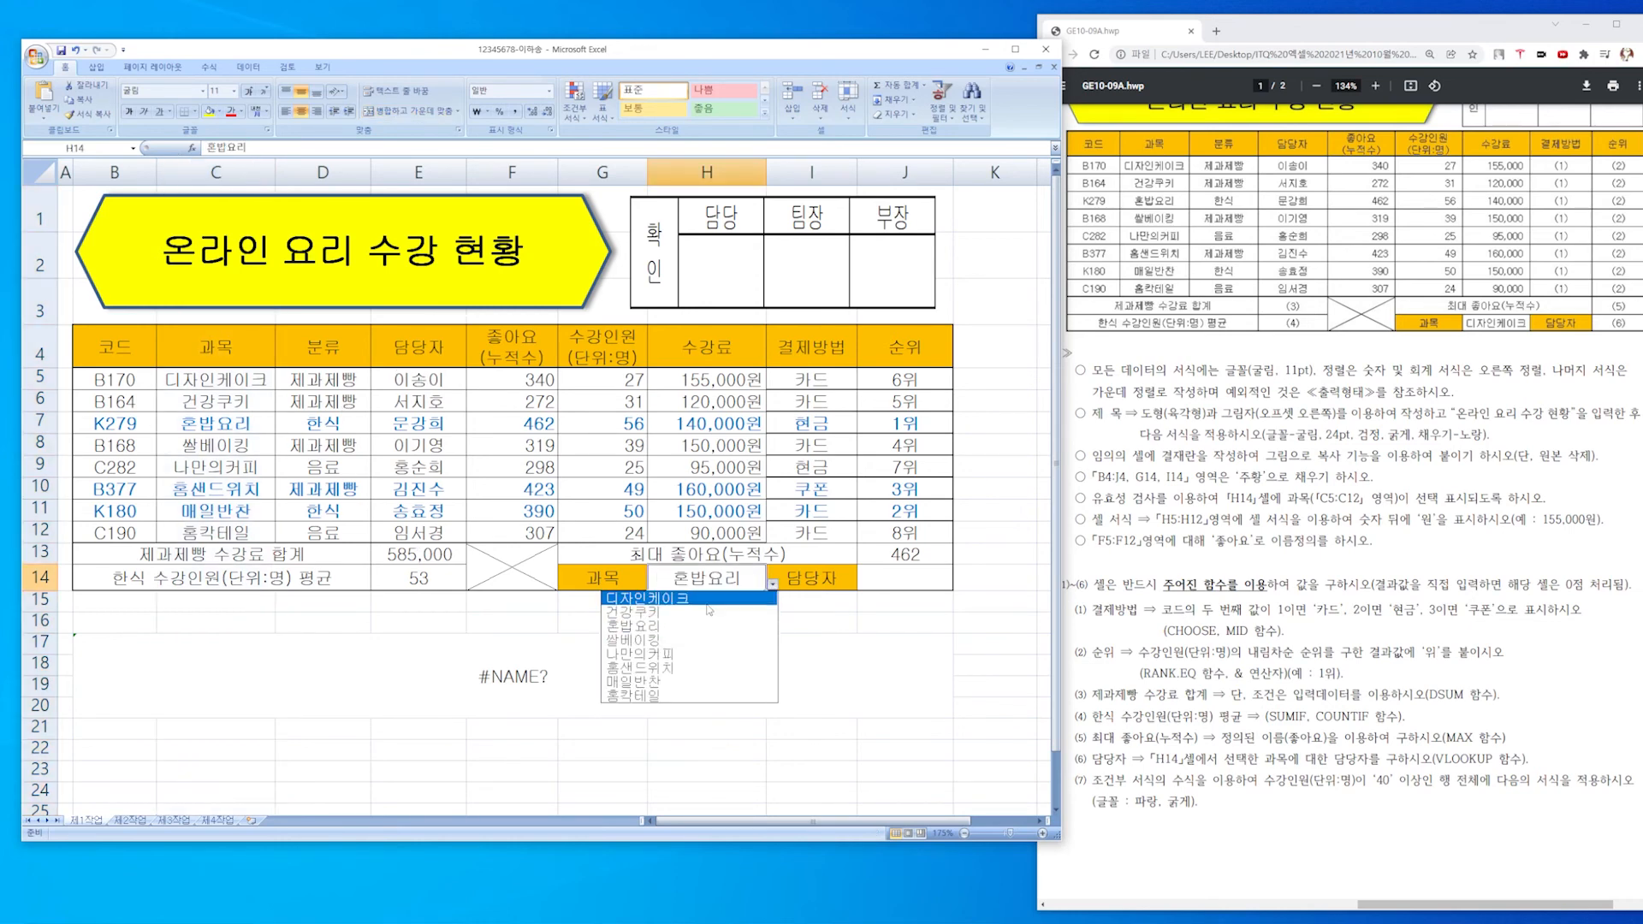
pyautogui.click(727, 598)
pyautogui.click(907, 578)
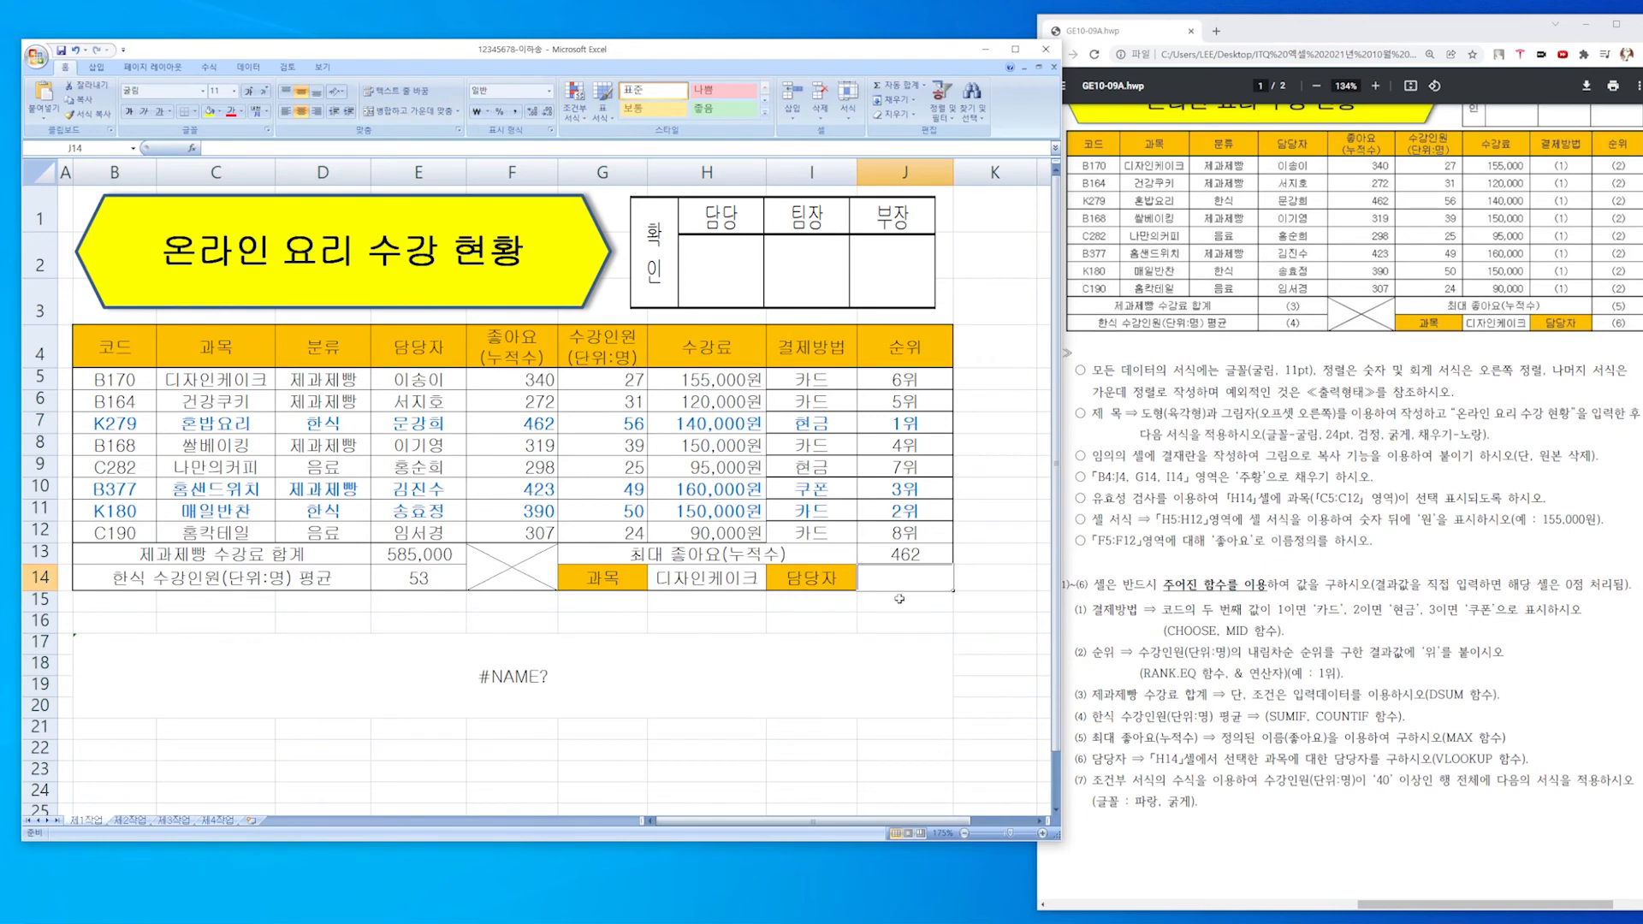
# Start a VLOOKUP formula in merged cell B17 and open its function arguments clear of the data table.
pyautogui.click(569, 644)
pyautogui.write('=v')
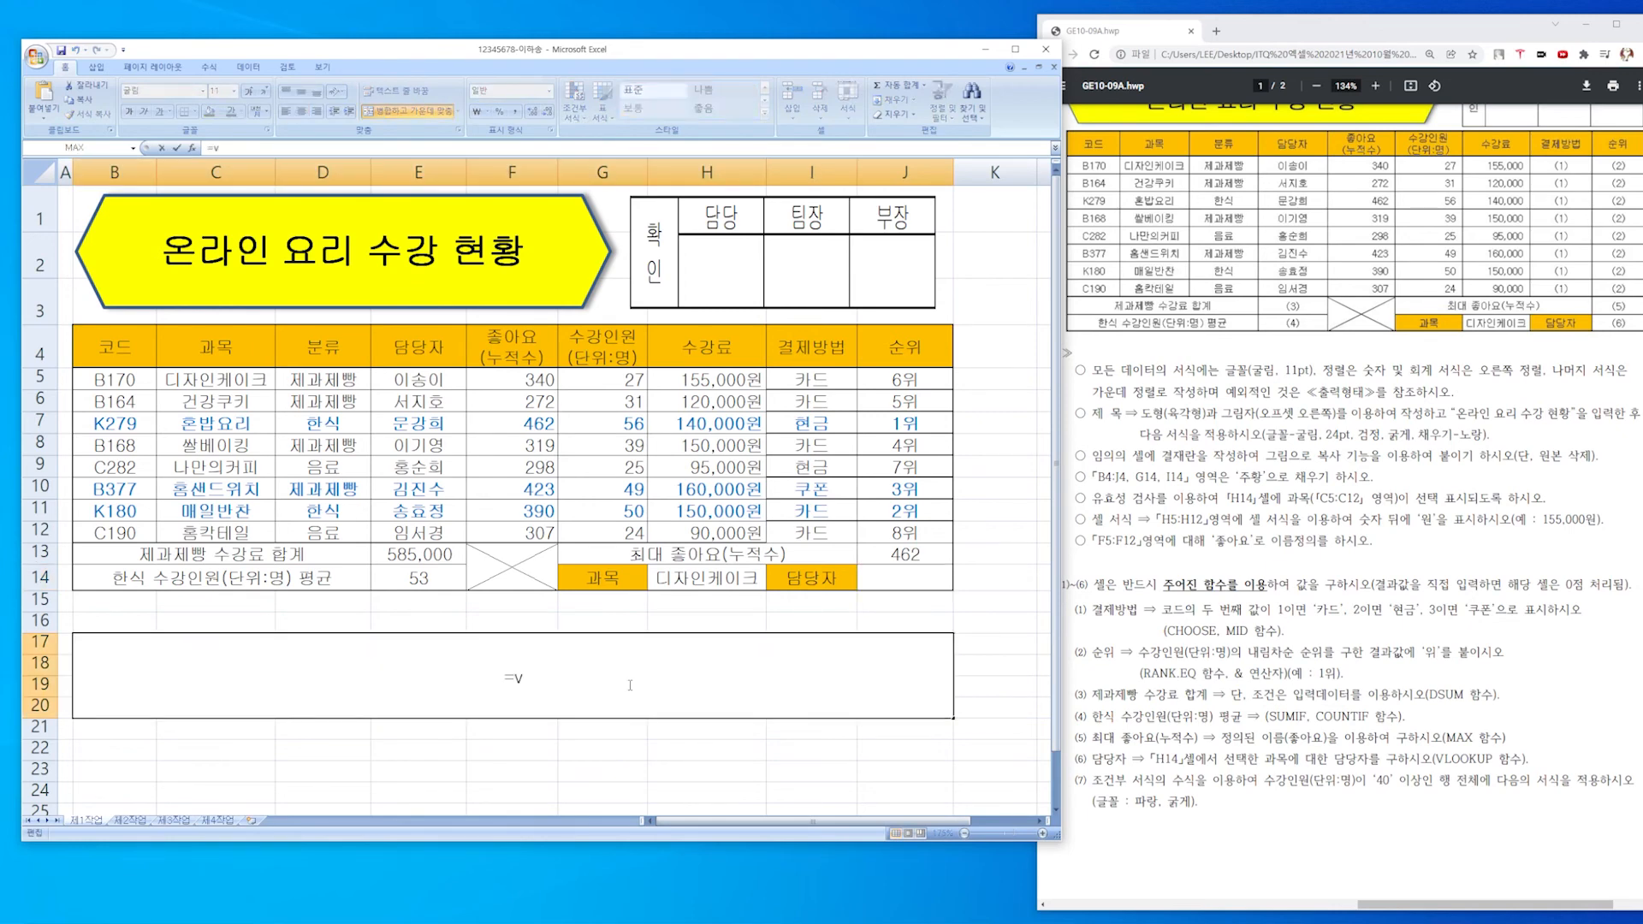
pyautogui.write('lookuop')
pyautogui.press('BackSpace')
pyautogui.press('BackSpace')
pyautogui.write('p(')
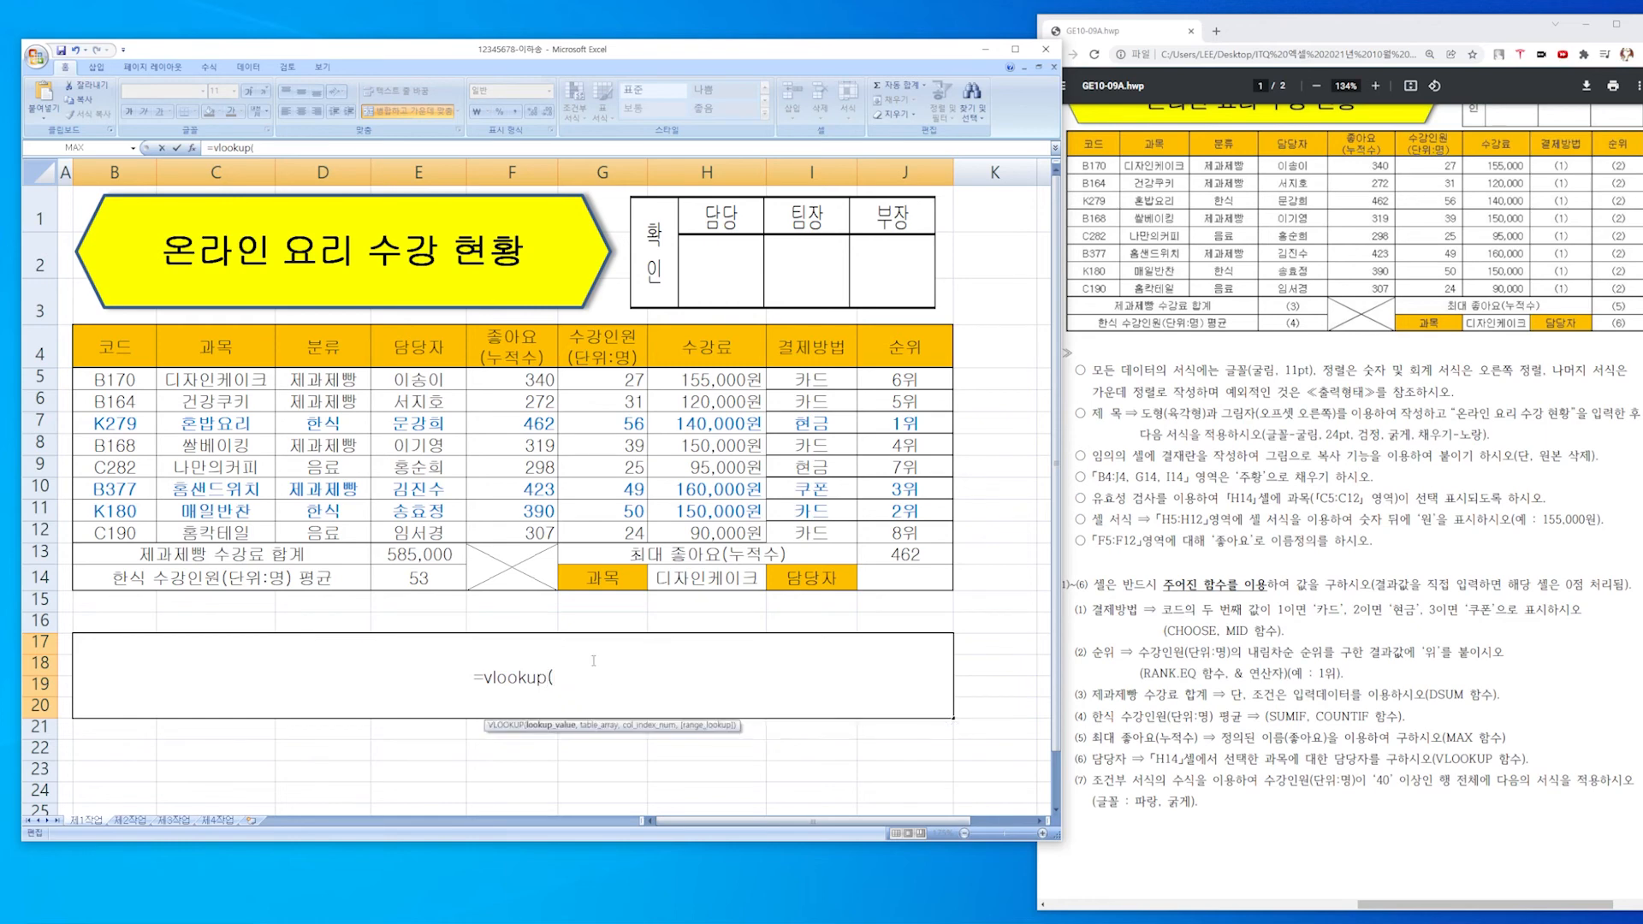
pyautogui.click(191, 147)
pyautogui.moveTo(159, 248); pyautogui.dragTo(612, 138)
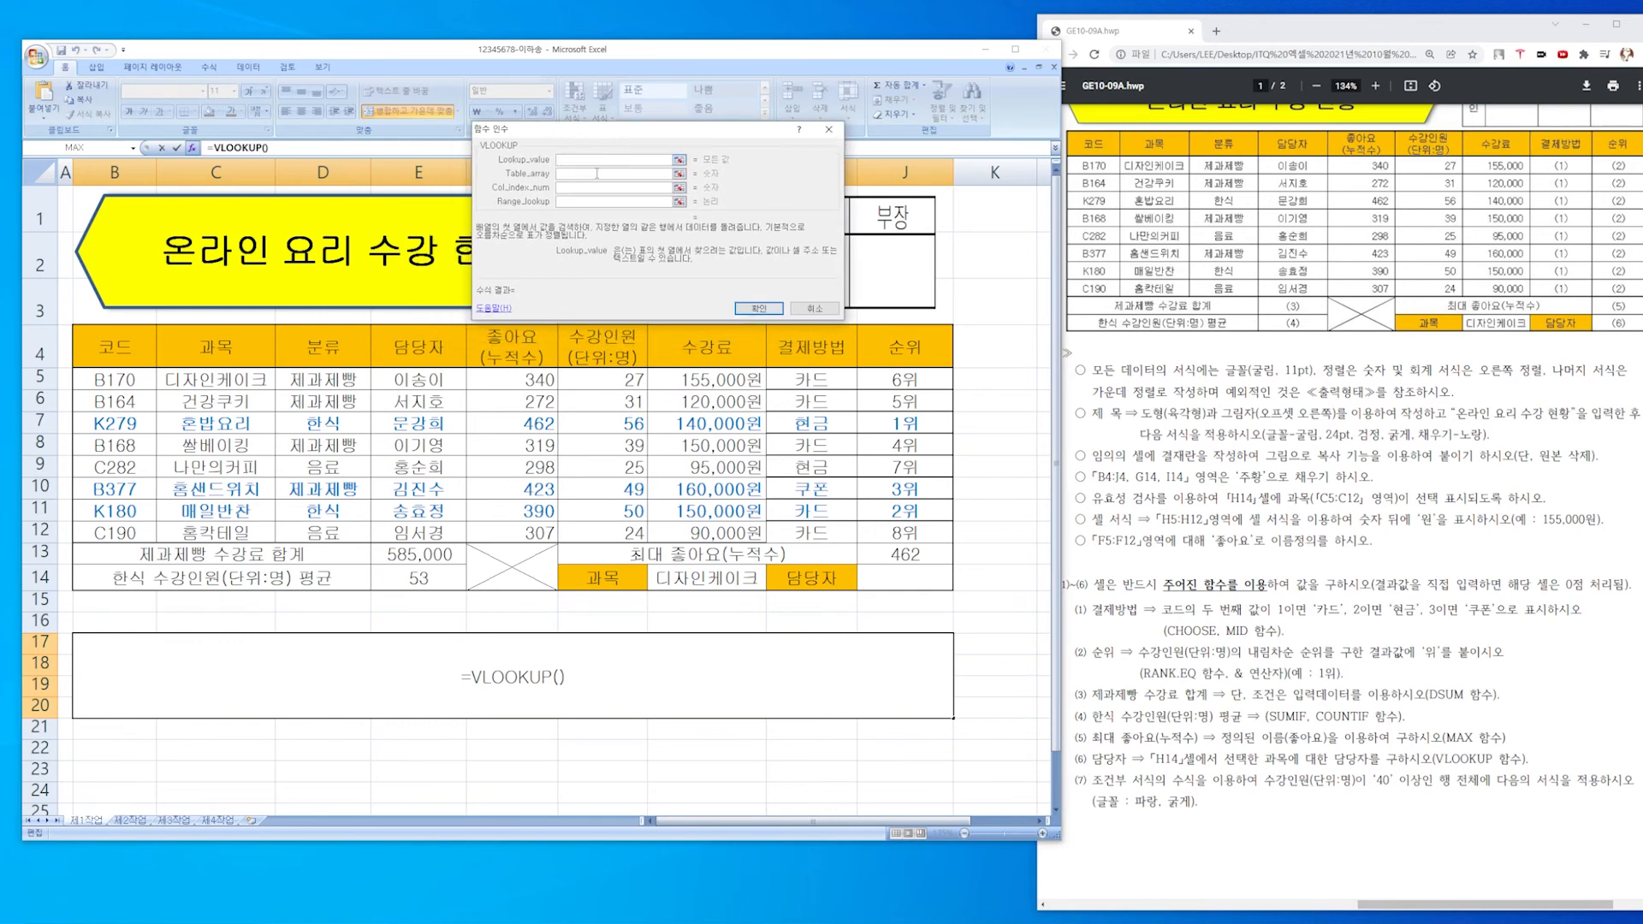
pyautogui.moveTo(560, 154); pyautogui.dragTo(562, 131)
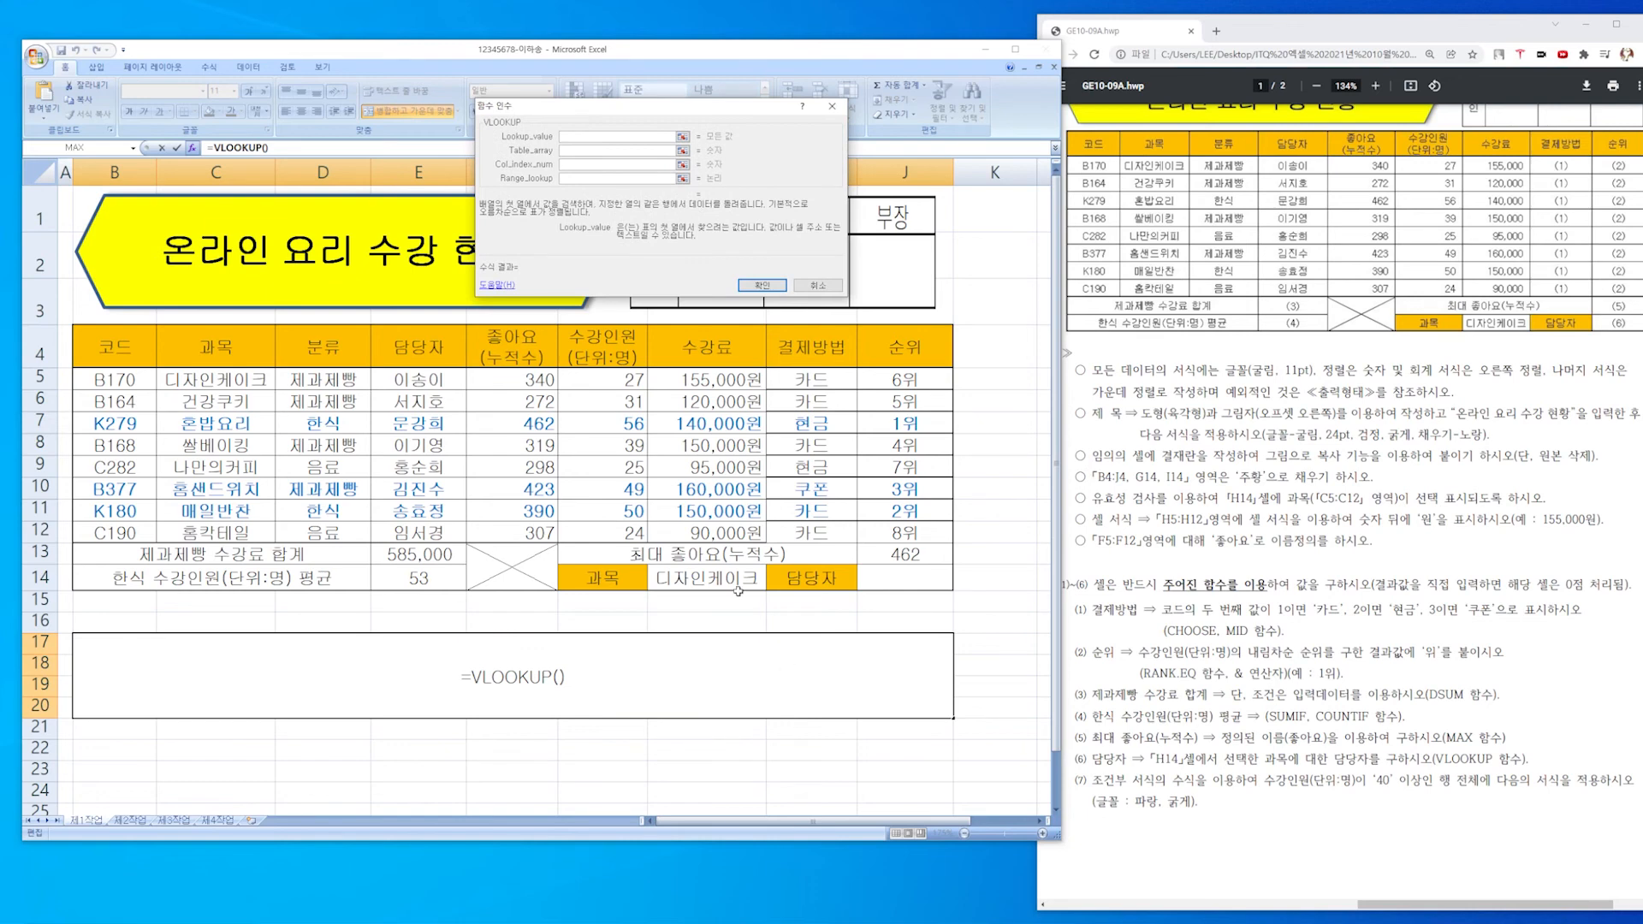
# Set the VLOOKUP lookup value to H14, the cell holding the chosen 과목.
pyautogui.write('H14')
pyautogui.click(605, 150)
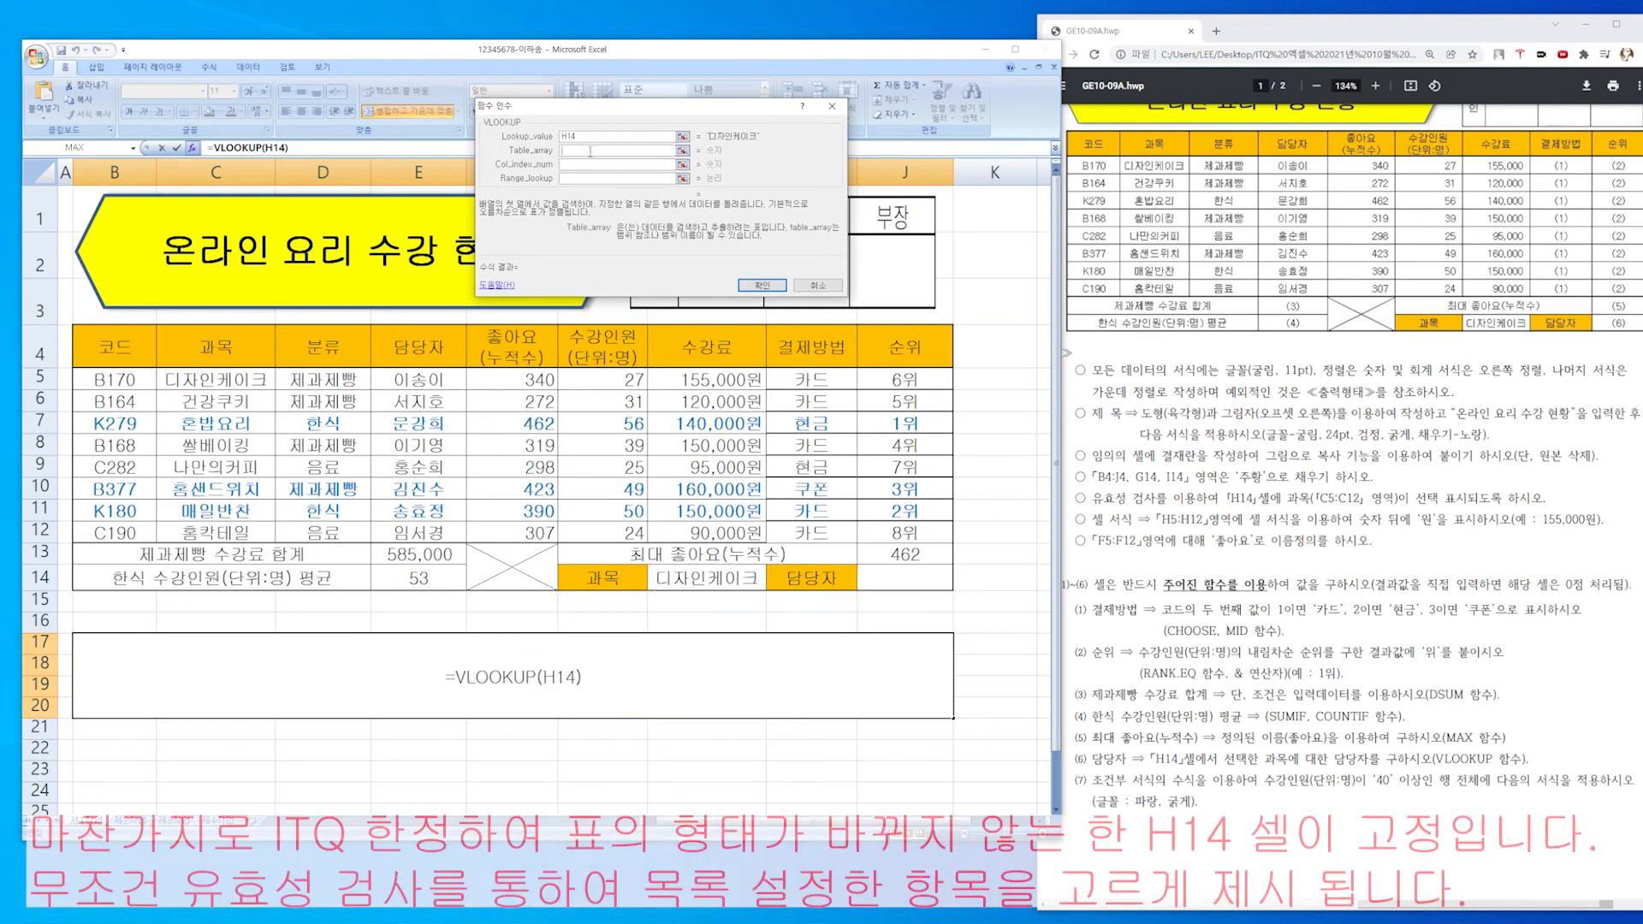
pyautogui.click(608, 138)
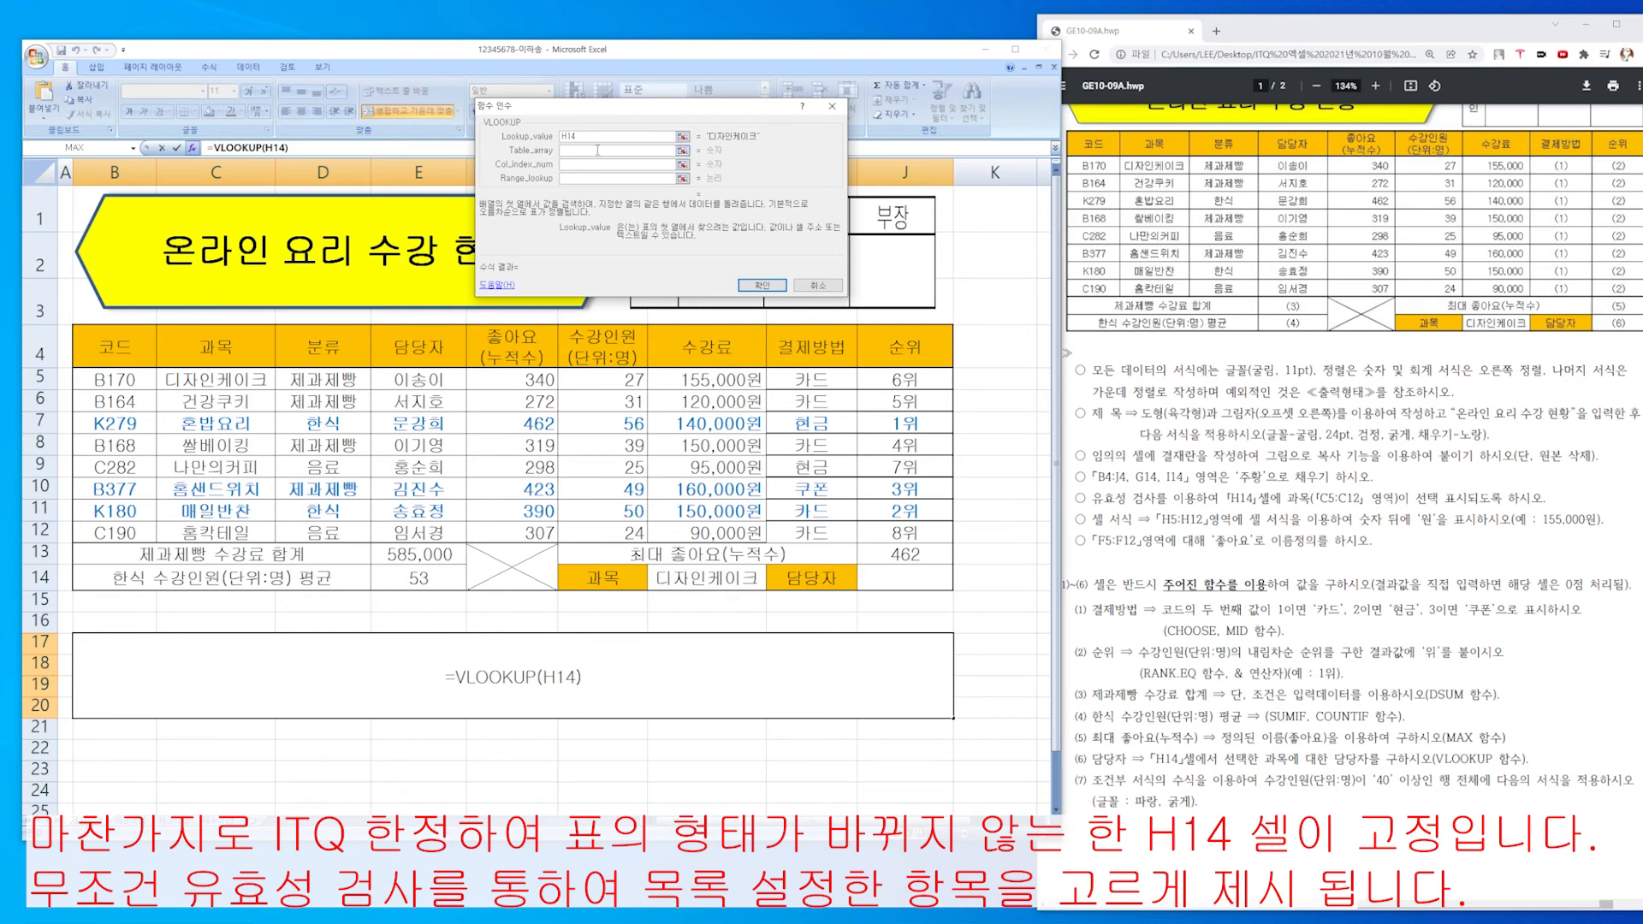
pyautogui.click(597, 149)
pyautogui.moveTo(611, 115); pyautogui.dragTo(701, 76)
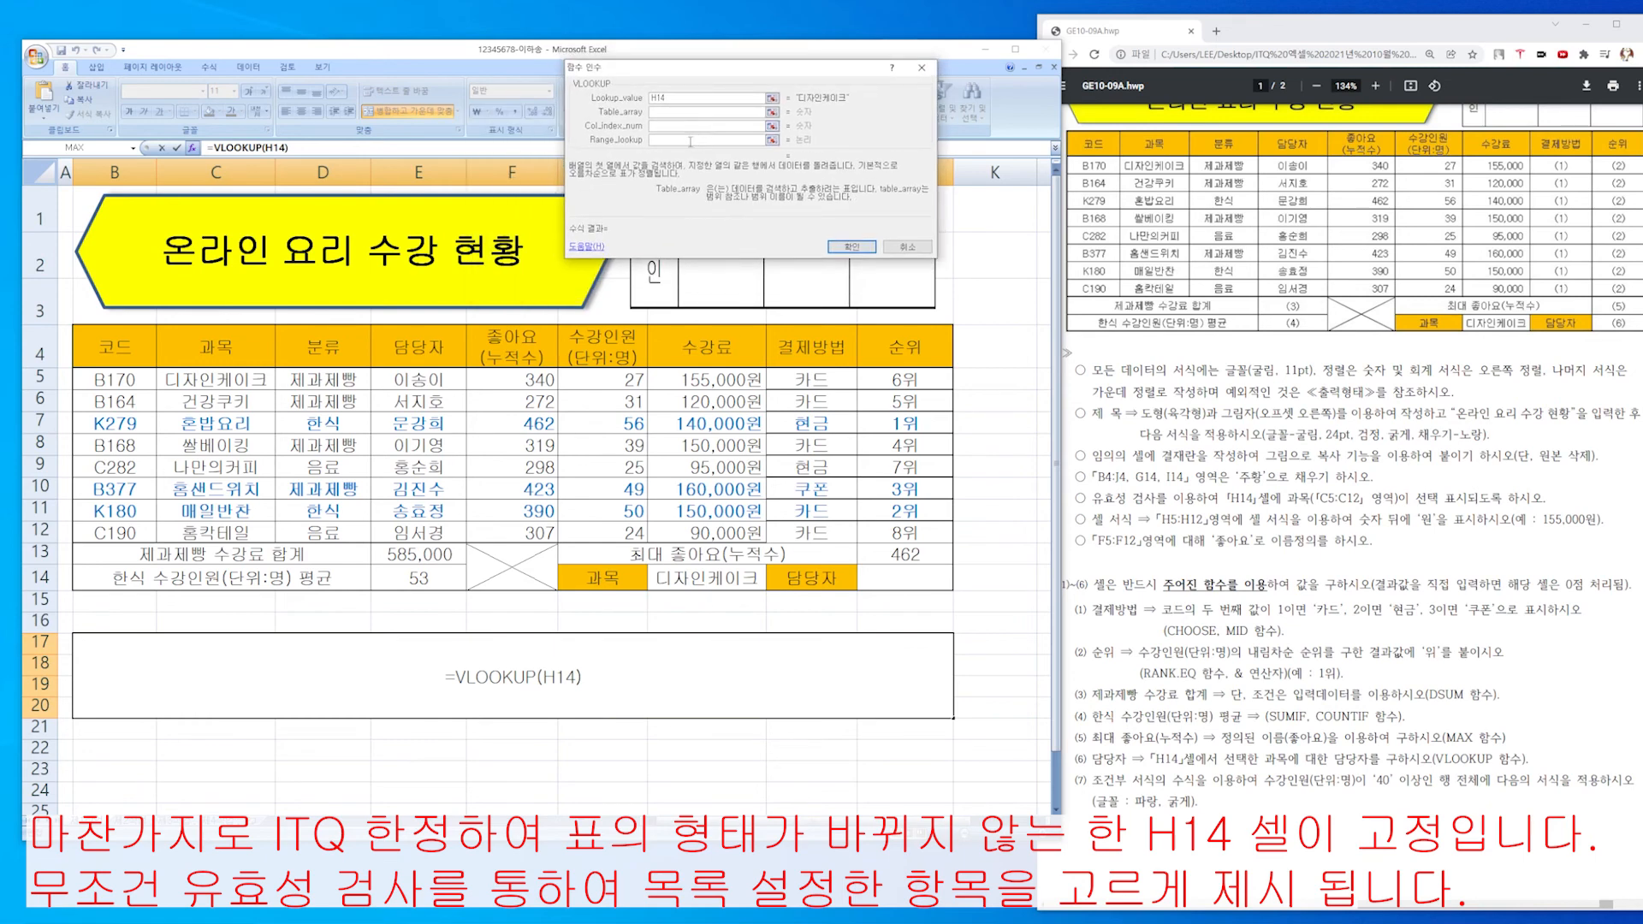
pyautogui.click(727, 585)
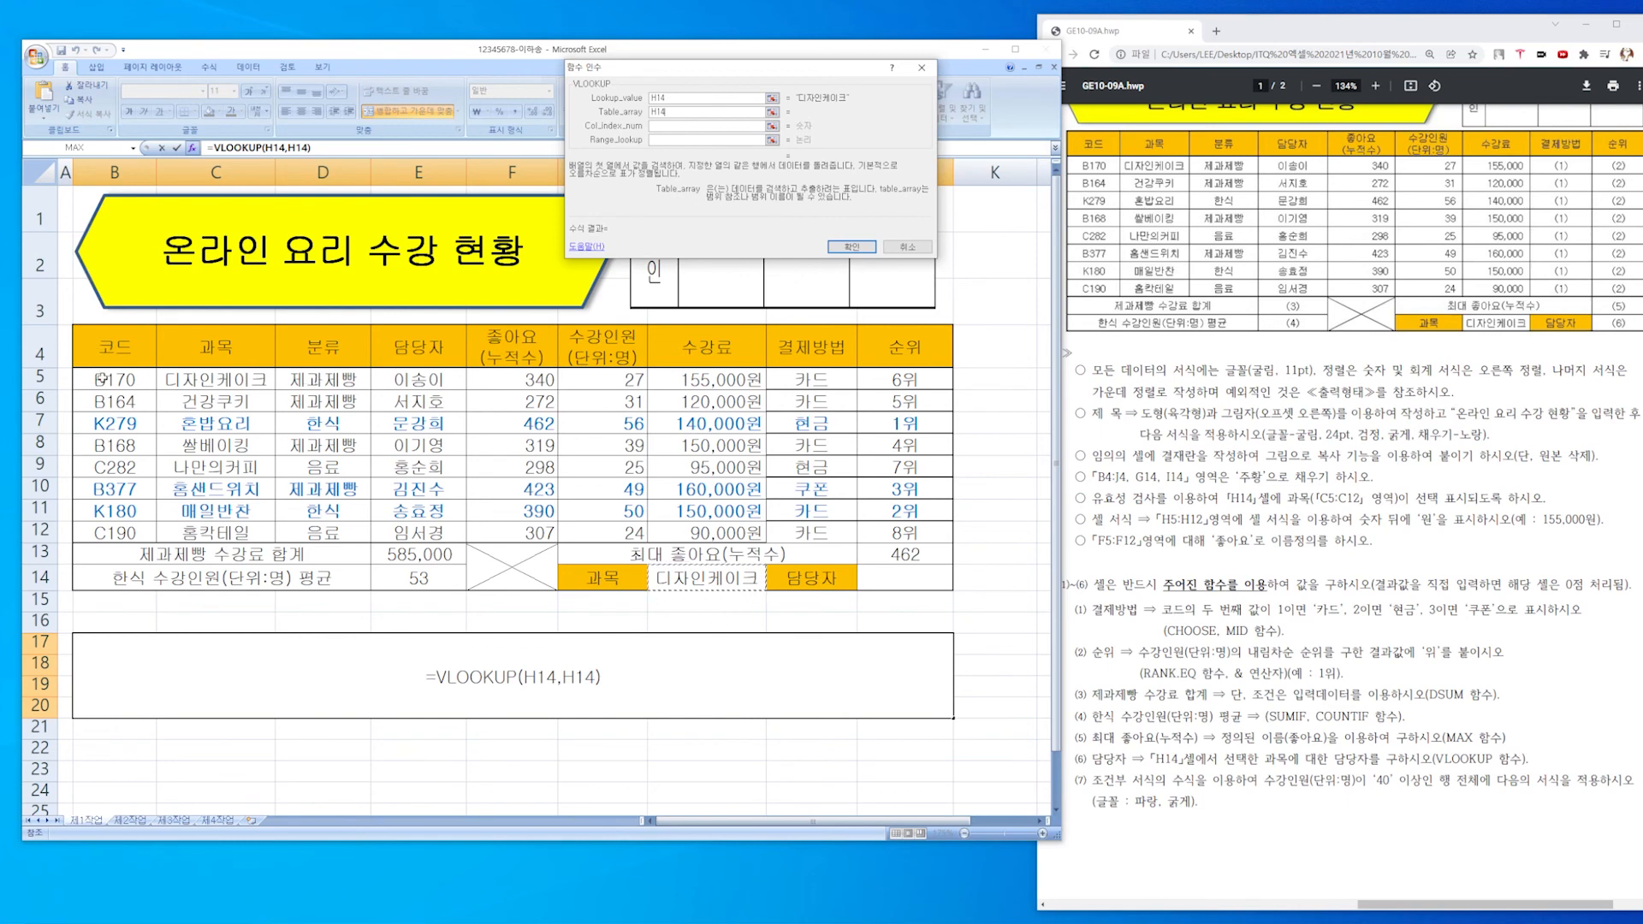
pyautogui.moveTo(716, 112); pyautogui.dragTo(291, 109)
pyautogui.press('BackSpace')
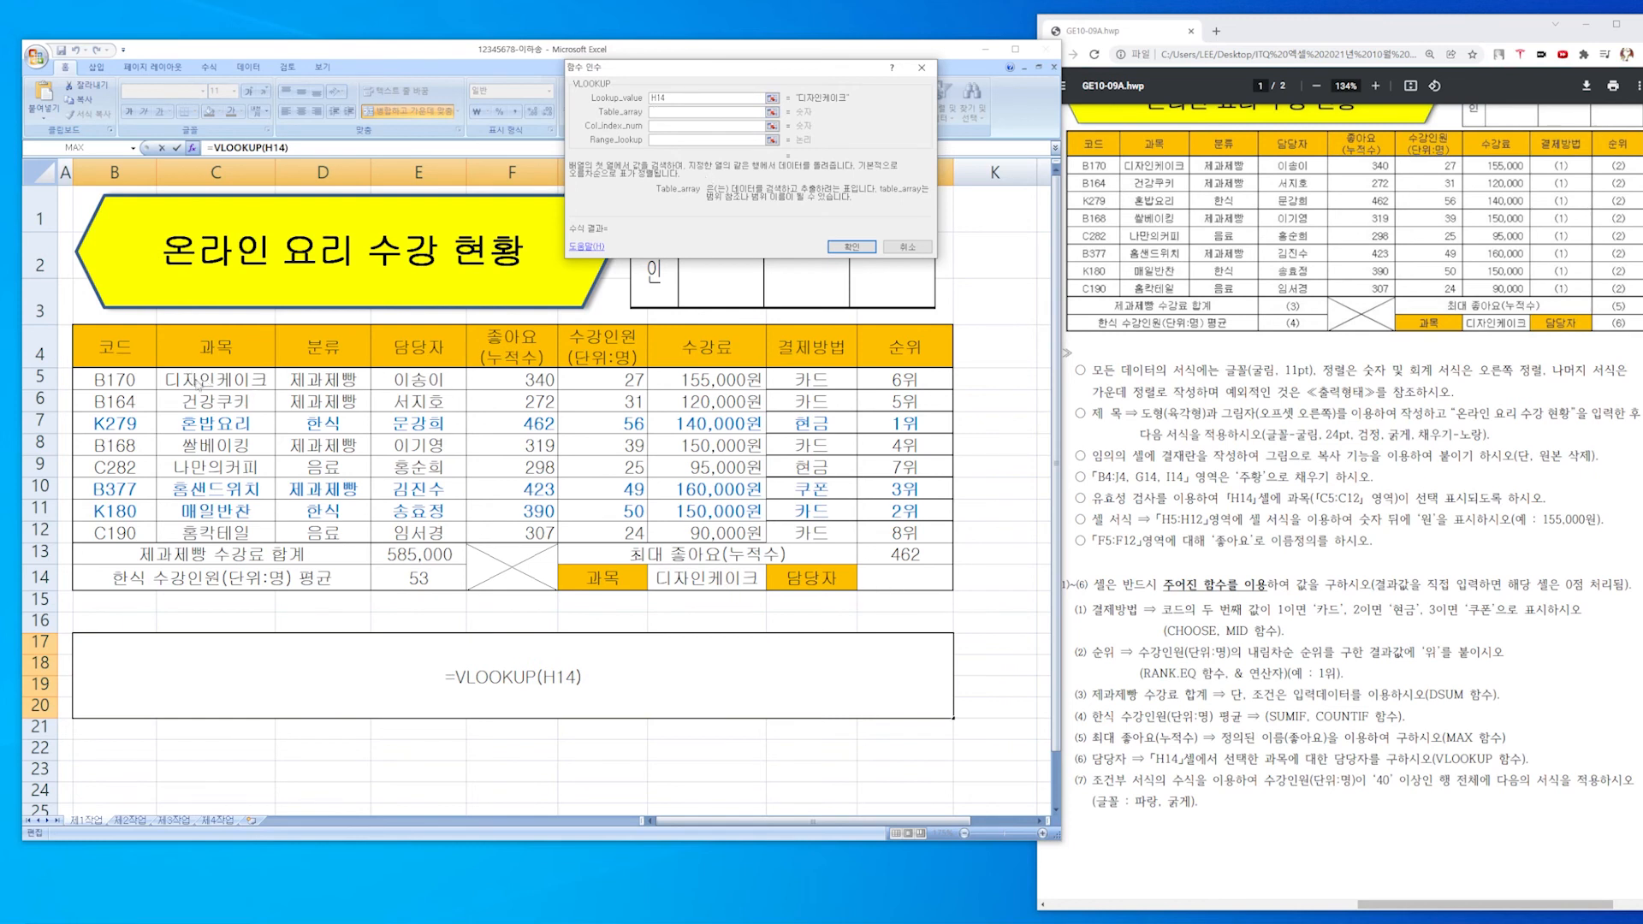
# Try C5:H12 and C5:E12 as the VLOOKUP table array, clearing the argument after each attempt.
pyautogui.moveTo(198, 384); pyautogui.dragTo(631, 535)
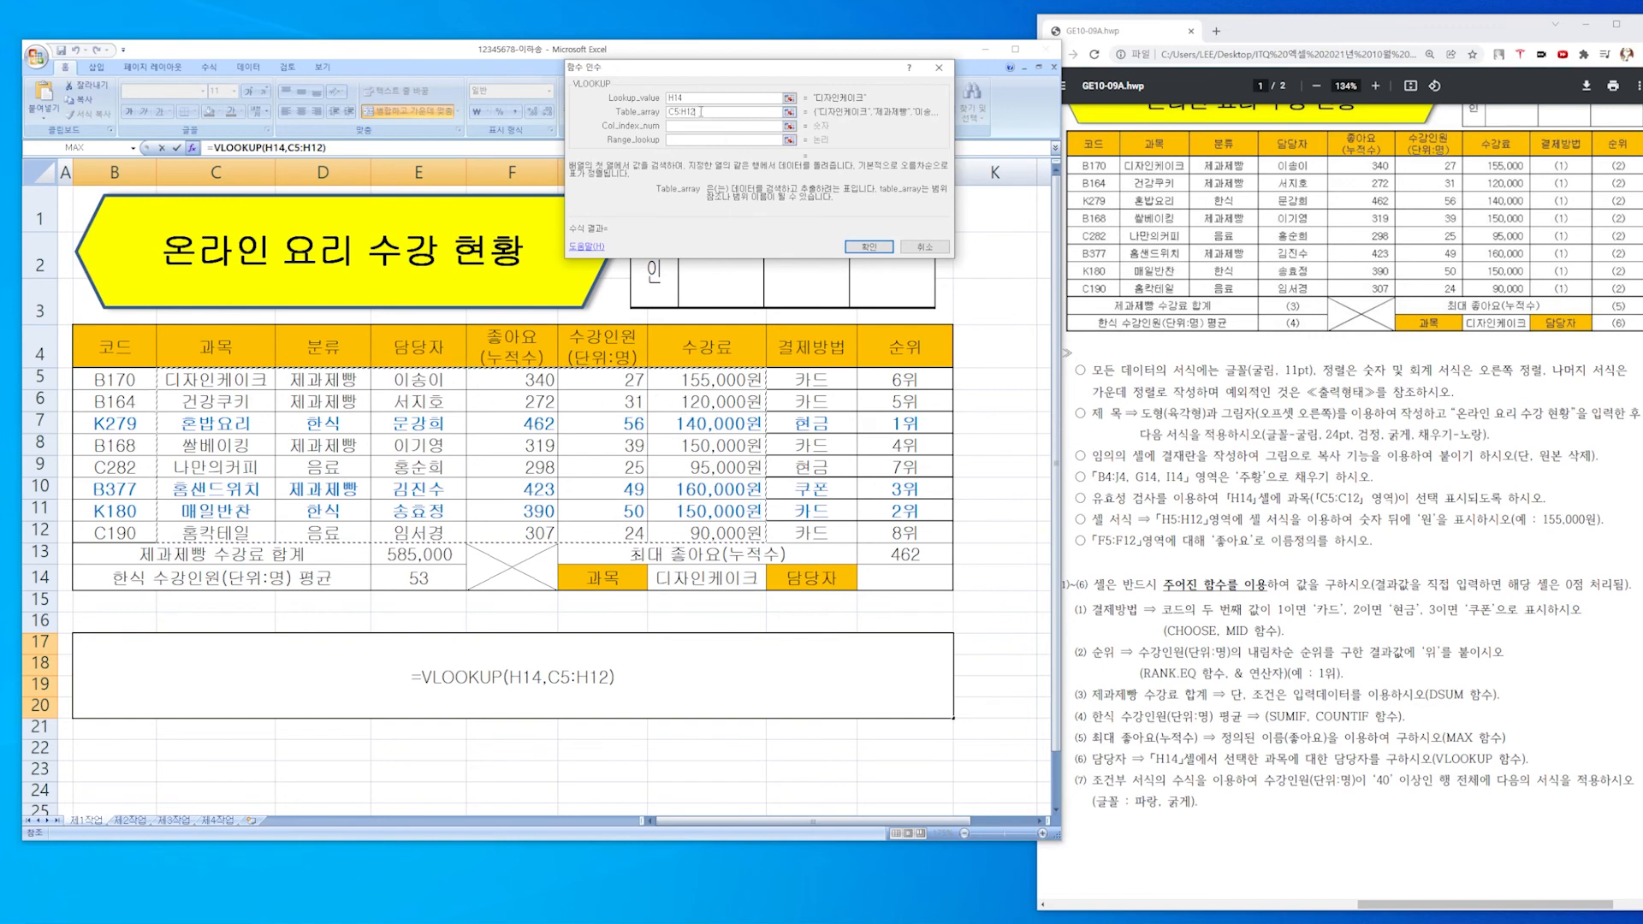
pyautogui.click(668, 112)
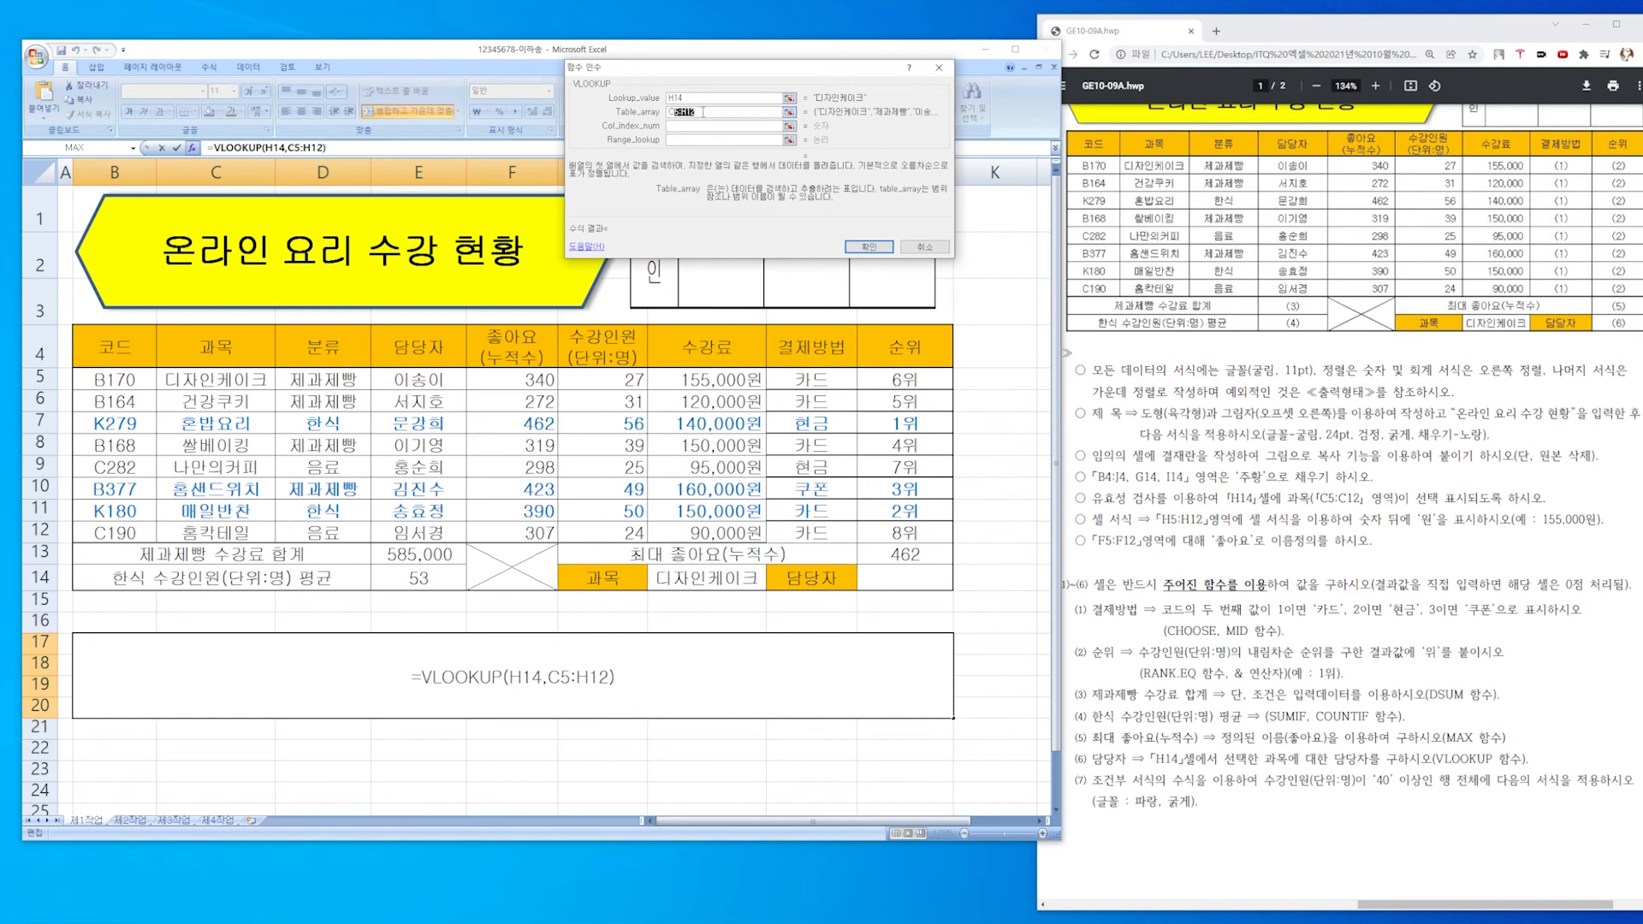
pyautogui.click(703, 112)
pyautogui.moveTo(703, 112); pyautogui.dragTo(668, 112)
pyautogui.press('BackSpace')
pyautogui.moveTo(219, 379); pyautogui.dragTo(462, 535)
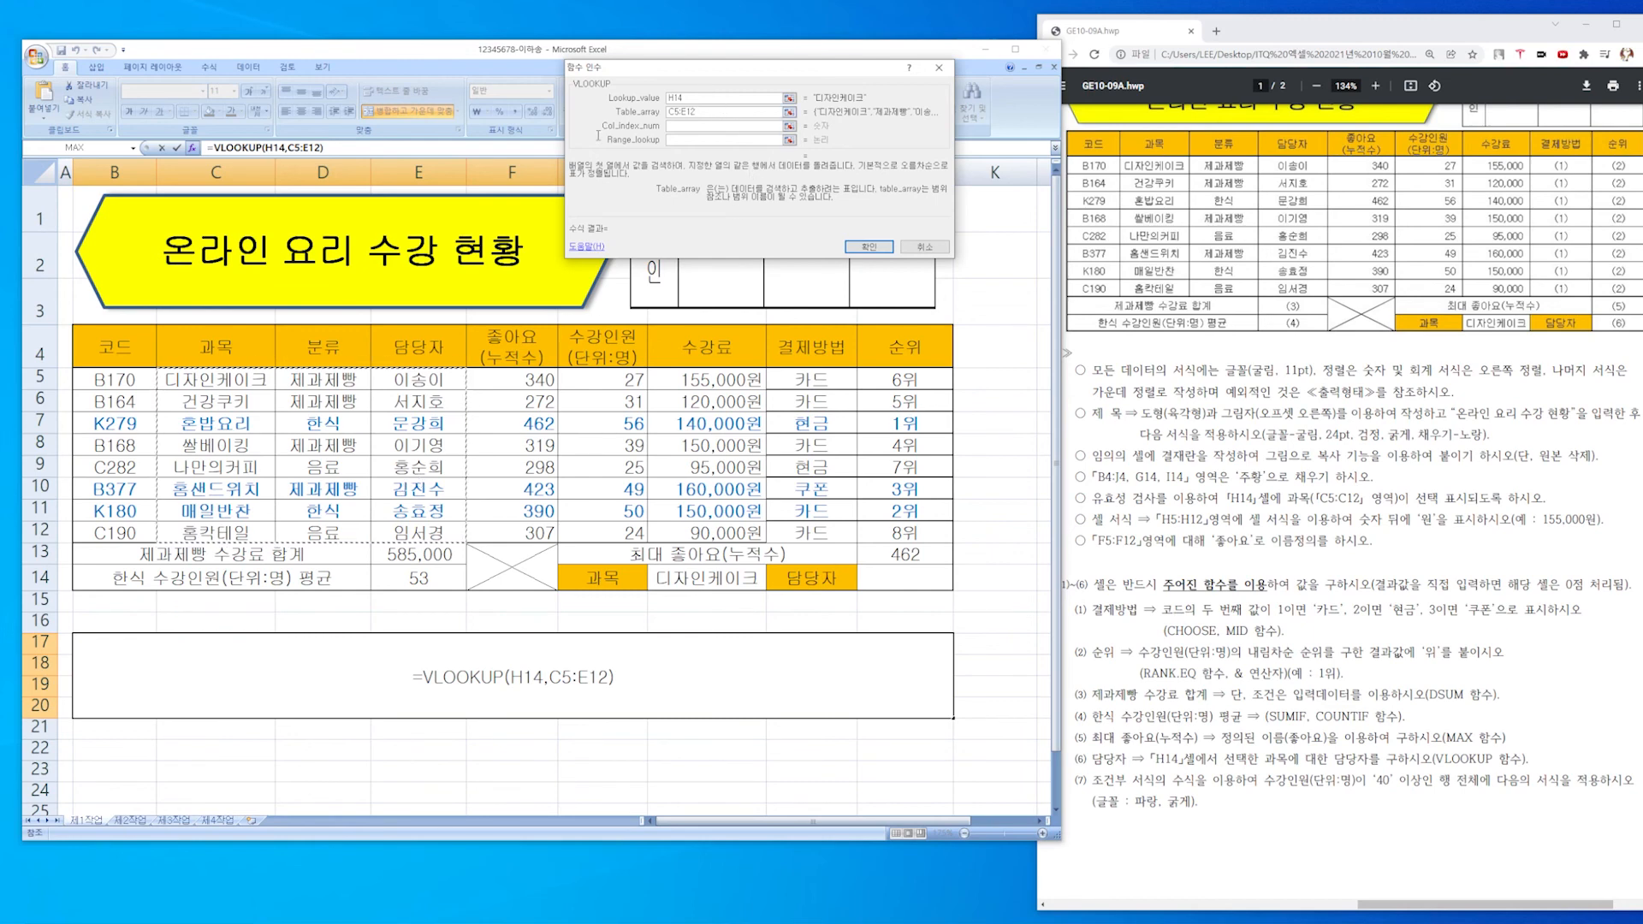
pyautogui.moveTo(699, 112); pyautogui.dragTo(622, 137)
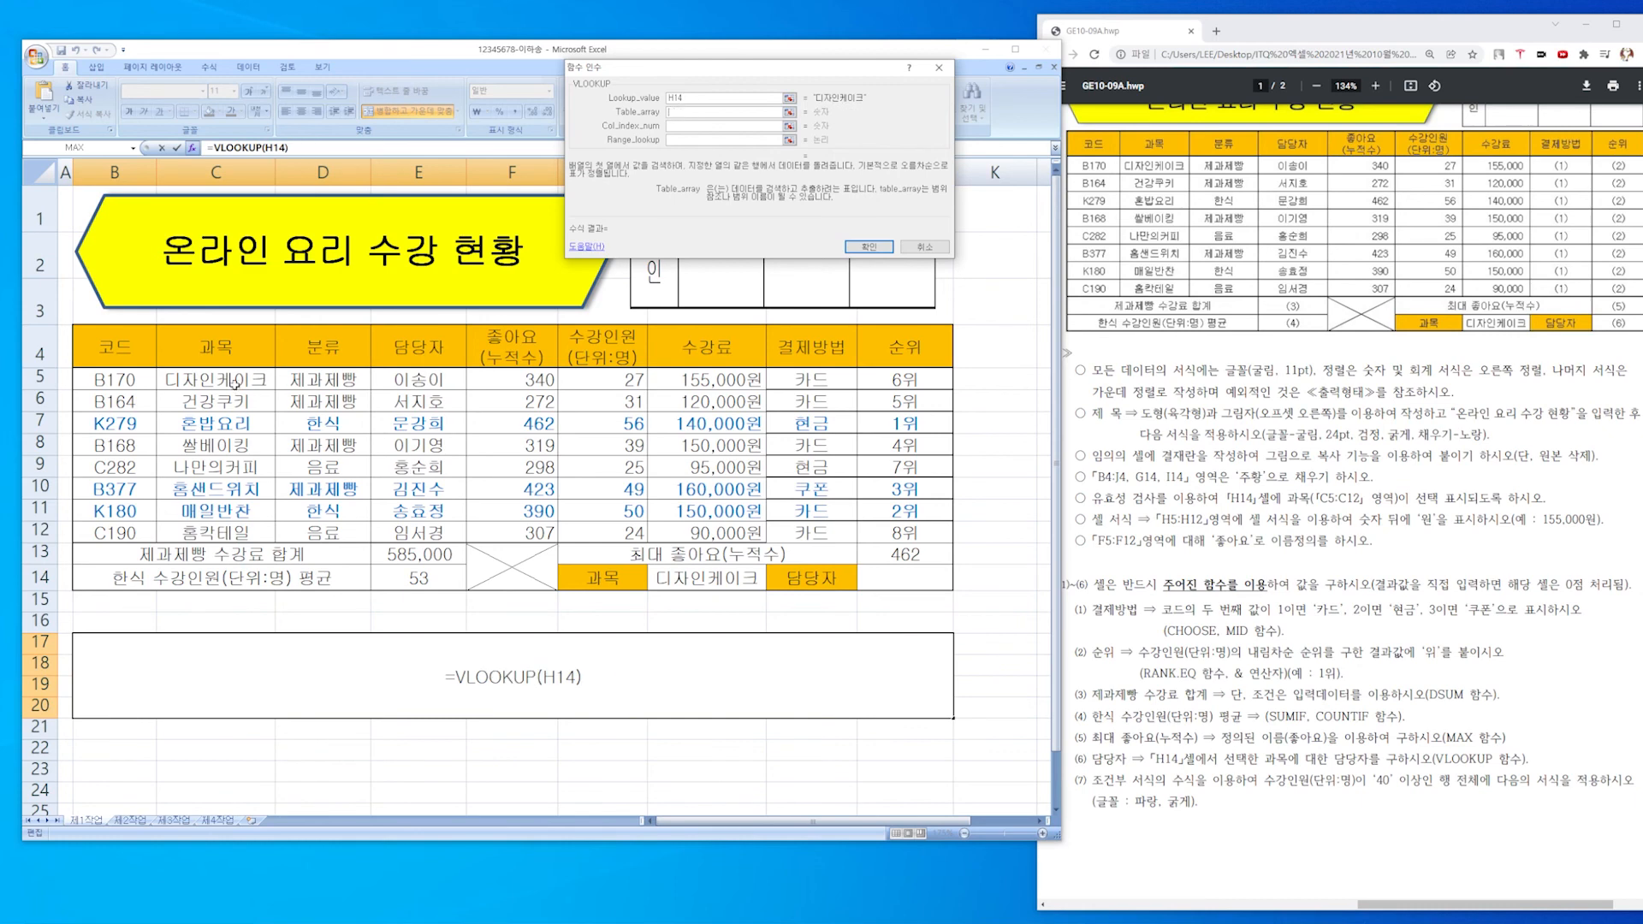
# Set the VLOOKUP table array to C5:H12 and the column index to 3 for the 담당자 column.
pyautogui.moveTo(235, 385); pyautogui.dragTo(761, 535)
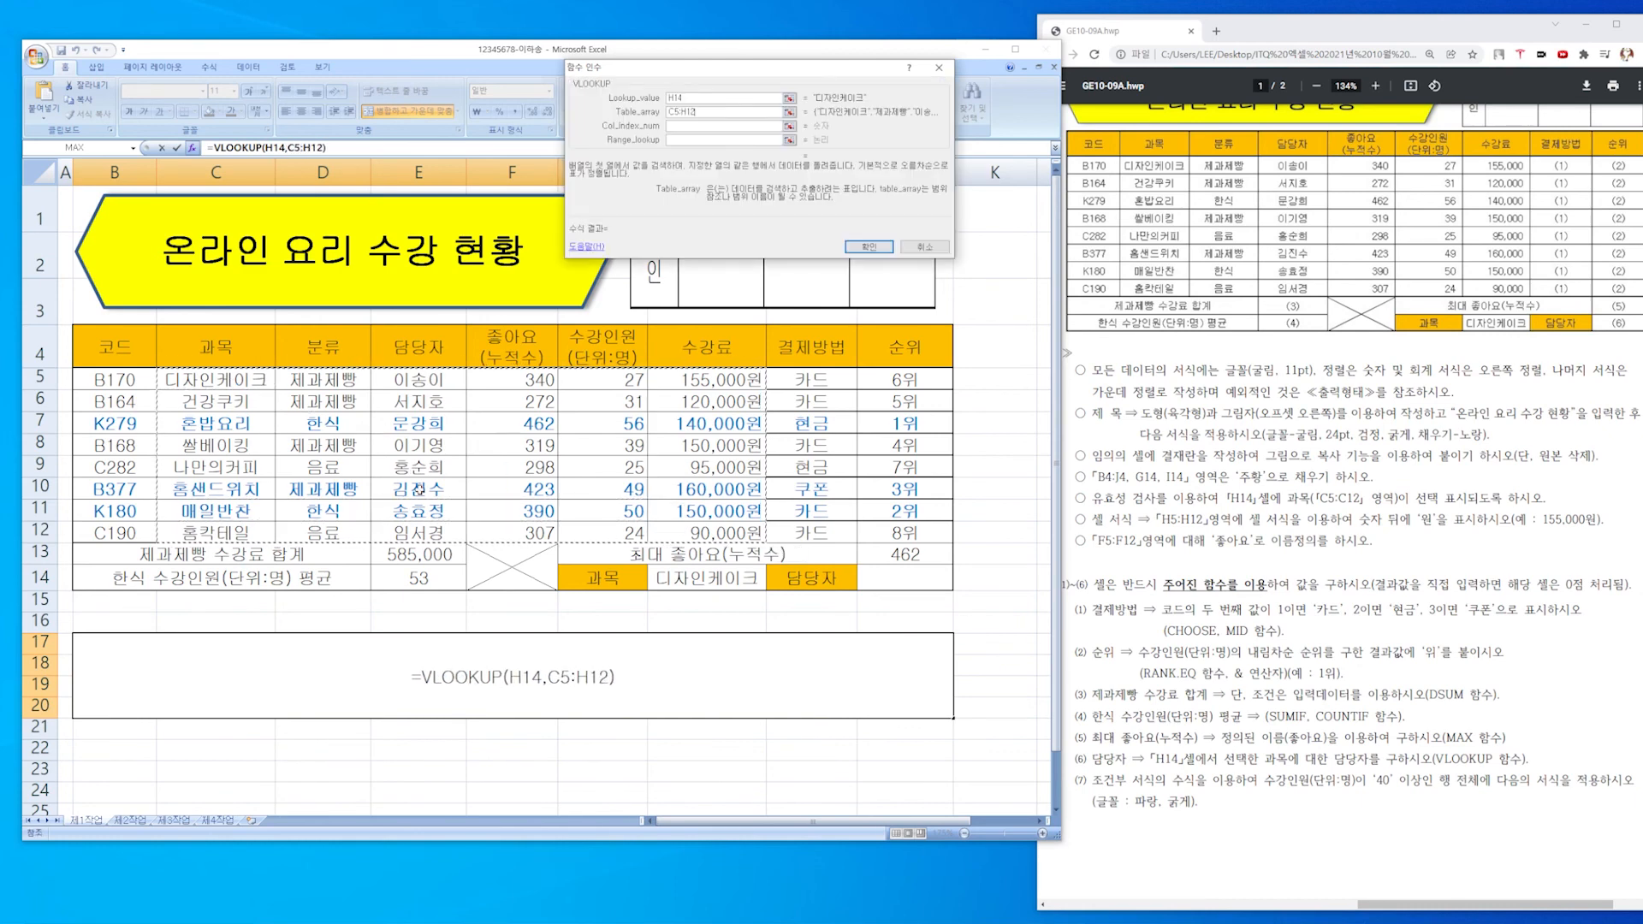
pyautogui.click(703, 126)
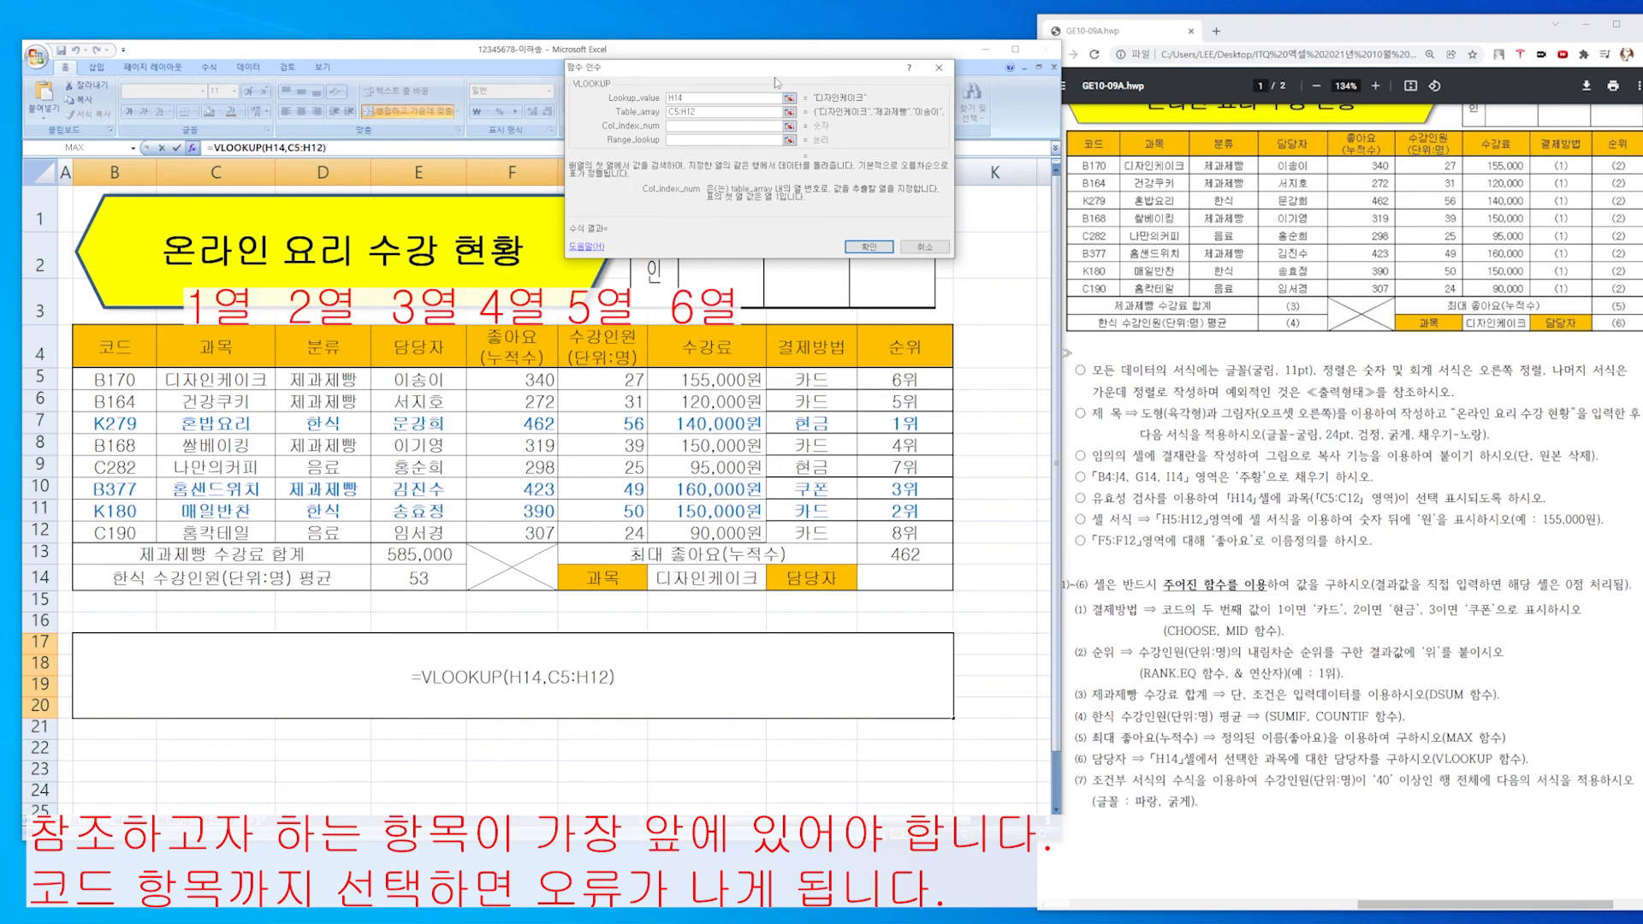
pyautogui.click(726, 99)
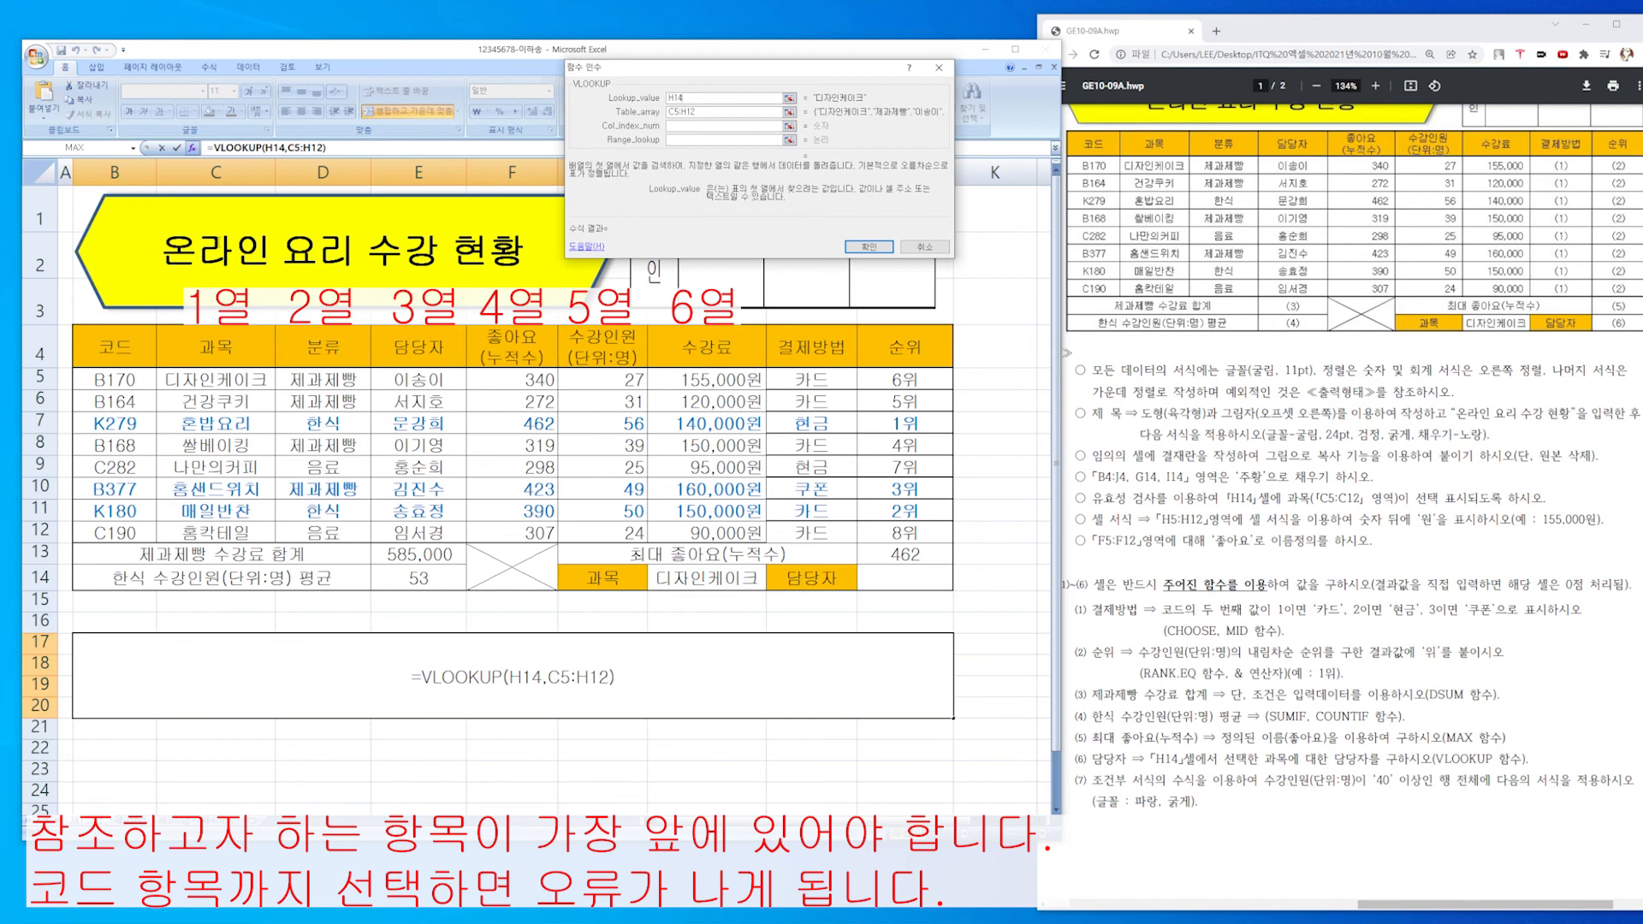
pyautogui.click(693, 127)
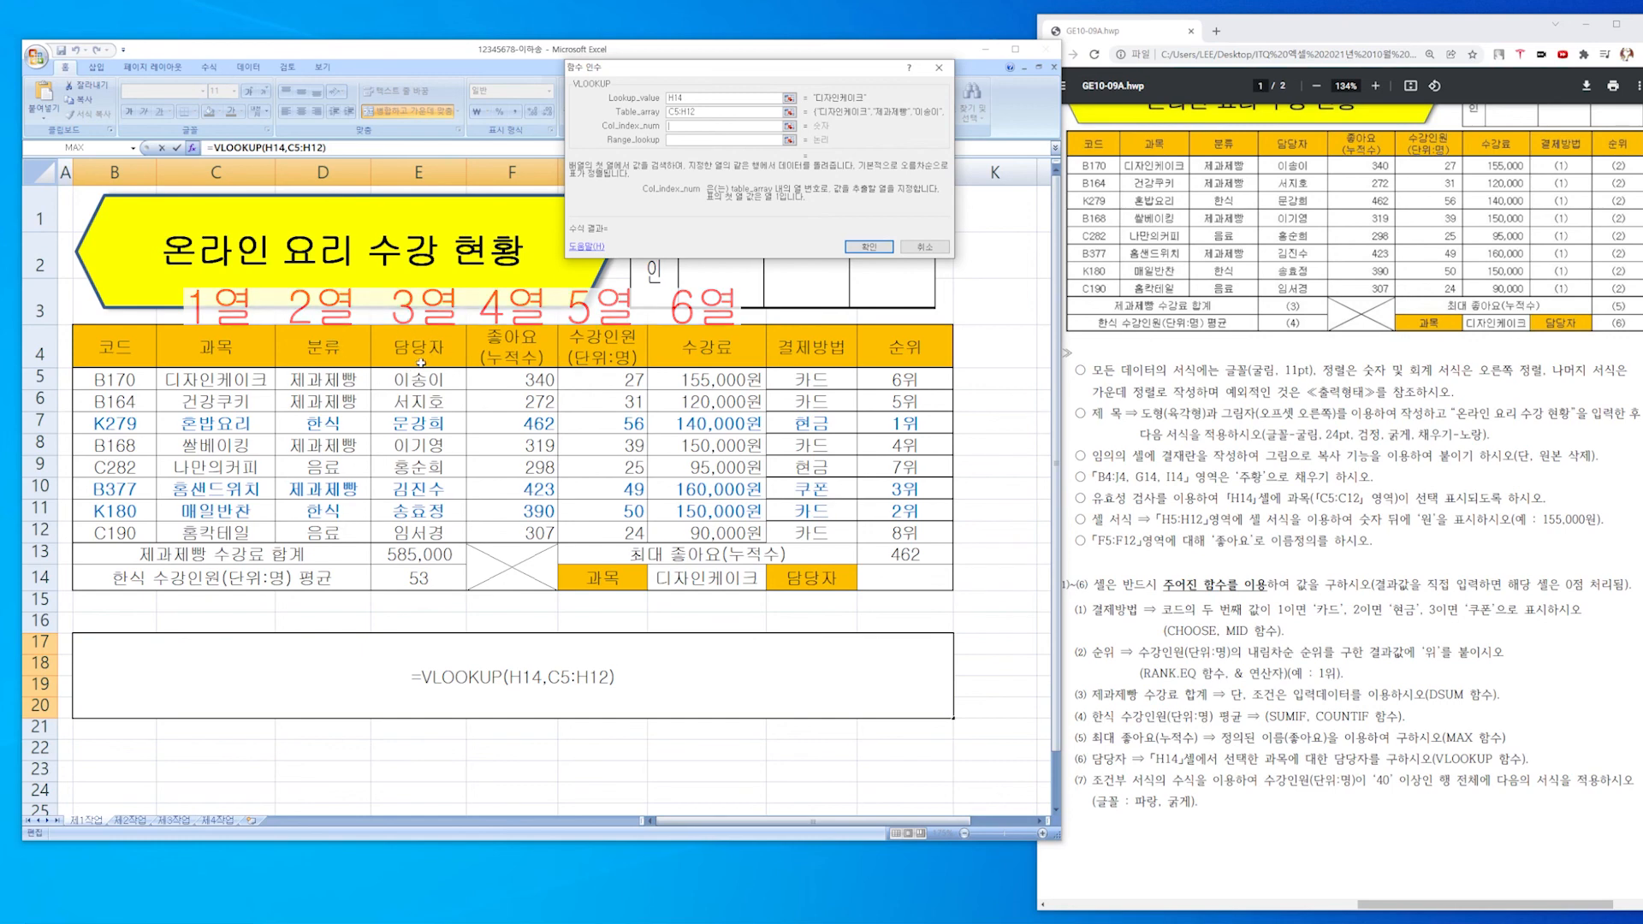
pyautogui.write('3')
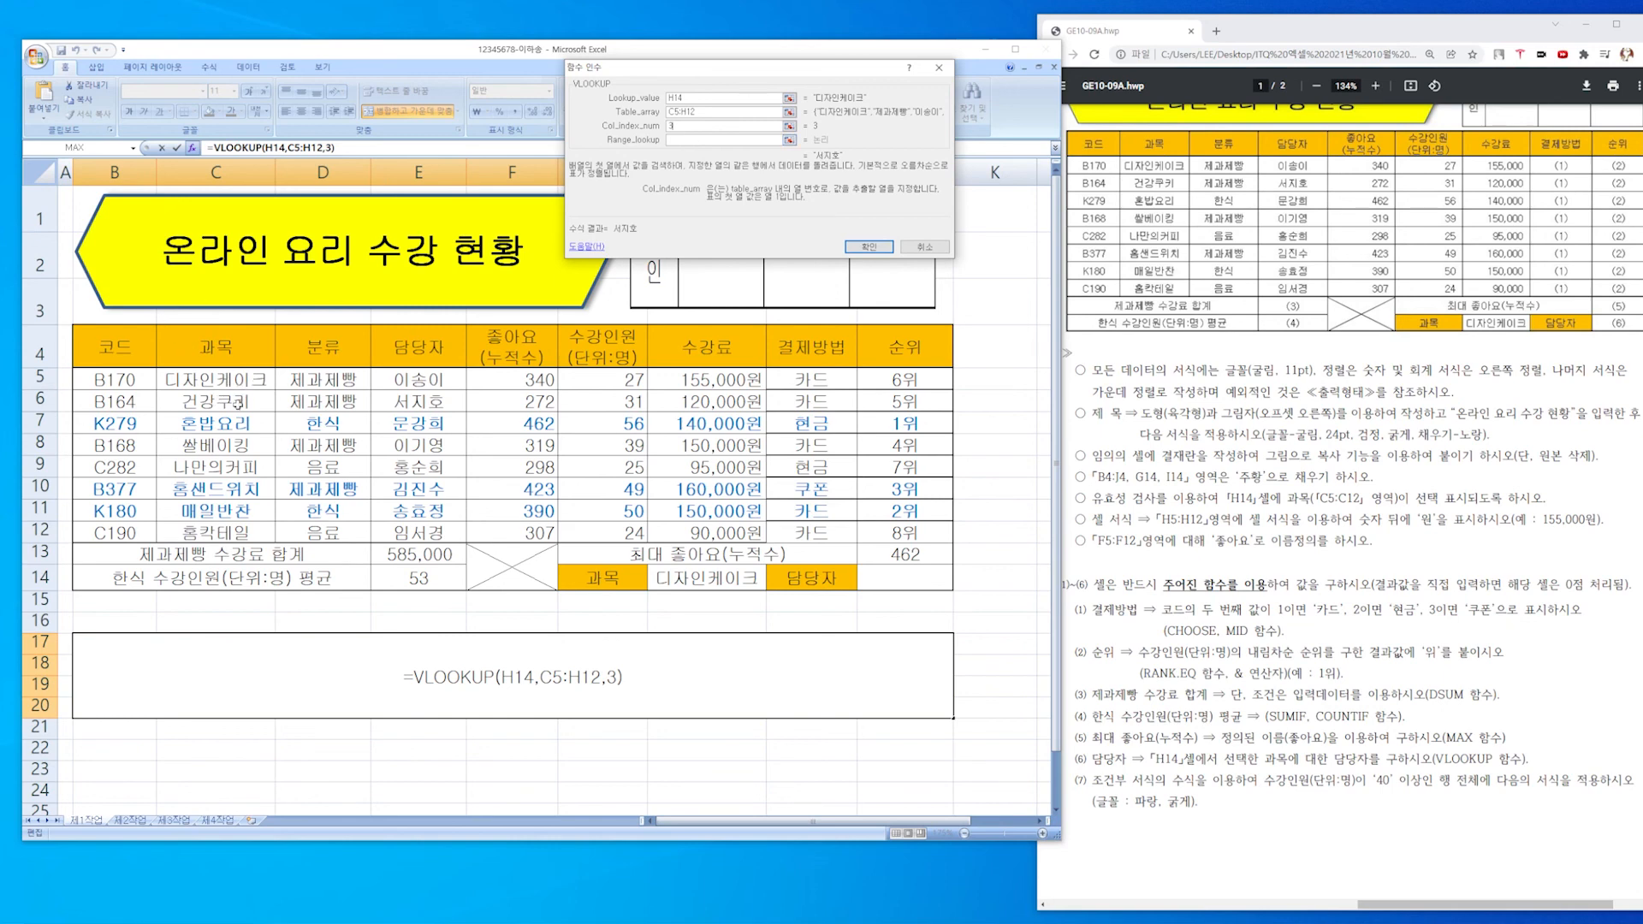
# Enter FALSE as the range lookup, replace it with the equivalent 0 and confirm the VLOOKUP arguments.
pyautogui.click(694, 139)
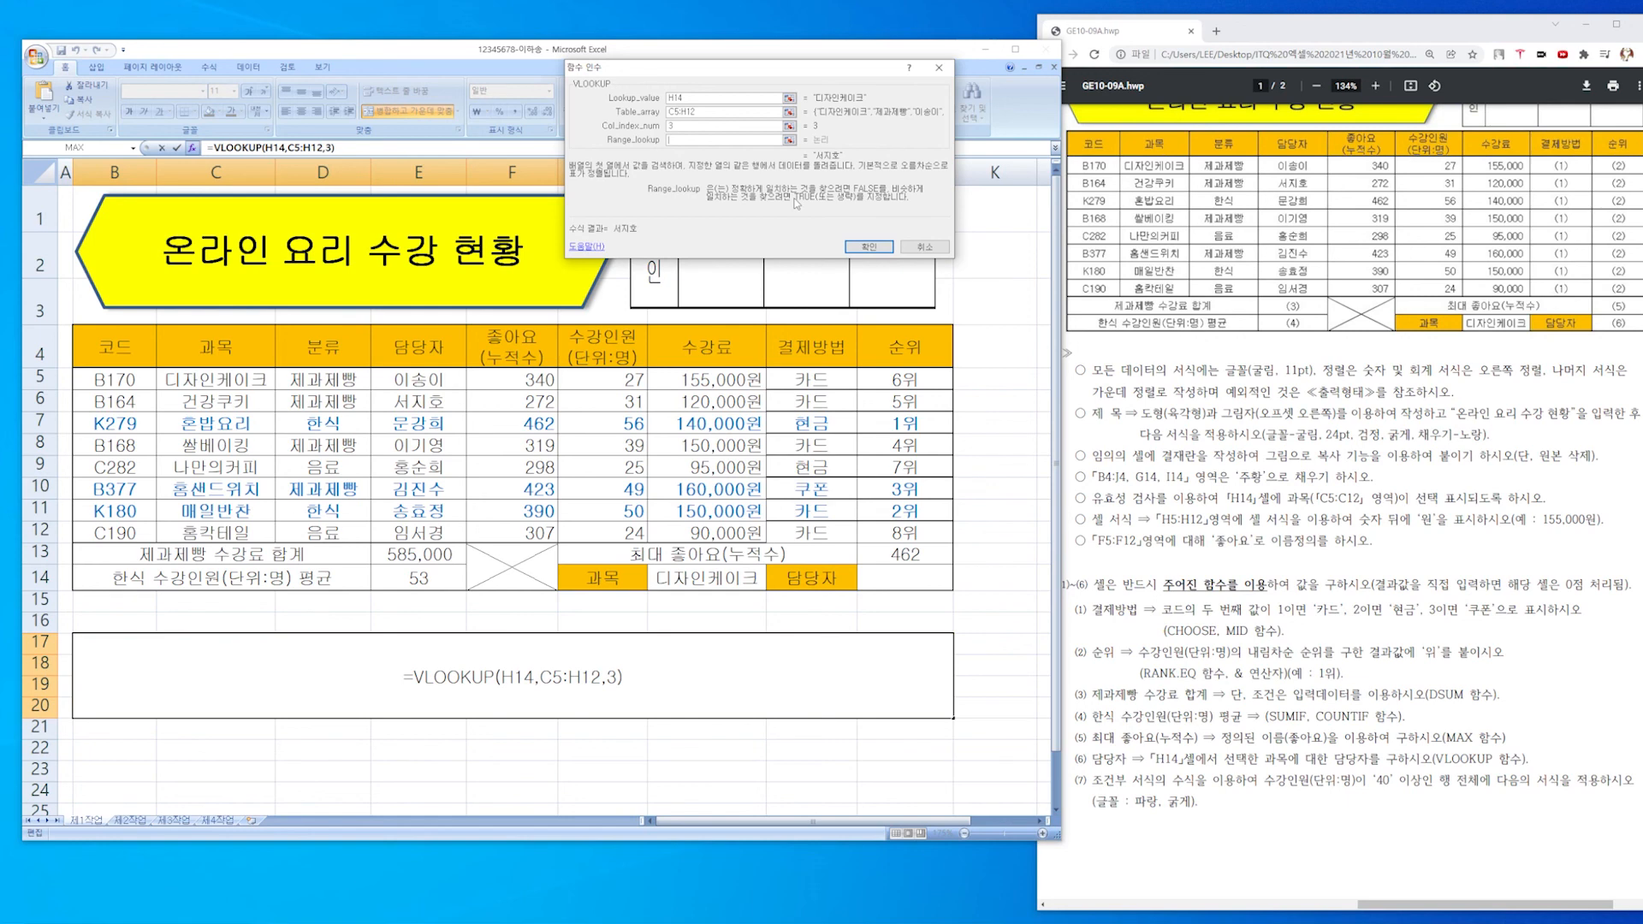
pyautogui.write('F')
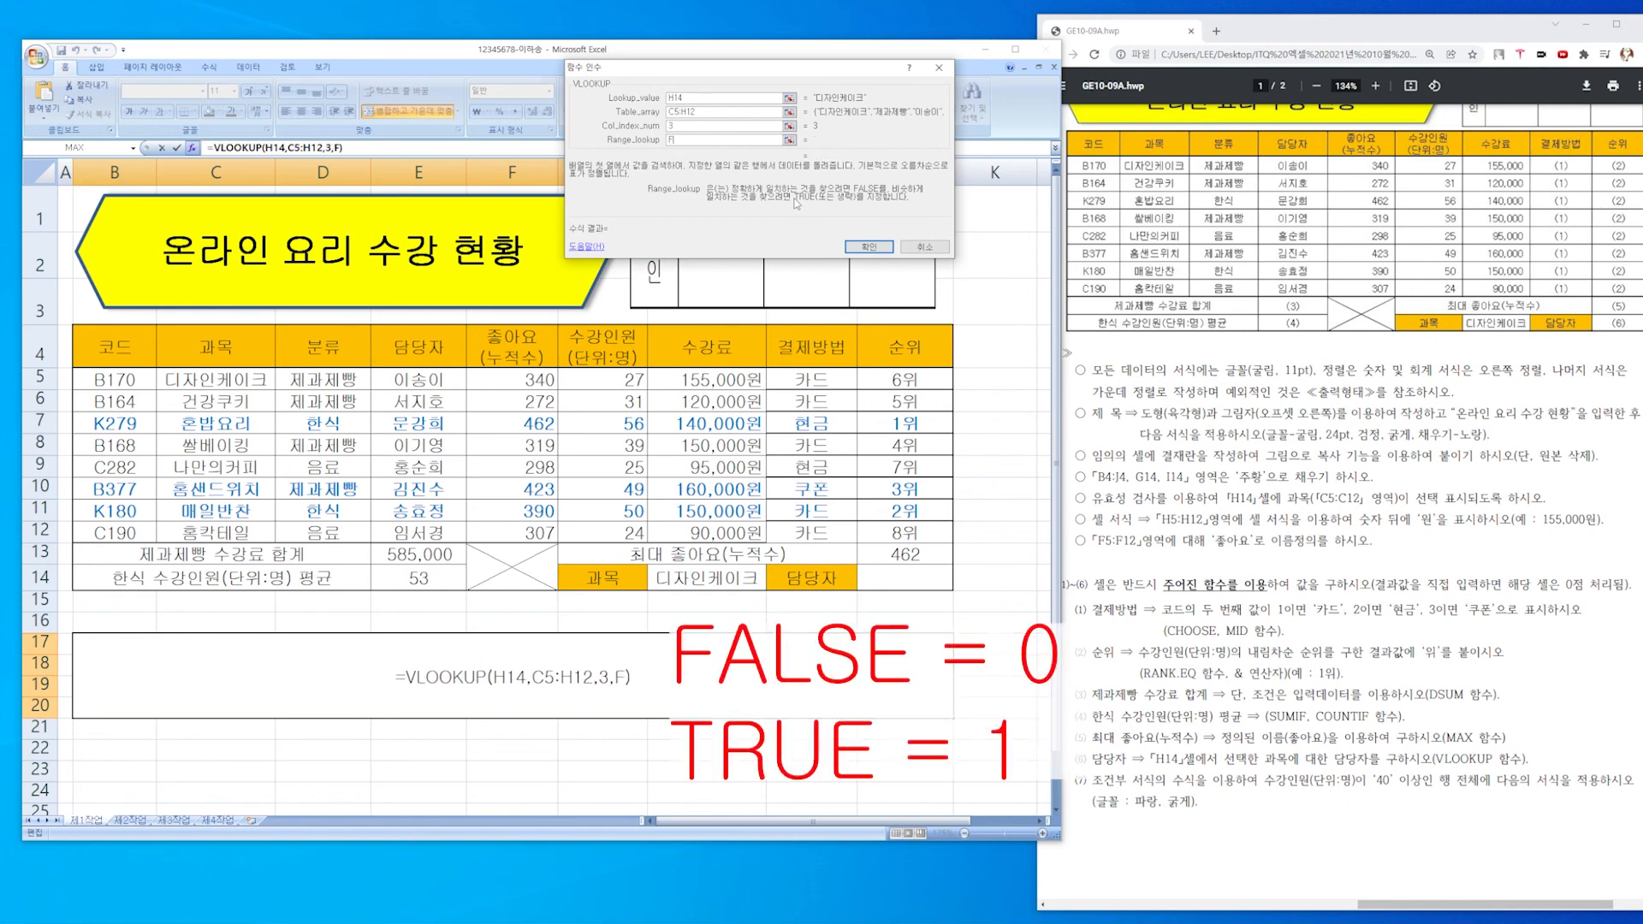
pyautogui.write('ALSE')
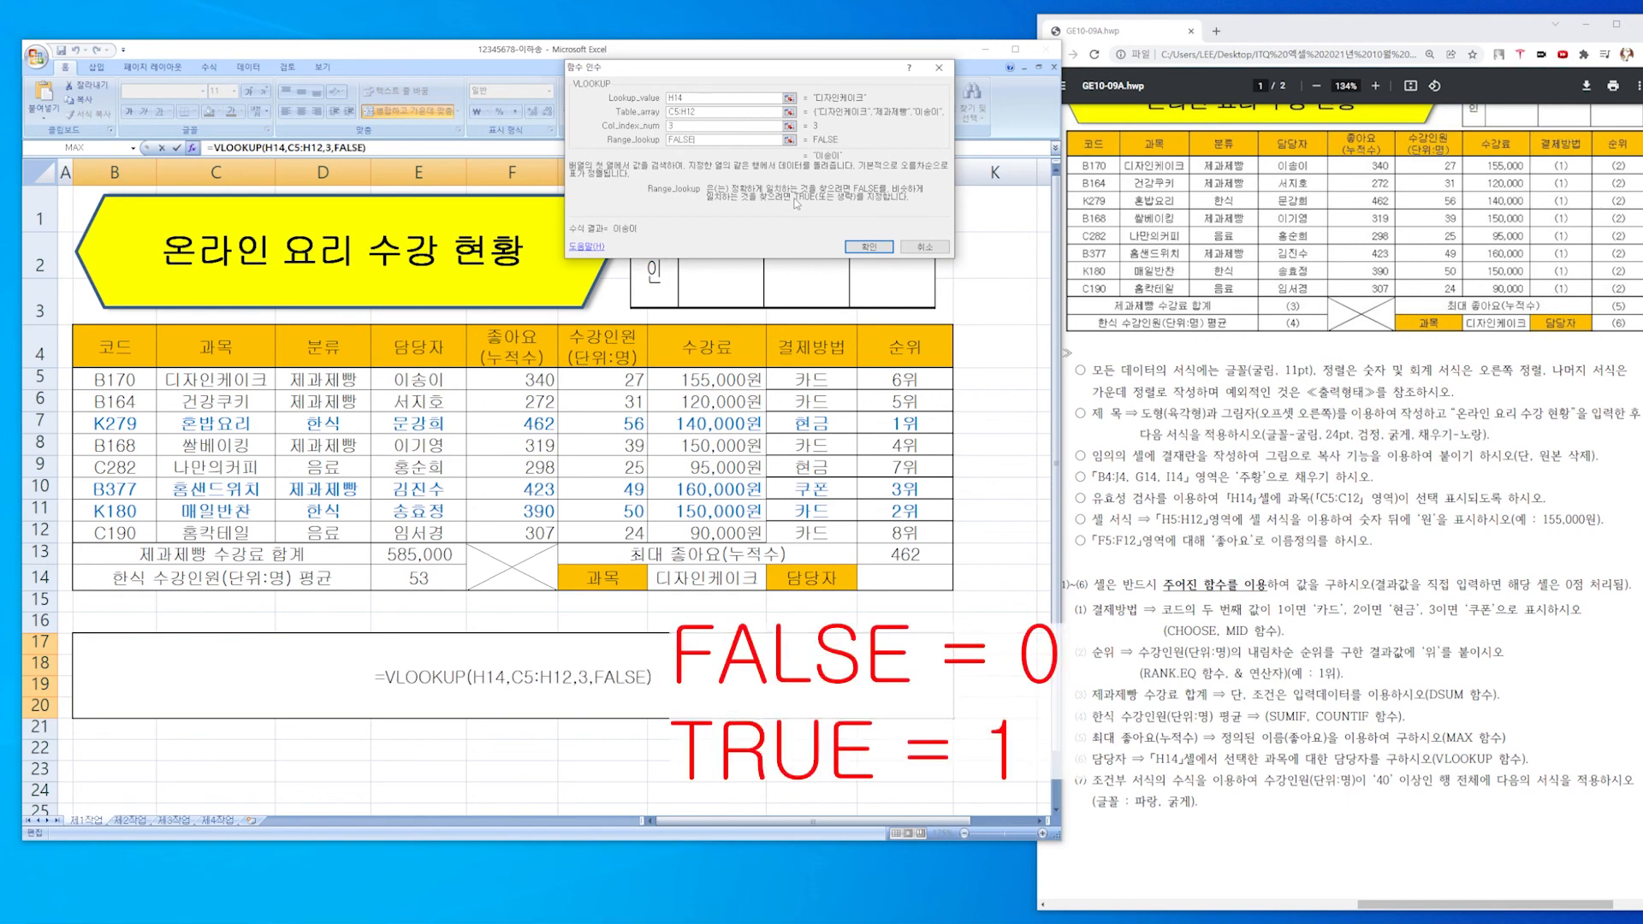
pyautogui.press('BackSpace')
pyautogui.press('BackSpace')
pyautogui.press('BackSpace')
pyautogui.press('BackSpace')
pyautogui.press('BackSpace')
pyautogui.write('0')
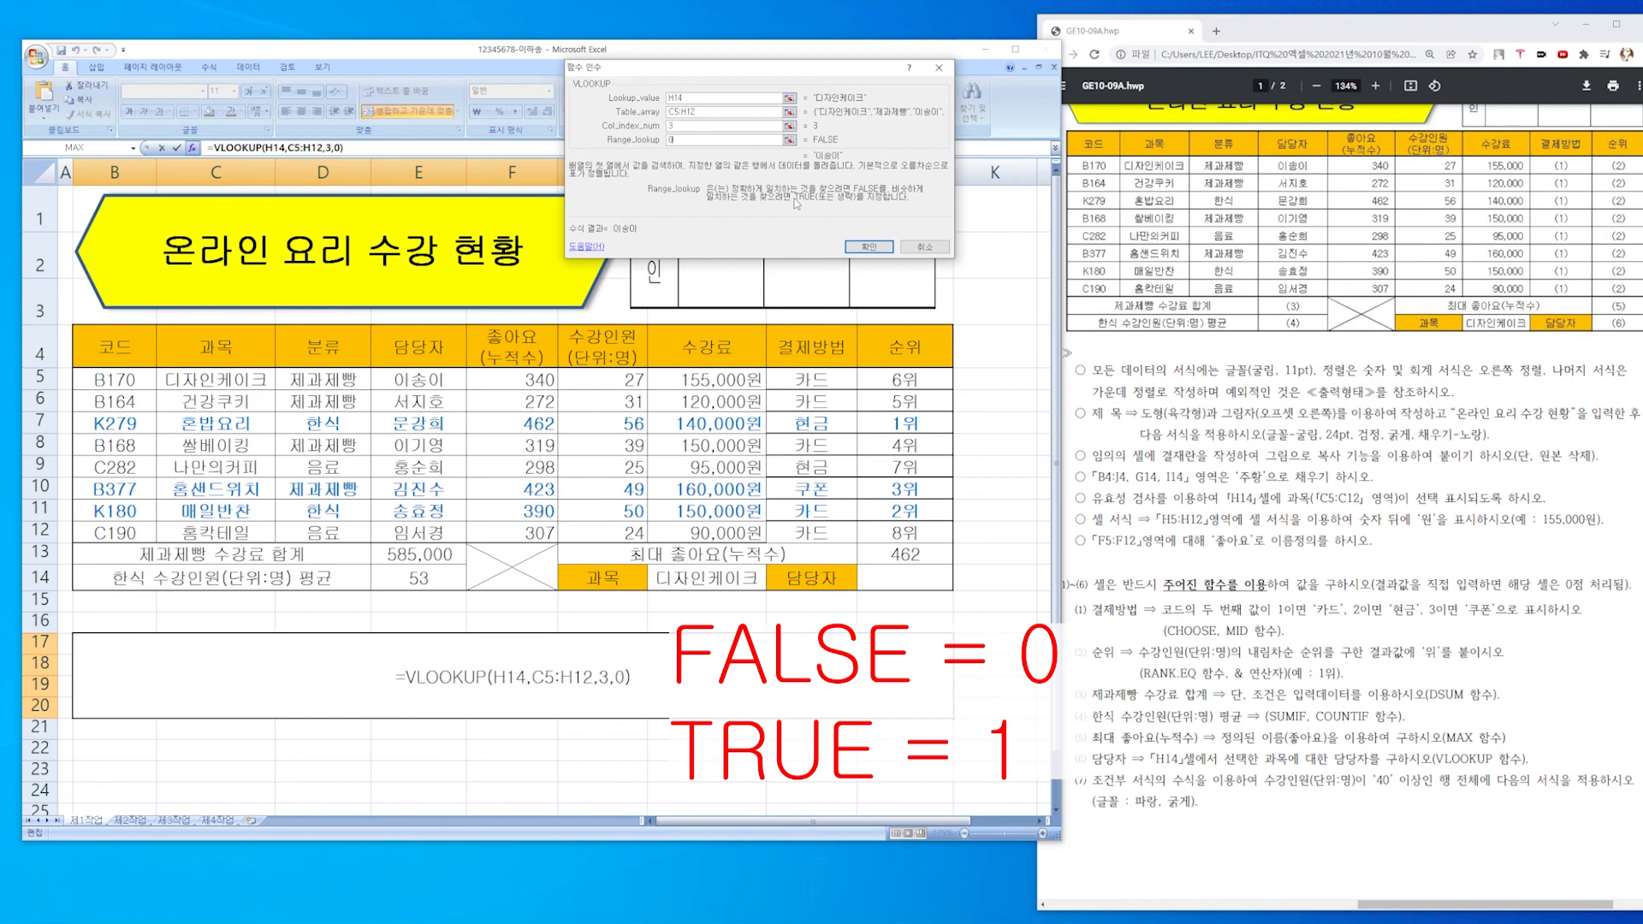
pyautogui.click(881, 247)
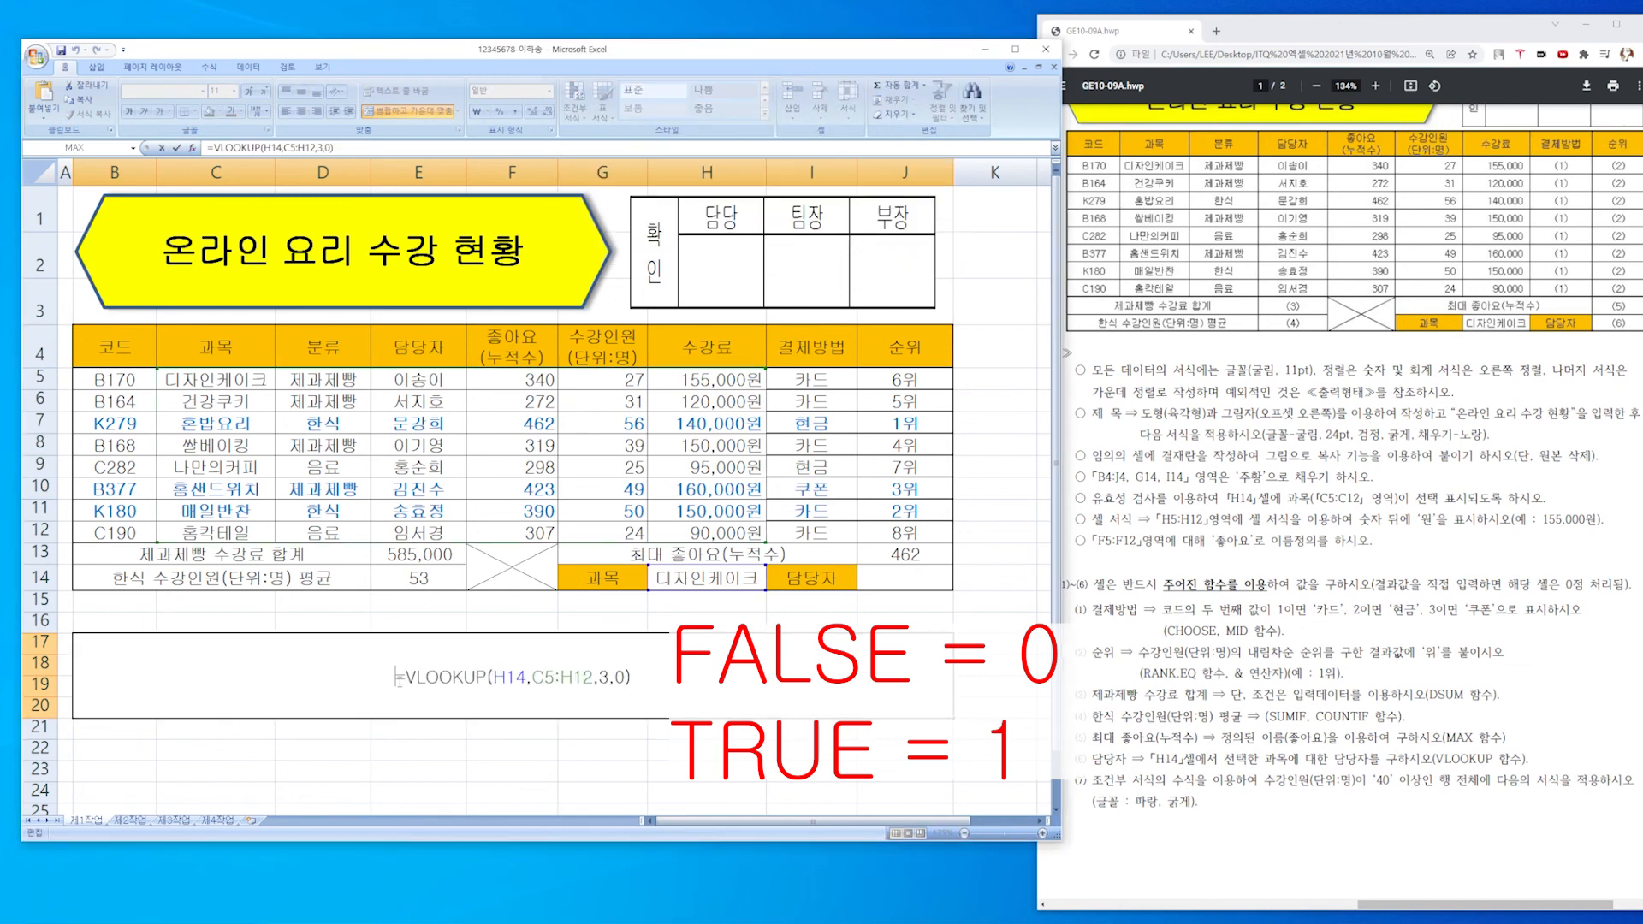
# Review the arguments of the VLOOKUP formula in B17 and copy the whole formula text.
pyautogui.press('Home')
pyautogui.hotkey('shift', 'End')
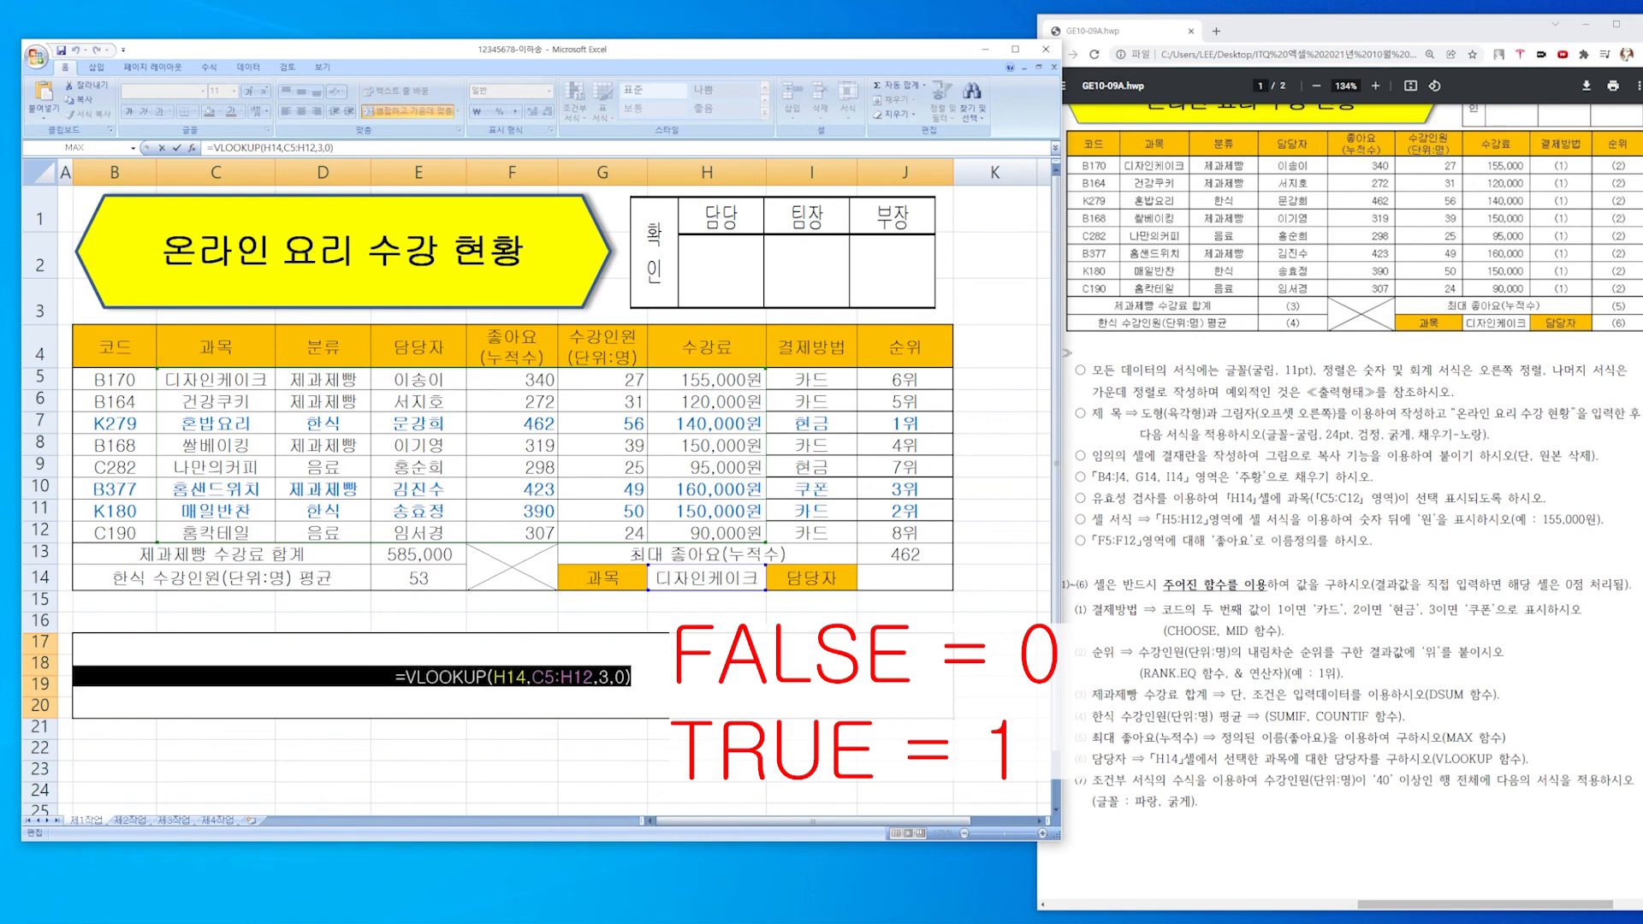
pyautogui.click(710, 685)
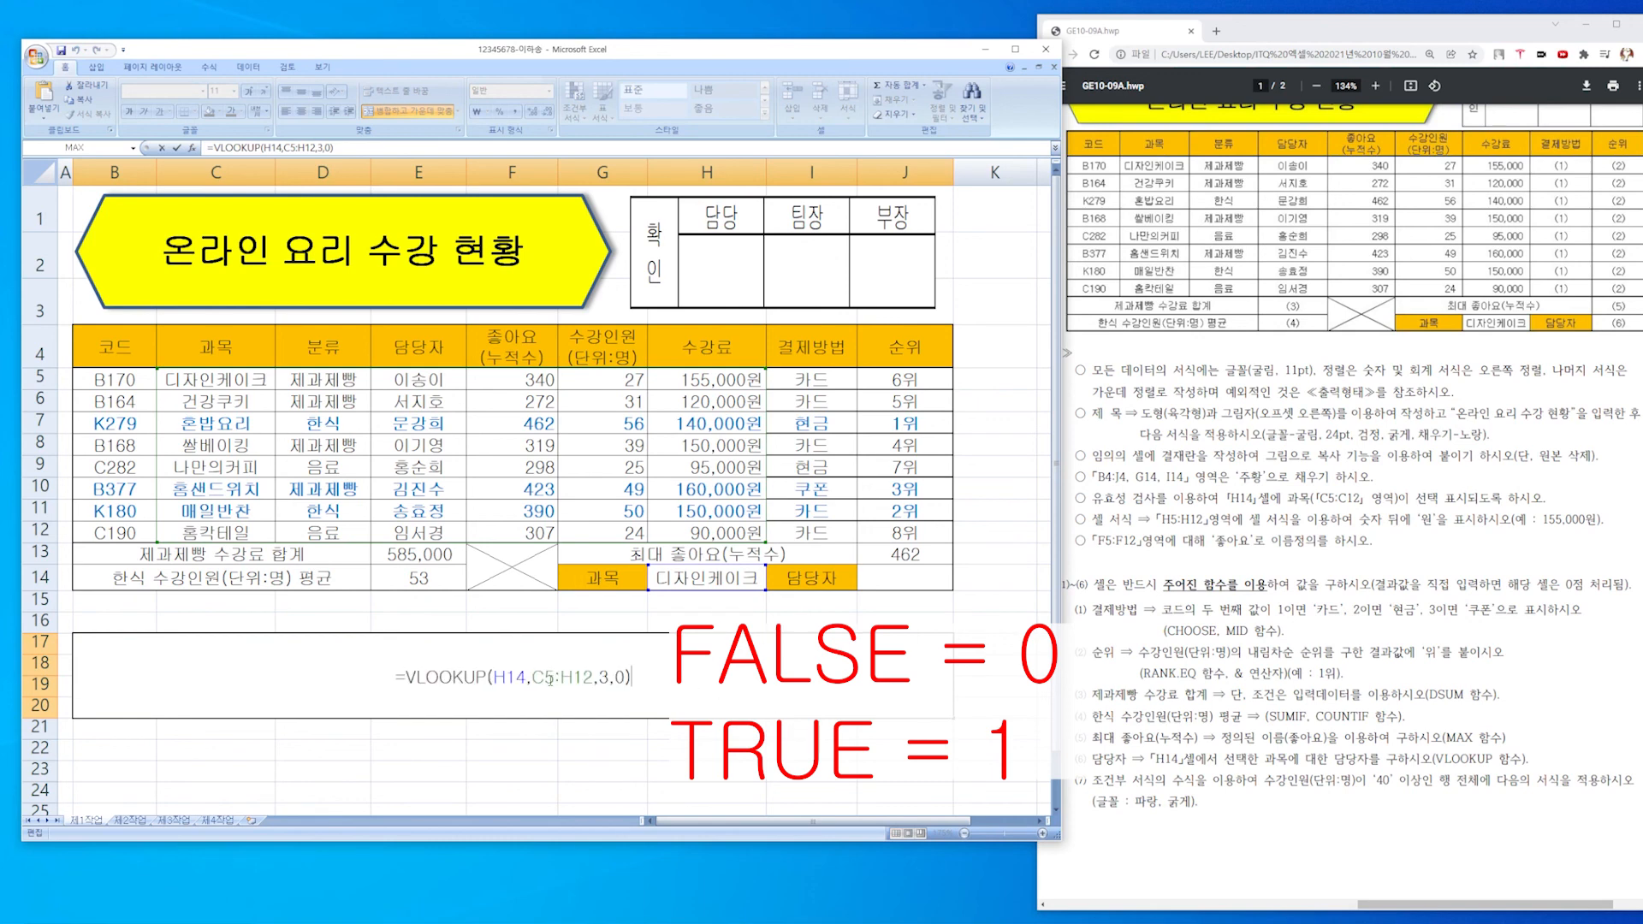
pyautogui.moveTo(495, 677); pyautogui.dragTo(525, 677)
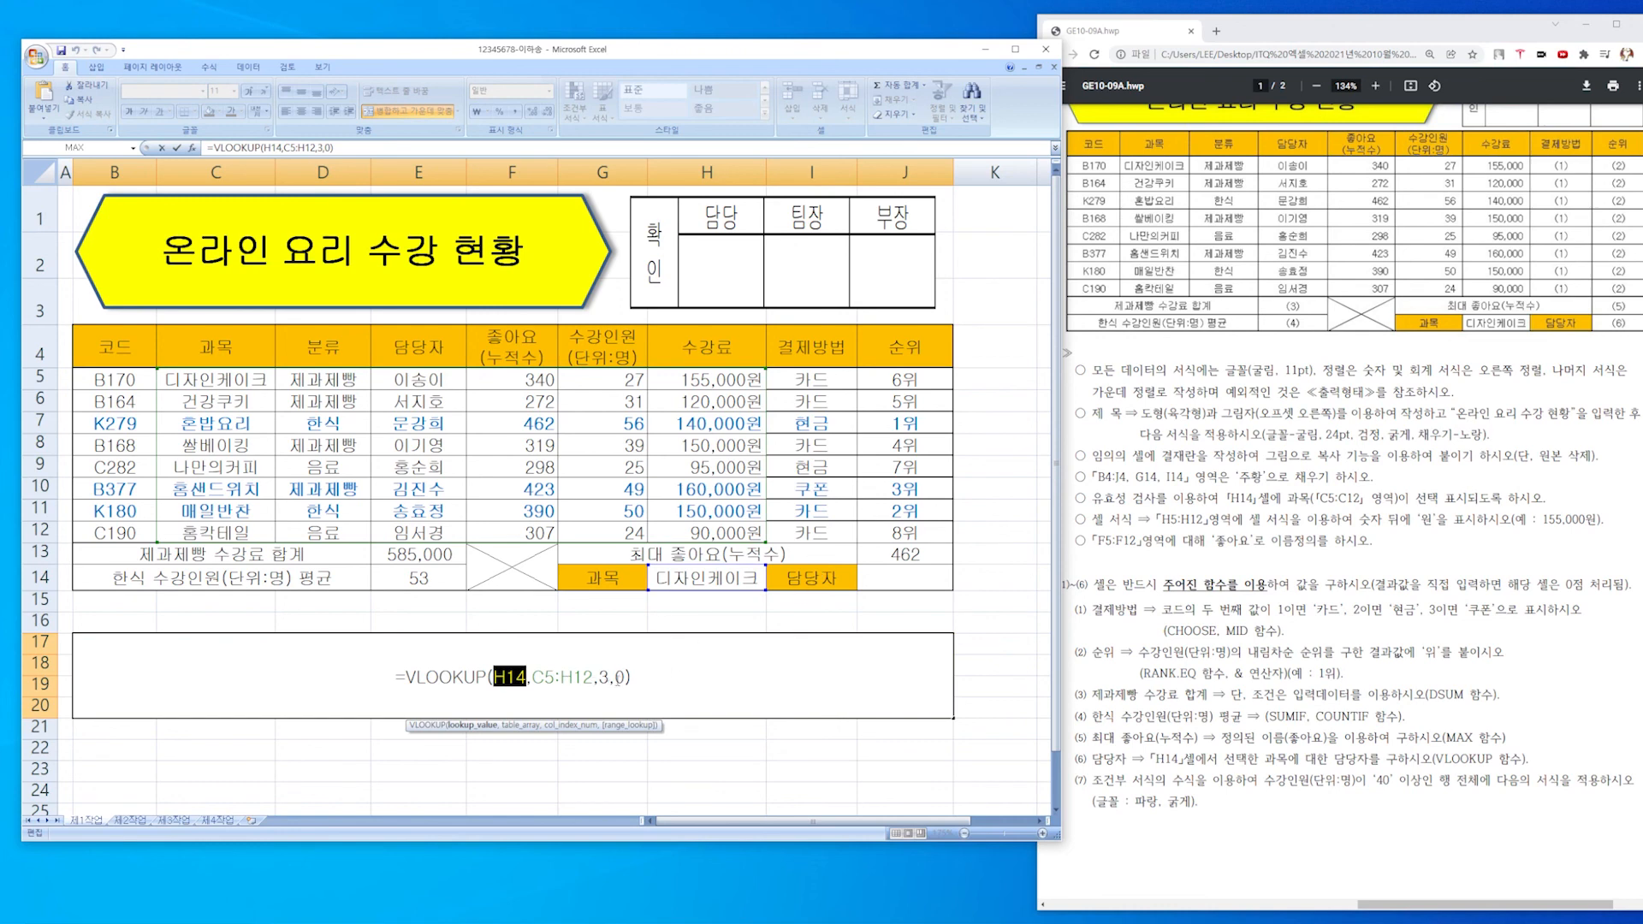
pyautogui.doubleClick(618, 678)
pyautogui.moveTo(629, 681); pyautogui.dragTo(391, 682)
pyautogui.hotkey('ctrl', 'c')
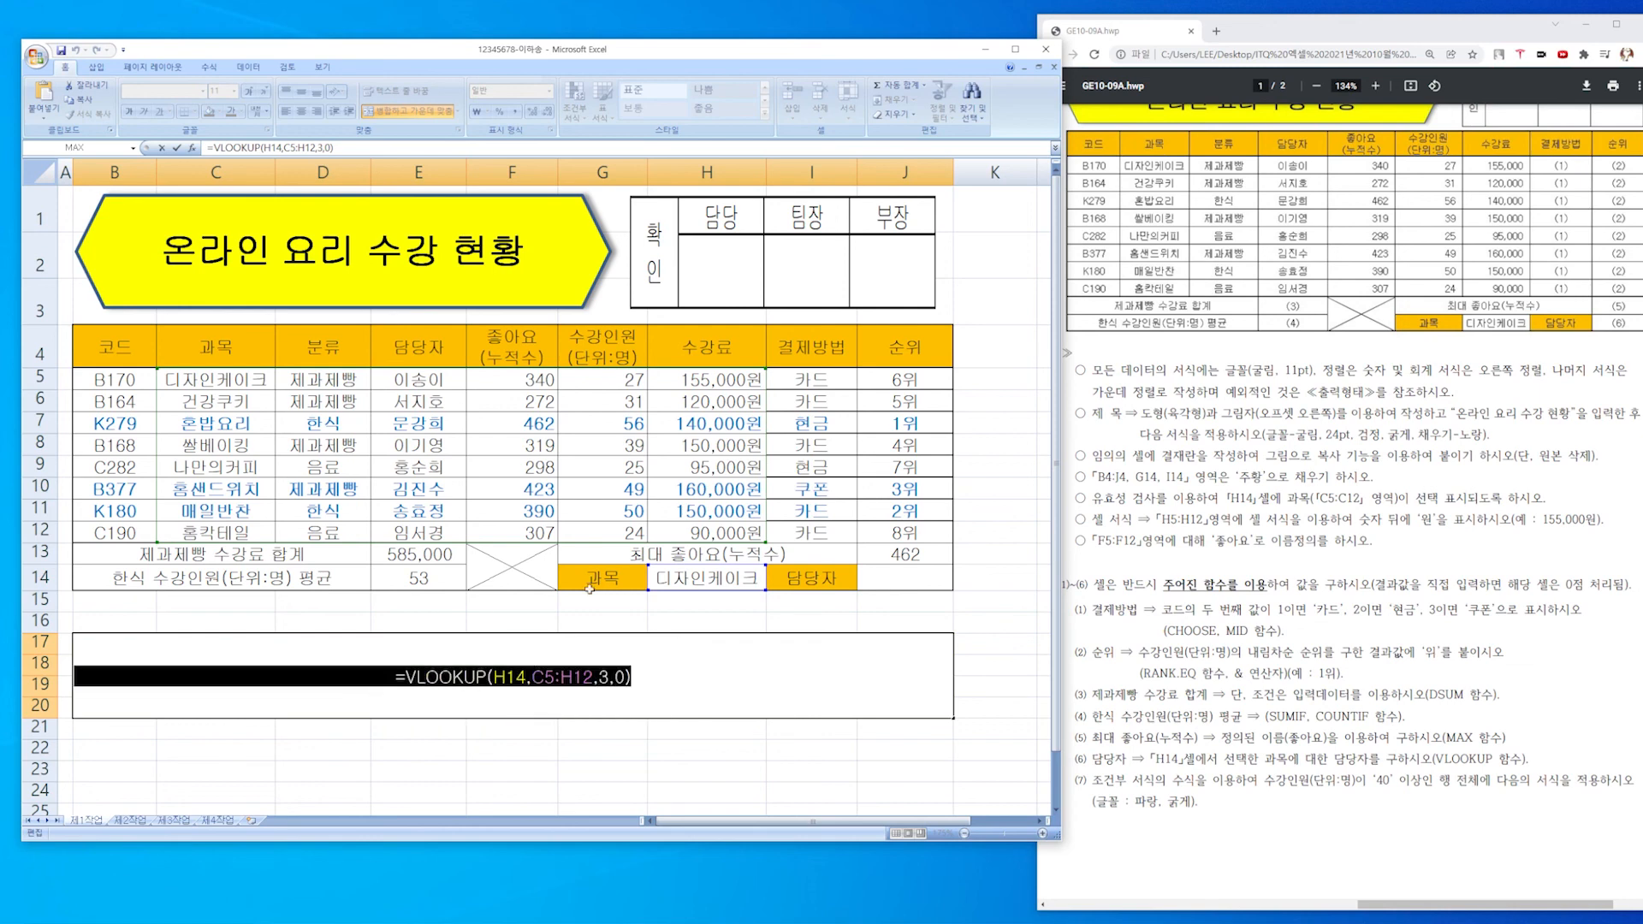
# Paste =VLOOKUP(H14,C5:H12,3,0) into J14 as the 담당자 result and clear merged cell B17.
pyautogui.press('Escape')
pyautogui.click(916, 584)
pyautogui.hotkey('ctrl', 'v')
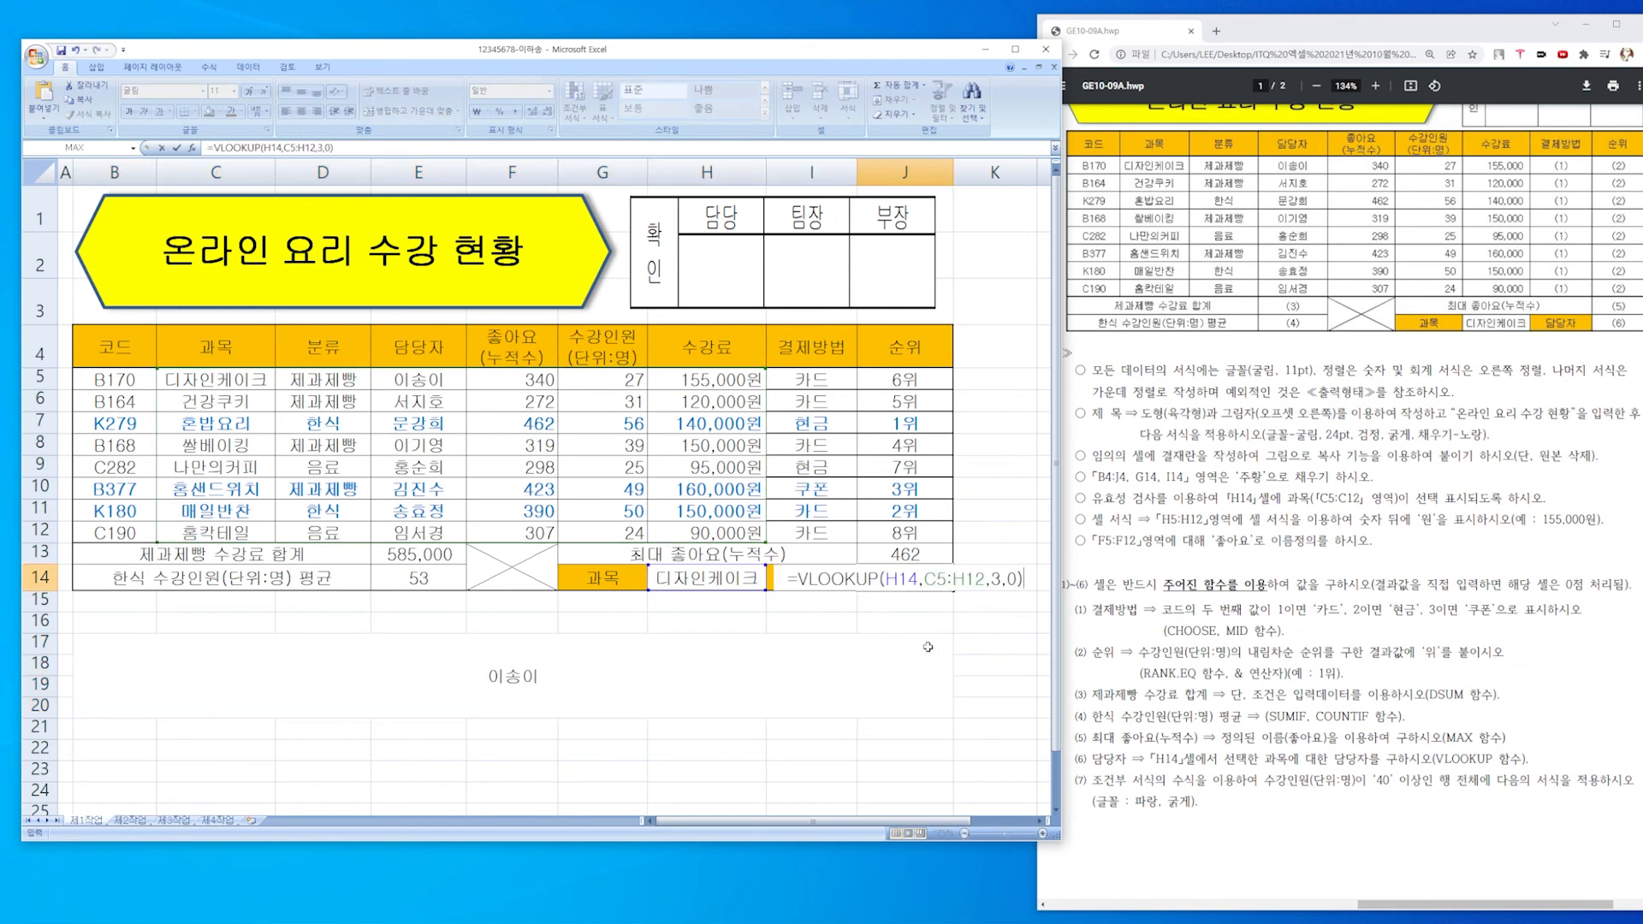
pyautogui.press('Return')
pyautogui.click(584, 667)
pyautogui.press('Delete')
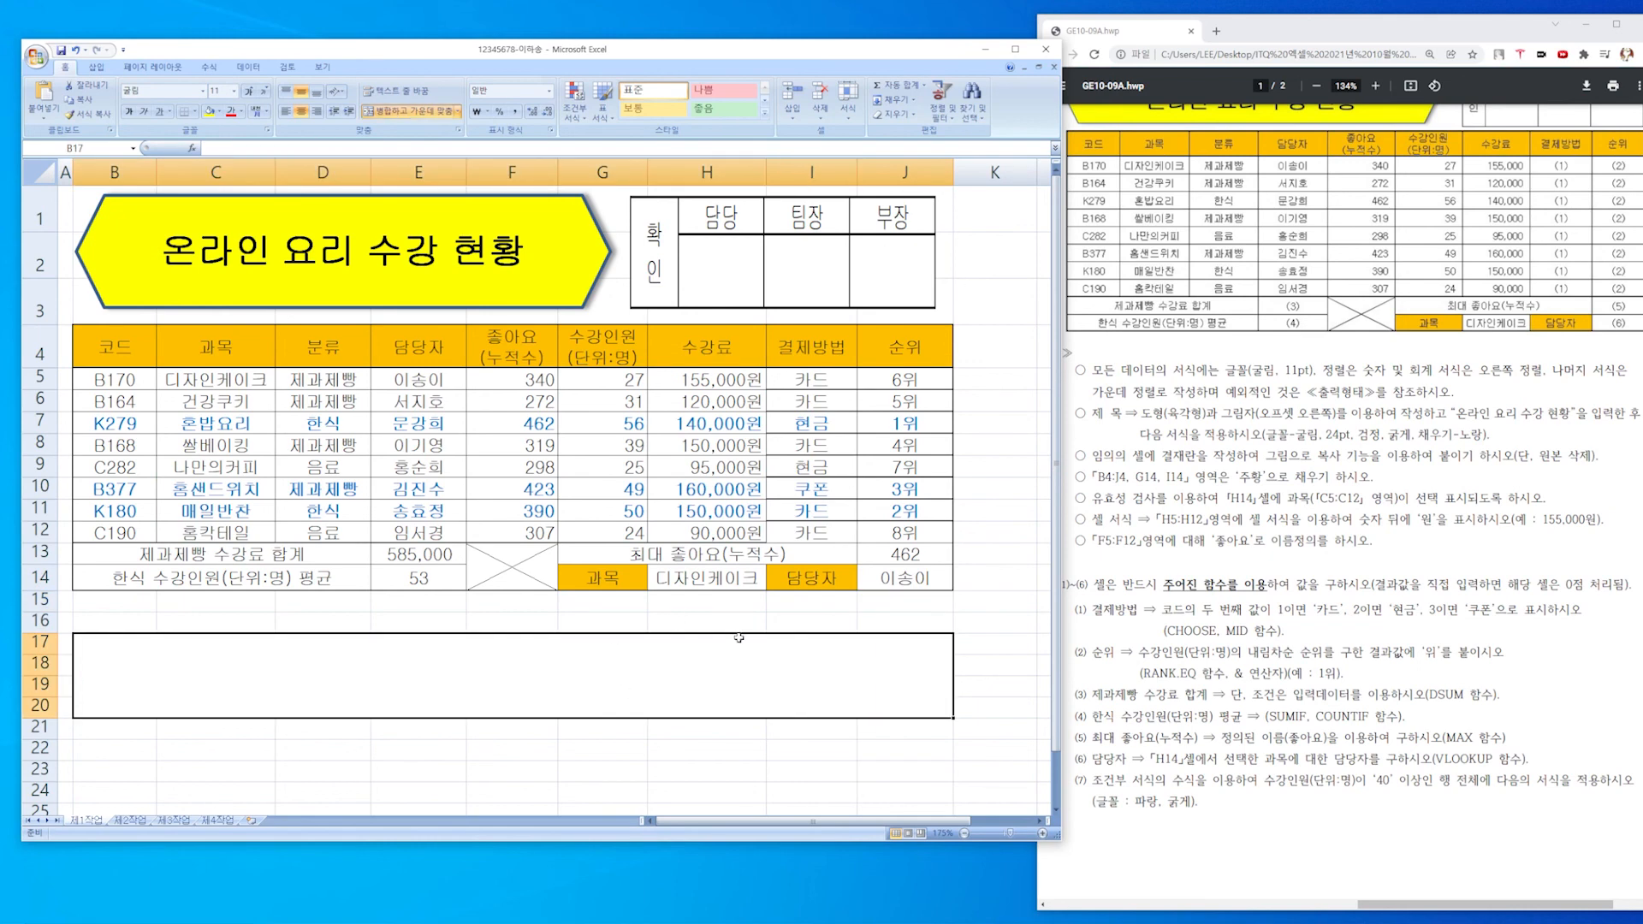
# Test the 담당자 lookup by choosing 건강쿠키, 쌀베이킹 and other subjects in H14, returning to 디자인케이크.
pyautogui.click(737, 582)
pyautogui.click(771, 585)
pyautogui.click(658, 611)
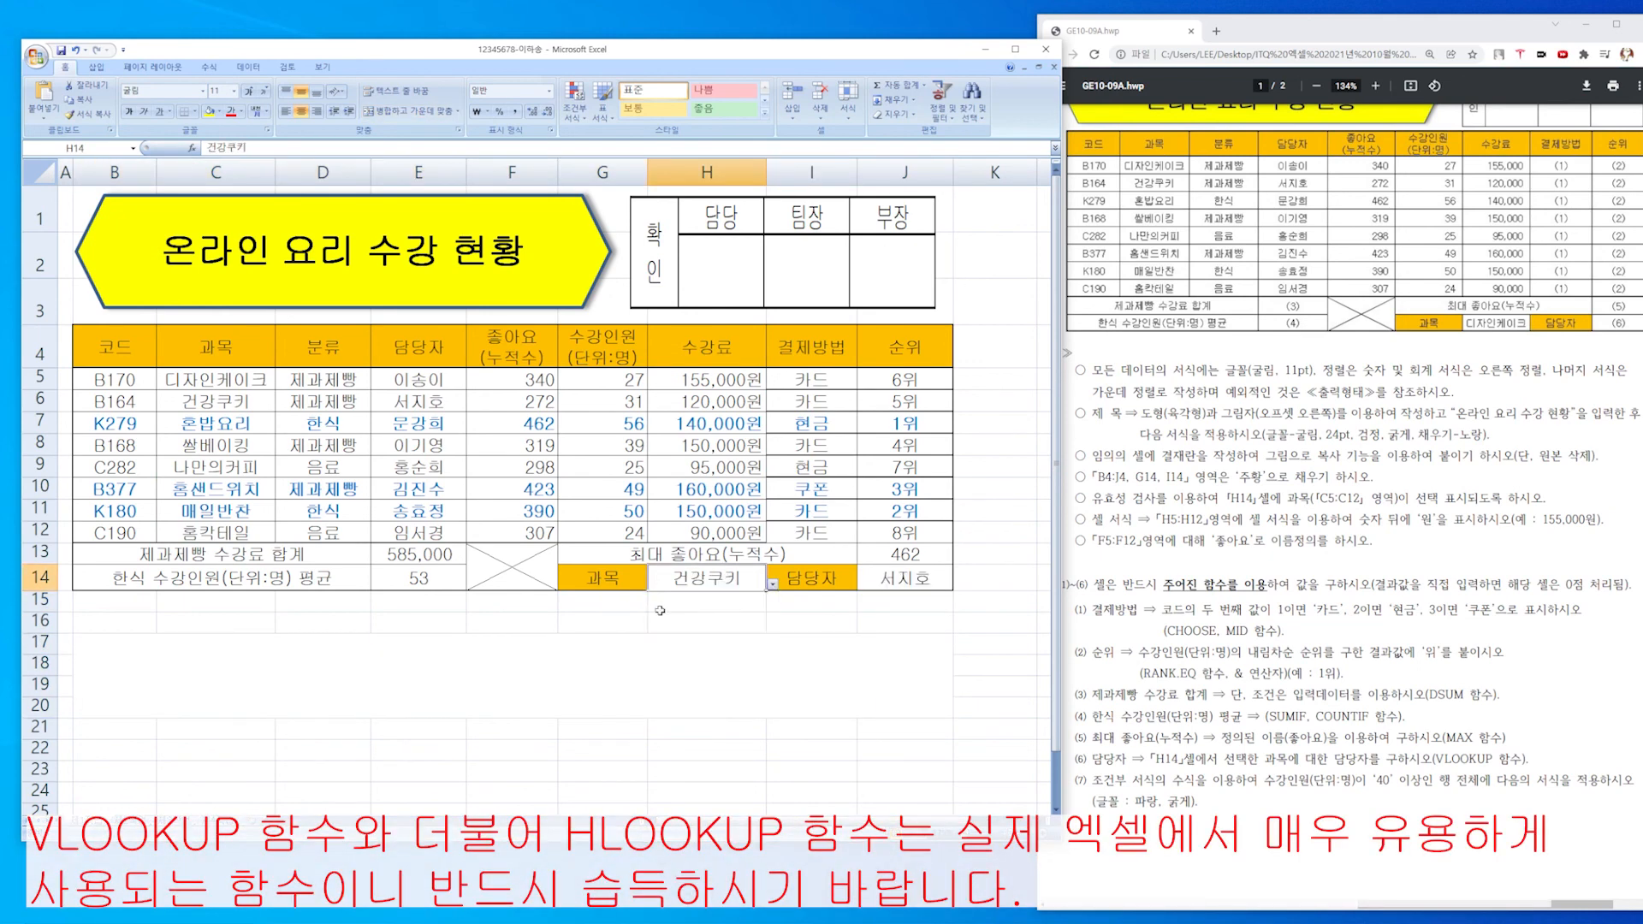
pyautogui.click(771, 585)
pyautogui.click(675, 639)
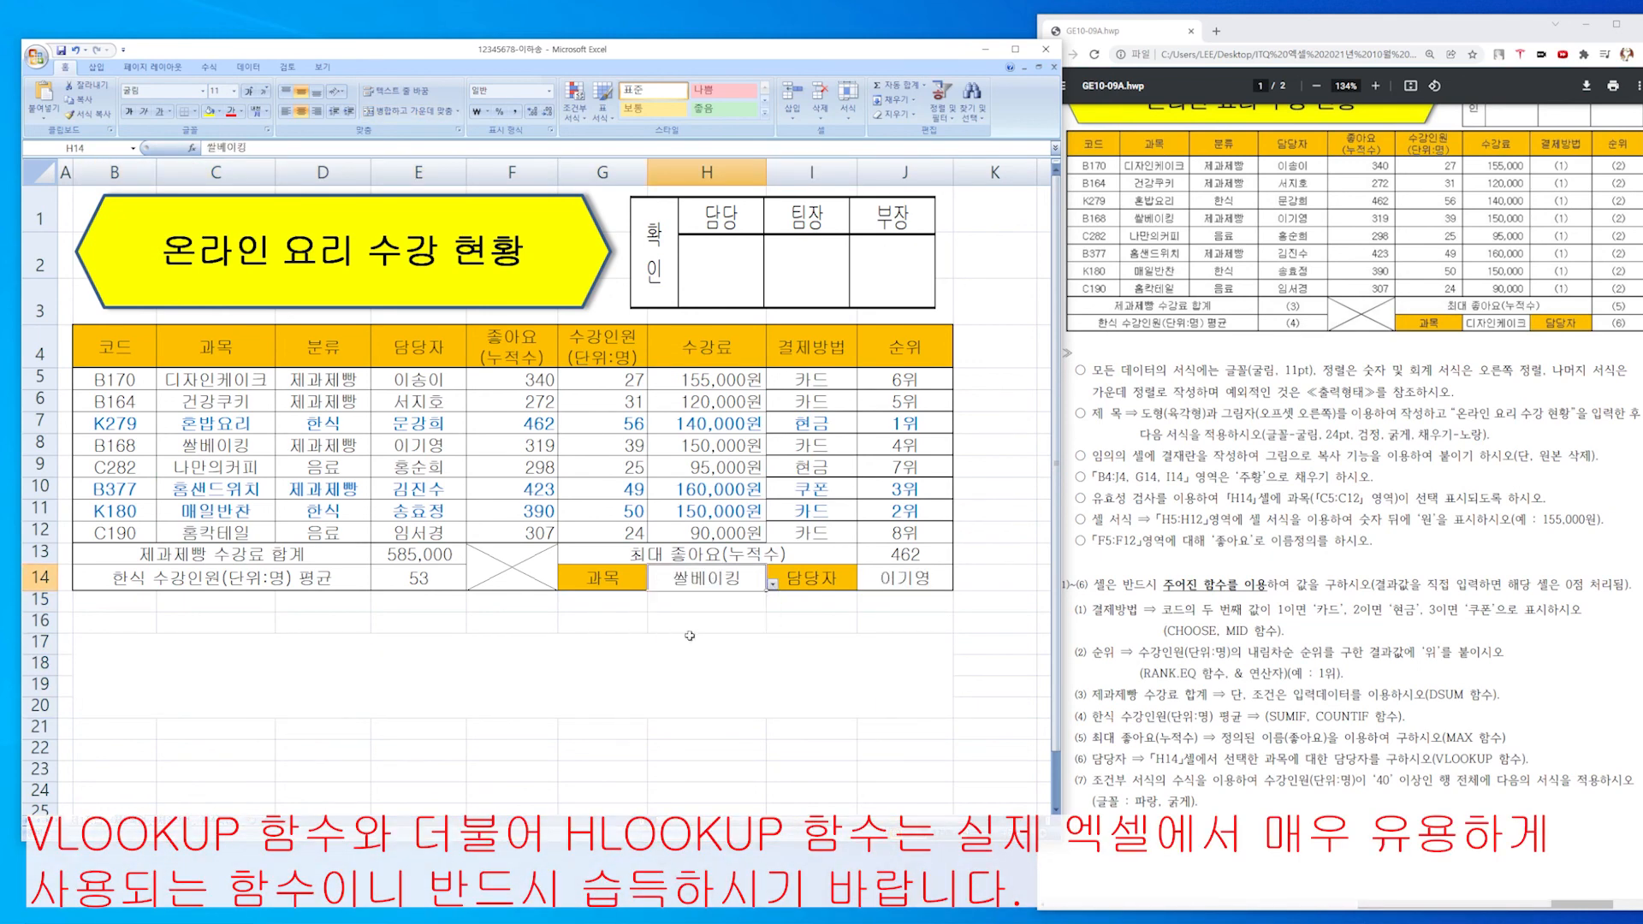
pyautogui.click(771, 585)
pyautogui.click(676, 667)
pyautogui.click(772, 586)
pyautogui.click(661, 612)
pyautogui.click(772, 585)
pyautogui.click(700, 599)
pyautogui.click(744, 650)
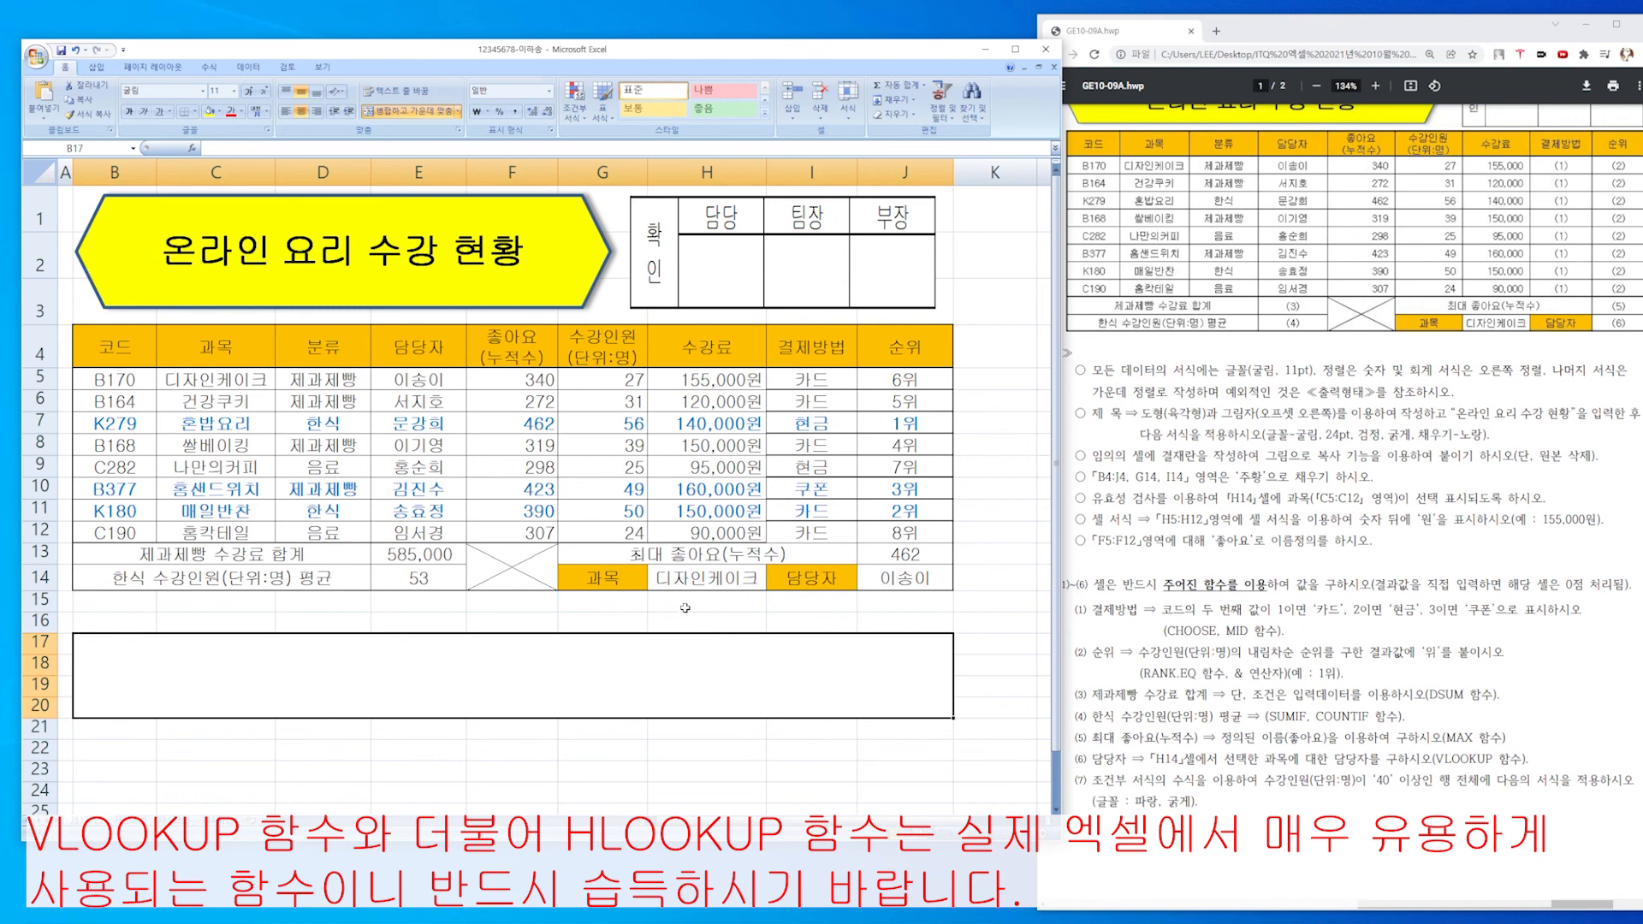
pyautogui.click(510, 623)
pyautogui.click(592, 623)
pyautogui.click(577, 658)
# Switch to the exam sheet in the browser and locate the 필터 및 서식 instructions for 제2작업 on page 2.
pyautogui.click(1356, 681)
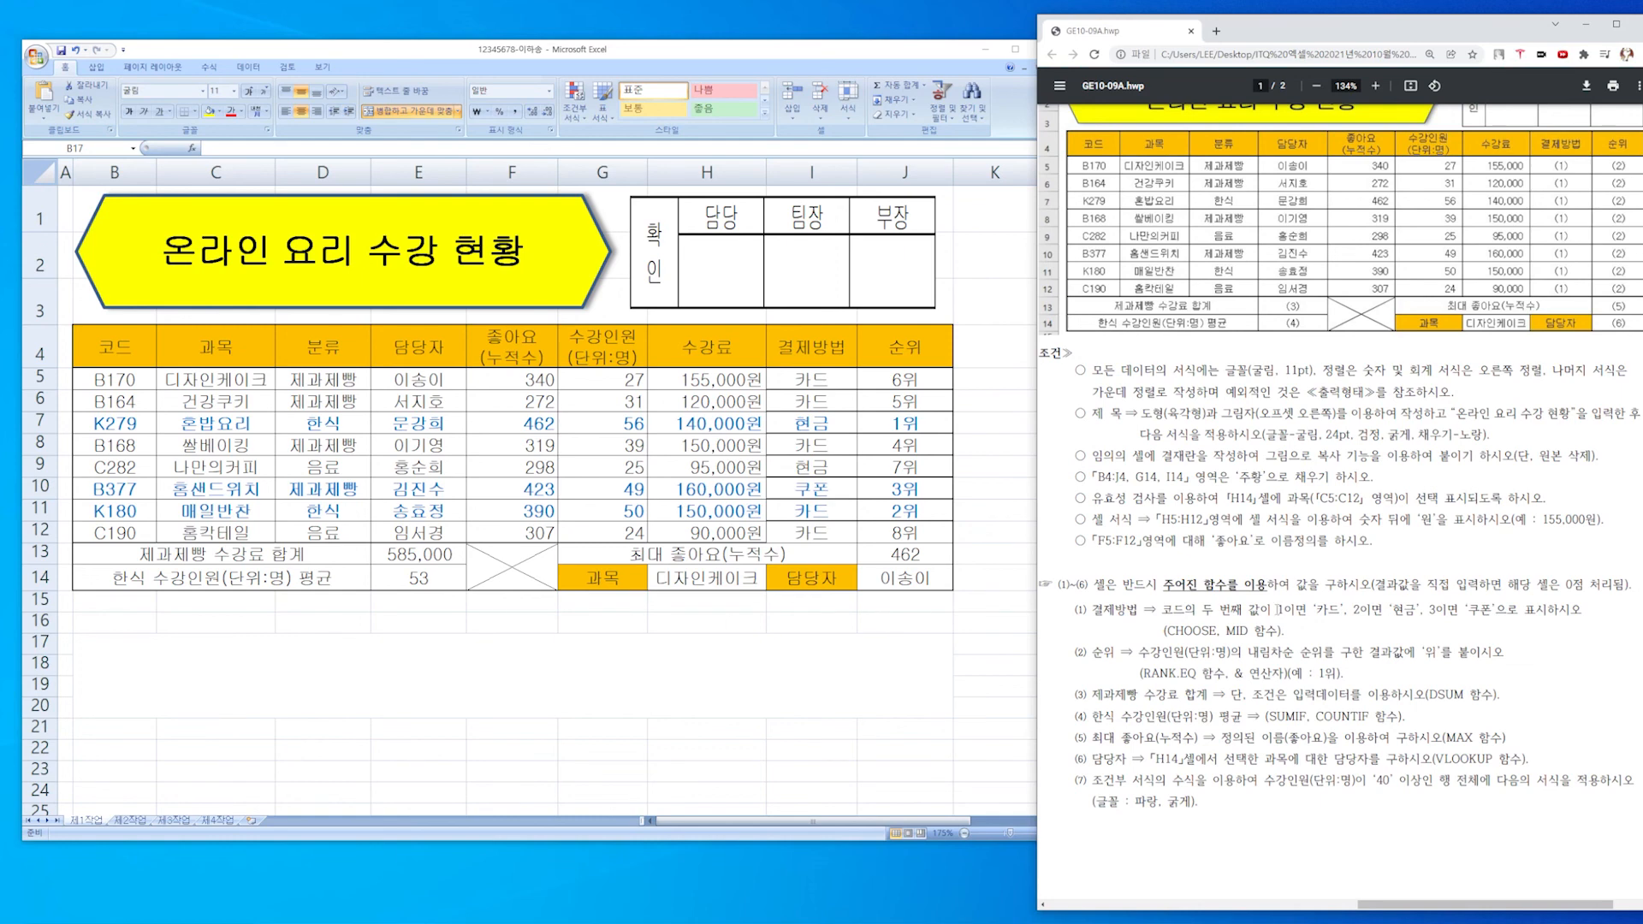
pyautogui.scroll(-5, 1274, 614)
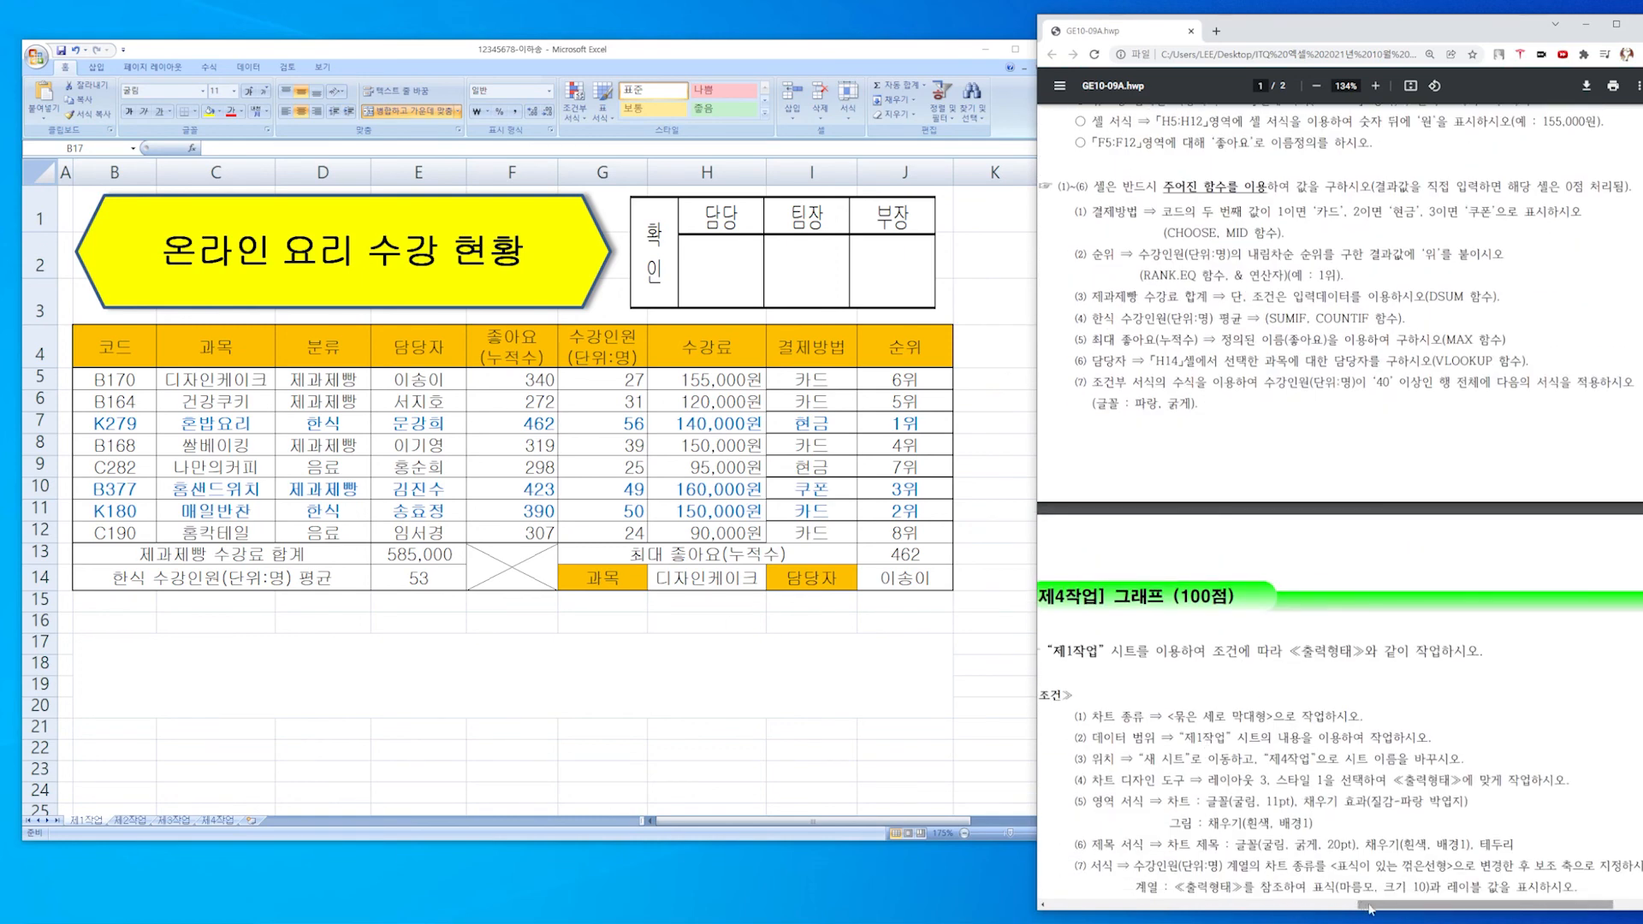
pyautogui.moveTo(1369, 905); pyautogui.dragTo(1097, 907)
pyautogui.scroll(-3, 1259, 721)
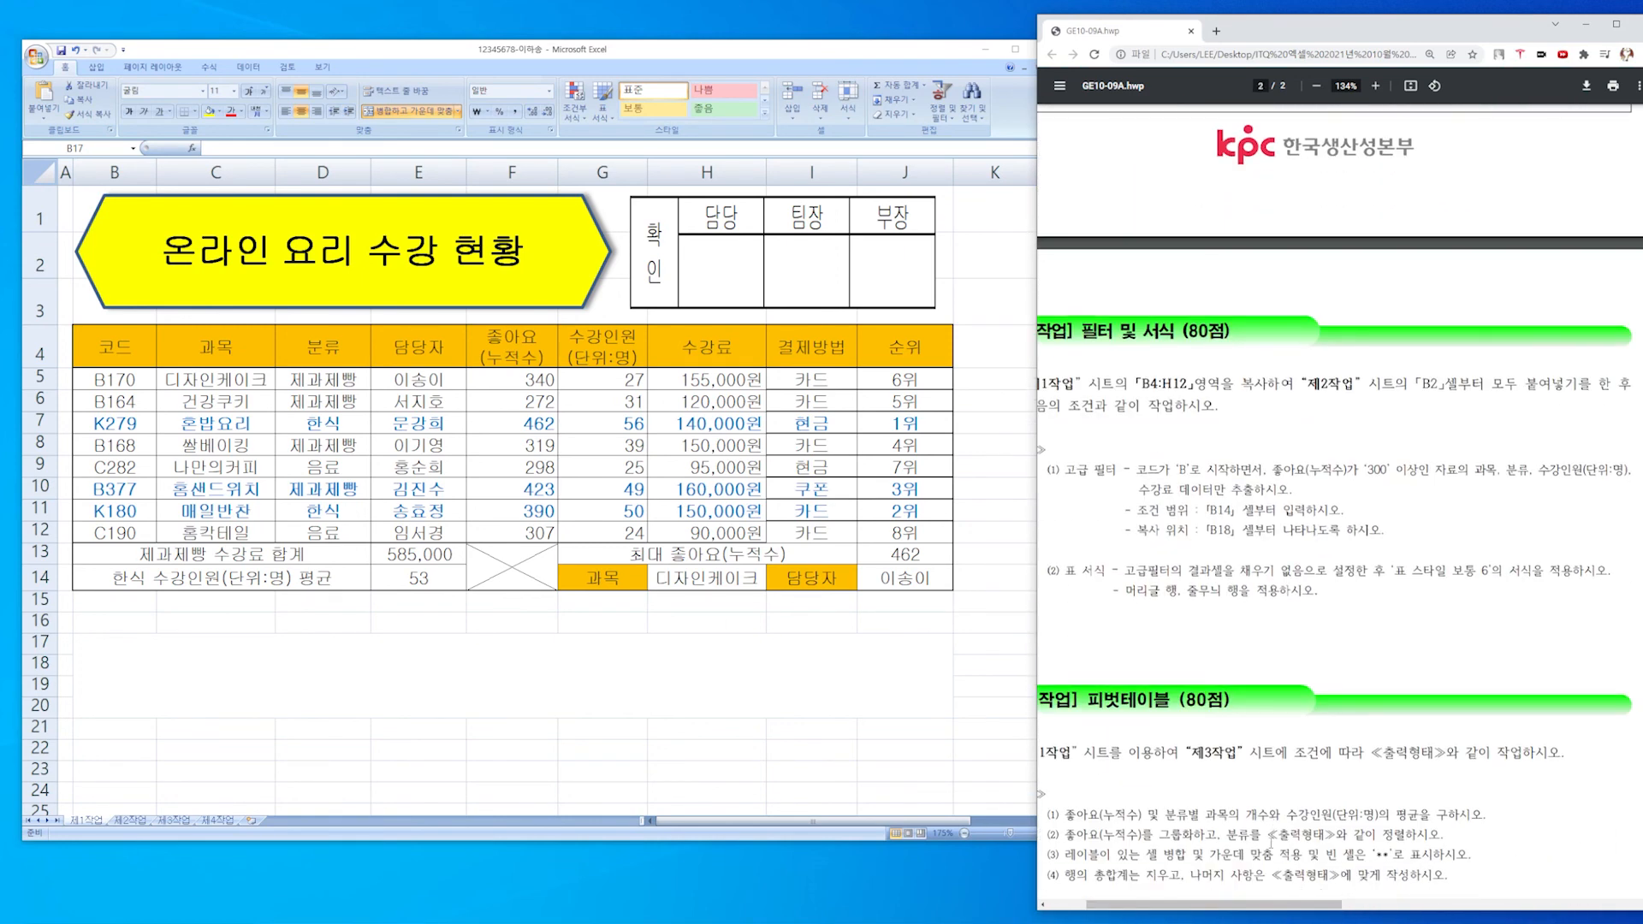
# Read the conditions for 제2작업 필터 및 서식 and 제3작업 피벗테이블 on the exam sheet.
pyautogui.moveTo(1241, 905); pyautogui.dragTo(1208, 905)
pyautogui.scroll(-3, 1388, 517)
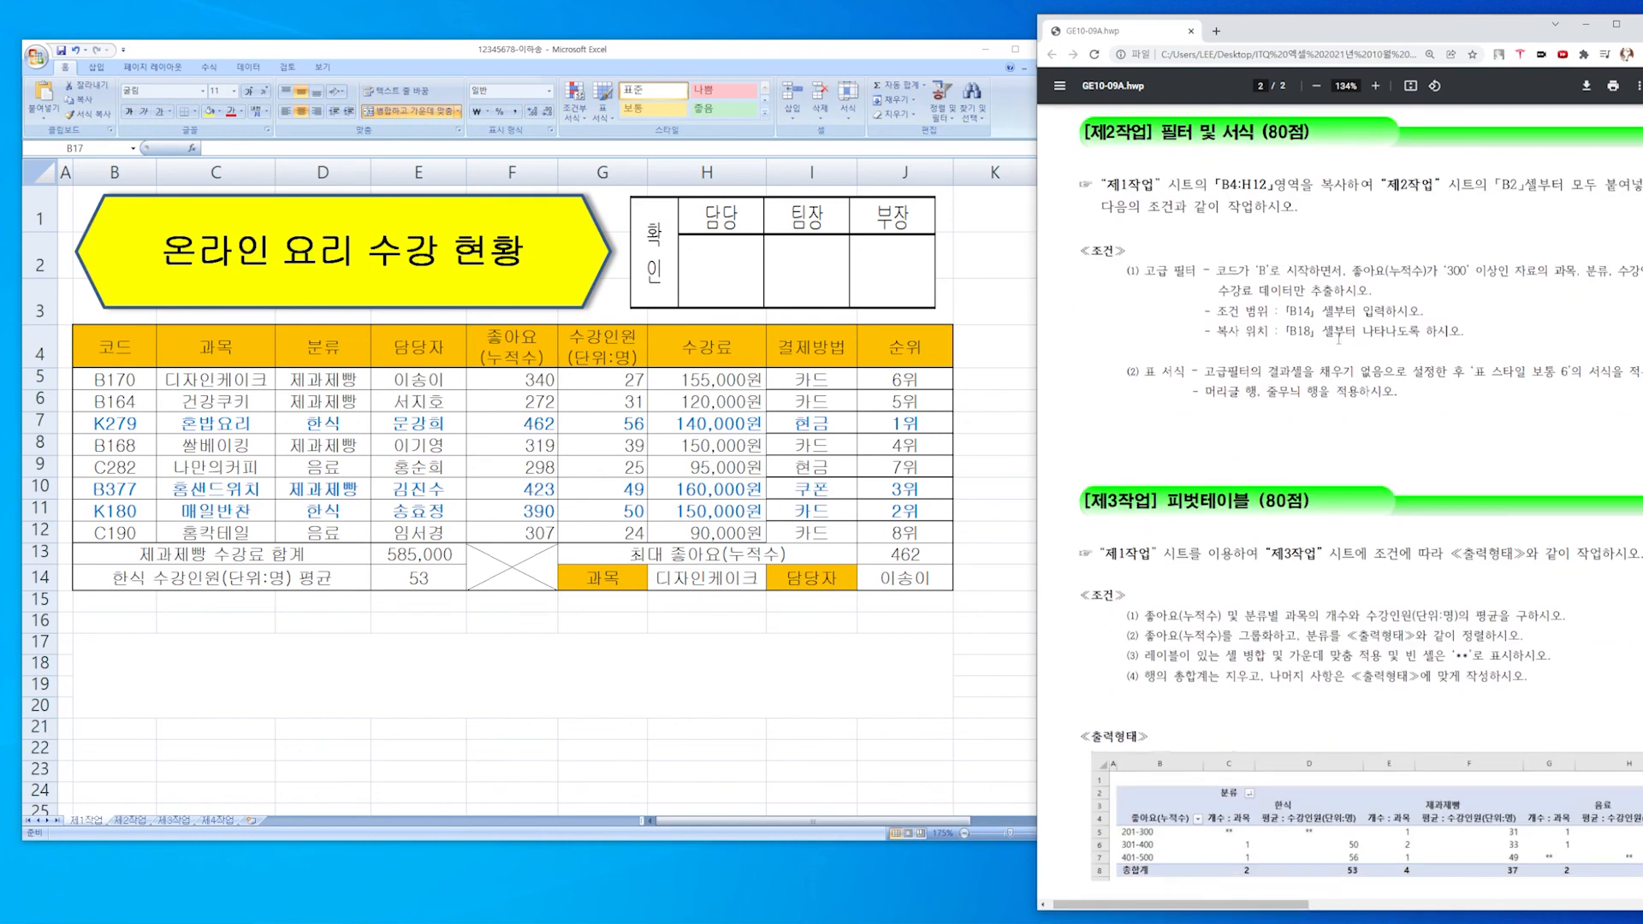
pyautogui.scroll(-1, 1114, 470)
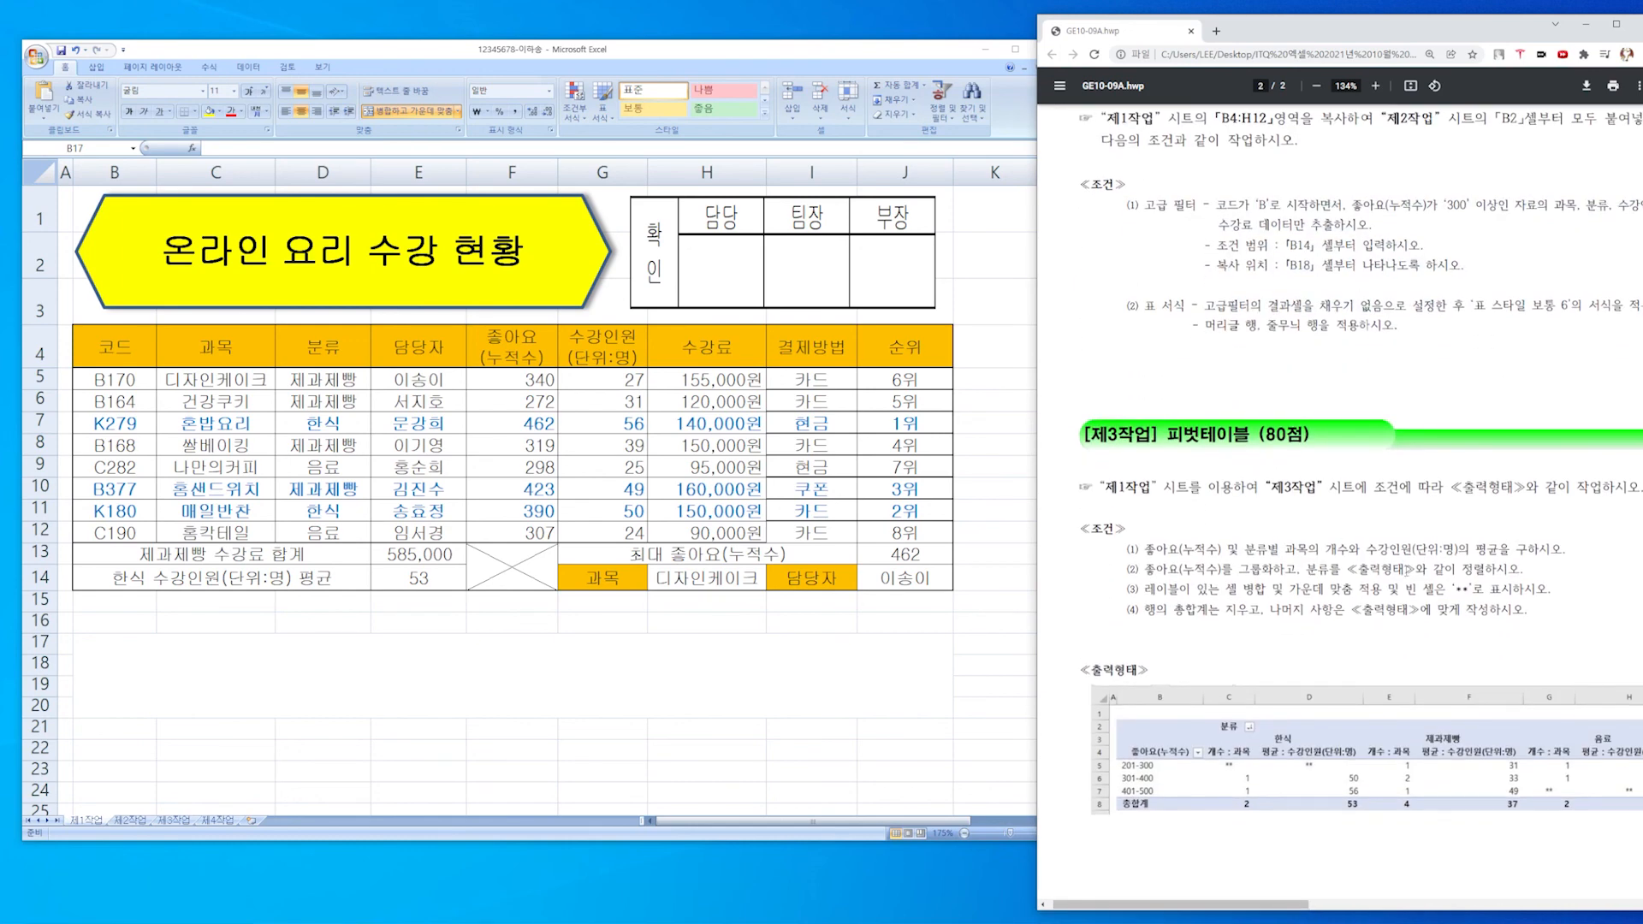
pyautogui.moveTo(1092, 485); pyautogui.dragTo(1512, 612)
pyautogui.click(1517, 638)
pyautogui.moveTo(1155, 551); pyautogui.dragTo(1523, 573)
pyautogui.moveTo(1487, 610); pyautogui.dragTo(1479, 610)
pyautogui.scroll(6, 1404, 574)
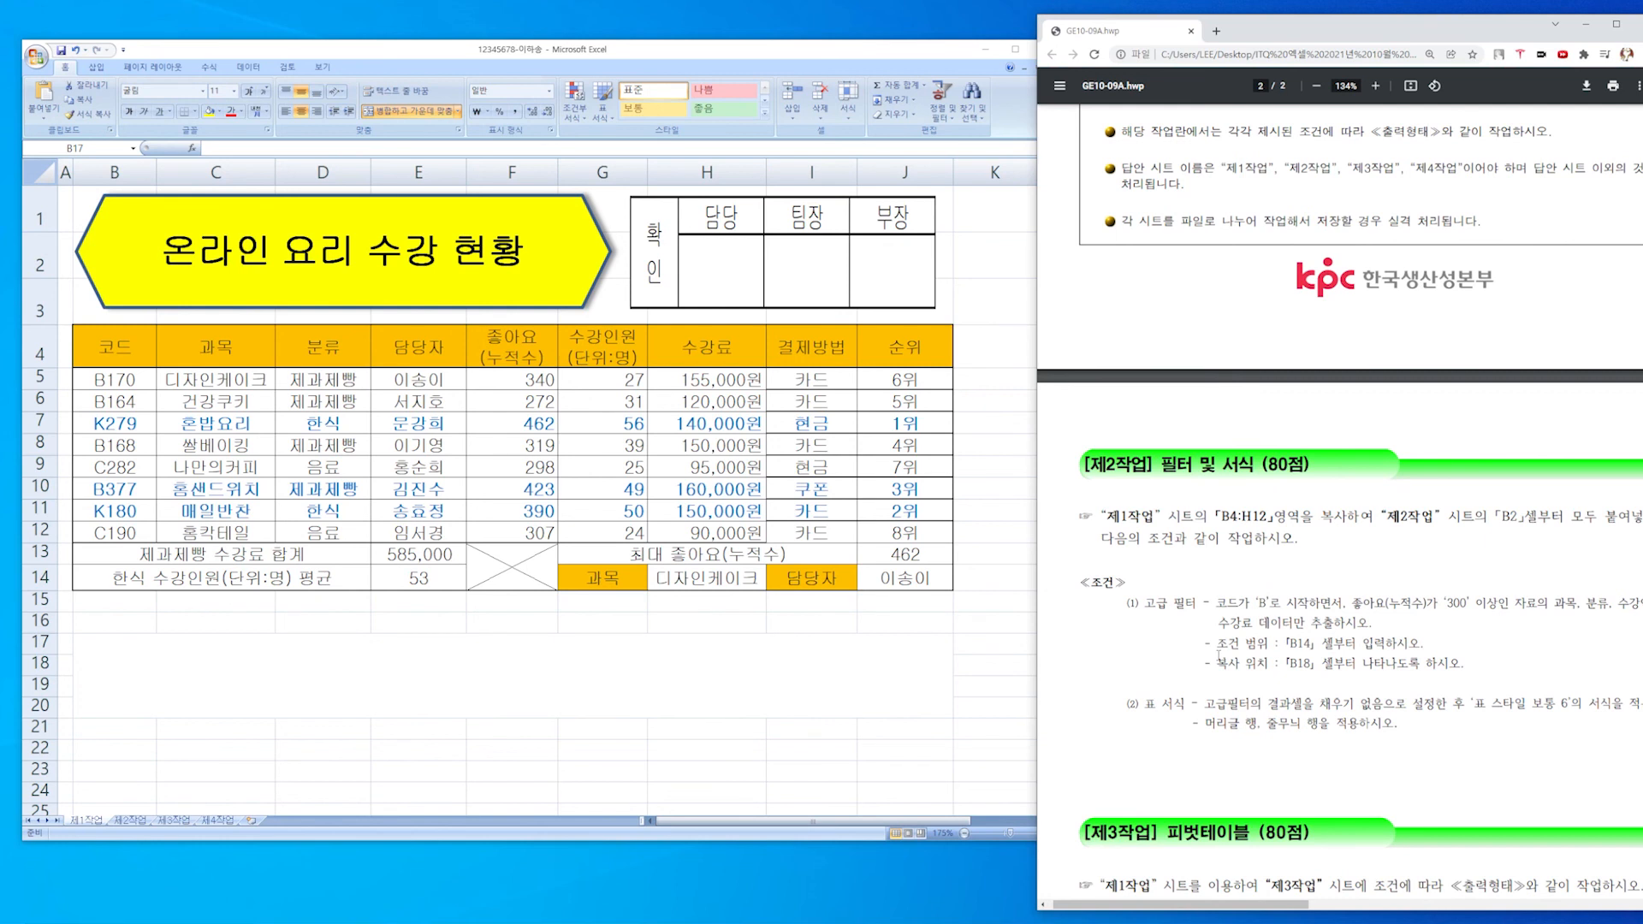
pyautogui.click(912, 622)
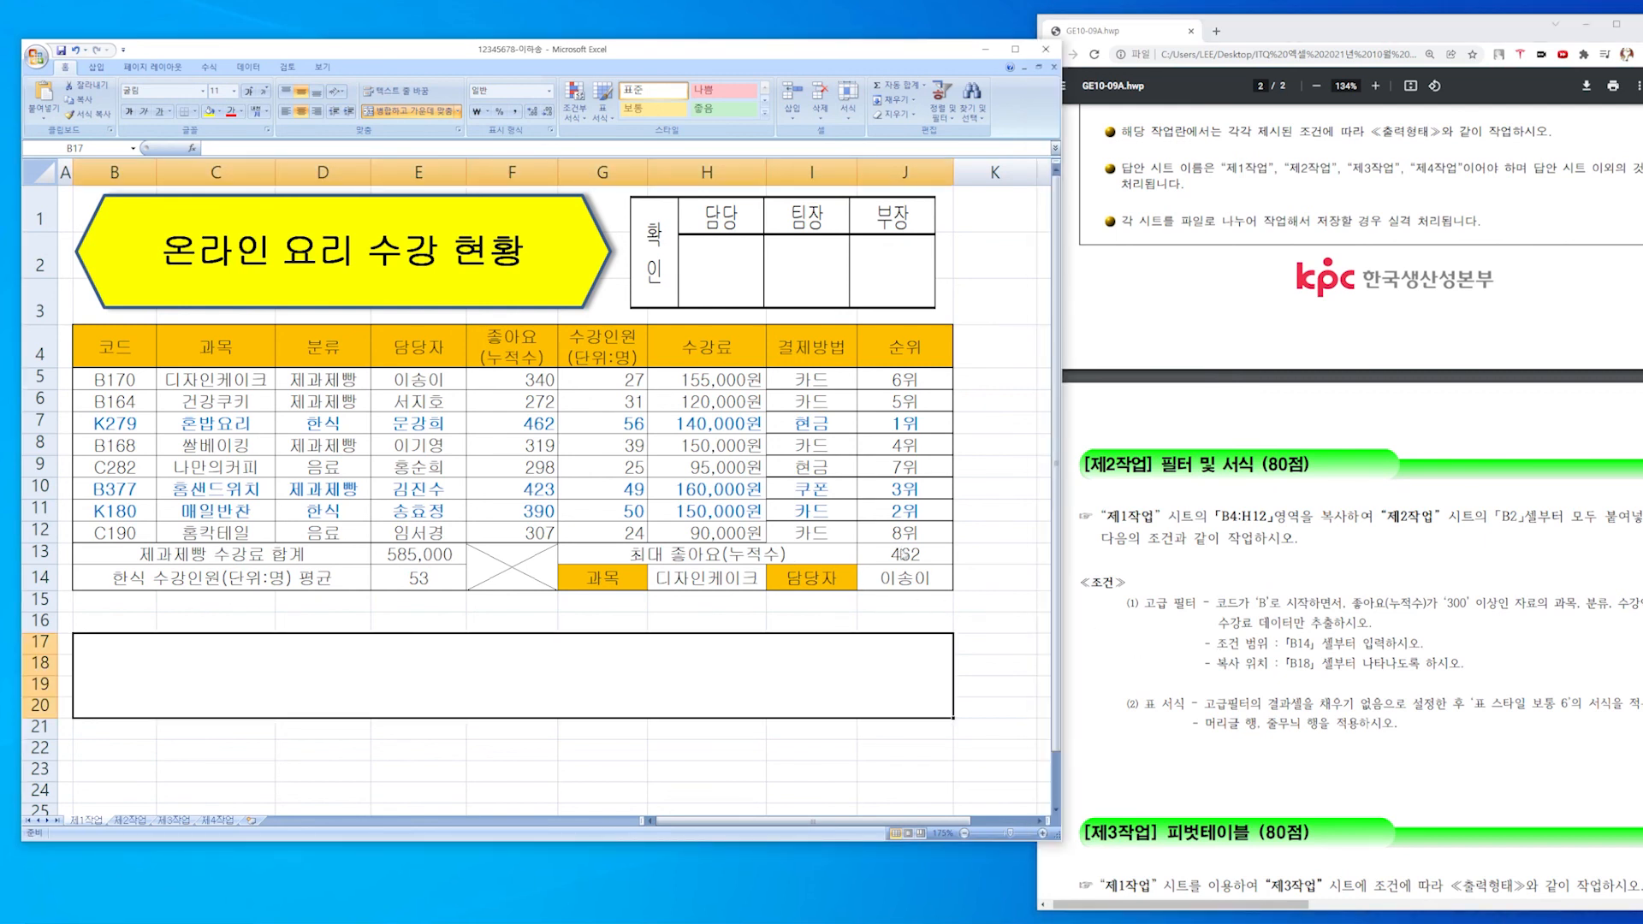
pyautogui.click(947, 622)
pyautogui.click(780, 616)
pyautogui.click(735, 683)
pyautogui.click(1522, 552)
pyautogui.scroll(-1, 1214, 514)
pyautogui.scroll(-4, 1227, 517)
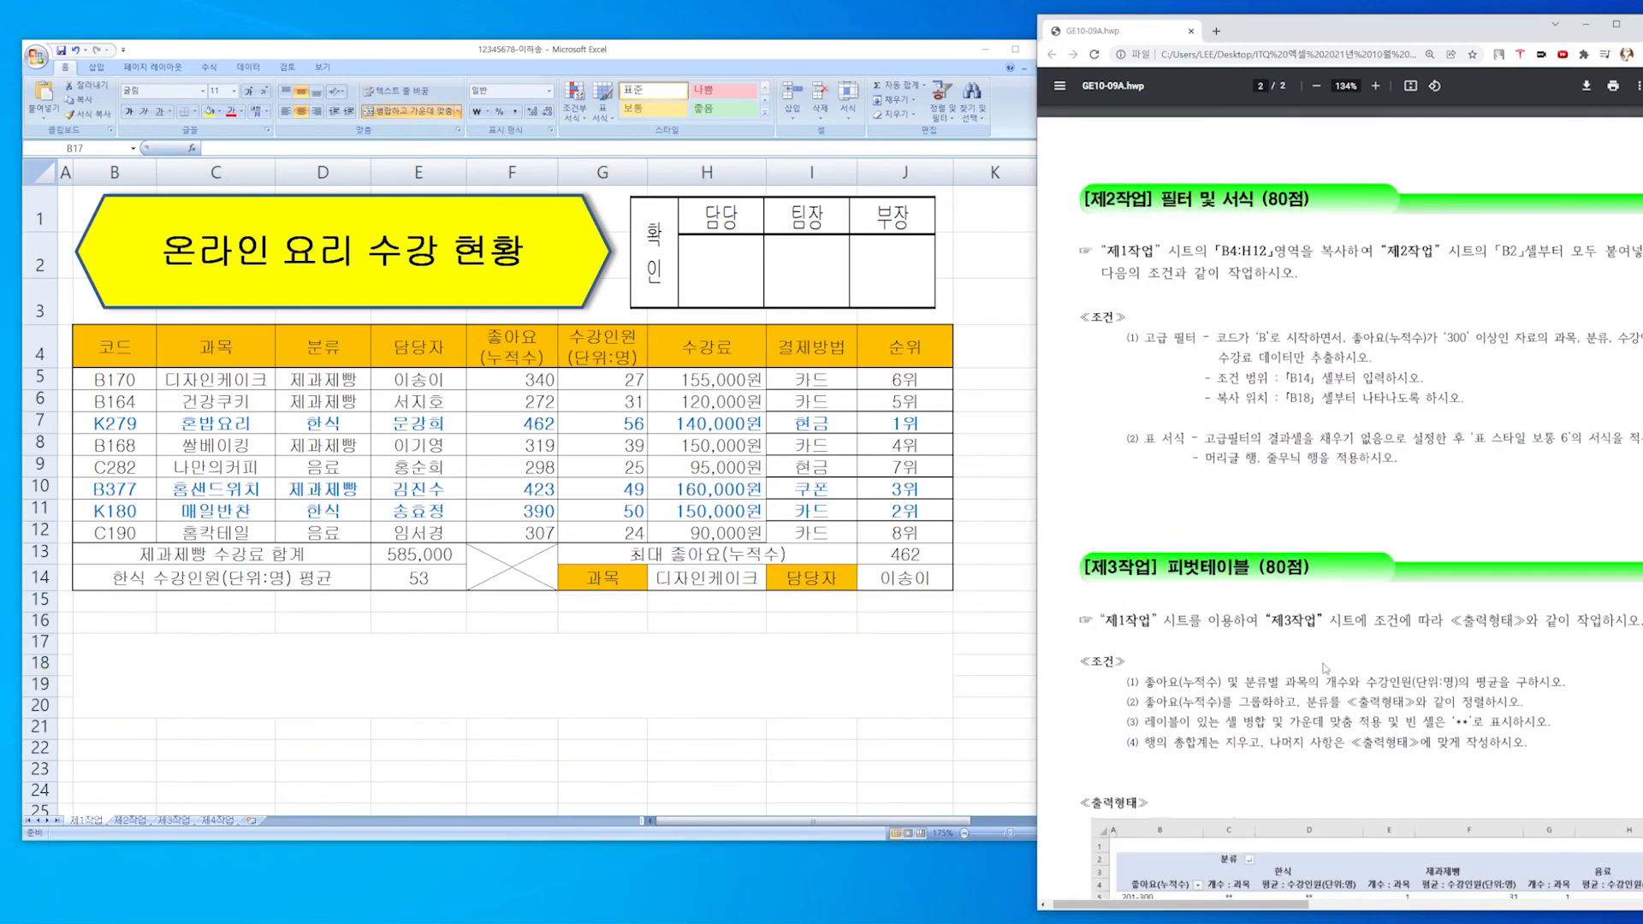
pyautogui.scroll(3, 1227, 518)
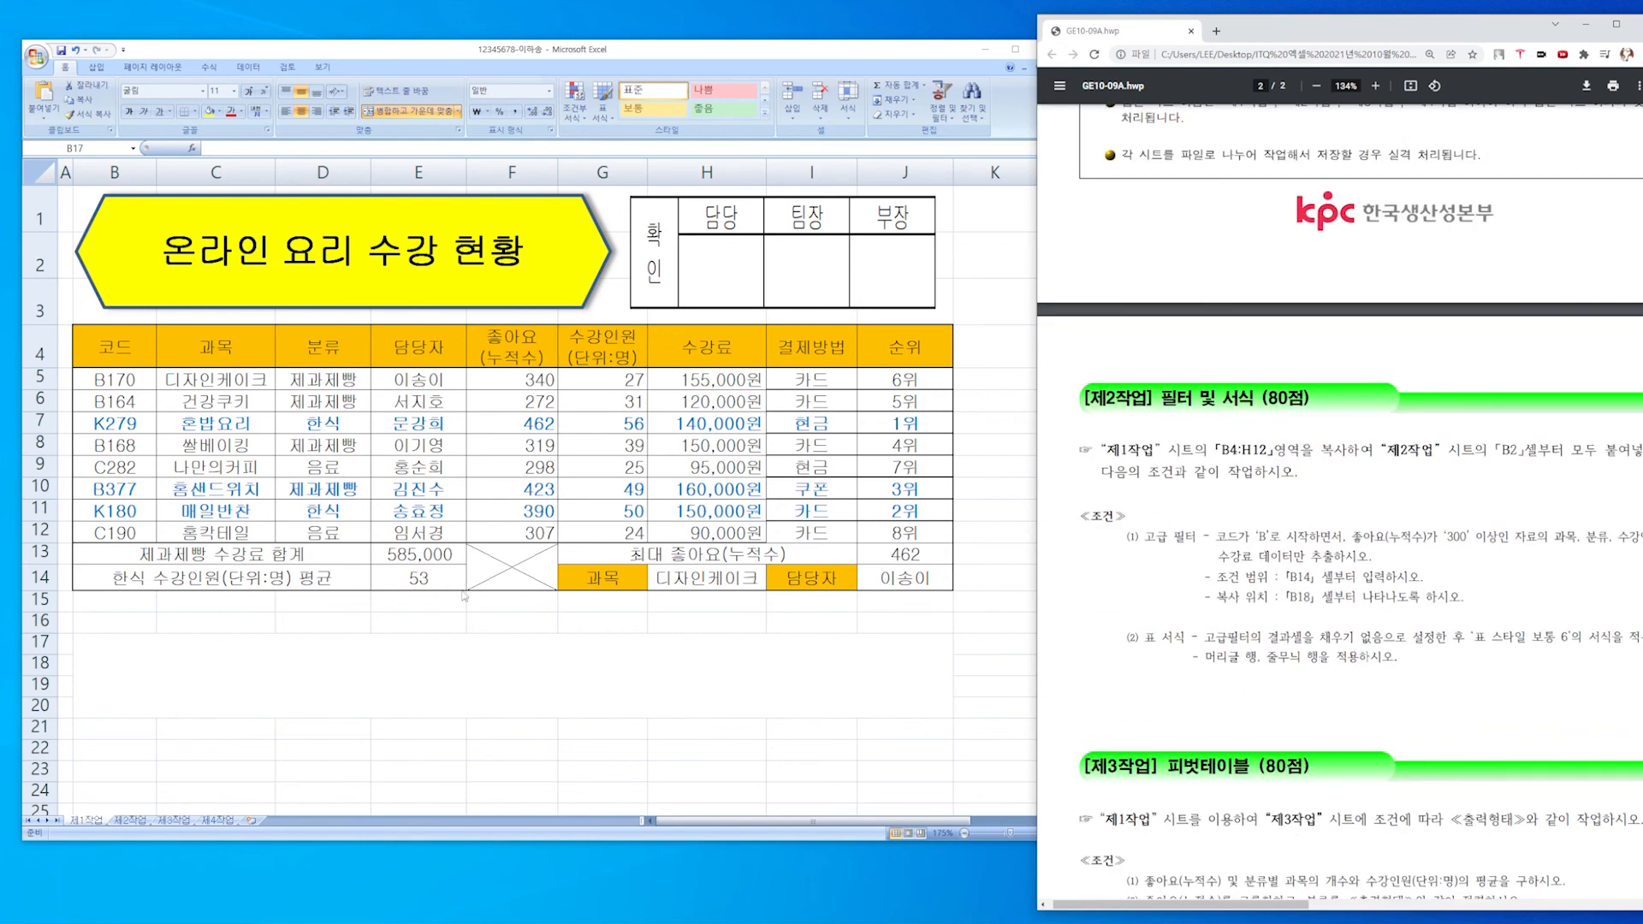
pyautogui.click(462, 663)
pyautogui.click(573, 613)
pyautogui.click(580, 676)
pyautogui.click(598, 621)
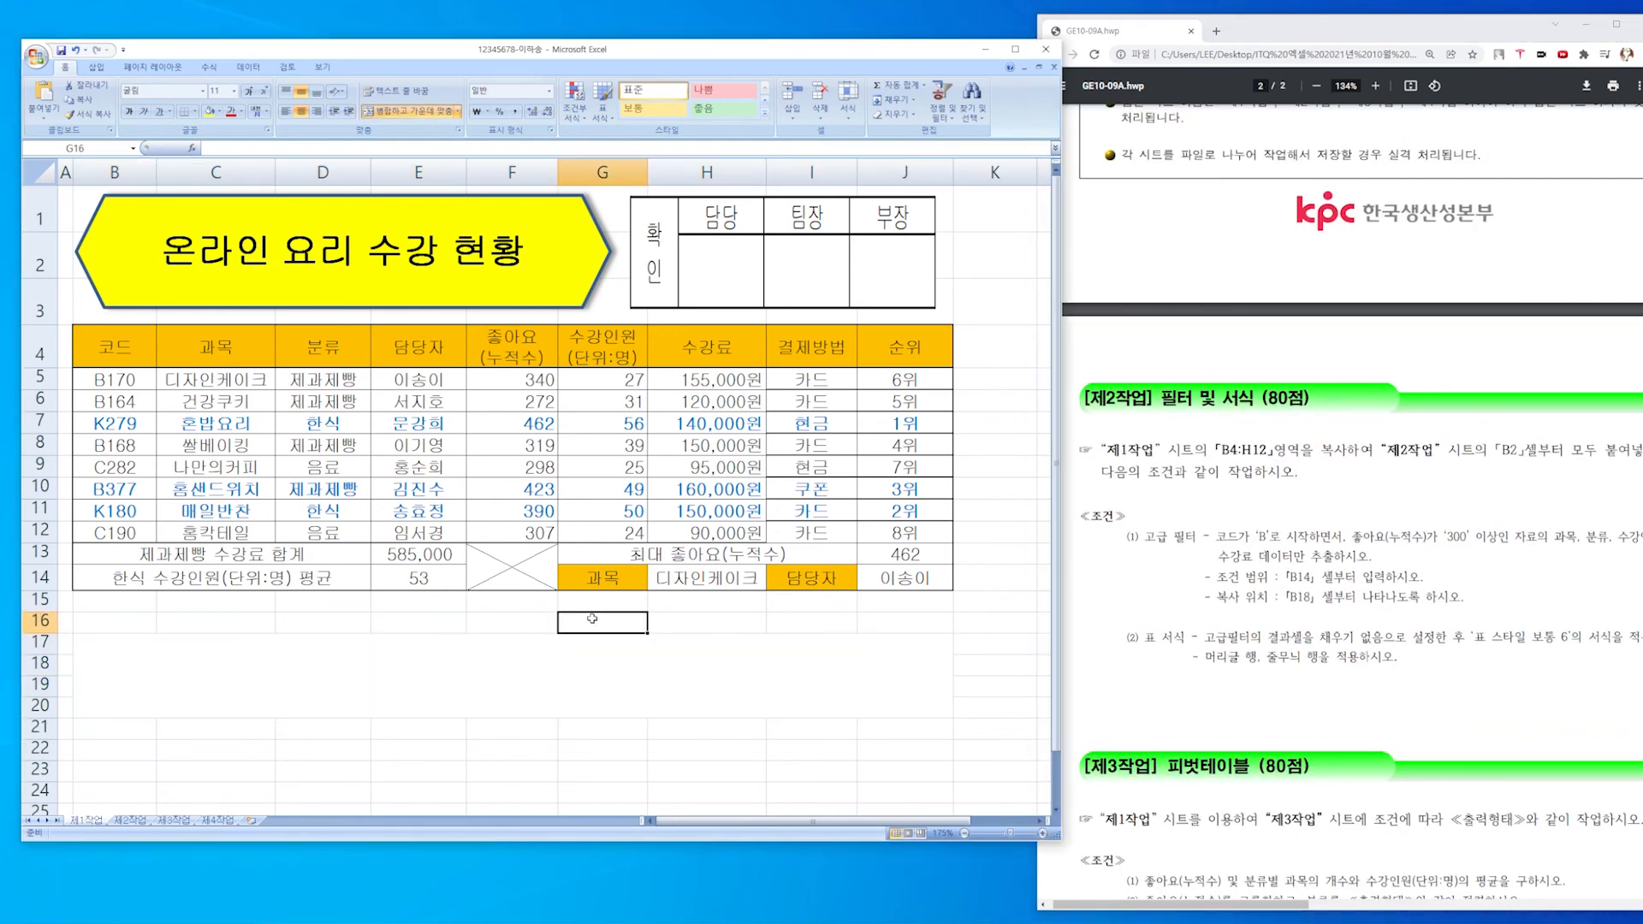
pyautogui.click(615, 668)
pyautogui.click(843, 623)
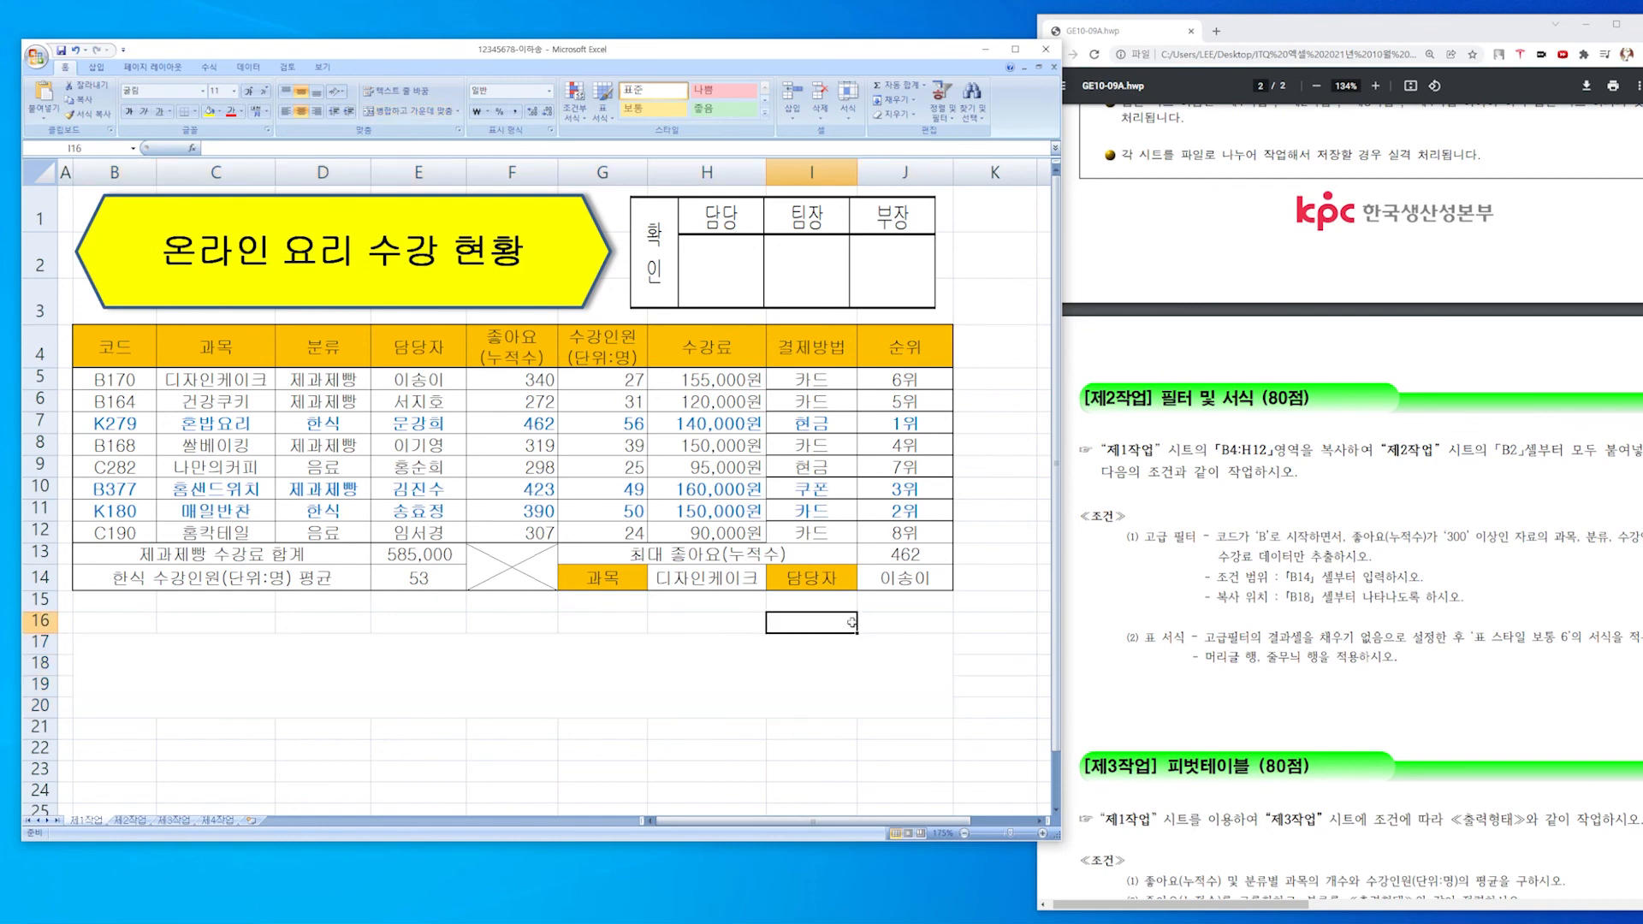